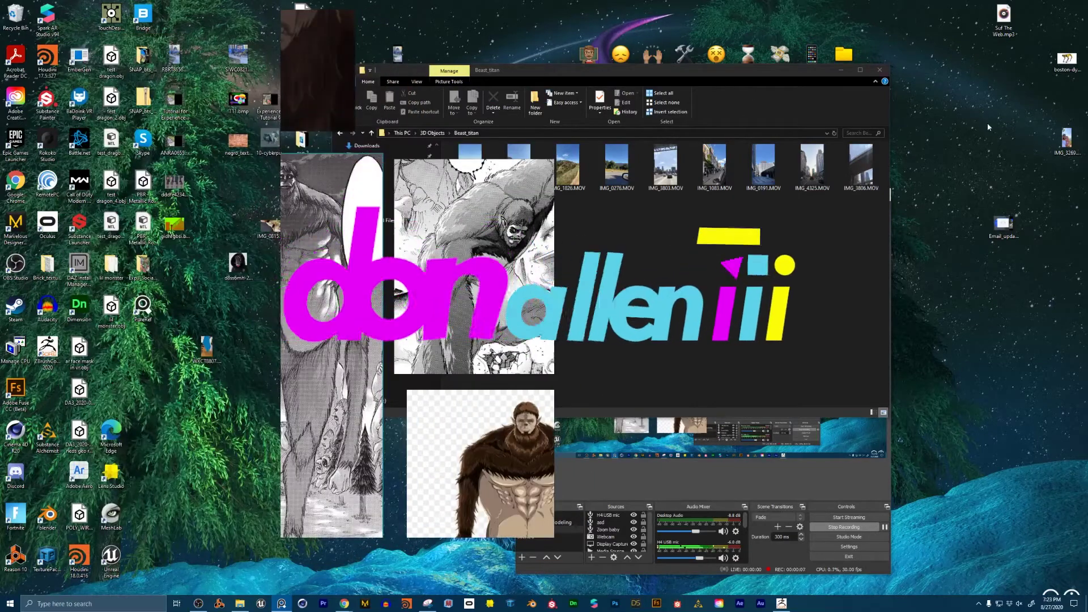
Minimize the Beast_titan folder window and the recording software to clear the desktop
{"action": "left_click", "coordinate": [841, 71]}
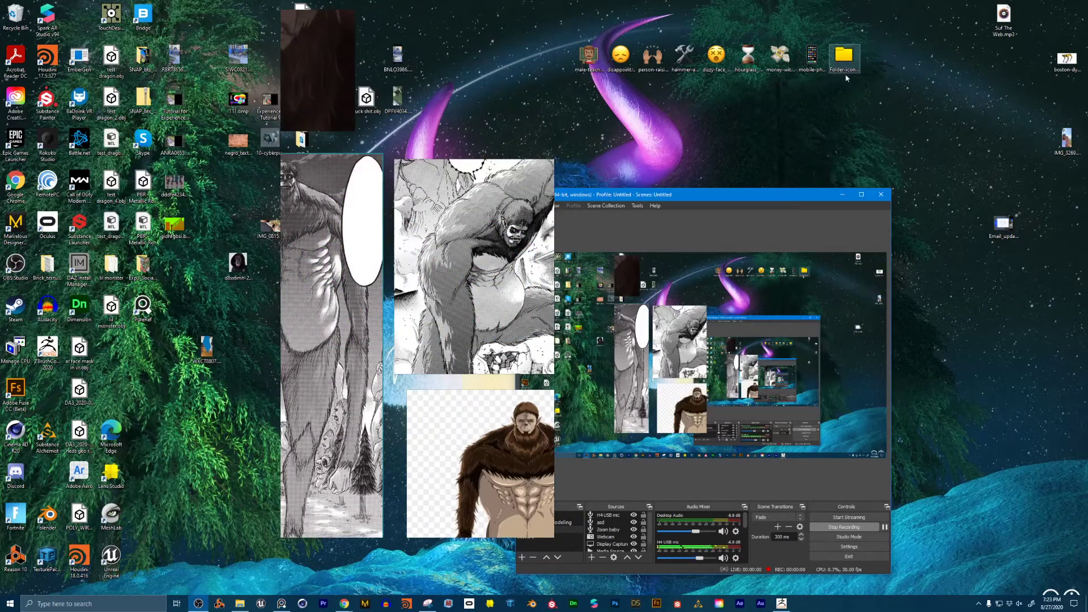
{"action": "left_click", "coordinate": [845, 195]}
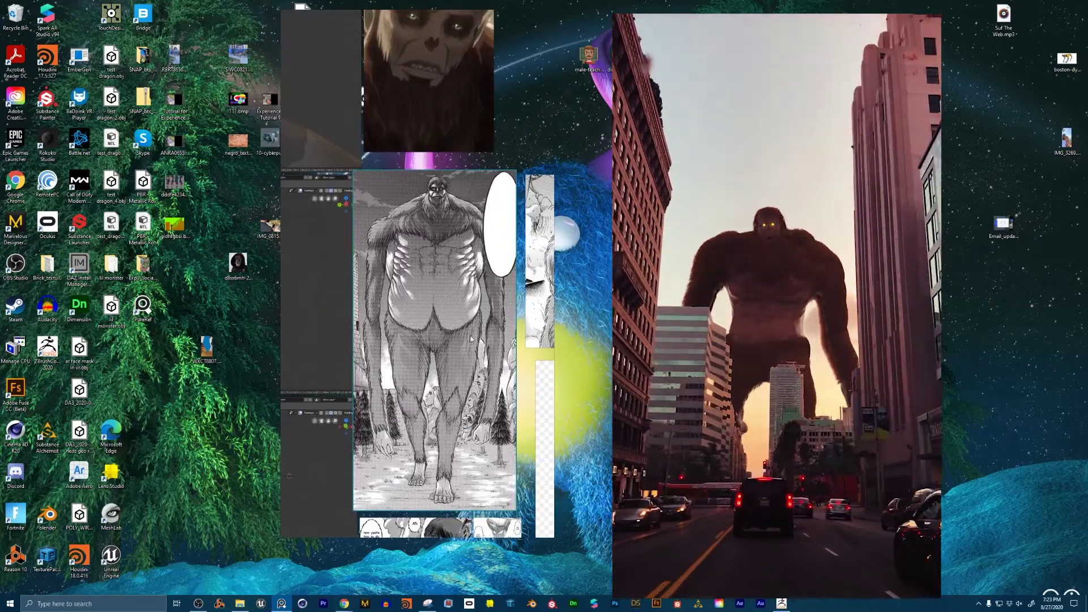
Reopen the Beast_titan folder beside the reference board and preview its video clips in a taller player window
{"action": "left_click", "coordinate": [240, 604]}
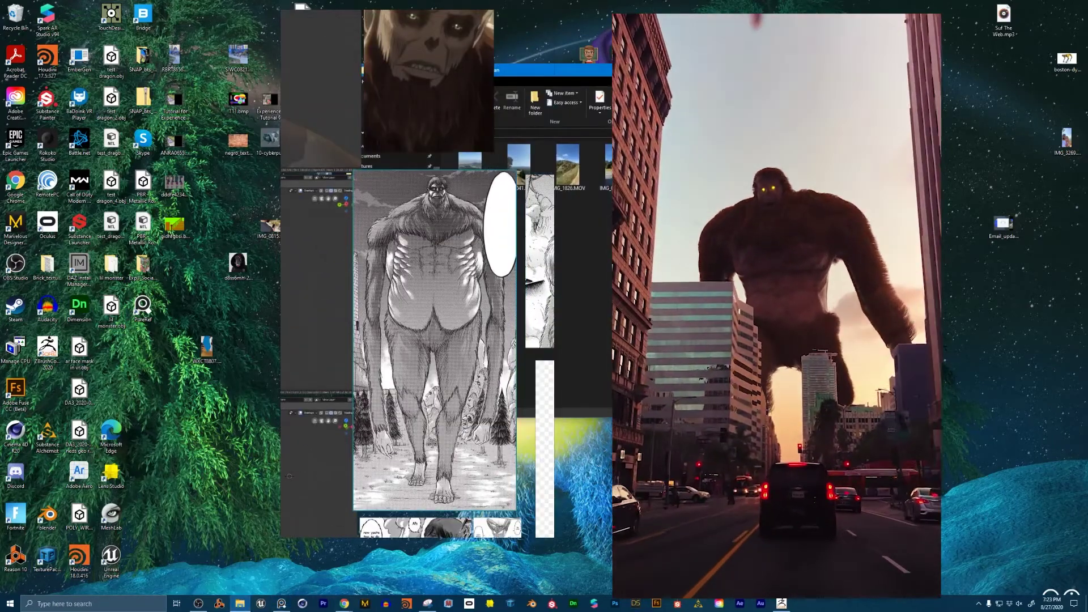
{"action": "right_click_drag", "start_coordinate": [316, 301], "coordinate": [123, 278]}
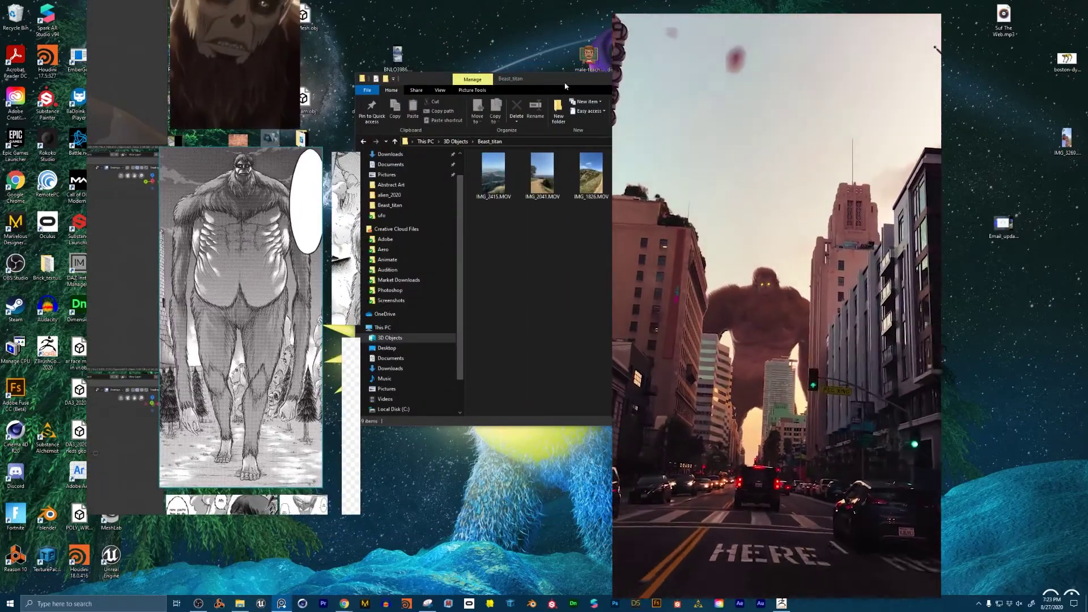
{"action": "left_click_drag", "start_coordinate": [568, 81], "coordinate": [519, 77]}
{"action": "left_click", "coordinate": [445, 190]}
{"action": "double_click", "coordinate": [445, 172]}
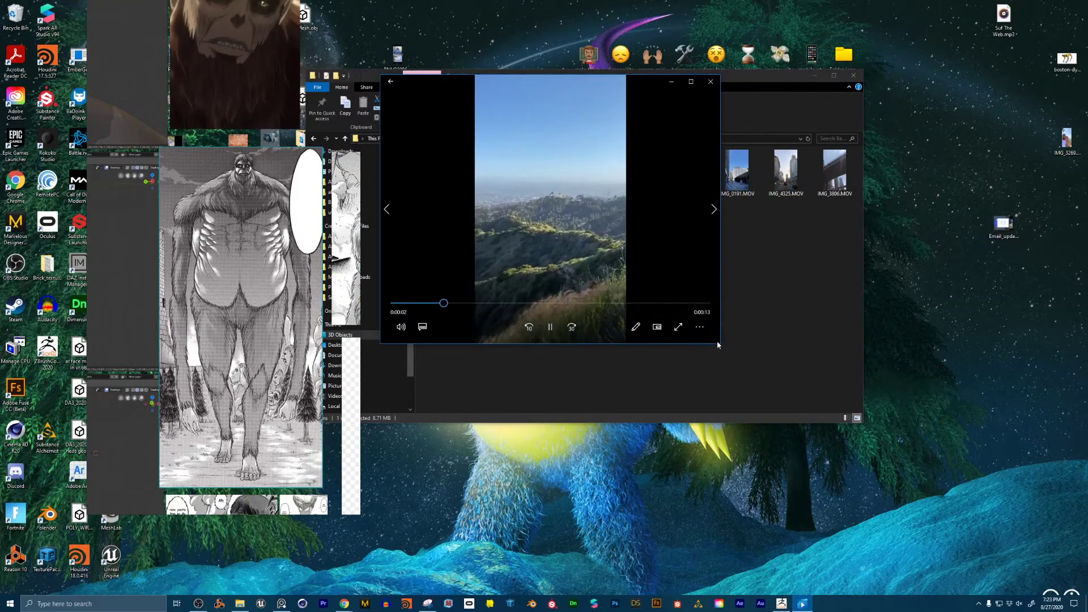
{"action": "left_click_drag", "start_coordinate": [720, 343], "coordinate": [659, 522]}
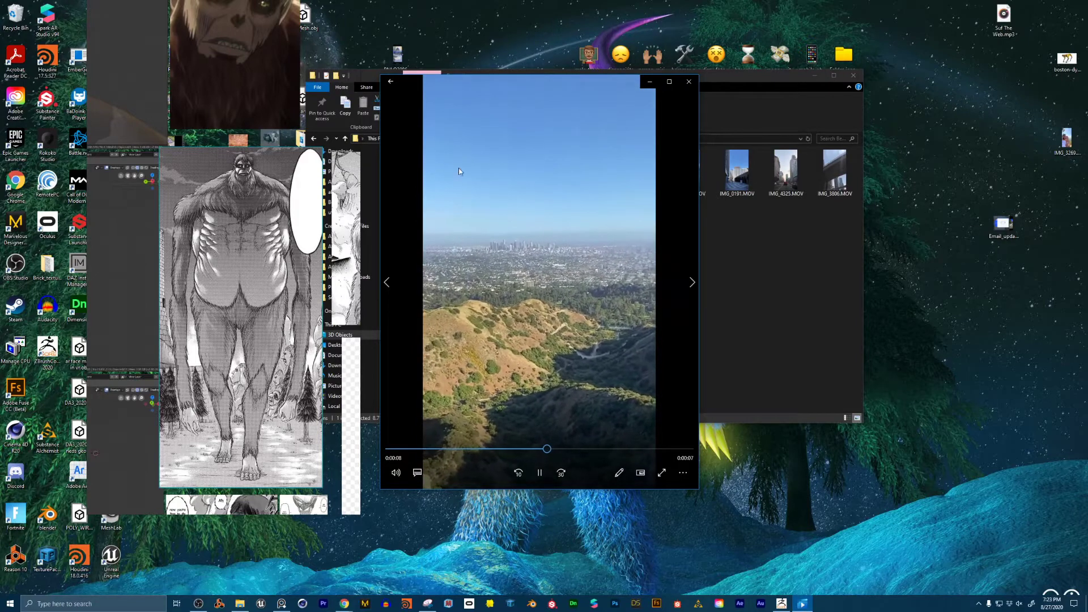
{"action": "left_click", "coordinate": [692, 282]}
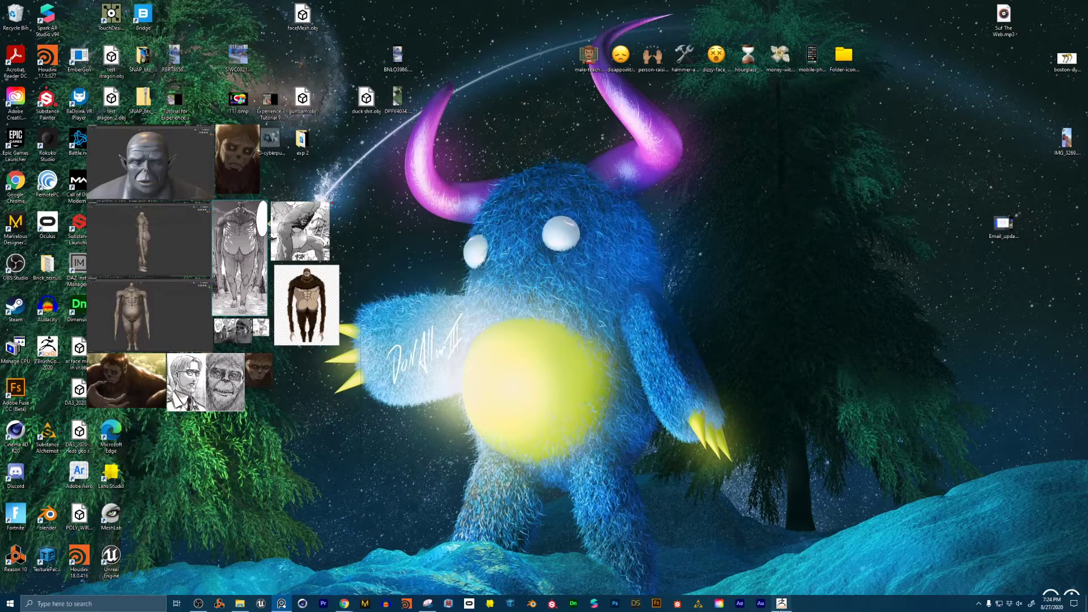
Switch to ZBrushCoreMini with the plain starting sphere
{"action": "left_click", "coordinate": [781, 604]}
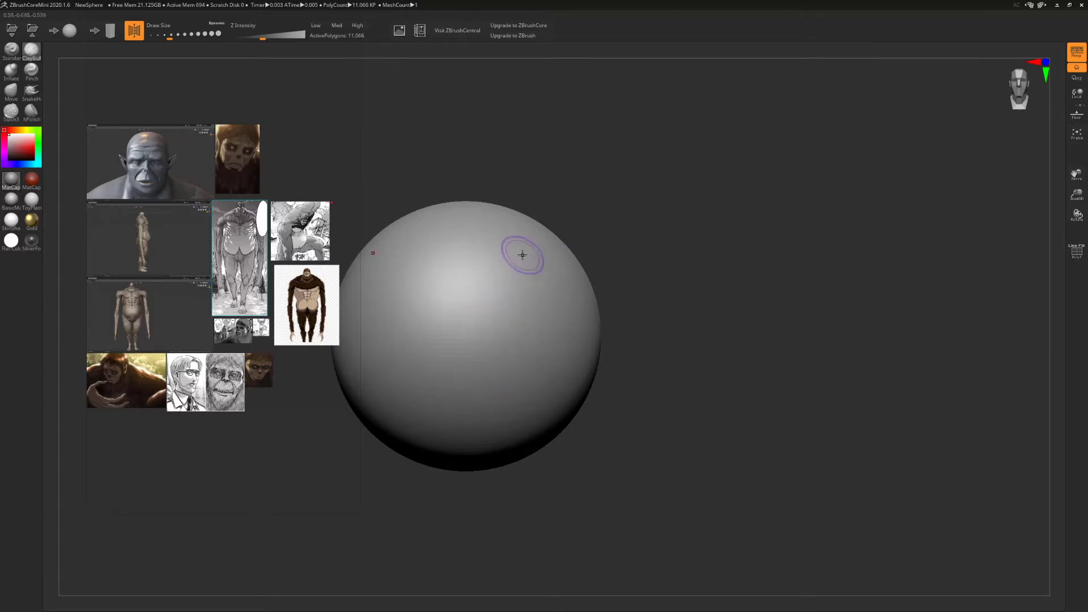
Try mirrored ClayBuildup strokes on both sides of the sphere
{"action": "left_click_drag", "start_coordinate": [552, 267], "coordinate": [482, 369]}
{"action": "left_click_drag", "start_coordinate": [457, 278], "coordinate": [481, 371]}
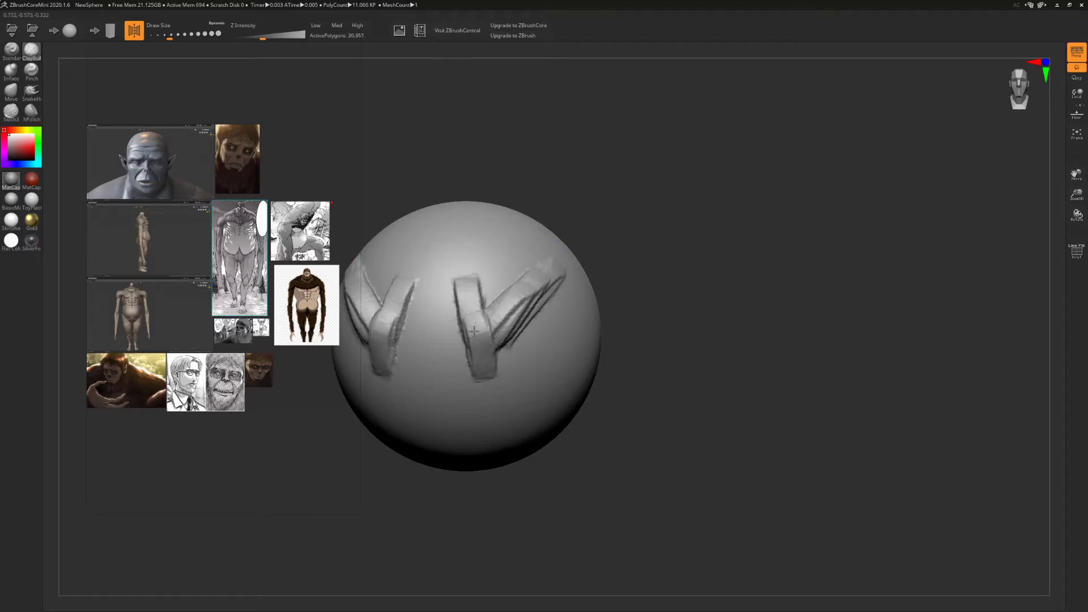
{"action": "mouse_move", "coordinate": [474, 331]}
{"action": "left_mouse_down"}
{"action": "mouse_move", "coordinate": [538, 422]}
{"action": "mouse_move", "coordinate": [594, 324]}
{"action": "mouse_move", "coordinate": [612, 332]}
{"action": "mouse_move", "coordinate": [566, 295]}
{"action": "mouse_move", "coordinate": [510, 318]}
{"action": "mouse_move", "coordinate": [499, 397]}
{"action": "mouse_move", "coordinate": [536, 351]}
{"action": "left_mouse_up"}
{"action": "left_click_drag", "start_coordinate": [748, 221], "coordinate": [764, 200]}
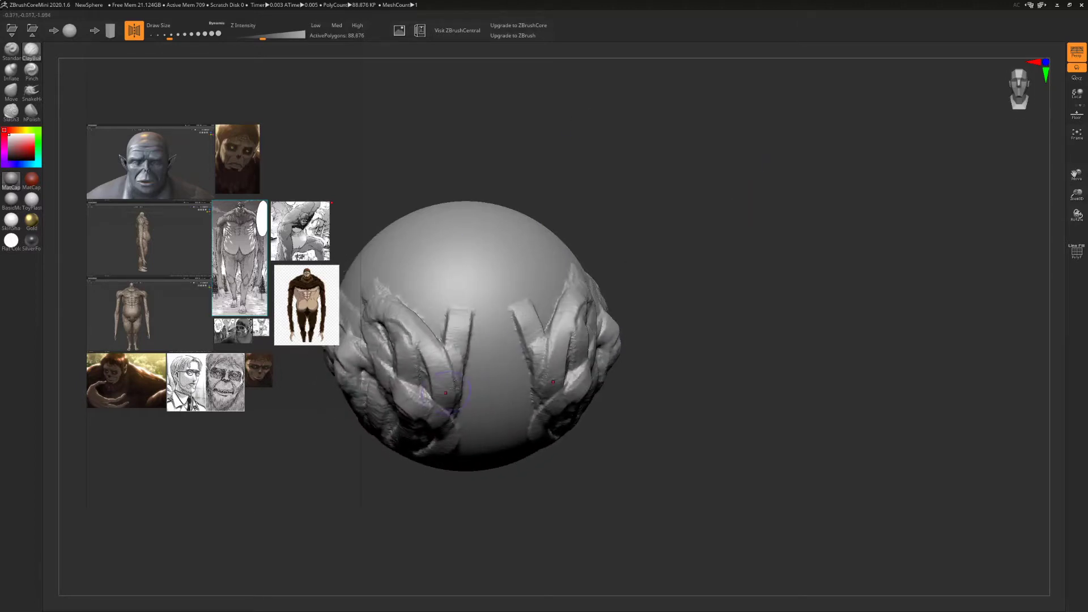
Undo all the clay test strokes on the sphere
{"action": "key", "text": "ctrl+z"}
{"action": "key", "text": "ctrl+z"}
{"action": "key", "text": "ctrl+z"}
{"action": "key", "text": "ctrl+z"}
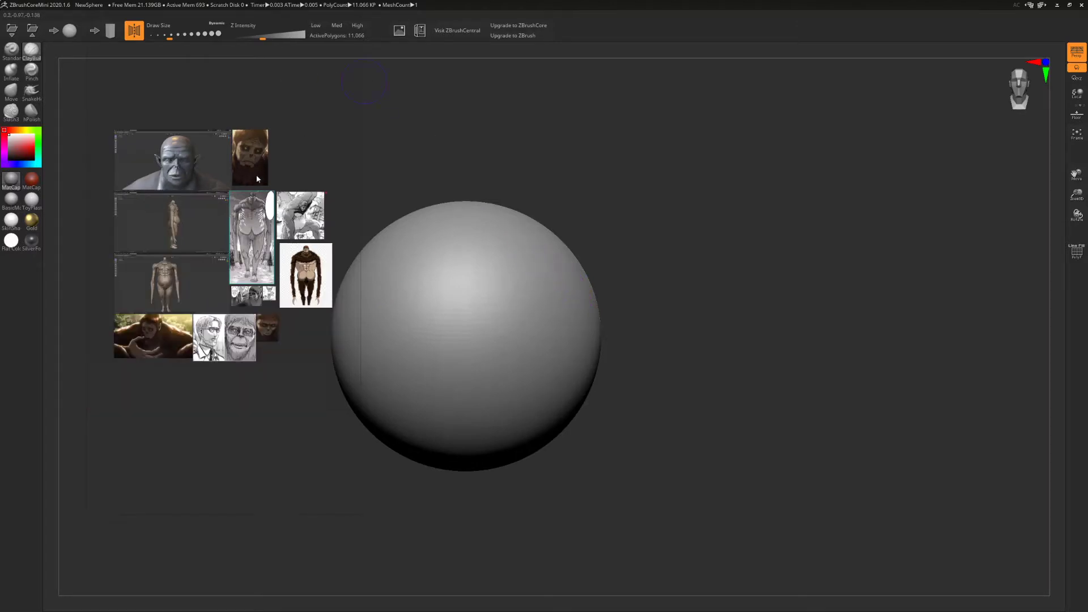
Examine the brown face close-up and the standing manga figure on the reference board
{"action": "scroll", "coordinate": [261, 197], "scroll_direction": "up", "scroll_amount": 4}
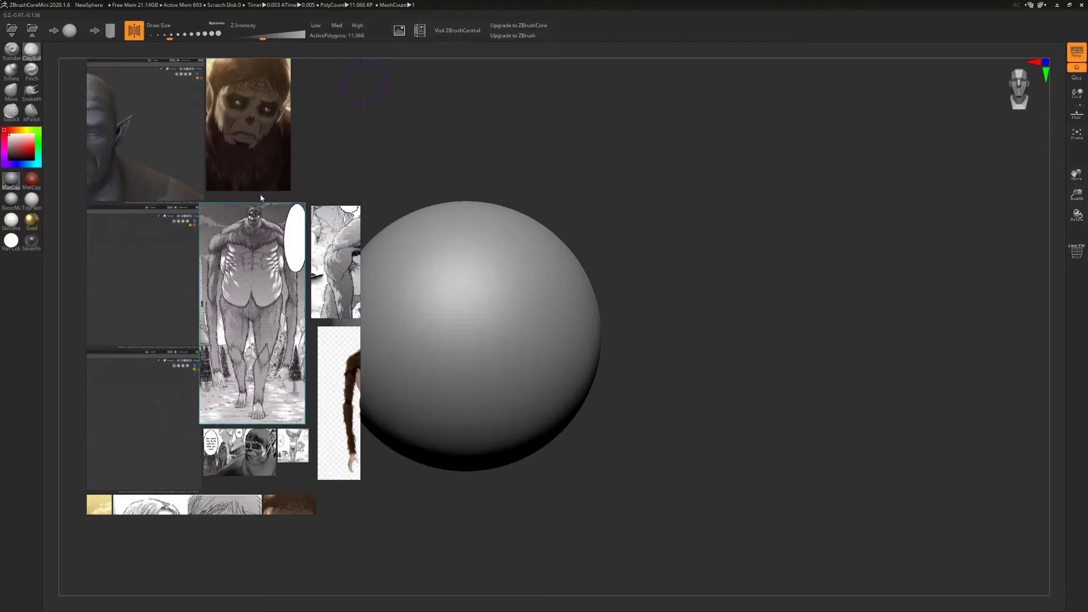
{"action": "scroll", "coordinate": [260, 193], "scroll_direction": "up", "scroll_amount": 3}
{"action": "scroll", "coordinate": [259, 187], "scroll_direction": "down", "scroll_amount": 3}
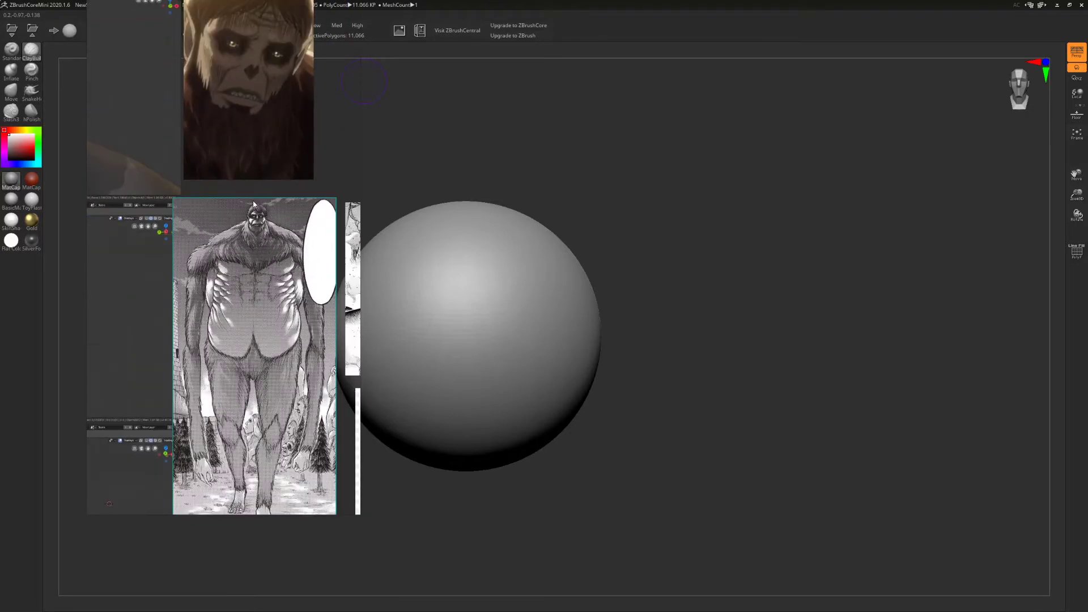
{"action": "scroll", "coordinate": [269, 190], "scroll_direction": "up", "scroll_amount": 2}
{"action": "right_click_drag", "start_coordinate": [275, 197], "coordinate": [210, 142]}
{"action": "scroll", "coordinate": [239, 196], "scroll_direction": "down", "scroll_amount": 2}
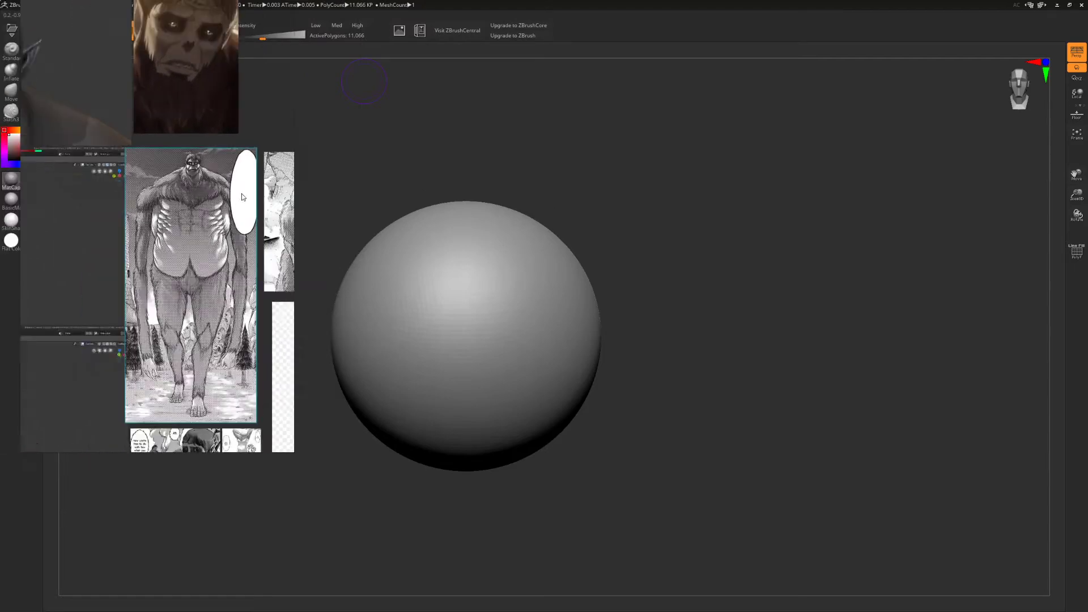
{"action": "middle_click_drag", "start_coordinate": [237, 196], "coordinate": [292, 251]}
{"action": "scroll", "coordinate": [269, 314], "scroll_direction": "down", "scroll_amount": 3}
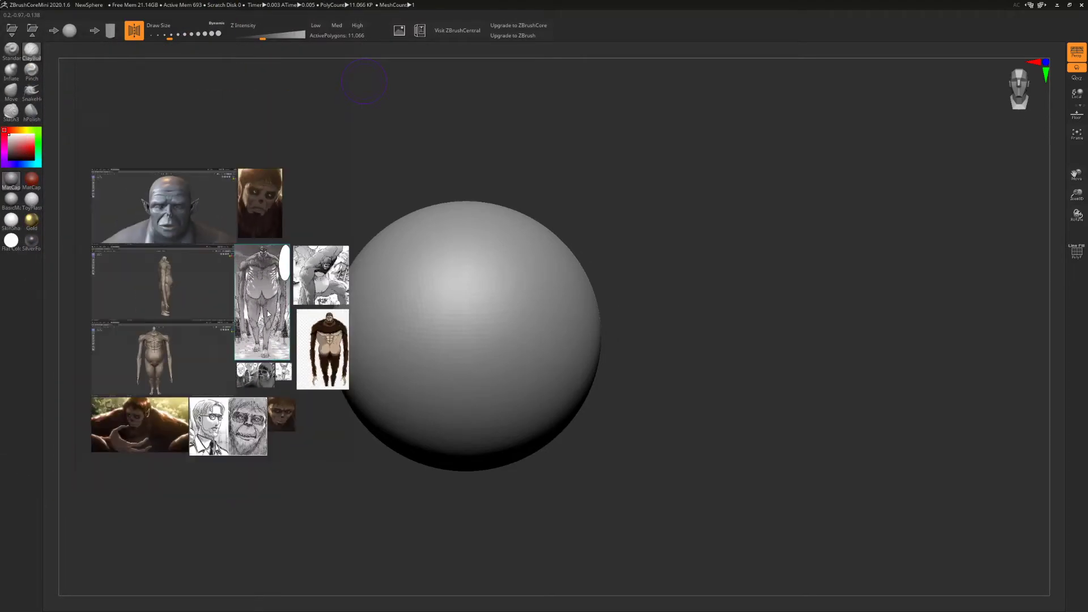
{"action": "scroll", "coordinate": [255, 326], "scroll_direction": "up", "scroll_amount": 5}
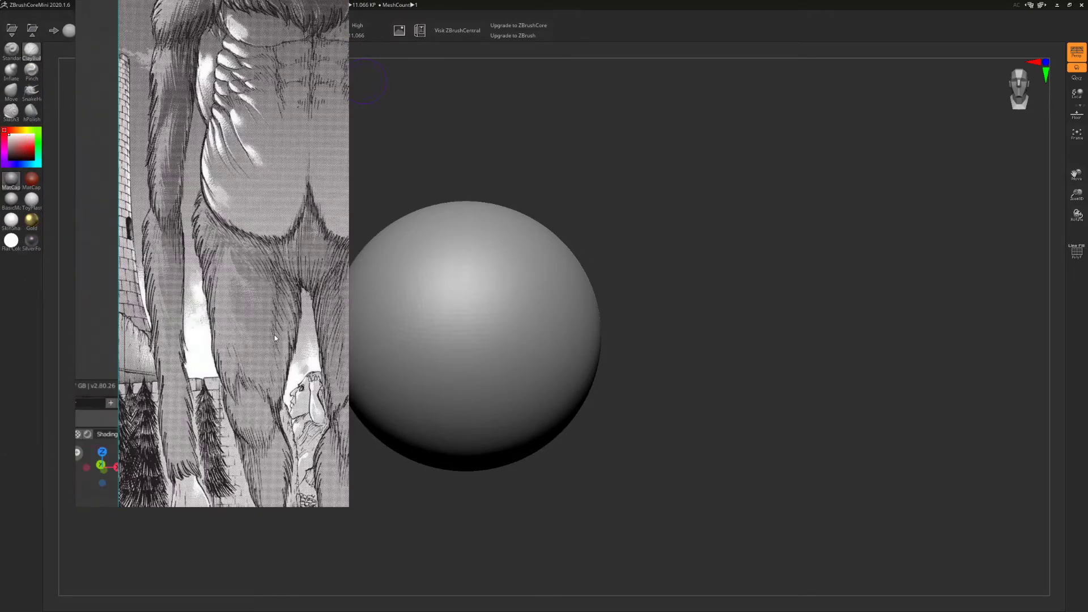
Examine the manga torso, the crouching pose and the coloured full-body picture of the Beast Titan
{"action": "middle_click_drag", "start_coordinate": [278, 237], "coordinate": [210, 473]}
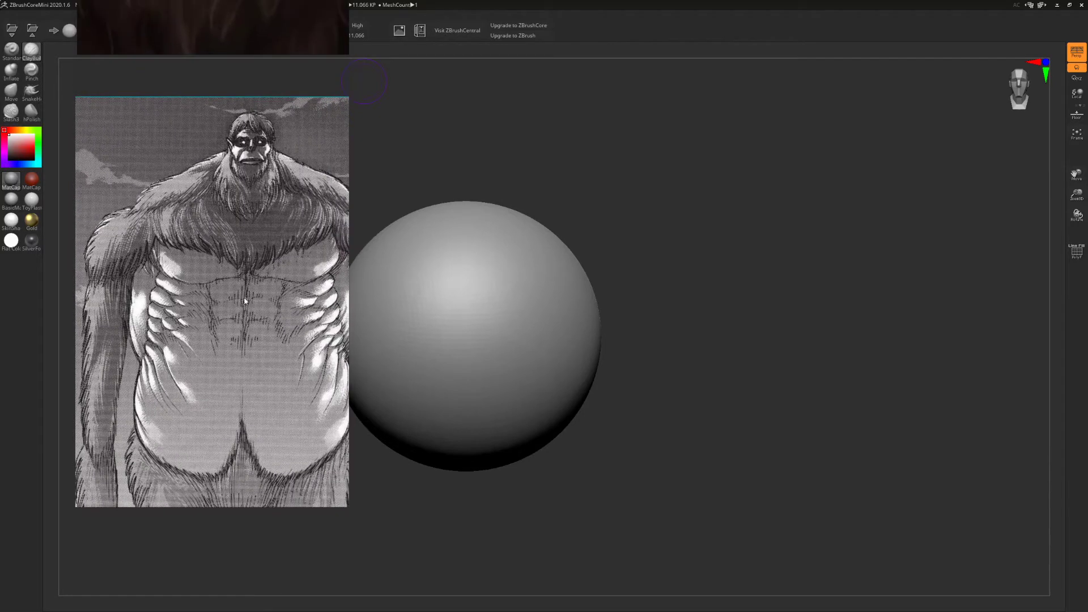
{"action": "middle_click_drag", "start_coordinate": [335, 292], "coordinate": [66, 214]}
{"action": "scroll", "coordinate": [190, 255], "scroll_direction": "down", "scroll_amount": 1}
{"action": "middle_click_drag", "start_coordinate": [283, 241], "coordinate": [151, 272]}
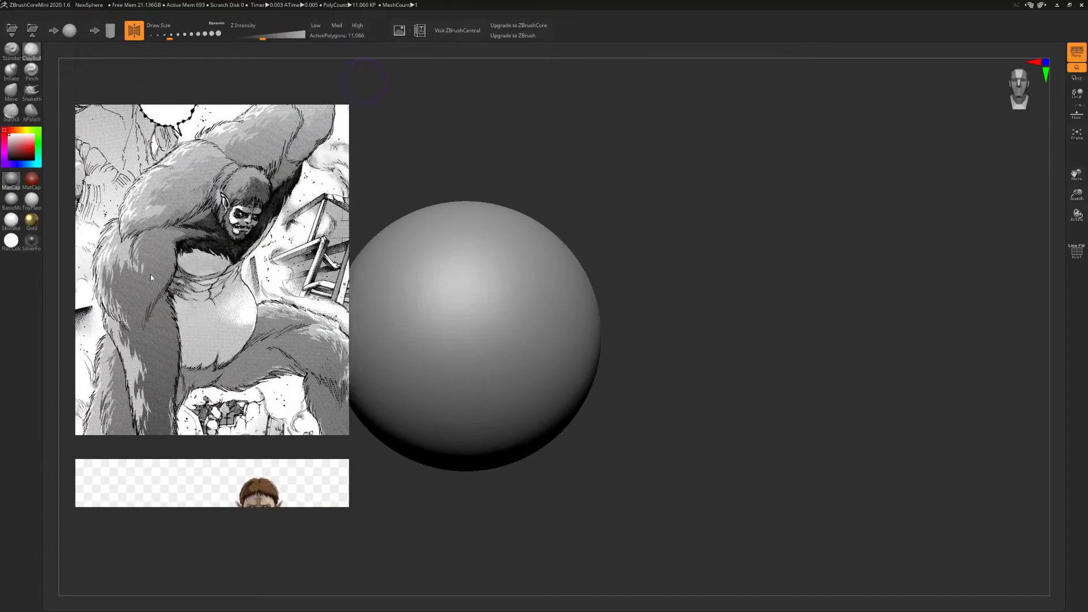
{"action": "scroll", "coordinate": [234, 253], "scroll_direction": "up", "scroll_amount": 1}
{"action": "scroll", "coordinate": [231, 253], "scroll_direction": "down", "scroll_amount": 2}
{"action": "middle_click_drag", "start_coordinate": [231, 253], "coordinate": [236, 99]}
{"action": "scroll", "coordinate": [237, 100], "scroll_direction": "down", "scroll_amount": 1}
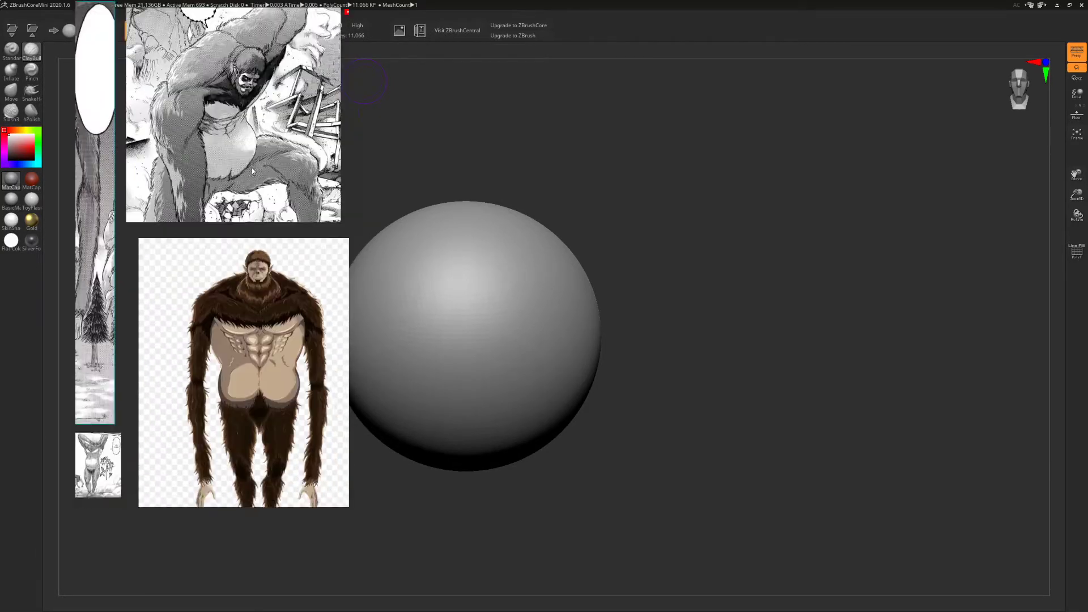
{"action": "scroll", "coordinate": [254, 260], "scroll_direction": "down", "scroll_amount": 1}
{"action": "scroll", "coordinate": [254, 260], "scroll_direction": "up", "scroll_amount": 3}
Compare the body proportions across the reference pictures, ending on the standing manga figure
{"action": "middle_click_drag", "start_coordinate": [254, 259], "coordinate": [399, 443]}
{"action": "scroll", "coordinate": [239, 180], "scroll_direction": "up", "scroll_amount": 1}
{"action": "scroll", "coordinate": [239, 180], "scroll_direction": "down", "scroll_amount": 1}
{"action": "scroll", "coordinate": [240, 183], "scroll_direction": "down", "scroll_amount": 2}
{"action": "scroll", "coordinate": [219, 241], "scroll_direction": "down", "scroll_amount": 2}
{"action": "scroll", "coordinate": [238, 248], "scroll_direction": "up", "scroll_amount": 3}
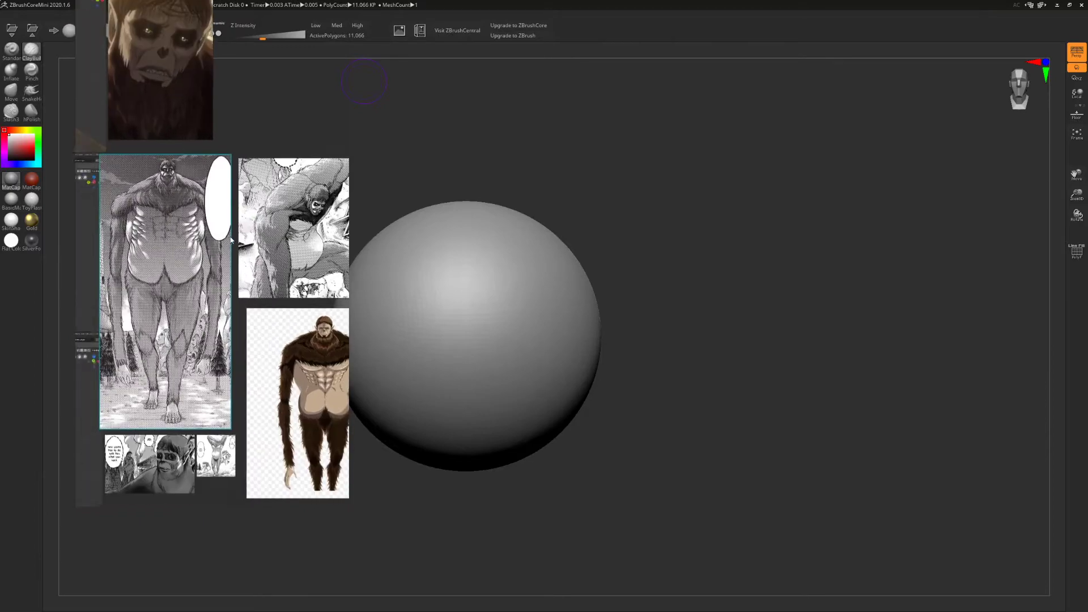
{"action": "scroll", "coordinate": [246, 251], "scroll_direction": "up", "scroll_amount": 2}
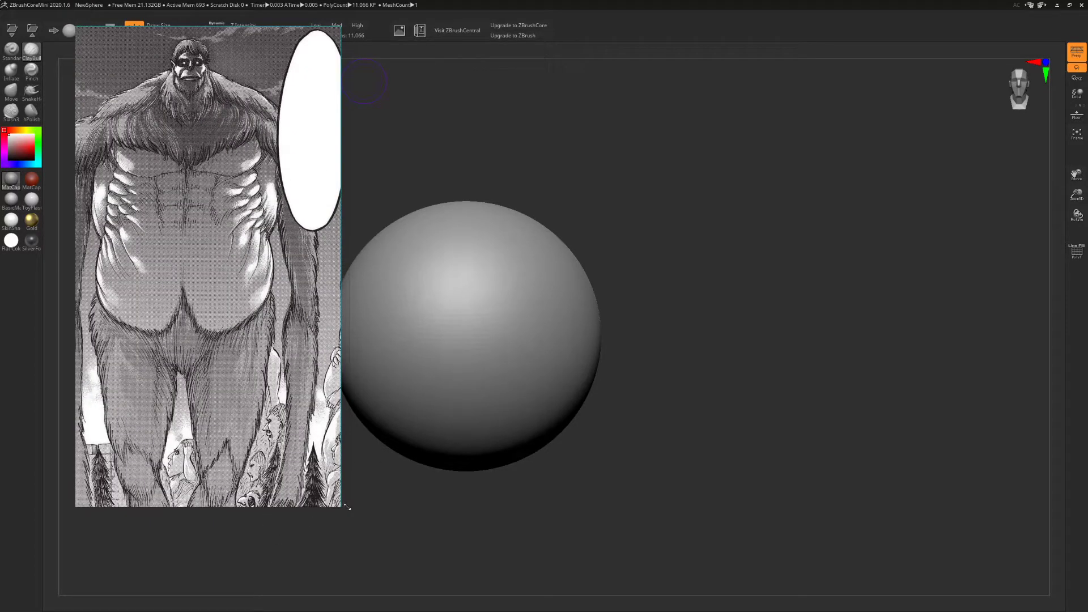
Extend the reference board downward to fit the whole standing manga figure, and shift the sphere away from it
{"action": "left_click_drag", "start_coordinate": [348, 508], "coordinate": [347, 602]}
{"action": "scroll", "coordinate": [223, 340], "scroll_direction": "down", "scroll_amount": 2}
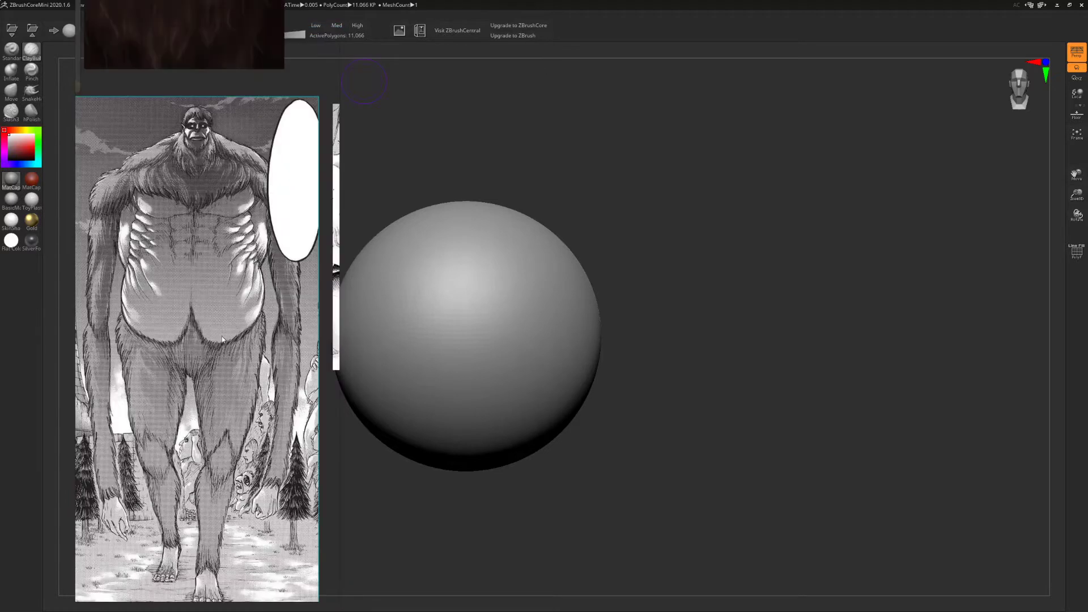
{"action": "scroll", "coordinate": [223, 340], "scroll_direction": "down", "scroll_amount": 1}
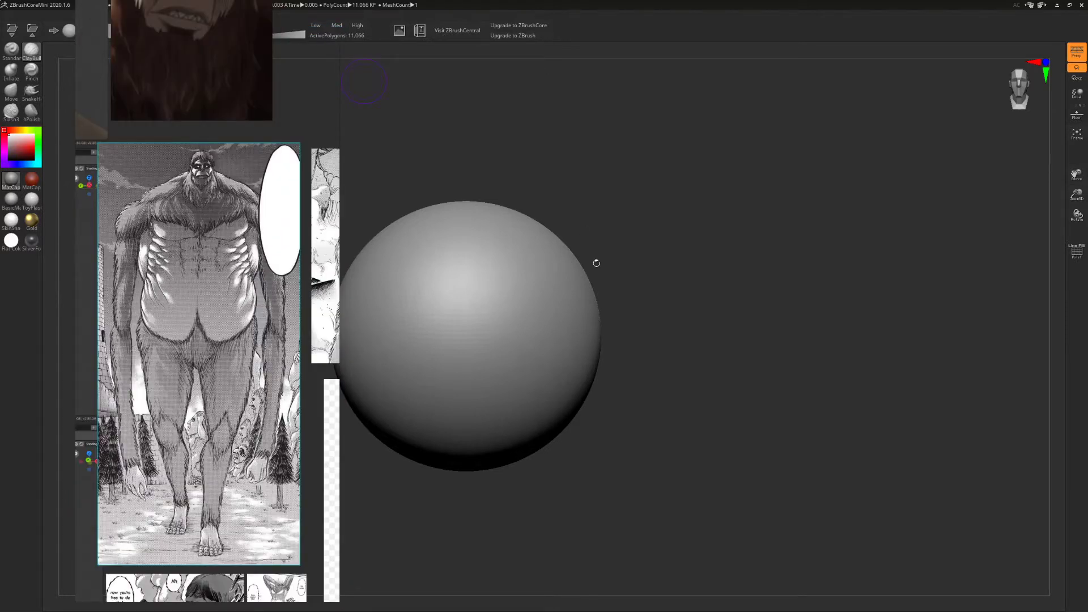
{"action": "left_click_drag", "start_coordinate": [627, 204], "coordinate": [683, 170], "text": "alt"}
Reposition and resize the reference board beside the sphere so that the standing manga figure fills it from head to feet
{"action": "right_click_drag", "start_coordinate": [220, 86], "coordinate": [243, 201]}
{"action": "left_click_drag", "start_coordinate": [301, 92], "coordinate": [301, 250]}
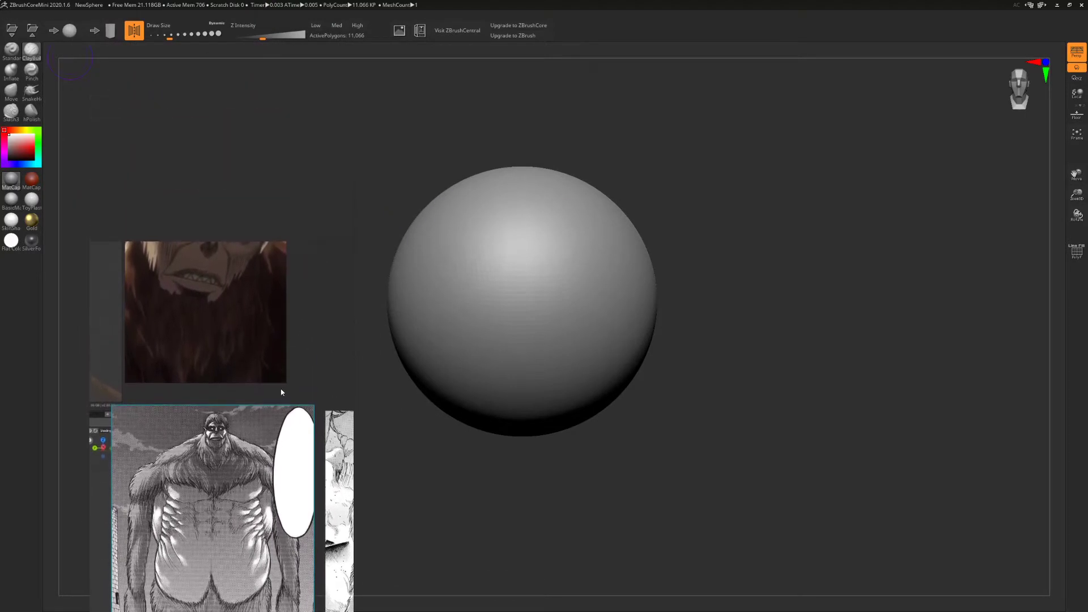
{"action": "right_click_drag", "start_coordinate": [282, 392], "coordinate": [261, 241]}
{"action": "right_click_drag", "start_coordinate": [220, 330], "coordinate": [203, 379]}
{"action": "left_click_drag", "start_coordinate": [233, 333], "coordinate": [239, 303]}
{"action": "scroll", "coordinate": [238, 303], "scroll_direction": "down", "scroll_amount": 2}
{"action": "scroll", "coordinate": [239, 303], "scroll_direction": "up", "scroll_amount": 3}
{"action": "middle_click_drag", "start_coordinate": [239, 304], "coordinate": [279, 174]}
{"action": "right_click_drag", "start_coordinate": [292, 282], "coordinate": [299, 226]}
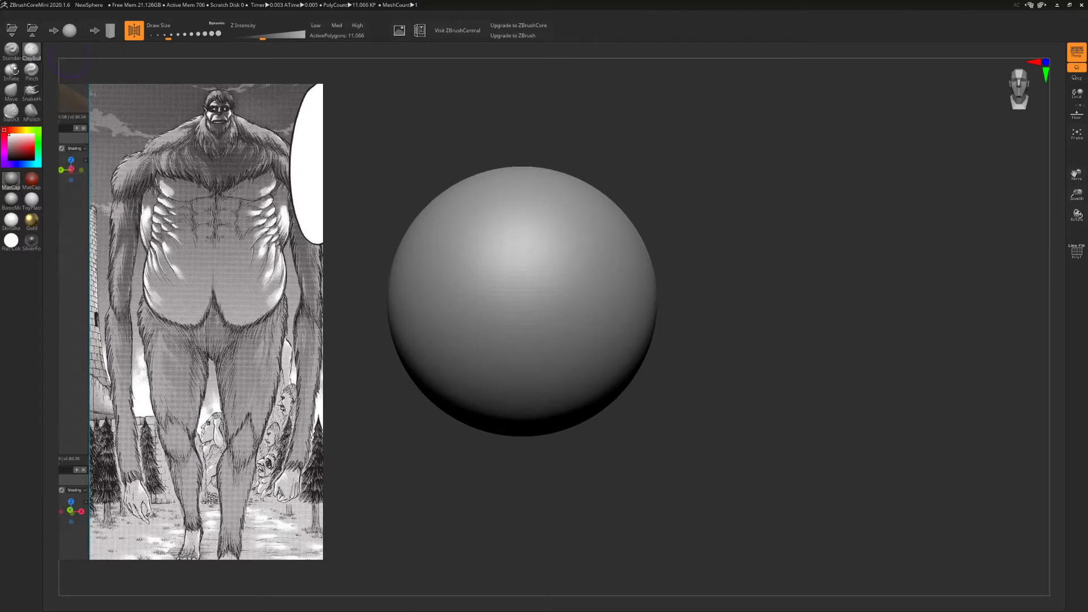
Flatten one side of the sphere using the Move brush at a draw size of 734
{"action": "left_click", "coordinate": [5, 92]}
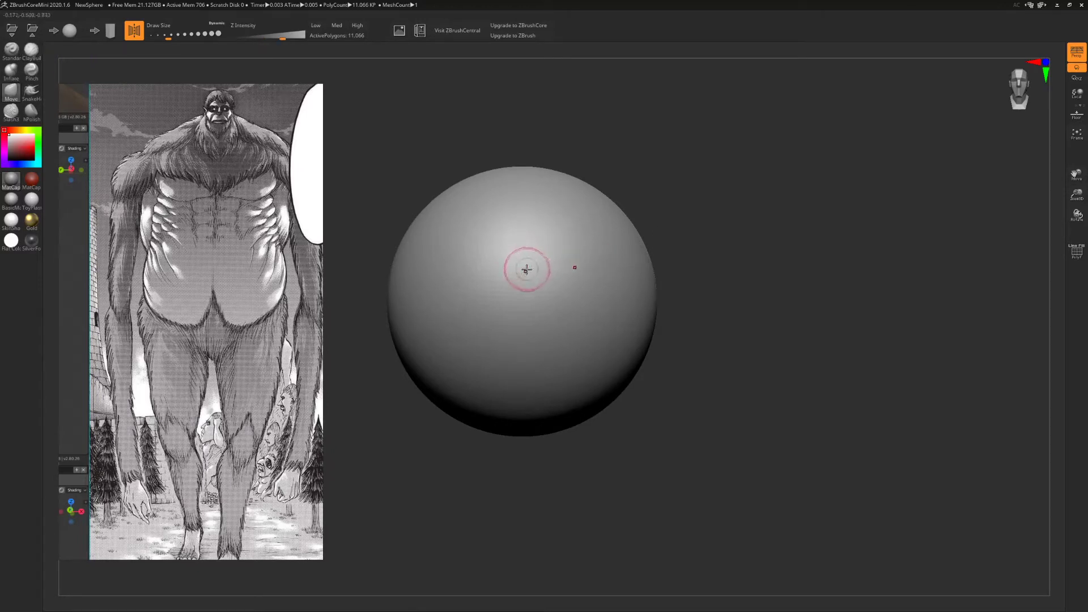
{"action": "left_click_drag", "start_coordinate": [182, 39], "coordinate": [217, 38]}
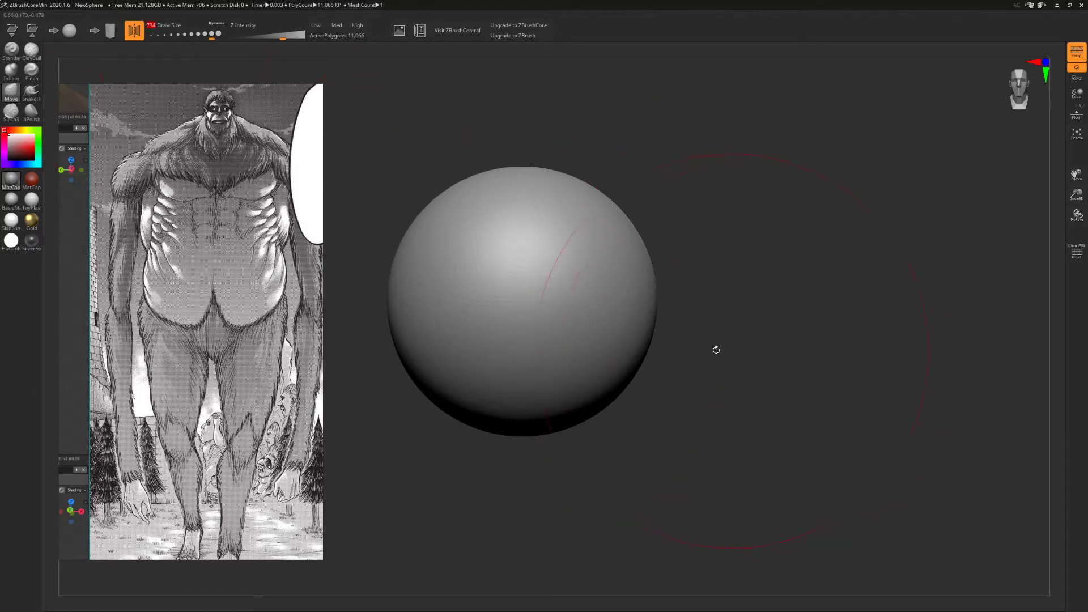
{"action": "left_click_drag", "start_coordinate": [716, 349], "coordinate": [691, 335]}
{"action": "left_click_drag", "start_coordinate": [700, 282], "coordinate": [755, 270]}
{"action": "left_click_drag", "start_coordinate": [574, 307], "coordinate": [534, 304]}
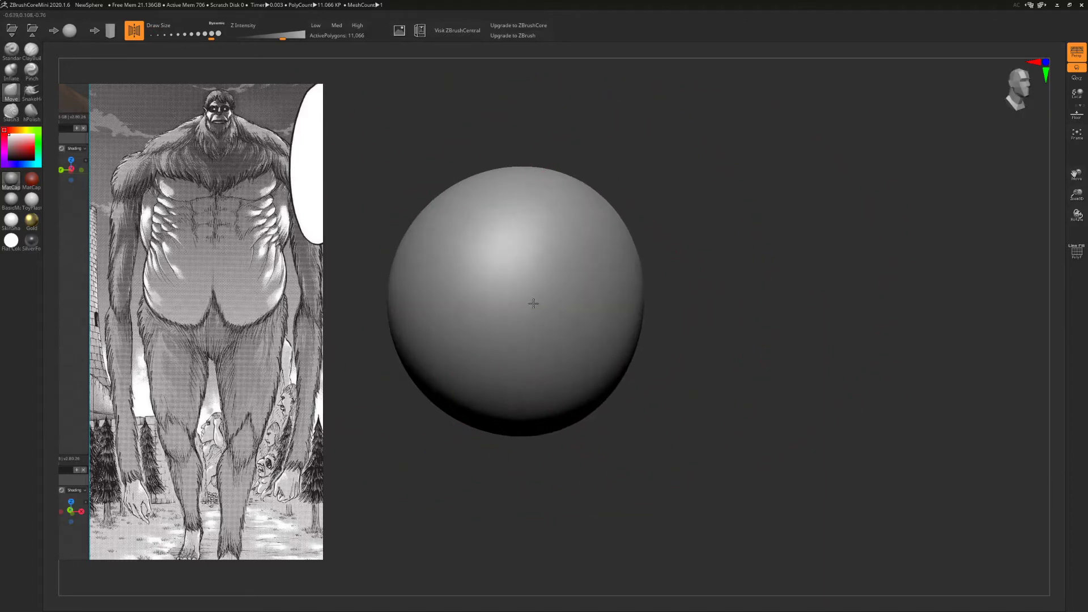
Stretch the sphere downward from the back view into an elongated egg shape and push in its side
{"action": "mouse_move", "coordinate": [723, 293]}
{"action": "left_mouse_down"}
{"action": "mouse_move", "coordinate": [672, 296]}
{"action": "mouse_move", "coordinate": [741, 309]}
{"action": "mouse_move", "coordinate": [565, 314]}
{"action": "left_mouse_up"}
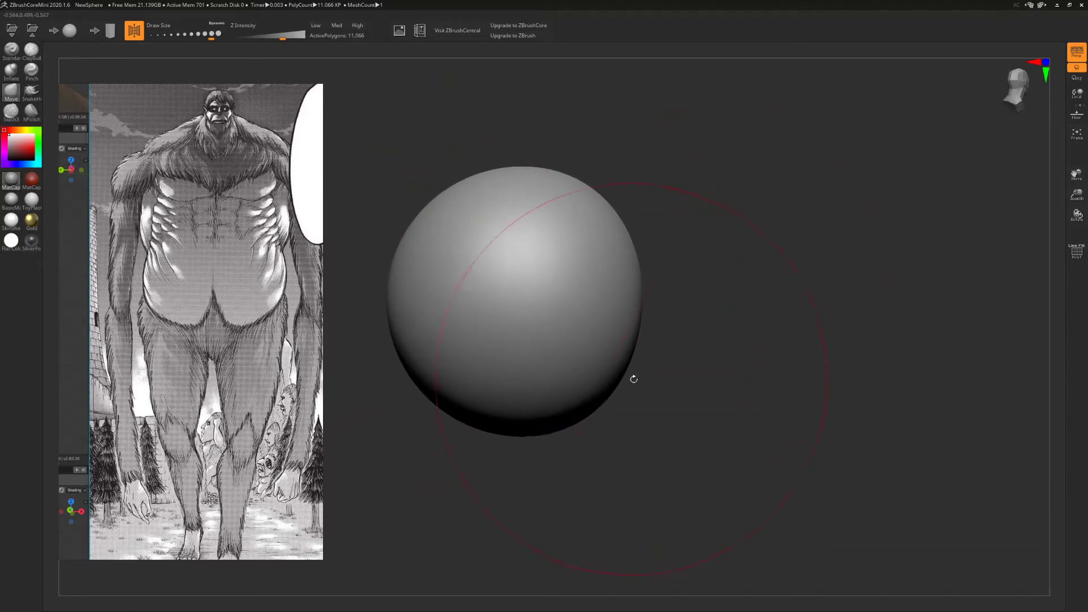
{"action": "left_click_drag", "start_coordinate": [633, 378], "coordinate": [664, 392]}
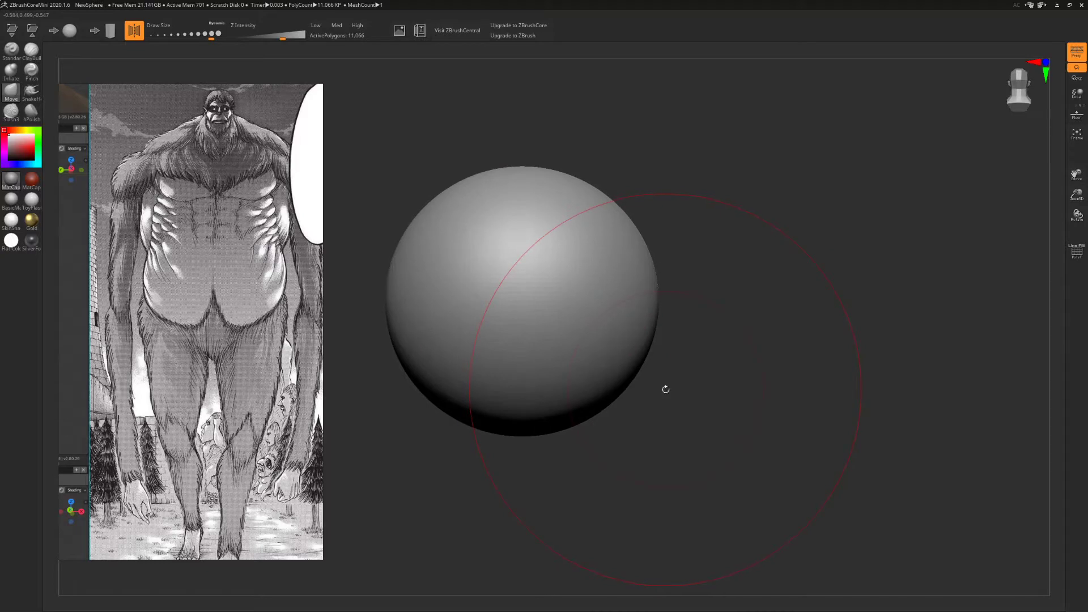
{"action": "left_click_drag", "start_coordinate": [501, 355], "coordinate": [578, 498]}
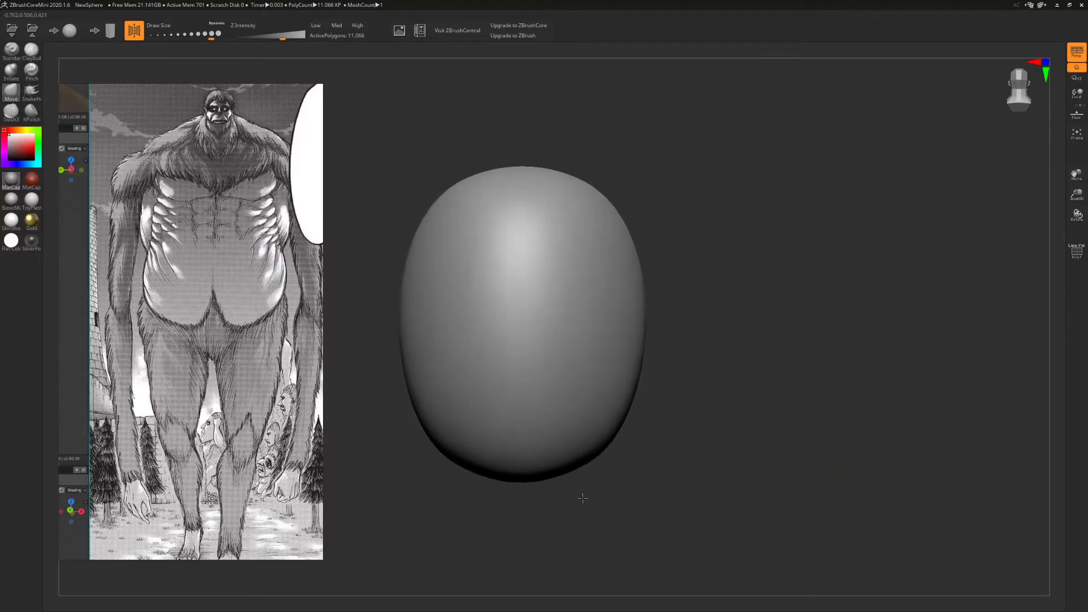
{"action": "mouse_move", "coordinate": [661, 369]}
{"action": "left_mouse_down"}
{"action": "mouse_move", "coordinate": [664, 273]}
{"action": "mouse_move", "coordinate": [570, 266]}
{"action": "left_mouse_up"}
{"action": "left_click_drag", "start_coordinate": [588, 426], "coordinate": [565, 416]}
Reshape the egg form from several angles with the Move brush into a slimmer, capsule-like torso
{"action": "mouse_move", "coordinate": [655, 474]}
{"action": "left_mouse_down"}
{"action": "mouse_move", "coordinate": [572, 465]}
{"action": "mouse_move", "coordinate": [675, 465]}
{"action": "mouse_move", "coordinate": [673, 452]}
{"action": "mouse_move", "coordinate": [707, 425]}
{"action": "mouse_move", "coordinate": [738, 336]}
{"action": "mouse_move", "coordinate": [649, 354]}
{"action": "left_mouse_up"}
{"action": "mouse_move", "coordinate": [626, 407]}
{"action": "left_mouse_down"}
{"action": "mouse_move", "coordinate": [579, 379]}
{"action": "mouse_move", "coordinate": [549, 295]}
{"action": "mouse_move", "coordinate": [552, 360]}
{"action": "left_mouse_up"}
{"action": "mouse_move", "coordinate": [603, 227]}
{"action": "left_mouse_down"}
{"action": "mouse_move", "coordinate": [544, 233]}
{"action": "mouse_move", "coordinate": [596, 233]}
{"action": "left_mouse_up"}
{"action": "left_click_drag", "start_coordinate": [545, 390], "coordinate": [569, 392]}
{"action": "mouse_move", "coordinate": [579, 389]}
{"action": "left_mouse_down"}
{"action": "mouse_move", "coordinate": [621, 381]}
{"action": "mouse_move", "coordinate": [601, 377]}
{"action": "left_mouse_up"}
{"action": "left_click_drag", "start_coordinate": [431, 355], "coordinate": [390, 368]}
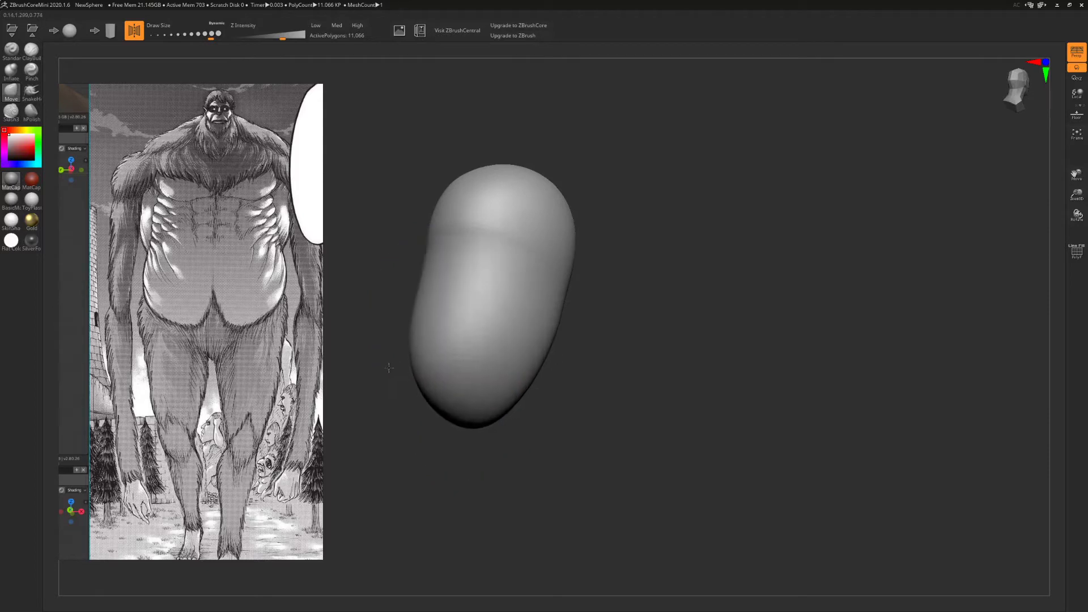
Widen the upper torso at the shoulders from the back view using a smaller Move brush
{"action": "left_click_drag", "start_coordinate": [664, 391], "coordinate": [599, 301]}
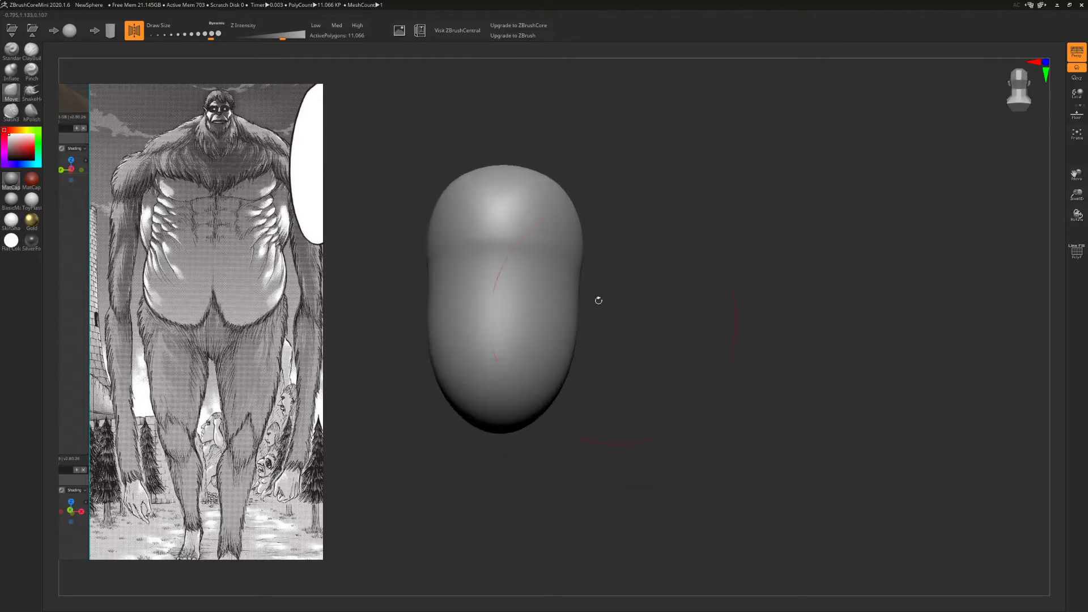
{"action": "right_click_drag", "start_coordinate": [552, 279], "coordinate": [553, 286], "text": "ctrl"}
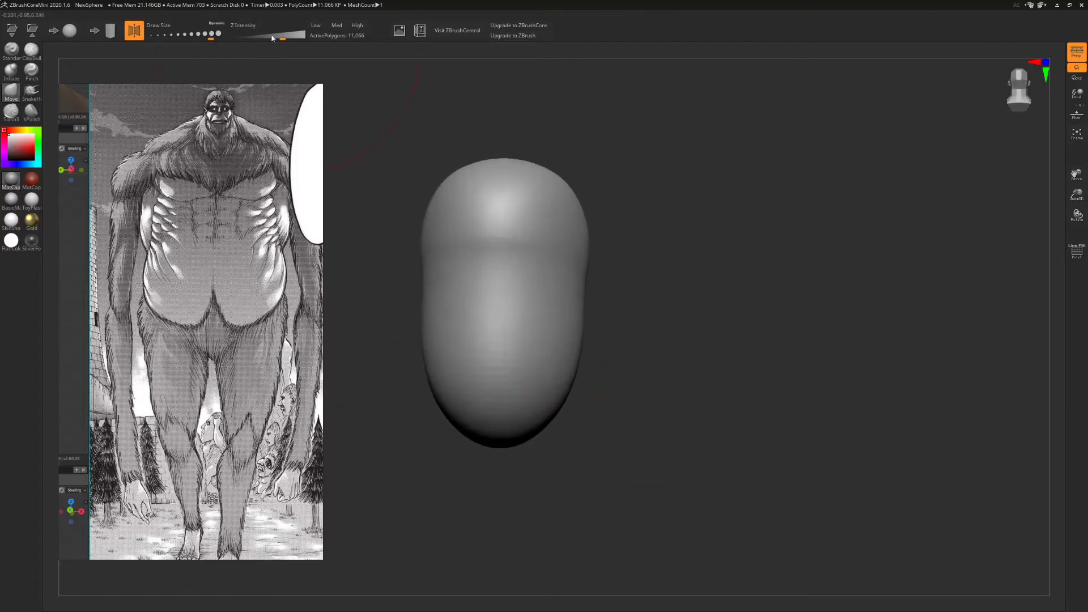
{"action": "left_click", "coordinate": [203, 37]}
{"action": "left_click_drag", "start_coordinate": [580, 261], "coordinate": [592, 262]}
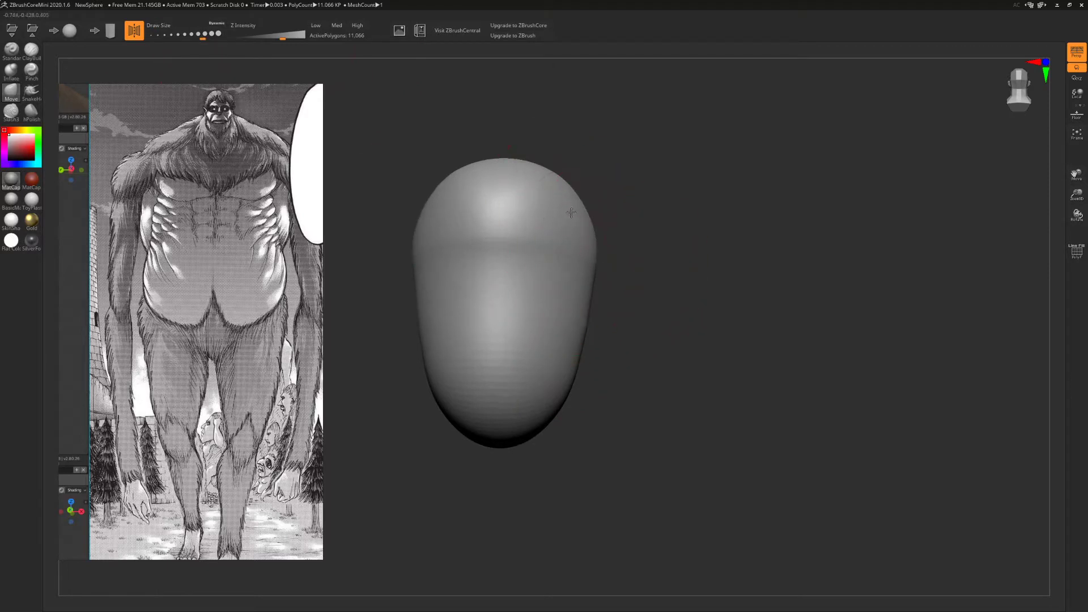
Refine the torso's upper side and shorten its lower end from the back view with the Move brush
{"action": "left_click_drag", "start_coordinate": [570, 210], "coordinate": [577, 203]}
{"action": "left_click_drag", "start_coordinate": [615, 248], "coordinate": [646, 275]}
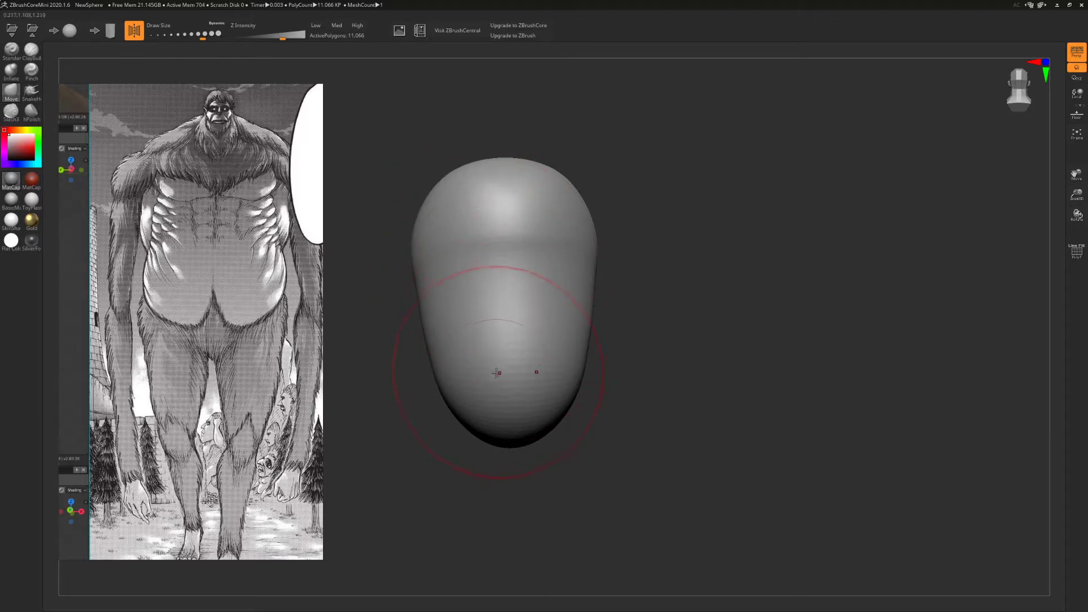
{"action": "left_click_drag", "start_coordinate": [531, 440], "coordinate": [526, 424]}
{"action": "left_click_drag", "start_coordinate": [703, 340], "coordinate": [589, 345]}
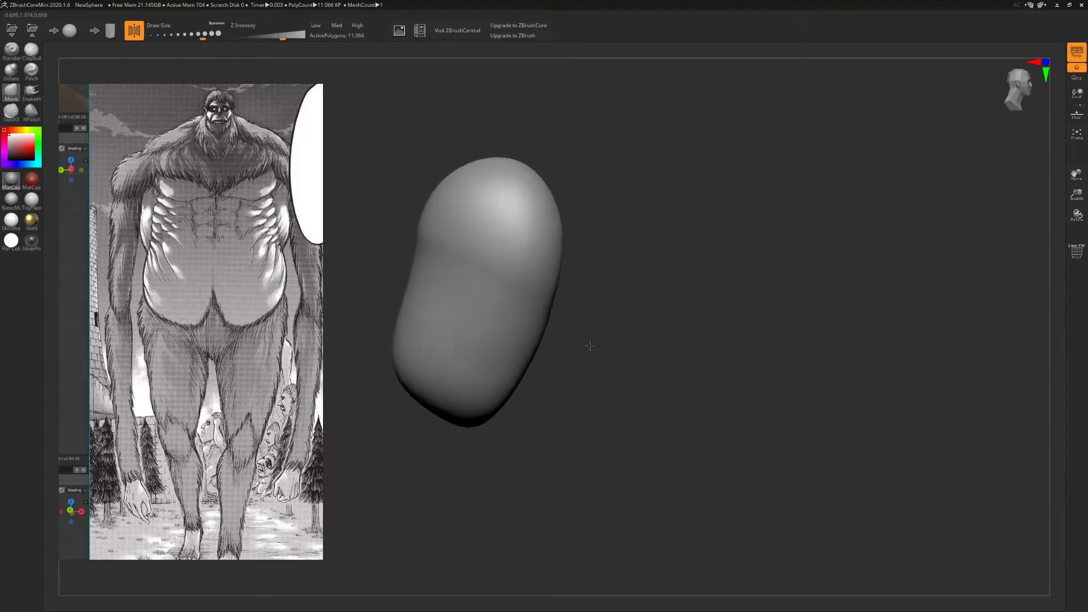
Following the side-view reference of the furry full-body sculpt, push out the torso's belly and buttocks and pinch in the lower back
{"action": "scroll", "coordinate": [190, 243], "scroll_direction": "down", "scroll_amount": 5}
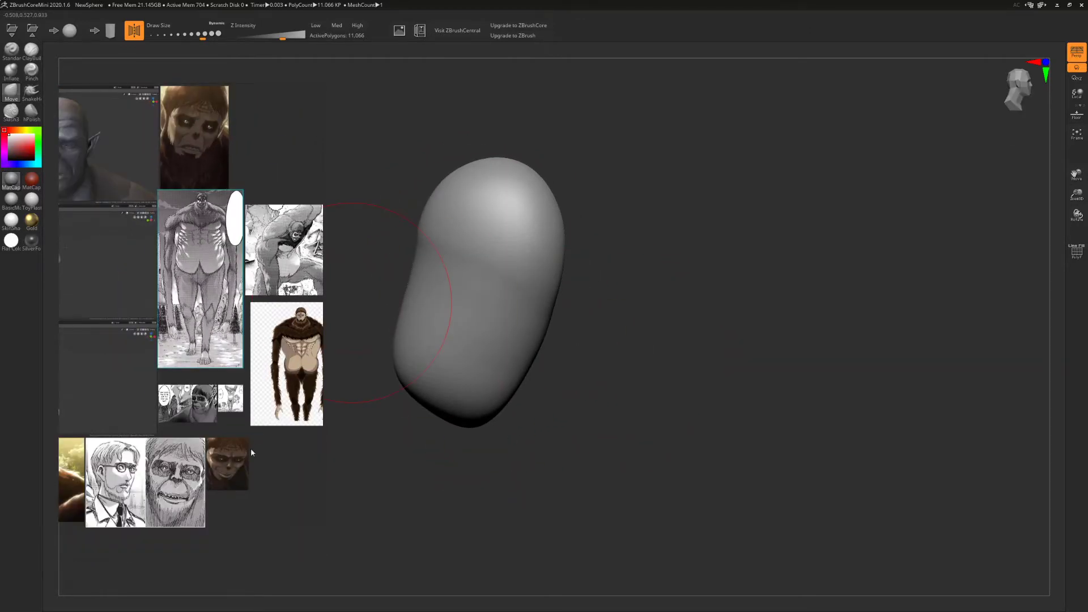
{"action": "scroll", "coordinate": [117, 317], "scroll_direction": "up", "scroll_amount": 5}
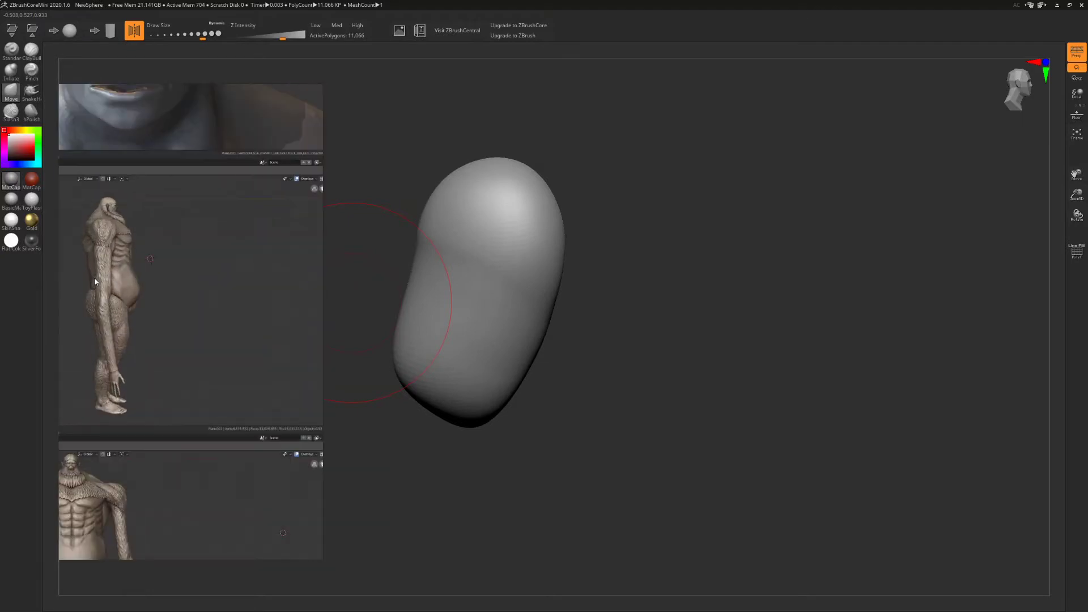
{"action": "scroll", "coordinate": [96, 280], "scroll_direction": "up", "scroll_amount": 3}
{"action": "right_click_drag", "start_coordinate": [120, 260], "coordinate": [170, 260]}
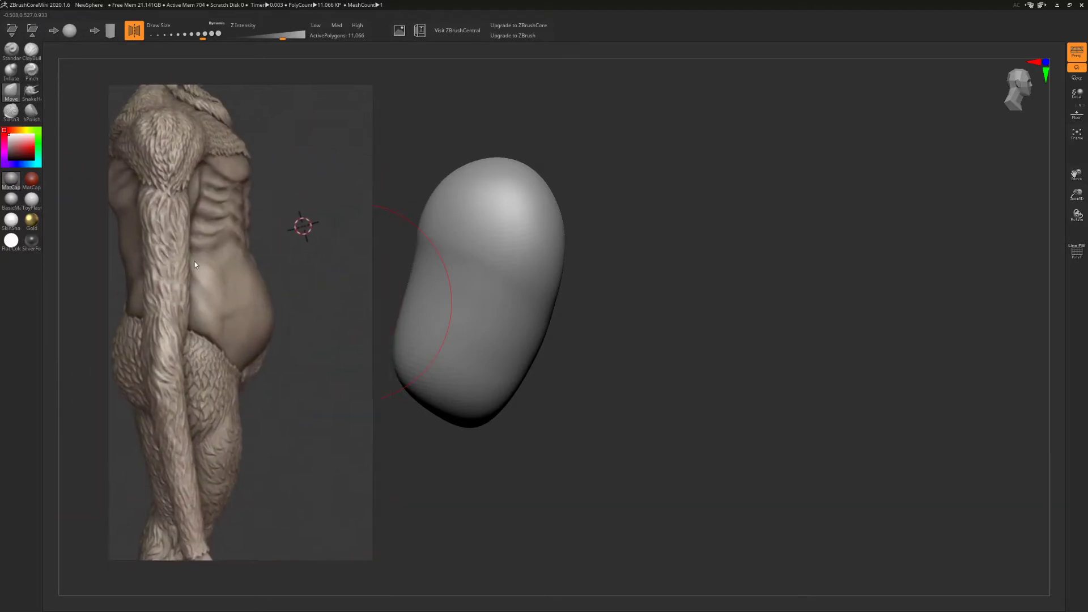
{"action": "middle_click_drag", "start_coordinate": [195, 261], "coordinate": [219, 258]}
{"action": "scroll", "coordinate": [218, 260], "scroll_direction": "down", "scroll_amount": 2}
{"action": "mouse_move", "coordinate": [533, 376]}
{"action": "left_mouse_down"}
{"action": "mouse_move", "coordinate": [668, 377]}
{"action": "mouse_move", "coordinate": [623, 372]}
{"action": "mouse_move", "coordinate": [634, 315]}
{"action": "mouse_move", "coordinate": [644, 315]}
{"action": "mouse_move", "coordinate": [608, 335]}
{"action": "left_mouse_up"}
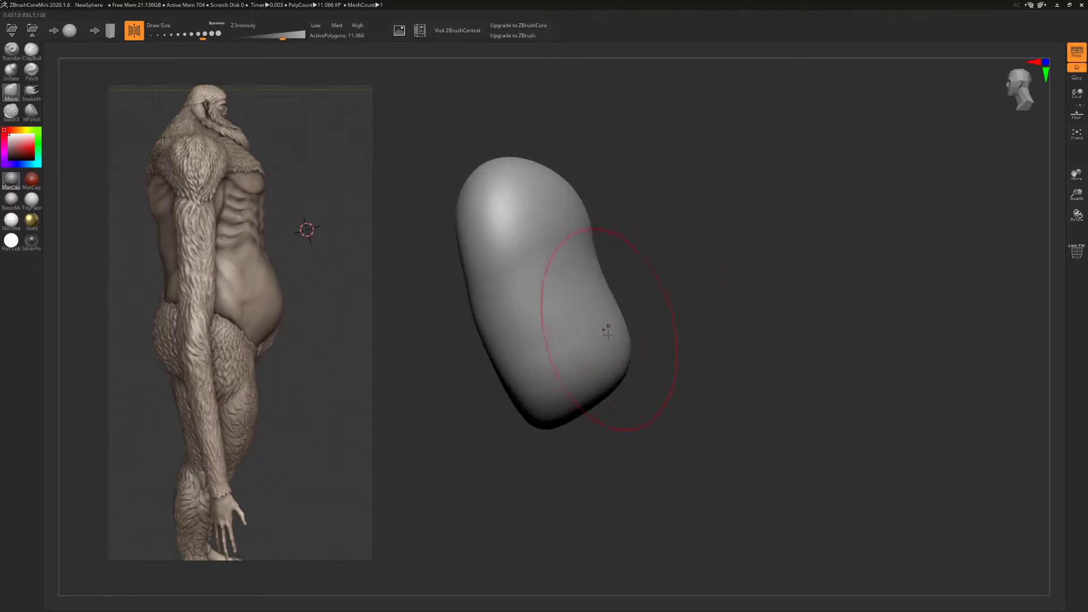
{"action": "left_click_drag", "start_coordinate": [572, 416], "coordinate": [567, 420]}
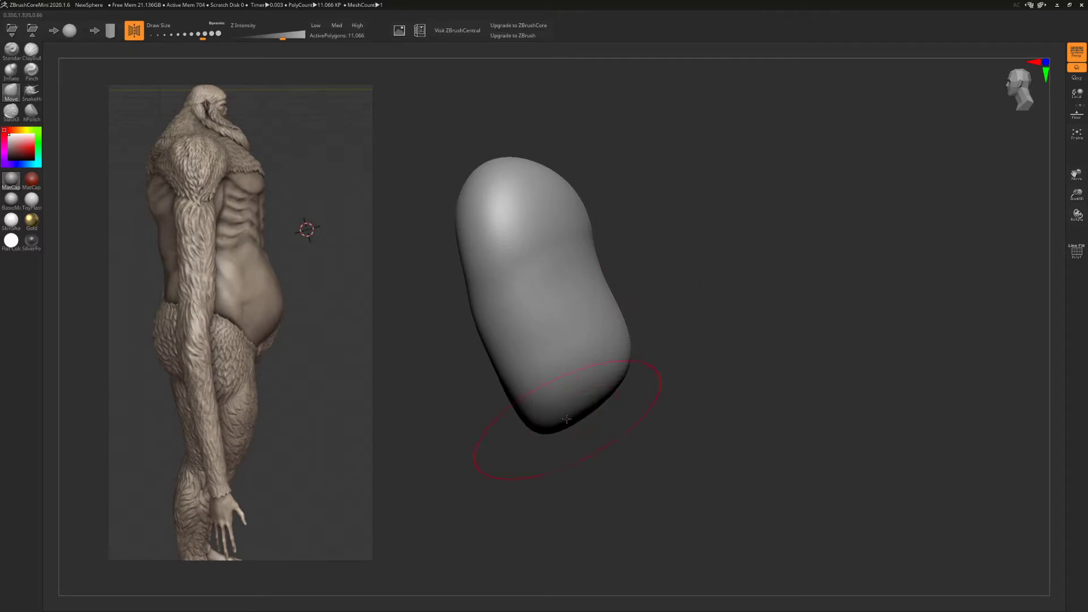
{"action": "left_click_drag", "start_coordinate": [524, 389], "coordinate": [439, 408]}
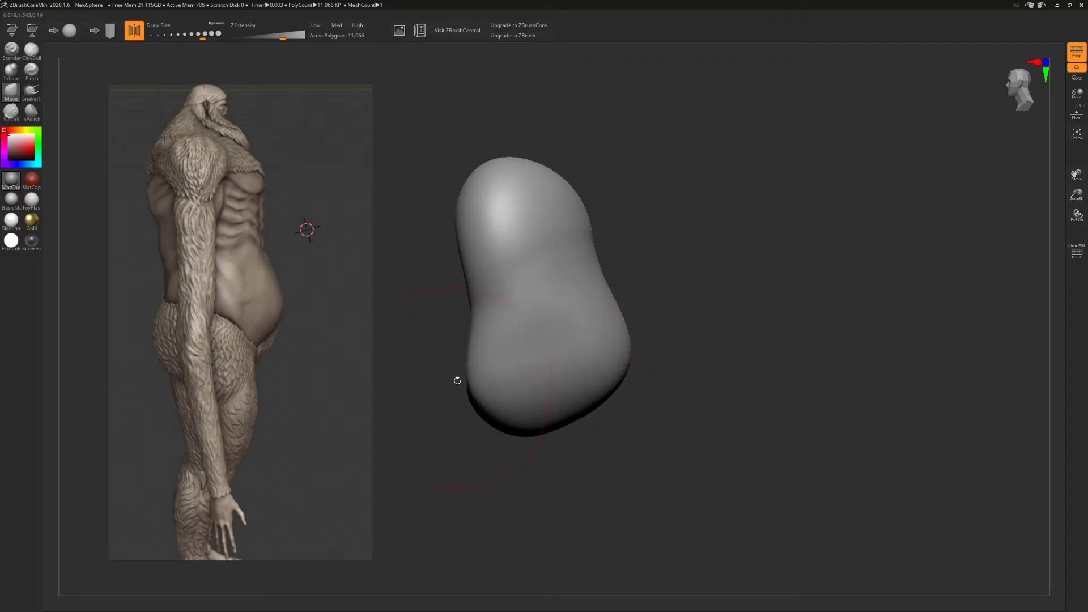
{"action": "left_click_drag", "start_coordinate": [472, 347], "coordinate": [466, 346]}
Even out the hips, buttocks and belly of the lower torso from several angles with the Move brush
{"action": "left_click_drag", "start_coordinate": [544, 497], "coordinate": [575, 500]}
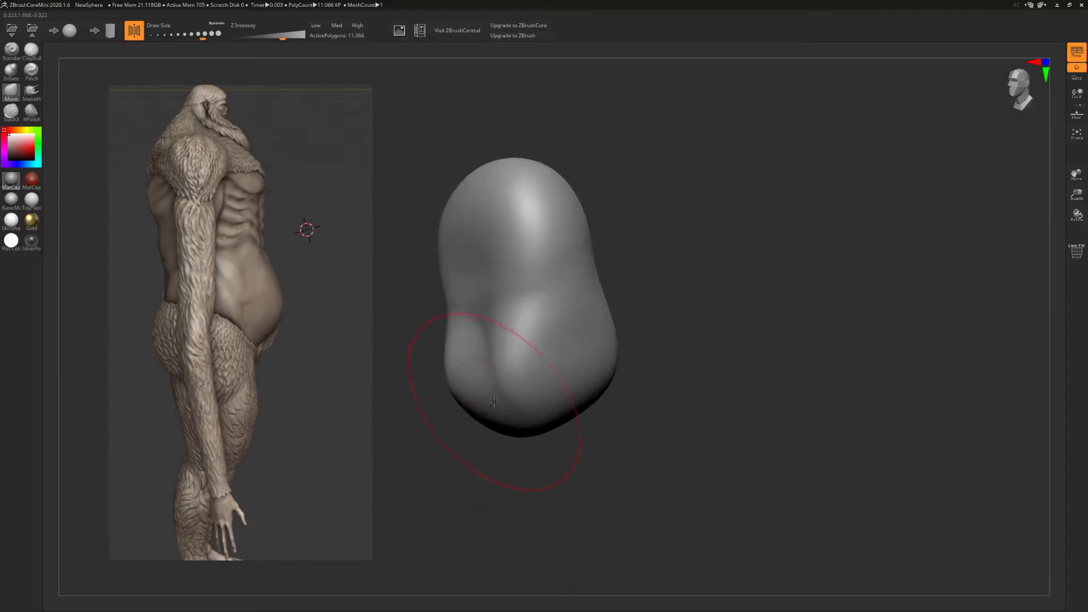
{"action": "left_click_drag", "start_coordinate": [494, 402], "coordinate": [495, 409]}
{"action": "left_click_drag", "start_coordinate": [510, 476], "coordinate": [628, 421]}
{"action": "left_click_drag", "start_coordinate": [569, 391], "coordinate": [561, 387]}
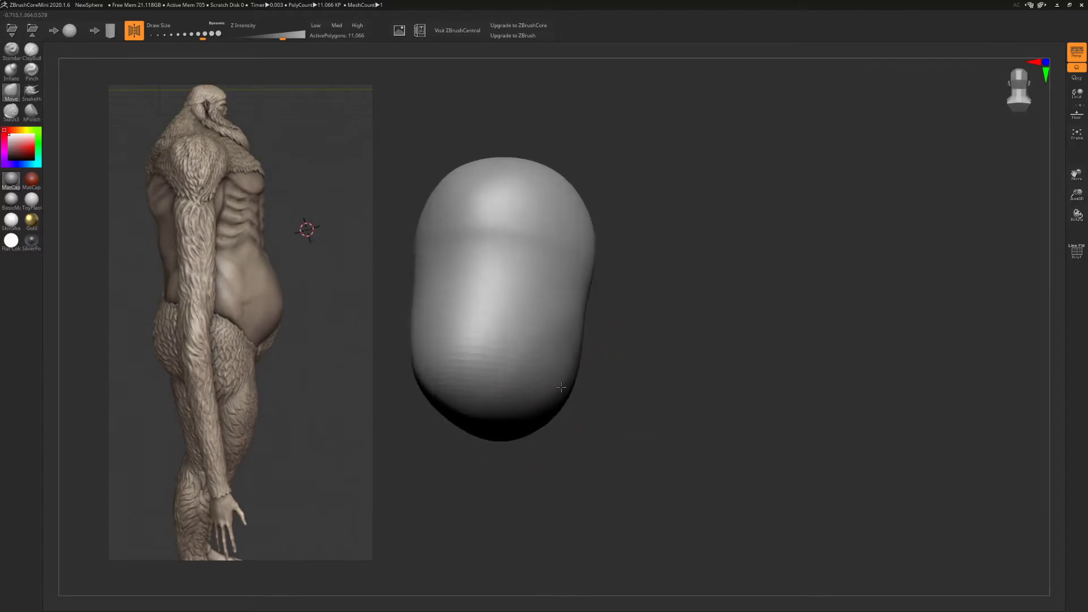
{"action": "left_click_drag", "start_coordinate": [618, 418], "coordinate": [665, 414]}
{"action": "left_click_drag", "start_coordinate": [608, 366], "coordinate": [583, 378]}
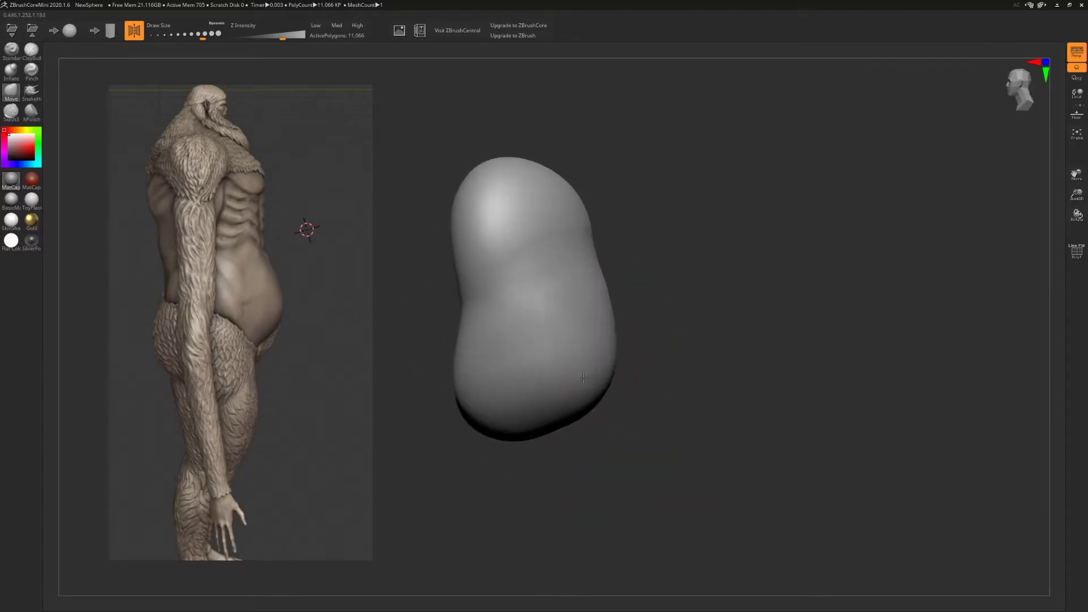
{"action": "left_click_drag", "start_coordinate": [700, 291], "coordinate": [669, 304]}
{"action": "left_click_drag", "start_coordinate": [586, 166], "coordinate": [626, 199]}
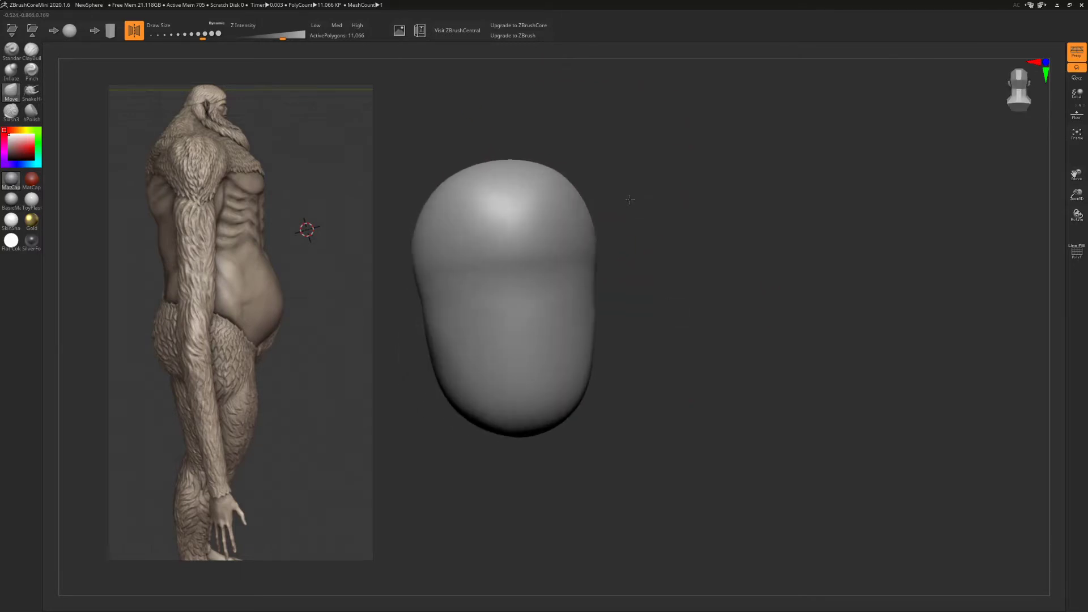
Using the full-body manga picture as reference, flatten the torso's top and square off the shoulders with the Move brush
{"action": "scroll", "coordinate": [152, 286], "scroll_direction": "down", "scroll_amount": 3}
{"action": "scroll", "coordinate": [185, 271], "scroll_direction": "down", "scroll_amount": 3}
{"action": "scroll", "coordinate": [234, 280], "scroll_direction": "up", "scroll_amount": 3}
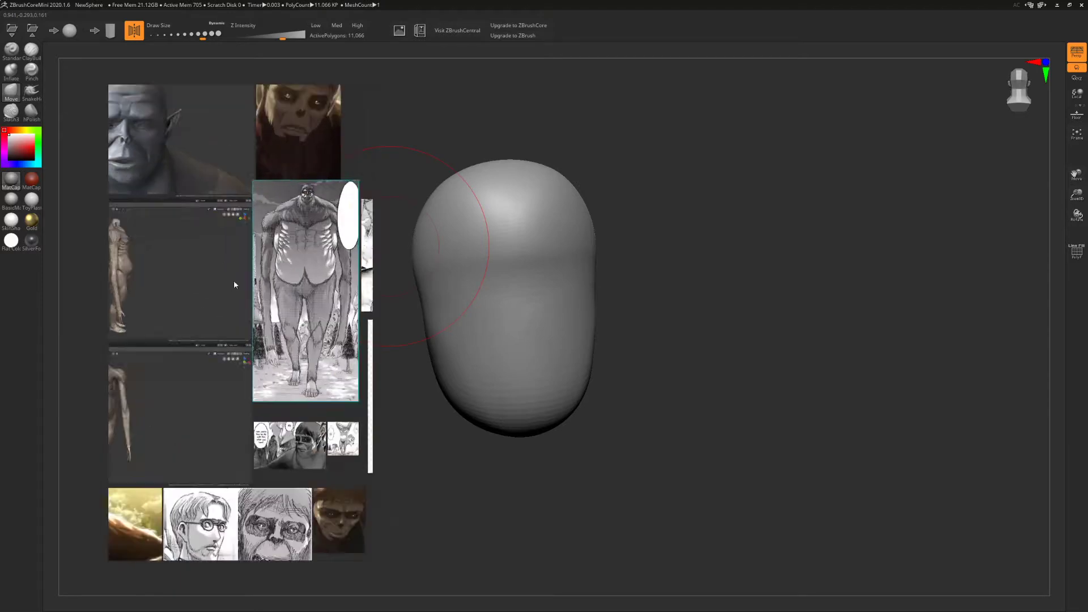
{"action": "scroll", "coordinate": [302, 278], "scroll_direction": "up", "scroll_amount": 3}
{"action": "middle_click_drag", "start_coordinate": [301, 263], "coordinate": [243, 285]}
{"action": "left_click_drag", "start_coordinate": [682, 380], "coordinate": [637, 318]}
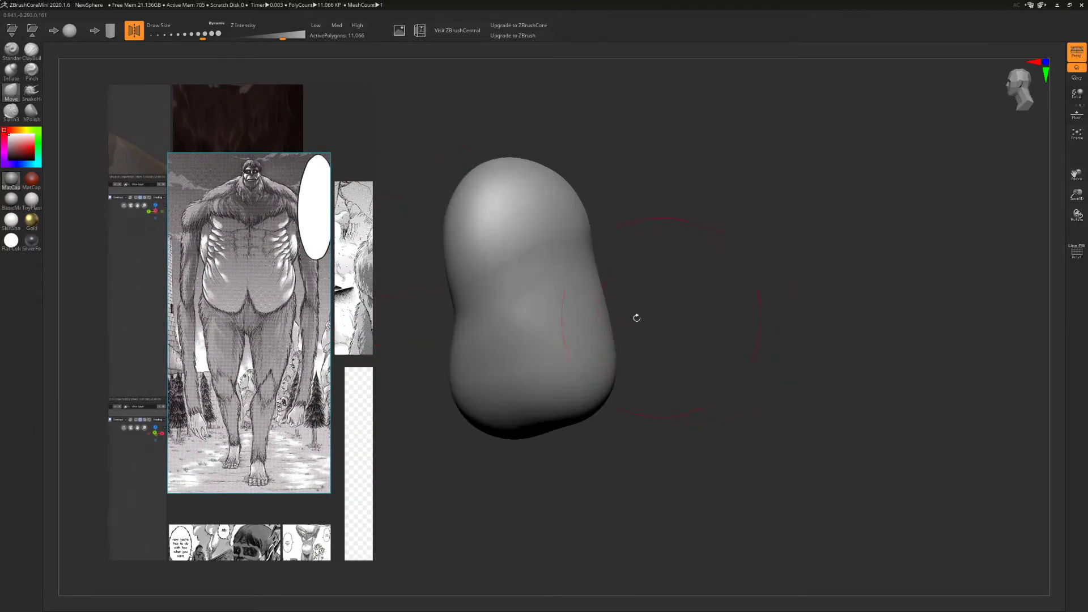
{"action": "left_click_drag", "start_coordinate": [768, 339], "coordinate": [741, 334]}
{"action": "mouse_move", "coordinate": [509, 443]}
{"action": "left_mouse_down"}
{"action": "mouse_move", "coordinate": [671, 420]}
{"action": "mouse_move", "coordinate": [589, 407]}
{"action": "mouse_move", "coordinate": [629, 378]}
{"action": "left_mouse_up"}
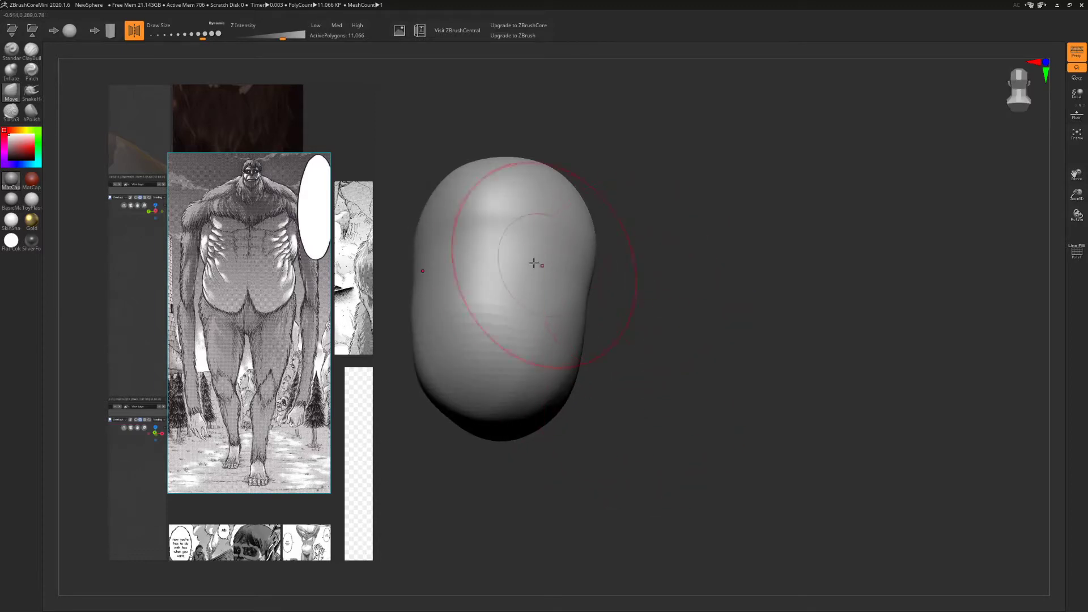
{"action": "left_click_drag", "start_coordinate": [651, 269], "coordinate": [634, 282]}
{"action": "left_click_drag", "start_coordinate": [570, 185], "coordinate": [603, 191]}
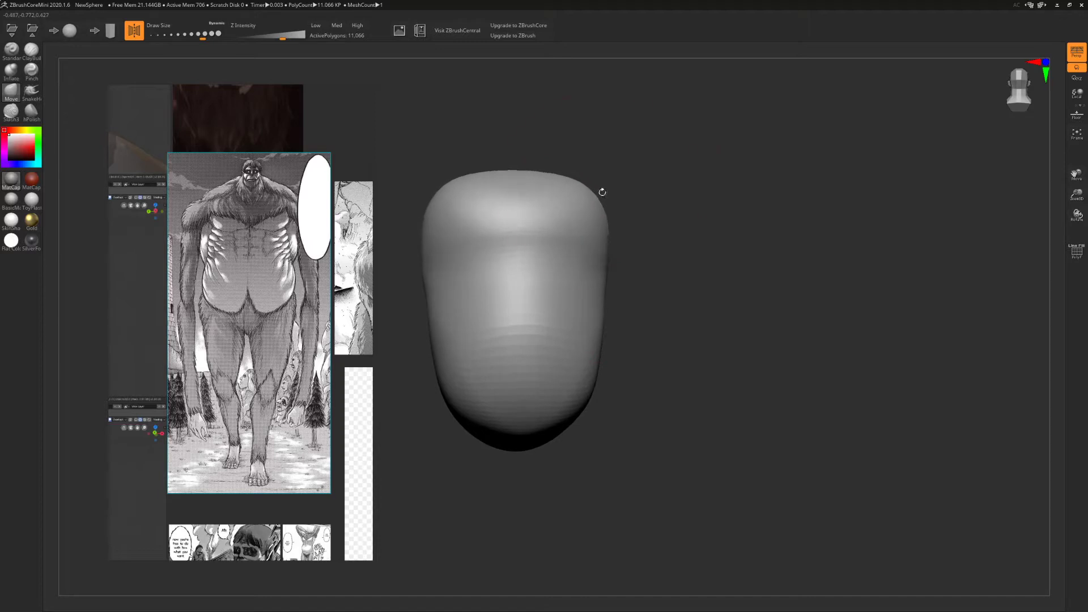
Raise and broaden the shoulders from three-quarter and back views, keeping the torso tapered downward
{"action": "mouse_move", "coordinate": [694, 219]}
{"action": "left_mouse_down"}
{"action": "mouse_move", "coordinate": [658, 219]}
{"action": "mouse_move", "coordinate": [674, 218]}
{"action": "left_mouse_up"}
{"action": "mouse_move", "coordinate": [558, 184]}
{"action": "left_mouse_down"}
{"action": "mouse_move", "coordinate": [580, 183]}
{"action": "mouse_move", "coordinate": [556, 168]}
{"action": "left_mouse_up"}
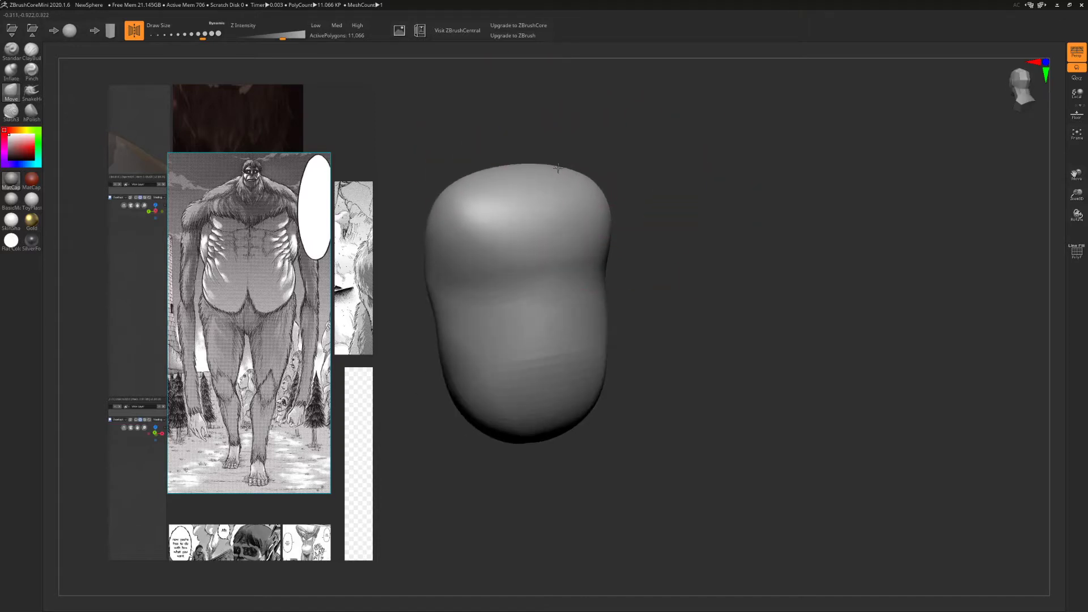
{"action": "left_click_drag", "start_coordinate": [711, 213], "coordinate": [666, 212]}
{"action": "left_click_drag", "start_coordinate": [559, 190], "coordinate": [567, 183]}
{"action": "mouse_move", "coordinate": [657, 230]}
{"action": "left_mouse_down"}
{"action": "mouse_move", "coordinate": [708, 241]}
{"action": "mouse_move", "coordinate": [554, 165]}
{"action": "left_mouse_up"}
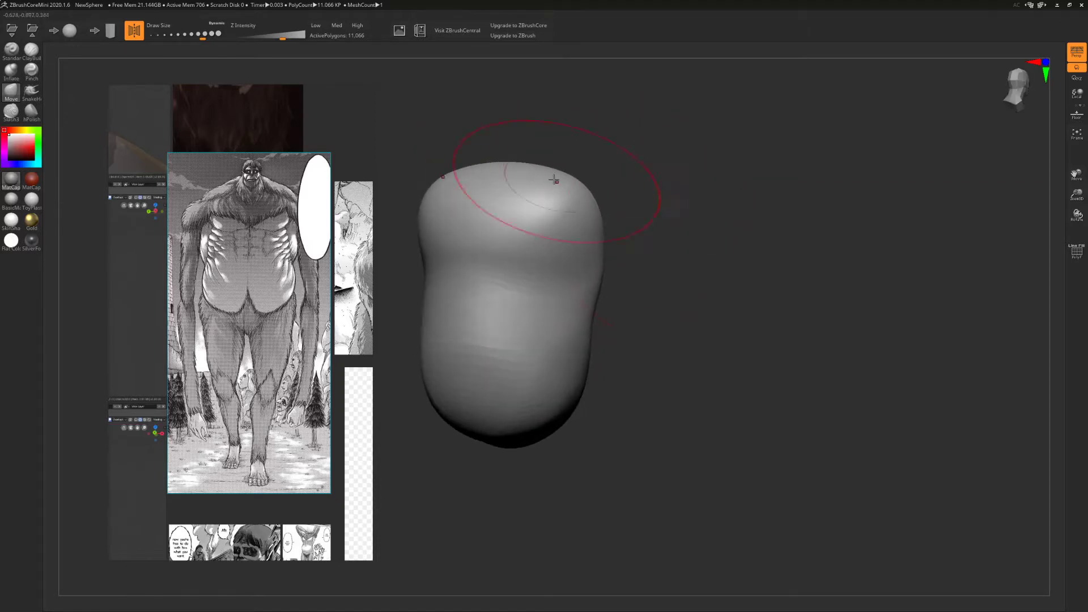
{"action": "mouse_move", "coordinate": [631, 226]}
{"action": "left_mouse_down"}
{"action": "mouse_move", "coordinate": [632, 206]}
{"action": "mouse_move", "coordinate": [639, 214]}
{"action": "left_mouse_up"}
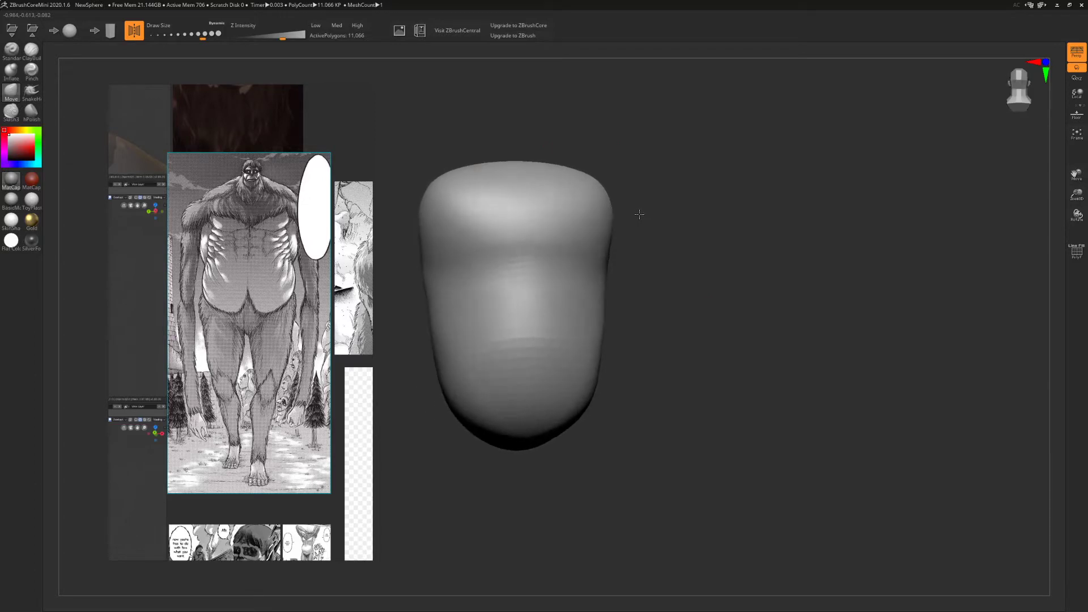
Save the project as NewSphere.gif in the Beast_titan folder
{"action": "left_click", "coordinate": [34, 32]}
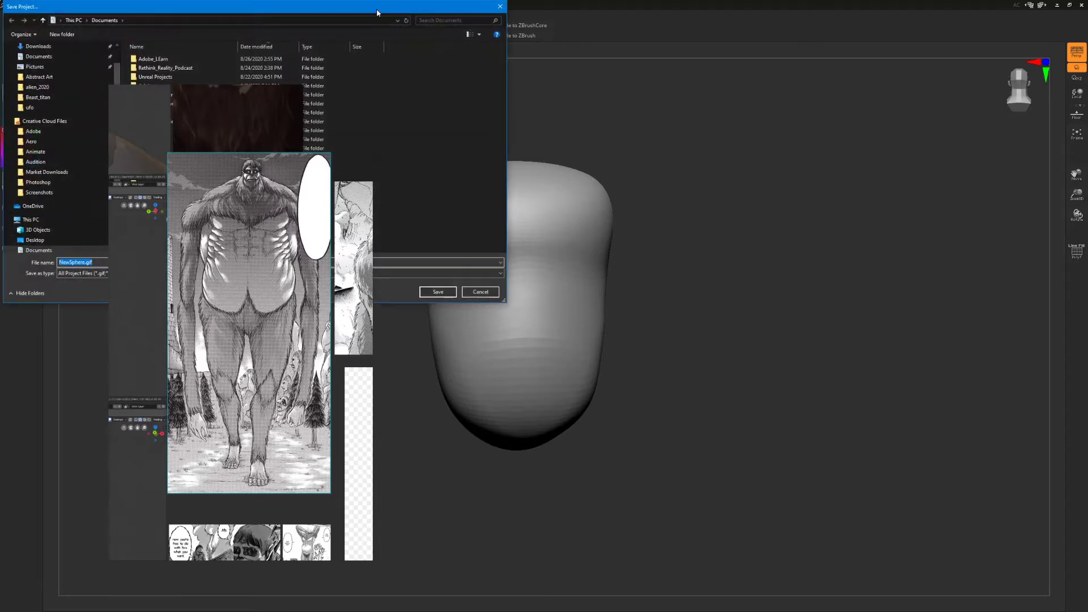
{"action": "left_click_drag", "start_coordinate": [377, 9], "coordinate": [815, 65]}
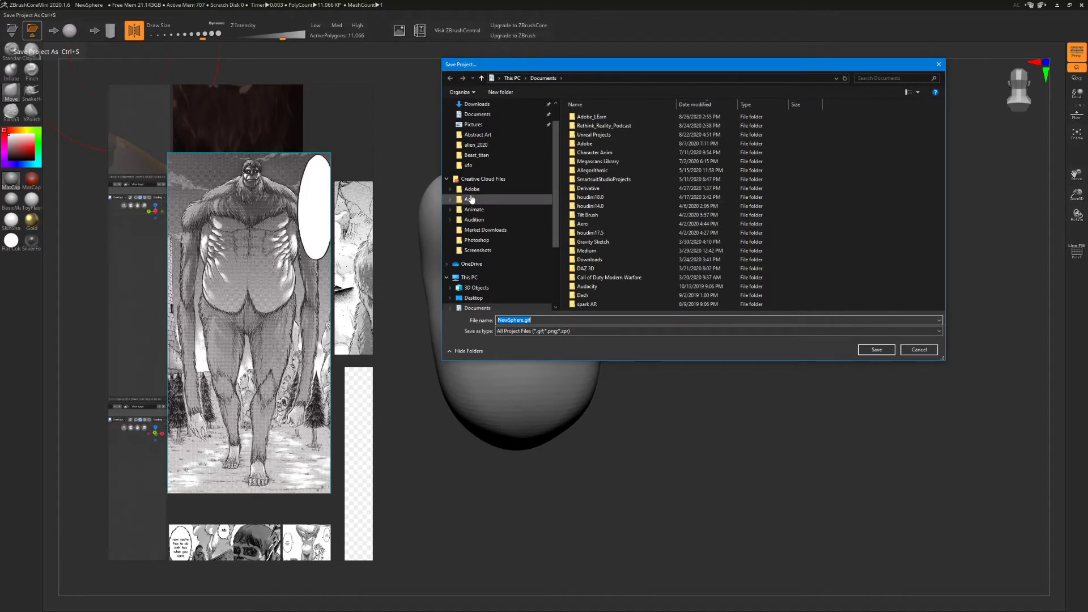
{"action": "scroll", "coordinate": [472, 196], "scroll_direction": "up", "scroll_amount": 1}
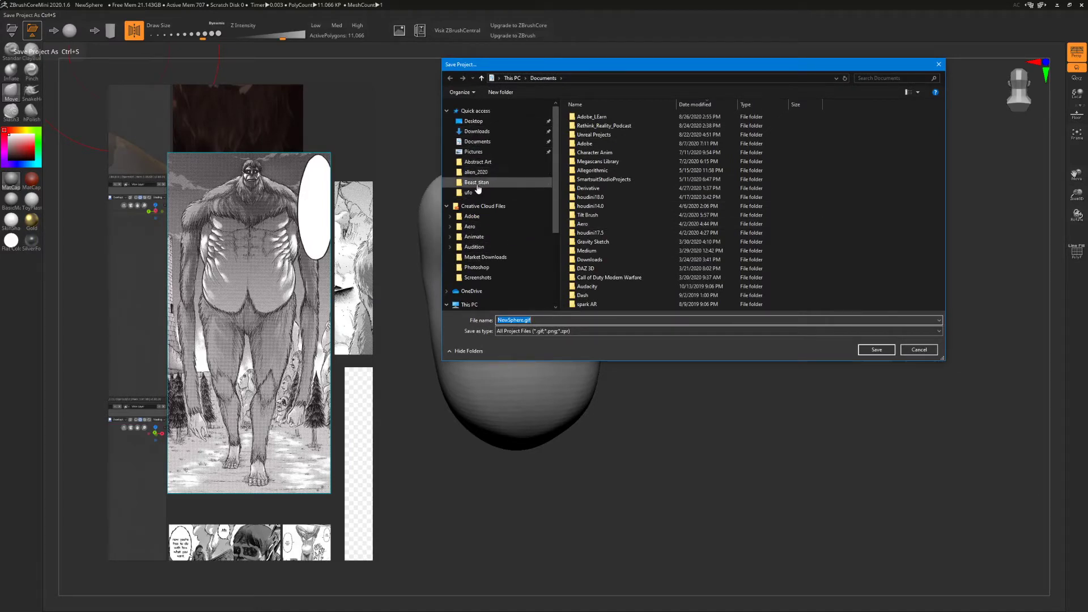
{"action": "left_click", "coordinate": [477, 183]}
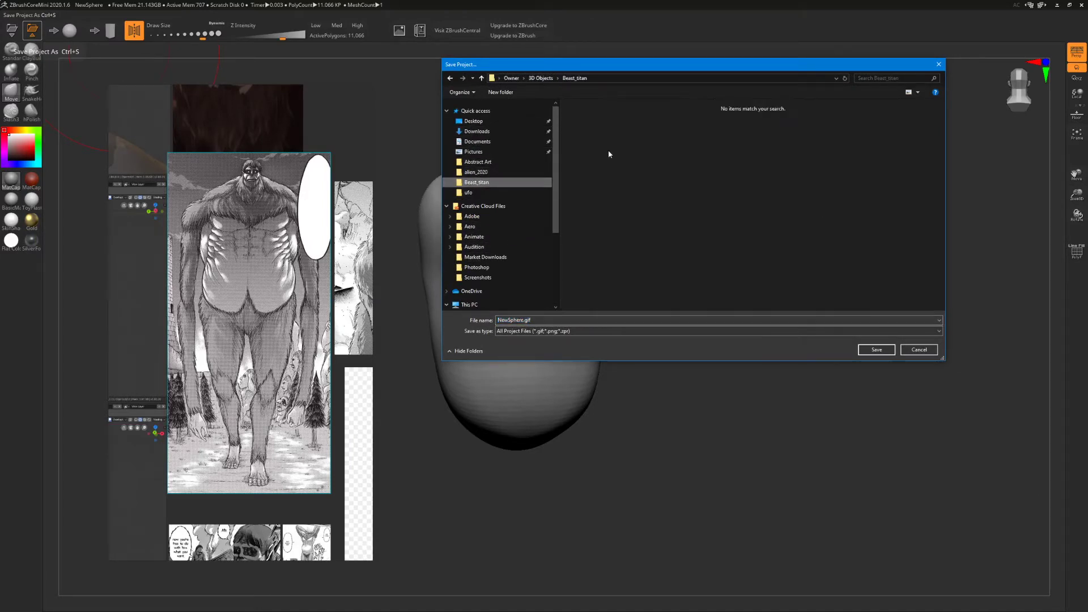
{"action": "left_click", "coordinate": [877, 350]}
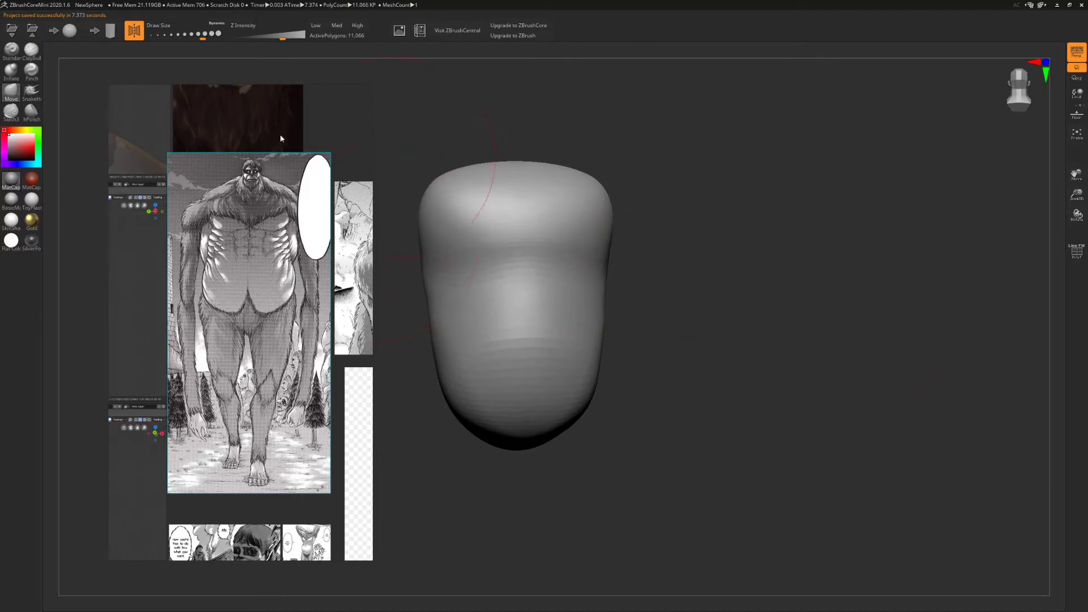
Try to pull the shoulders outward with the SnakeHook brush at the current large size
{"action": "left_click_drag", "start_coordinate": [740, 232], "coordinate": [731, 234]}
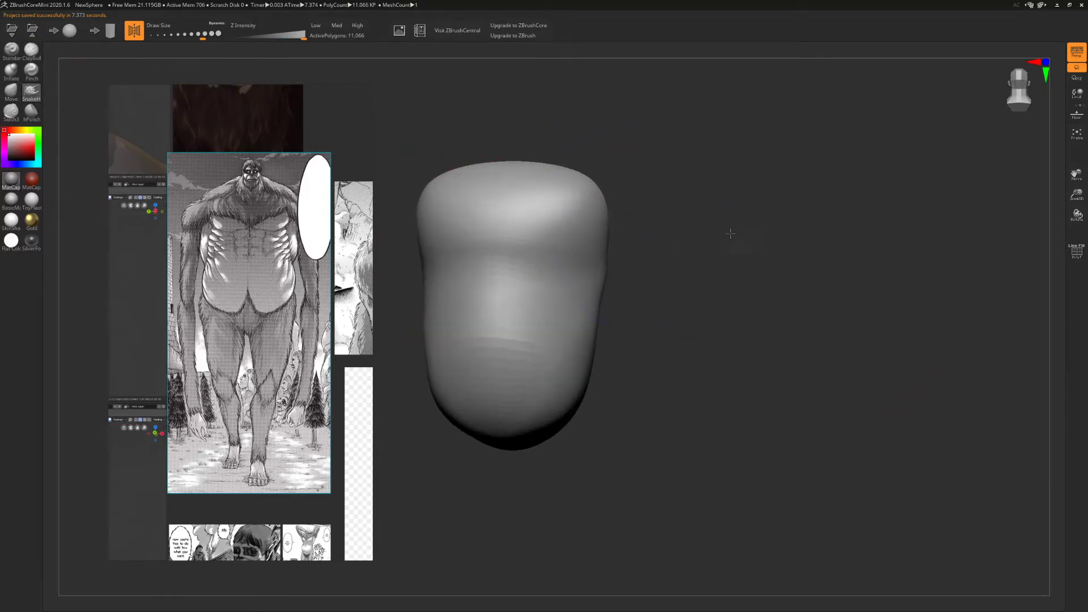
{"action": "mouse_move", "coordinate": [596, 221]}
{"action": "left_mouse_down"}
{"action": "mouse_move", "coordinate": [680, 227]}
{"action": "mouse_move", "coordinate": [631, 226]}
{"action": "left_mouse_up"}
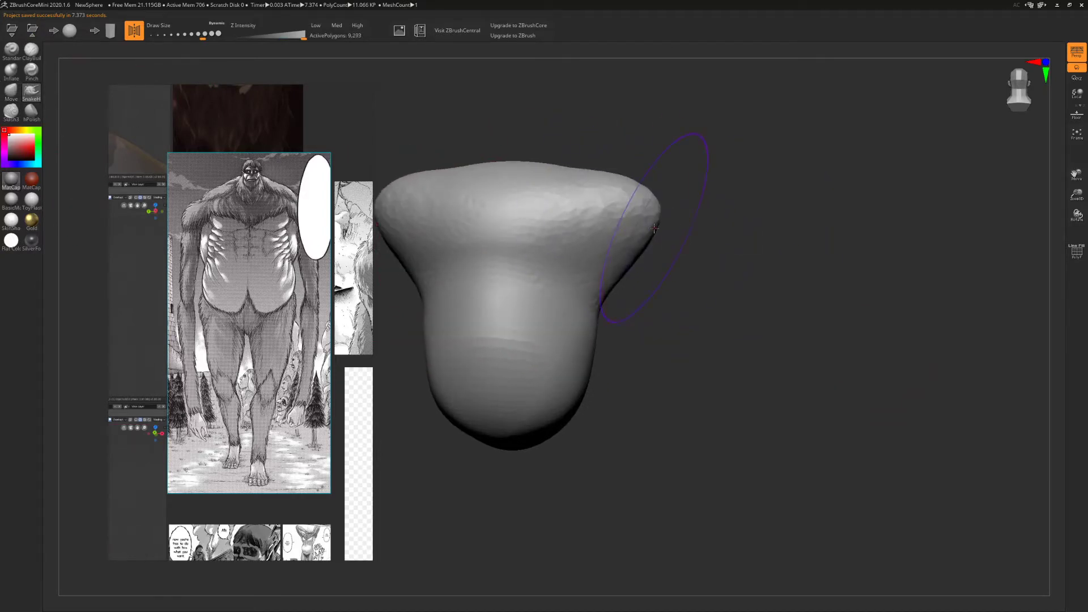
{"action": "key", "text": "ctrl+z"}
Pull long, hanging arms out of both shoulders with a smaller SnakeHook brush, undoing and repeating strokes that are off
{"action": "left_click_drag", "start_coordinate": [203, 34], "coordinate": [196, 34]}
{"action": "mouse_move", "coordinate": [597, 222]}
{"action": "left_mouse_down"}
{"action": "mouse_move", "coordinate": [753, 224]}
{"action": "mouse_move", "coordinate": [865, 259]}
{"action": "left_mouse_up"}
{"action": "mouse_move", "coordinate": [763, 283]}
{"action": "left_mouse_down"}
{"action": "mouse_move", "coordinate": [729, 275]}
{"action": "mouse_move", "coordinate": [737, 280]}
{"action": "left_mouse_up"}
{"action": "mouse_move", "coordinate": [737, 281]}
{"action": "right_mouse_down"}
{"action": "mouse_move", "coordinate": [652, 330]}
{"action": "mouse_move", "coordinate": [710, 300]}
{"action": "mouse_move", "coordinate": [700, 294]}
{"action": "mouse_move", "coordinate": [729, 299]}
{"action": "mouse_move", "coordinate": [720, 295]}
{"action": "mouse_move", "coordinate": [748, 261]}
{"action": "right_mouse_up"}
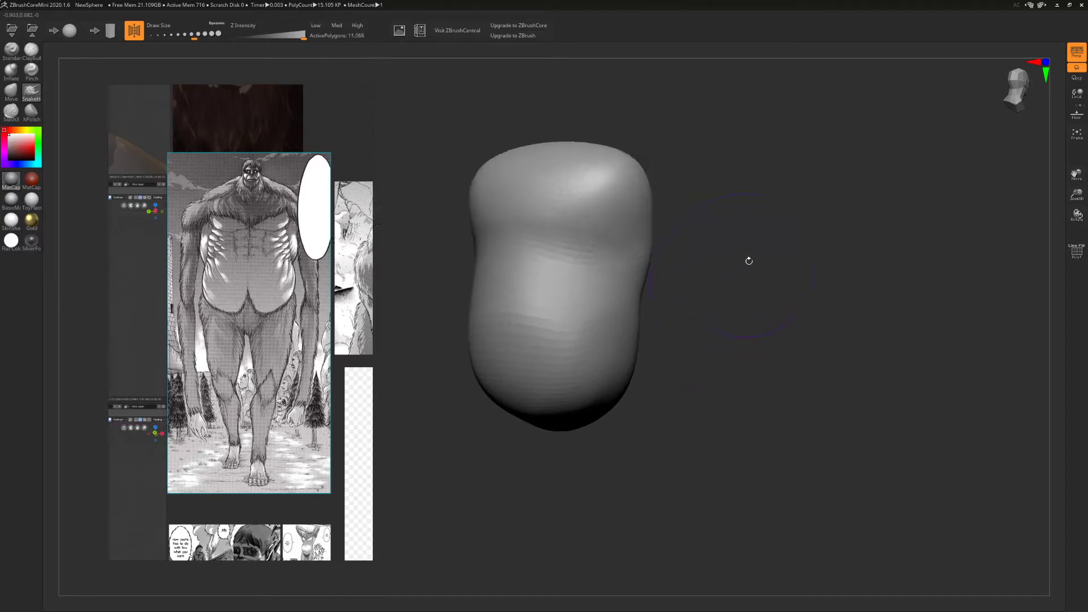
{"action": "mouse_move", "coordinate": [632, 201]}
{"action": "left_mouse_down"}
{"action": "mouse_move", "coordinate": [744, 219]}
{"action": "mouse_move", "coordinate": [737, 417]}
{"action": "left_mouse_up"}
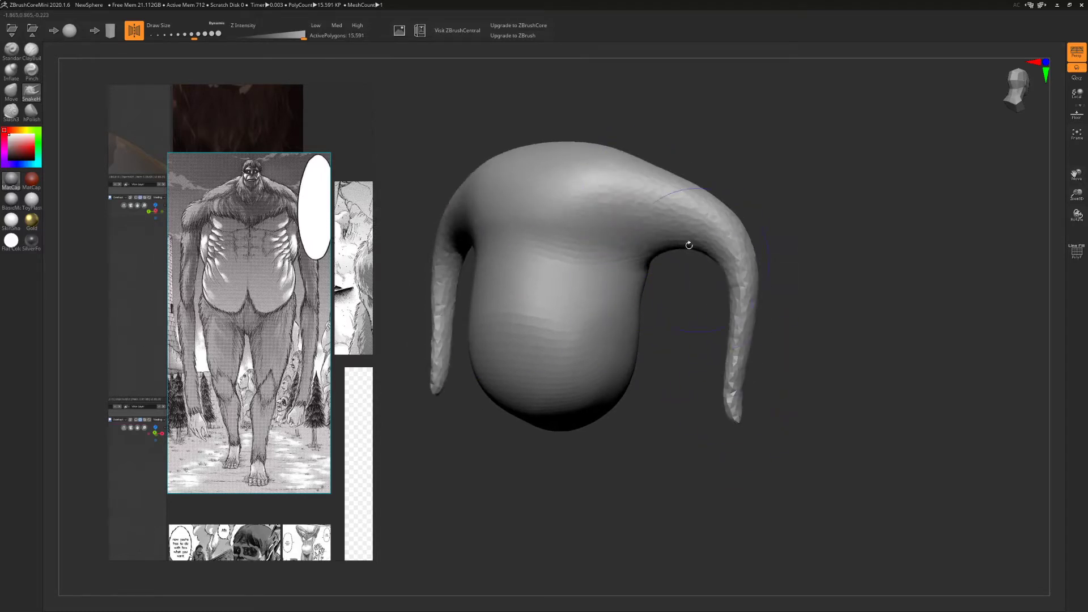
{"action": "key", "text": "ctrl+z"}
{"action": "mouse_move", "coordinate": [642, 203]}
{"action": "left_mouse_down"}
{"action": "mouse_move", "coordinate": [731, 286]}
{"action": "mouse_move", "coordinate": [723, 412]}
{"action": "left_mouse_up"}
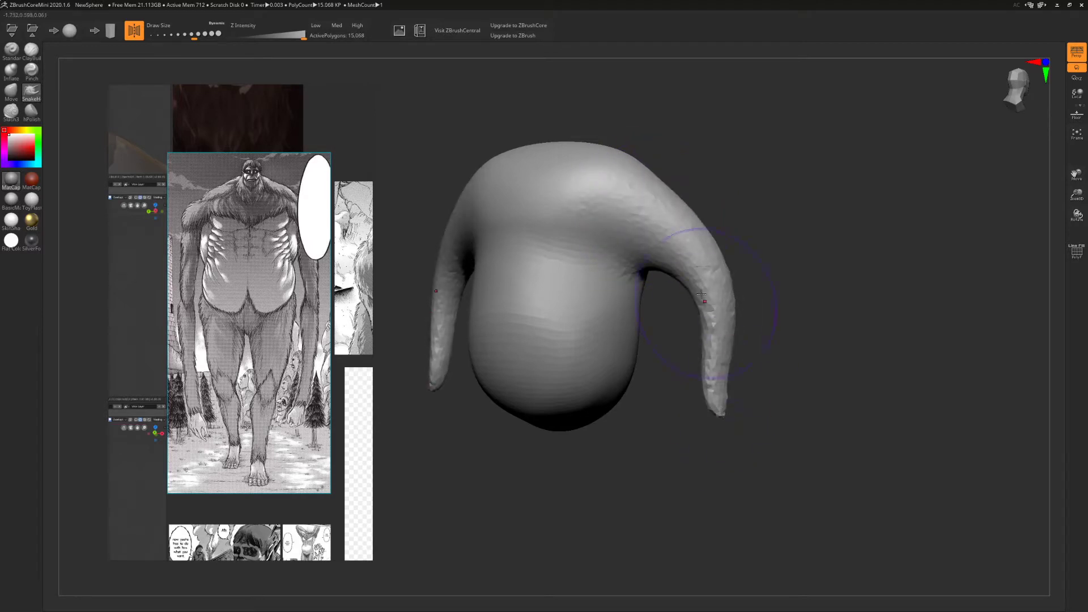
{"action": "key", "text": "ctrl+z"}
{"action": "mouse_move", "coordinate": [636, 190]}
{"action": "left_mouse_down"}
{"action": "mouse_move", "coordinate": [705, 215]}
{"action": "mouse_move", "coordinate": [724, 335]}
{"action": "left_mouse_up"}
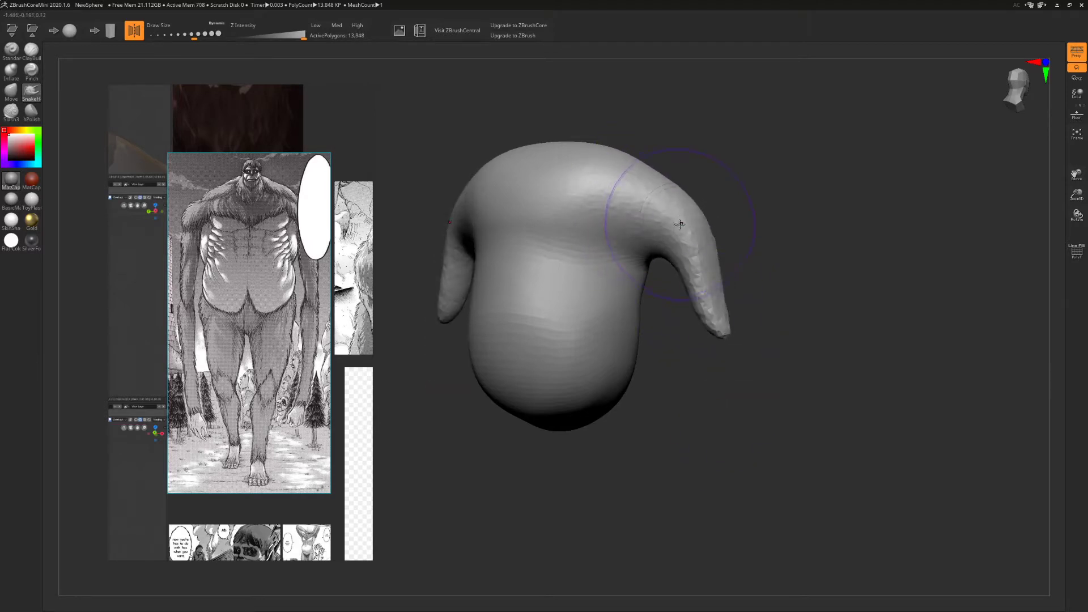
{"action": "mouse_move", "coordinate": [680, 224]}
{"action": "left_mouse_down"}
{"action": "mouse_move", "coordinate": [736, 449]}
{"action": "mouse_move", "coordinate": [712, 467]}
{"action": "mouse_move", "coordinate": [703, 445]}
{"action": "mouse_move", "coordinate": [693, 508]}
{"action": "mouse_move", "coordinate": [756, 442]}
{"action": "mouse_move", "coordinate": [789, 362]}
{"action": "mouse_move", "coordinate": [811, 359]}
{"action": "mouse_move", "coordinate": [813, 346]}
{"action": "mouse_move", "coordinate": [794, 345]}
{"action": "mouse_move", "coordinate": [831, 342]}
{"action": "mouse_move", "coordinate": [720, 364]}
{"action": "mouse_move", "coordinate": [790, 342]}
{"action": "mouse_move", "coordinate": [685, 338]}
{"action": "mouse_move", "coordinate": [809, 299]}
{"action": "mouse_move", "coordinate": [768, 297]}
{"action": "mouse_move", "coordinate": [790, 301]}
{"action": "mouse_move", "coordinate": [800, 280]}
{"action": "mouse_move", "coordinate": [854, 291]}
{"action": "mouse_move", "coordinate": [860, 316]}
{"action": "left_mouse_up"}
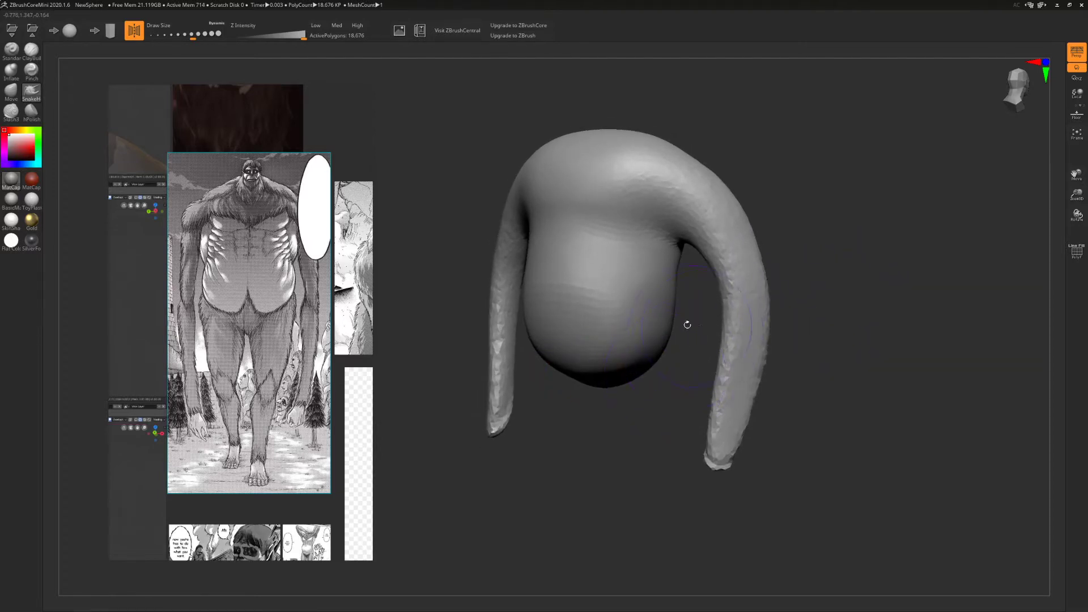
Pull two long legs down from the underside of the torso with the SnakeHook brush and check them from the sides
{"action": "mouse_move", "coordinate": [688, 331]}
{"action": "left_mouse_down"}
{"action": "mouse_move", "coordinate": [676, 324]}
{"action": "mouse_move", "coordinate": [676, 371]}
{"action": "mouse_move", "coordinate": [697, 353]}
{"action": "mouse_move", "coordinate": [651, 362]}
{"action": "mouse_move", "coordinate": [665, 346]}
{"action": "mouse_move", "coordinate": [610, 372]}
{"action": "mouse_move", "coordinate": [612, 383]}
{"action": "mouse_move", "coordinate": [597, 369]}
{"action": "mouse_move", "coordinate": [658, 363]}
{"action": "mouse_move", "coordinate": [616, 362]}
{"action": "mouse_move", "coordinate": [654, 361]}
{"action": "mouse_move", "coordinate": [626, 355]}
{"action": "left_mouse_up"}
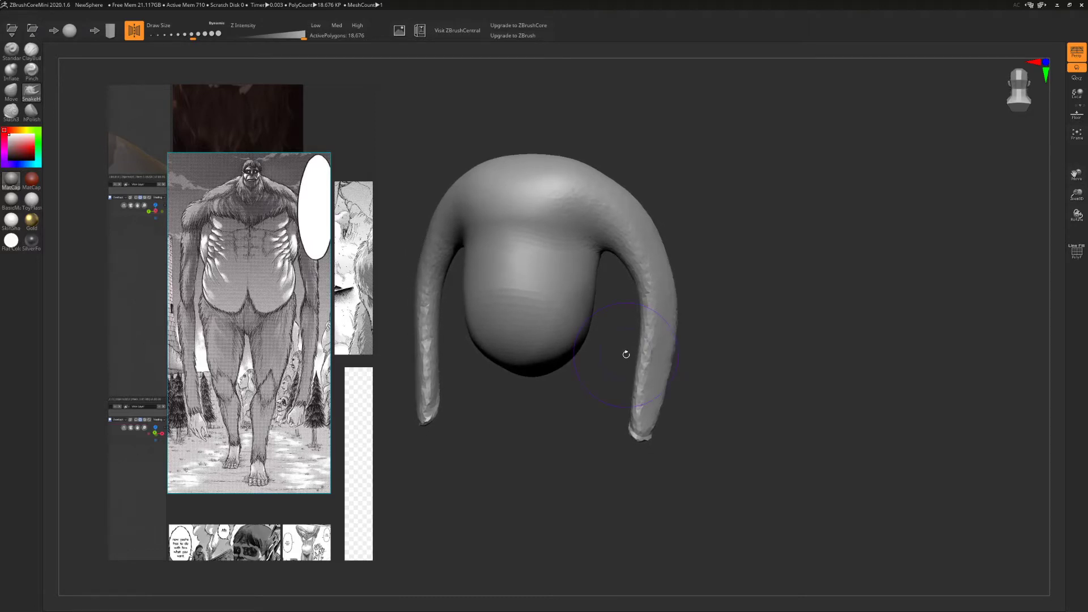
{"action": "mouse_move", "coordinate": [554, 361]}
{"action": "left_mouse_down"}
{"action": "mouse_move", "coordinate": [561, 538]}
{"action": "mouse_move", "coordinate": [563, 514]}
{"action": "left_mouse_up"}
{"action": "left_click_drag", "start_coordinate": [616, 483], "coordinate": [519, 476]}
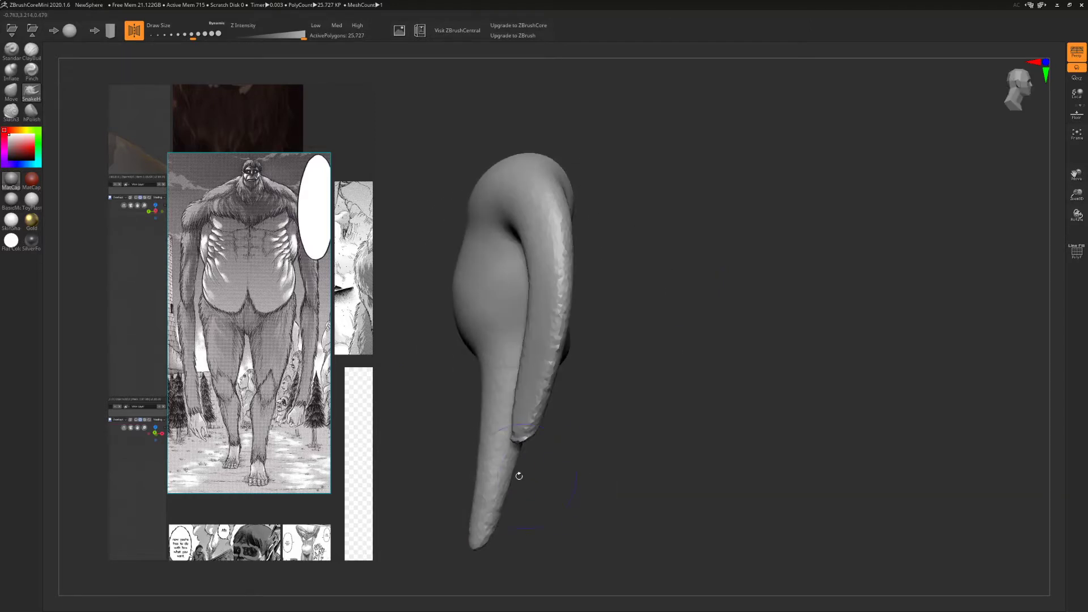
{"action": "left_click_drag", "start_coordinate": [551, 521], "coordinate": [577, 522]}
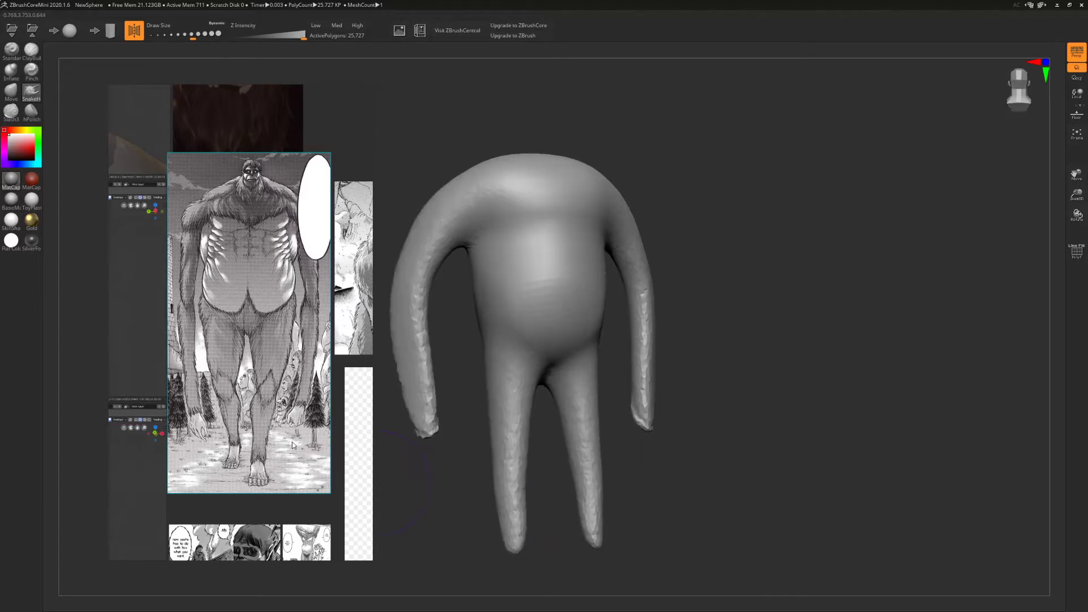
{"action": "left_click_drag", "start_coordinate": [548, 560], "coordinate": [594, 547]}
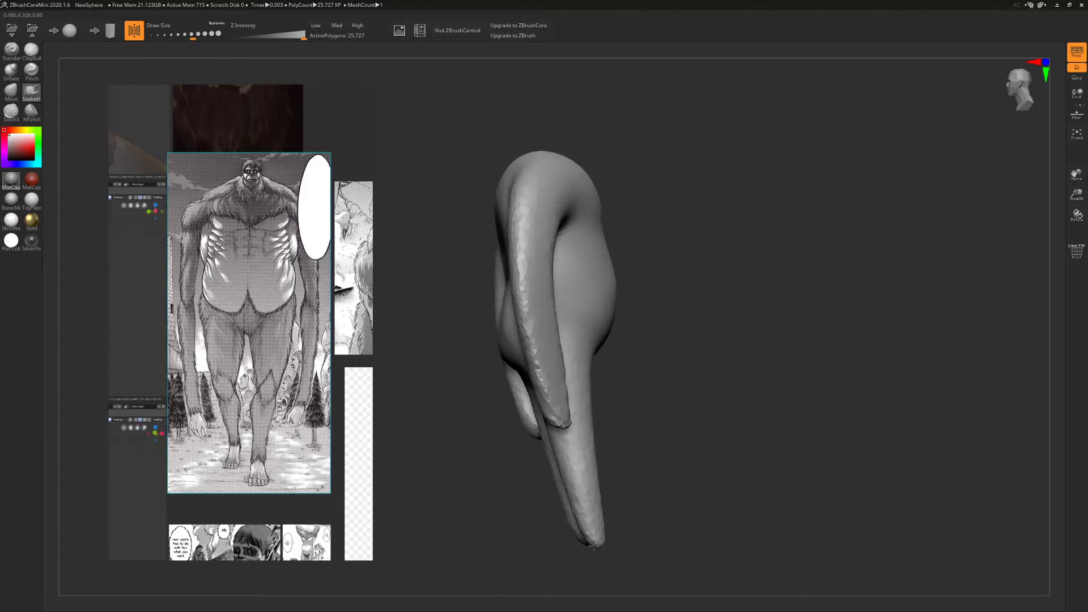
Shift both legs into line under the torso with an enlarged Move brush, working from the side
{"action": "left_click", "coordinate": [12, 90]}
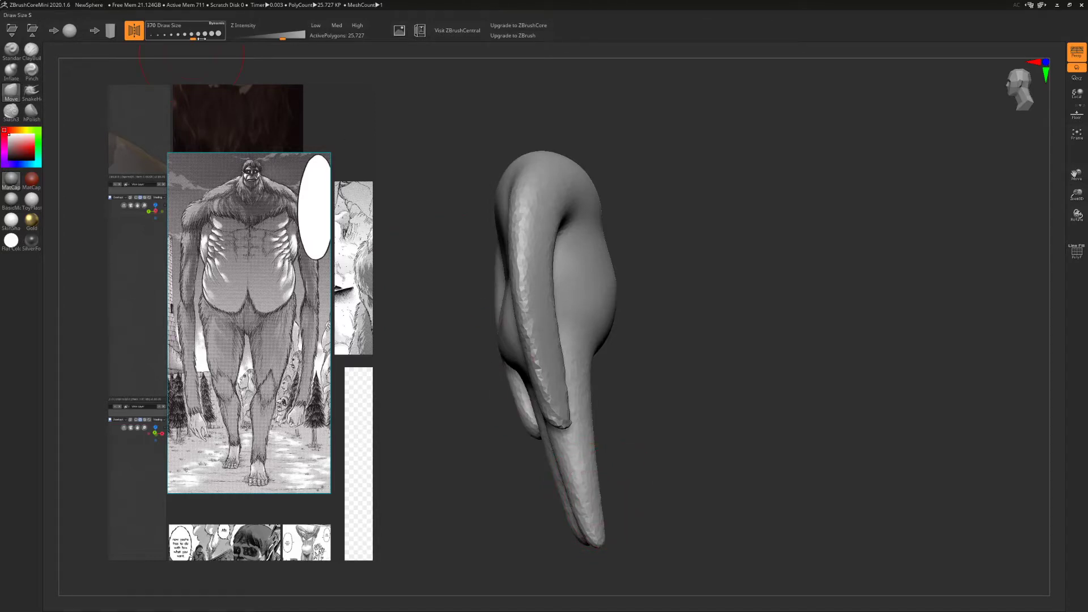
{"action": "left_click_drag", "start_coordinate": [202, 38], "coordinate": [214, 38]}
{"action": "left_click_drag", "start_coordinate": [602, 515], "coordinate": [541, 521]}
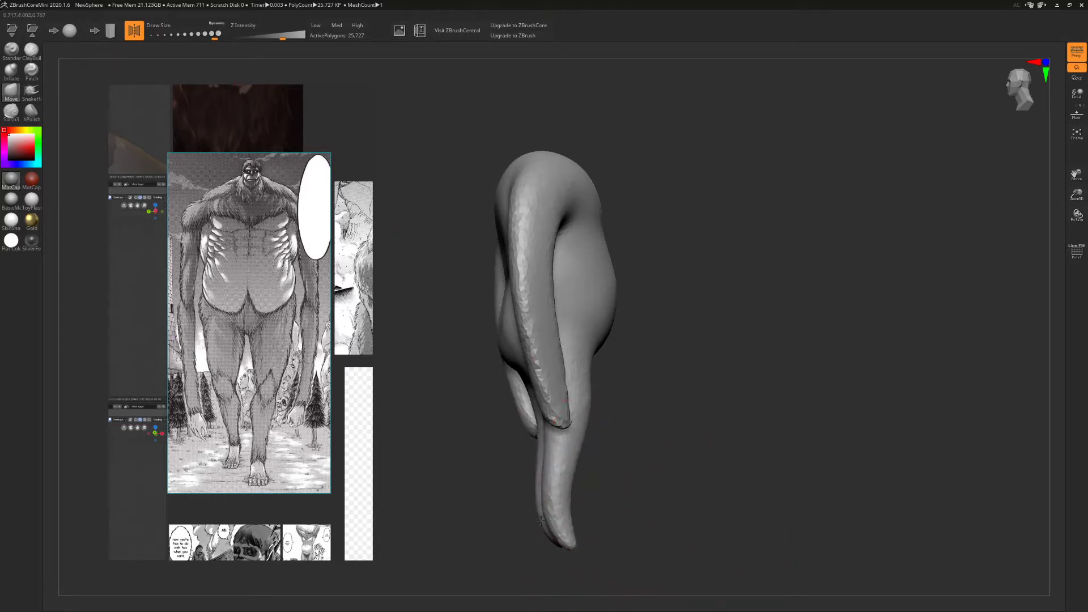
{"action": "mouse_move", "coordinate": [591, 544]}
{"action": "left_mouse_down"}
{"action": "mouse_move", "coordinate": [618, 499]}
{"action": "mouse_move", "coordinate": [560, 503]}
{"action": "mouse_move", "coordinate": [490, 535]}
{"action": "mouse_move", "coordinate": [488, 550]}
{"action": "left_mouse_up"}
{"action": "mouse_move", "coordinate": [554, 578]}
{"action": "left_mouse_down"}
{"action": "mouse_move", "coordinate": [605, 542]}
{"action": "mouse_move", "coordinate": [673, 546]}
{"action": "mouse_move", "coordinate": [619, 472]}
{"action": "left_mouse_up"}
{"action": "left_click_drag", "start_coordinate": [615, 299], "coordinate": [539, 119]}
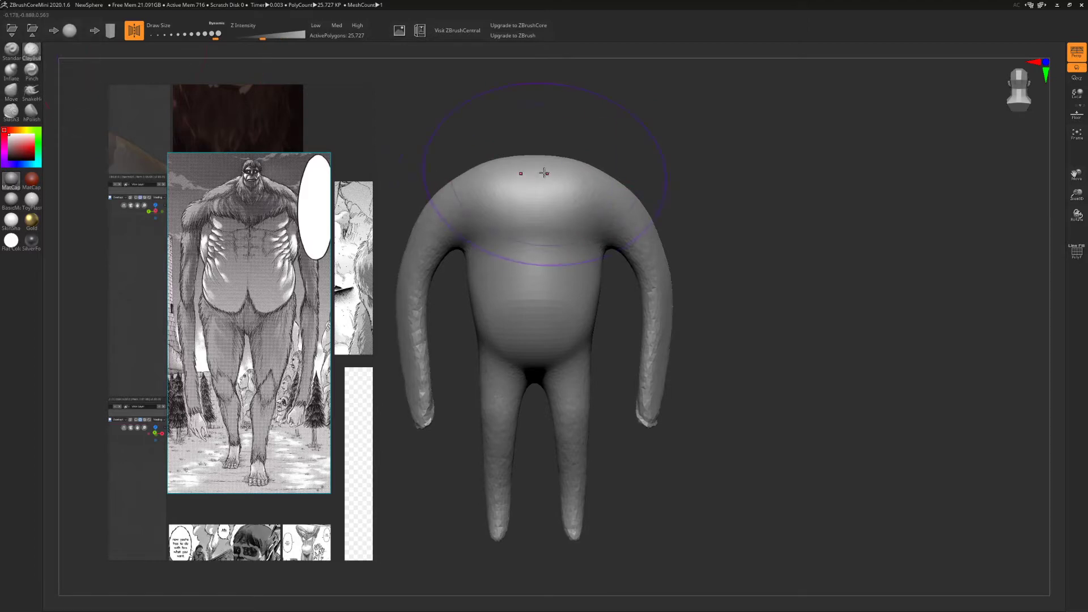
Build up a neck and head stub on top of the torso with a smaller ClayBuildup brush
{"action": "left_click_drag", "start_coordinate": [203, 34], "coordinate": [185, 35]}
{"action": "left_click_drag", "start_coordinate": [527, 153], "coordinate": [573, 149], "text": "alt"}
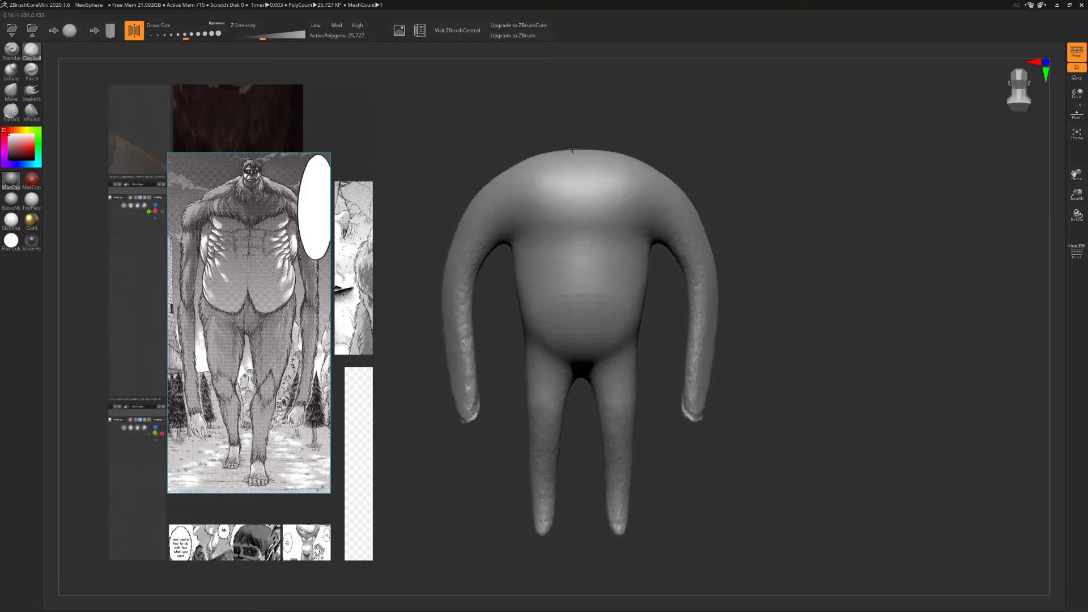
{"action": "mouse_move", "coordinate": [573, 148]}
{"action": "right_mouse_down", "text": "alt"}
{"action": "mouse_move", "coordinate": [535, 185]}
{"action": "mouse_move", "coordinate": [539, 205]}
{"action": "right_mouse_up", "text": "alt"}
{"action": "mouse_move", "coordinate": [596, 161]}
{"action": "right_mouse_down", "text": "ctrl"}
{"action": "mouse_move", "coordinate": [557, 140]}
{"action": "mouse_move", "coordinate": [692, 102]}
{"action": "mouse_move", "coordinate": [644, 117]}
{"action": "mouse_move", "coordinate": [673, 255]}
{"action": "right_mouse_up", "text": "ctrl"}
{"action": "right_click_drag", "start_coordinate": [613, 126], "coordinate": [648, 131]}
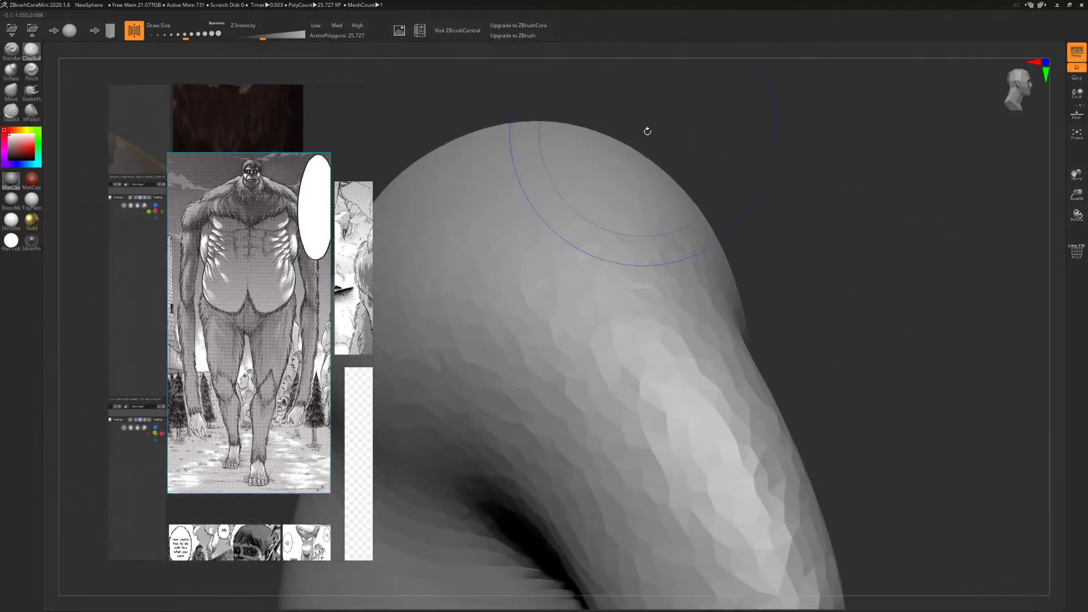
{"action": "mouse_move", "coordinate": [647, 131]}
{"action": "left_mouse_down"}
{"action": "mouse_move", "coordinate": [596, 146]}
{"action": "mouse_move", "coordinate": [640, 150]}
{"action": "left_mouse_up"}
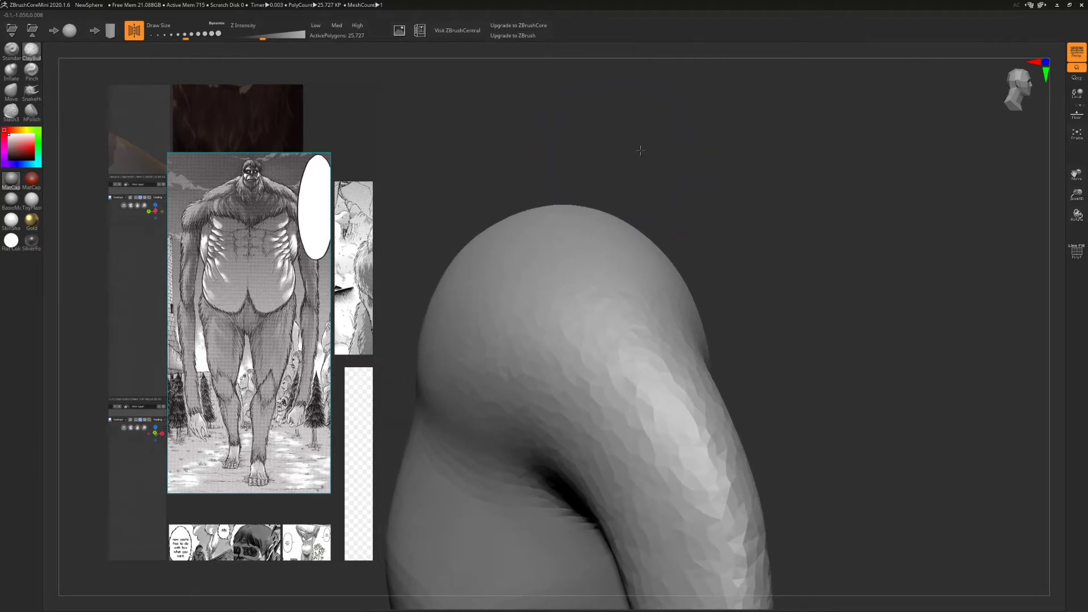
{"action": "left_click_drag", "start_coordinate": [544, 206], "coordinate": [602, 266]}
{"action": "left_click_drag", "start_coordinate": [668, 192], "coordinate": [710, 194]}
{"action": "mouse_move", "coordinate": [660, 266]}
{"action": "left_mouse_down"}
{"action": "mouse_move", "coordinate": [625, 236]}
{"action": "mouse_move", "coordinate": [617, 175]}
{"action": "mouse_move", "coordinate": [792, 171]}
{"action": "left_mouse_up"}
{"action": "left_click_drag", "start_coordinate": [708, 189], "coordinate": [718, 182]}
{"action": "mouse_move", "coordinate": [646, 191]}
{"action": "left_mouse_down"}
{"action": "mouse_move", "coordinate": [618, 164]}
{"action": "mouse_move", "coordinate": [666, 170]}
{"action": "left_mouse_up"}
{"action": "mouse_move", "coordinate": [768, 157]}
{"action": "left_mouse_down", "text": "alt"}
{"action": "mouse_move", "coordinate": [678, 173]}
{"action": "mouse_move", "coordinate": [729, 108]}
{"action": "mouse_move", "coordinate": [705, 158]}
{"action": "mouse_move", "coordinate": [732, 213]}
{"action": "left_mouse_up", "text": "alt"}
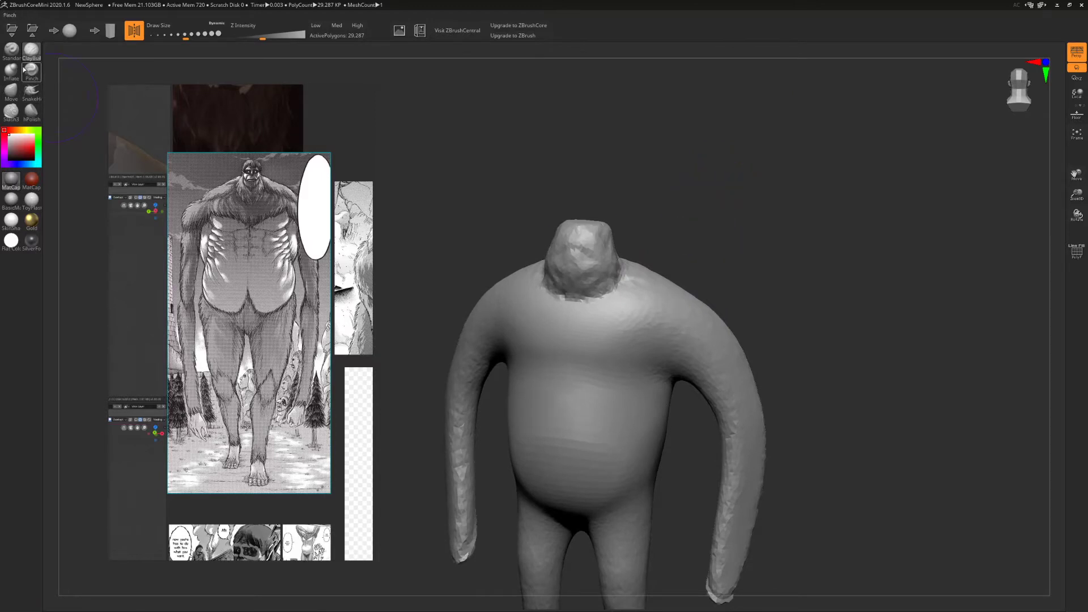
Narrow and lower the neck and head stub with the Move brush and blend it into the shoulders
{"action": "left_click", "coordinate": [10, 92]}
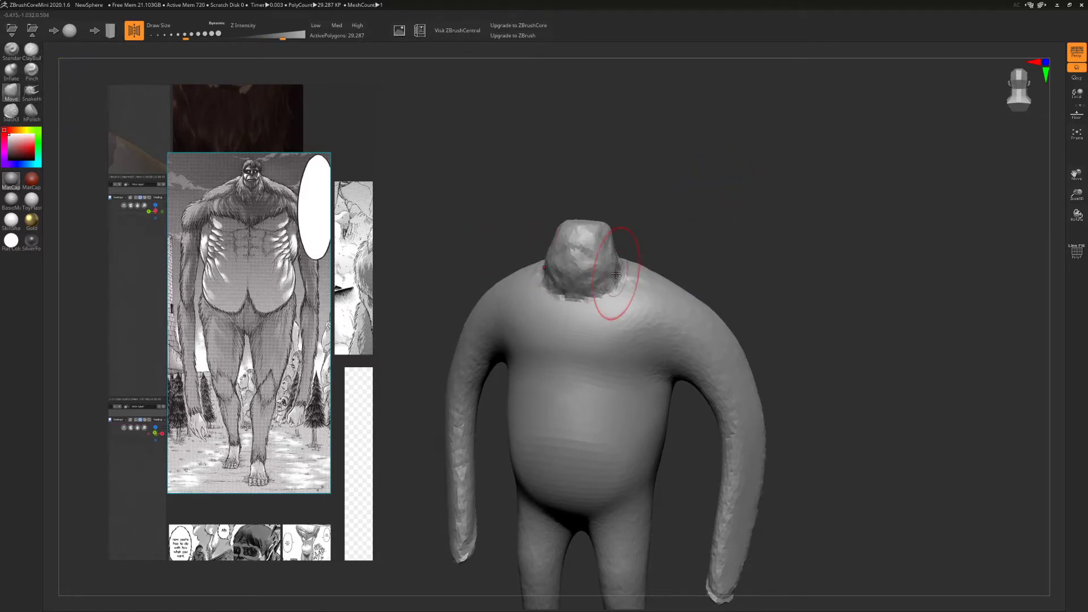
{"action": "left_click_drag", "start_coordinate": [616, 274], "coordinate": [598, 277]}
{"action": "left_click_drag", "start_coordinate": [605, 223], "coordinate": [595, 230]}
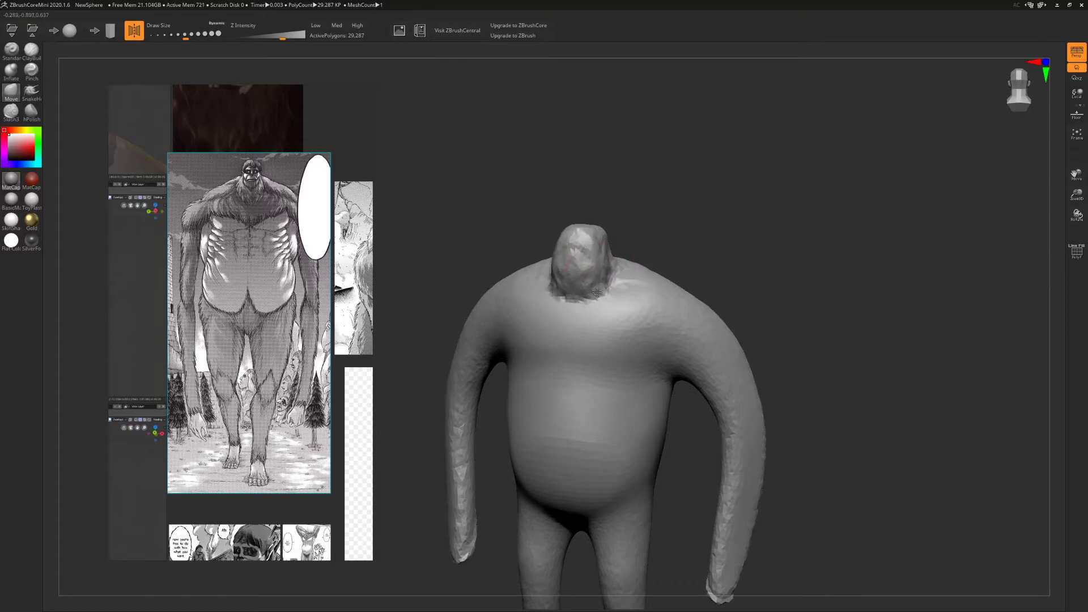
{"action": "left_click_drag", "start_coordinate": [597, 293], "coordinate": [623, 276]}
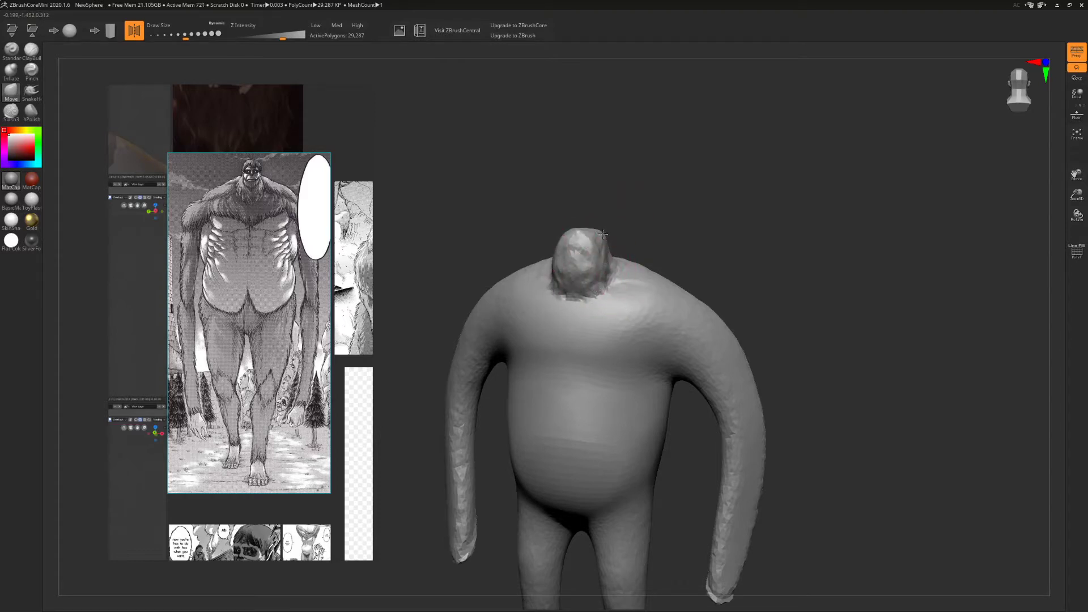
{"action": "left_click_drag", "start_coordinate": [663, 374], "coordinate": [744, 380]}
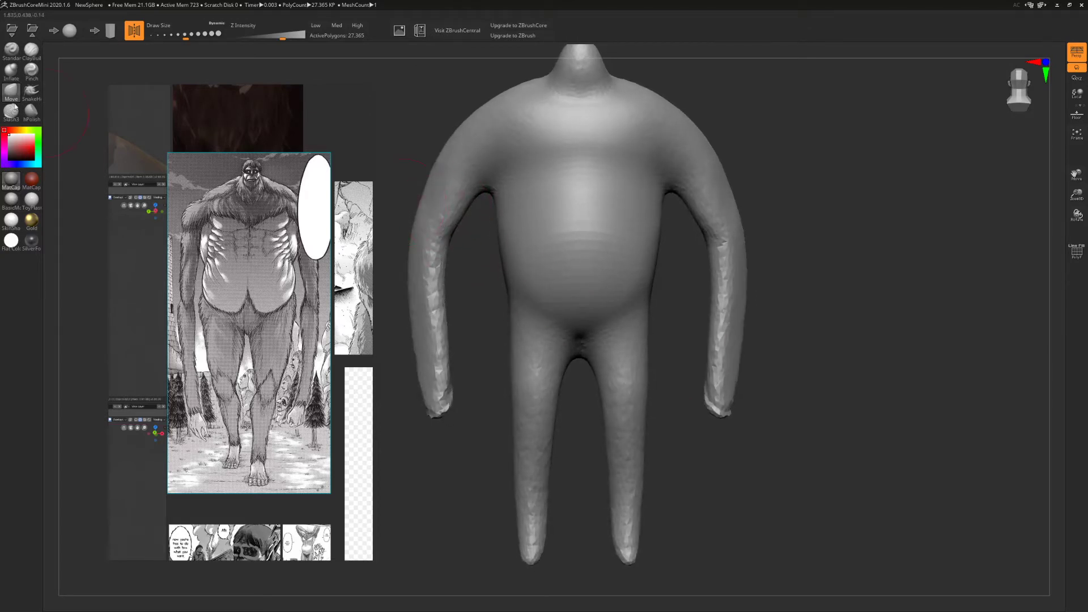
Add volume along the upper arms and the legs with ClayBuildup, redoing the leg strokes at a lower Z Intensity
{"action": "mouse_move", "coordinate": [446, 198]}
{"action": "left_mouse_down"}
{"action": "mouse_move", "coordinate": [470, 150]}
{"action": "mouse_move", "coordinate": [431, 295]}
{"action": "left_mouse_up"}
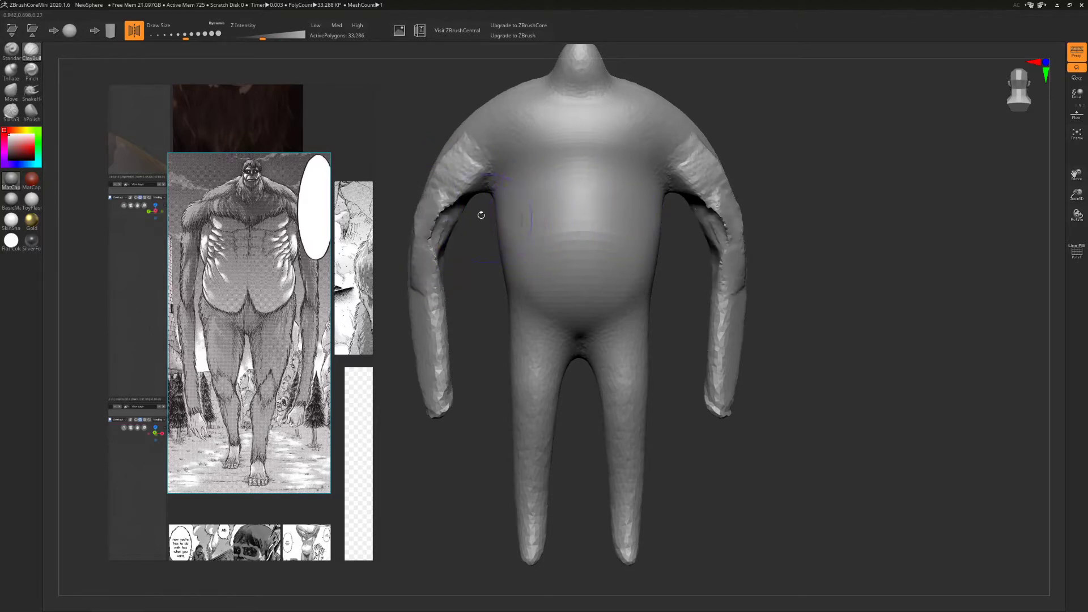
{"action": "mouse_move", "coordinate": [481, 215]}
{"action": "left_mouse_down", "text": "shift"}
{"action": "mouse_move", "coordinate": [433, 266]}
{"action": "mouse_move", "coordinate": [443, 350]}
{"action": "left_mouse_up", "text": "shift"}
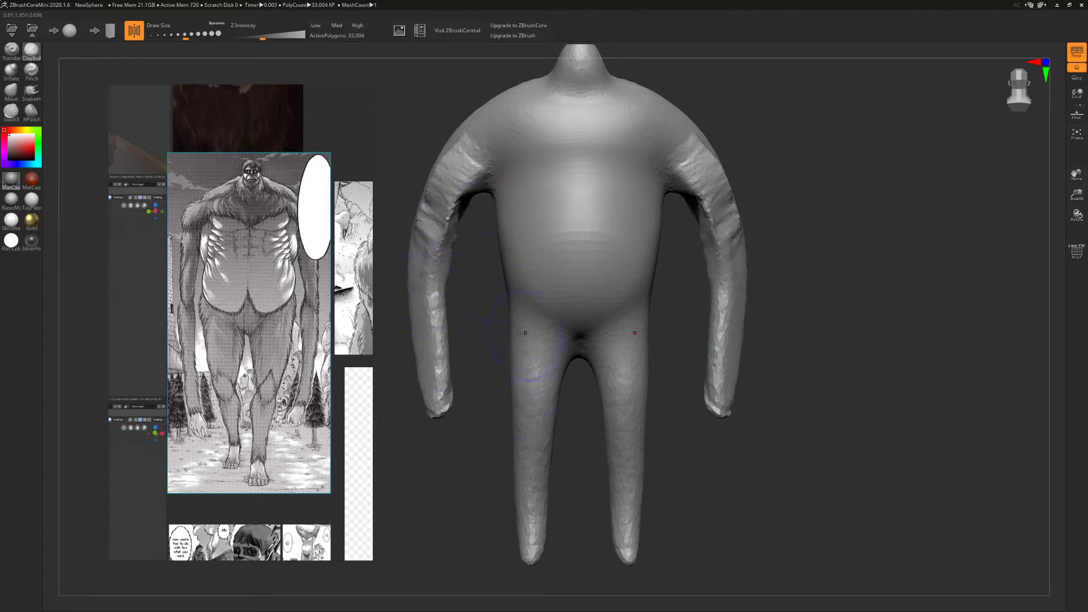
{"action": "left_click_drag", "start_coordinate": [523, 332], "coordinate": [520, 469]}
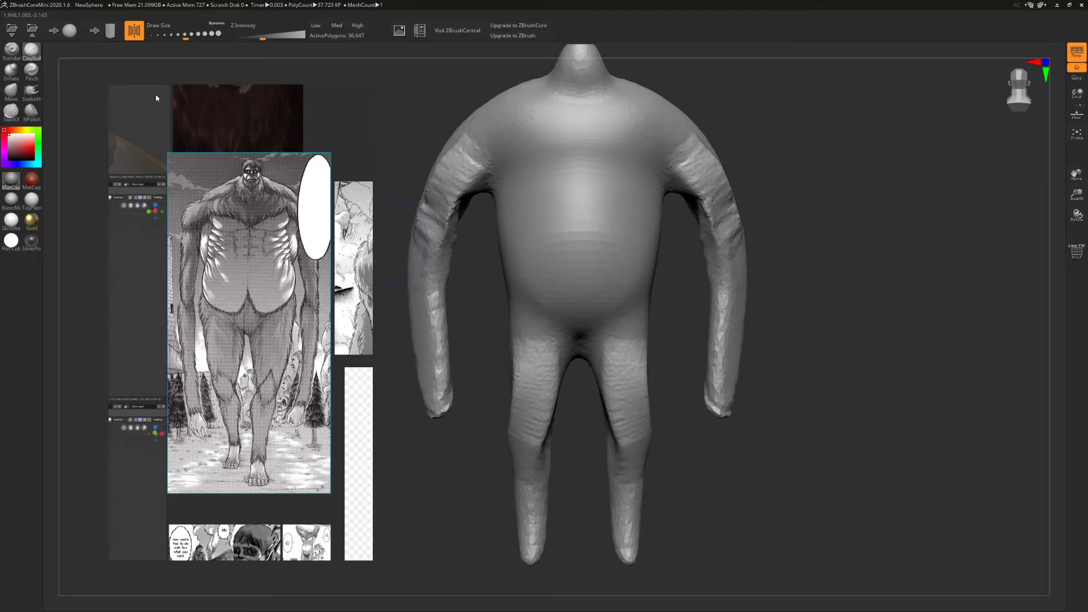
{"action": "key", "text": "ctrl+z"}
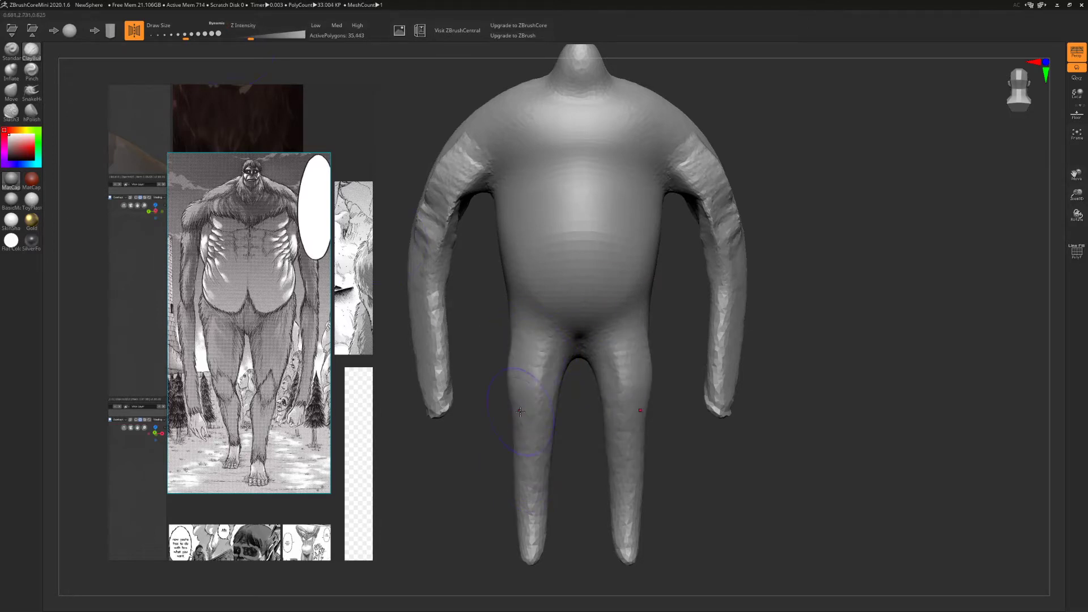
{"action": "mouse_move", "coordinate": [520, 412]}
{"action": "left_mouse_down"}
{"action": "mouse_move", "coordinate": [535, 455]}
{"action": "mouse_move", "coordinate": [530, 542]}
{"action": "left_mouse_up"}
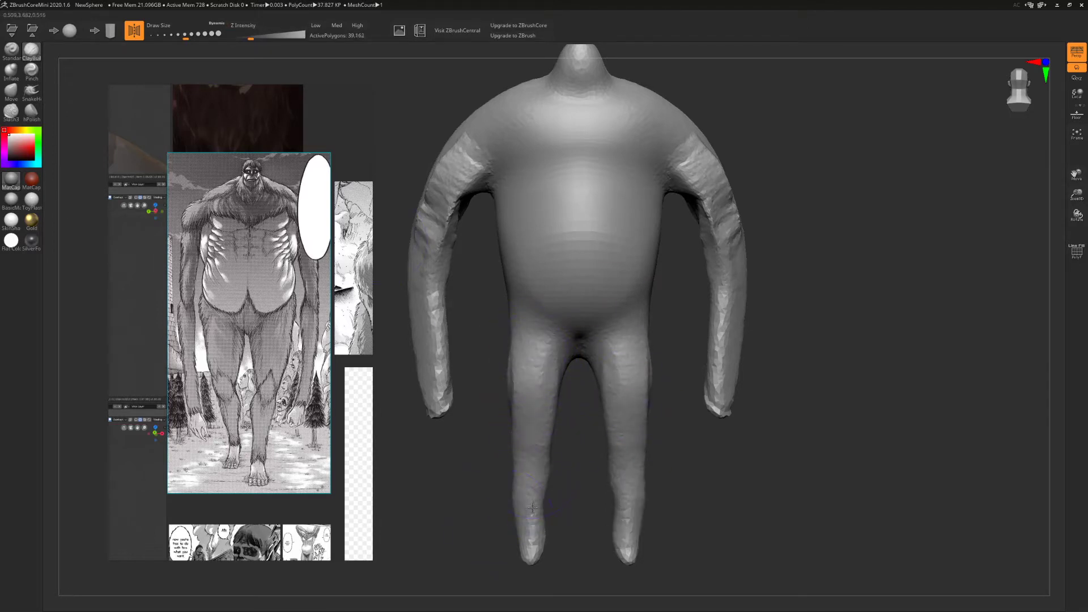
{"action": "left_click_drag", "start_coordinate": [524, 496], "coordinate": [532, 559]}
Try to shape the lower legs from the side with ClayBuildup and undo the strokes
{"action": "right_click_drag", "start_coordinate": [625, 482], "coordinate": [515, 499]}
{"action": "left_click_drag", "start_coordinate": [542, 484], "coordinate": [532, 520]}
{"action": "left_click_drag", "start_coordinate": [703, 505], "coordinate": [724, 501]}
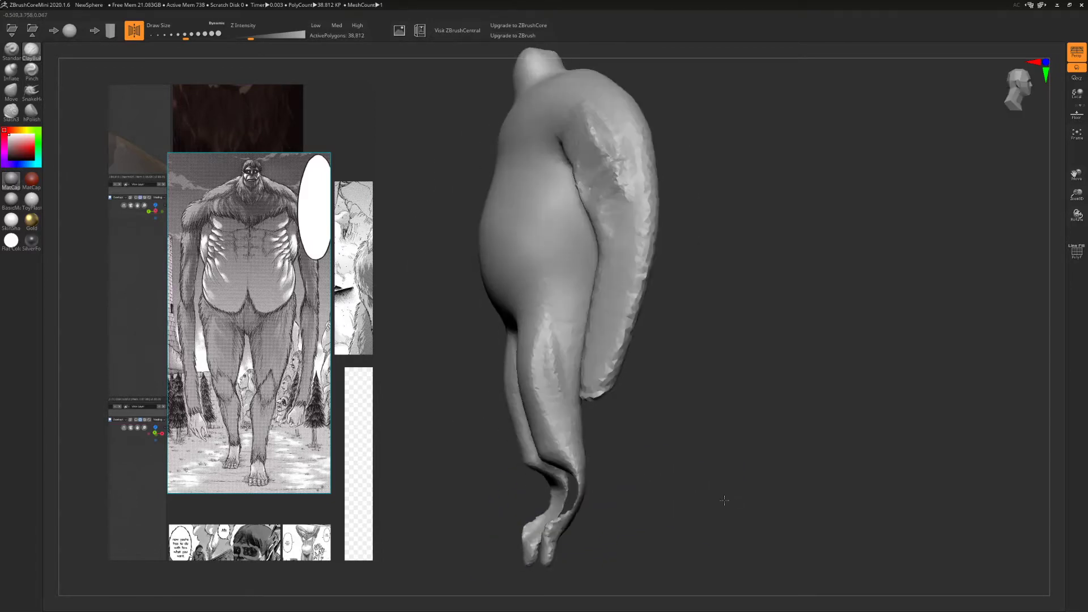
{"action": "key", "text": "ctrl+z"}
{"action": "key", "text": "ctrl+z"}
Thicken the thin lower legs with the Inflate brush and smooth them from the side
{"action": "left_click_drag", "start_coordinate": [616, 490], "coordinate": [595, 488]}
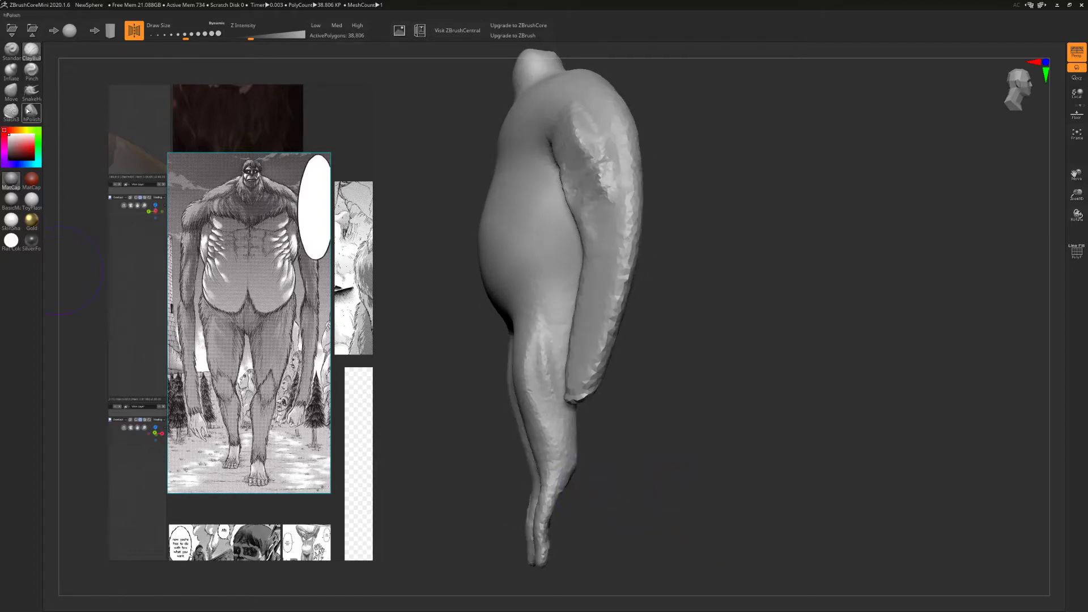
{"action": "left_click", "coordinate": [12, 70]}
{"action": "left_click_drag", "start_coordinate": [552, 481], "coordinate": [539, 553]}
{"action": "left_click_drag", "start_coordinate": [610, 504], "coordinate": [665, 497]}
{"action": "left_click_drag", "start_coordinate": [604, 528], "coordinate": [600, 503], "text": "shift"}
{"action": "left_click_drag", "start_coordinate": [548, 483], "coordinate": [541, 532], "text": "shift"}
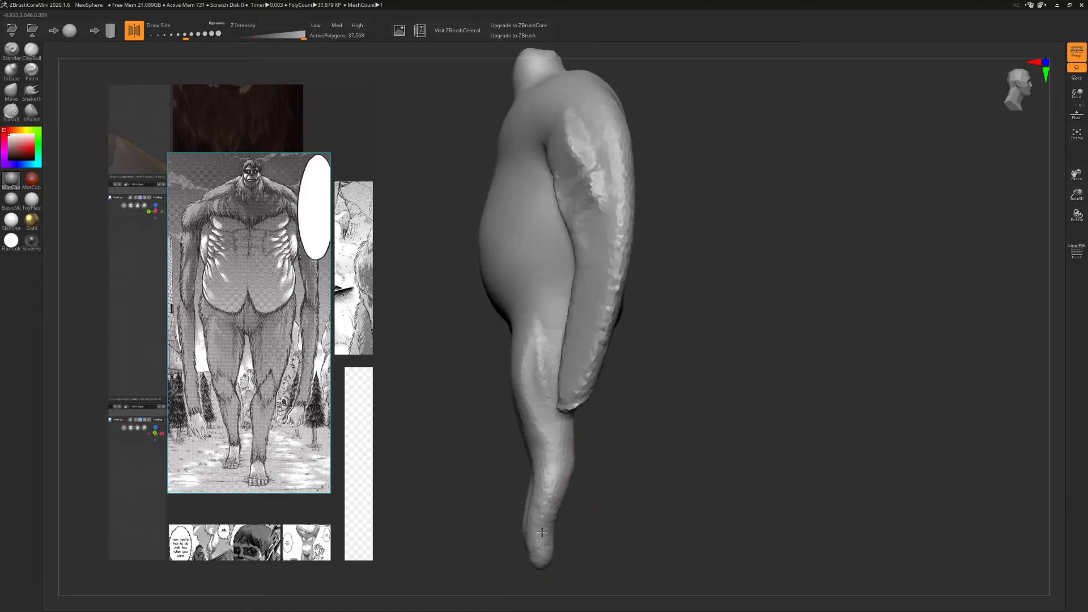
{"action": "mouse_move", "coordinate": [607, 501]}
{"action": "left_mouse_down"}
{"action": "mouse_move", "coordinate": [642, 497]}
{"action": "mouse_move", "coordinate": [599, 494]}
{"action": "left_mouse_up"}
{"action": "right_click_drag", "start_coordinate": [598, 495], "coordinate": [615, 492]}
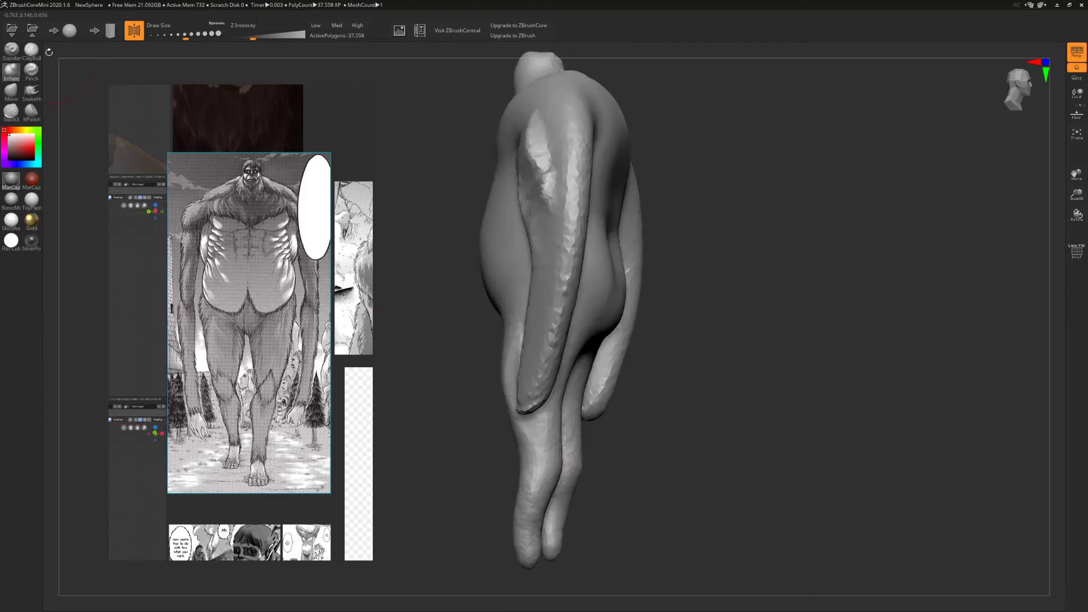
Try ClayBuildup and hPolish strokes on the lower legs and undo them
{"action": "left_click", "coordinate": [31, 49]}
{"action": "left_click_drag", "start_coordinate": [554, 460], "coordinate": [543, 530]}
{"action": "key", "text": "ctrl+z"}
{"action": "right_click_drag", "start_coordinate": [543, 529], "coordinate": [594, 492]}
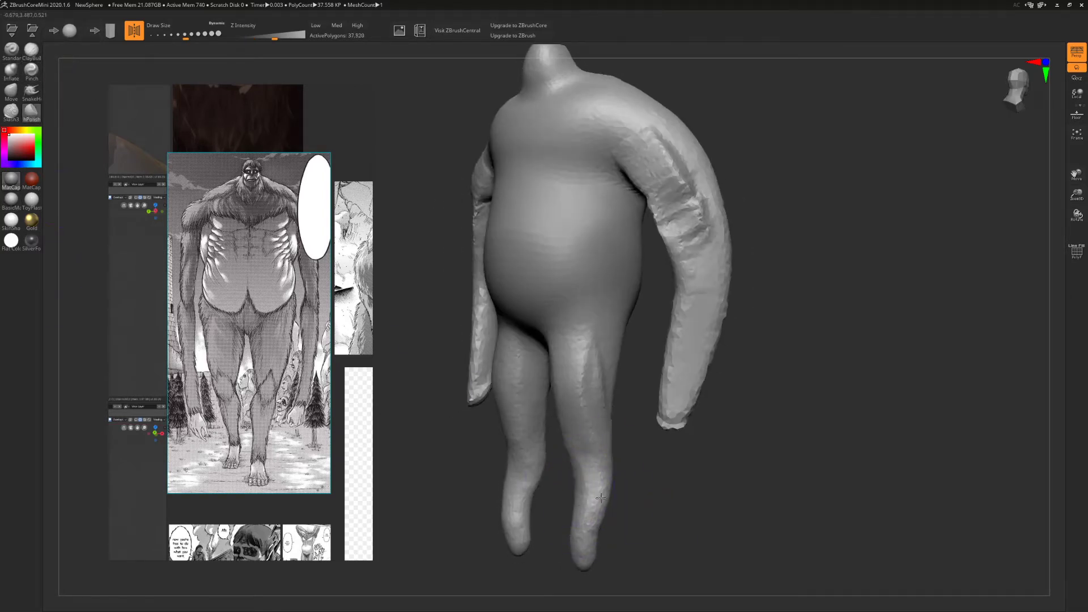
{"action": "key", "text": "ctrl+z"}
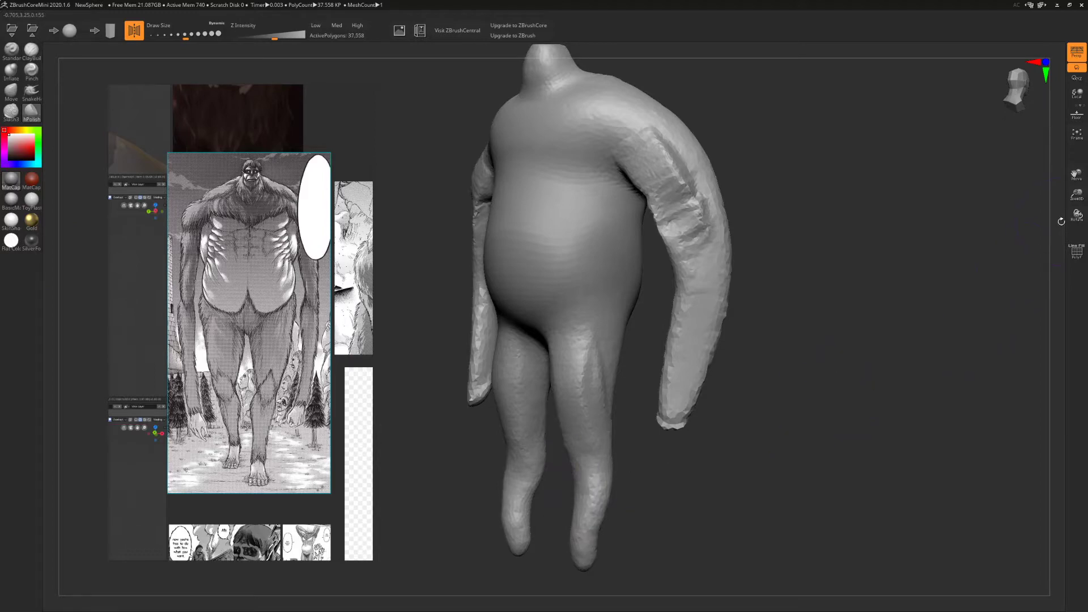
Turn on the wireframe display and view the mesh density of the body from the front
{"action": "left_click", "coordinate": [1080, 253]}
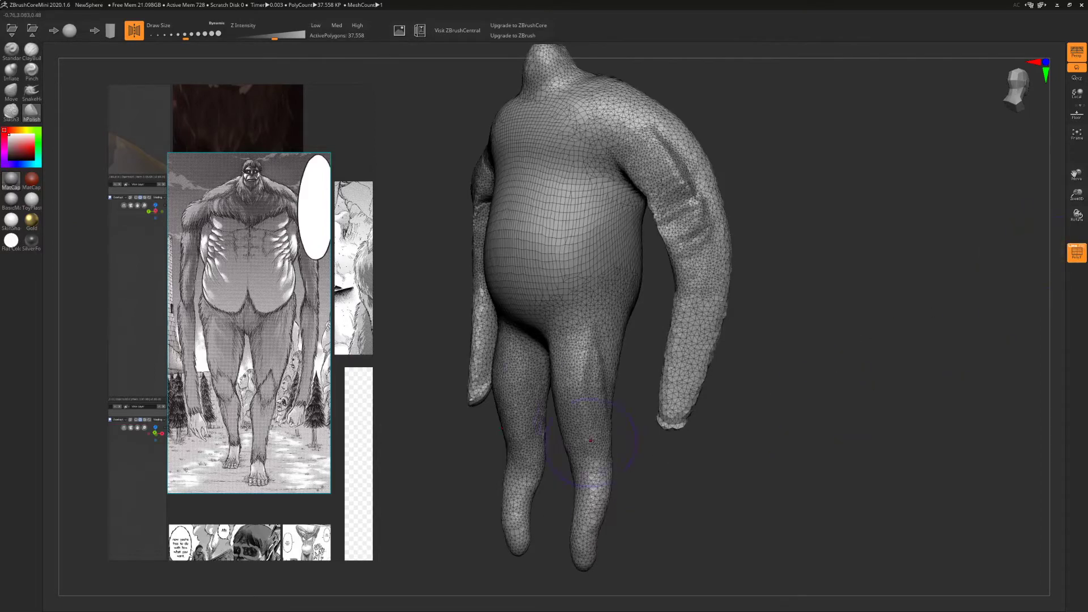
{"action": "right_click_drag", "start_coordinate": [850, 340], "coordinate": [623, 473]}
{"action": "left_click_drag", "start_coordinate": [665, 432], "coordinate": [700, 385]}
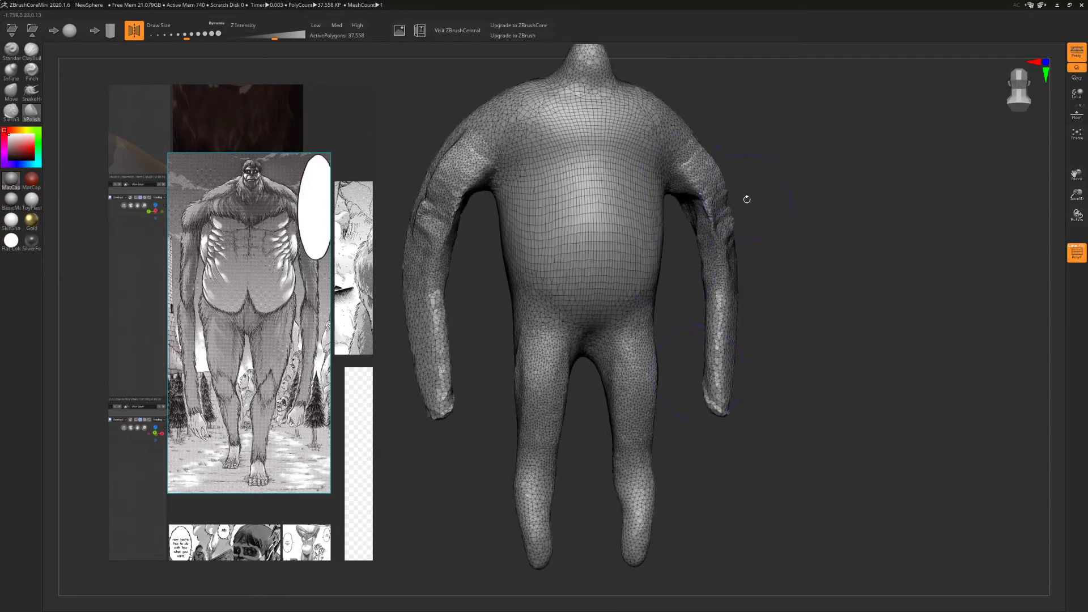
Flatten the lumps along the upper arms and elbows with the hPolish brush
{"action": "left_click_drag", "start_coordinate": [748, 198], "coordinate": [780, 213]}
{"action": "left_click_drag", "start_coordinate": [754, 254], "coordinate": [668, 319]}
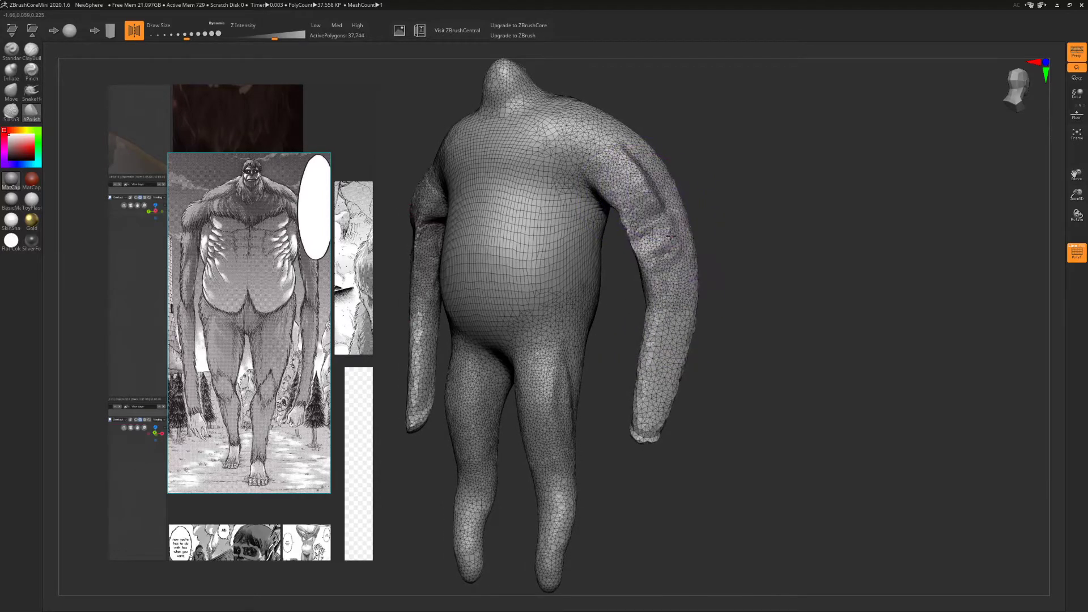
{"action": "left_click_drag", "start_coordinate": [757, 230], "coordinate": [729, 242], "text": "alt"}
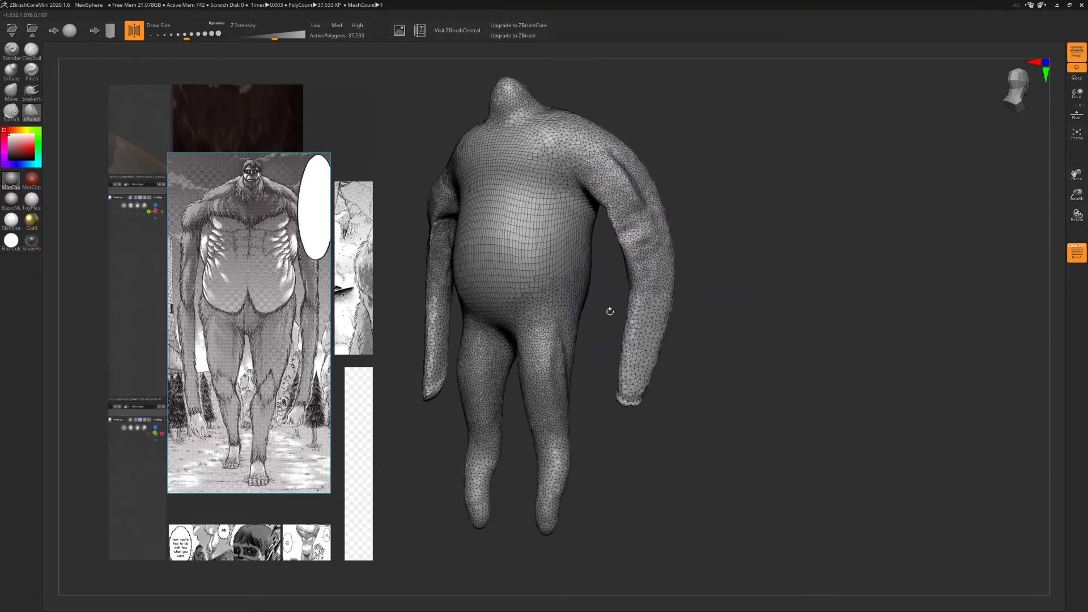
{"action": "left_click_drag", "start_coordinate": [617, 326], "coordinate": [598, 305], "text": "alt"}
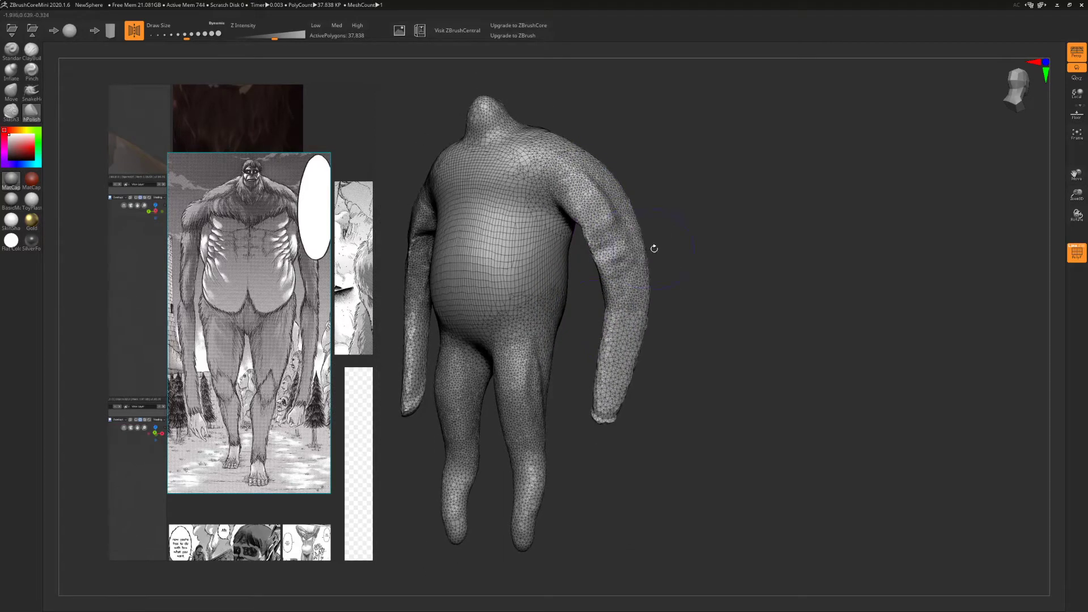
{"action": "mouse_move", "coordinate": [654, 248]}
{"action": "left_mouse_down"}
{"action": "mouse_move", "coordinate": [599, 357]}
{"action": "mouse_move", "coordinate": [562, 363]}
{"action": "mouse_move", "coordinate": [672, 349]}
{"action": "left_mouse_up"}
Fill out the legs with low-intensity ClayBuildup strokes, working around to the side
{"action": "left_click_drag", "start_coordinate": [574, 323], "coordinate": [481, 233], "text": "shift"}
{"action": "left_click_drag", "start_coordinate": [708, 345], "coordinate": [572, 431]}
{"action": "left_click_drag", "start_coordinate": [563, 502], "coordinate": [587, 498]}
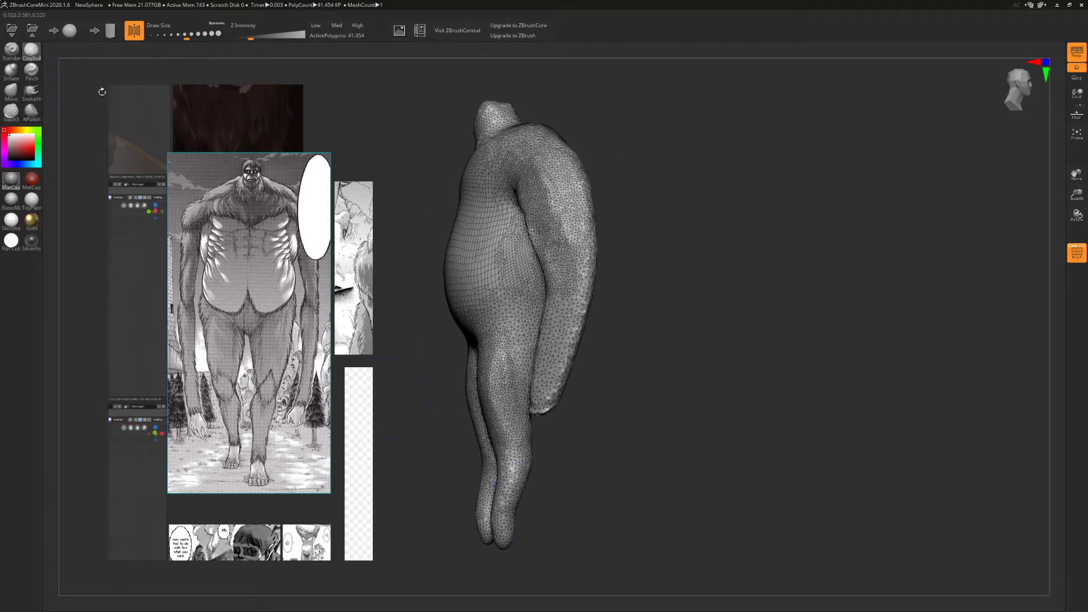
Pull feet forward from the leg ends with a smaller SnakeHook brush, undoing strokes that are off
{"action": "left_click_drag", "start_coordinate": [533, 532], "coordinate": [484, 545]}
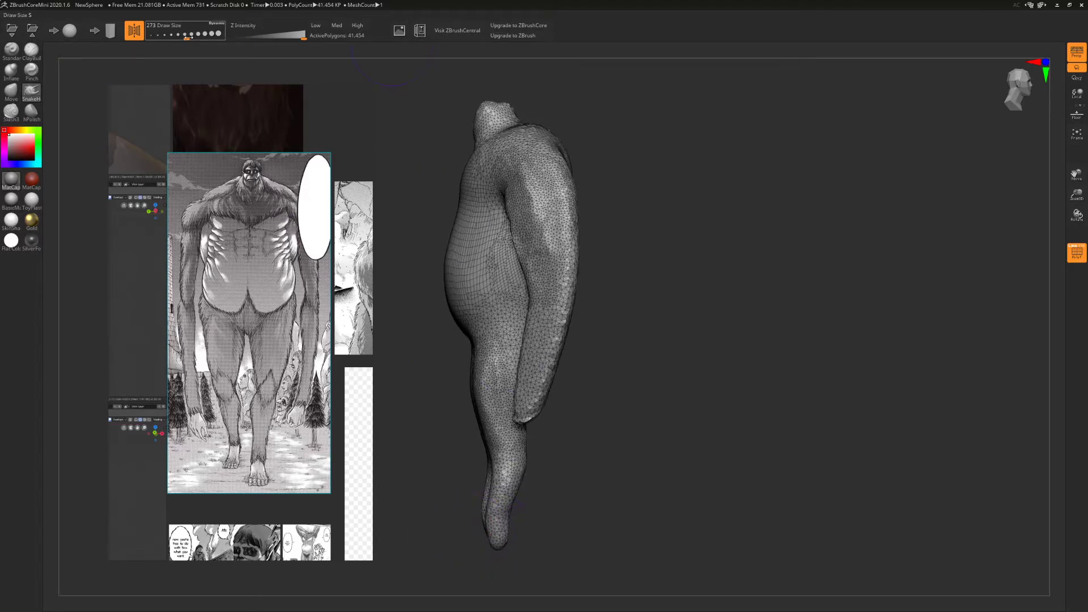
{"action": "left_click_drag", "start_coordinate": [191, 37], "coordinate": [180, 37]}
{"action": "mouse_move", "coordinate": [491, 548]}
{"action": "left_mouse_down"}
{"action": "mouse_move", "coordinate": [462, 548]}
{"action": "mouse_move", "coordinate": [636, 551]}
{"action": "mouse_move", "coordinate": [583, 522]}
{"action": "mouse_move", "coordinate": [564, 527]}
{"action": "mouse_move", "coordinate": [612, 517]}
{"action": "mouse_move", "coordinate": [626, 533]}
{"action": "mouse_move", "coordinate": [601, 538]}
{"action": "mouse_move", "coordinate": [615, 539]}
{"action": "mouse_move", "coordinate": [642, 511]}
{"action": "mouse_move", "coordinate": [591, 518]}
{"action": "mouse_move", "coordinate": [498, 448]}
{"action": "left_mouse_up"}
{"action": "key", "text": "ctrl+z"}
{"action": "key", "text": "ctrl+z"}
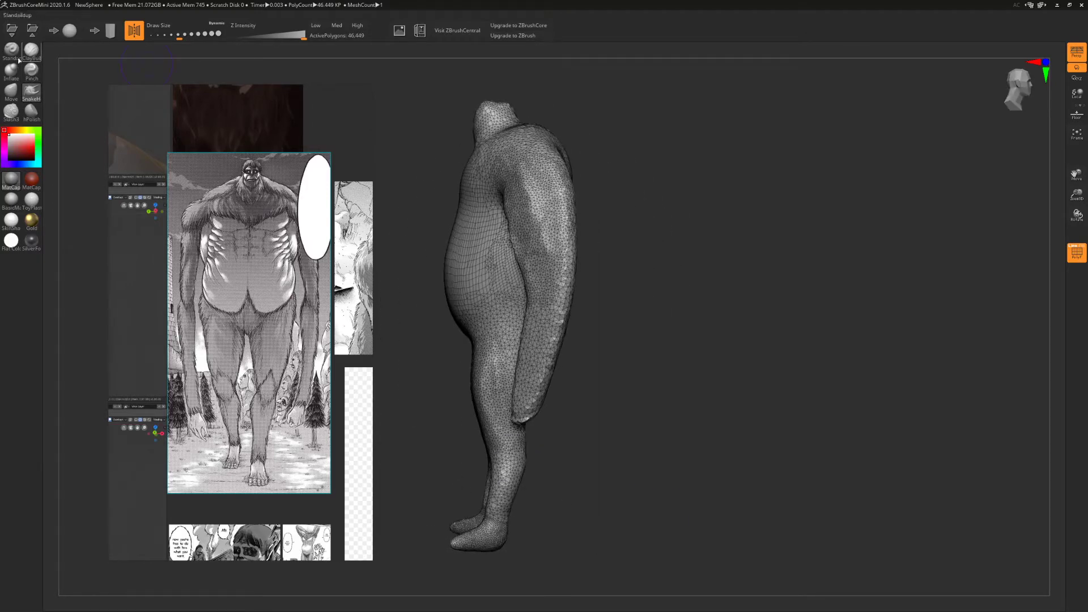
Build up the calves, thighs and hips with ClayBuildup from several angles
{"action": "left_click", "coordinate": [11, 90]}
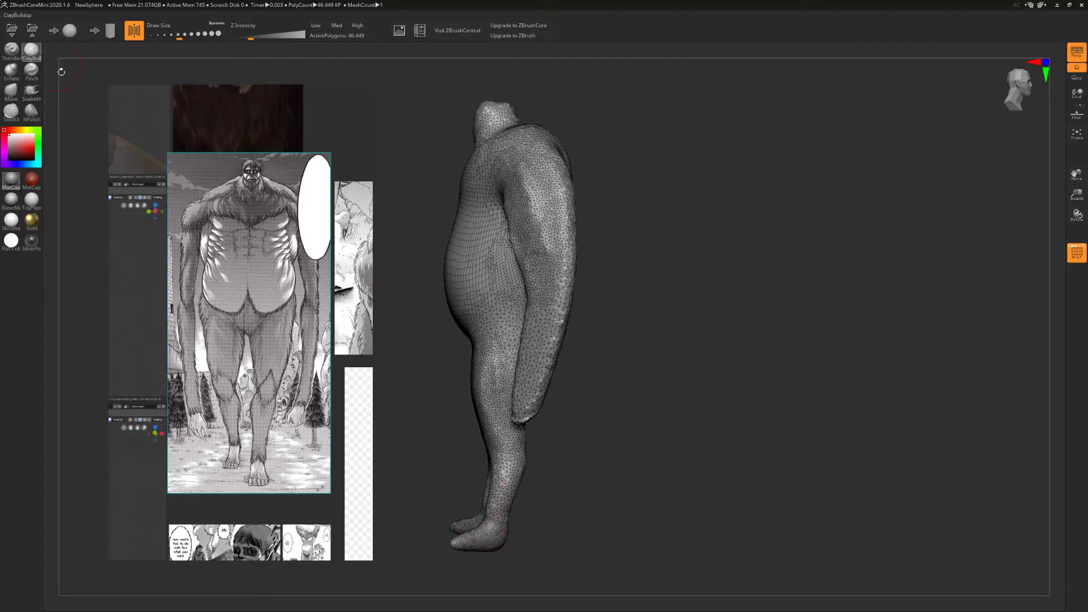
{"action": "left_click_drag", "start_coordinate": [600, 460], "coordinate": [588, 452]}
{"action": "mouse_move", "coordinate": [517, 440]}
{"action": "left_mouse_down"}
{"action": "mouse_move", "coordinate": [510, 468]}
{"action": "mouse_move", "coordinate": [514, 442]}
{"action": "left_mouse_up"}
{"action": "mouse_move", "coordinate": [636, 463]}
{"action": "left_mouse_down"}
{"action": "mouse_move", "coordinate": [559, 475]}
{"action": "mouse_move", "coordinate": [565, 445]}
{"action": "left_mouse_up"}
{"action": "left_click_drag", "start_coordinate": [602, 469], "coordinate": [650, 478]}
{"action": "left_click_drag", "start_coordinate": [608, 433], "coordinate": [656, 431]}
{"action": "mouse_move", "coordinate": [583, 367]}
{"action": "left_mouse_down"}
{"action": "mouse_move", "coordinate": [572, 420]}
{"action": "mouse_move", "coordinate": [561, 369]}
{"action": "mouse_move", "coordinate": [573, 406]}
{"action": "mouse_move", "coordinate": [588, 348]}
{"action": "mouse_move", "coordinate": [590, 364]}
{"action": "left_mouse_up"}
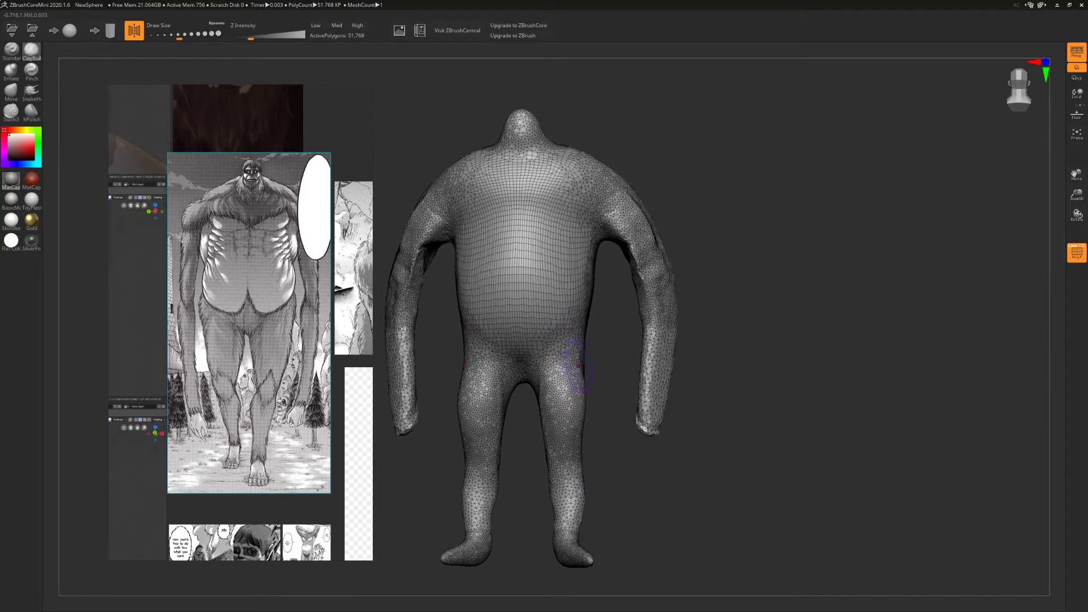
Try to build up the lower belly with ClayBuildup and undo the strokes
{"action": "mouse_move", "coordinate": [562, 293]}
{"action": "left_mouse_down"}
{"action": "mouse_move", "coordinate": [573, 261]}
{"action": "mouse_move", "coordinate": [544, 307]}
{"action": "mouse_move", "coordinate": [533, 266]}
{"action": "mouse_move", "coordinate": [571, 291]}
{"action": "mouse_move", "coordinate": [482, 306]}
{"action": "mouse_move", "coordinate": [510, 272]}
{"action": "mouse_move", "coordinate": [567, 250]}
{"action": "mouse_move", "coordinate": [509, 294]}
{"action": "left_mouse_up"}
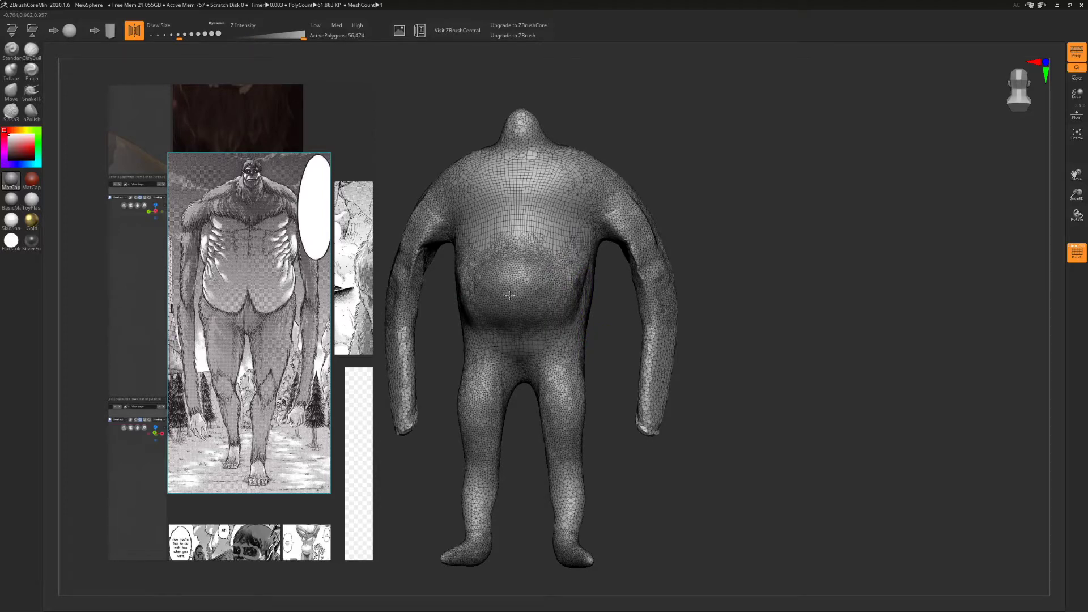
{"action": "mouse_move", "coordinate": [606, 340]}
{"action": "left_mouse_down"}
{"action": "mouse_move", "coordinate": [629, 340]}
{"action": "mouse_move", "coordinate": [575, 334]}
{"action": "mouse_move", "coordinate": [599, 346]}
{"action": "left_mouse_up"}
{"action": "key", "text": "ctrl+z"}
{"action": "key", "text": "ctrl+z"}
Zoom the reference board to the coloured full-body Beast Titan picture to examine the torso and belly shapes
{"action": "scroll", "coordinate": [280, 252], "scroll_direction": "down", "scroll_amount": 3}
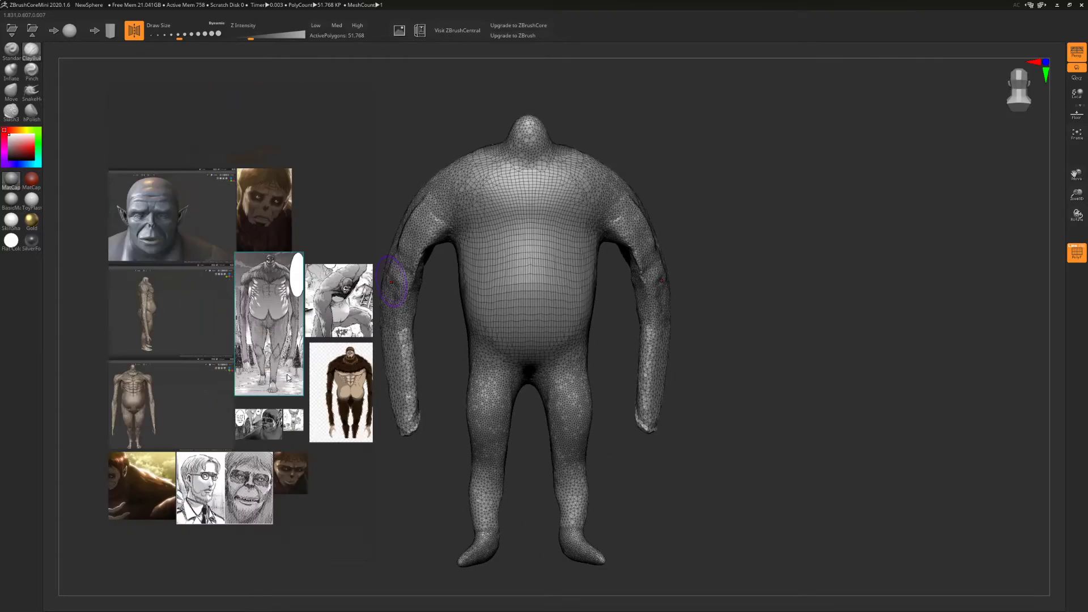
{"action": "scroll", "coordinate": [343, 383], "scroll_direction": "up", "scroll_amount": 5}
{"action": "scroll", "coordinate": [342, 377], "scroll_direction": "down", "scroll_amount": 3}
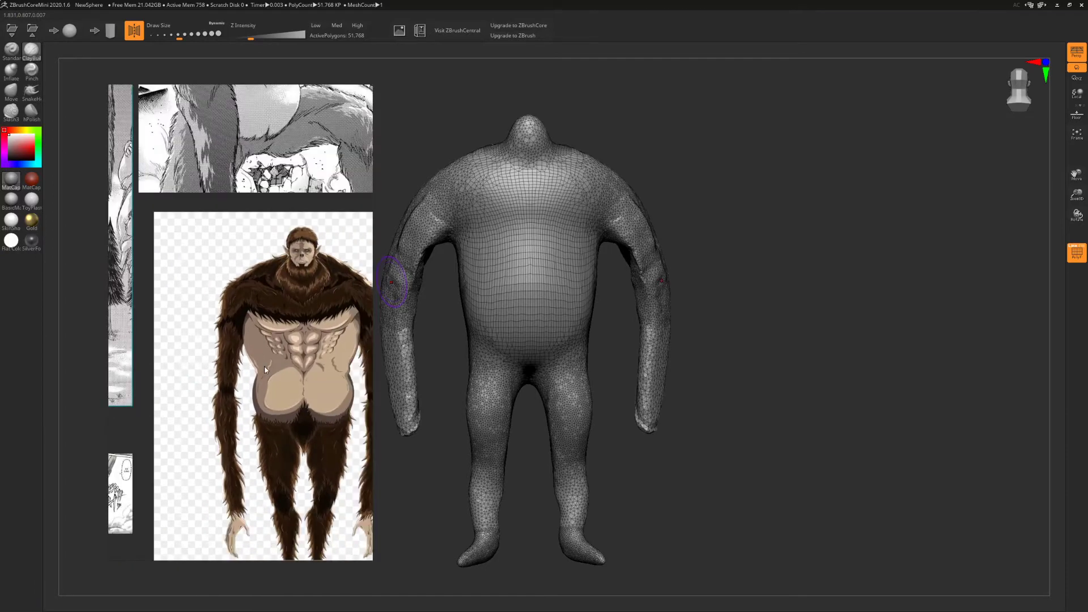
Frame the coloured full-body reference picture and build up the lower edge of the belly with ClayBuildup, undoing strokes that are off
{"action": "scroll", "coordinate": [288, 359], "scroll_direction": "up", "scroll_amount": 4}
{"action": "mouse_move", "coordinate": [278, 327]}
{"action": "right_mouse_down"}
{"action": "mouse_move", "coordinate": [251, 322]}
{"action": "mouse_move", "coordinate": [295, 330]}
{"action": "right_mouse_up"}
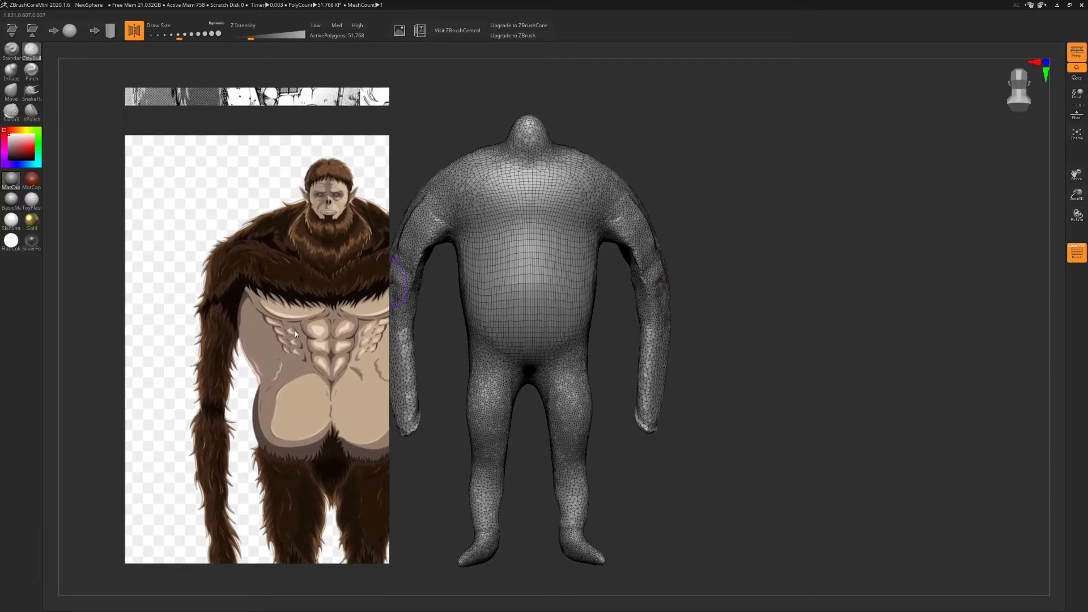
{"action": "scroll", "coordinate": [295, 329], "scroll_direction": "down", "scroll_amount": 2}
{"action": "middle_click_drag", "start_coordinate": [308, 327], "coordinate": [286, 320]}
{"action": "scroll", "coordinate": [287, 319], "scroll_direction": "down", "scroll_amount": 2}
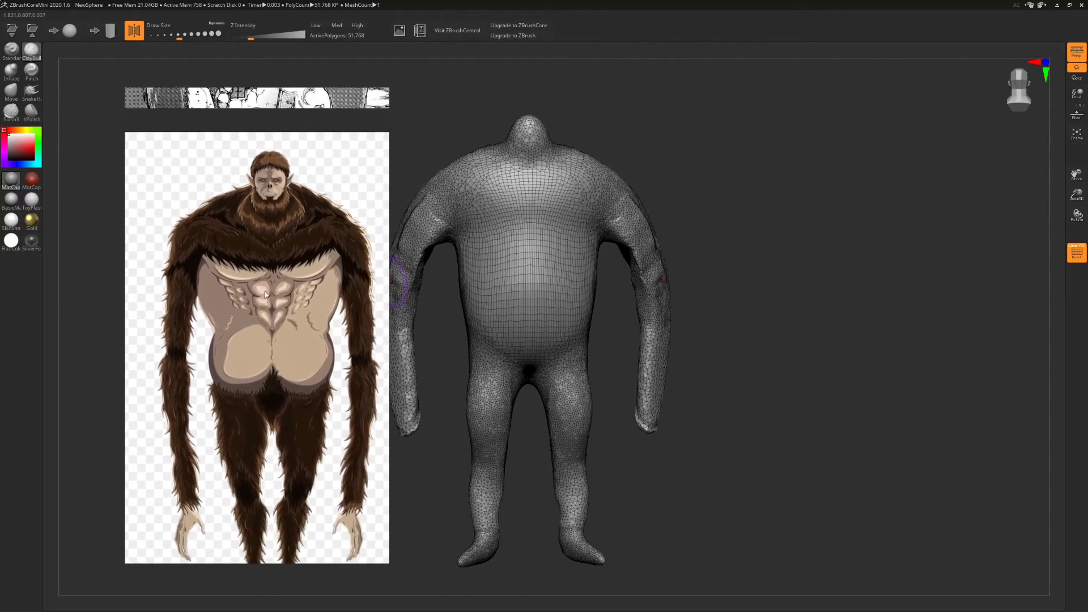
{"action": "mouse_move", "coordinate": [491, 323]}
{"action": "left_mouse_down"}
{"action": "mouse_move", "coordinate": [495, 337]}
{"action": "mouse_move", "coordinate": [512, 334]}
{"action": "mouse_move", "coordinate": [490, 318]}
{"action": "mouse_move", "coordinate": [564, 341]}
{"action": "mouse_move", "coordinate": [587, 308]}
{"action": "mouse_move", "coordinate": [596, 319]}
{"action": "left_mouse_up"}
{"action": "key", "text": "ctrl+z"}
{"action": "key", "text": "ctrl+z"}
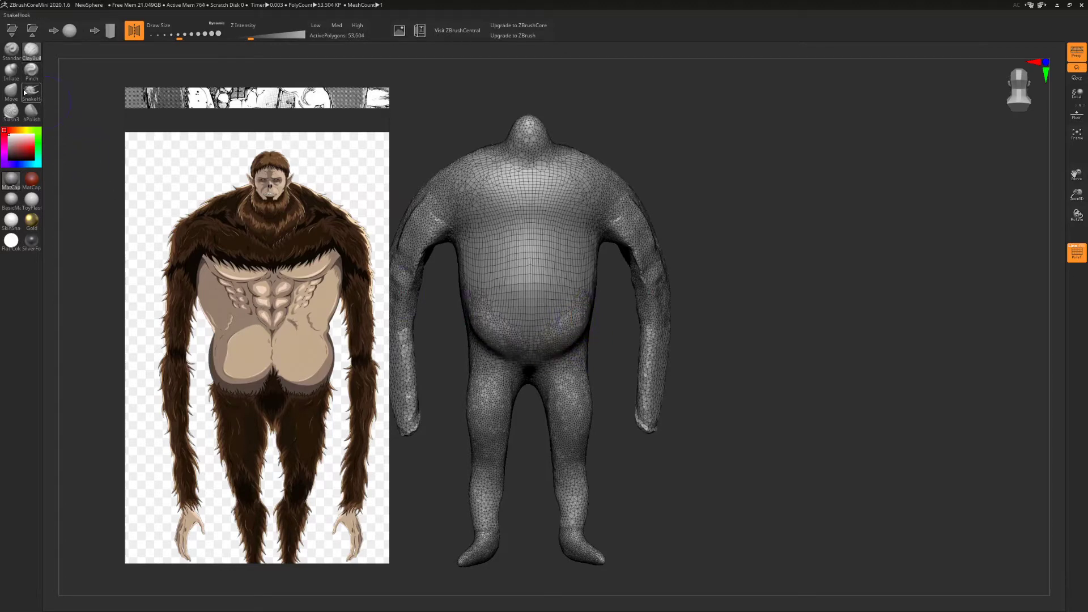
Pull in the sides of the waist above the belly and build up the flanks with ClayBuildup
{"action": "left_click", "coordinate": [32, 59]}
{"action": "mouse_move", "coordinate": [595, 270]}
{"action": "left_mouse_down"}
{"action": "mouse_move", "coordinate": [585, 270]}
{"action": "mouse_move", "coordinate": [580, 294]}
{"action": "left_mouse_up"}
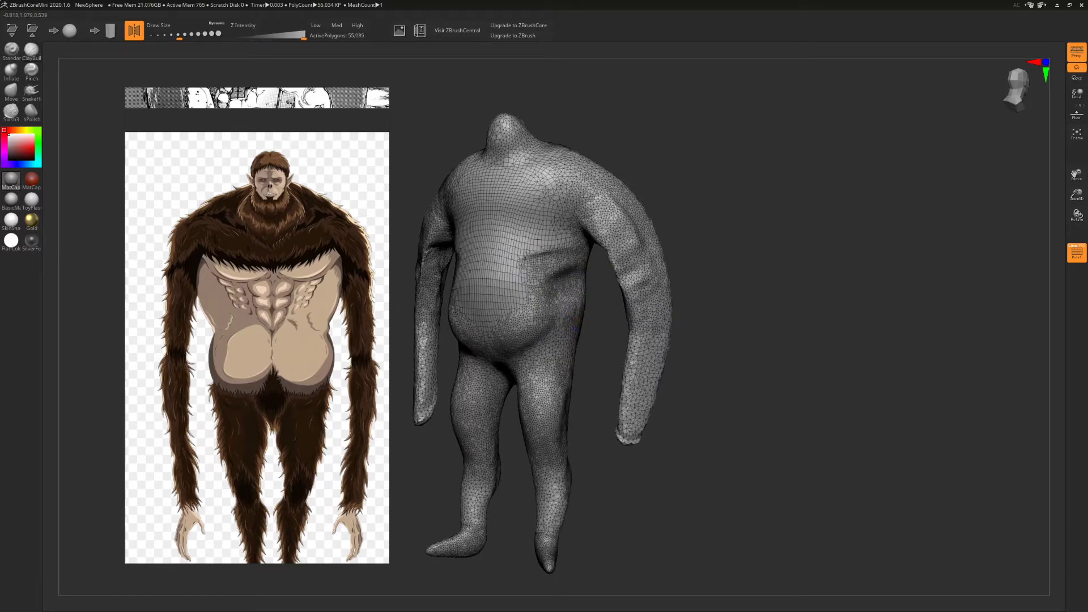
{"action": "left_click_drag", "start_coordinate": [596, 317], "coordinate": [609, 327]}
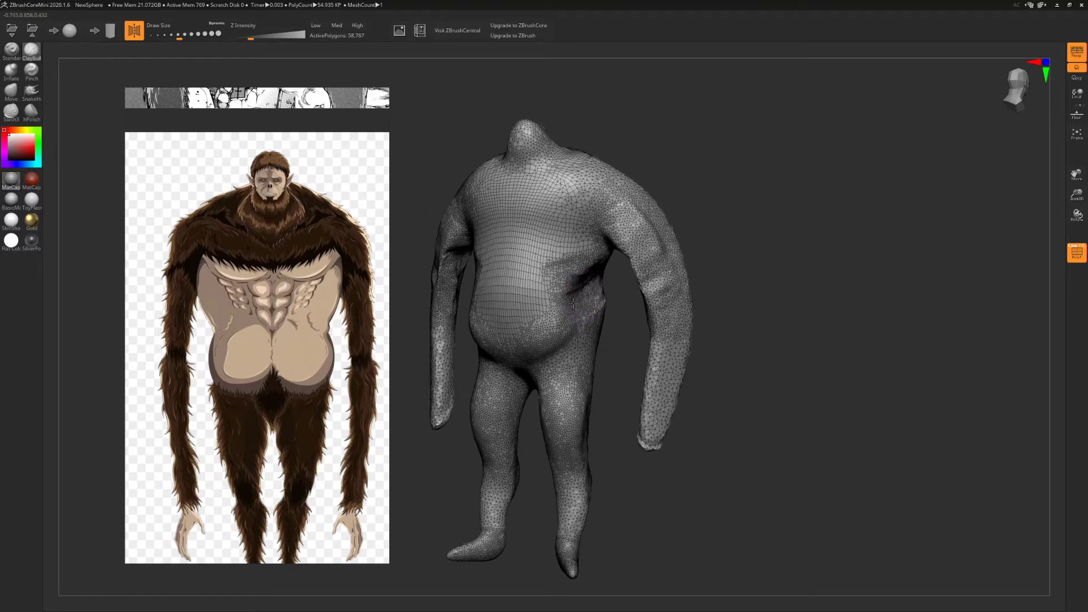
{"action": "mouse_move", "coordinate": [601, 295]}
{"action": "left_mouse_down"}
{"action": "mouse_move", "coordinate": [580, 343]}
{"action": "mouse_move", "coordinate": [601, 342]}
{"action": "left_mouse_up"}
{"action": "right_click_drag", "start_coordinate": [601, 341], "coordinate": [675, 338]}
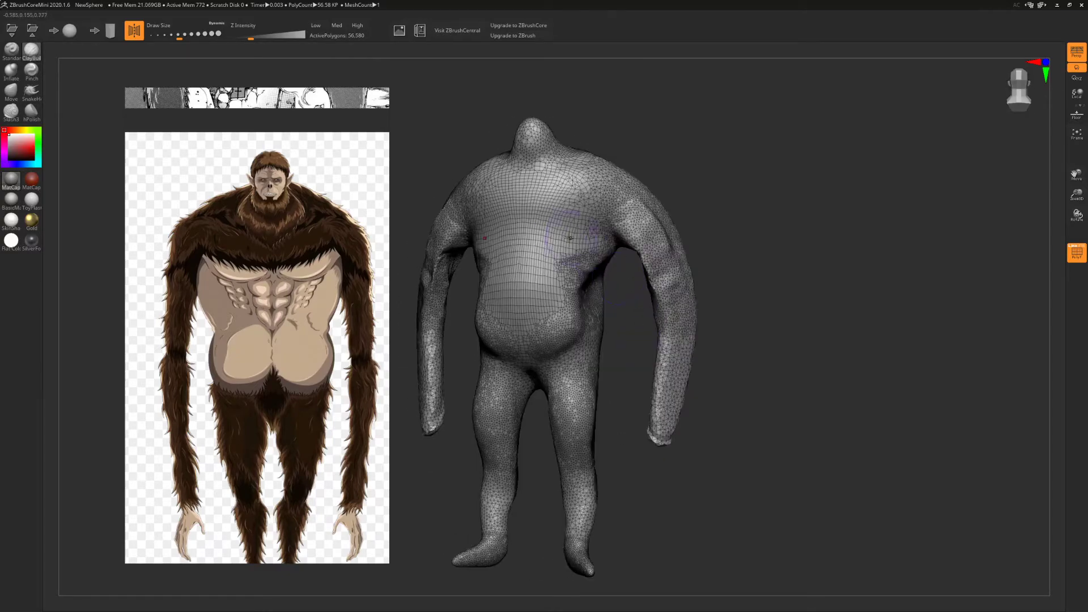
Build up the chest with ClayBuildup, smooth its sides, and shape the lower belly and hips
{"action": "mouse_move", "coordinate": [551, 227]}
{"action": "left_mouse_down"}
{"action": "mouse_move", "coordinate": [578, 235]}
{"action": "mouse_move", "coordinate": [541, 231]}
{"action": "mouse_move", "coordinate": [538, 204]}
{"action": "left_mouse_up"}
{"action": "mouse_move", "coordinate": [542, 208]}
{"action": "left_mouse_down", "text": "shift"}
{"action": "mouse_move", "coordinate": [558, 218]}
{"action": "mouse_move", "coordinate": [549, 225]}
{"action": "mouse_move", "coordinate": [584, 221]}
{"action": "left_mouse_up", "text": "shift"}
{"action": "left_click_drag", "start_coordinate": [620, 295], "coordinate": [674, 292]}
{"action": "mouse_move", "coordinate": [610, 221]}
{"action": "left_mouse_down", "text": "shift"}
{"action": "mouse_move", "coordinate": [593, 253]}
{"action": "mouse_move", "coordinate": [573, 261]}
{"action": "left_mouse_up", "text": "shift"}
{"action": "mouse_move", "coordinate": [643, 302]}
{"action": "left_mouse_down"}
{"action": "mouse_move", "coordinate": [573, 301]}
{"action": "mouse_move", "coordinate": [625, 303]}
{"action": "mouse_move", "coordinate": [628, 333]}
{"action": "left_mouse_up"}
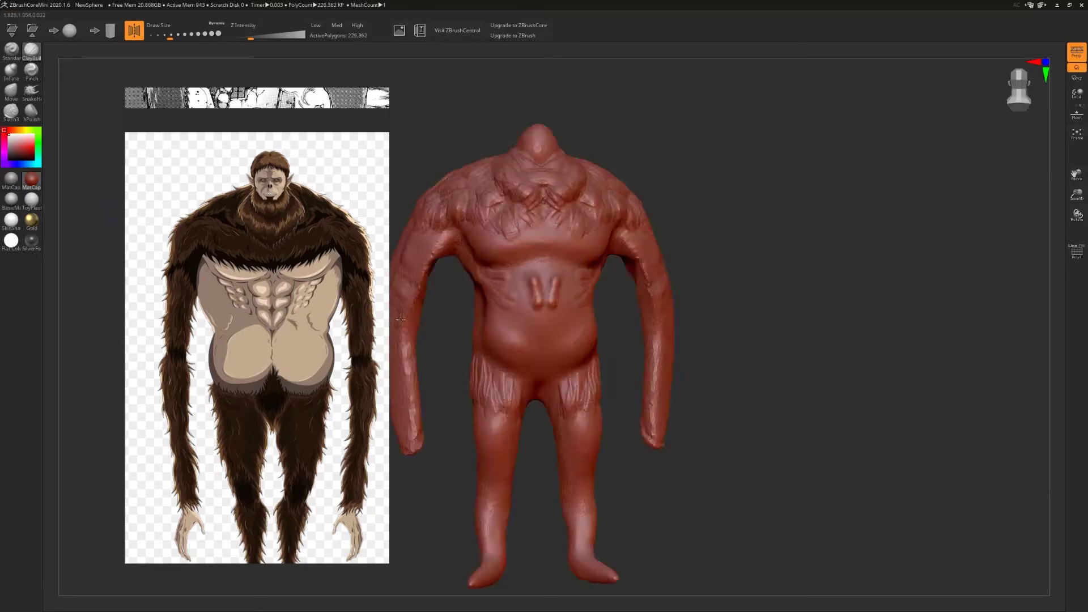
{"action": "left_click_drag", "start_coordinate": [481, 353], "coordinate": [563, 391]}
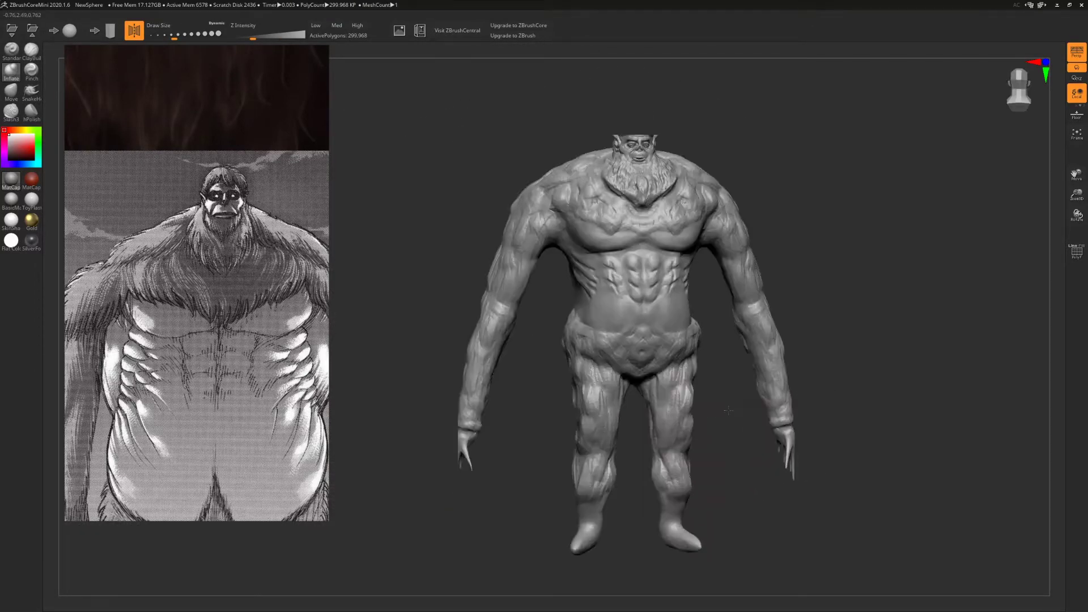
Frame the finished titan sculpt and export it for 3D printing as an OBJ file into the Beast_titan folder
{"action": "left_click_drag", "start_coordinate": [728, 410], "coordinate": [700, 359]}
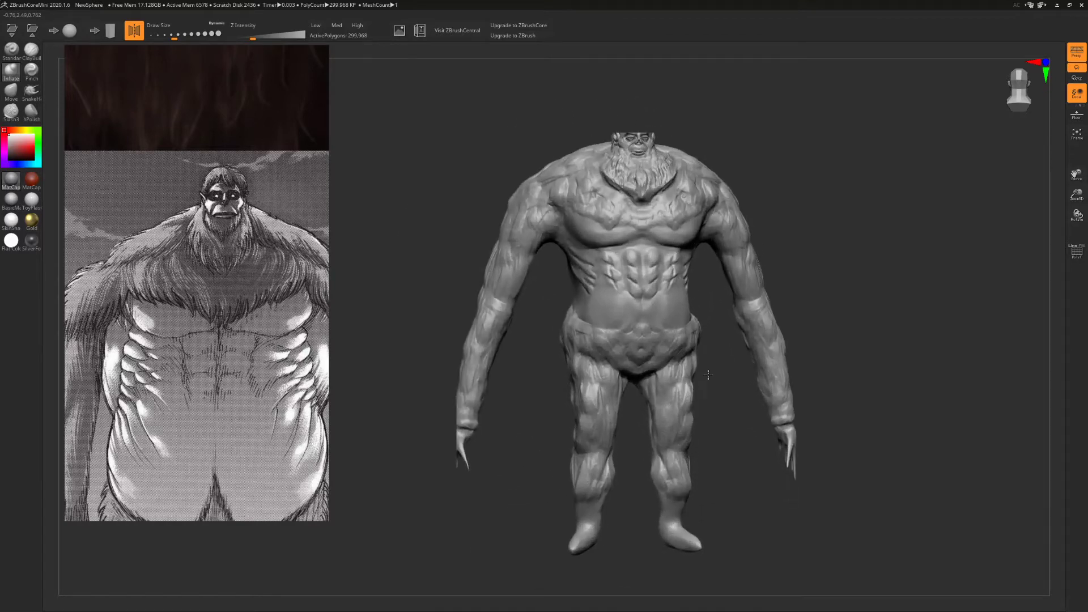
{"action": "left_click_drag", "start_coordinate": [708, 374], "coordinate": [725, 375], "text": "alt"}
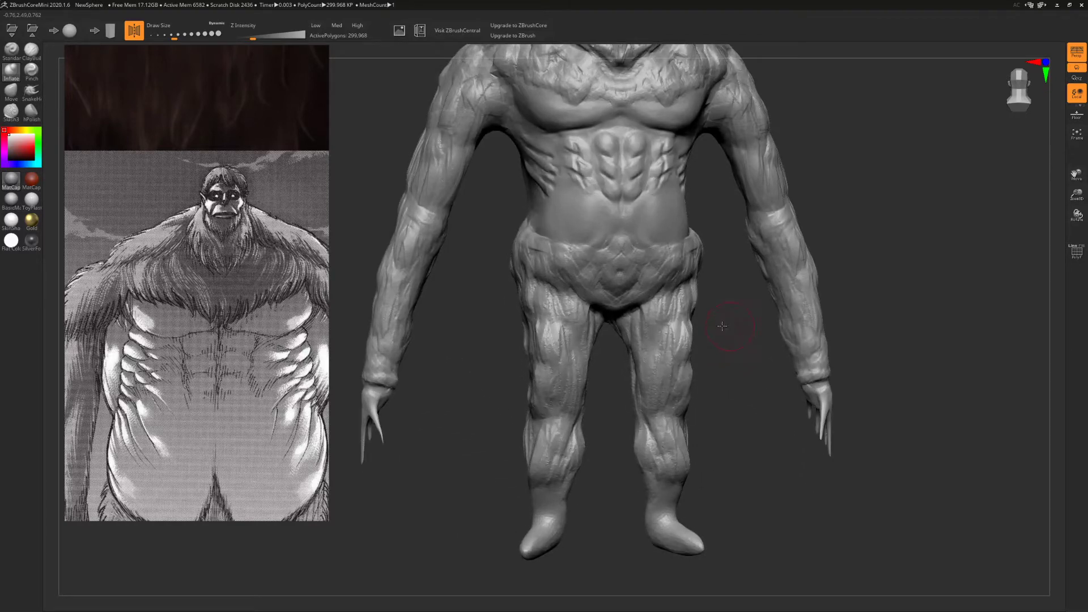
{"action": "mouse_move", "coordinate": [722, 326]}
{"action": "left_mouse_down"}
{"action": "mouse_move", "coordinate": [623, 350]}
{"action": "mouse_move", "coordinate": [590, 282]}
{"action": "left_mouse_up"}
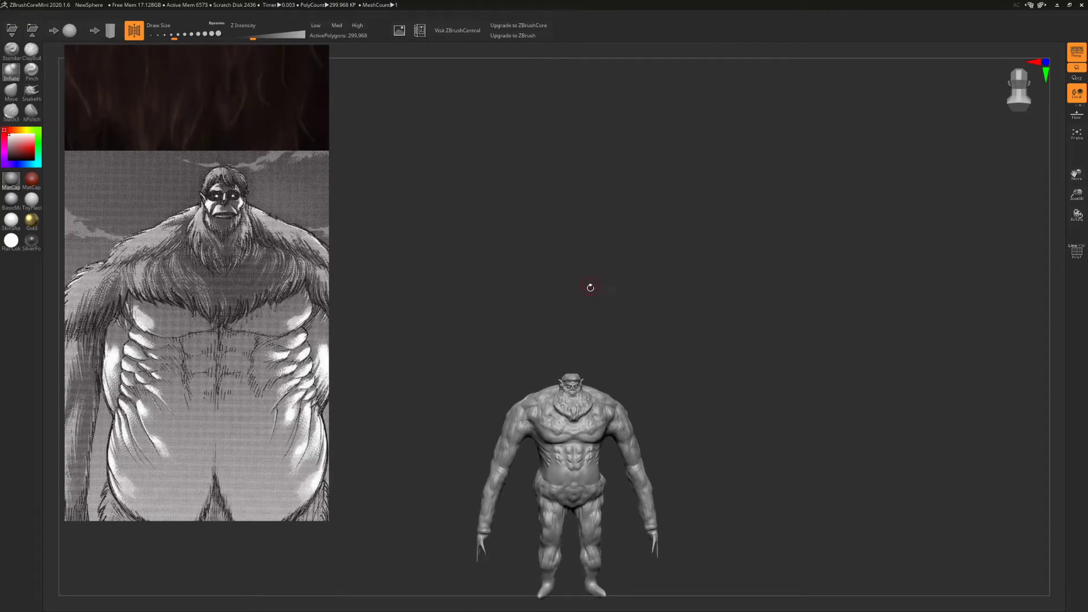
{"action": "key", "text": "f"}
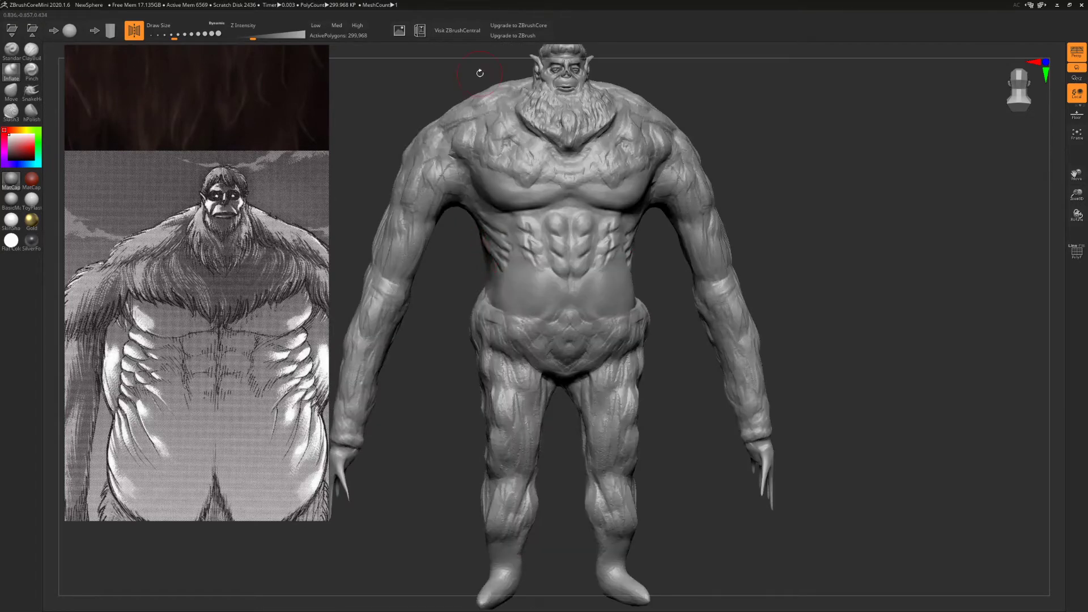
{"action": "left_click", "coordinate": [420, 31]}
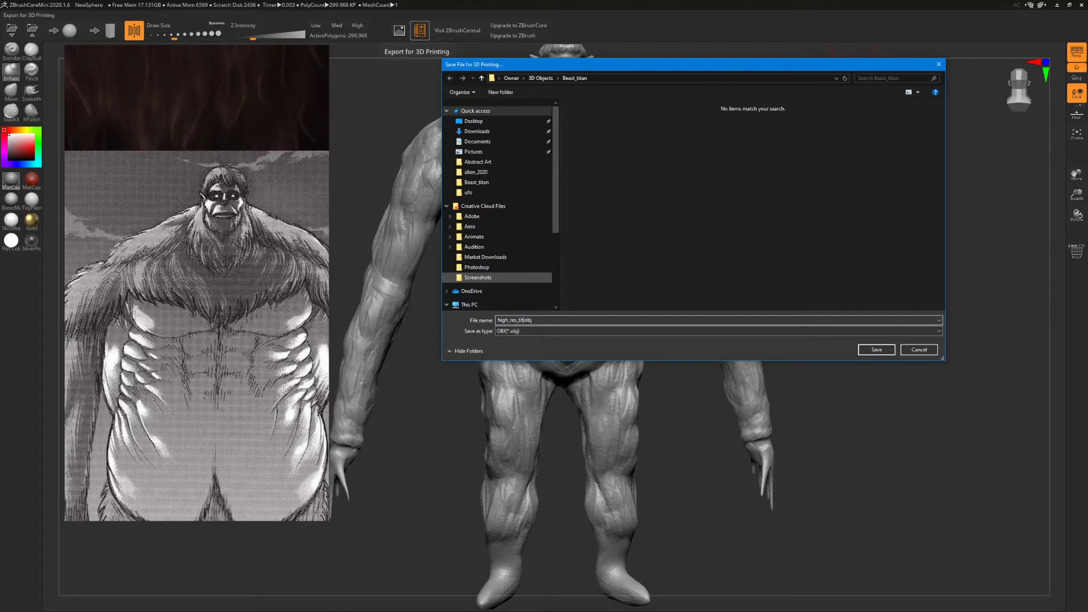
{"action": "left_click", "coordinate": [873, 350]}
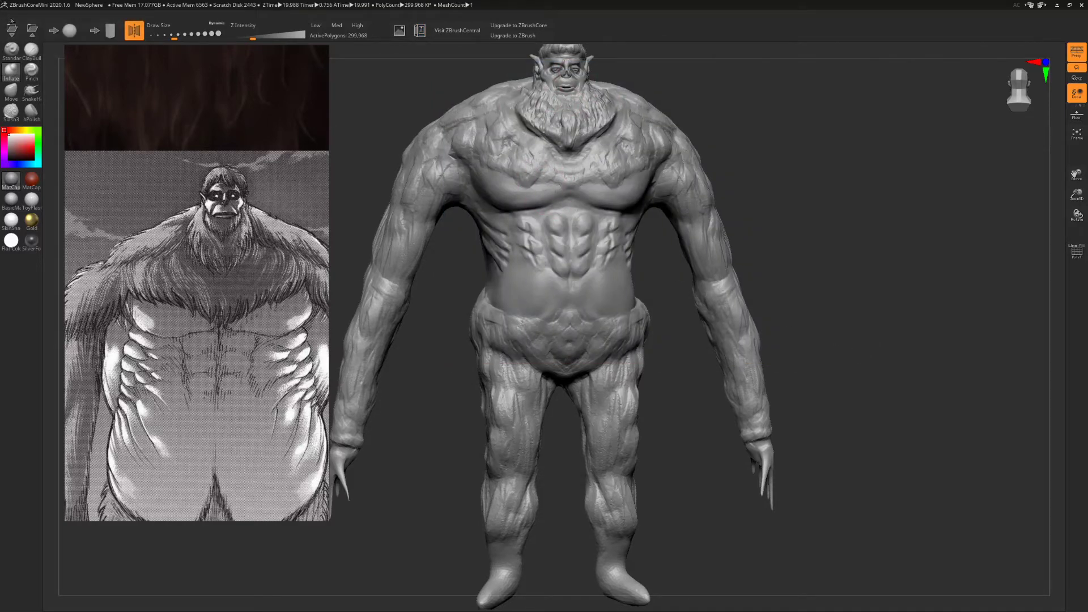
Switch to Cinema 4D and examine the imported titan's face, torso and full body from several angles
{"action": "left_click", "coordinate": [1060, 7]}
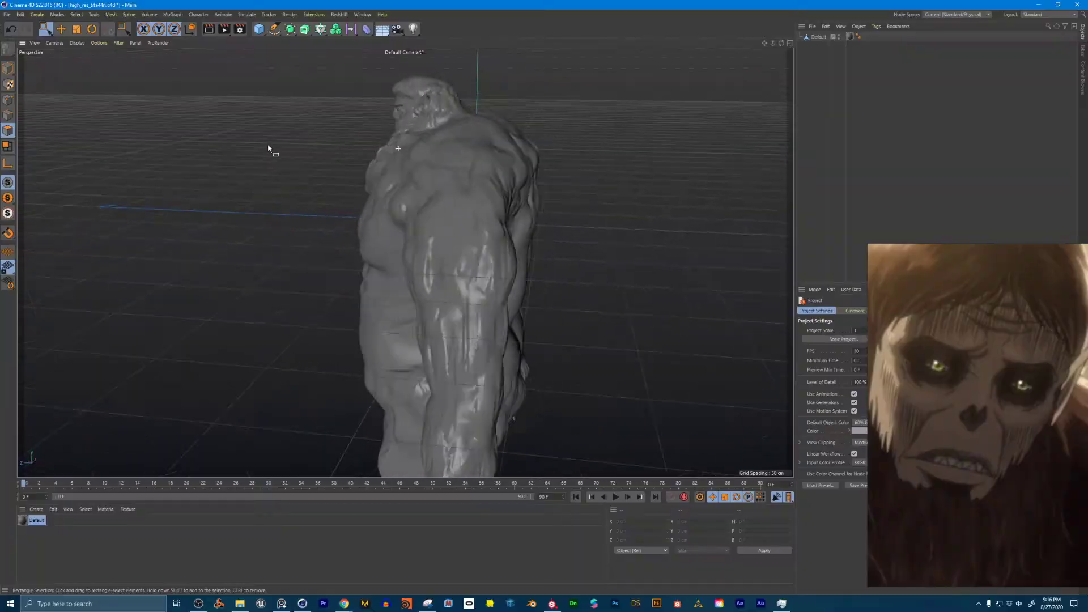
{"action": "left_click_drag", "start_coordinate": [267, 150], "coordinate": [383, 136], "text": "alt"}
{"action": "right_click_drag", "start_coordinate": [383, 136], "coordinate": [404, 131], "text": "alt"}
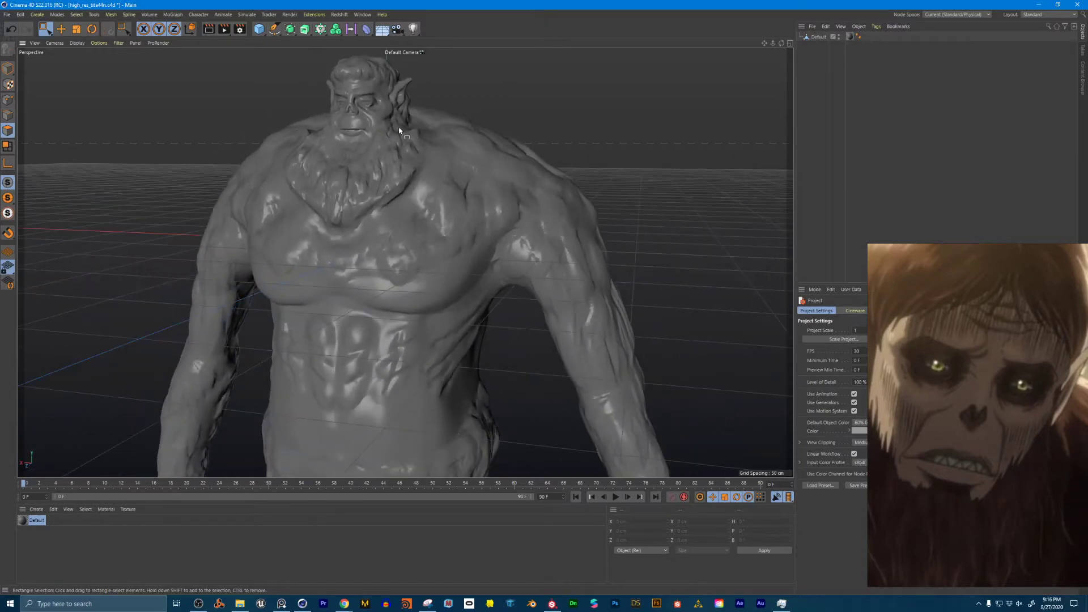
{"action": "middle_click_drag", "start_coordinate": [404, 131], "coordinate": [396, 150], "text": "alt"}
{"action": "left_click_drag", "start_coordinate": [396, 151], "coordinate": [437, 162], "text": "alt"}
{"action": "right_click_drag", "start_coordinate": [437, 161], "coordinate": [366, 165], "text": "alt"}
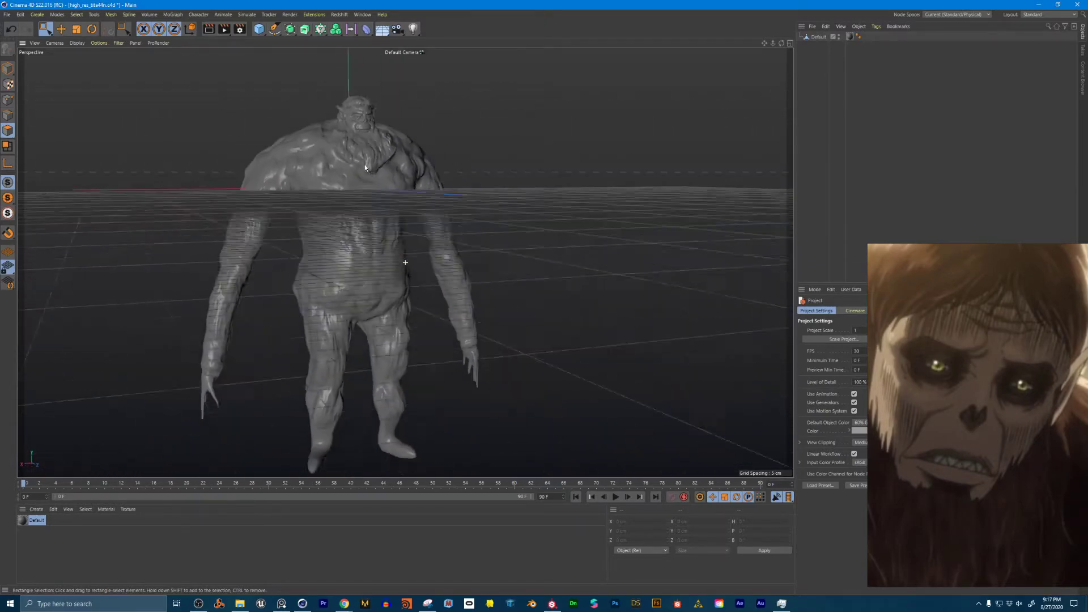
{"action": "mouse_move", "coordinate": [365, 164]}
{"action": "left_mouse_down", "text": "alt"}
{"action": "mouse_move", "coordinate": [316, 134]}
{"action": "mouse_move", "coordinate": [369, 139]}
{"action": "mouse_move", "coordinate": [166, 153]}
{"action": "mouse_move", "coordinate": [134, 170]}
{"action": "mouse_move", "coordinate": [240, 185]}
{"action": "mouse_move", "coordinate": [342, 157]}
{"action": "mouse_move", "coordinate": [405, 161]}
{"action": "mouse_move", "coordinate": [349, 158]}
{"action": "left_mouse_up", "text": "alt"}
{"action": "right_click_drag", "start_coordinate": [349, 159], "coordinate": [460, 193], "text": "alt"}
{"action": "left_click_drag", "start_coordinate": [459, 193], "coordinate": [421, 175], "text": "alt"}
{"action": "right_click_drag", "start_coordinate": [421, 174], "coordinate": [455, 164], "text": "alt"}
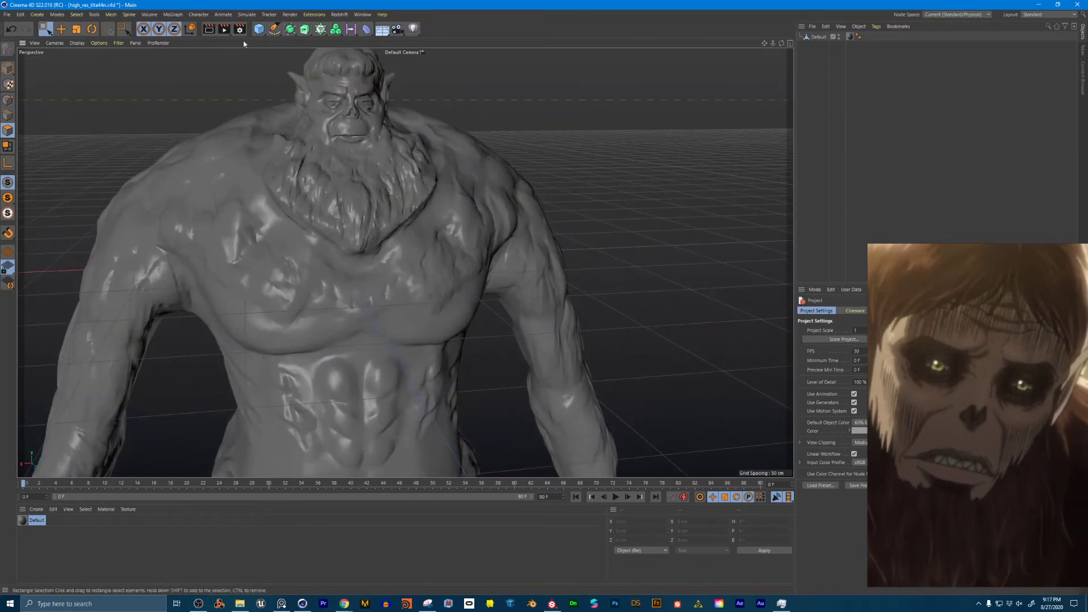
Select the imported titan mesh and examine its polygon density around the head, beard and chest
{"action": "left_click", "coordinate": [819, 37]}
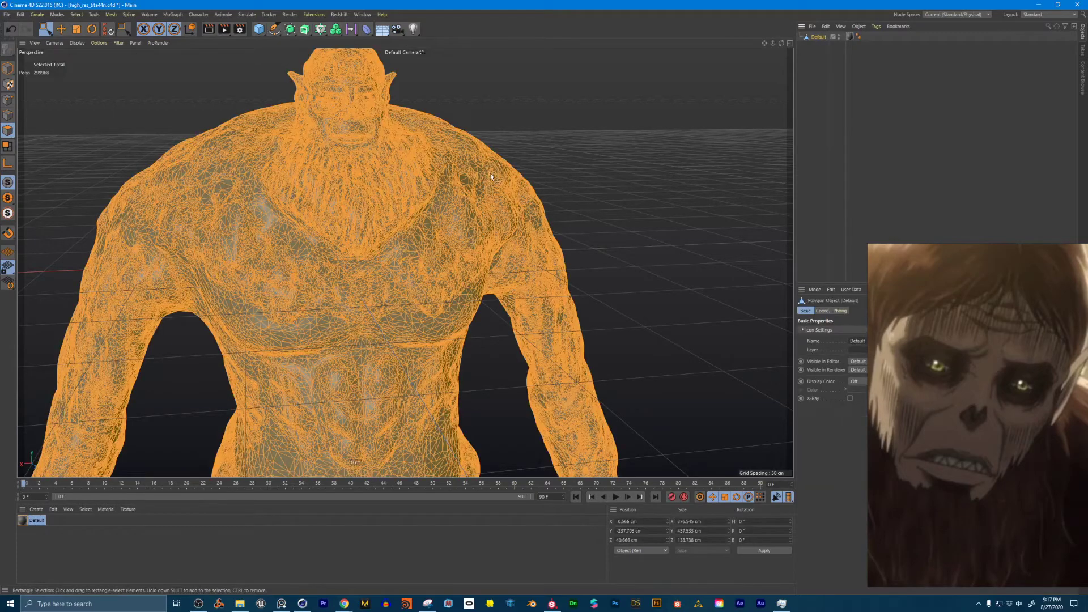
{"action": "left_click_drag", "start_coordinate": [491, 173], "coordinate": [405, 156], "text": "alt"}
{"action": "scroll", "coordinate": [426, 172], "scroll_direction": "down", "scroll_amount": 6}
{"action": "scroll", "coordinate": [426, 166], "scroll_direction": "up", "scroll_amount": 6}
{"action": "right_click_drag", "start_coordinate": [307, 158], "coordinate": [269, 165], "text": "alt"}
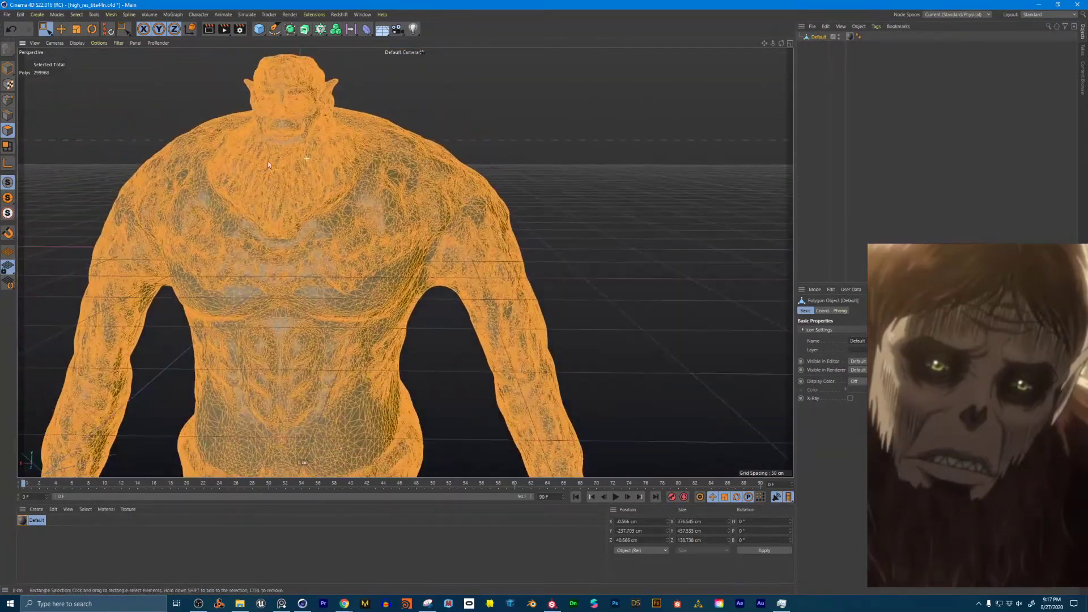
{"action": "left_click_drag", "start_coordinate": [268, 161], "coordinate": [395, 128], "text": "alt"}
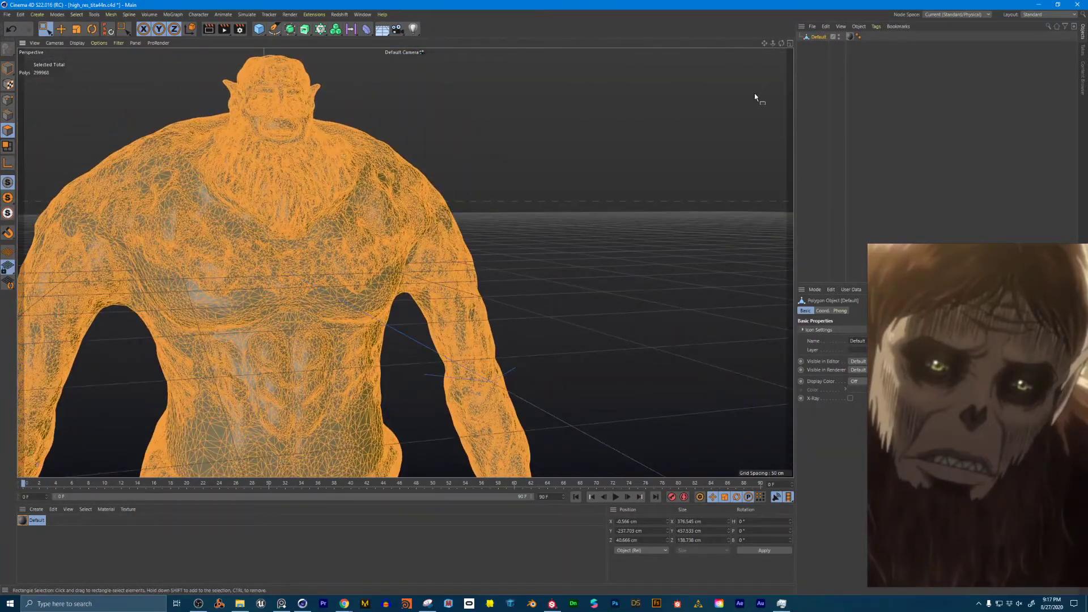
Duplicate the titan mesh, hide the original, and select the copy
{"action": "left_click", "coordinate": [816, 54]}
{"action": "left_click", "coordinate": [816, 39]}
{"action": "left_click_drag", "start_coordinate": [285, 241], "coordinate": [267, 235], "text": "alt"}
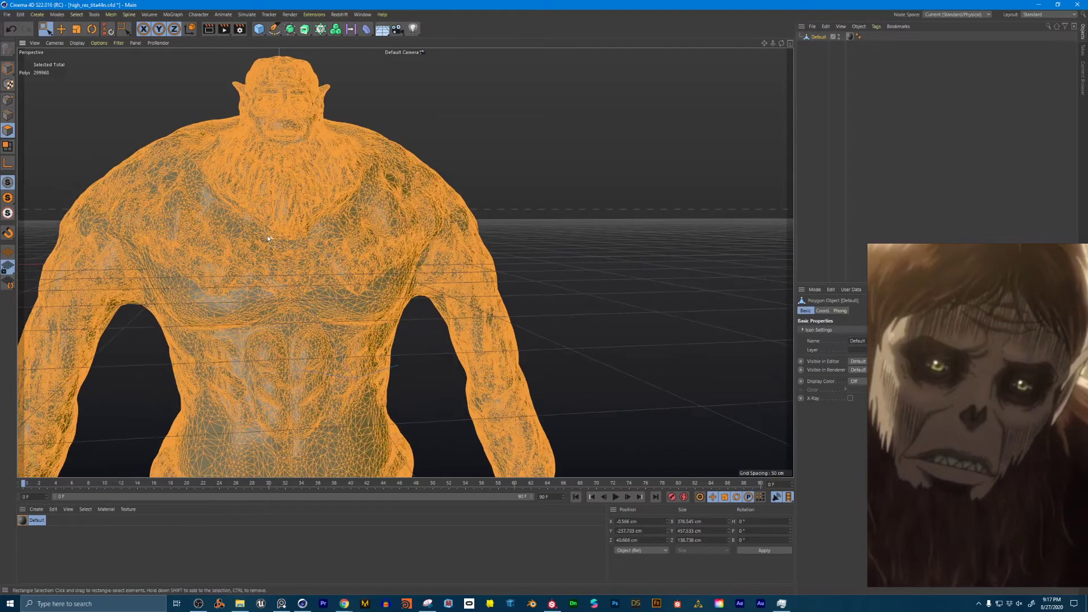
{"action": "left_click", "coordinate": [826, 69]}
{"action": "left_click", "coordinate": [817, 38]}
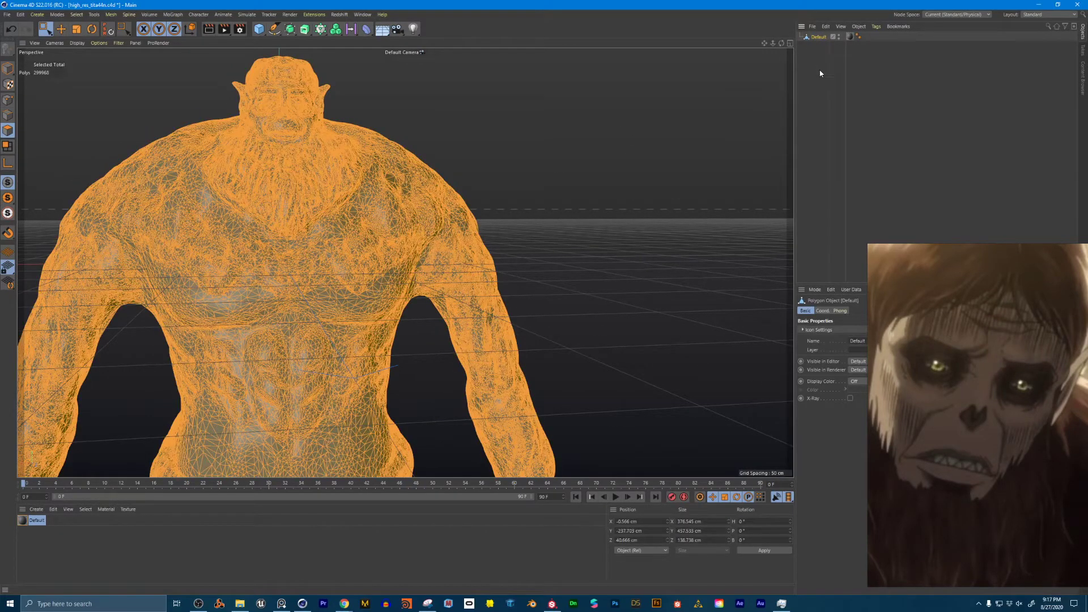
{"action": "left_click", "coordinate": [822, 54]}
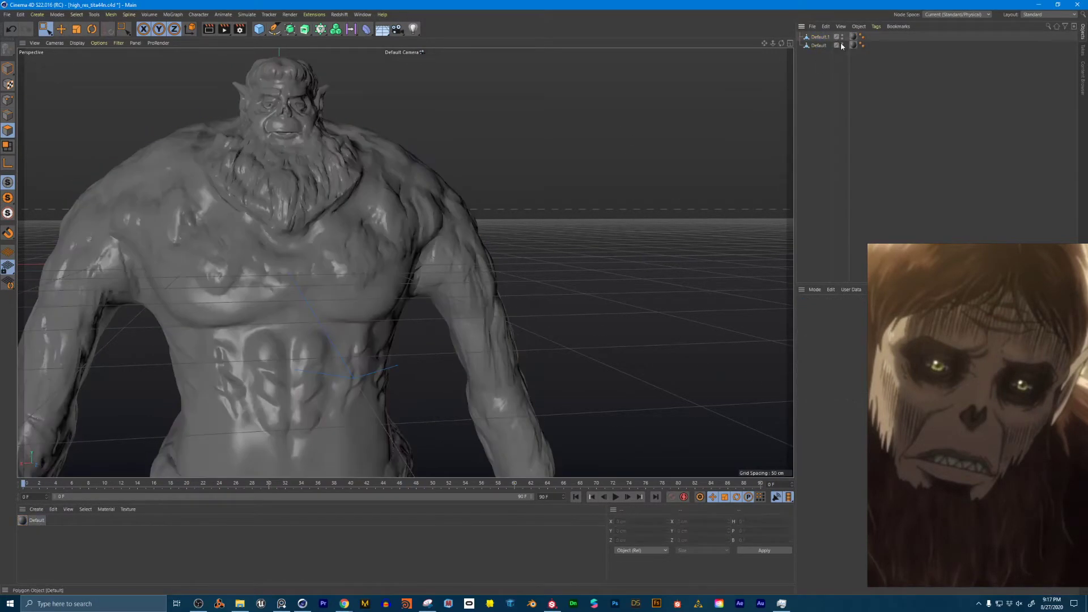
{"action": "left_click", "coordinate": [819, 37]}
{"action": "left_click_drag", "start_coordinate": [359, 205], "coordinate": [330, 217], "text": "alt"}
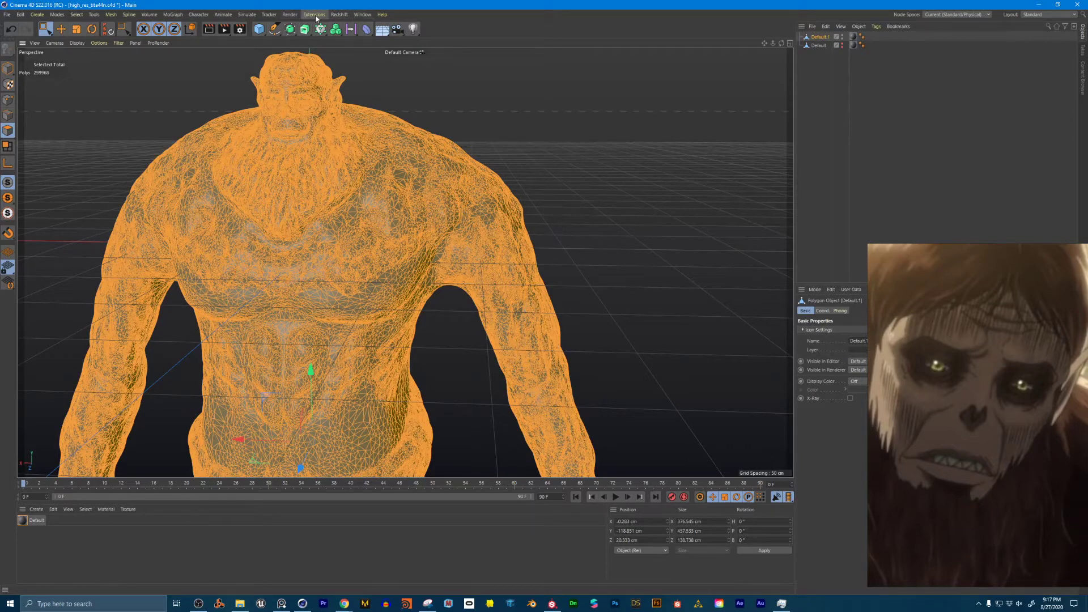
Add a Polygon Reduction generator and make the duplicated titan mesh its child
{"action": "left_click", "coordinate": [290, 30]}
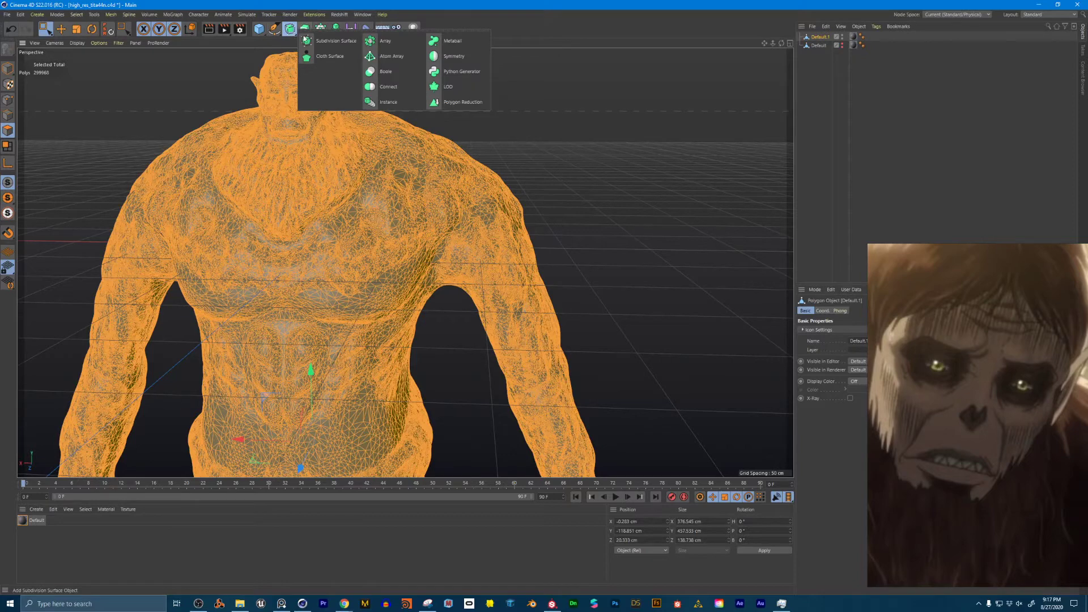
{"action": "left_click", "coordinate": [445, 102]}
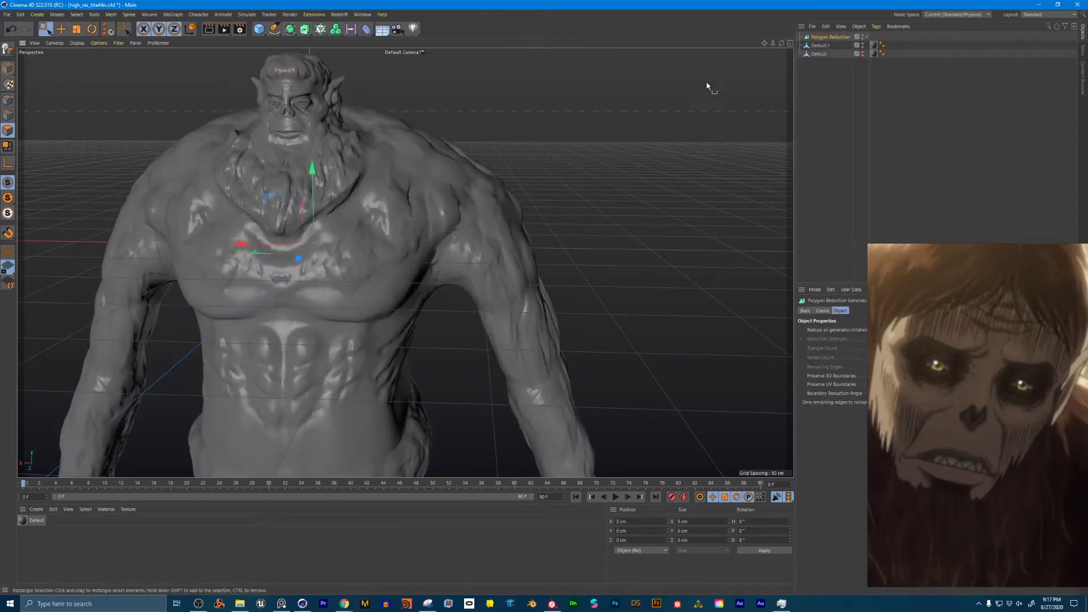
{"action": "left_click", "coordinate": [823, 45]}
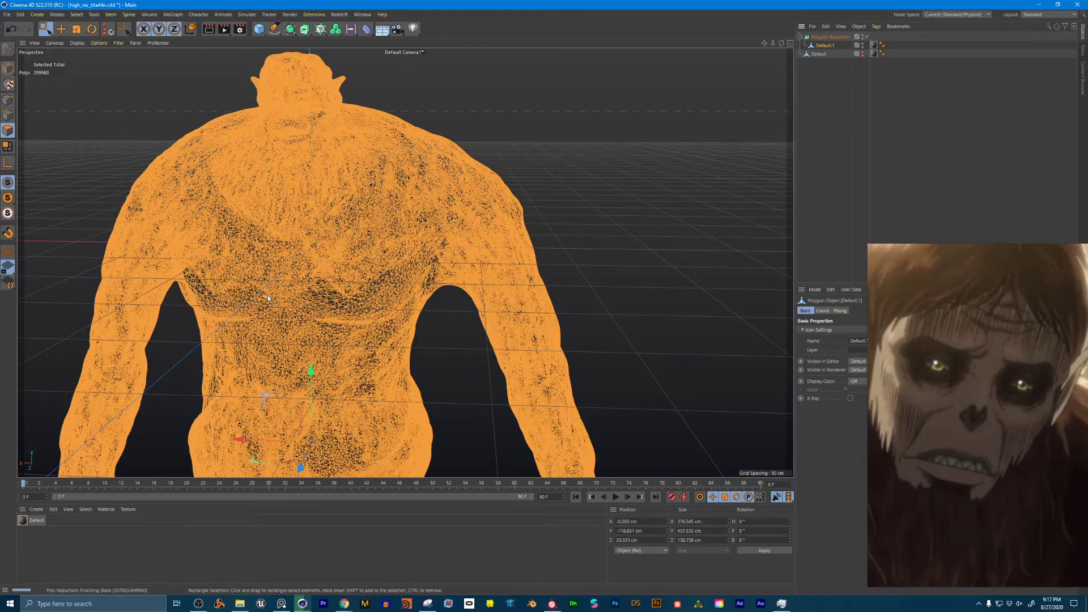
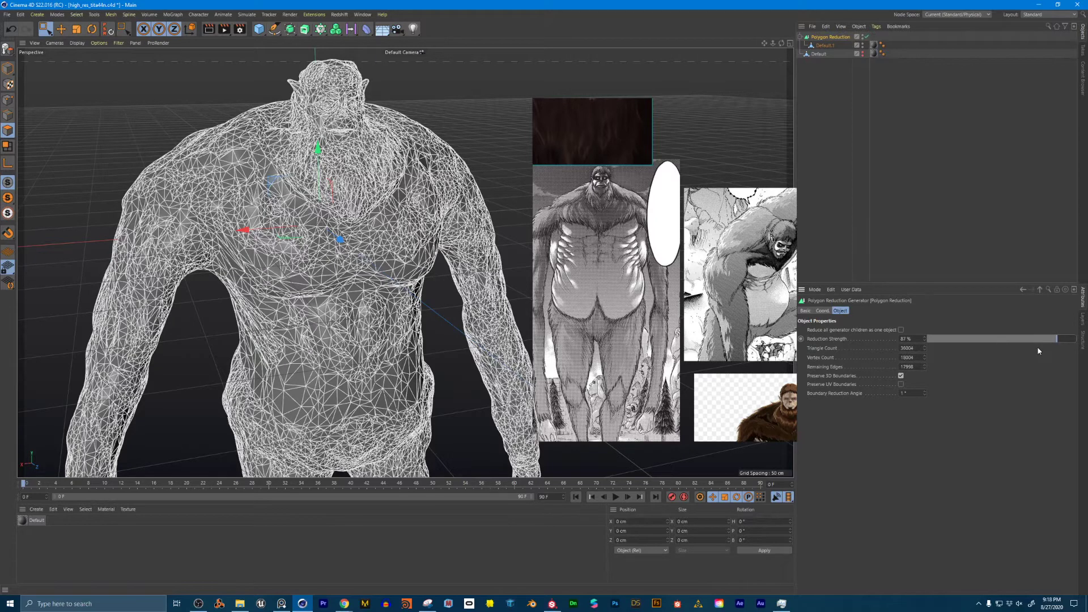
Set the Polygon Reduction strength to 74% and check the shaded face and torso for lost detail
{"action": "left_click", "coordinate": [832, 72]}
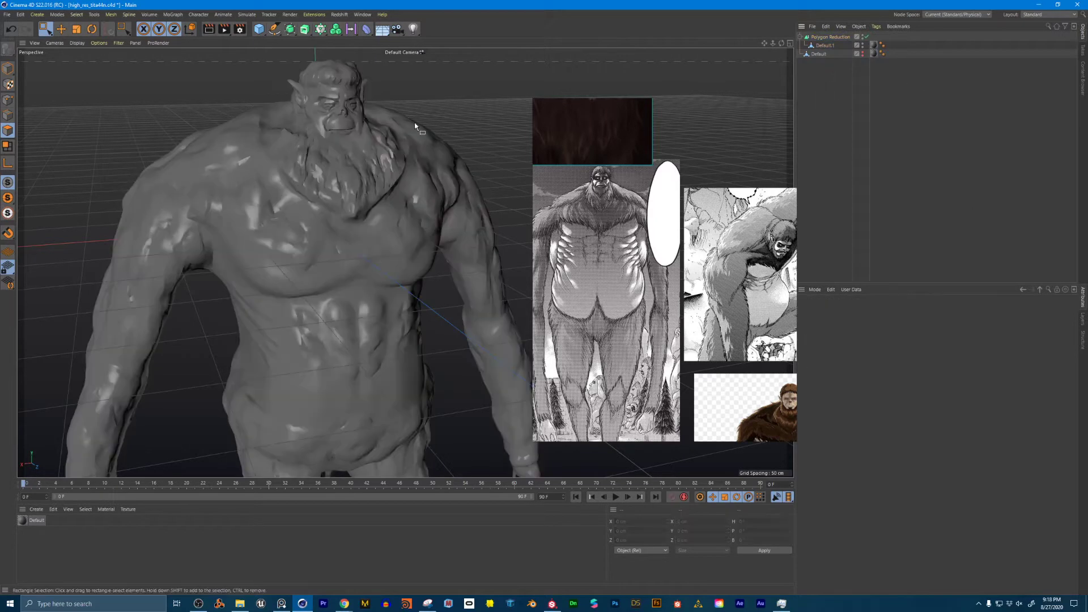
{"action": "left_click", "coordinate": [828, 38]}
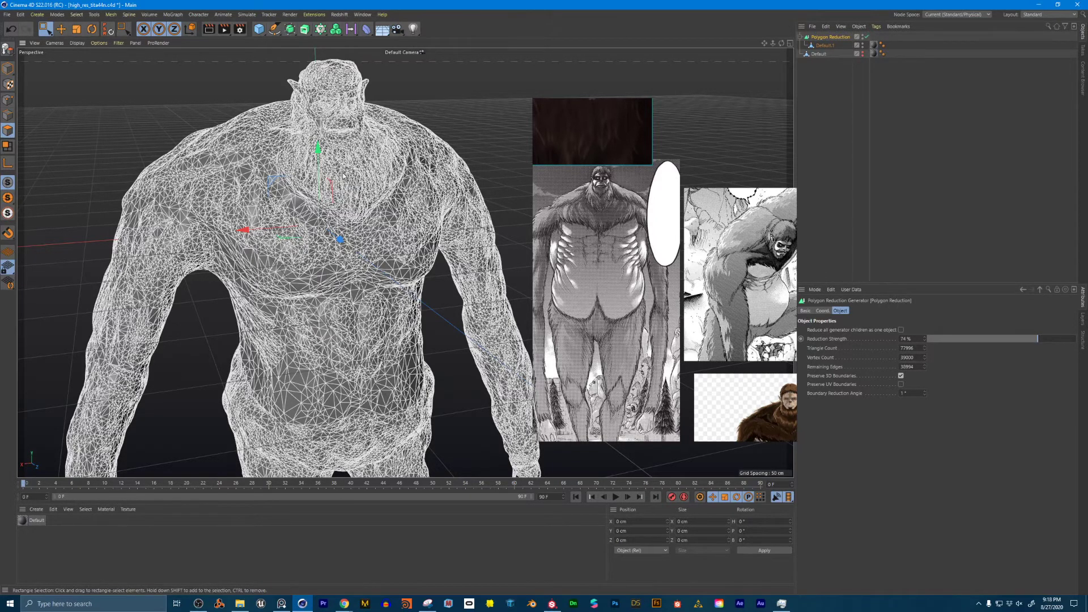
{"action": "left_click_drag", "start_coordinate": [343, 176], "coordinate": [320, 177], "text": "alt"}
{"action": "left_click", "coordinate": [813, 92]}
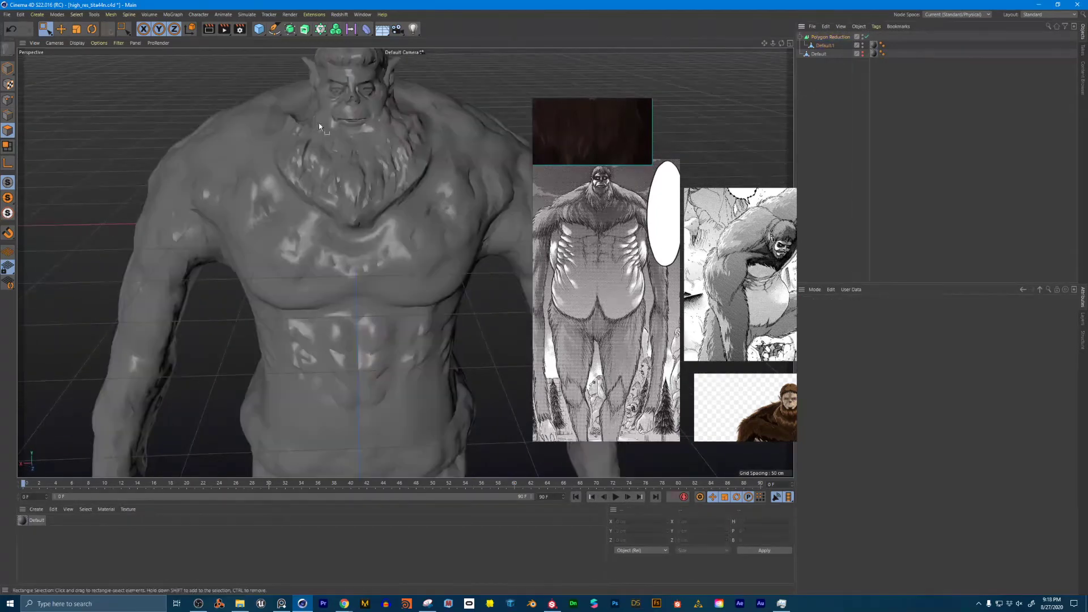
{"action": "left_click_drag", "start_coordinate": [320, 127], "coordinate": [306, 156], "text": "alt"}
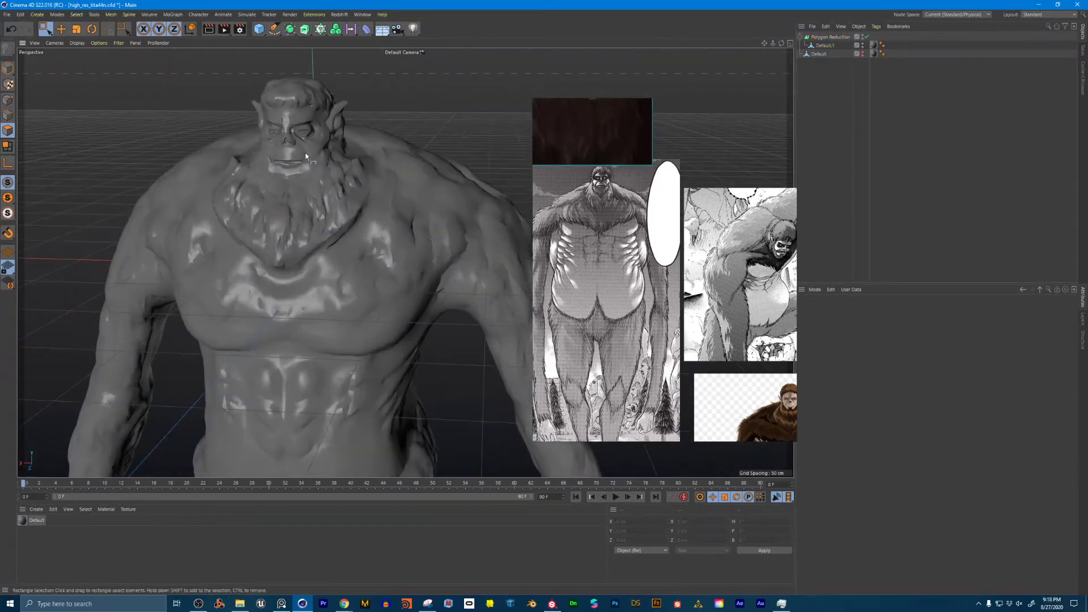
Toggle the Polygon Reduction generator off and on to compare the reduced titan mesh with the full-detail one
{"action": "left_click", "coordinate": [863, 35]}
{"action": "left_click", "coordinate": [863, 35]}
{"action": "left_click", "coordinate": [864, 36]}
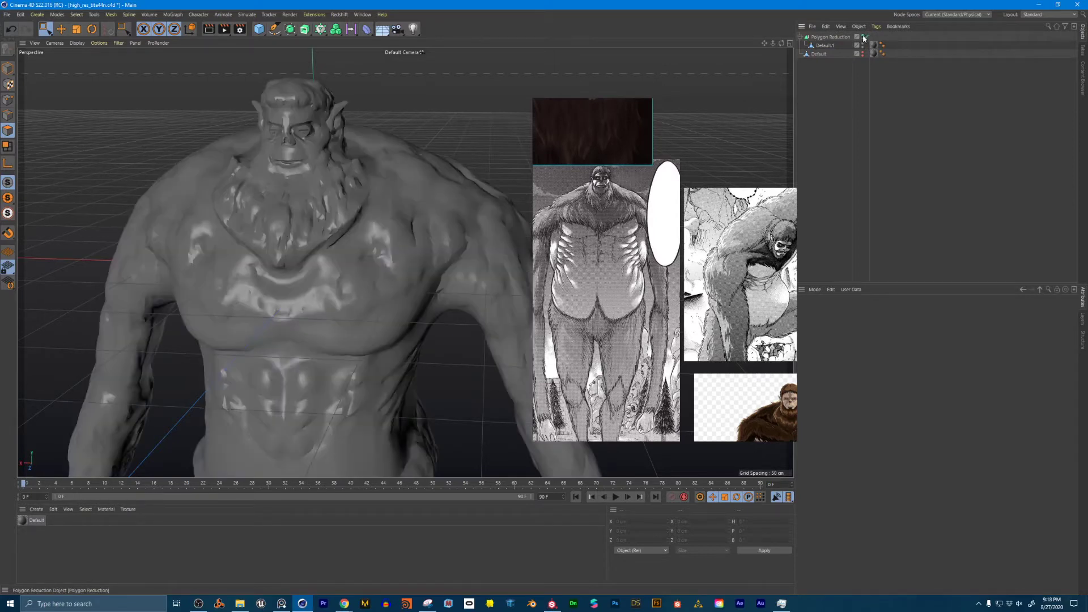
{"action": "left_click", "coordinate": [863, 36]}
{"action": "left_click", "coordinate": [863, 36]}
{"action": "left_click", "coordinate": [866, 36]}
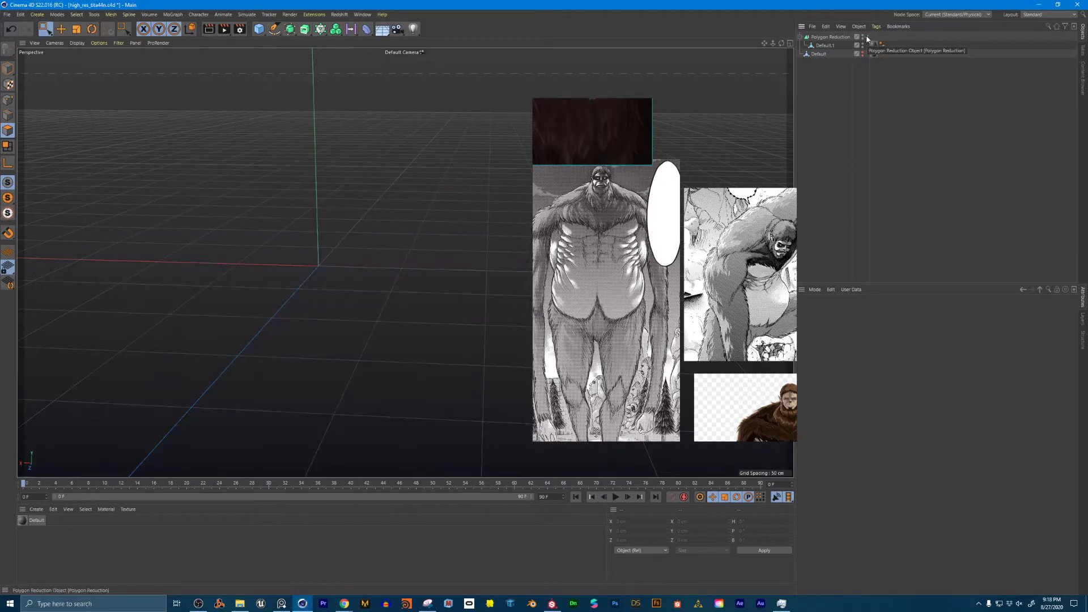
Re-enable the Polygon Reduction generator on the duplicated titan mesh
{"action": "left_click", "coordinate": [866, 36]}
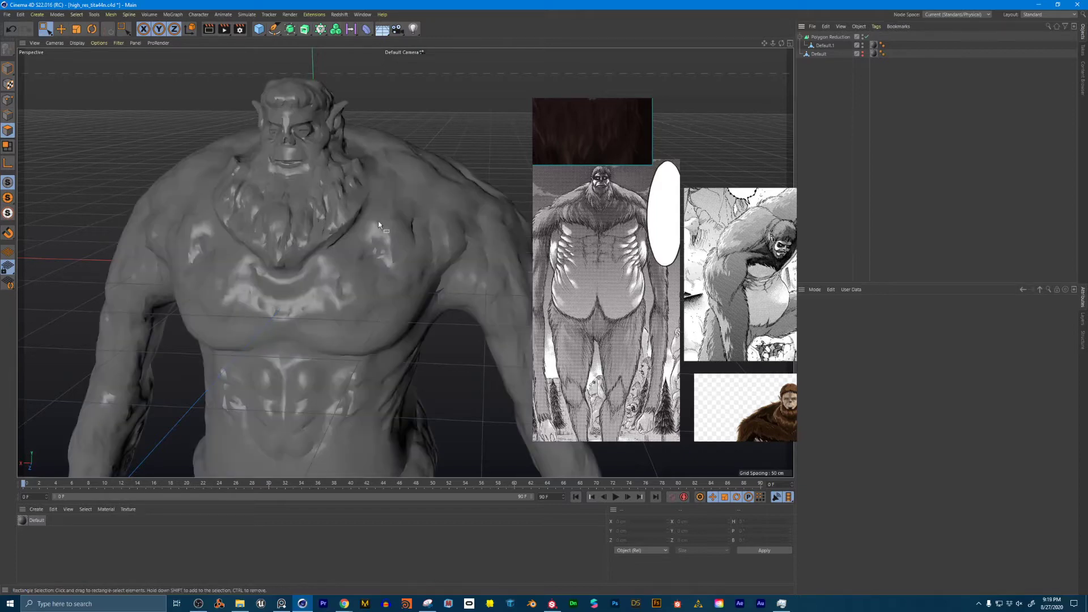
Try a Polygon Reduction strength of 99% and inspect the shaded titan for lost detail
{"action": "left_click", "coordinate": [831, 37]}
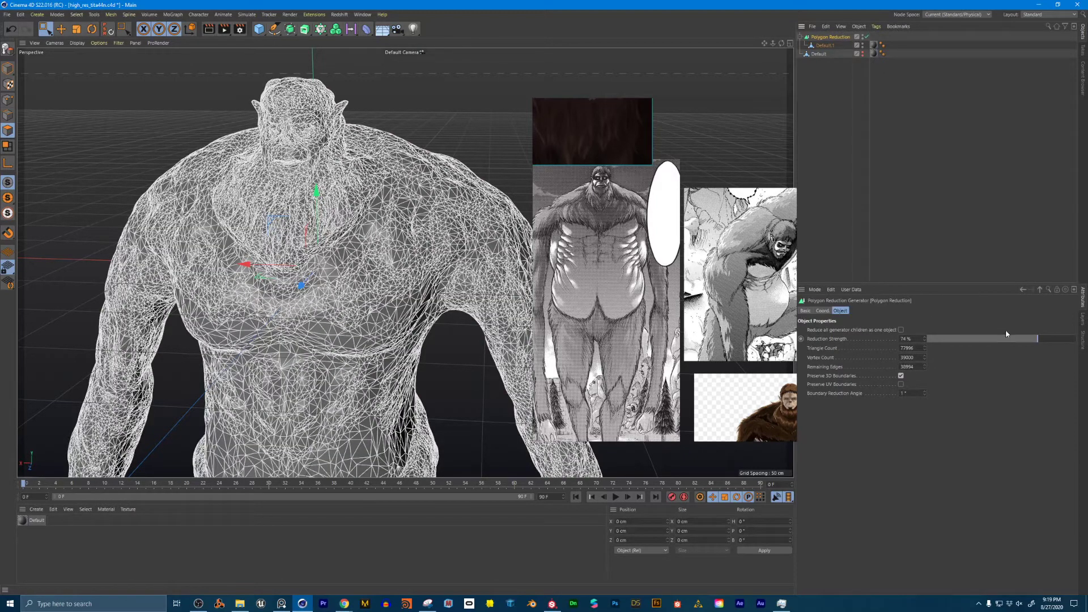
{"action": "left_click_drag", "start_coordinate": [1018, 341], "coordinate": [1076, 344]}
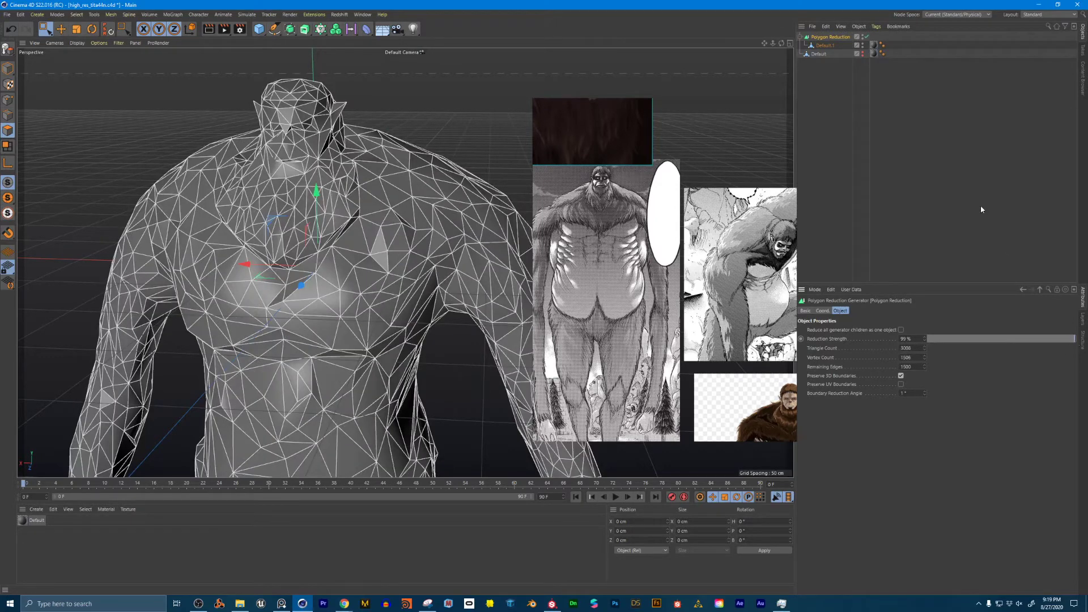
{"action": "left_click", "coordinate": [831, 95]}
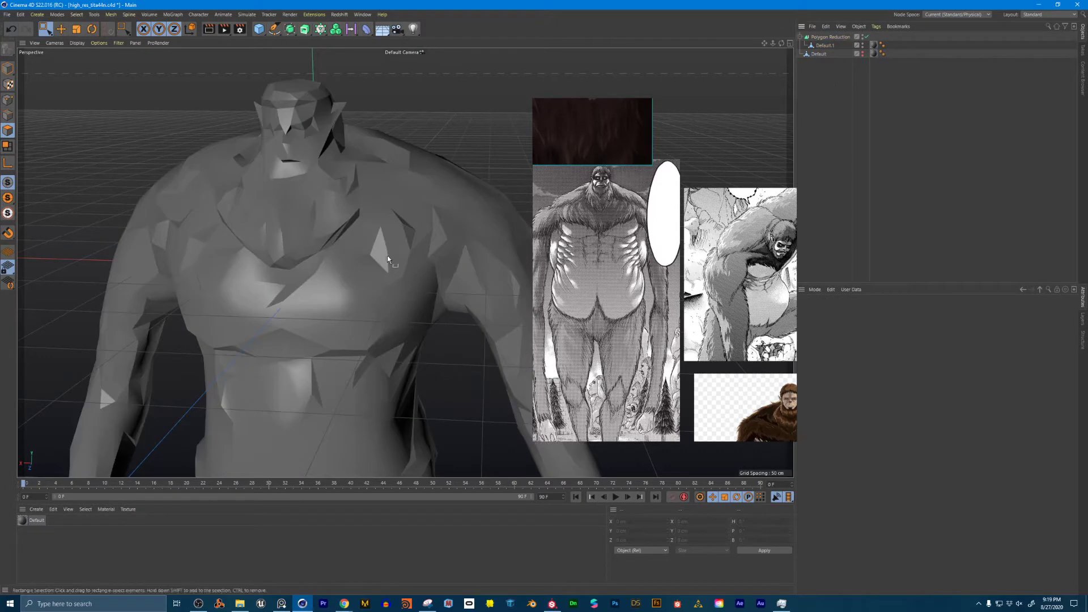
{"action": "right_click_drag", "start_coordinate": [388, 232], "coordinate": [290, 246], "text": "alt"}
{"action": "mouse_move", "coordinate": [289, 247]}
{"action": "left_mouse_down", "text": "alt"}
{"action": "mouse_move", "coordinate": [434, 253]}
{"action": "mouse_move", "coordinate": [175, 250]}
{"action": "mouse_move", "coordinate": [302, 254]}
{"action": "left_mouse_up", "text": "alt"}
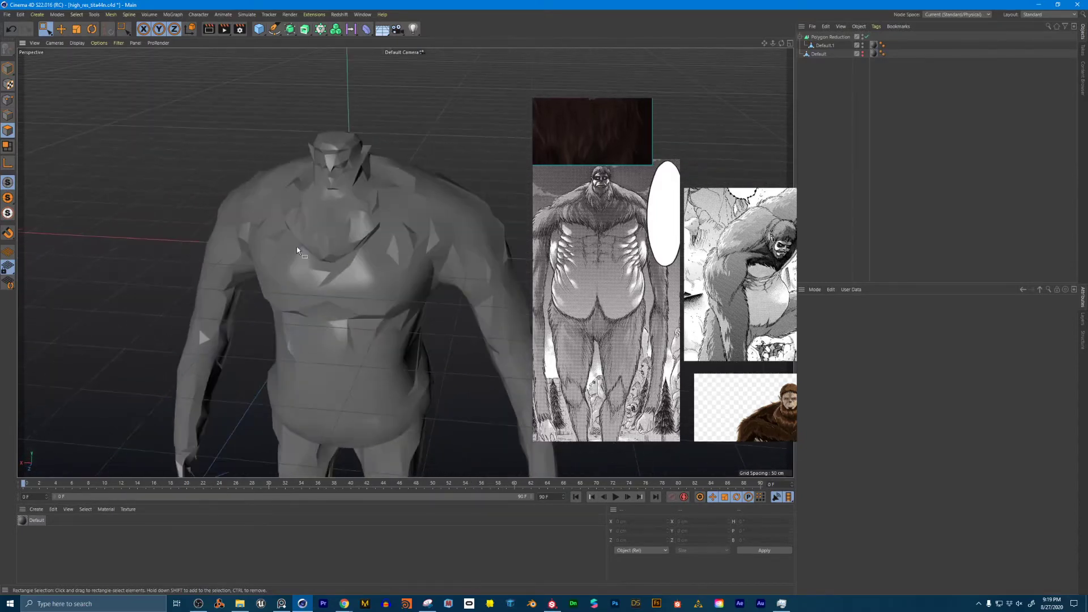
Set the Polygon Reduction strength to 76% and check the shaded titan's detail
{"action": "left_click", "coordinate": [828, 36]}
{"action": "mouse_move", "coordinate": [1071, 340]}
{"action": "left_mouse_down"}
{"action": "mouse_move", "coordinate": [1041, 342]}
{"action": "mouse_move", "coordinate": [1057, 342]}
{"action": "left_mouse_up"}
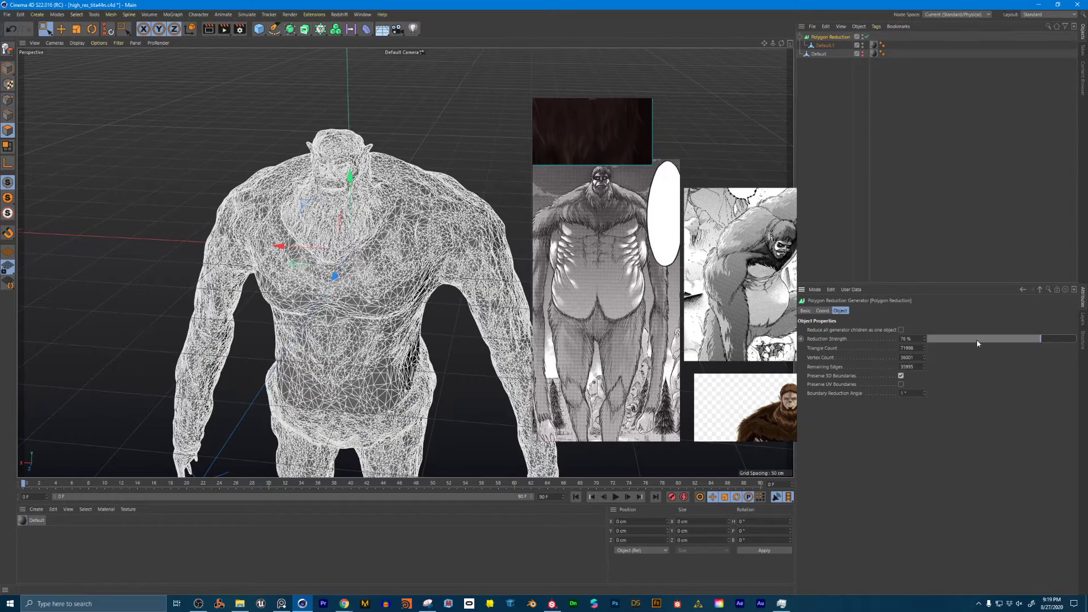
{"action": "left_click", "coordinate": [719, 109]}
{"action": "mouse_move", "coordinate": [405, 262]}
{"action": "left_mouse_down", "text": "alt"}
{"action": "mouse_move", "coordinate": [245, 228]}
{"action": "mouse_move", "coordinate": [263, 200]}
{"action": "mouse_move", "coordinate": [150, 178]}
{"action": "mouse_move", "coordinate": [97, 187]}
{"action": "mouse_move", "coordinate": [243, 193]}
{"action": "mouse_move", "coordinate": [136, 192]}
{"action": "mouse_move", "coordinate": [278, 182]}
{"action": "left_mouse_up", "text": "alt"}
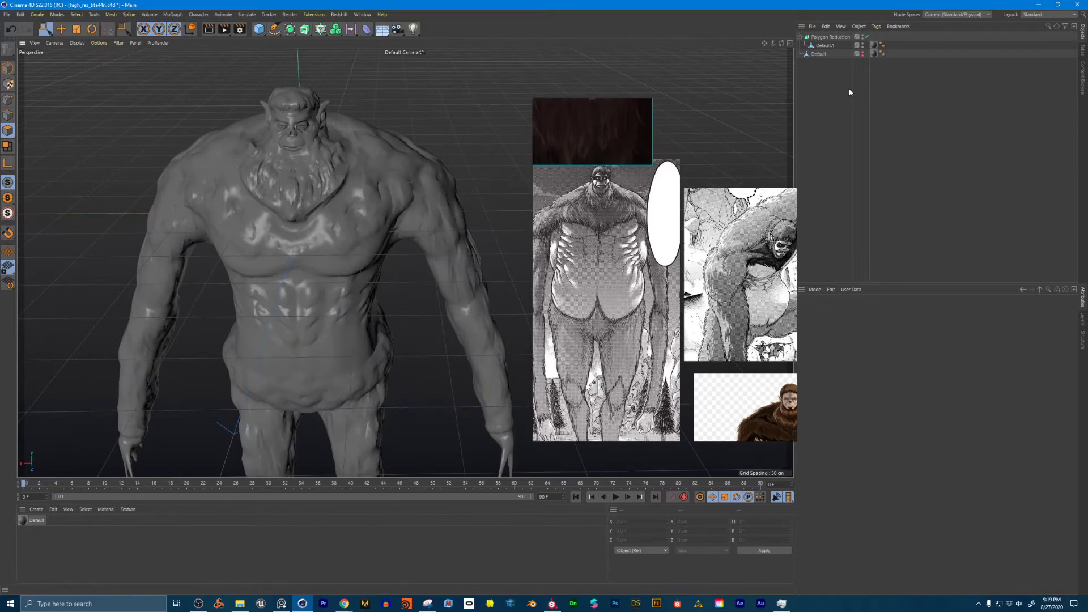
Bake the Polygon Reduction with Current State to Object and move the resulting mesh out of its null to the top of the hierarchy
{"action": "left_click", "coordinate": [822, 39]}
{"action": "right_click", "coordinate": [823, 37]}
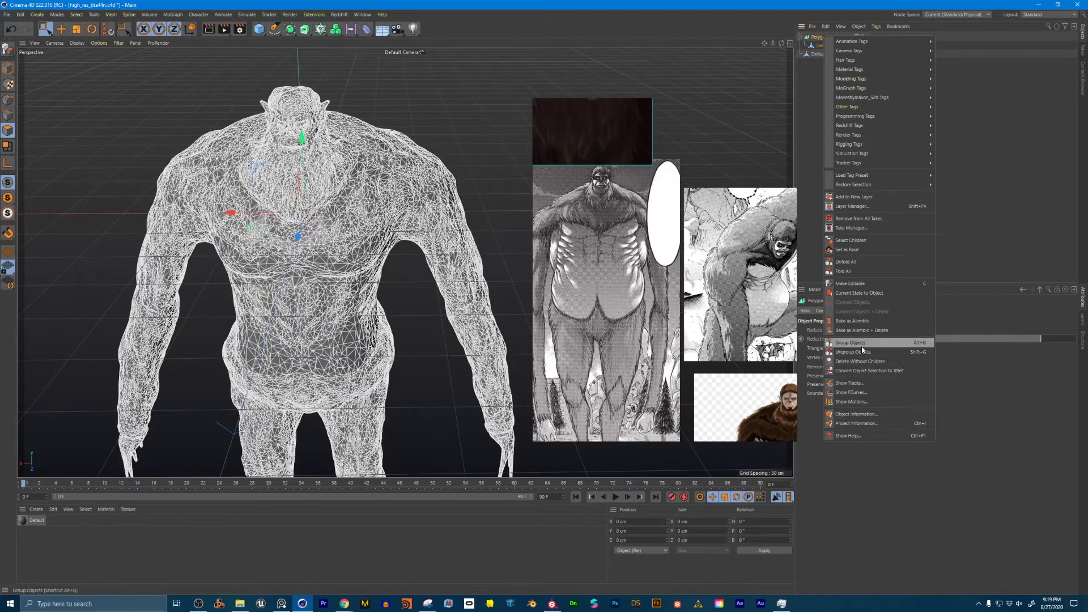
{"action": "left_click", "coordinate": [865, 295]}
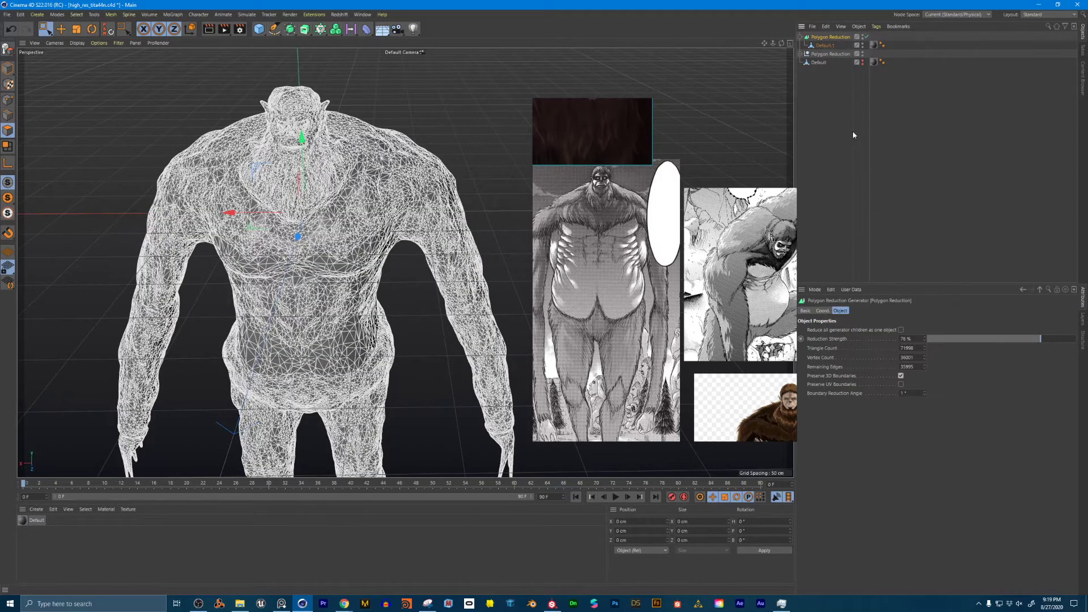
{"action": "left_click", "coordinate": [801, 53]}
{"action": "left_click", "coordinate": [801, 54]}
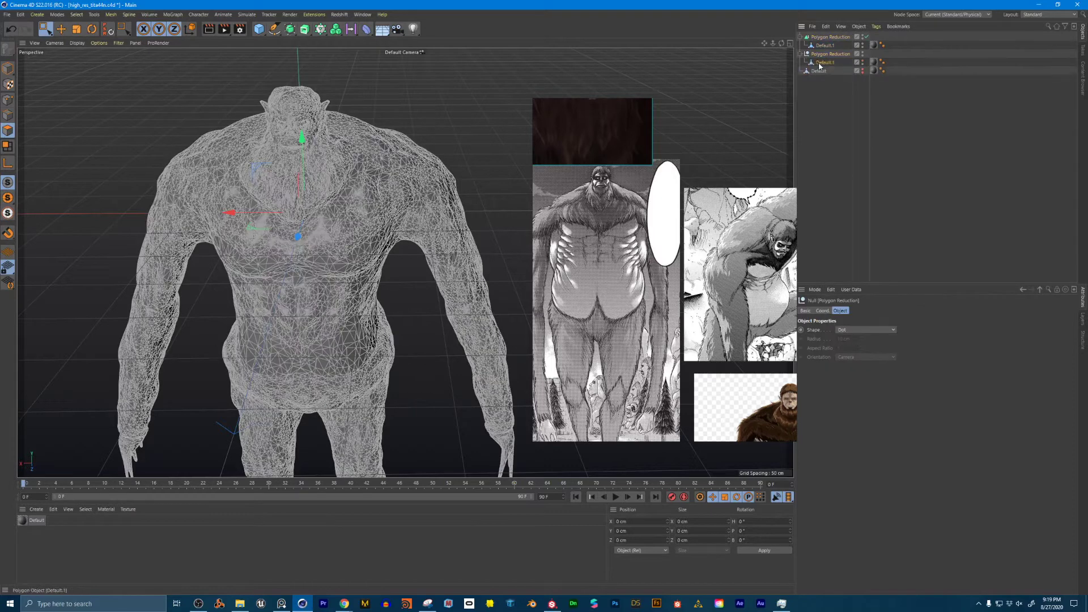
{"action": "left_click_drag", "start_coordinate": [822, 62], "coordinate": [825, 34]}
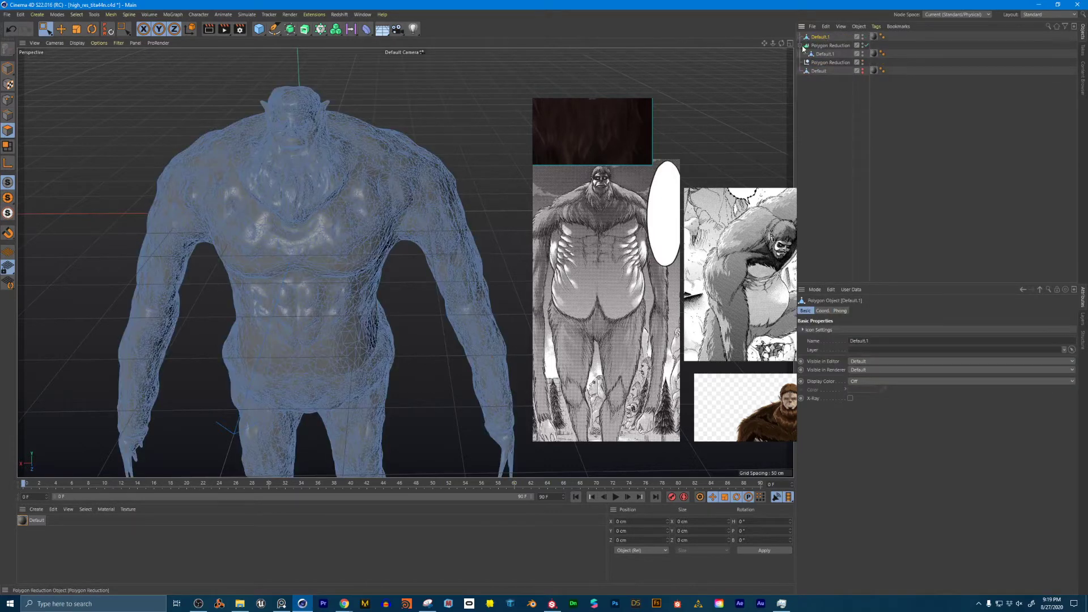
Collapse the Polygon Reduction generator and hide both it and the leftover null, leaving only the baked titan mesh displayed
{"action": "left_click", "coordinate": [802, 45]}
{"action": "double_click", "coordinate": [863, 52]}
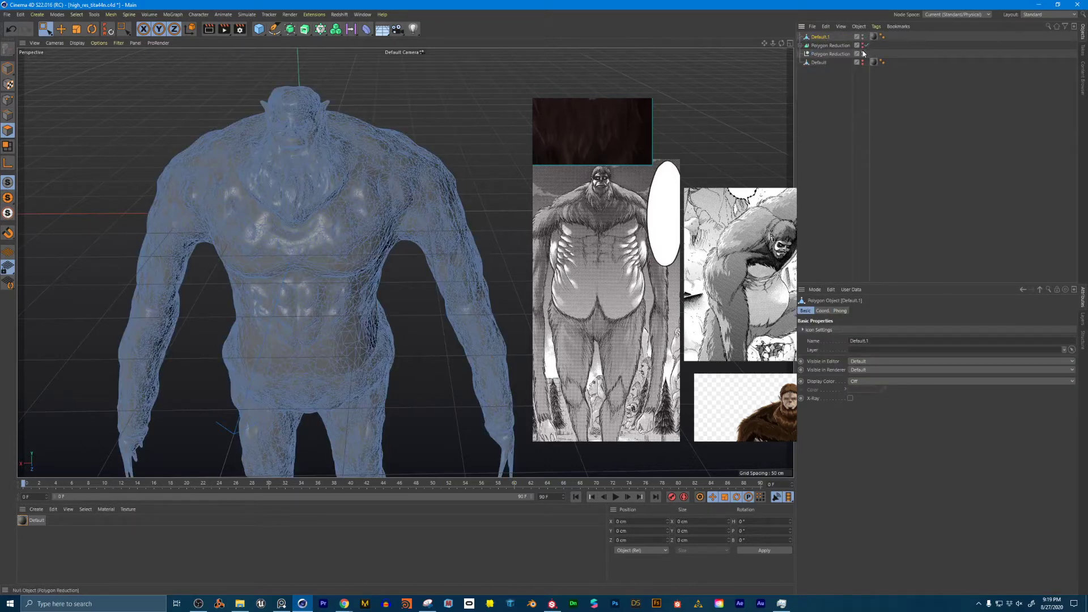
{"action": "double_click", "coordinate": [863, 56]}
{"action": "left_click", "coordinate": [838, 113]}
{"action": "left_click_drag", "start_coordinate": [305, 161], "coordinate": [337, 154], "text": "alt"}
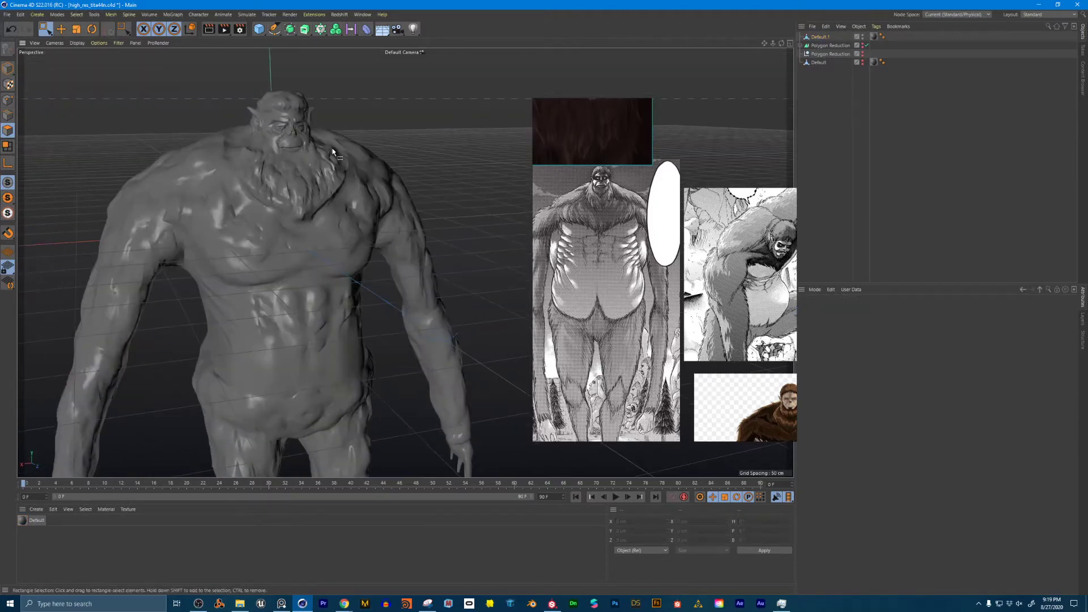
Set the Phong angle of the baked titan mesh to 120° and check the smoothed shading
{"action": "left_click", "coordinate": [882, 36]}
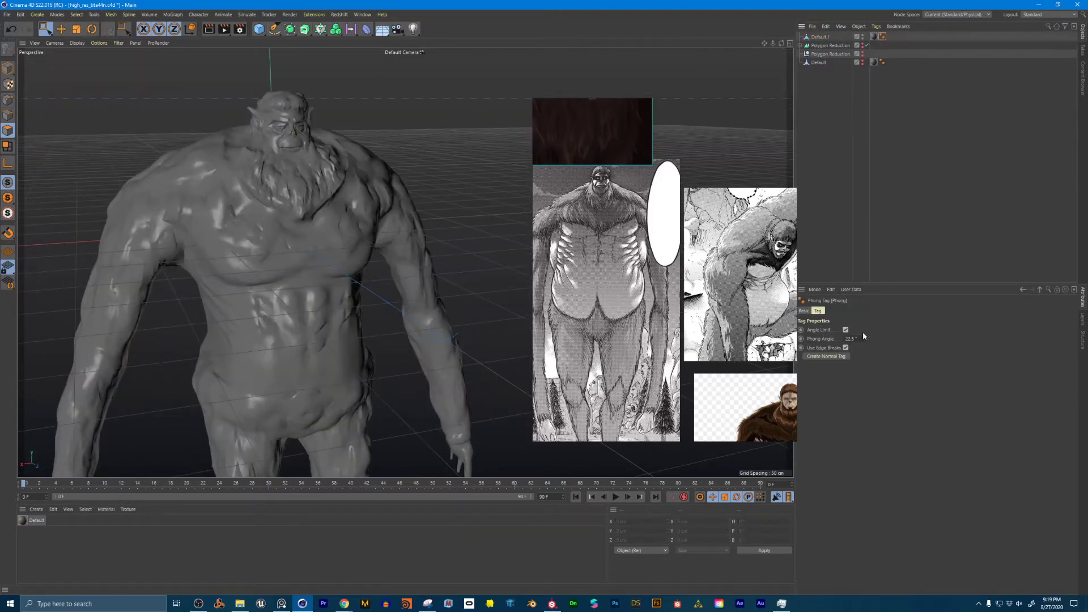
{"action": "left_click_drag", "start_coordinate": [869, 339], "coordinate": [870, 283]}
{"action": "left_click_drag", "start_coordinate": [473, 308], "coordinate": [308, 163], "text": "alt"}
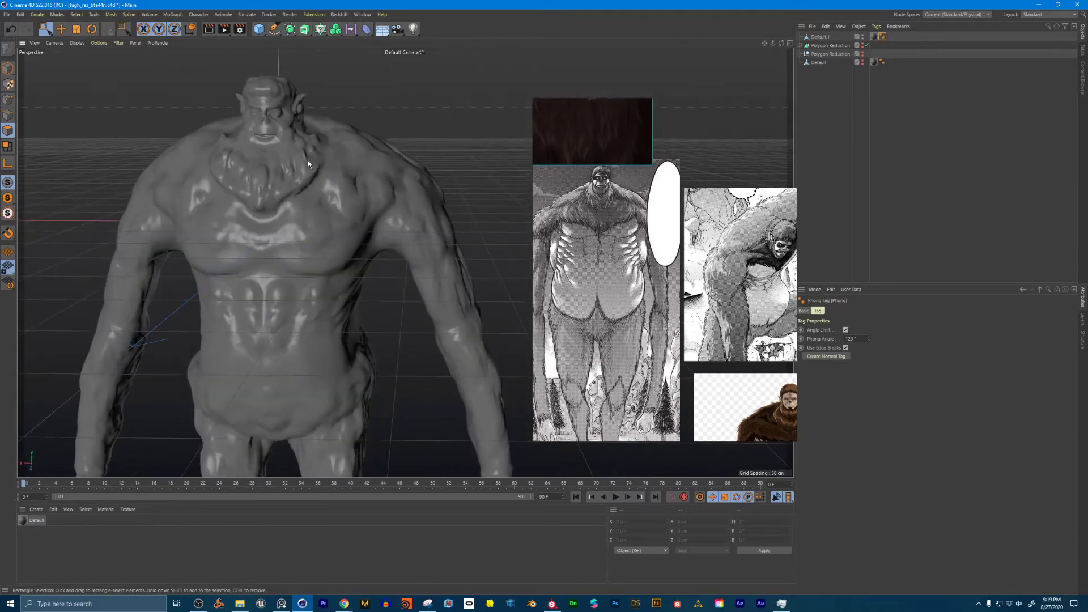
Select all polygons of the baked titan mesh to examine its polygon count and triangle topology, then deselect the object and view the whole body
{"action": "left_click", "coordinate": [165, 183]}
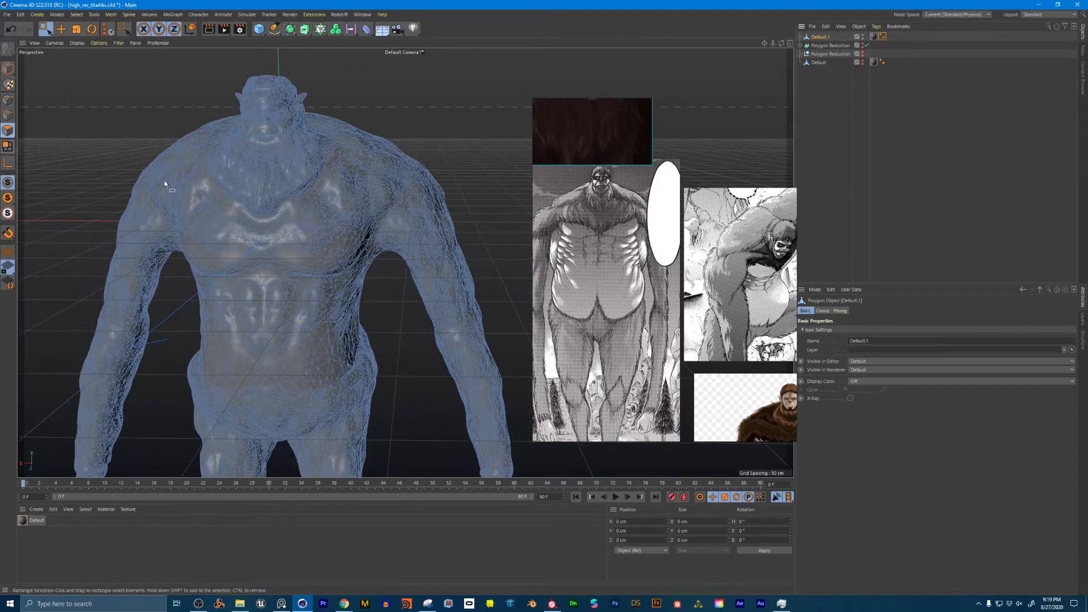
{"action": "key", "text": "ctrl+a"}
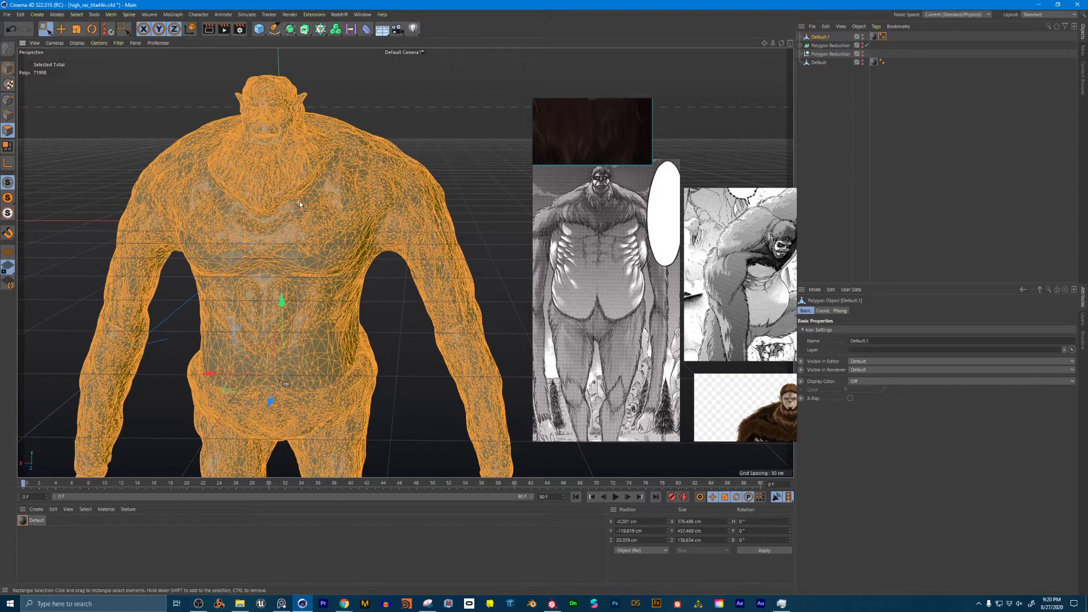
{"action": "left_click_drag", "start_coordinate": [438, 126], "coordinate": [414, 127], "text": "alt"}
{"action": "scroll", "coordinate": [320, 127], "scroll_direction": "up", "scroll_amount": 5}
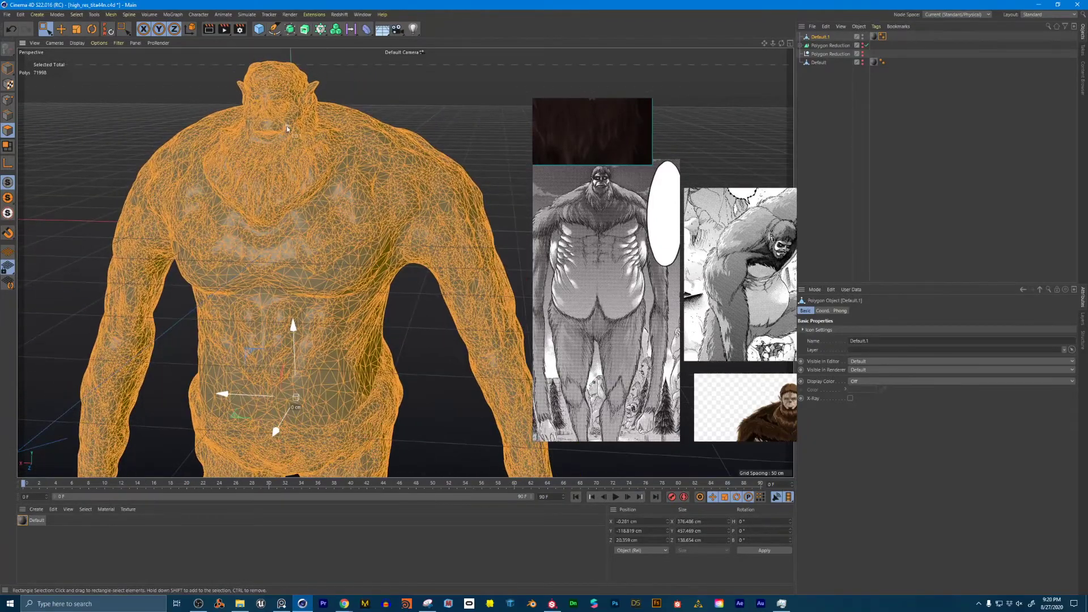
{"action": "scroll", "coordinate": [350, 97], "scroll_direction": "down", "scroll_amount": 5}
{"action": "left_click_drag", "start_coordinate": [350, 97], "coordinate": [323, 146], "text": "alt"}
{"action": "left_click", "coordinate": [845, 79]}
{"action": "right_click_drag", "start_coordinate": [323, 147], "coordinate": [204, 158], "text": "alt"}
{"action": "left_click_drag", "start_coordinate": [204, 158], "coordinate": [240, 141], "text": "alt"}
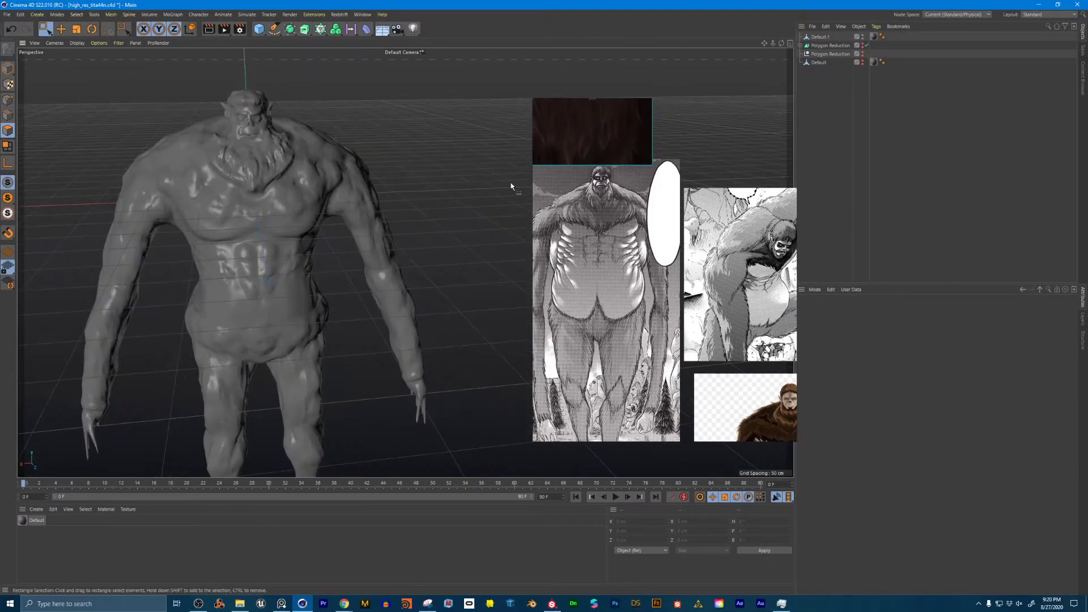
Shrink the reference image board and move it clear of the titan, then view the model from several angles
{"action": "right_click_drag", "start_coordinate": [591, 205], "coordinate": [487, 218]}
{"action": "scroll", "coordinate": [487, 219], "scroll_direction": "down", "scroll_amount": 3}
{"action": "left_click_drag", "start_coordinate": [591, 160], "coordinate": [162, 504]}
{"action": "mouse_move", "coordinate": [318, 146]}
{"action": "right_mouse_down", "text": "alt"}
{"action": "mouse_move", "coordinate": [346, 153]}
{"action": "mouse_move", "coordinate": [300, 150]}
{"action": "right_mouse_up", "text": "alt"}
{"action": "middle_click_drag", "start_coordinate": [301, 150], "coordinate": [430, 165], "text": "alt"}
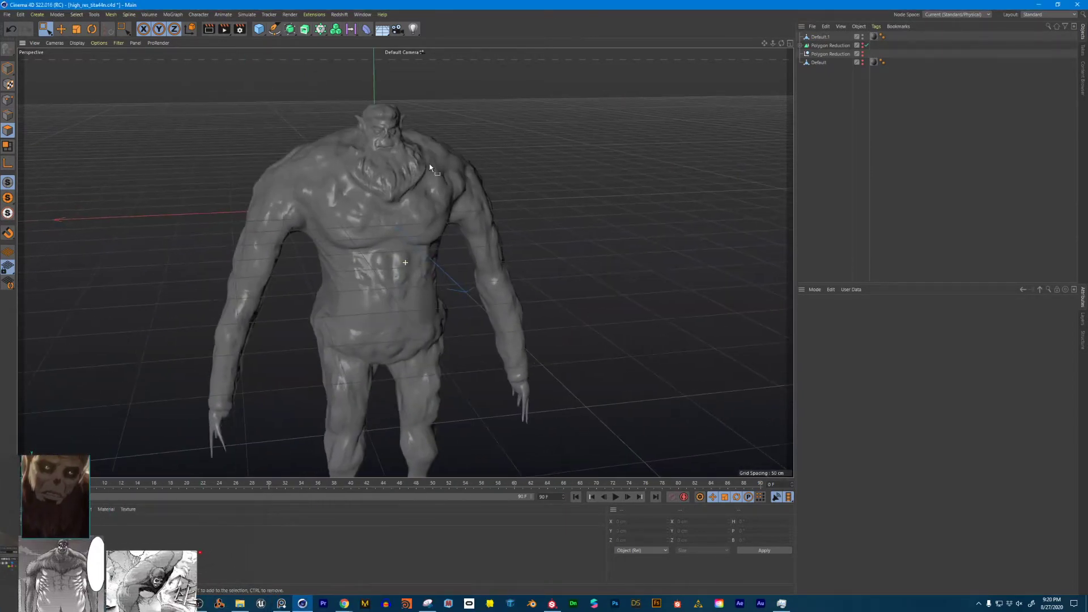
{"action": "left_click_drag", "start_coordinate": [430, 165], "coordinate": [418, 180], "text": "alt"}
{"action": "right_click_drag", "start_coordinate": [418, 180], "coordinate": [454, 163], "text": "alt"}
{"action": "middle_click_drag", "start_coordinate": [454, 163], "coordinate": [398, 156], "text": "alt"}
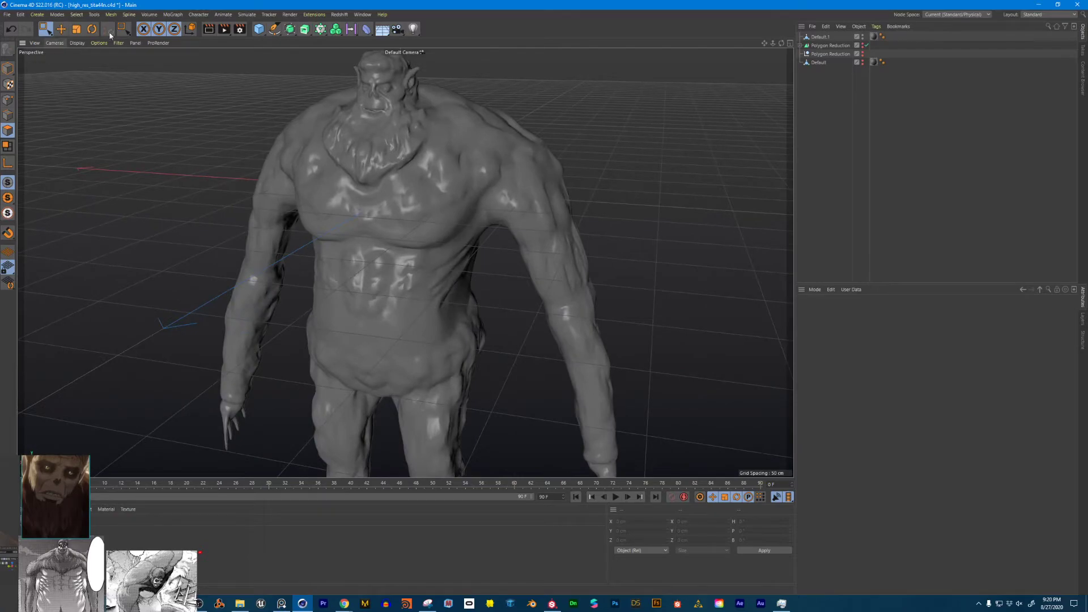
Display the viewport as shaded with wireframe lines and examine the triangles on the titan's torso and head
{"action": "left_click", "coordinate": [77, 42]}
{"action": "left_click", "coordinate": [87, 66]}
{"action": "scroll", "coordinate": [494, 154], "scroll_direction": "up", "scroll_amount": 3}
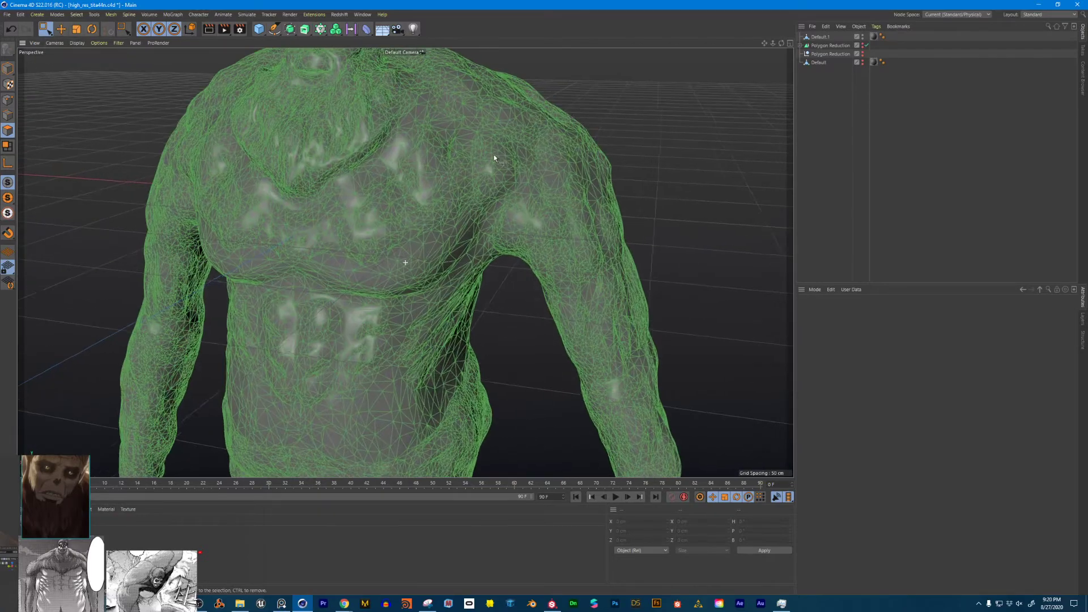
{"action": "left_click_drag", "start_coordinate": [467, 153], "coordinate": [418, 165], "text": "alt"}
{"action": "right_click_drag", "start_coordinate": [418, 165], "coordinate": [379, 157], "text": "alt"}
{"action": "middle_click_drag", "start_coordinate": [379, 157], "coordinate": [378, 177], "text": "alt"}
{"action": "left_click_drag", "start_coordinate": [377, 177], "coordinate": [326, 186], "text": "alt"}
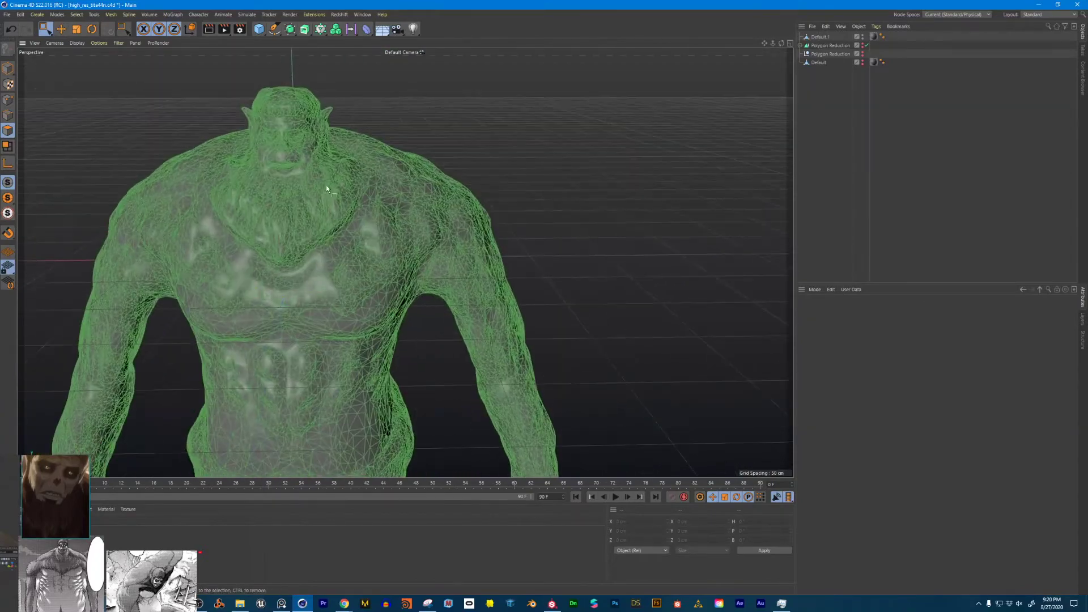
{"action": "right_click_drag", "start_coordinate": [326, 186], "coordinate": [343, 165], "text": "alt"}
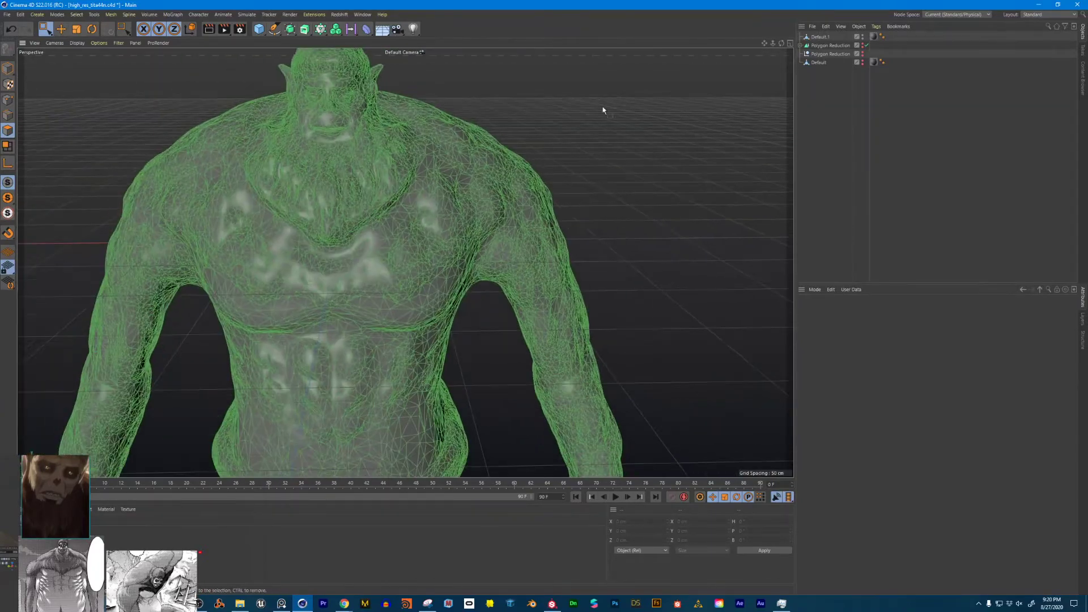
Duplicate the baked reduced mesh Default.1 and hide the original, keeping the copy Default.2 displayed
{"action": "left_click", "coordinate": [820, 37]}
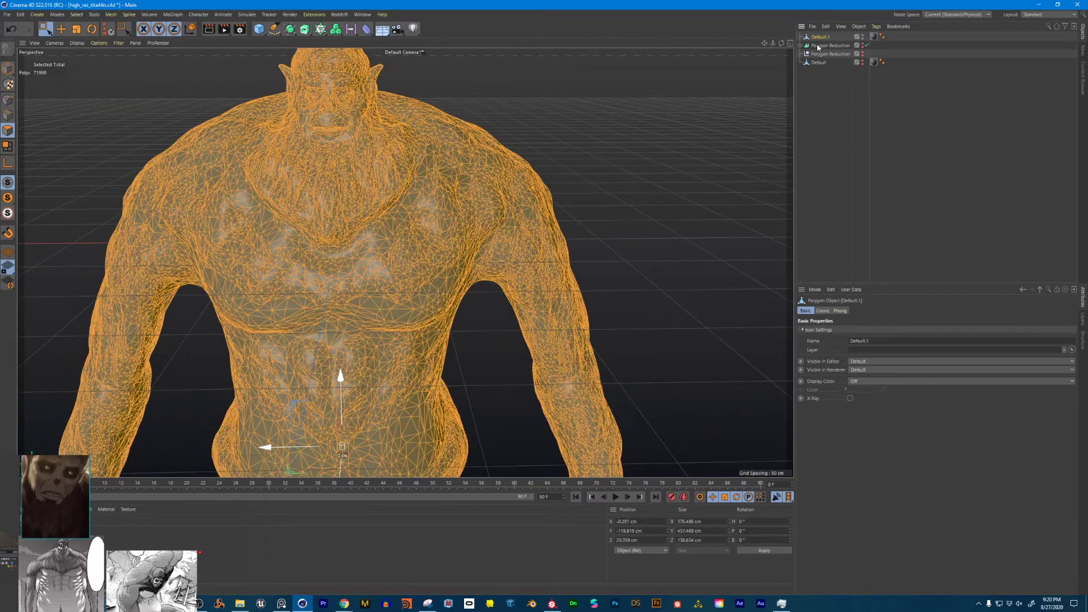
{"action": "key", "text": "ctrl+v"}
{"action": "left_click", "coordinate": [826, 46]}
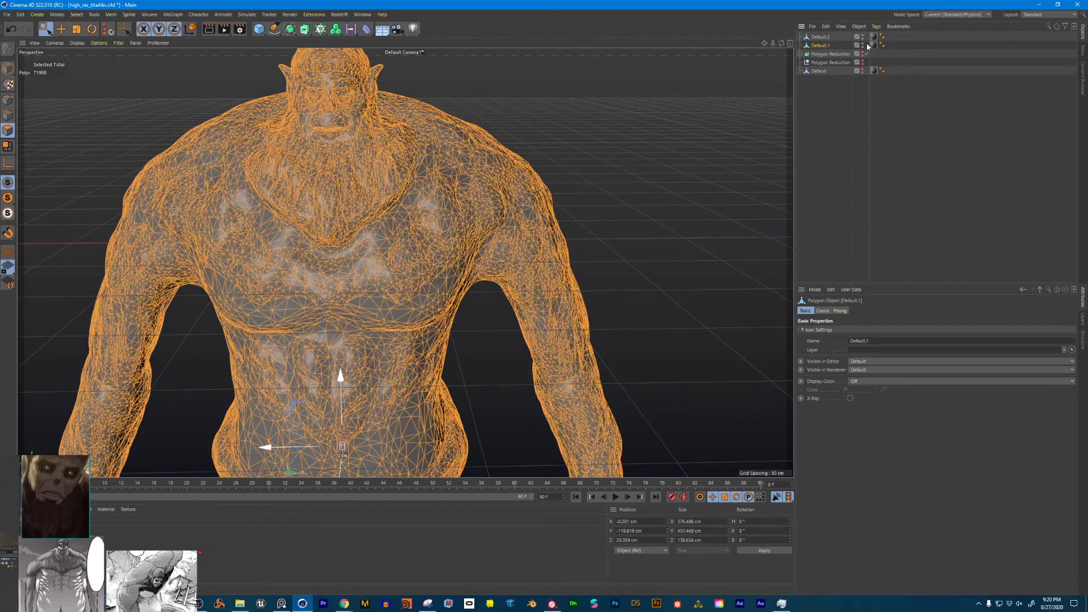
{"action": "left_click", "coordinate": [864, 44]}
{"action": "left_click", "coordinate": [864, 44]}
{"action": "left_click", "coordinate": [863, 47]}
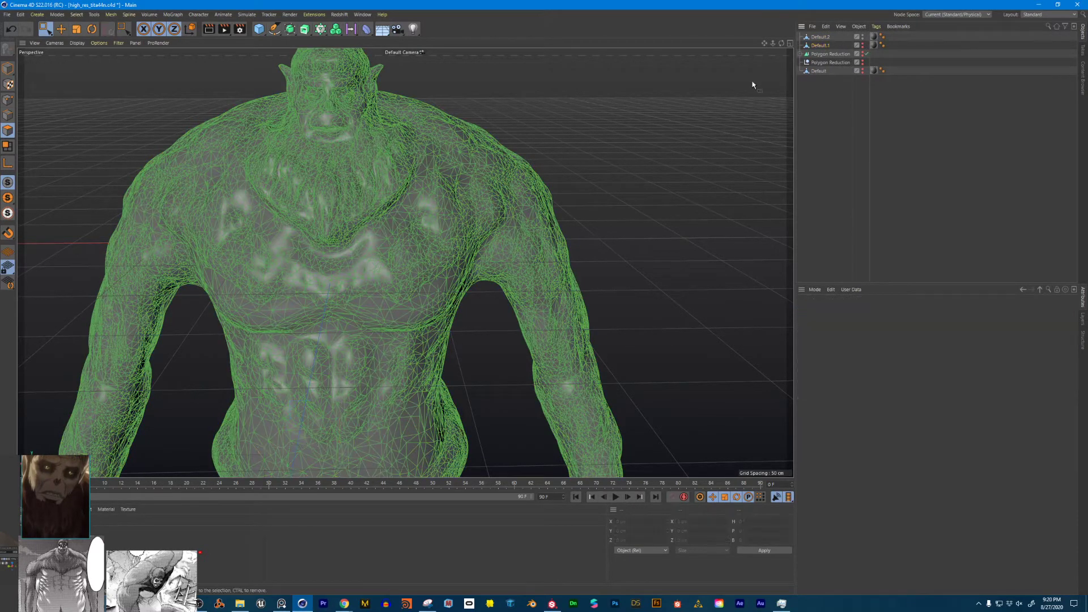
Select Default.2, open Quad Remesher 1.1 for it, and set the target quad count to 70000
{"action": "left_click", "coordinate": [469, 185]}
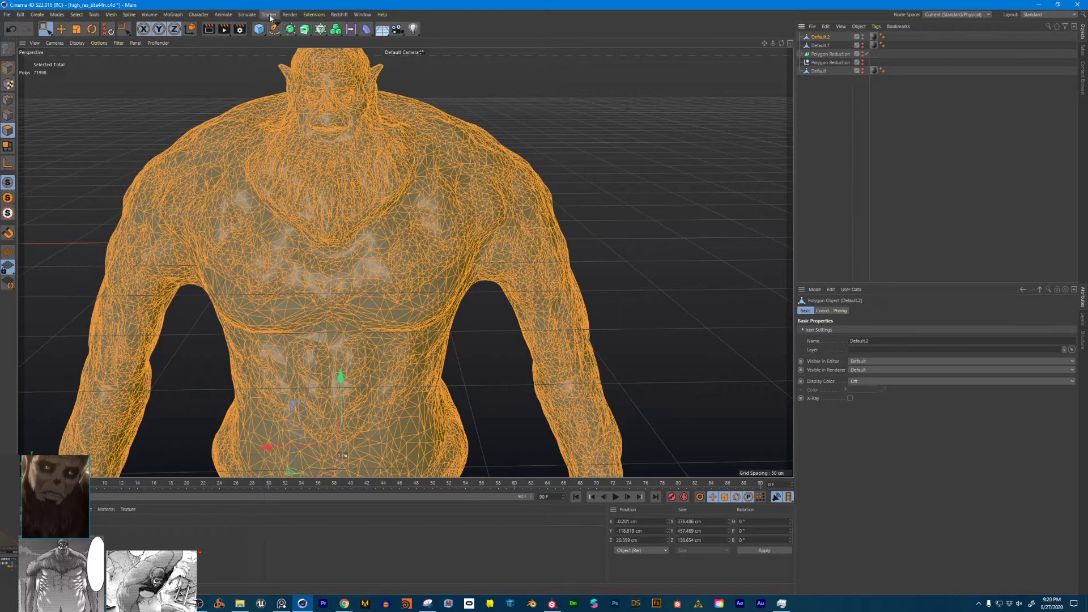
{"action": "left_click", "coordinate": [314, 14]}
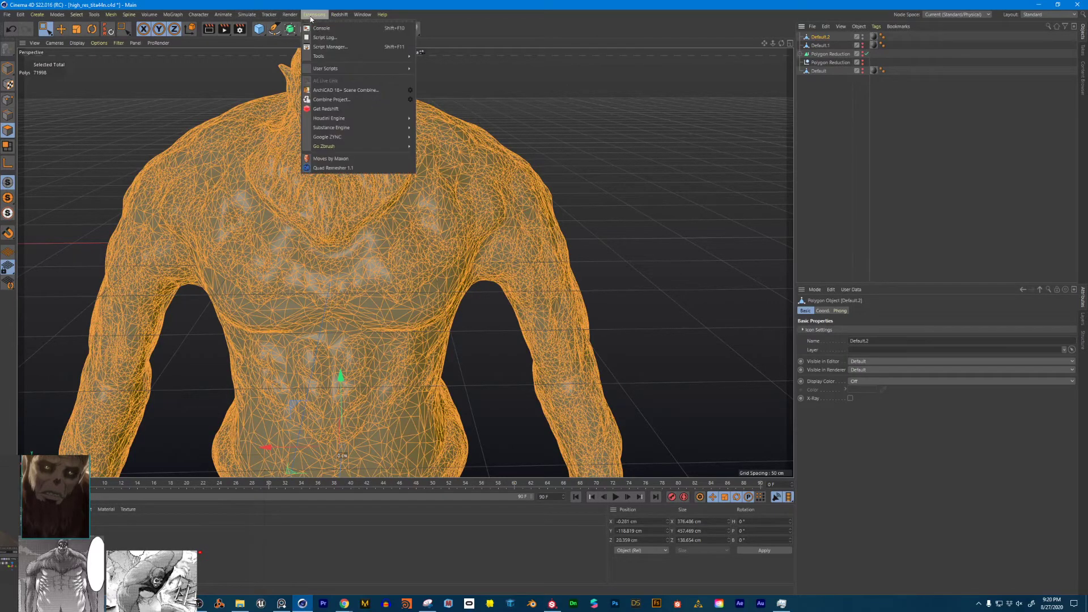
{"action": "left_click", "coordinate": [330, 168]}
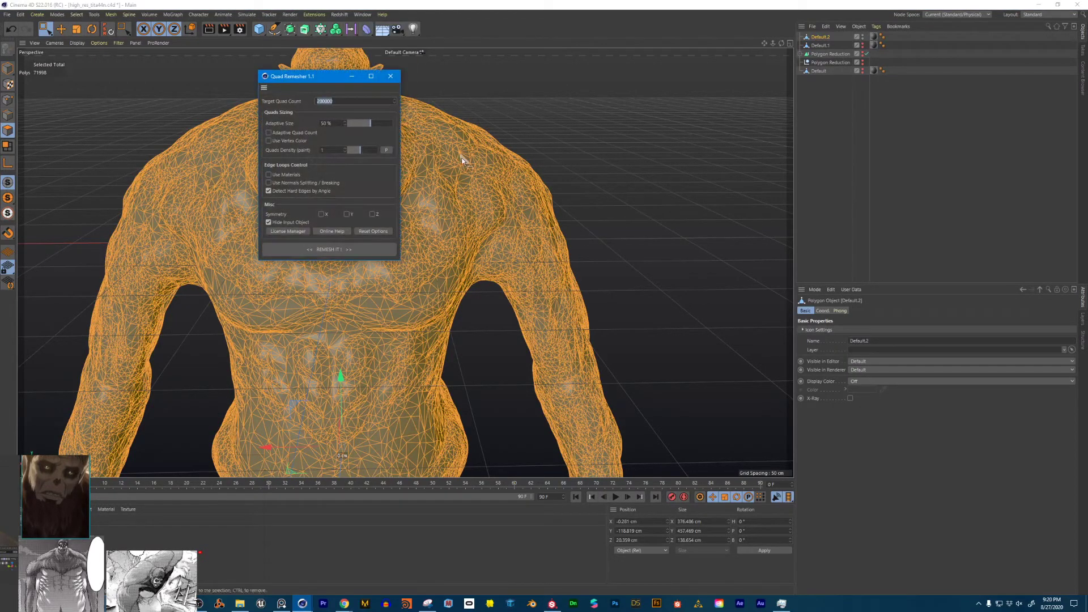
{"action": "left_click_drag", "start_coordinate": [315, 83], "coordinate": [492, 82]}
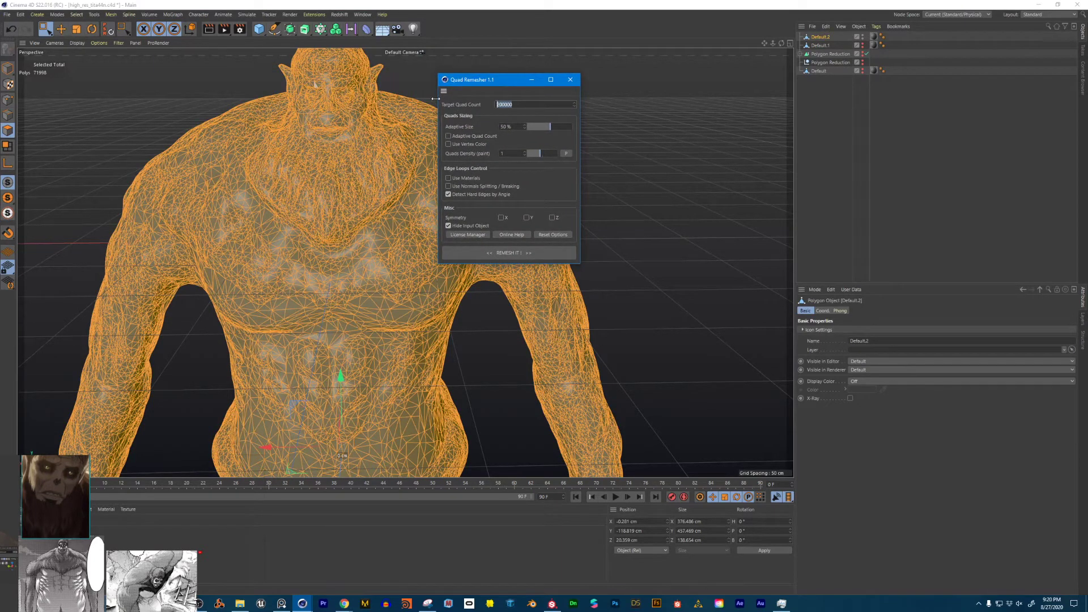
{"action": "type", "text": "70000"}
{"action": "left_click_drag", "start_coordinate": [518, 85], "coordinate": [498, 87]}
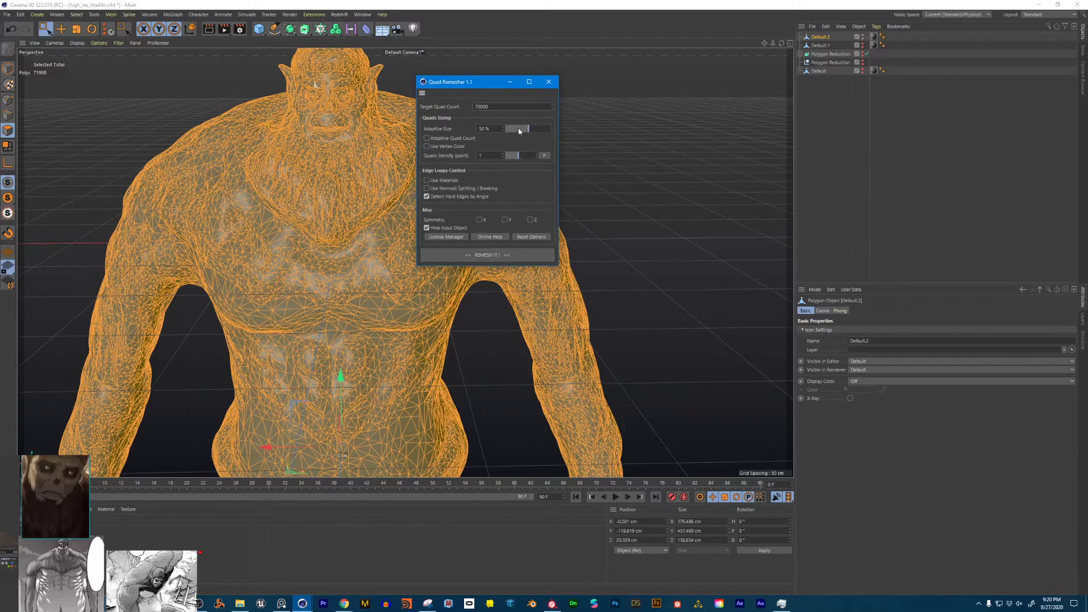
Set Quad Remesher's adaptive size to 88% and start remeshing the titan copy
{"action": "left_click_drag", "start_coordinate": [509, 133], "coordinate": [547, 133]}
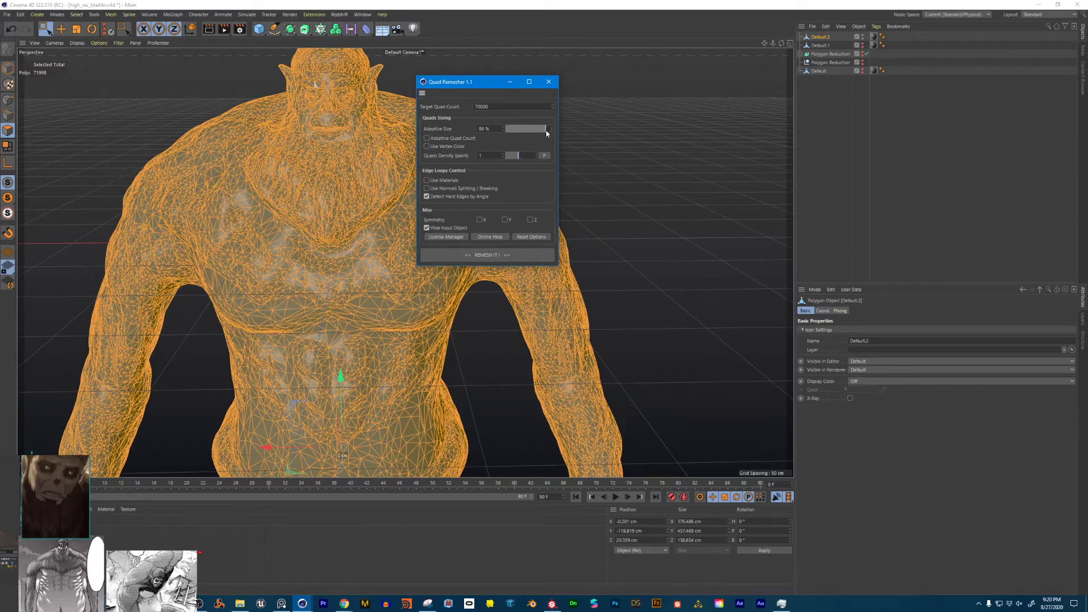
{"action": "left_click", "coordinate": [500, 255]}
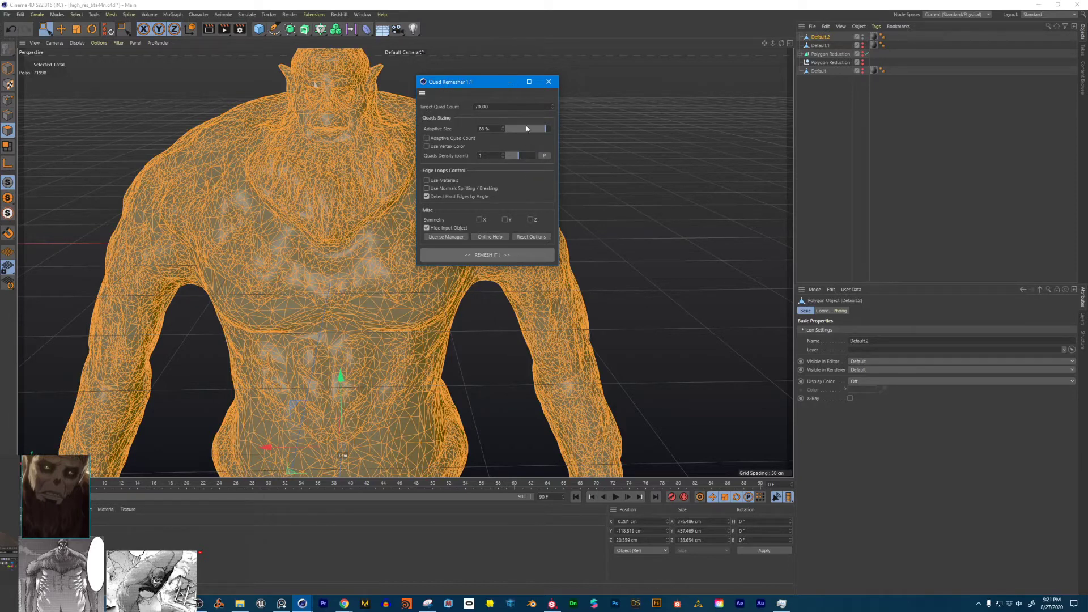
{"action": "left_click", "coordinate": [444, 258]}
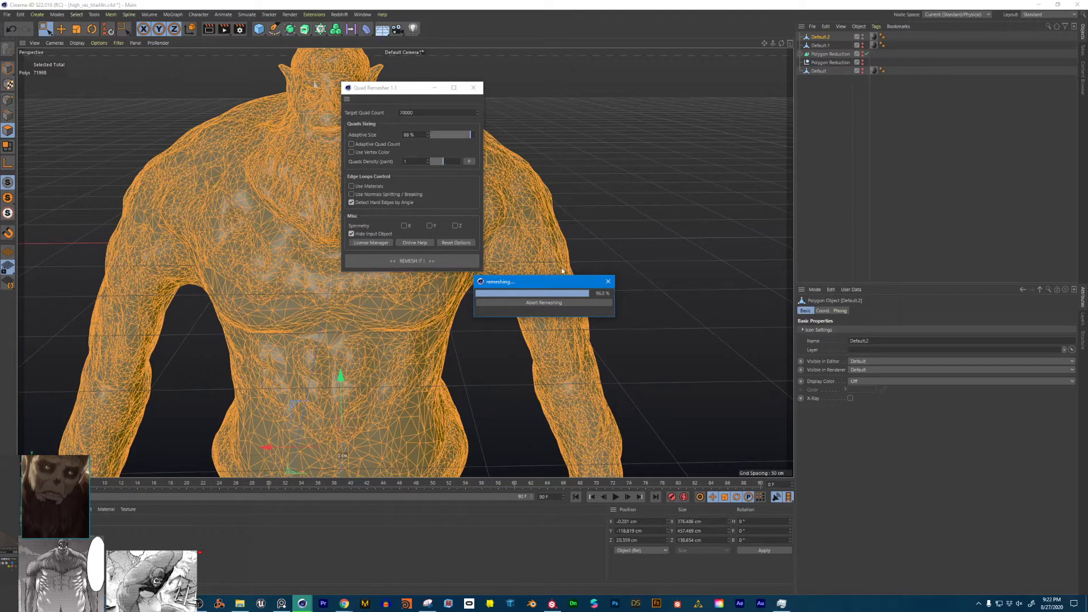
Abort the running remesh of the titan copy and reset the Quad Remesher options to their defaults
{"action": "left_click", "coordinate": [541, 303]}
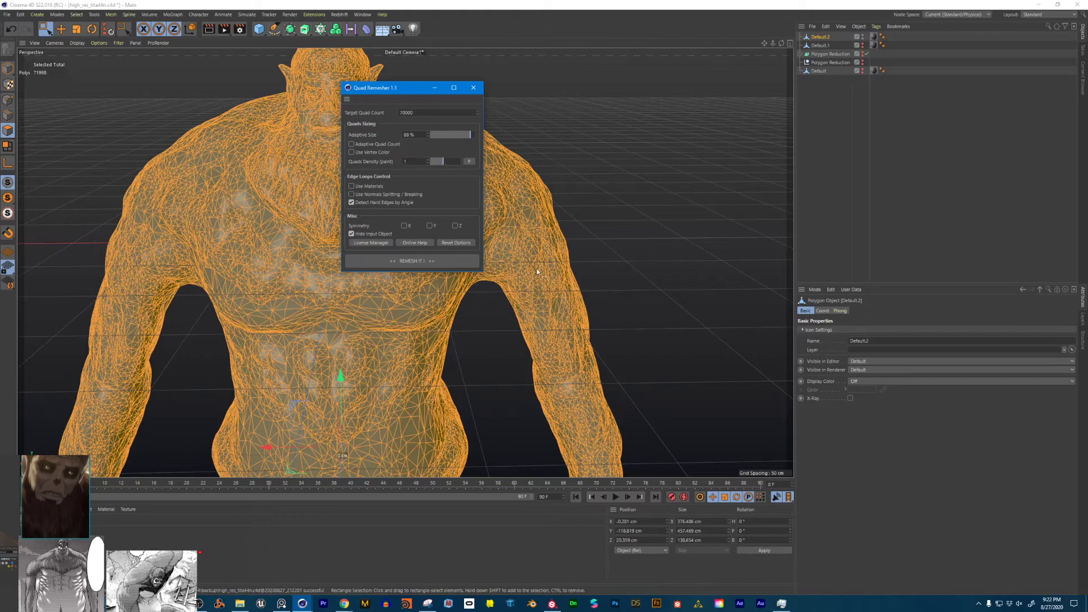
{"action": "left_click", "coordinate": [456, 244]}
Set Quad Remesher's target quad count to 25000 and start remeshing the titan copy
{"action": "double_click", "coordinate": [416, 112]}
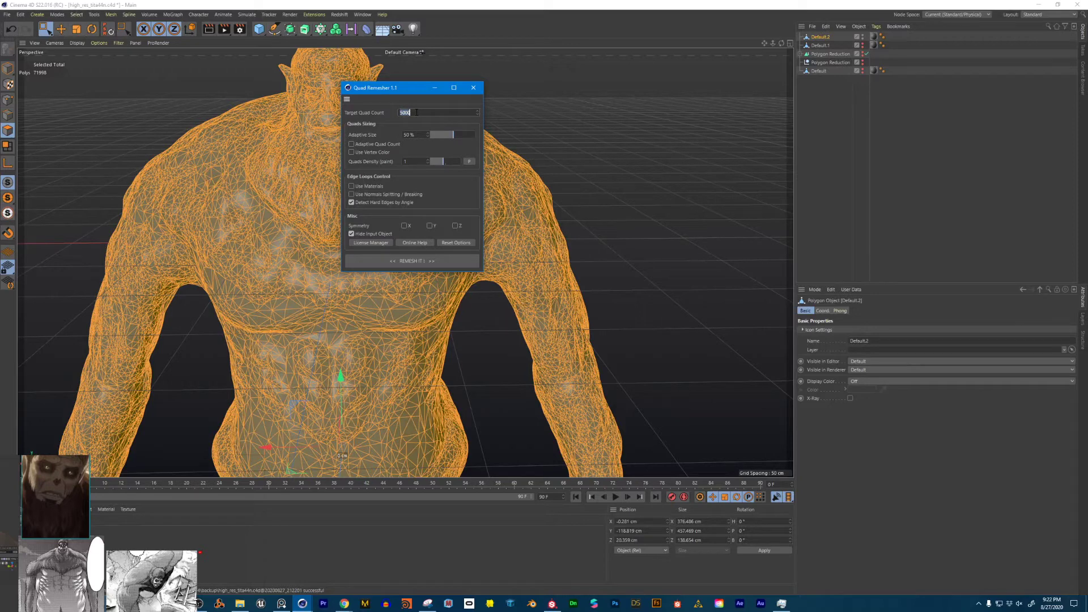
{"action": "type", "text": "12000"}
{"action": "left_click_drag", "start_coordinate": [415, 113], "coordinate": [367, 115]}
{"action": "type", "text": "25"}
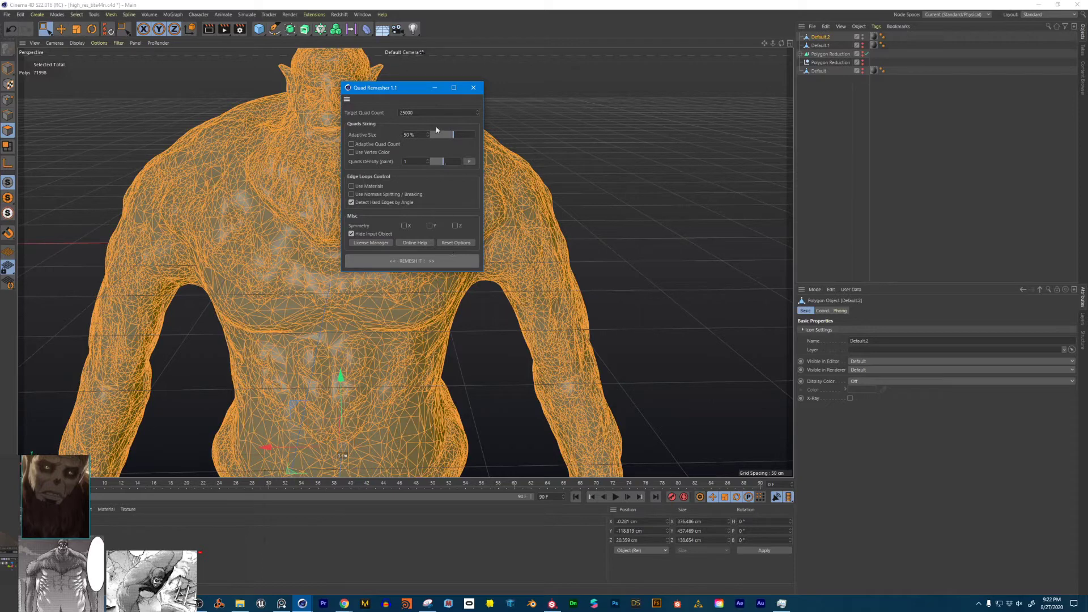
{"action": "left_click", "coordinate": [412, 261]}
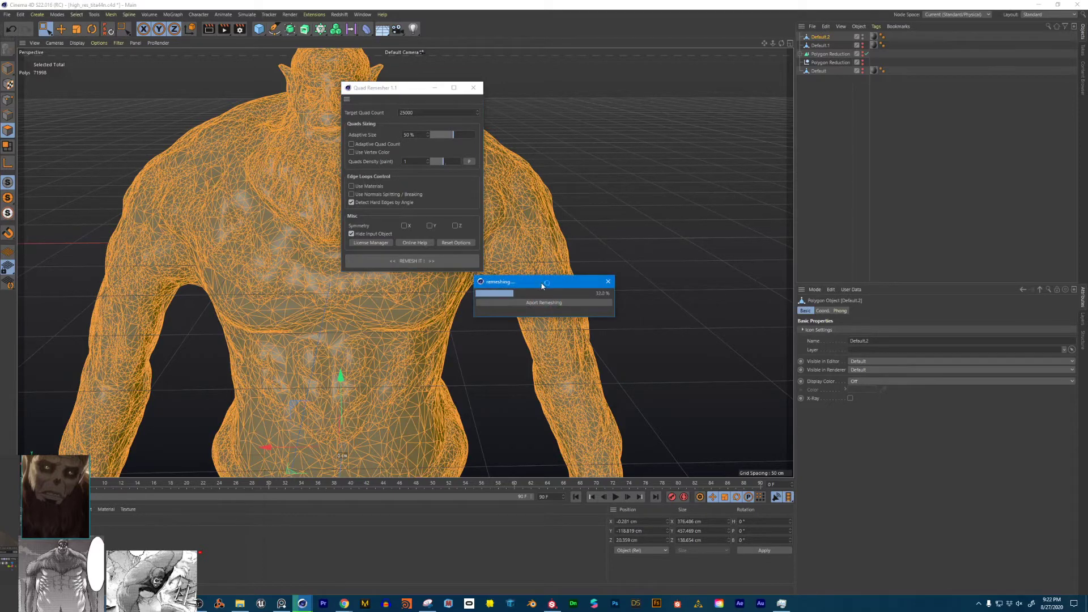
{"action": "left_click_drag", "start_coordinate": [543, 286], "coordinate": [438, 291]}
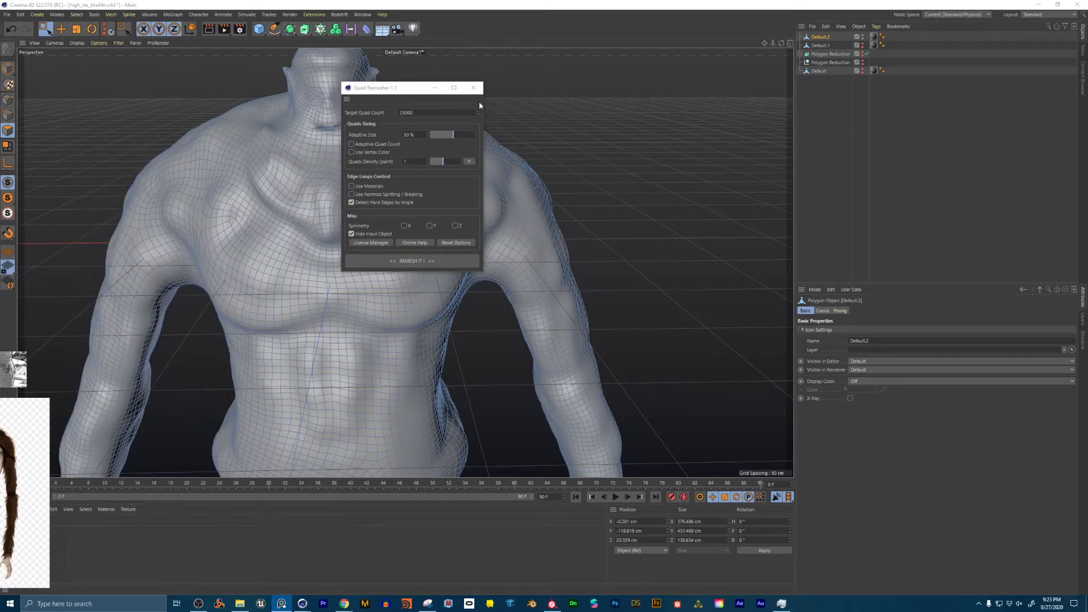
Close Quad Remesher and examine the quad topology on the remeshed titan's head, shoulders and torso
{"action": "left_click", "coordinate": [473, 88]}
{"action": "left_click_drag", "start_coordinate": [336, 191], "coordinate": [418, 192], "text": "alt"}
{"action": "right_click_drag", "start_coordinate": [418, 192], "coordinate": [294, 193], "text": "alt"}
{"action": "middle_click_drag", "start_coordinate": [294, 192], "coordinate": [370, 168], "text": "alt"}
{"action": "mouse_move", "coordinate": [371, 169]}
{"action": "left_mouse_down", "text": "alt"}
{"action": "mouse_move", "coordinate": [437, 173]}
{"action": "mouse_move", "coordinate": [335, 163]}
{"action": "mouse_move", "coordinate": [468, 200]}
{"action": "mouse_move", "coordinate": [160, 185]}
{"action": "mouse_move", "coordinate": [284, 211]}
{"action": "mouse_move", "coordinate": [344, 200]}
{"action": "mouse_move", "coordinate": [454, 142]}
{"action": "mouse_move", "coordinate": [438, 185]}
{"action": "mouse_move", "coordinate": [305, 231]}
{"action": "left_mouse_up", "text": "alt"}
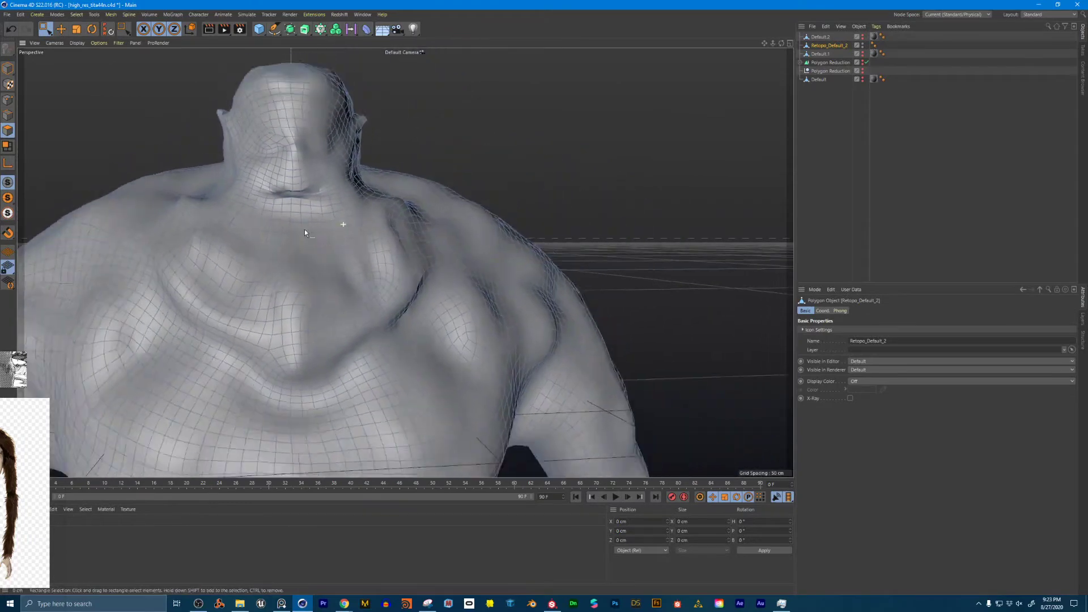
{"action": "mouse_move", "coordinate": [304, 229]}
{"action": "right_mouse_down", "text": "alt"}
{"action": "mouse_move", "coordinate": [335, 220]}
{"action": "mouse_move", "coordinate": [140, 253]}
{"action": "mouse_move", "coordinate": [197, 252]}
{"action": "right_mouse_up", "text": "alt"}
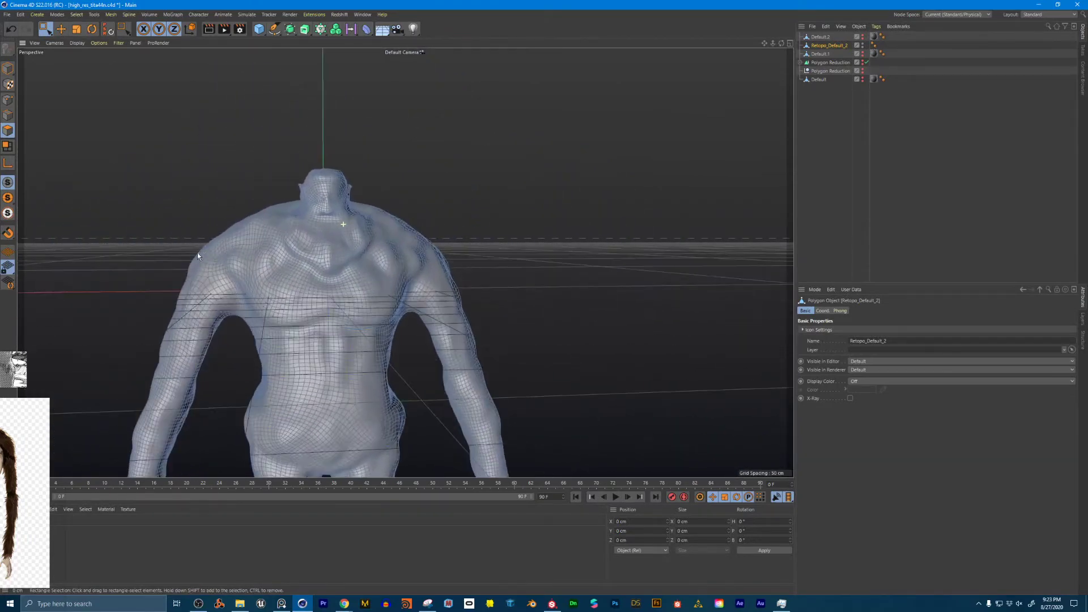
Unhide Default.2 and move it about 179 cm in the negative X direction, beside the remeshed titan
{"action": "left_click", "coordinate": [864, 36], "text": "alt"}
{"action": "left_click", "coordinate": [925, 46]}
{"action": "left_click", "coordinate": [828, 37]}
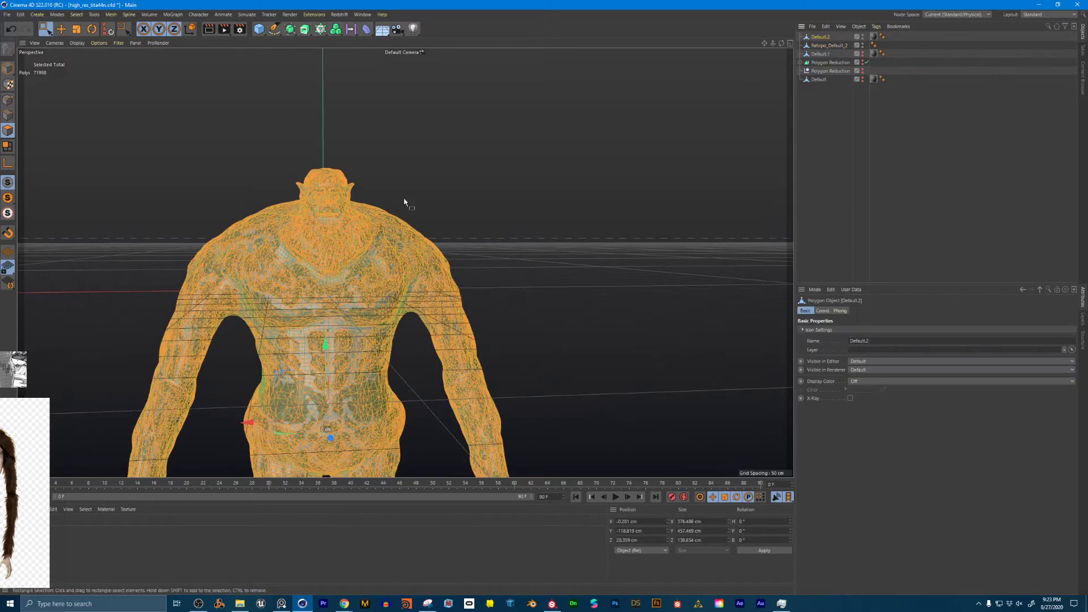
{"action": "left_click_drag", "start_coordinate": [248, 422], "coordinate": [439, 418]}
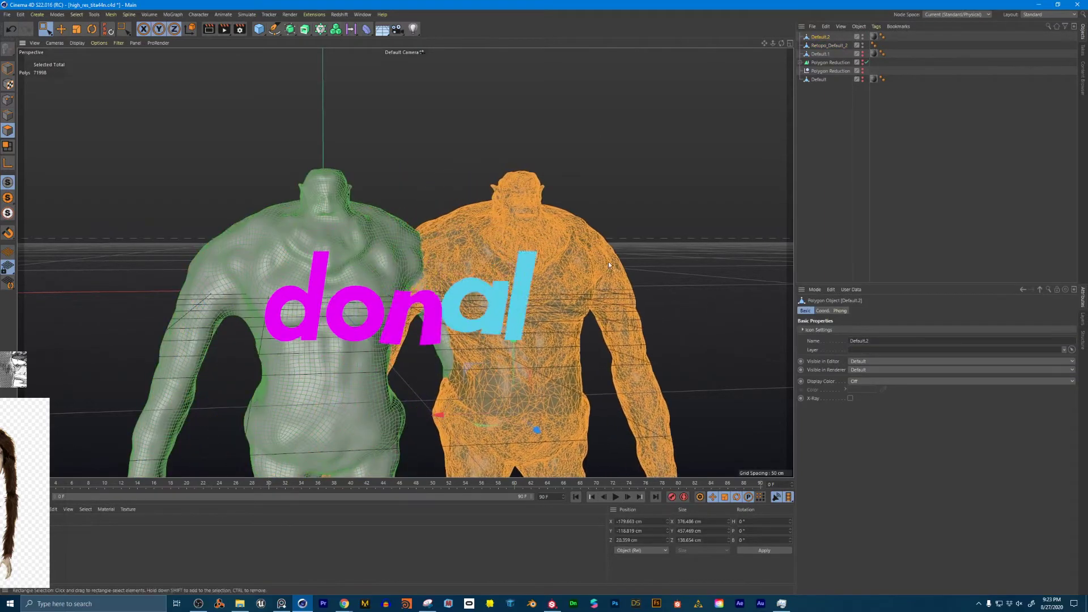
{"action": "left_click", "coordinate": [807, 182]}
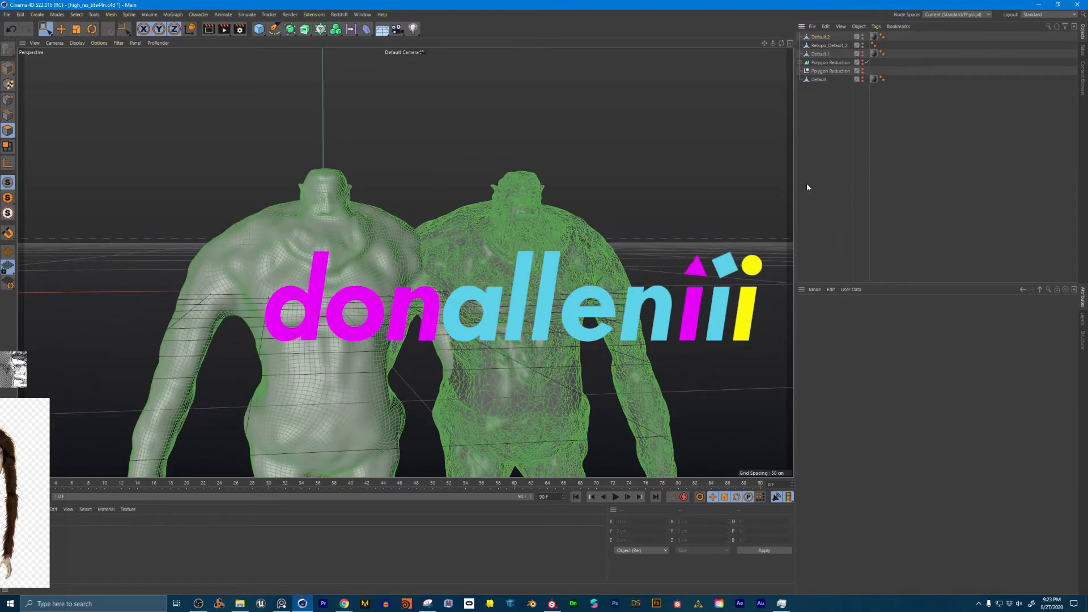
Display the viewport shaded without wireframe lines and compare the surface detail of the two titans
{"action": "left_click", "coordinate": [82, 43]}
{"action": "left_click", "coordinate": [97, 63]}
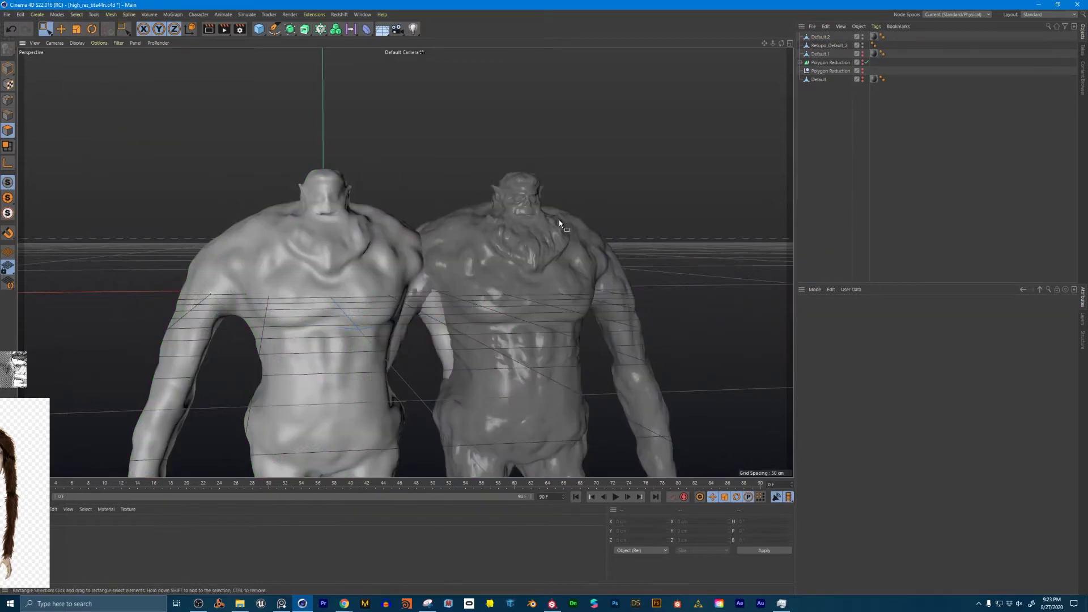
{"action": "left_click_drag", "start_coordinate": [559, 220], "coordinate": [518, 228], "text": "alt"}
{"action": "right_click_drag", "start_coordinate": [531, 229], "coordinate": [627, 210], "text": "alt"}
{"action": "left_click_drag", "start_coordinate": [610, 207], "coordinate": [434, 209], "text": "alt"}
Undo the sideways move of Default.2, clear the selection, and save the project
{"action": "key", "text": "ctrl+z"}
{"action": "key", "text": "ctrl+z"}
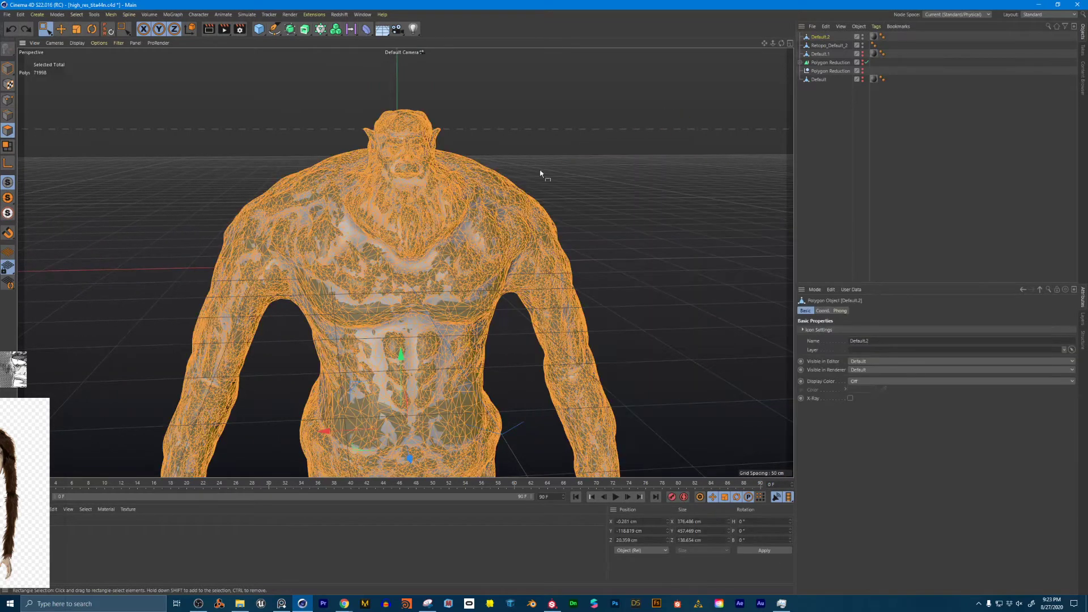
{"action": "left_click", "coordinate": [828, 125]}
{"action": "scroll", "coordinate": [356, 169], "scroll_direction": "up", "scroll_amount": 6}
{"action": "left_click_drag", "start_coordinate": [358, 171], "coordinate": [420, 173], "text": "alt"}
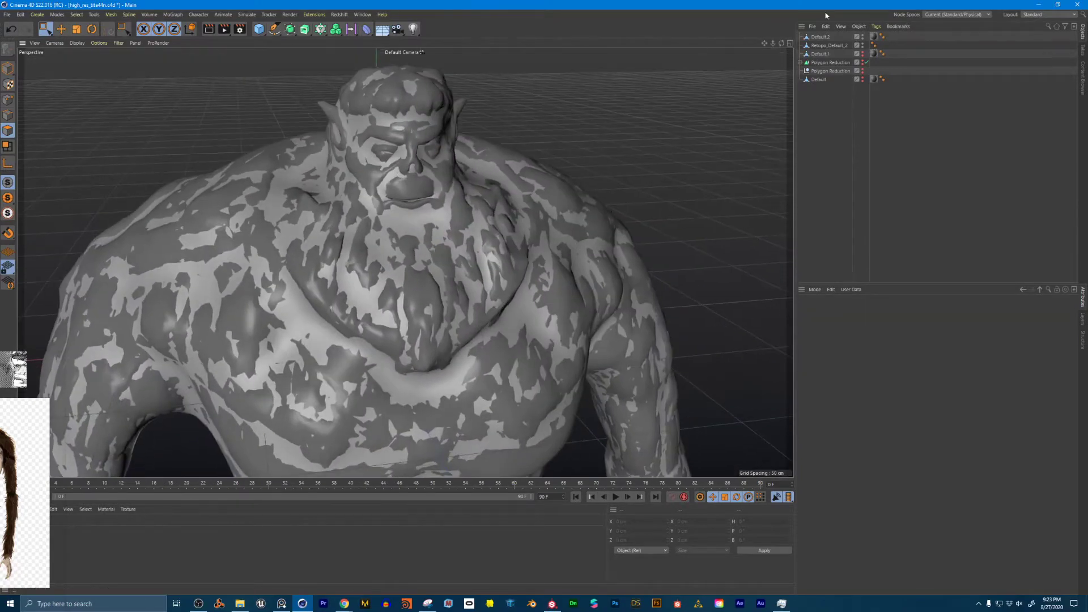
{"action": "left_click", "coordinate": [6, 15]}
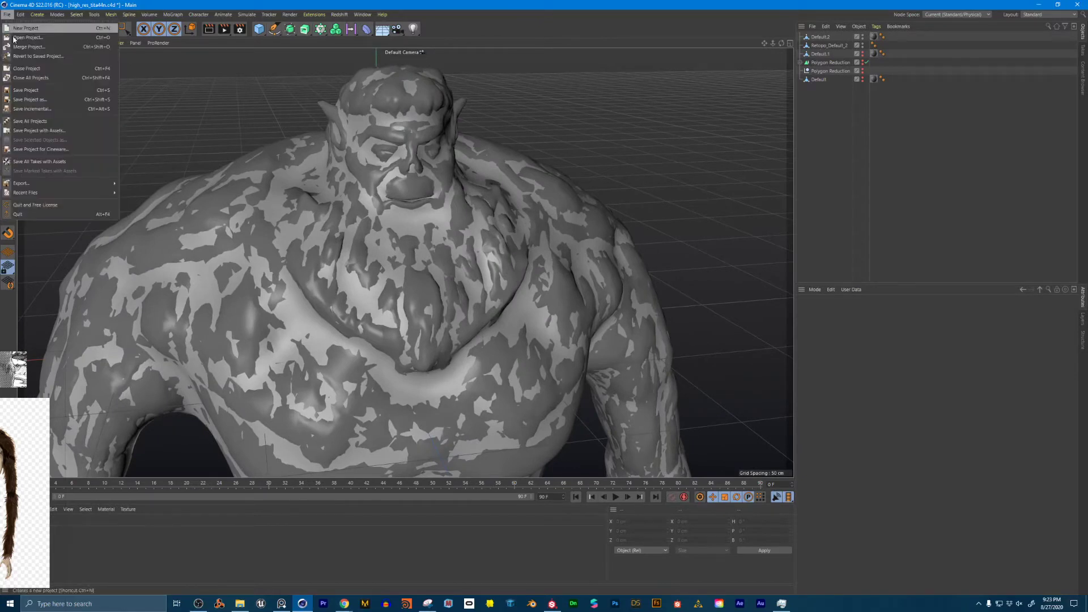
{"action": "left_click", "coordinate": [41, 92]}
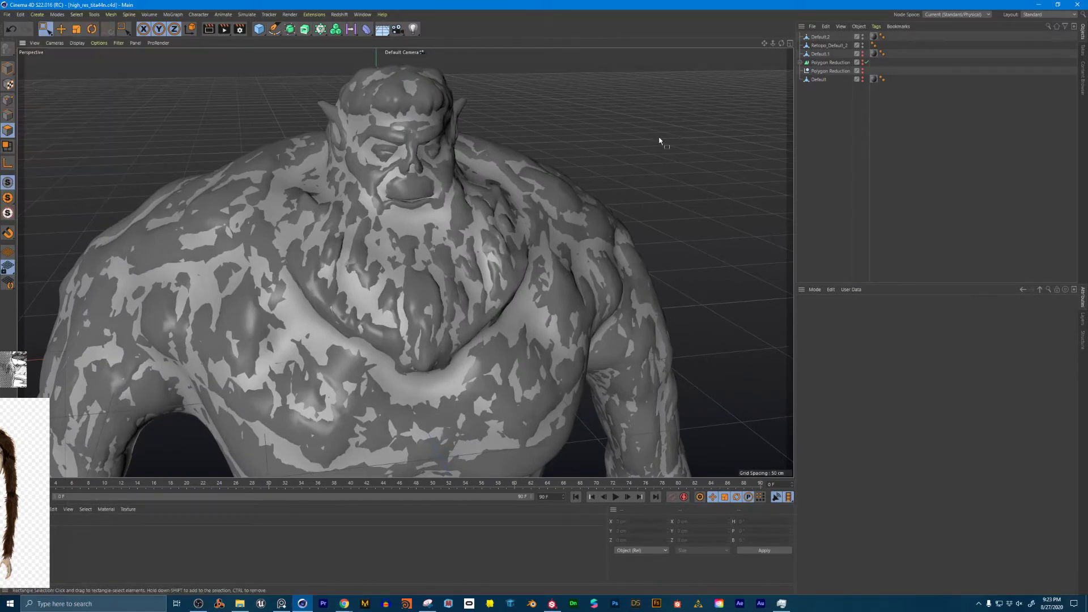
Rename the object Default.2 as "high res"
{"action": "left_click", "coordinate": [822, 37]}
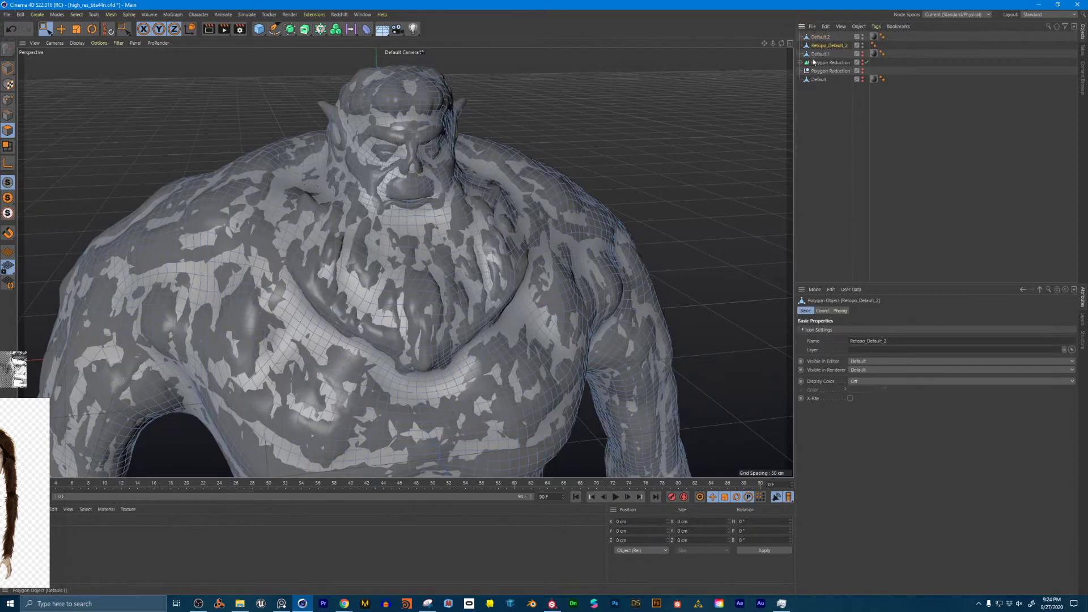
{"action": "double_click", "coordinate": [822, 37]}
{"action": "left_click", "coordinate": [907, 75]}
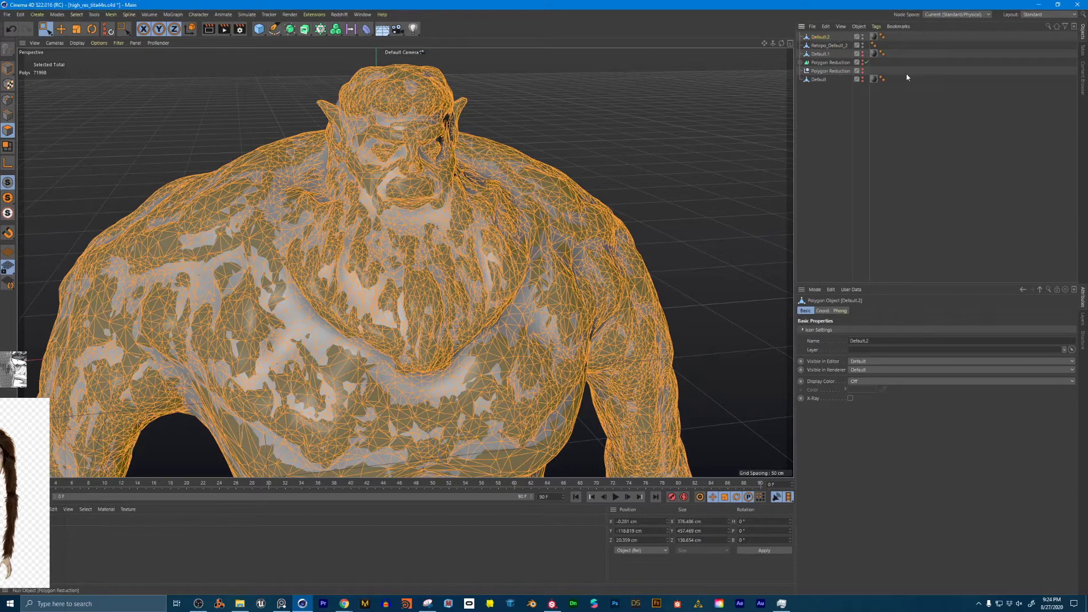
{"action": "double_click", "coordinate": [820, 38]}
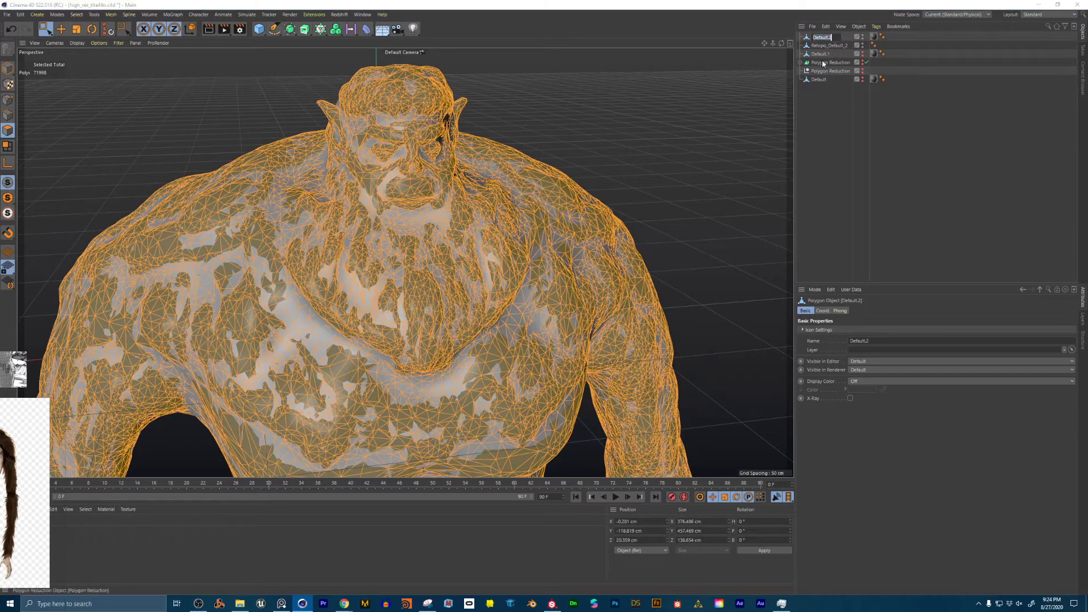
{"action": "type", "text": "high res"}
{"action": "key", "text": "Return"}
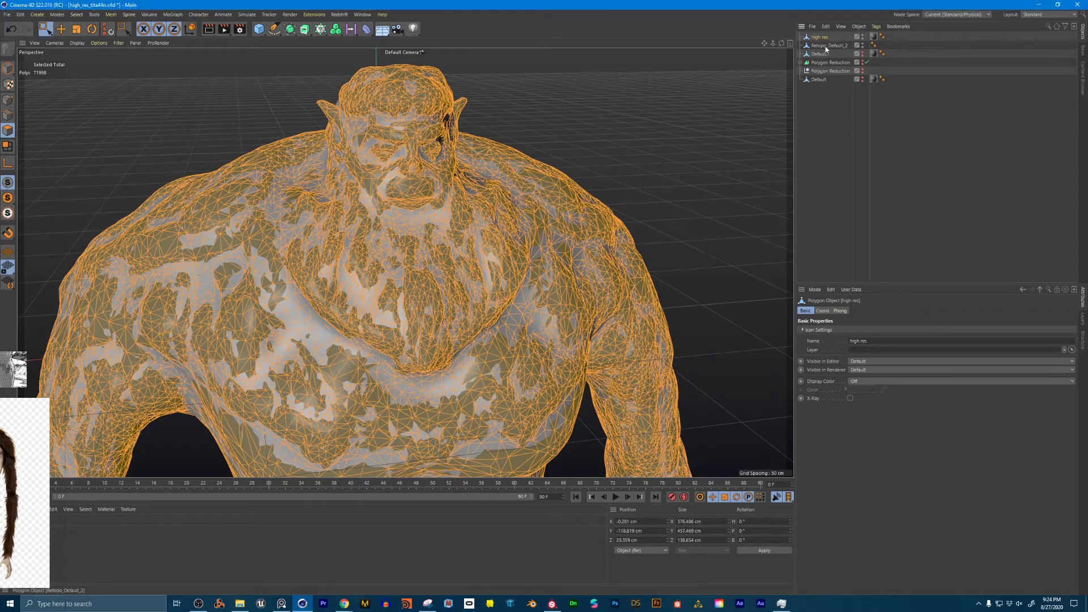
Rename the object Retopo_Default_2 as "low_res"
{"action": "double_click", "coordinate": [826, 49]}
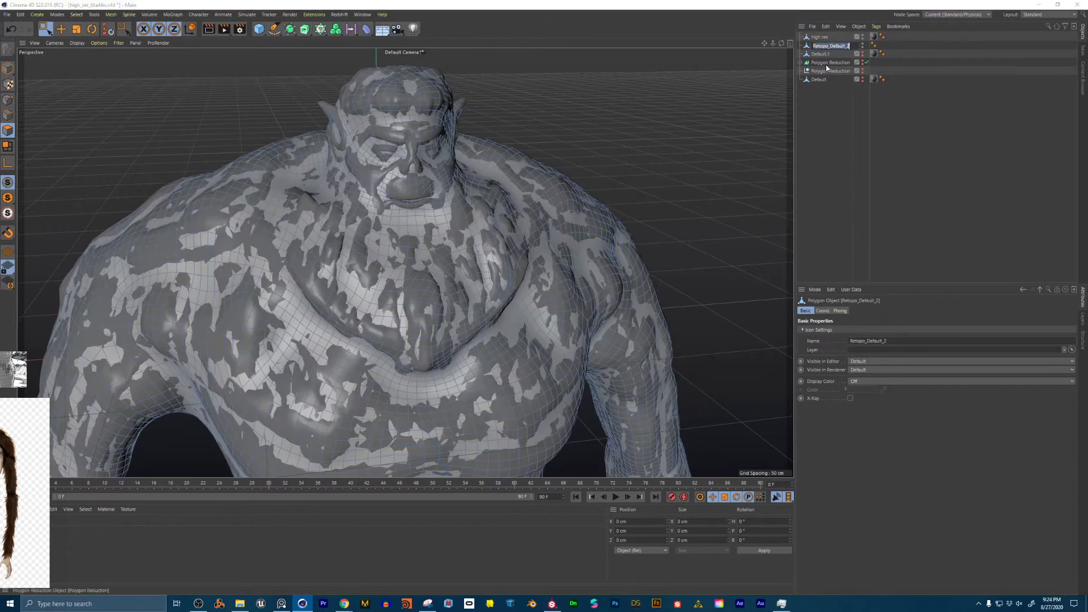
{"action": "type", "text": "l"}
{"action": "type", "text": "low"}
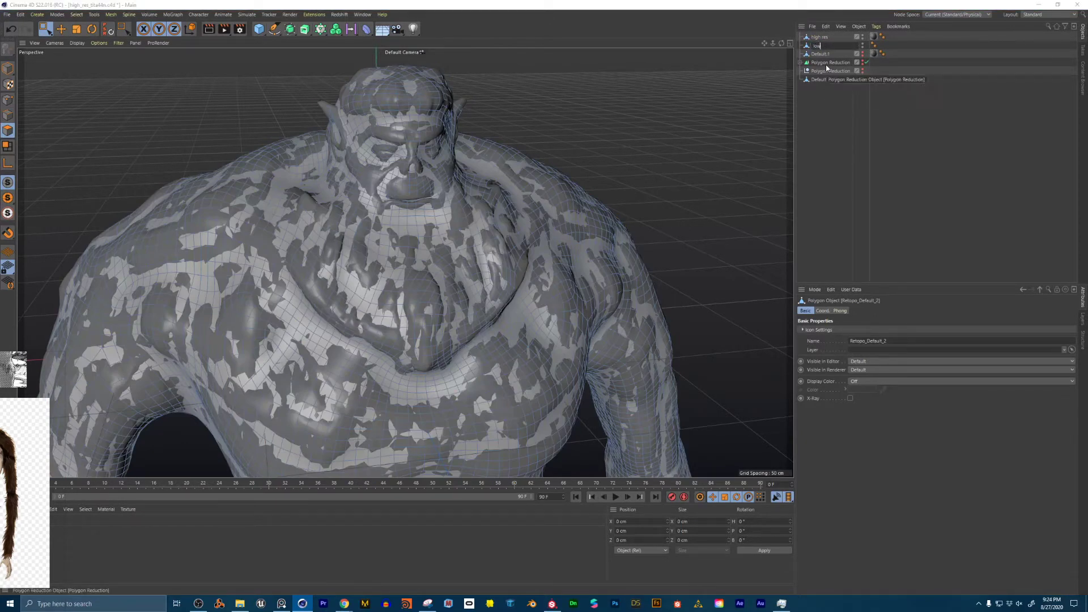
{"action": "type", "text": "_res"}
{"action": "key", "text": "Return"}
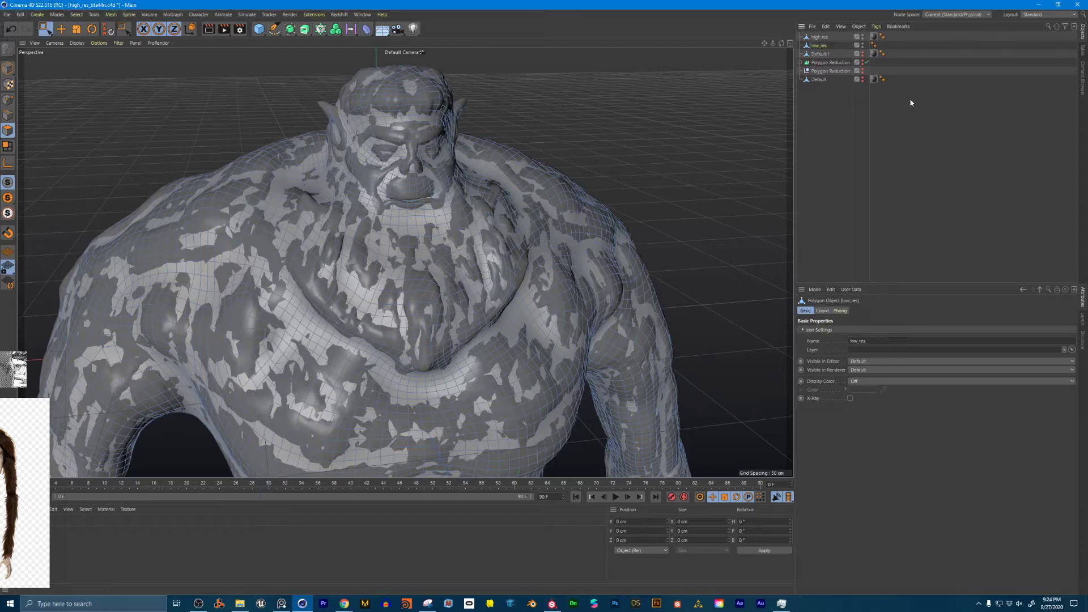
Replace the space in the "high res" object's name with an underscore, making it "high_res"
{"action": "double_click", "coordinate": [822, 37]}
{"action": "left_click", "coordinate": [825, 37]}
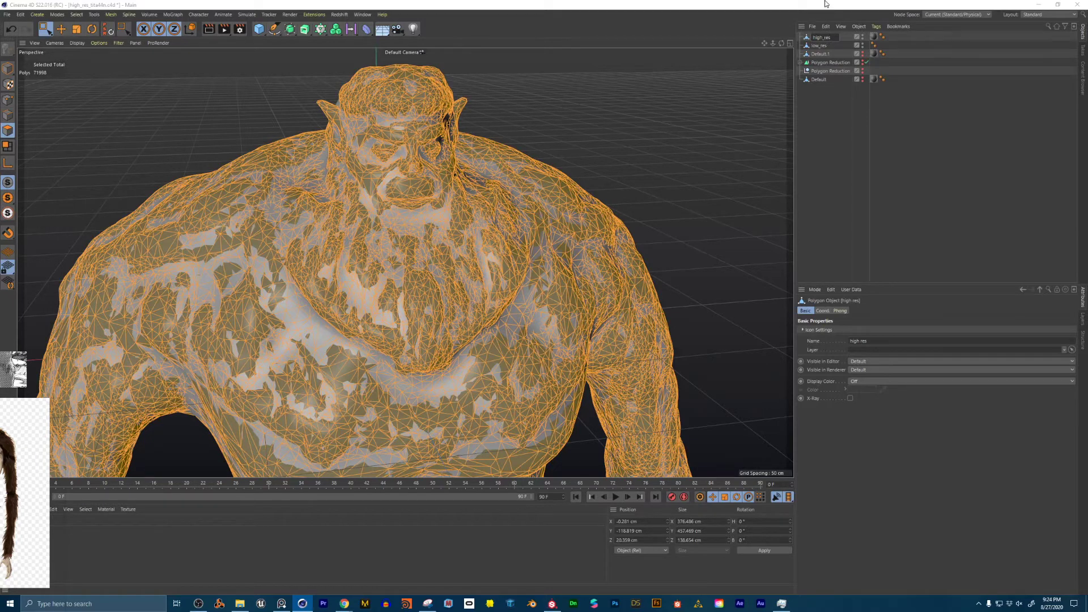
{"action": "key", "text": "Return"}
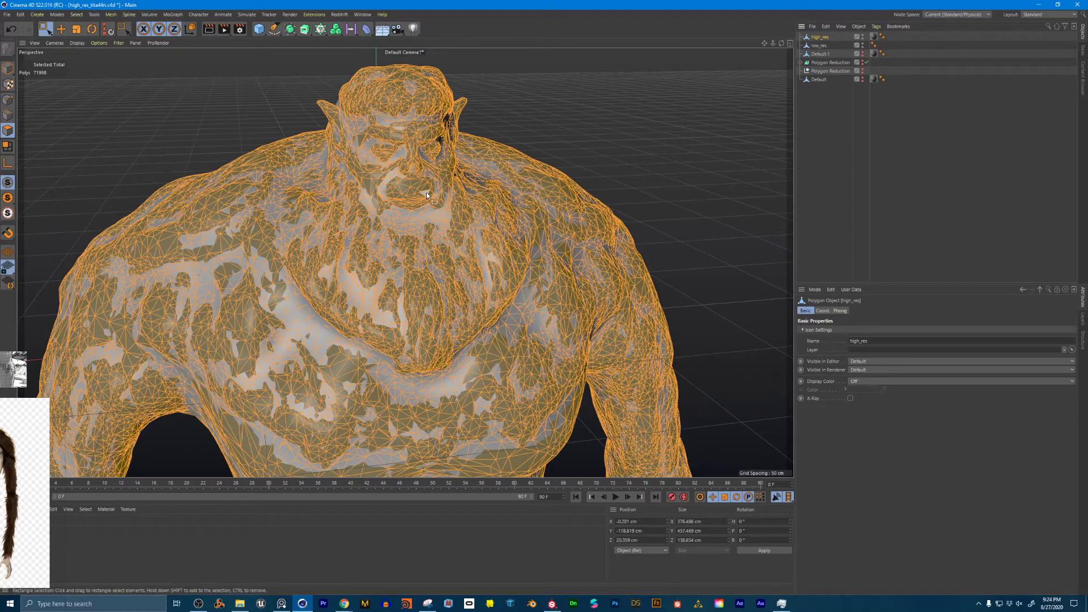
Delete Default.1, both Polygon Reduction objects and the original Default object, keeping only high_res and low_res
{"action": "left_click_drag", "start_coordinate": [434, 184], "coordinate": [371, 174], "text": "alt"}
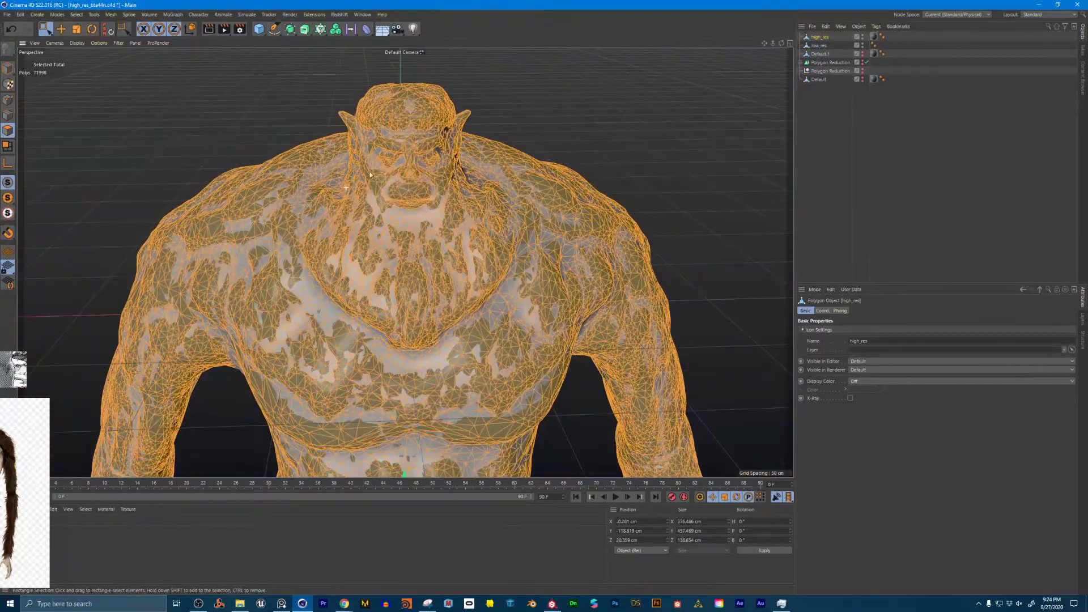
{"action": "left_click_drag", "start_coordinate": [512, 166], "coordinate": [408, 165], "text": "alt"}
{"action": "left_click", "coordinate": [829, 96]}
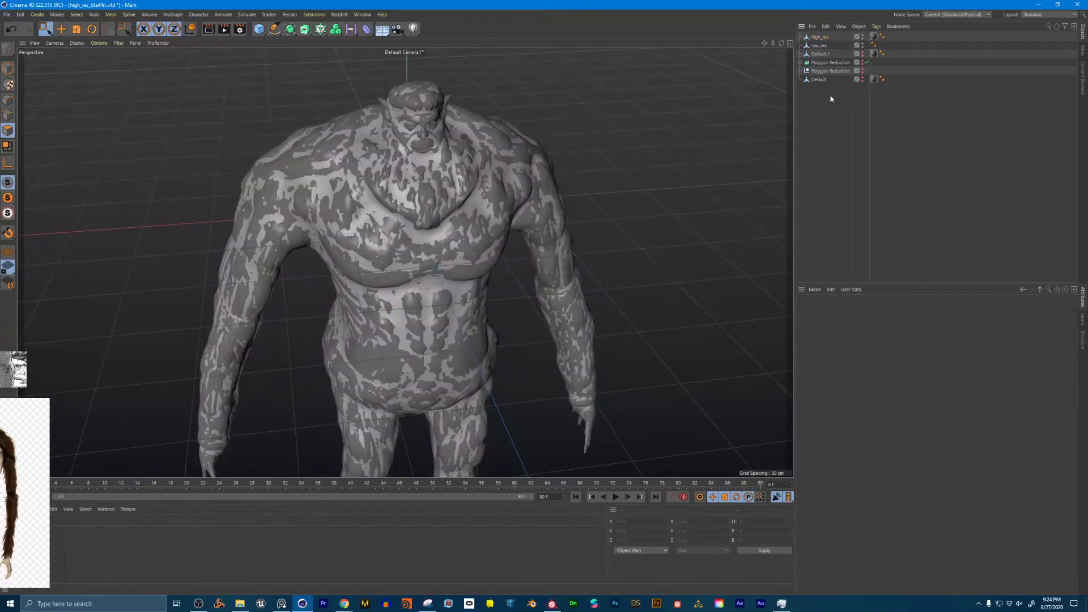
{"action": "left_click", "coordinate": [819, 54]}
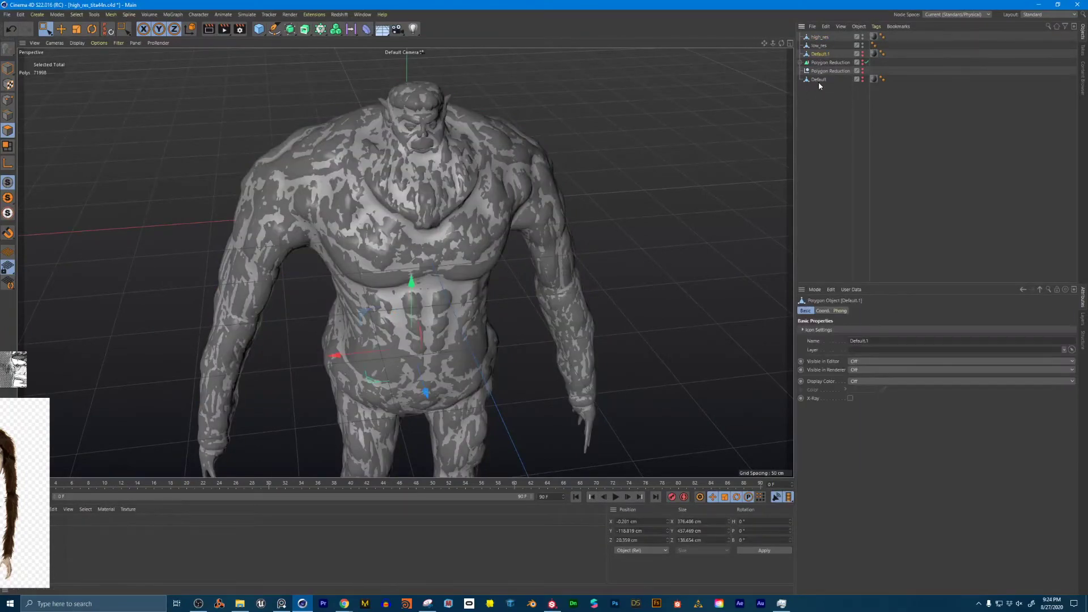
{"action": "left_click", "coordinate": [819, 80], "text": "shift"}
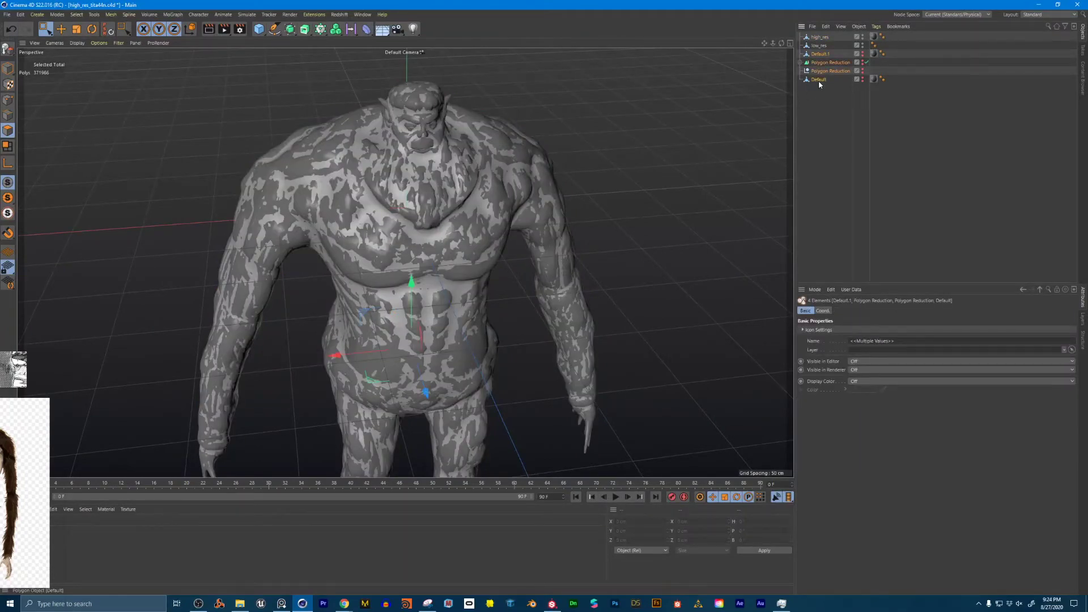
{"action": "key", "text": "Delete"}
Move the reference images aside and set the Default material's color to pink with hue 302°, saturation 62% and value 100%
{"action": "left_click_drag", "start_coordinate": [486, 138], "coordinate": [440, 153], "text": "alt"}
{"action": "right_click_drag", "start_coordinate": [42, 435], "coordinate": [891, 132]}
{"action": "double_click", "coordinate": [23, 520]}
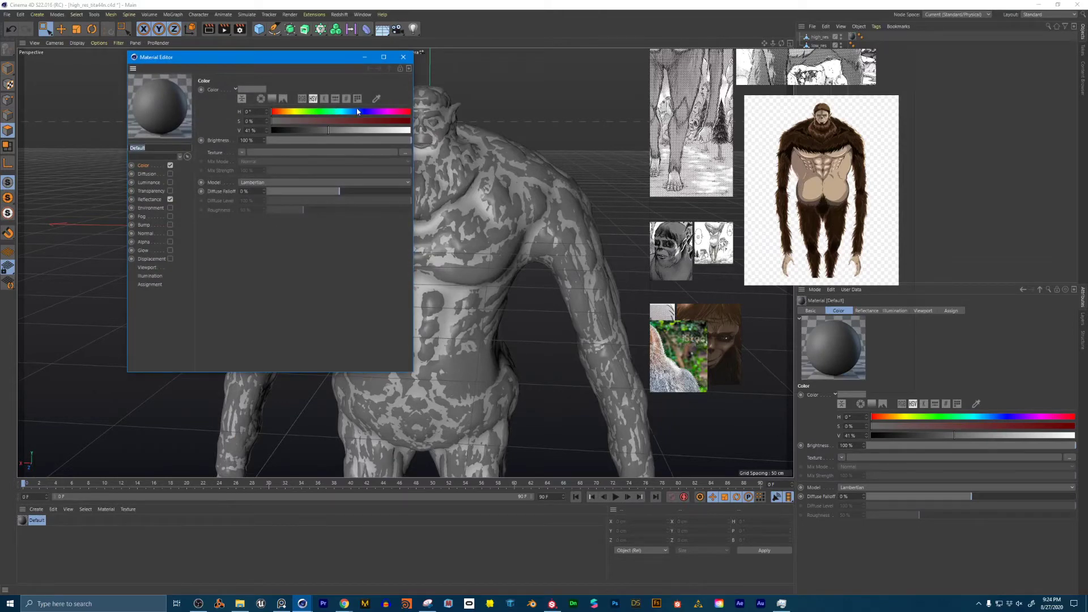
{"action": "left_click", "coordinate": [379, 110]}
{"action": "left_click", "coordinate": [388, 111]}
{"action": "left_click", "coordinate": [409, 122]}
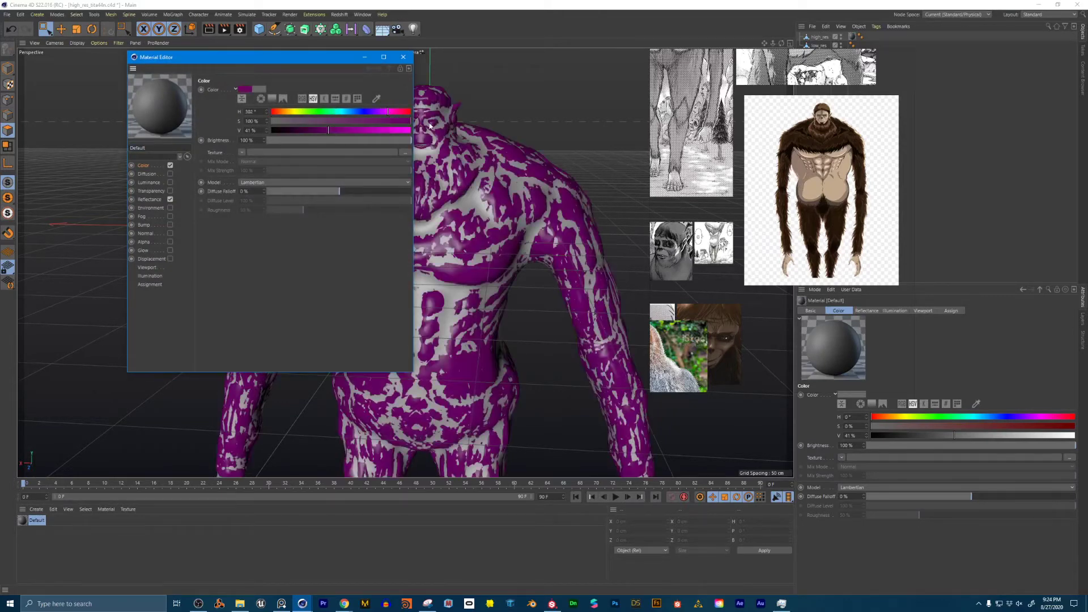
{"action": "left_click", "coordinate": [410, 130]}
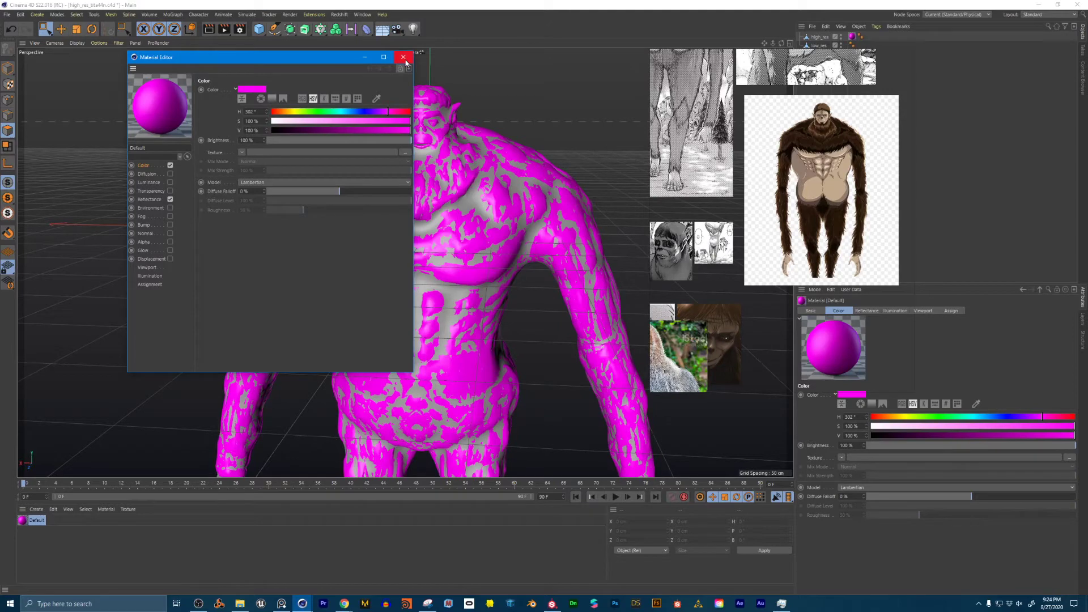
{"action": "left_click_drag", "start_coordinate": [386, 121], "coordinate": [358, 121]}
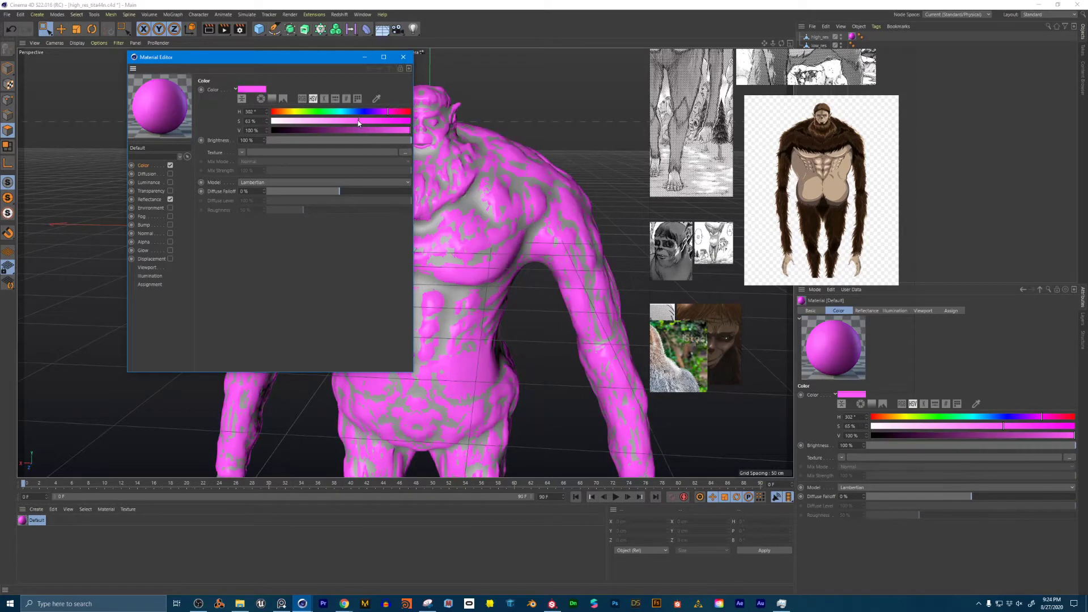
{"action": "left_click", "coordinate": [404, 57]}
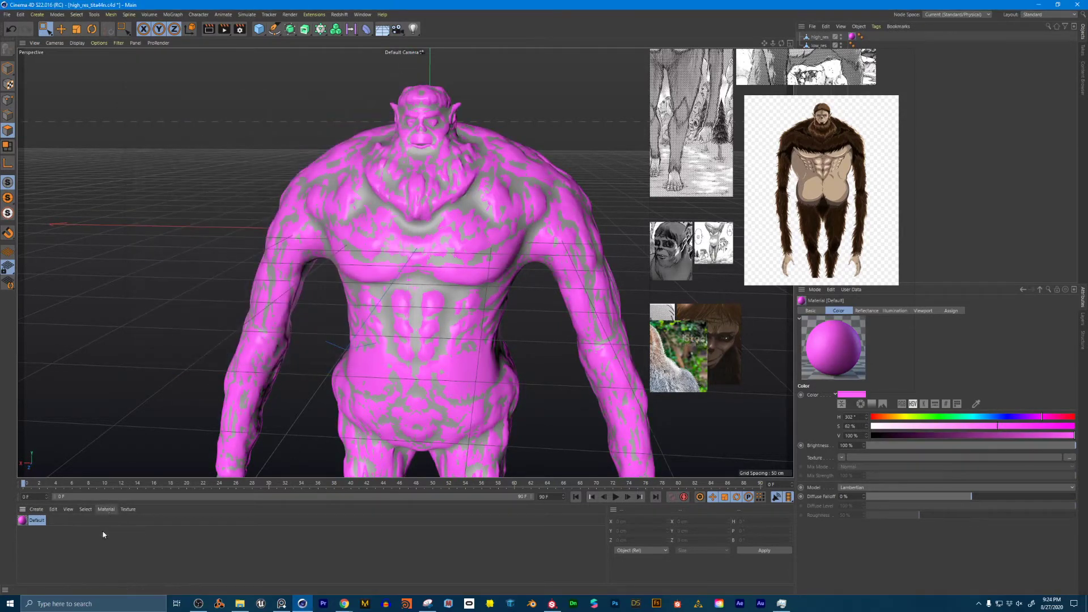
Rename the pink Default material as "high_res" and make a duplicate of it
{"action": "double_click", "coordinate": [34, 520]}
{"action": "type", "text": "f"}
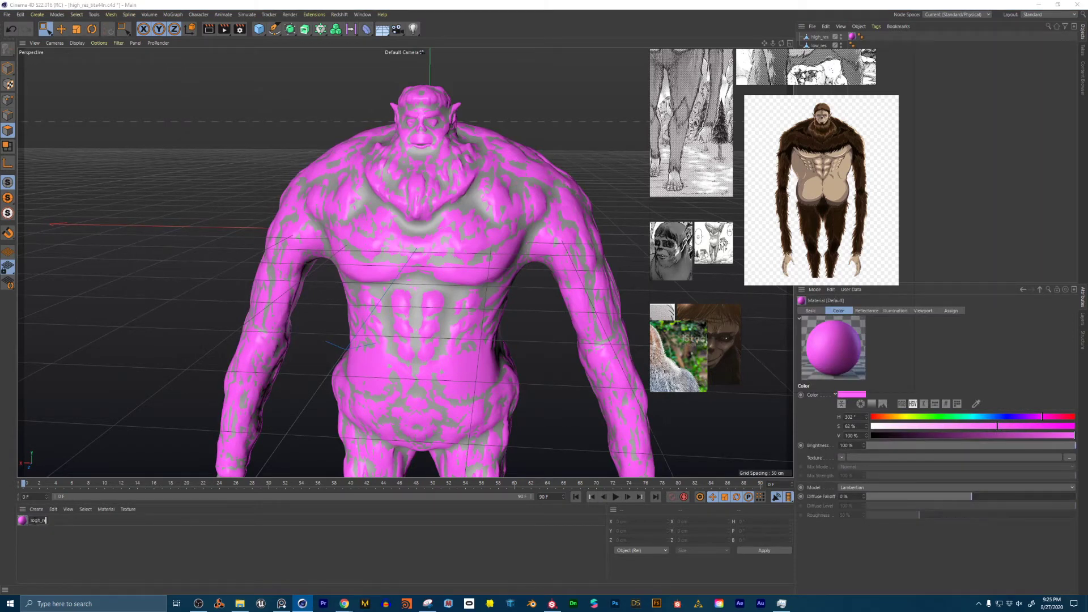
{"action": "type", "text": "ogh_res"}
{"action": "key", "text": "Return"}
{"action": "key", "text": "ctrl+c"}
{"action": "key", "text": "ctrl+v"}
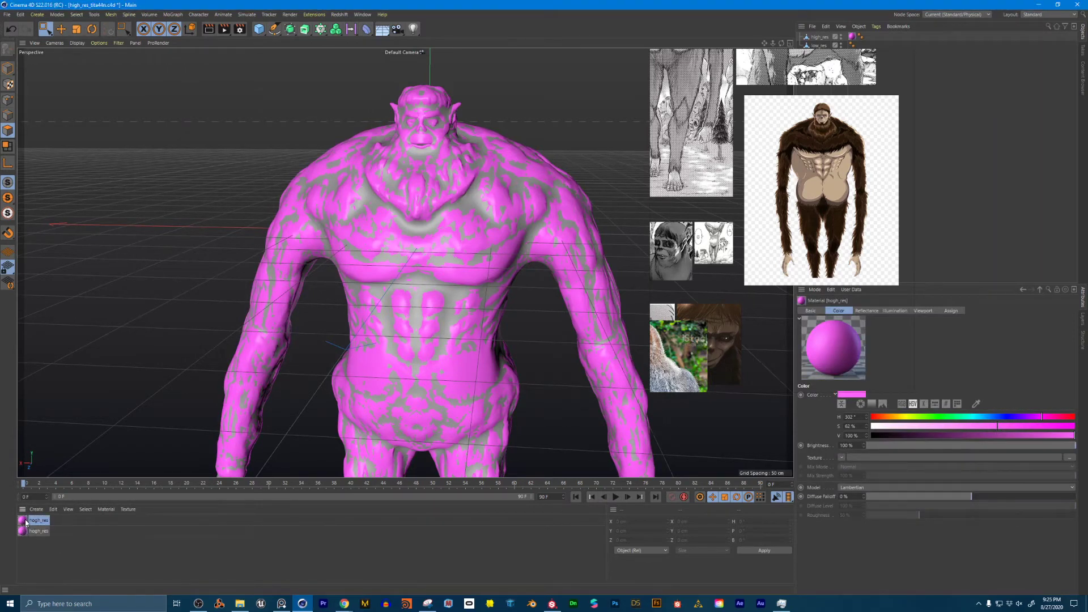
Assign the duplicated material to the low_res object and set its color to dark purple with hue 279°, saturation 62% and value 37%
{"action": "left_click_drag", "start_coordinate": [325, 336], "coordinate": [386, 293]}
{"action": "double_click", "coordinate": [23, 520]}
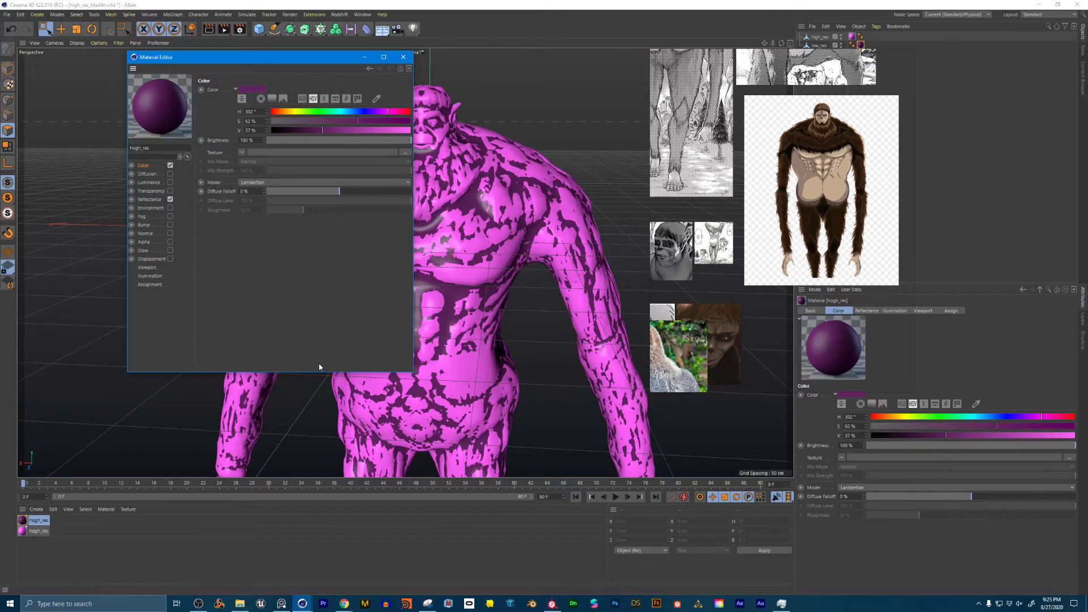
{"action": "left_click_drag", "start_coordinate": [336, 59], "coordinate": [353, 88]}
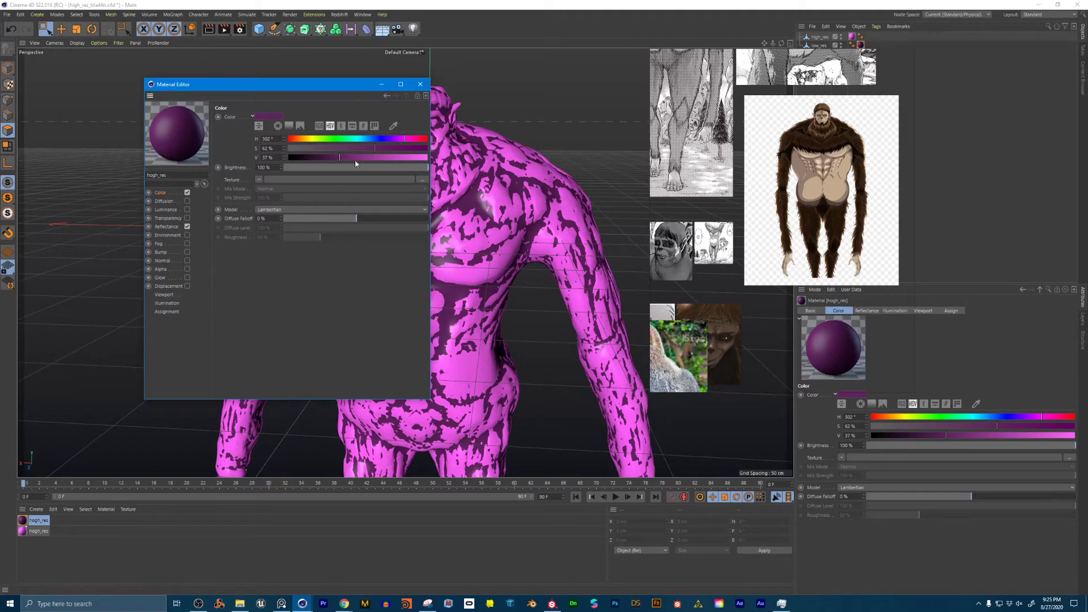
{"action": "left_click", "coordinate": [420, 85]}
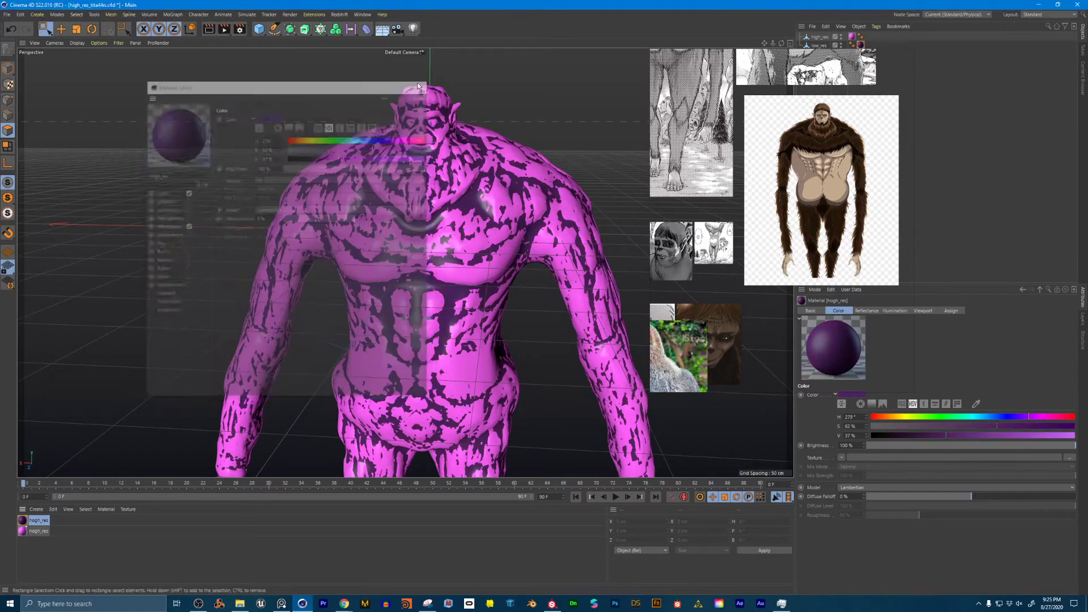
Rename the dark purple material as "low_res"
{"action": "double_click", "coordinate": [39, 520]}
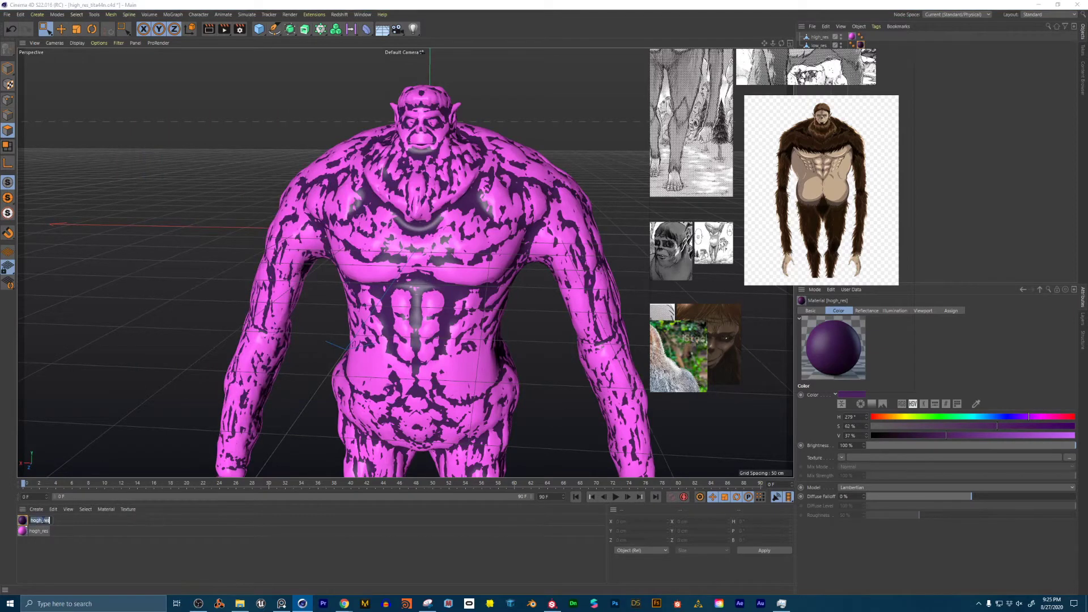
{"action": "type", "text": "low_res"}
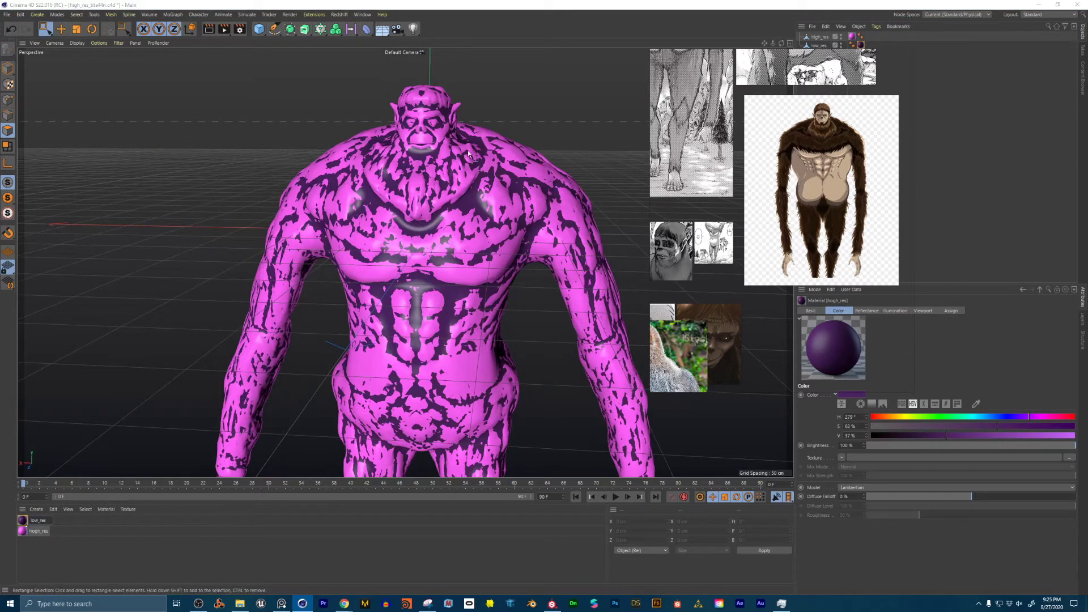
{"action": "key", "text": "Return"}
Move the reference images clear of the titan and object list, and hide the low_res object in both editor and renderer
{"action": "left_click_drag", "start_coordinate": [798, 89], "coordinate": [593, 145]}
{"action": "right_click_drag", "start_coordinate": [794, 130], "coordinate": [115, 202]}
{"action": "left_click_drag", "start_coordinate": [368, 191], "coordinate": [486, 195], "text": "alt"}
{"action": "mouse_move", "coordinate": [486, 194]}
{"action": "right_mouse_down", "text": "alt"}
{"action": "mouse_move", "coordinate": [558, 195]}
{"action": "mouse_move", "coordinate": [488, 194]}
{"action": "right_mouse_up", "text": "alt"}
{"action": "middle_click_drag", "start_coordinate": [443, 192], "coordinate": [484, 152], "text": "alt"}
{"action": "mouse_move", "coordinate": [484, 153]}
{"action": "left_mouse_down", "text": "alt"}
{"action": "mouse_move", "coordinate": [344, 160]}
{"action": "mouse_move", "coordinate": [566, 152]}
{"action": "mouse_move", "coordinate": [429, 183]}
{"action": "mouse_move", "coordinate": [385, 154]}
{"action": "mouse_move", "coordinate": [471, 152]}
{"action": "left_mouse_up", "text": "alt"}
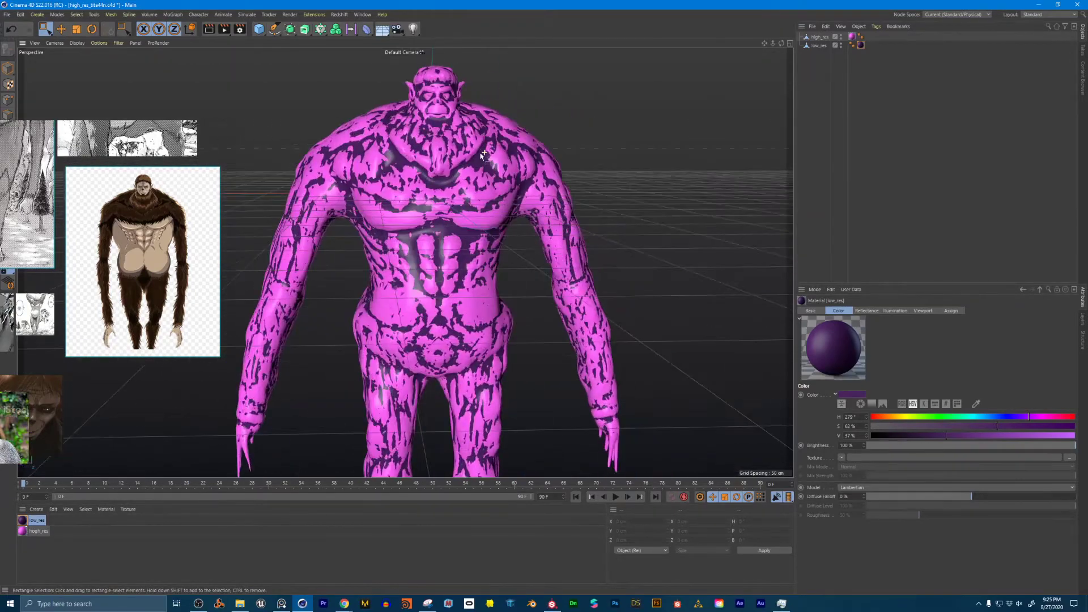
{"action": "left_click", "coordinate": [819, 46]}
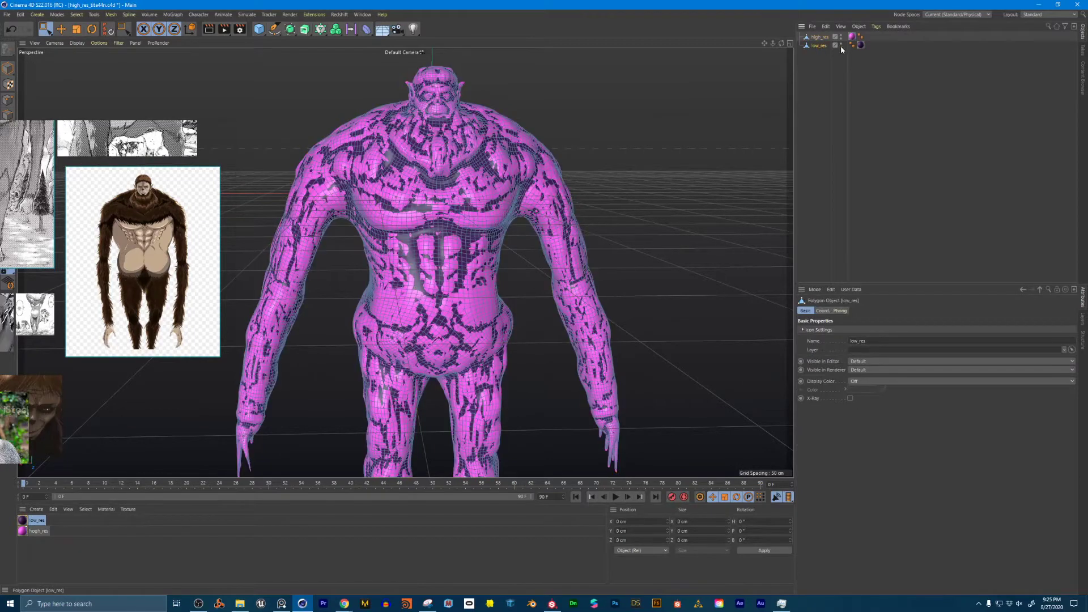
{"action": "double_click", "coordinate": [843, 45]}
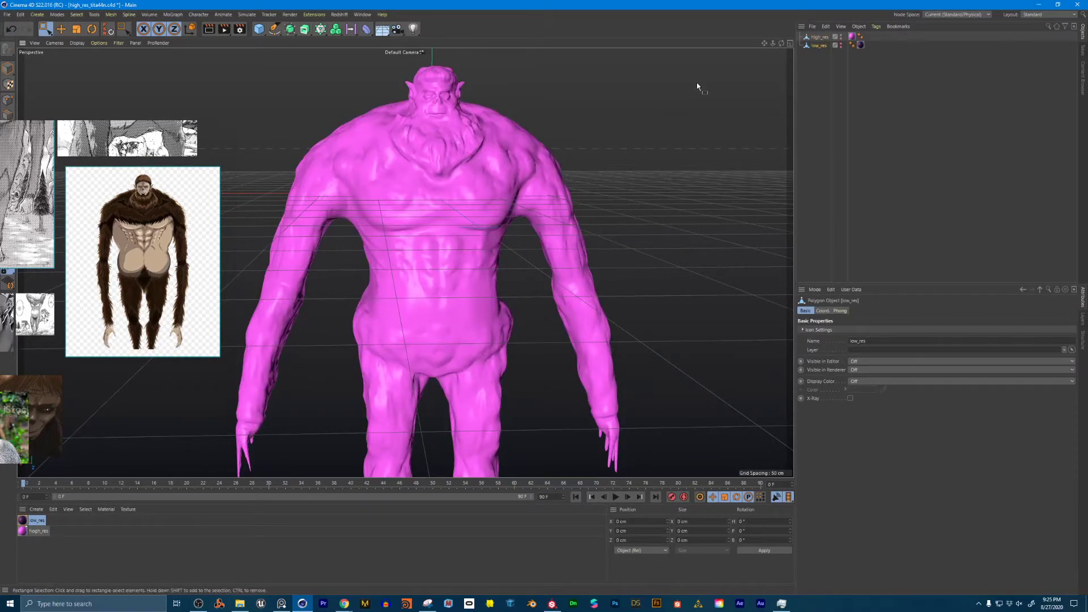
Copy the high_res object and paste it into a newly created project
{"action": "left_click", "coordinate": [814, 38]}
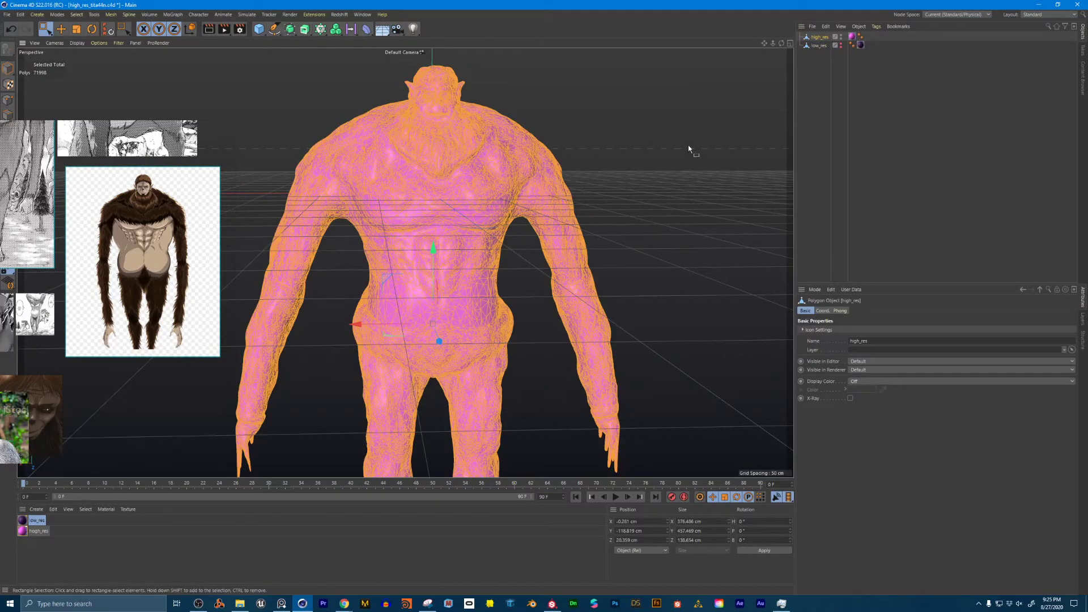
{"action": "left_click", "coordinate": [733, 156]}
{"action": "scroll", "coordinate": [451, 170], "scroll_direction": "up", "scroll_amount": 2}
{"action": "middle_click_drag", "start_coordinate": [453, 168], "coordinate": [437, 174], "text": "alt"}
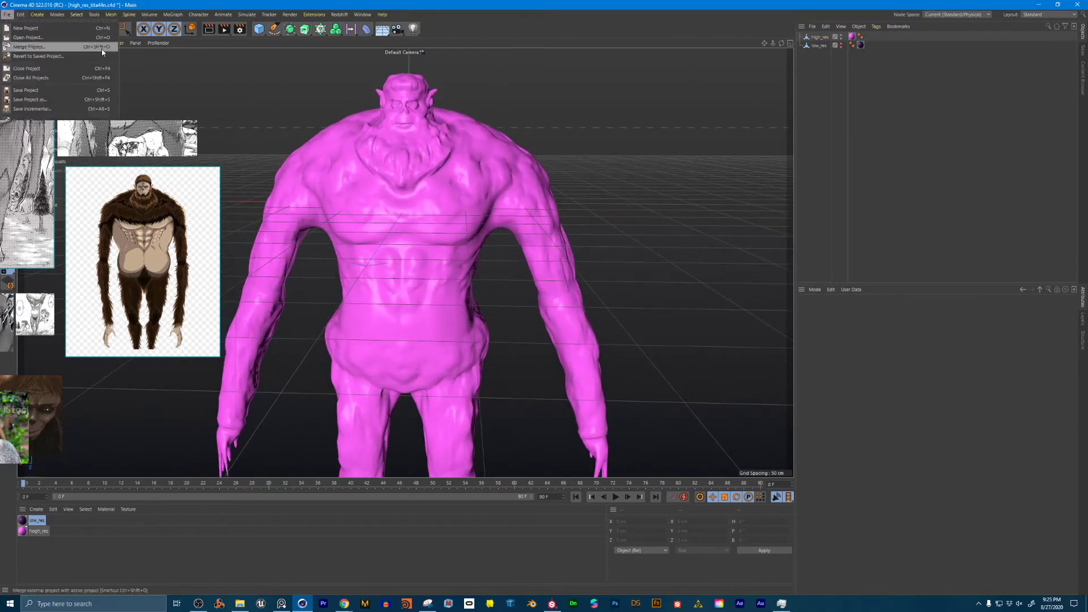
{"action": "left_click", "coordinate": [816, 38]}
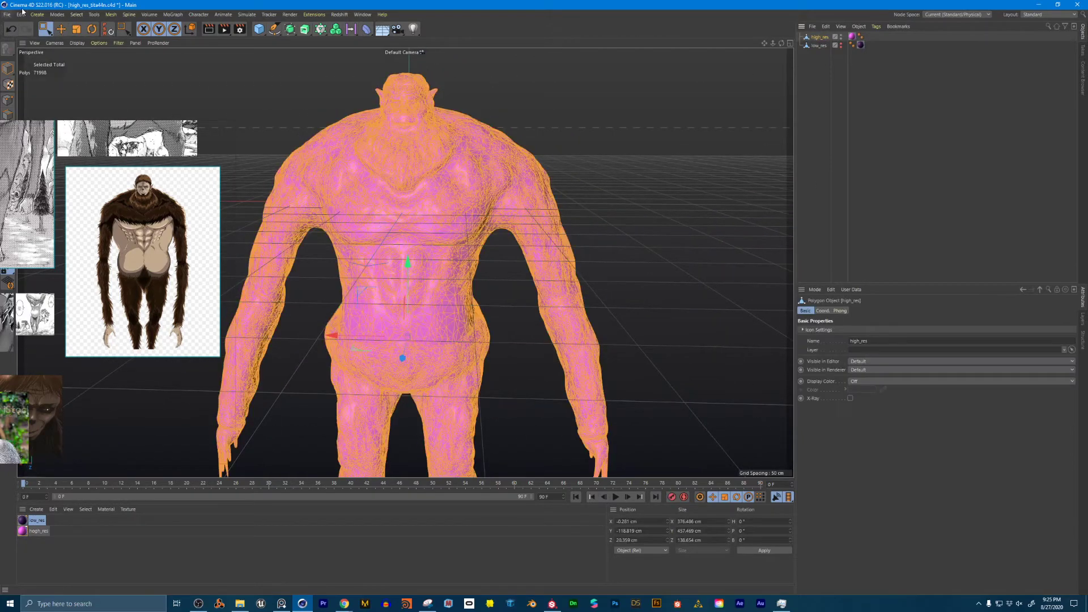
{"action": "left_click", "coordinate": [821, 58]}
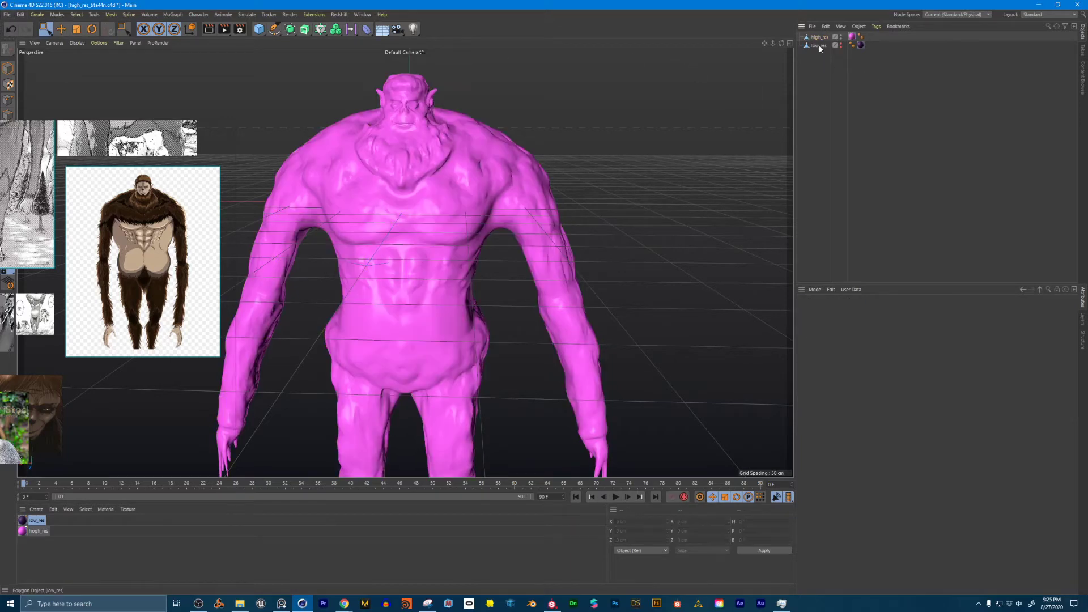
{"action": "left_click", "coordinate": [820, 39]}
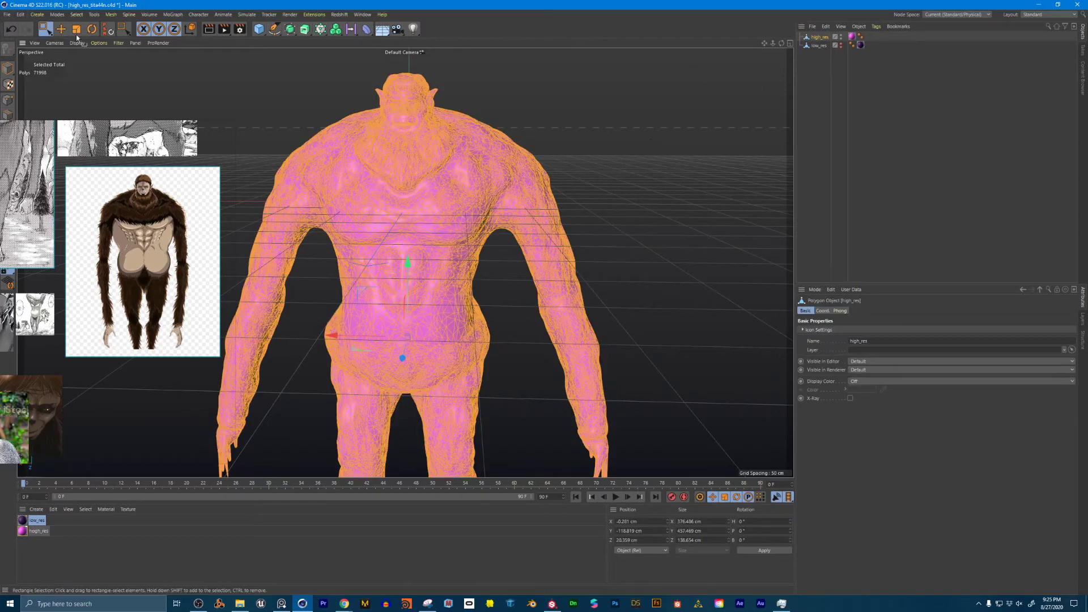
{"action": "left_click", "coordinate": [7, 14]}
{"action": "left_click", "coordinate": [28, 23]}
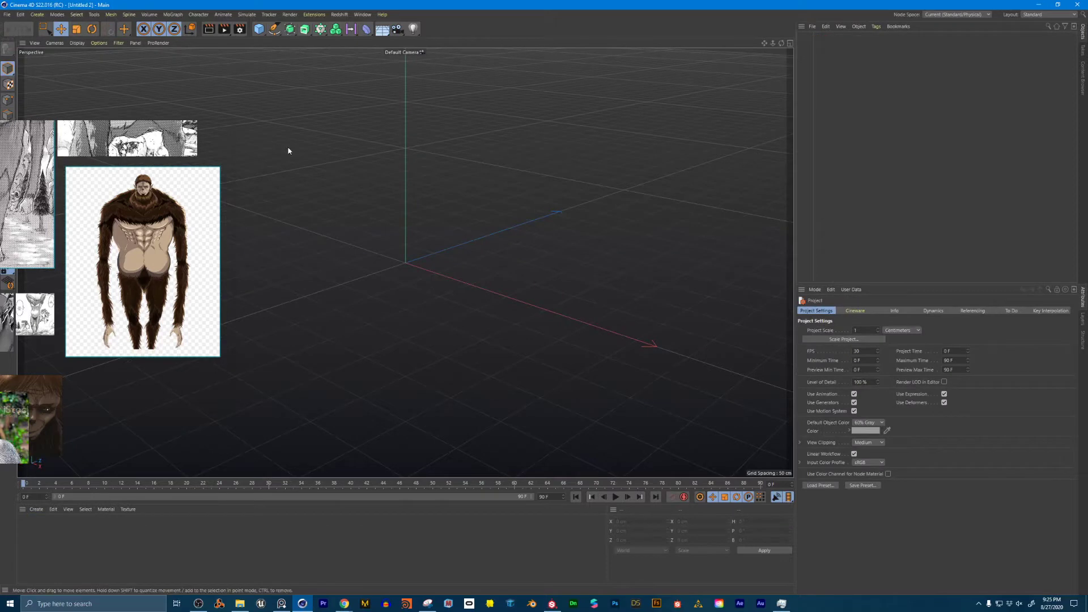
{"action": "key", "text": "ctrl+v"}
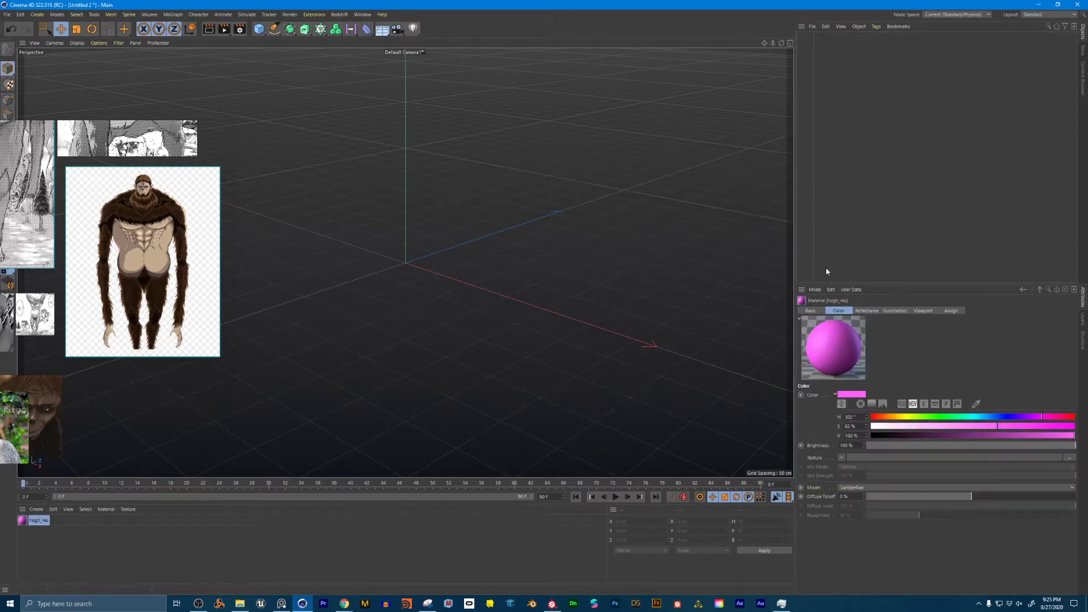
Set the new project's View Clipping to Small and widen the object and attribute area
{"action": "left_click", "coordinate": [20, 15]}
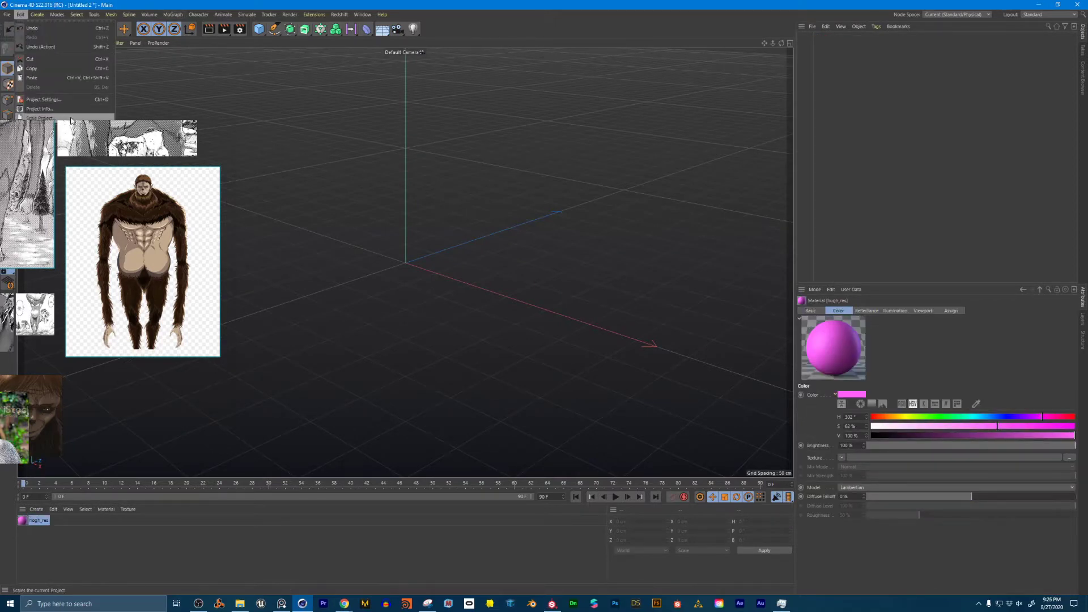
{"action": "left_click", "coordinate": [43, 99]}
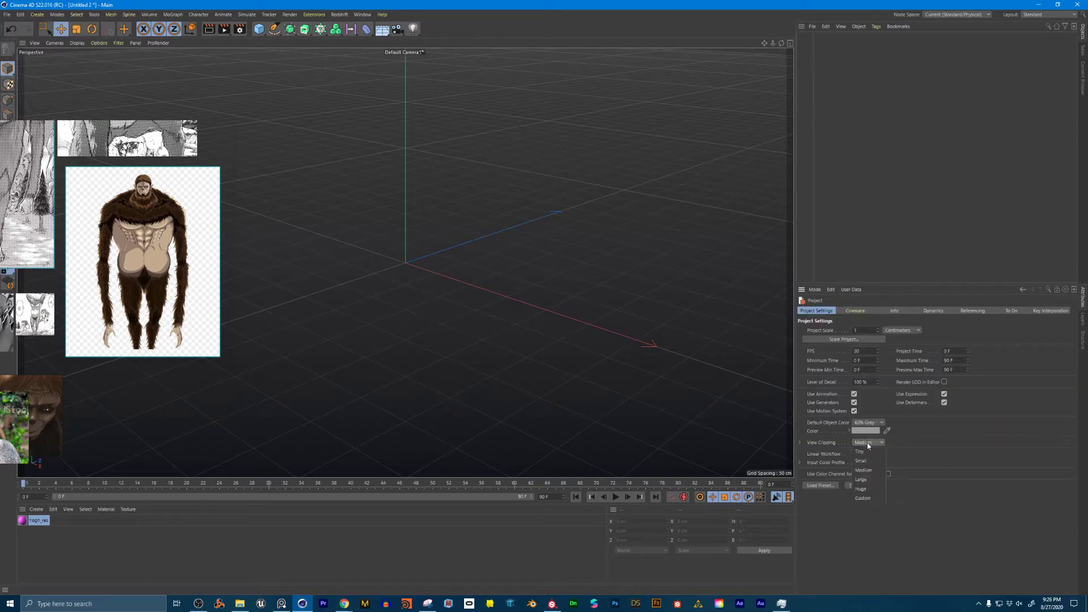
{"action": "left_click", "coordinate": [871, 480]}
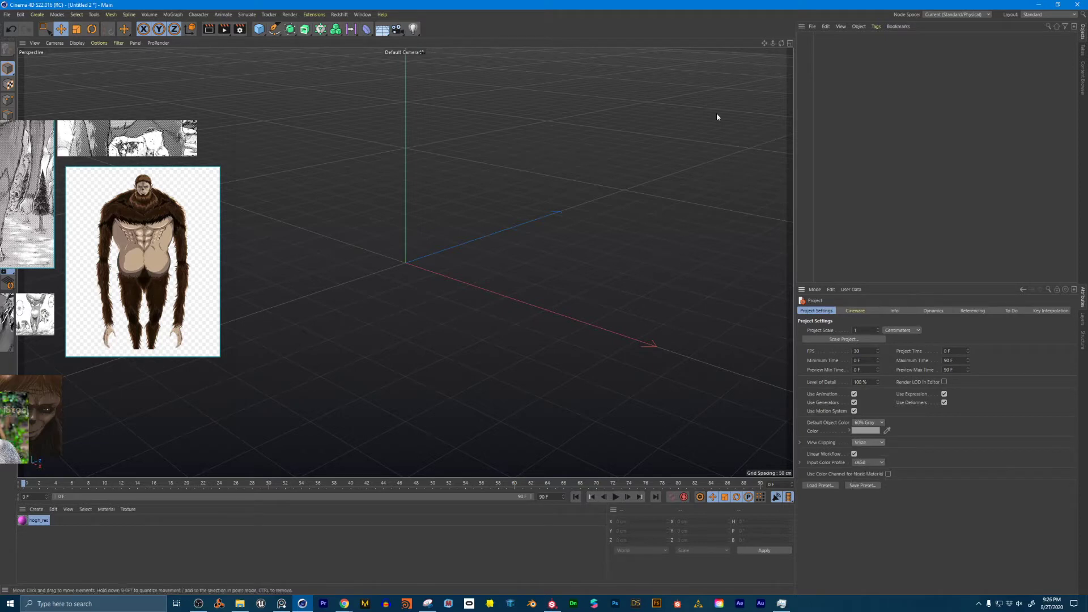
{"action": "left_click_drag", "start_coordinate": [796, 105], "coordinate": [706, 136]}
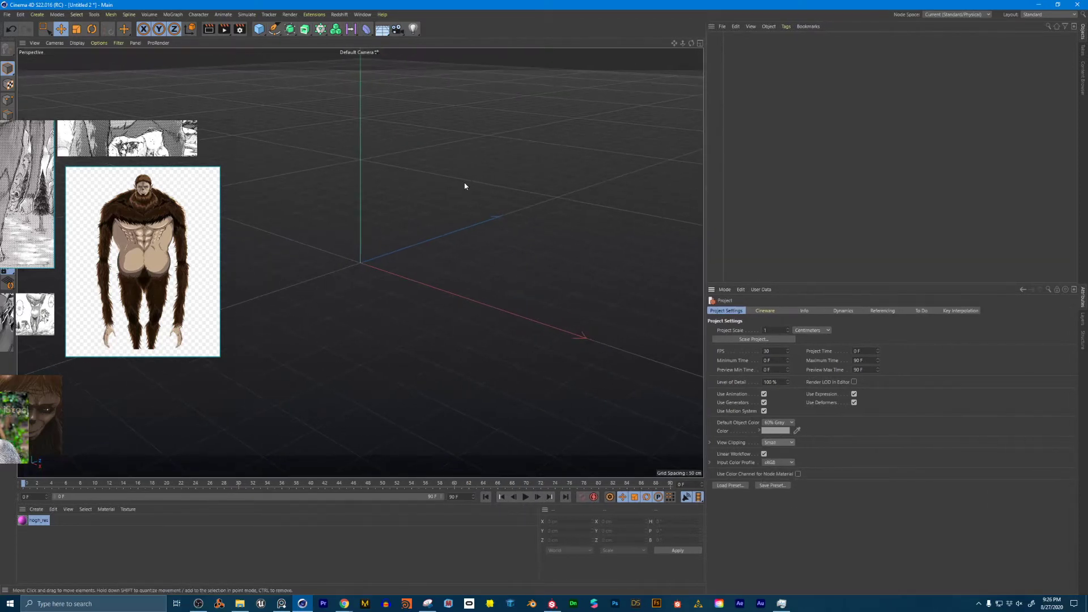
Copy high_res from the titan project again, paste it into the new project and inspect the pasted model from behind
{"action": "key", "text": "ctrl+v"}
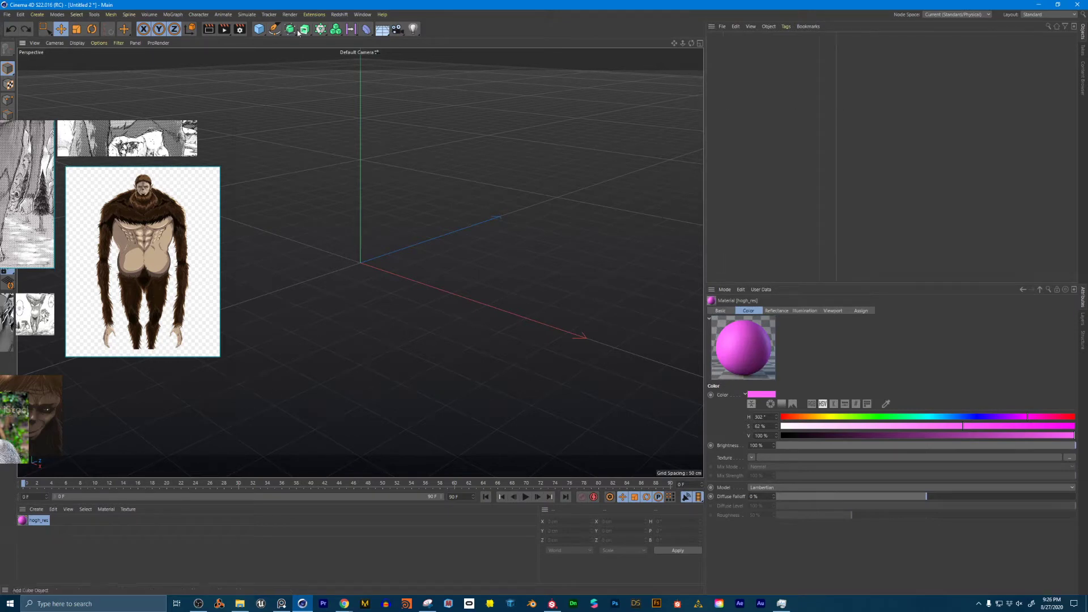
{"action": "left_click", "coordinate": [363, 14]}
{"action": "left_click", "coordinate": [378, 263]}
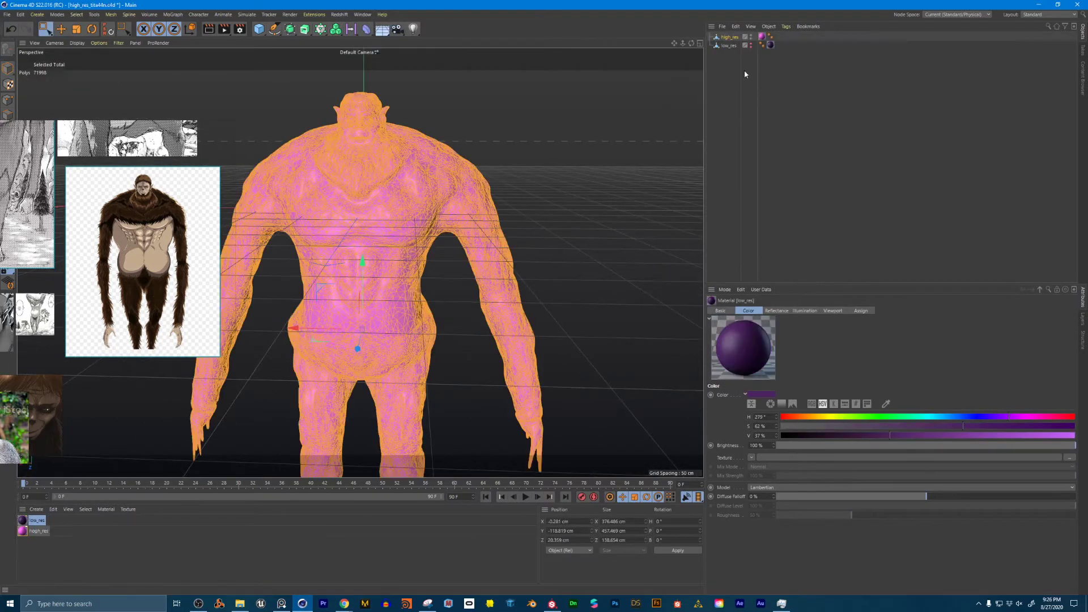
{"action": "left_click", "coordinate": [729, 37]}
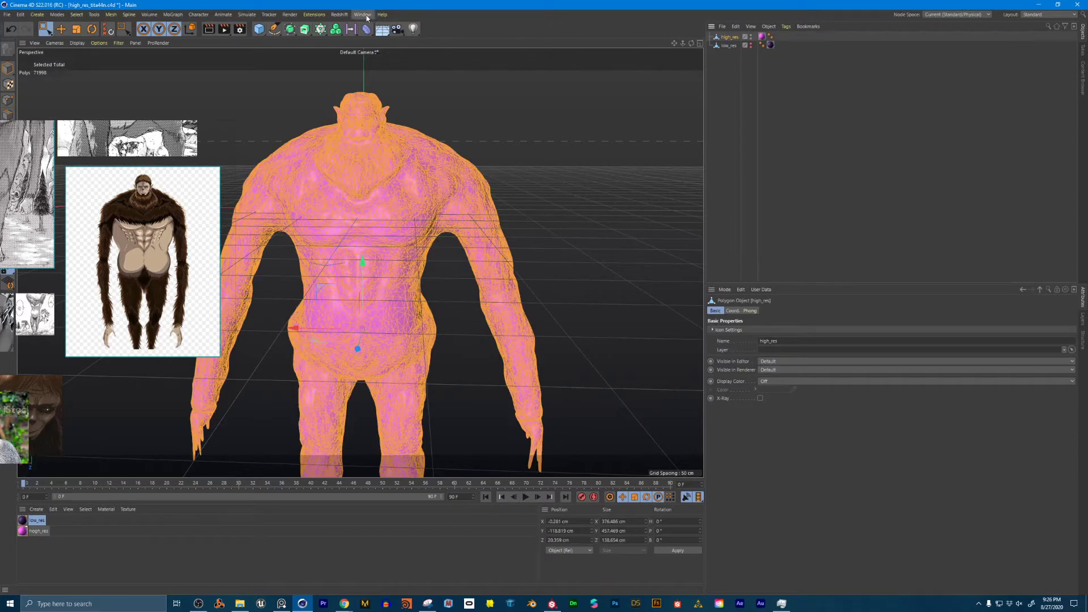
{"action": "left_click", "coordinate": [363, 14]}
{"action": "left_click", "coordinate": [386, 252]}
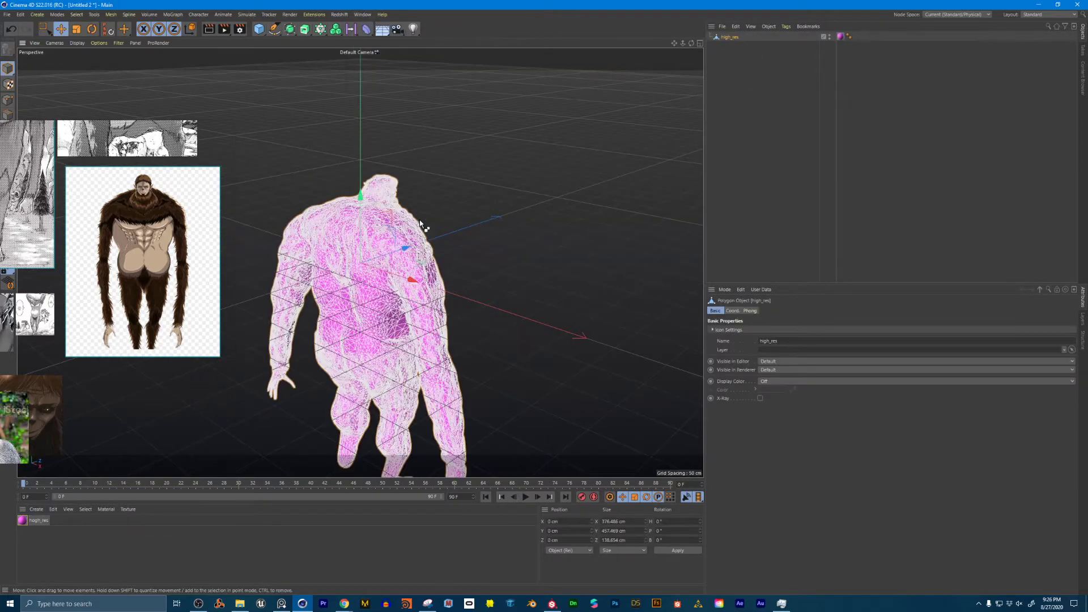
{"action": "left_click_drag", "start_coordinate": [469, 249], "coordinate": [485, 197], "text": "alt"}
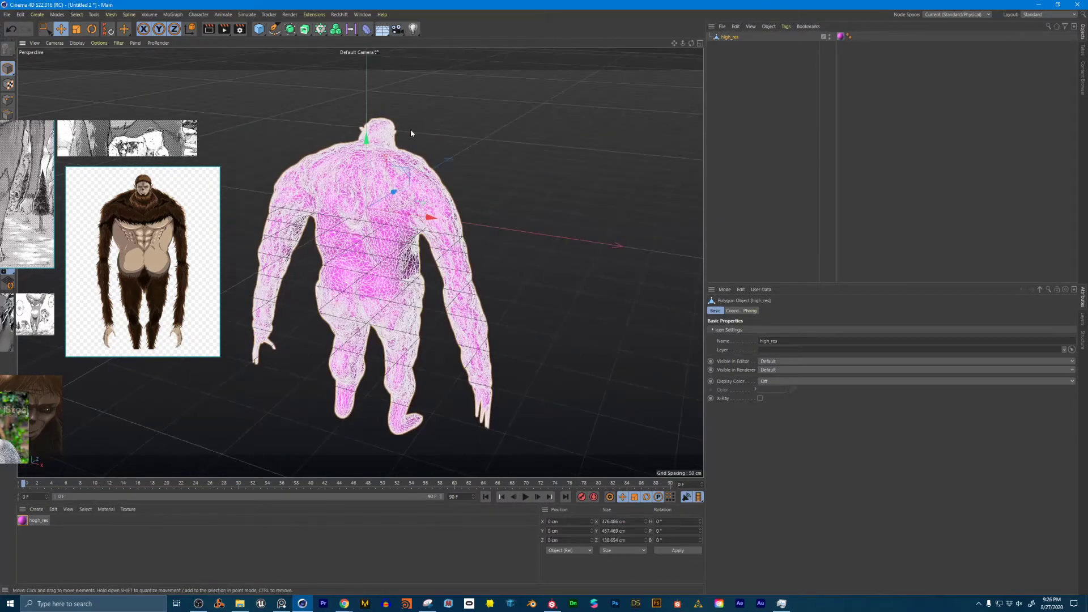
Delete the pasted high_res copy from the new project and return to the original titan project
{"action": "key", "text": "Delete"}
{"action": "left_click", "coordinate": [362, 15]}
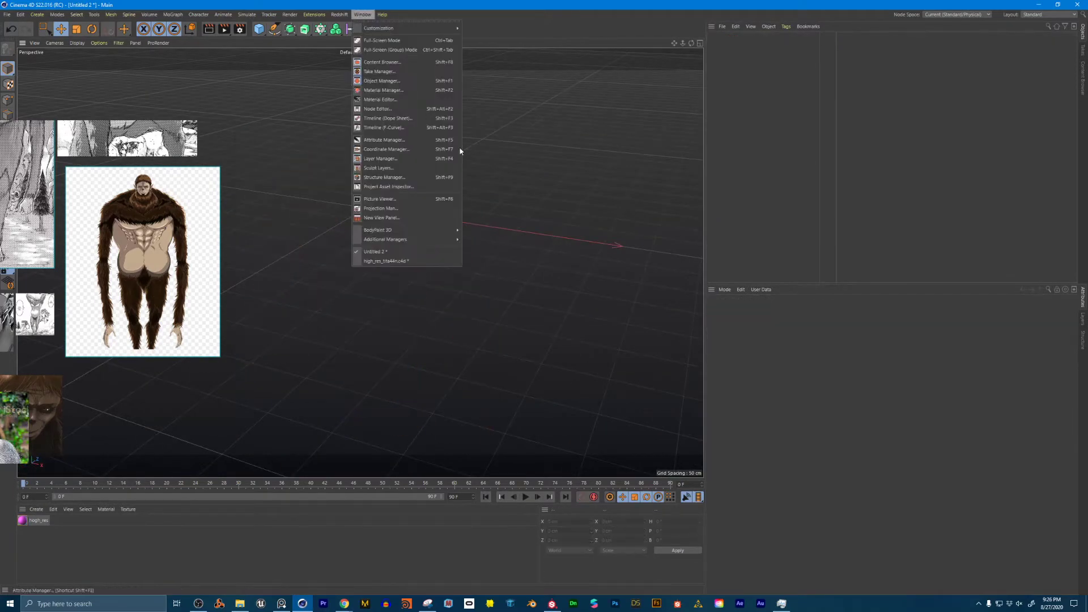
{"action": "mouse_move", "coordinate": [341, 15]}
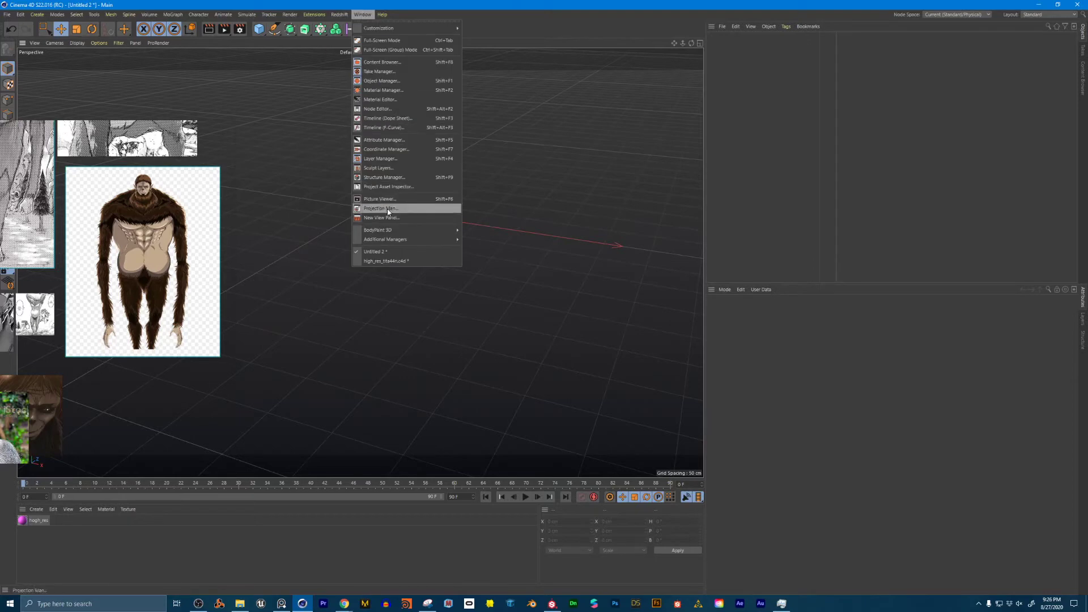
{"action": "left_click", "coordinate": [381, 261]}
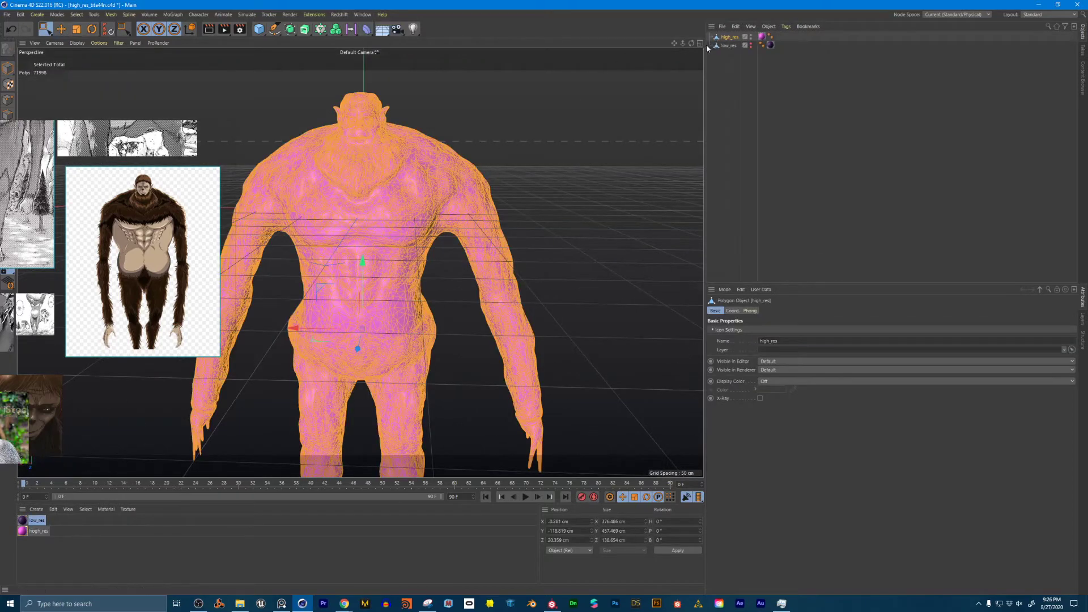
Make the low_res object visible again alongside high_res in the editor and renderer
{"action": "scroll", "coordinate": [461, 186], "scroll_direction": "down", "scroll_amount": 4}
{"action": "left_click_drag", "start_coordinate": [462, 186], "coordinate": [521, 255], "text": "alt"}
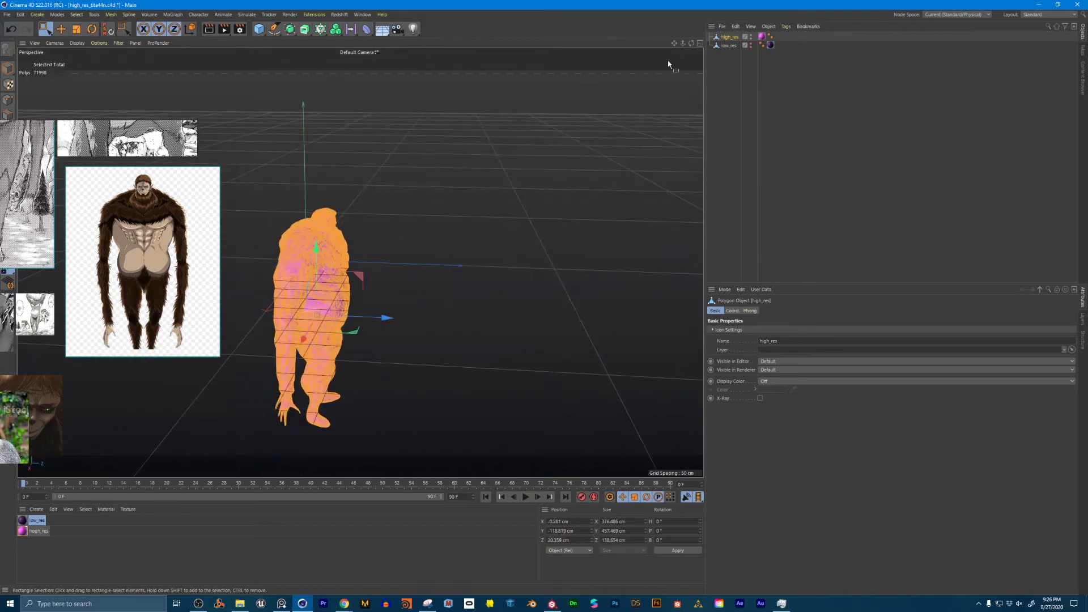
{"action": "left_click", "coordinate": [730, 45]}
{"action": "left_click", "coordinate": [730, 37], "text": "shift"}
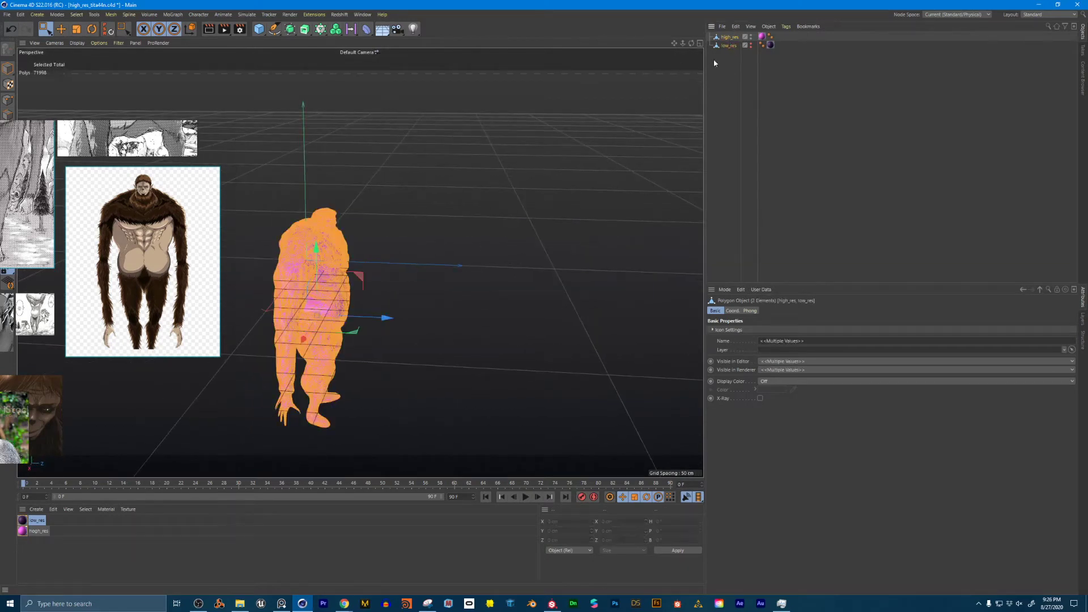
{"action": "left_click", "coordinate": [730, 46]}
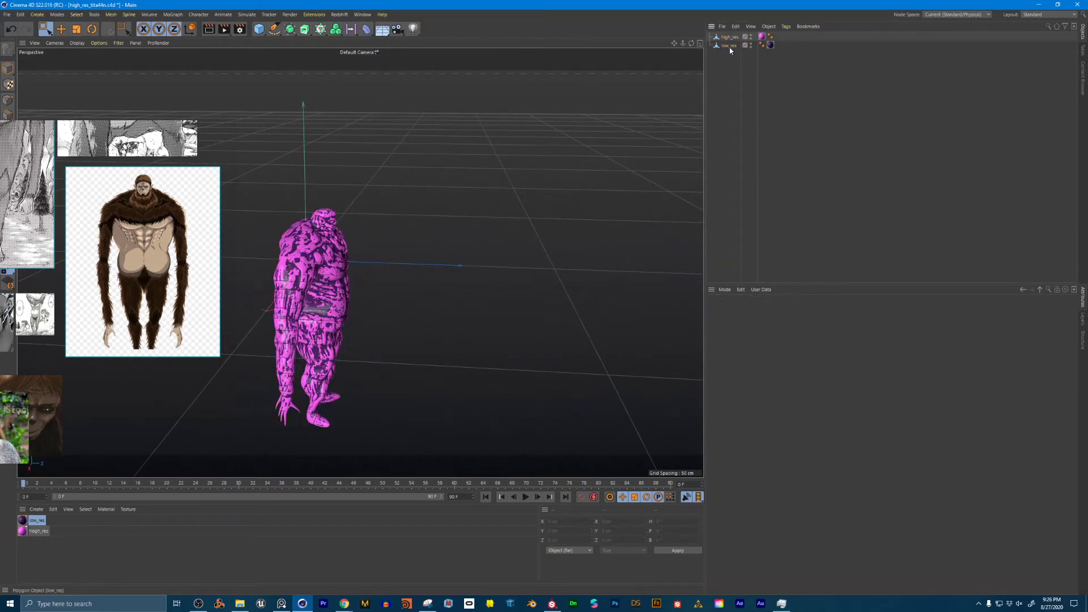
Try to move high_res and low_res upward together in polygon mode, and undo the move
{"action": "left_click", "coordinate": [732, 38], "text": "shift"}
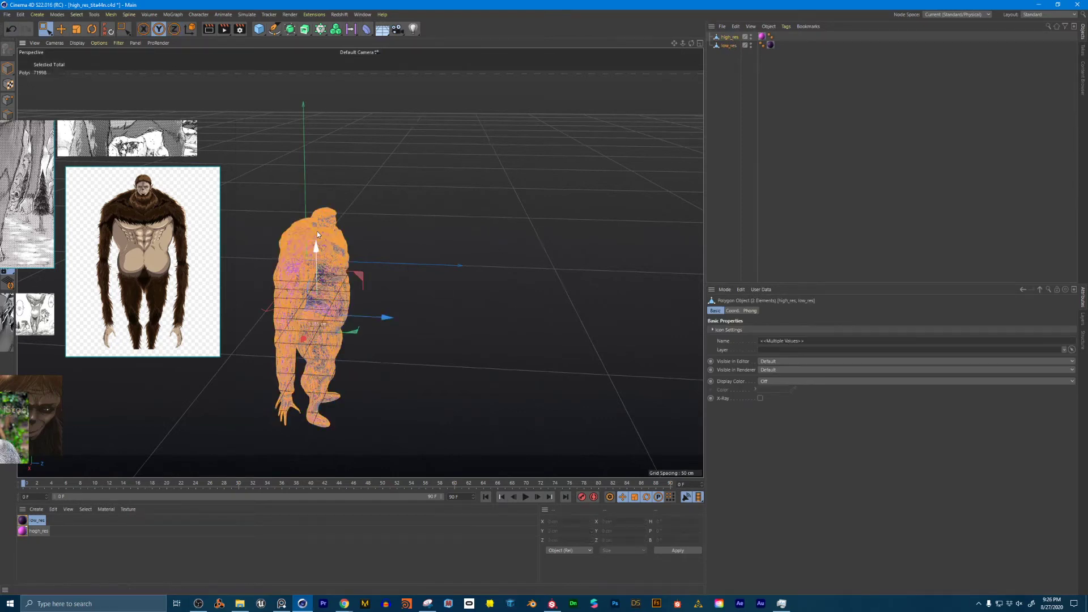
{"action": "left_click", "coordinate": [729, 46]}
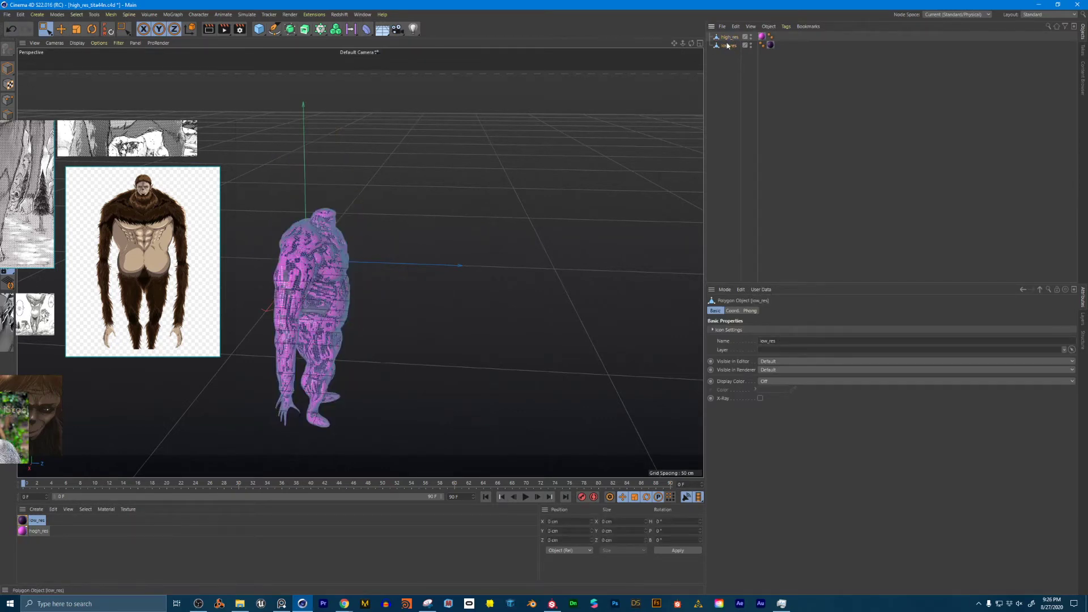
{"action": "left_click", "coordinate": [729, 38], "text": "shift"}
{"action": "left_click_drag", "start_coordinate": [316, 251], "coordinate": [314, 138]}
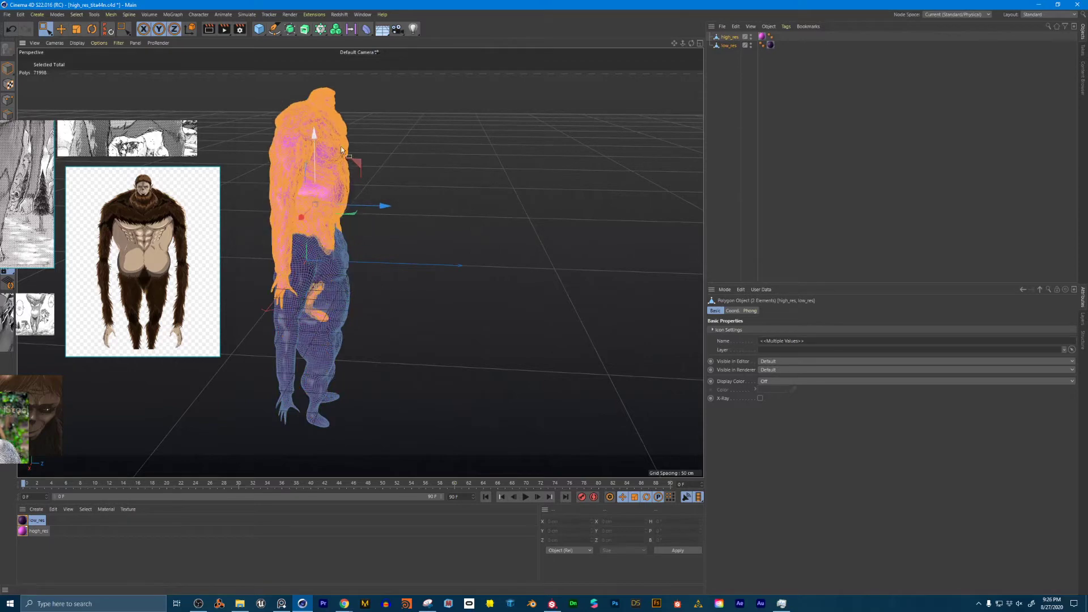
{"action": "key", "text": "ctrl+z"}
Move the reference images aside and raise high_res and low_res together as whole objects to a Y position of about 322 cm
{"action": "right_click_drag", "start_coordinate": [45, 150], "coordinate": [671, 254]}
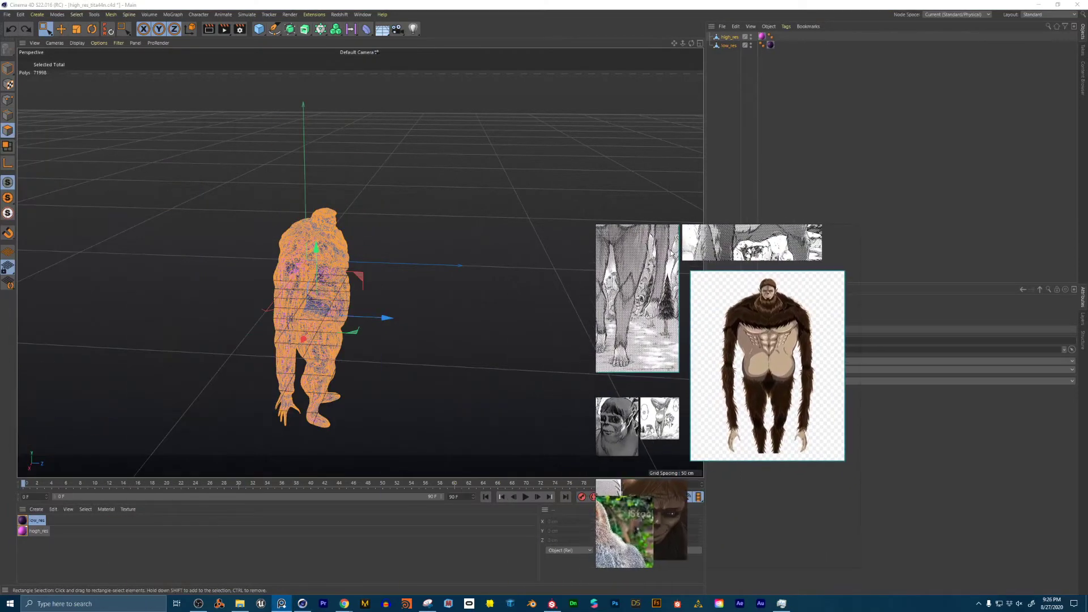
{"action": "left_click", "coordinate": [8, 68]}
{"action": "left_click_drag", "start_coordinate": [304, 193], "coordinate": [317, 202]}
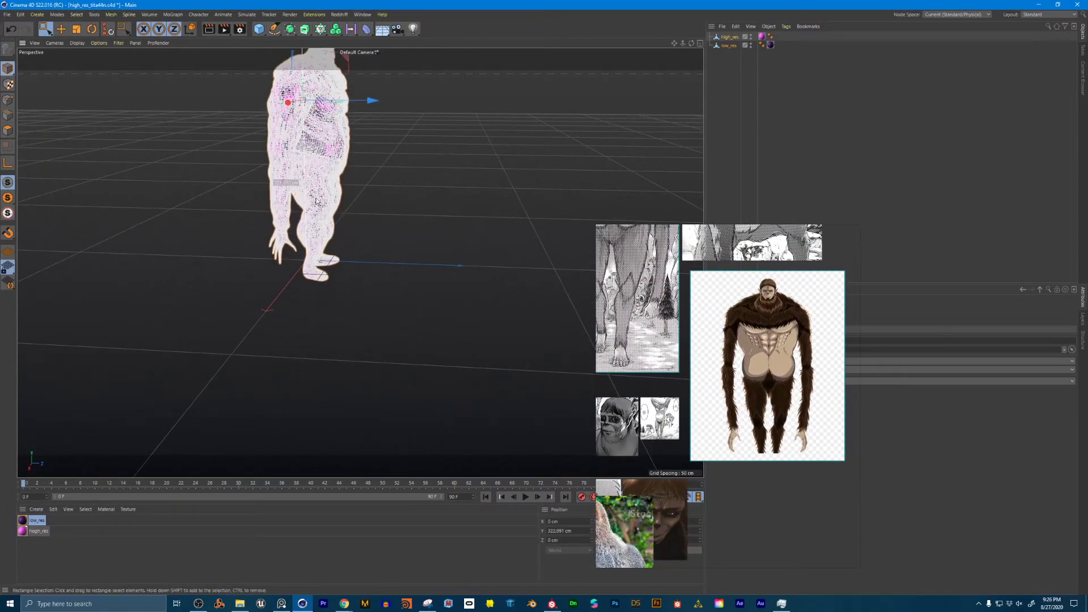
Raise both models in the front view to about 348 cm in Y so the feet meet the ground line, checking from the side
{"action": "left_click", "coordinate": [700, 44]}
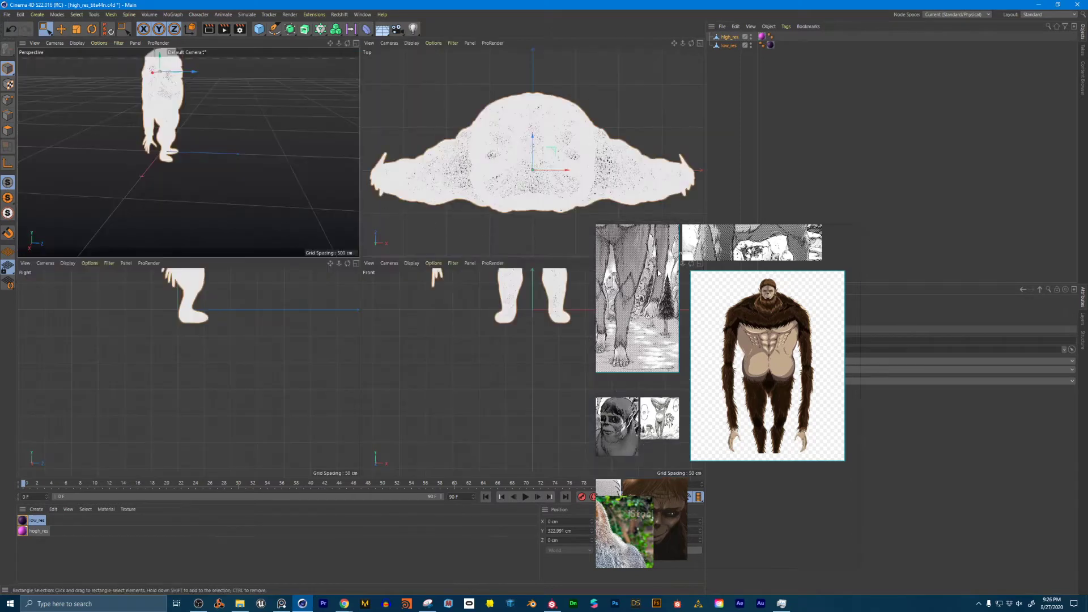
{"action": "middle_click", "coordinate": [583, 281]}
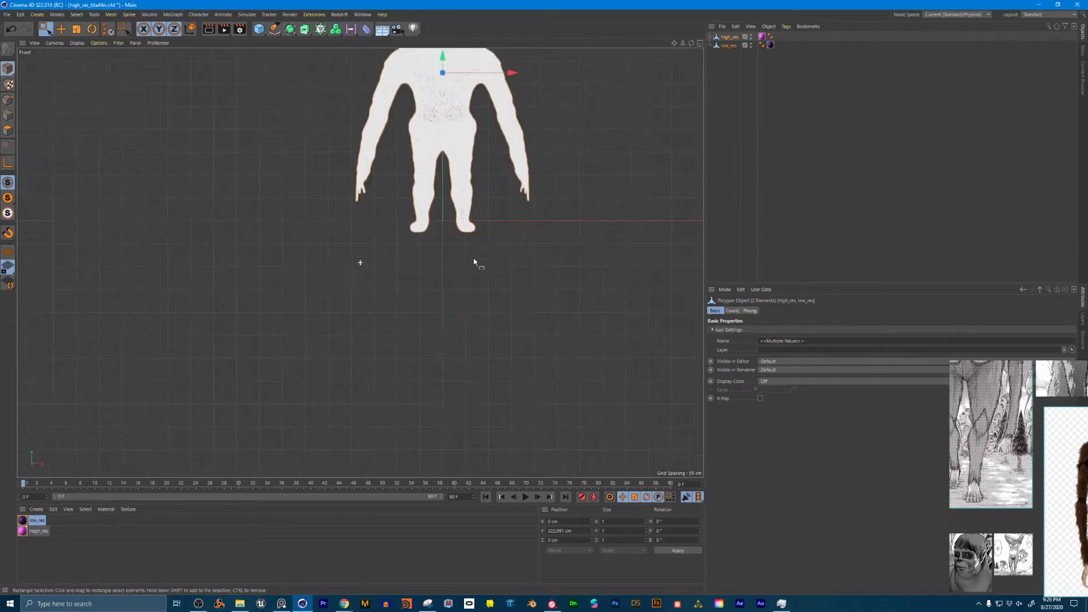
{"action": "middle_click_drag", "start_coordinate": [475, 262], "coordinate": [392, 391], "text": "alt"}
{"action": "left_click_drag", "start_coordinate": [362, 135], "coordinate": [363, 123]}
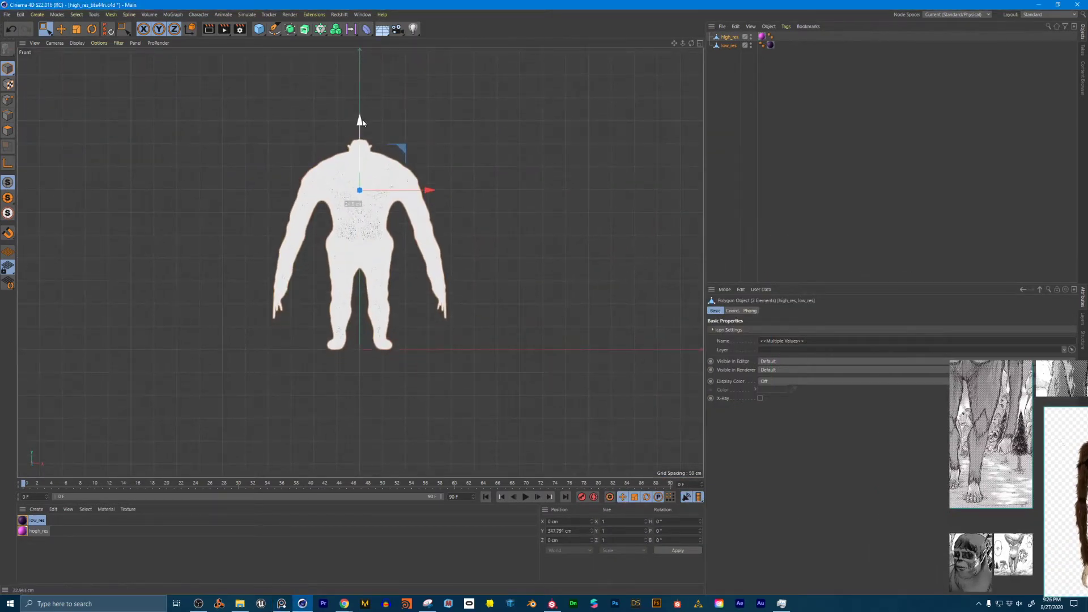
{"action": "left_click", "coordinate": [700, 44]}
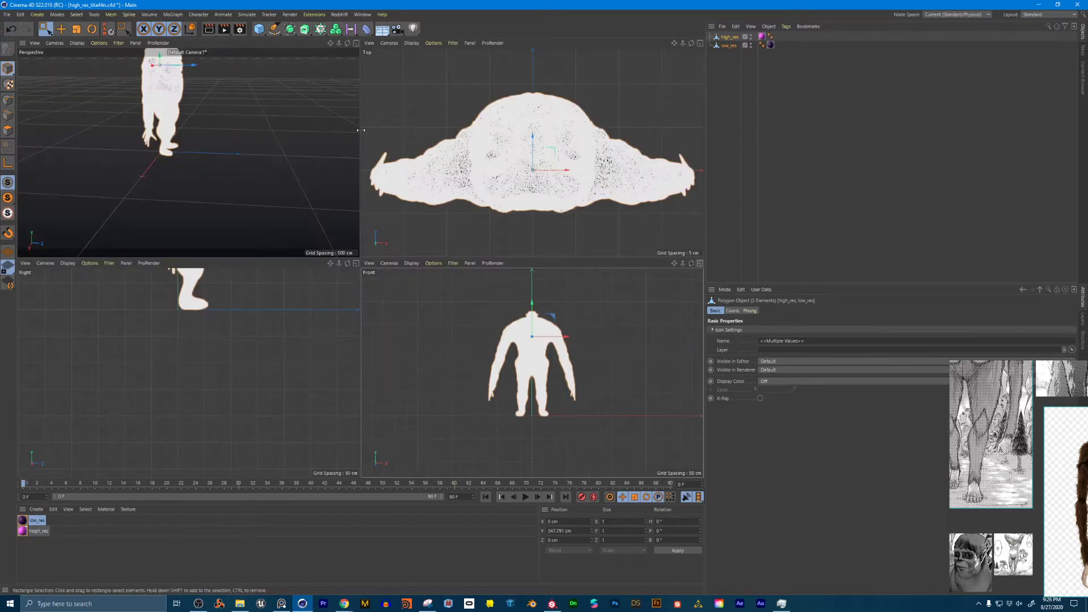
{"action": "left_click", "coordinate": [356, 263]}
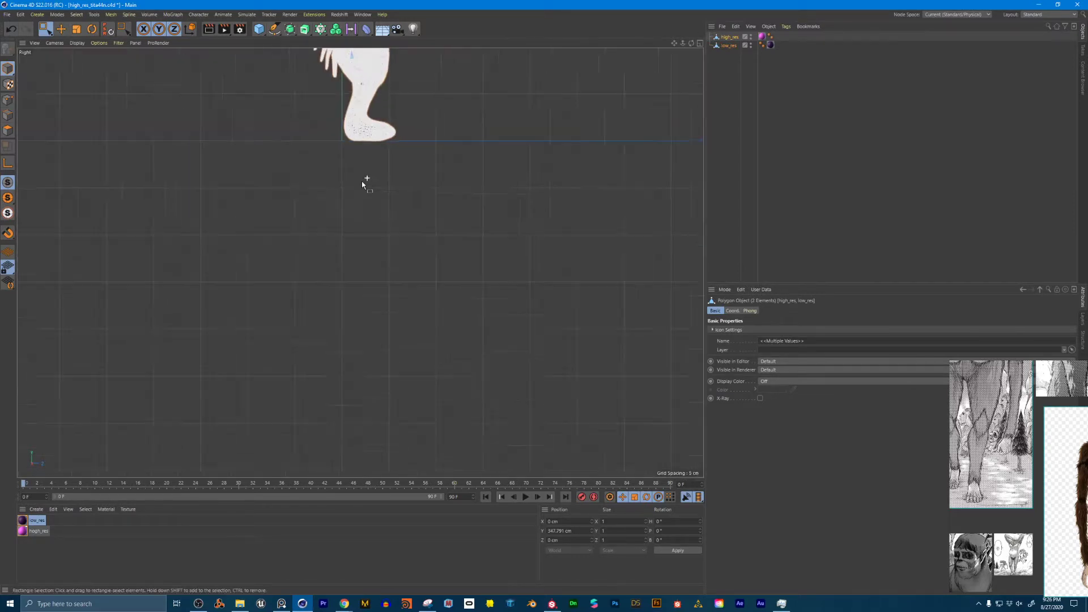
{"action": "key", "text": "h"}
{"action": "scroll", "coordinate": [363, 317], "scroll_direction": "down", "scroll_amount": 2}
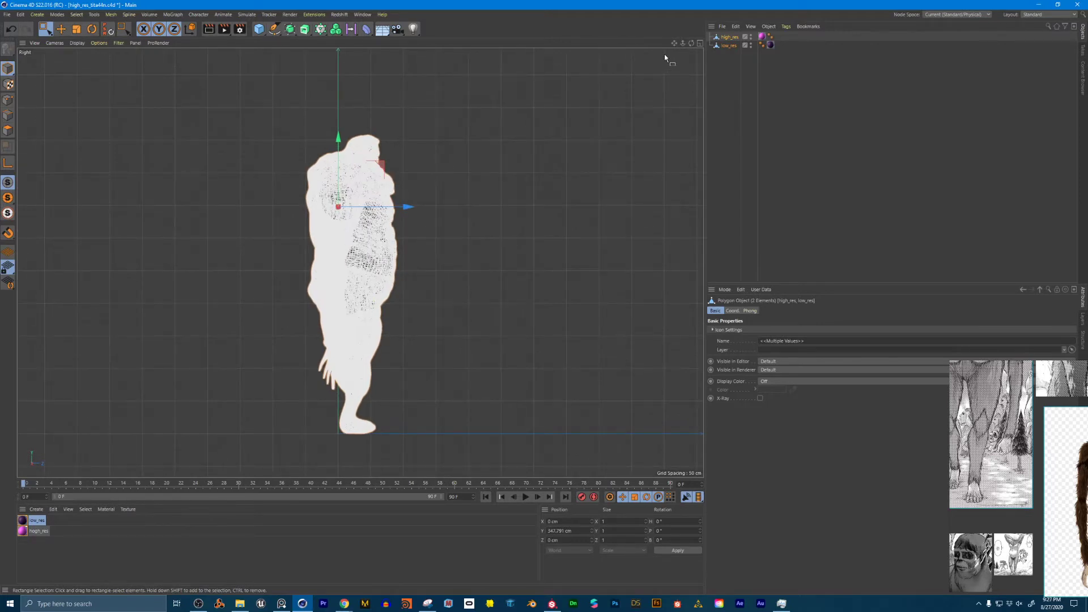
Rotate high_res and low_res together 180° around the vertical axis so they face the opposite direction
{"action": "left_click", "coordinate": [700, 43]}
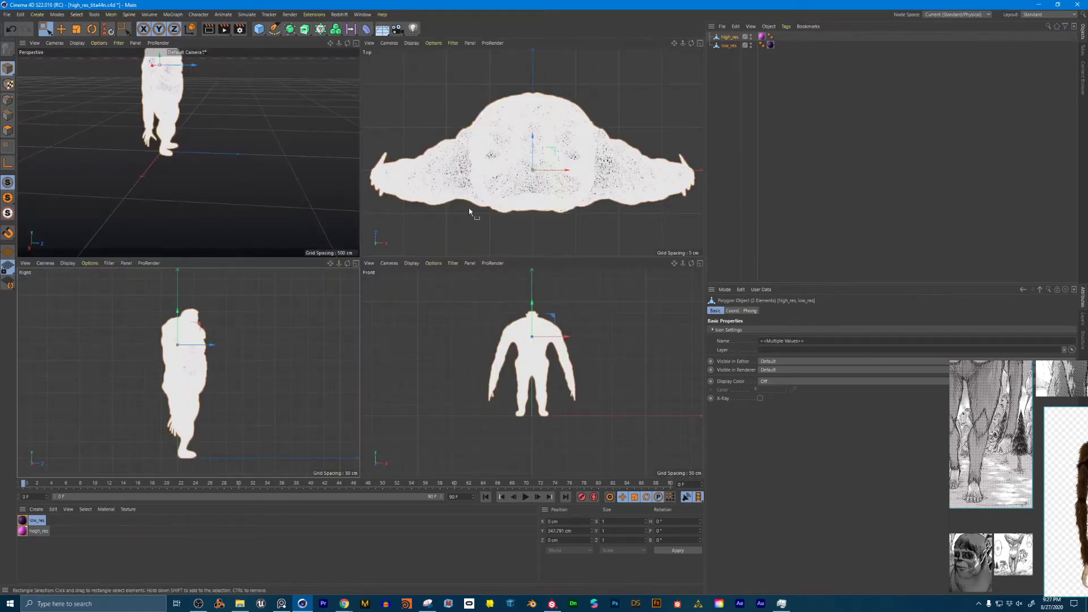
{"action": "left_click", "coordinate": [356, 264]}
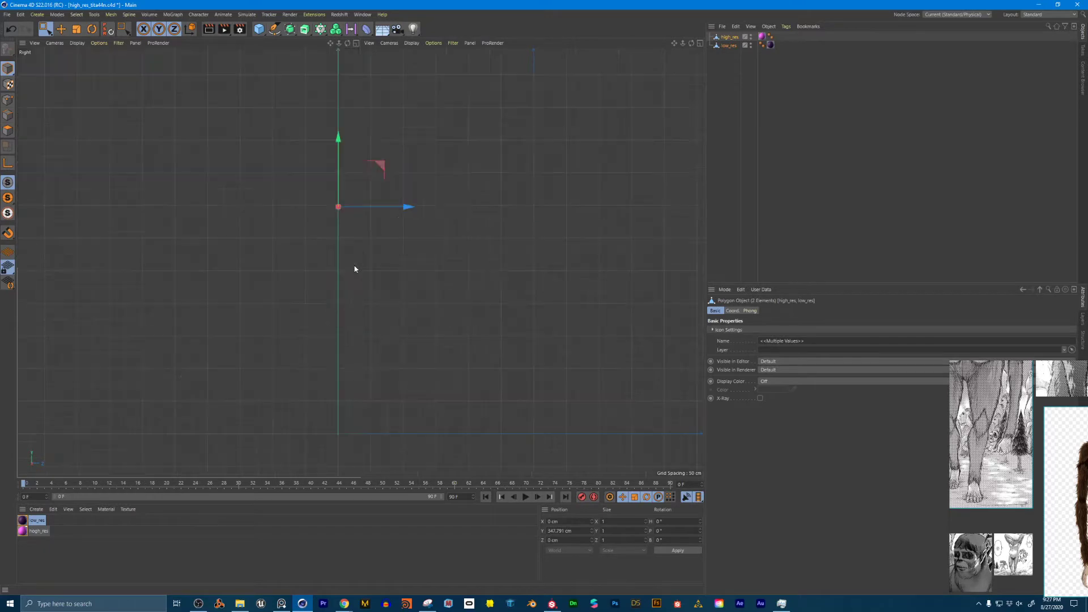
{"action": "key", "text": "r"}
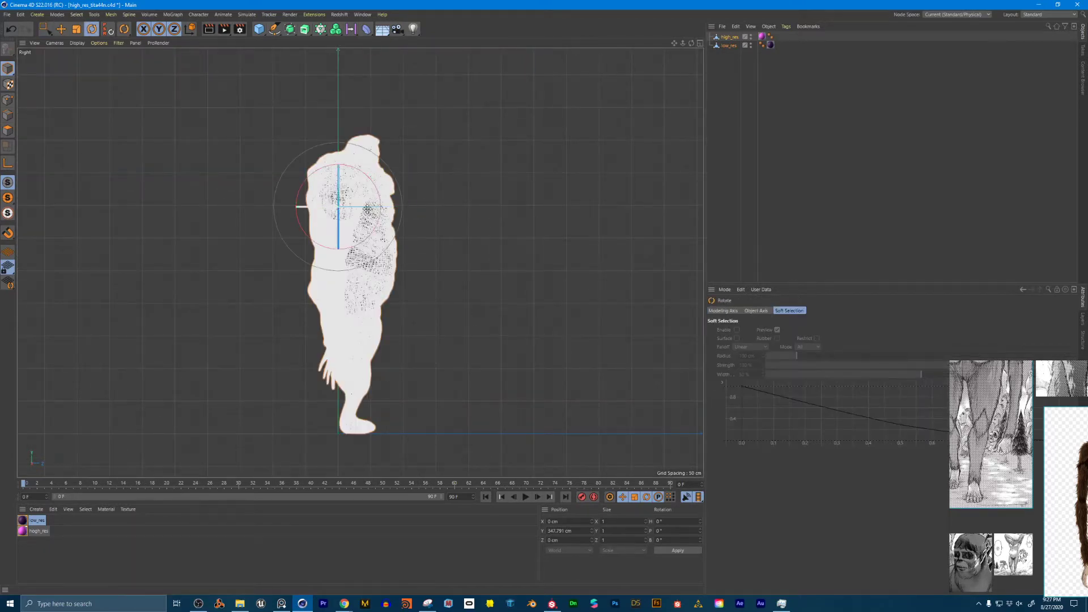
{"action": "left_click_drag", "start_coordinate": [367, 209], "coordinate": [172, 235]}
{"action": "left_click", "coordinate": [701, 43]}
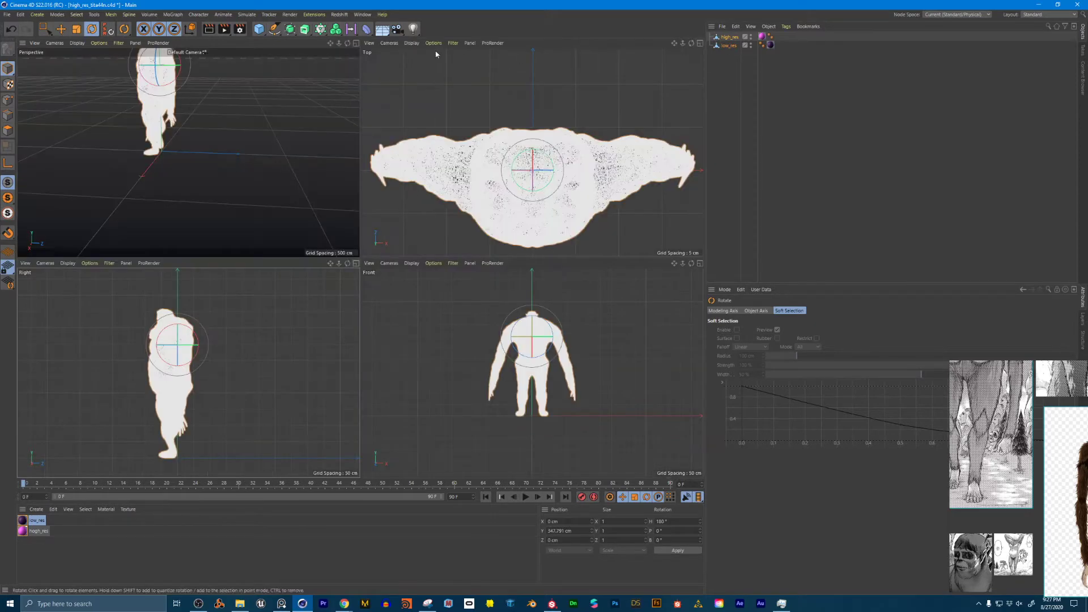
{"action": "left_click", "coordinate": [356, 43]}
{"action": "middle_click_drag", "start_coordinate": [325, 94], "coordinate": [324, 145], "text": "alt"}
{"action": "left_click_drag", "start_coordinate": [325, 145], "coordinate": [454, 167], "text": "alt"}
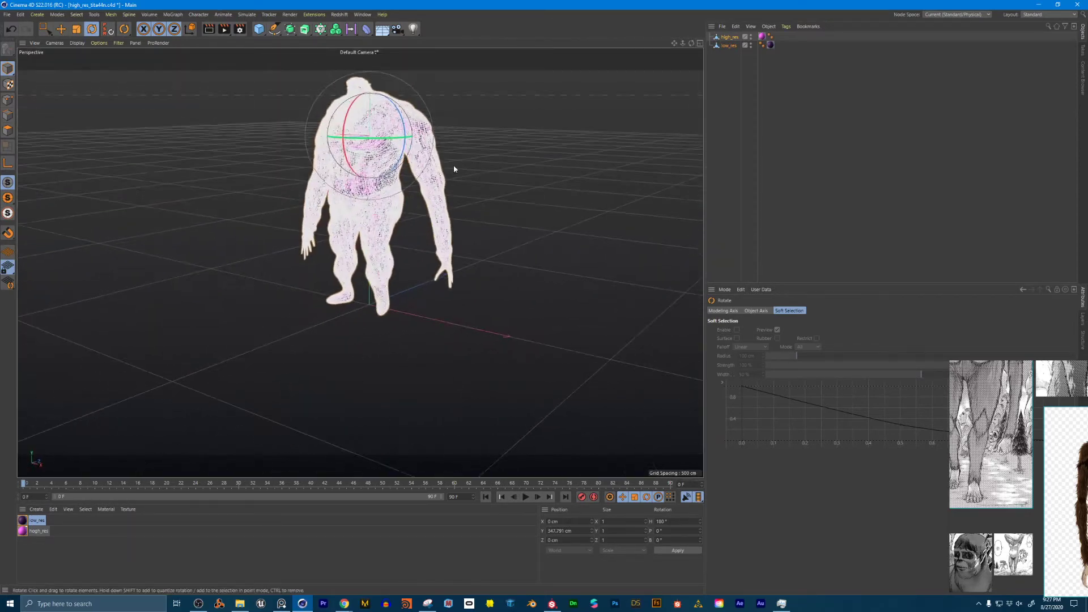
Deselect the models and examine from the front and up close how the high_res and low_res surfaces overlap
{"action": "left_click", "coordinate": [734, 117]}
{"action": "left_click_drag", "start_coordinate": [579, 136], "coordinate": [391, 203], "text": "alt"}
{"action": "mouse_move", "coordinate": [392, 203]}
{"action": "right_mouse_down", "text": "alt"}
{"action": "mouse_move", "coordinate": [422, 200]}
{"action": "mouse_move", "coordinate": [396, 213]}
{"action": "right_mouse_up", "text": "alt"}
{"action": "middle_click_drag", "start_coordinate": [396, 213], "coordinate": [413, 186], "text": "alt"}
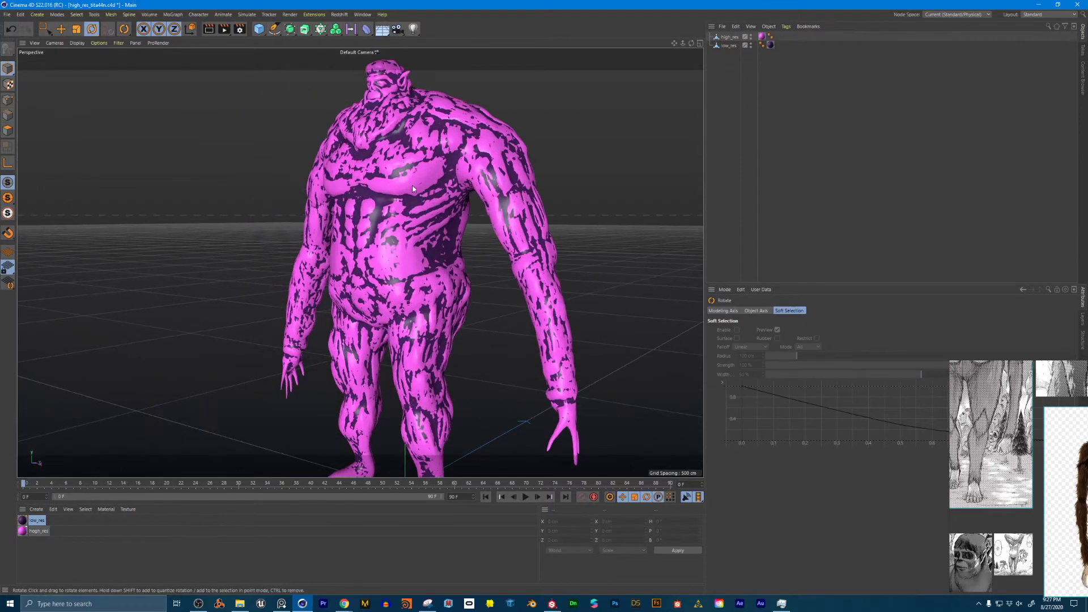
{"action": "scroll", "coordinate": [413, 189], "scroll_direction": "up", "scroll_amount": 10}
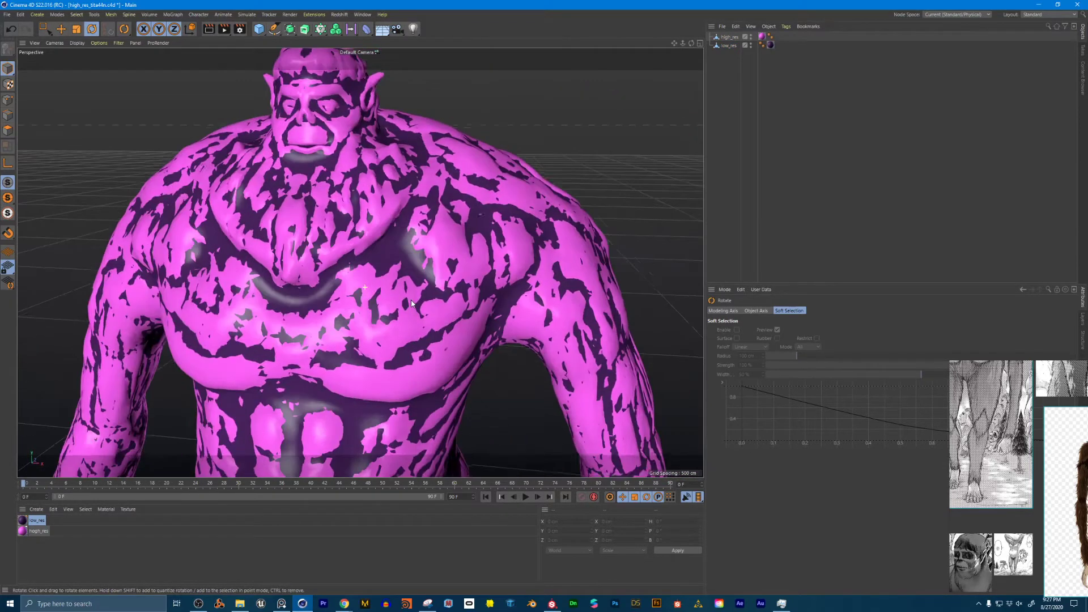
{"action": "right_click_drag", "start_coordinate": [411, 301], "coordinate": [390, 257], "text": "alt"}
{"action": "scroll", "coordinate": [333, 229], "scroll_direction": "up", "scroll_amount": 3}
{"action": "scroll", "coordinate": [351, 221], "scroll_direction": "down", "scroll_amount": 4}
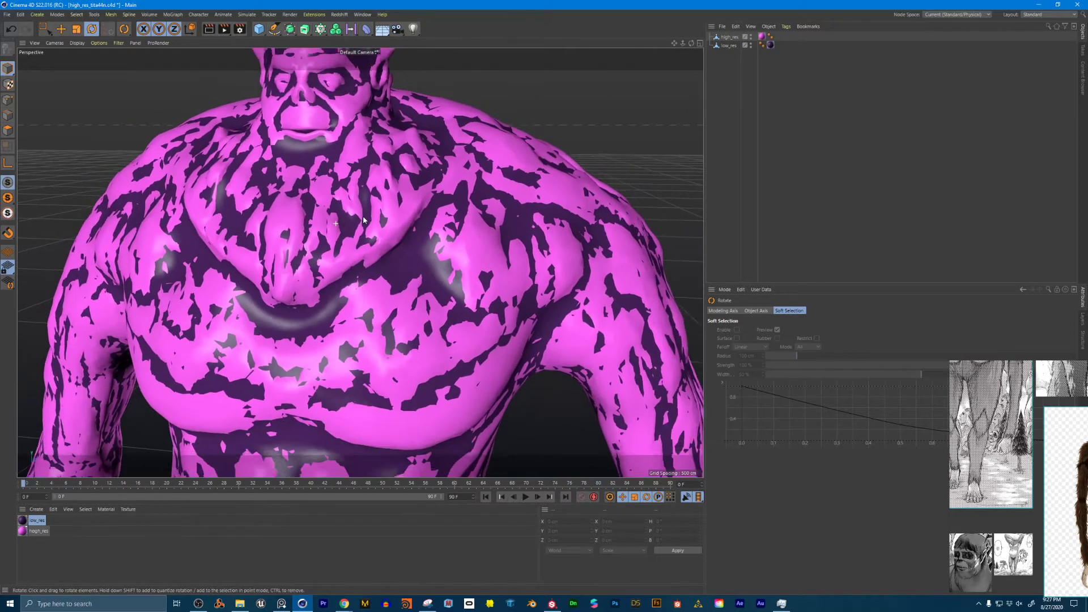
{"action": "scroll", "coordinate": [332, 230], "scroll_direction": "down", "scroll_amount": 3}
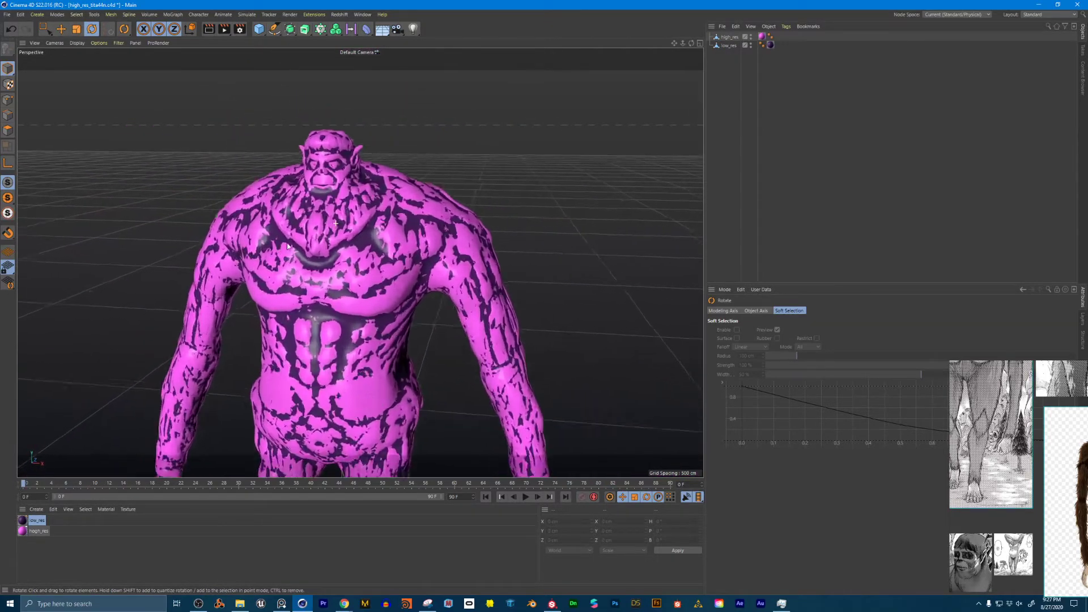
{"action": "scroll", "coordinate": [346, 238], "scroll_direction": "up", "scroll_amount": 3}
{"action": "scroll", "coordinate": [344, 248], "scroll_direction": "down", "scroll_amount": 3}
{"action": "scroll", "coordinate": [334, 250], "scroll_direction": "up", "scroll_amount": 2}
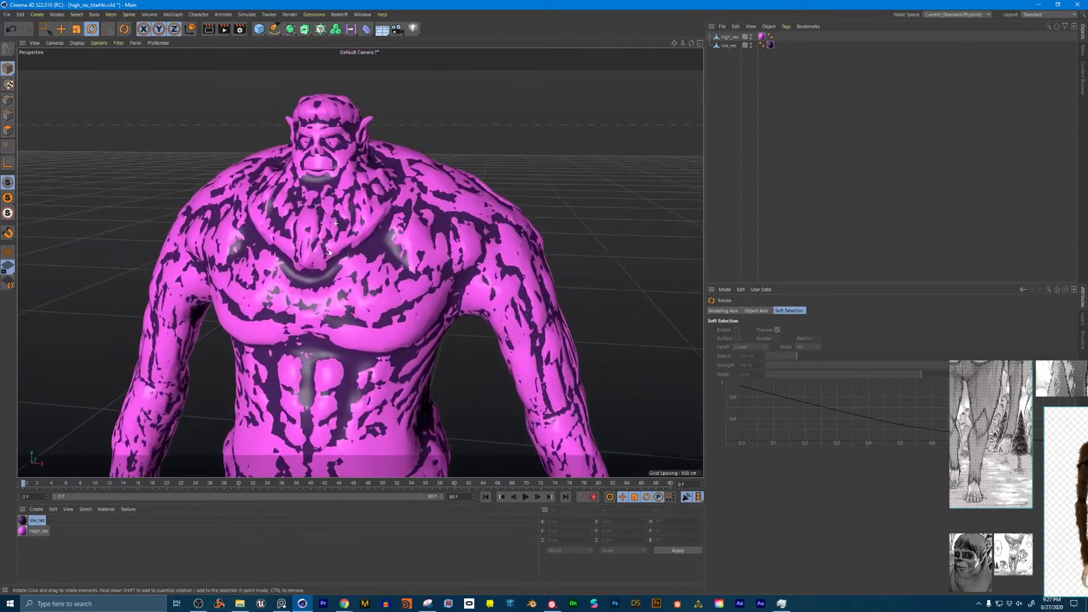
{"action": "scroll", "coordinate": [326, 254], "scroll_direction": "down", "scroll_amount": 1}
{"action": "scroll", "coordinate": [318, 258], "scroll_direction": "up", "scroll_amount": 1}
{"action": "scroll", "coordinate": [318, 258], "scroll_direction": "down", "scroll_amount": 3}
{"action": "scroll", "coordinate": [320, 260], "scroll_direction": "up", "scroll_amount": 4}
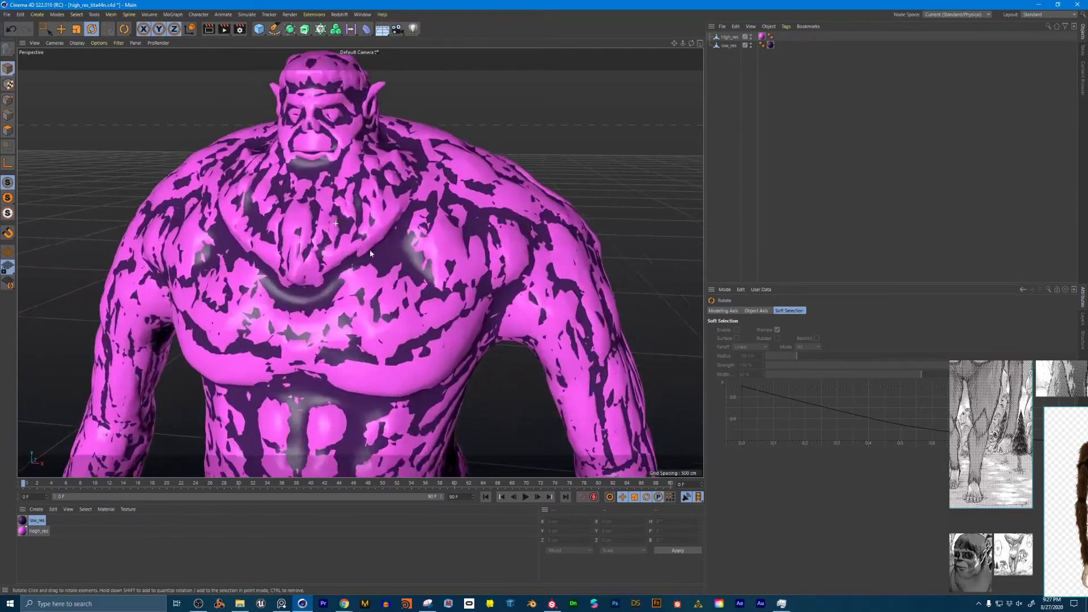
{"action": "scroll", "coordinate": [321, 264], "scroll_direction": "down", "scroll_amount": 3}
{"action": "scroll", "coordinate": [321, 264], "scroll_direction": "up", "scroll_amount": 3}
{"action": "scroll", "coordinate": [369, 243], "scroll_direction": "down", "scroll_amount": 1}
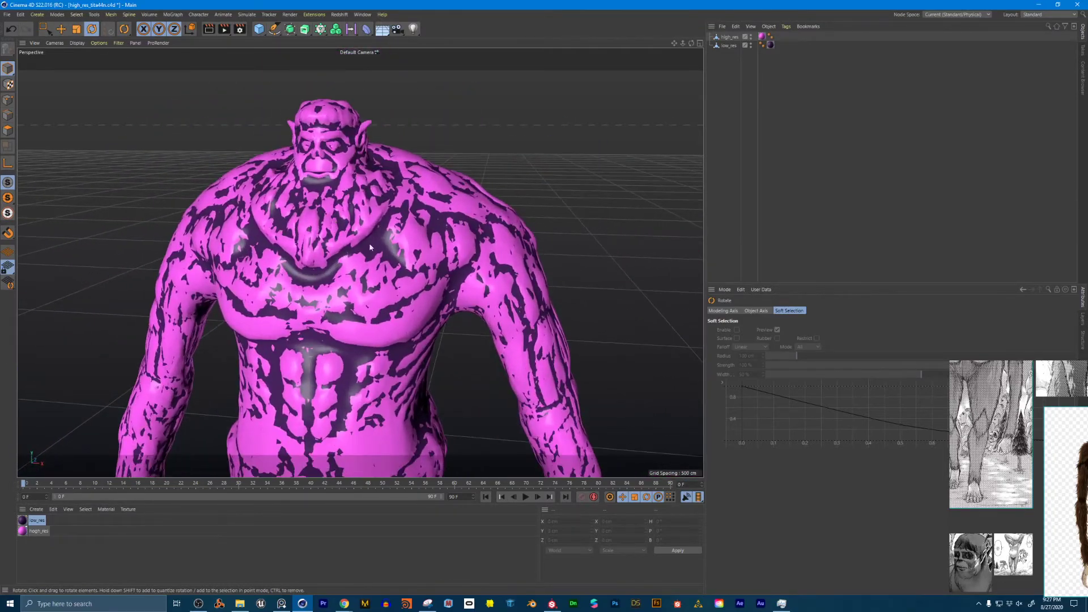
Save the titan project and select only the high_res object
{"action": "left_click", "coordinate": [7, 14]}
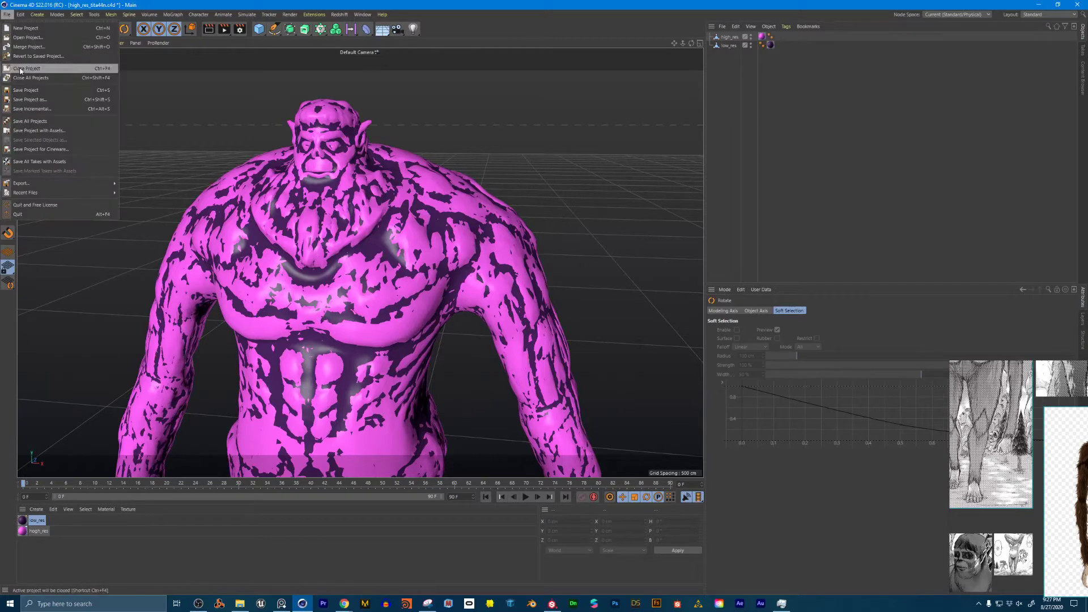
{"action": "left_click", "coordinate": [35, 92]}
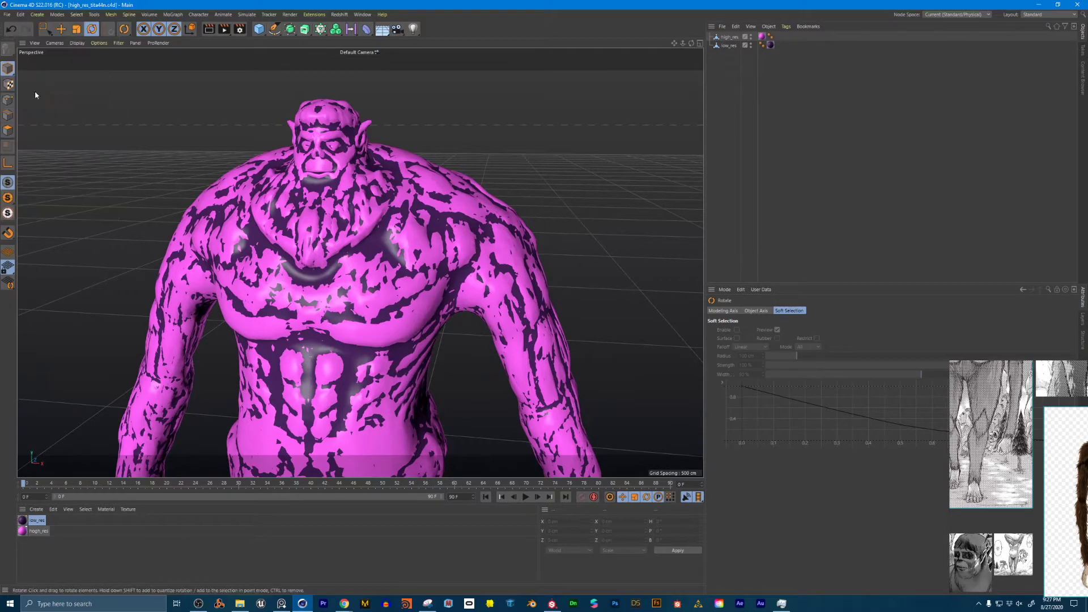
{"action": "left_click", "coordinate": [716, 38]}
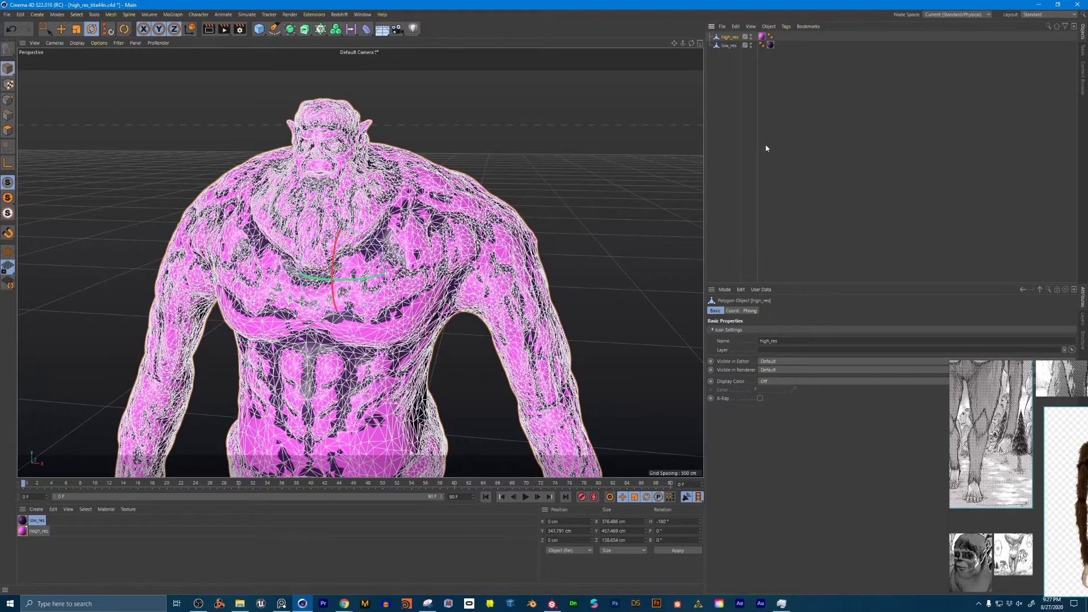
{"action": "left_click", "coordinate": [746, 63]}
{"action": "left_click", "coordinate": [729, 37]}
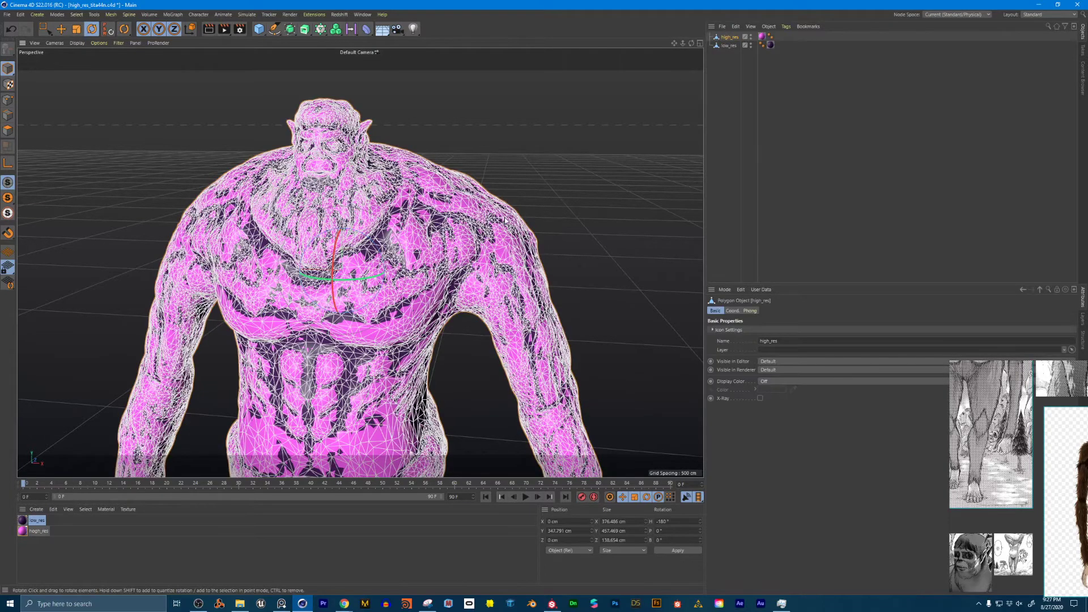
Switch to the empty Untitled 2 project, paste the copied high_res mesh into it and deselect it
{"action": "left_click", "coordinate": [362, 14]}
{"action": "left_click", "coordinate": [397, 261]}
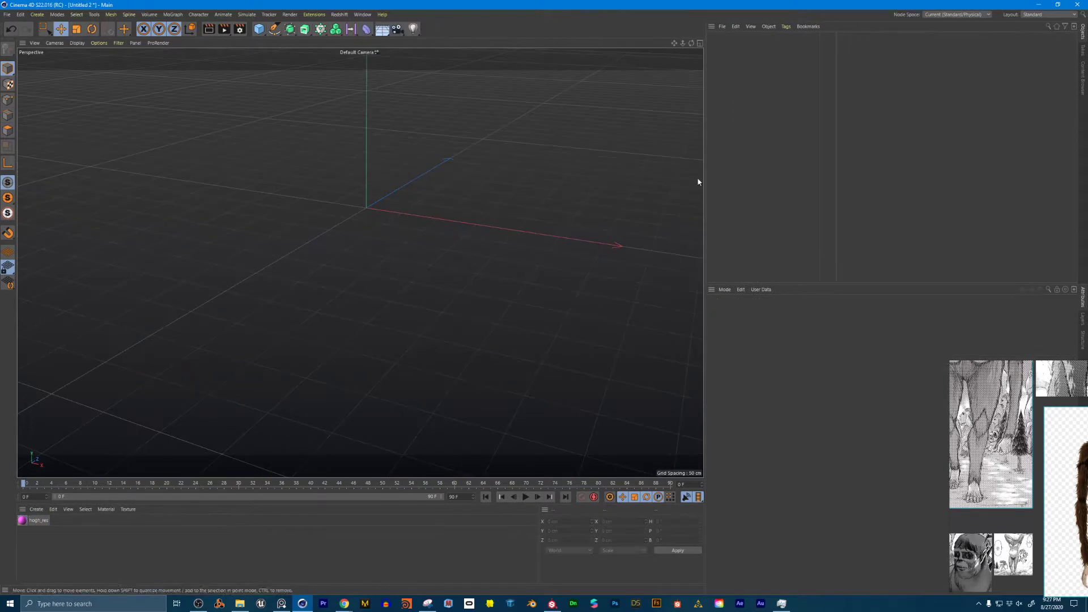
{"action": "key", "text": "ctrl+v"}
{"action": "scroll", "coordinate": [471, 136], "scroll_direction": "down", "scroll_amount": 4}
{"action": "middle_click_drag", "start_coordinate": [472, 136], "coordinate": [377, 271], "text": "alt"}
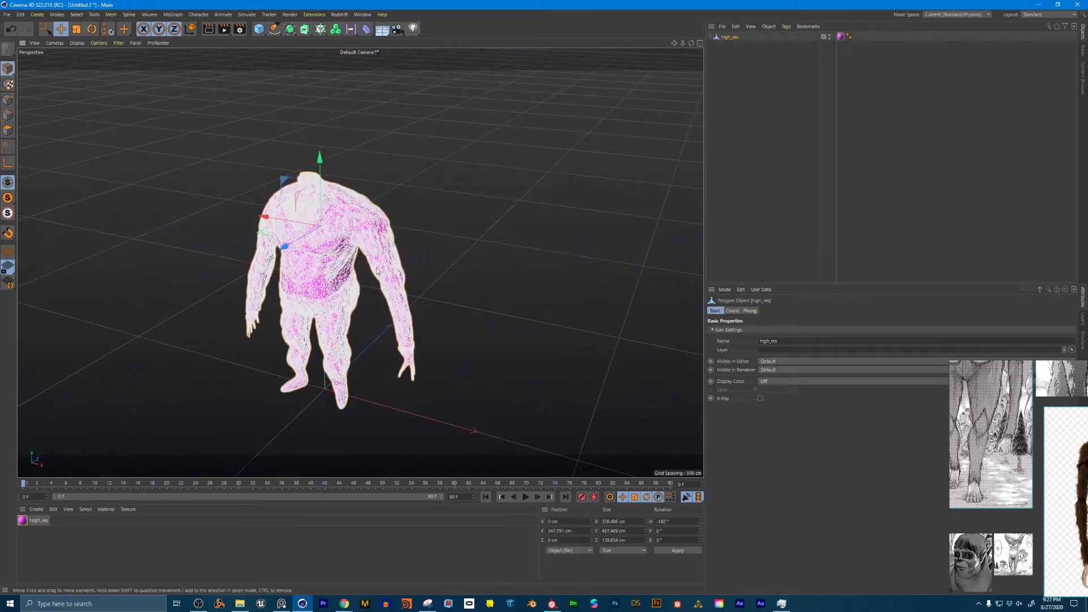
{"action": "left_click", "coordinate": [814, 114]}
{"action": "scroll", "coordinate": [414, 224], "scroll_direction": "up", "scroll_amount": 5}
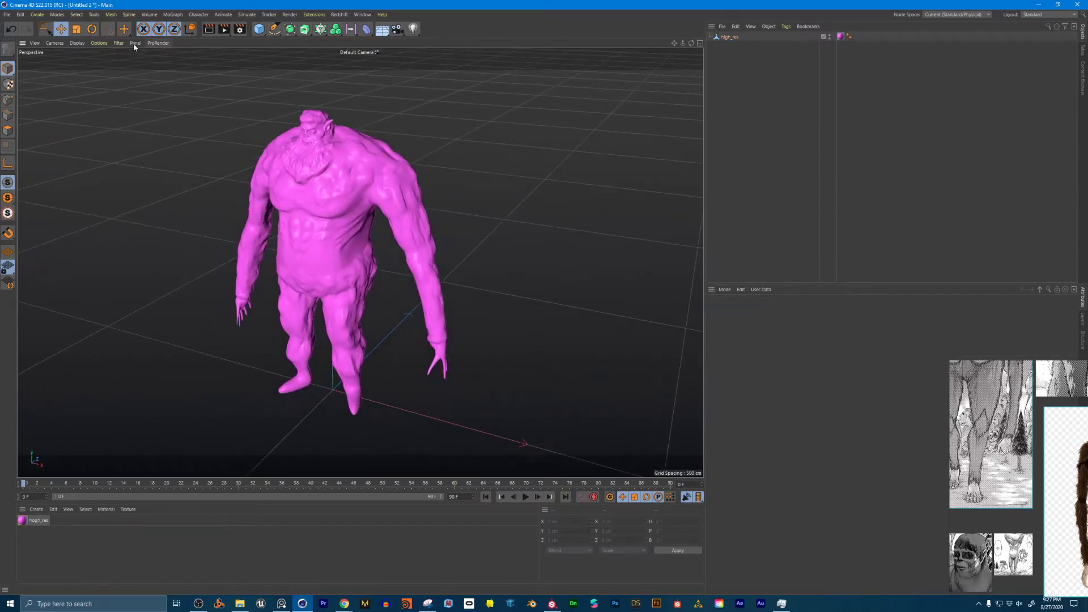
Export the high_res mesh as a Wavefront OBJ named titan_high_res.obj in the Beast_titan folder
{"action": "left_click", "coordinate": [7, 14]}
{"action": "mouse_move", "coordinate": [63, 189]}
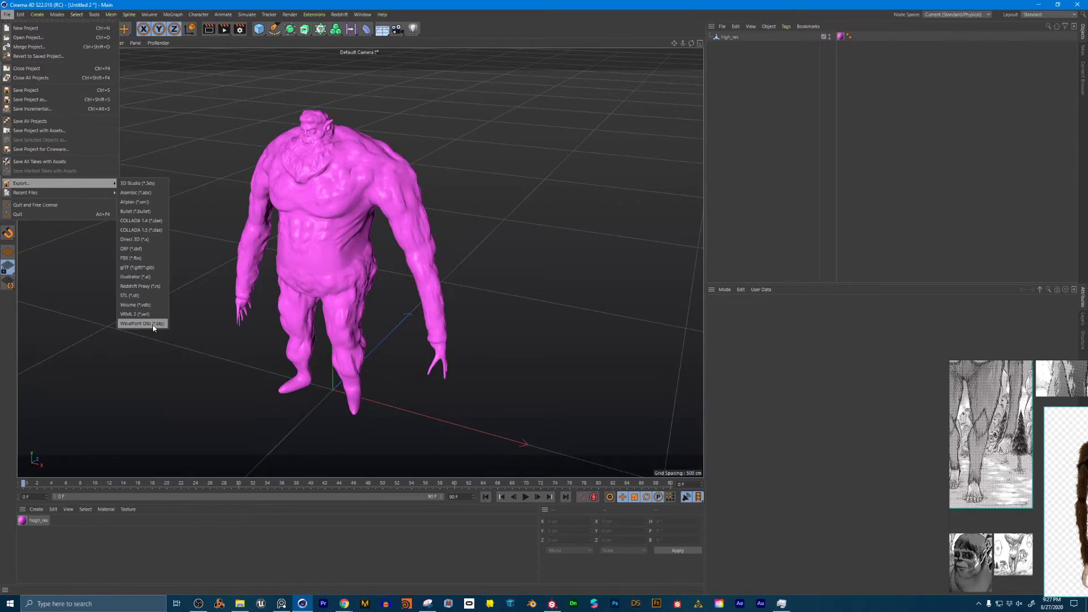
{"action": "left_click", "coordinate": [142, 323]}
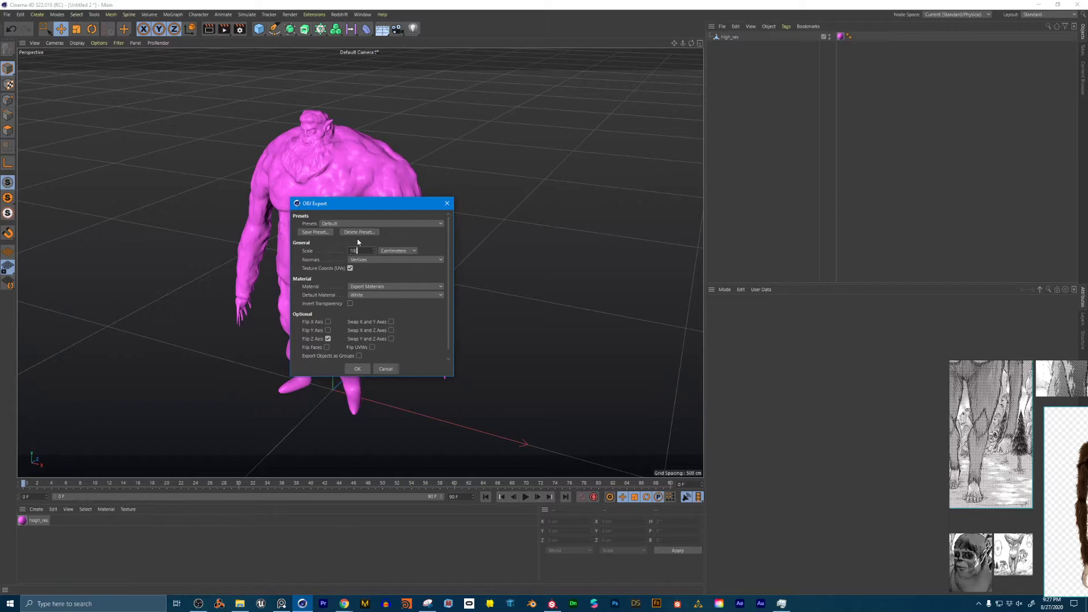
{"action": "left_click", "coordinate": [357, 369]}
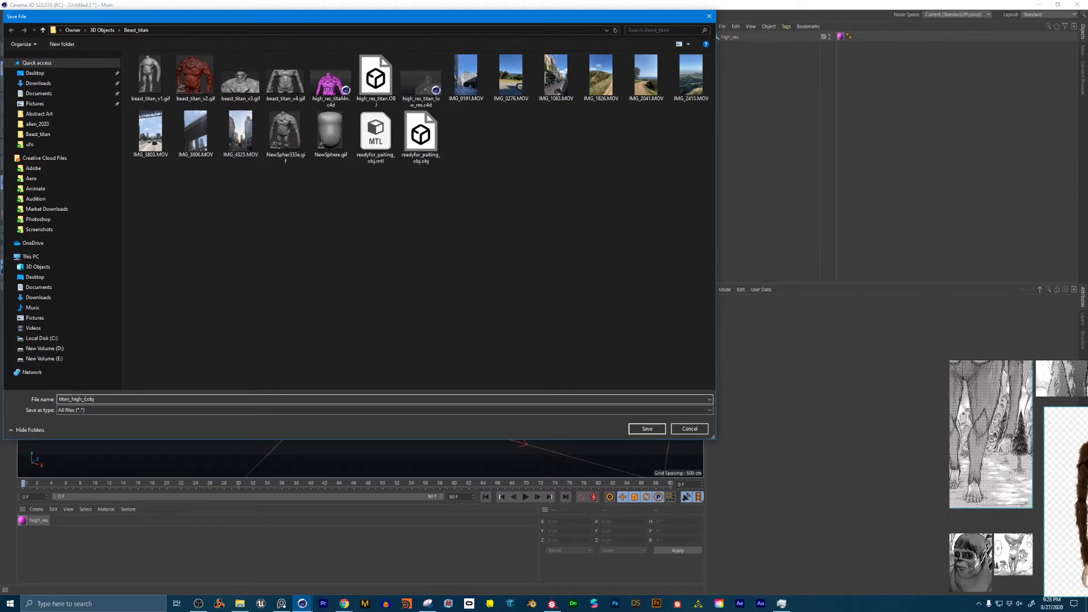
{"action": "left_click", "coordinate": [647, 429]}
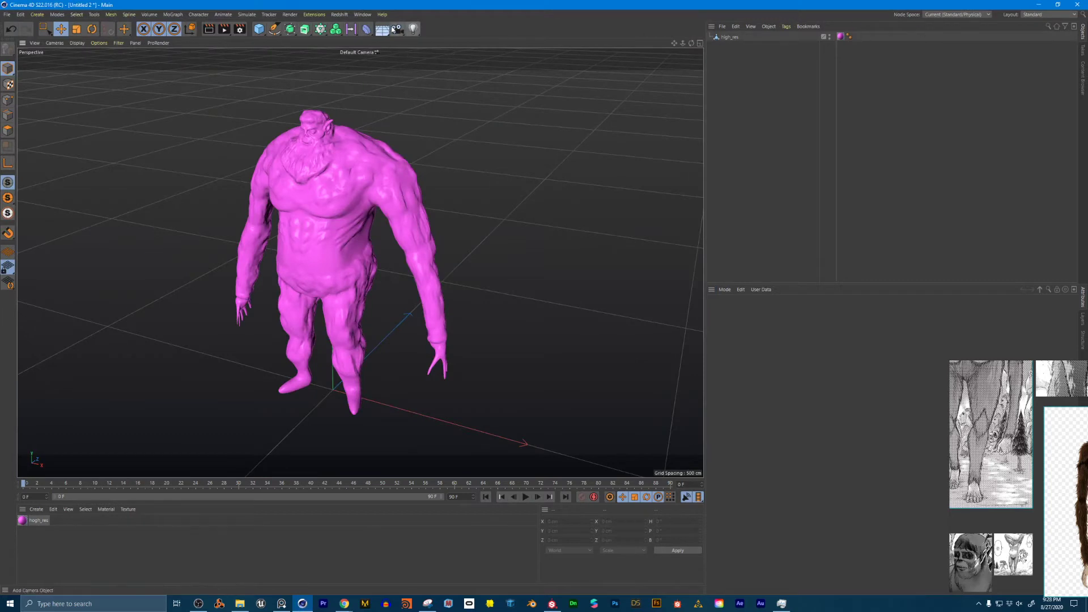
Return to the project holding both meshes, delete high_res and select low_res
{"action": "left_click", "coordinate": [357, 15]}
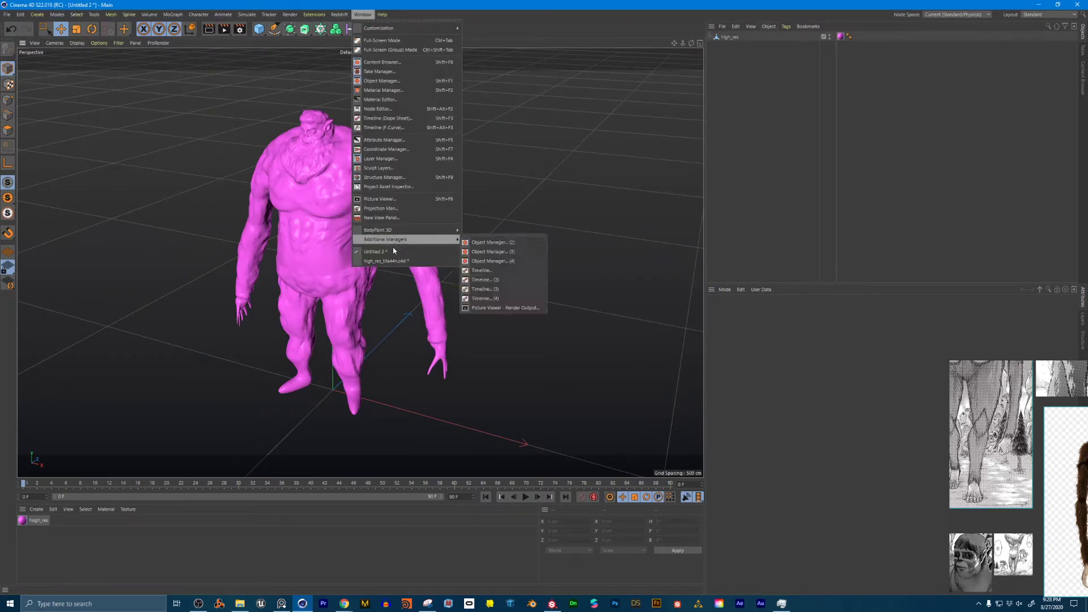
{"action": "left_click", "coordinate": [395, 252]}
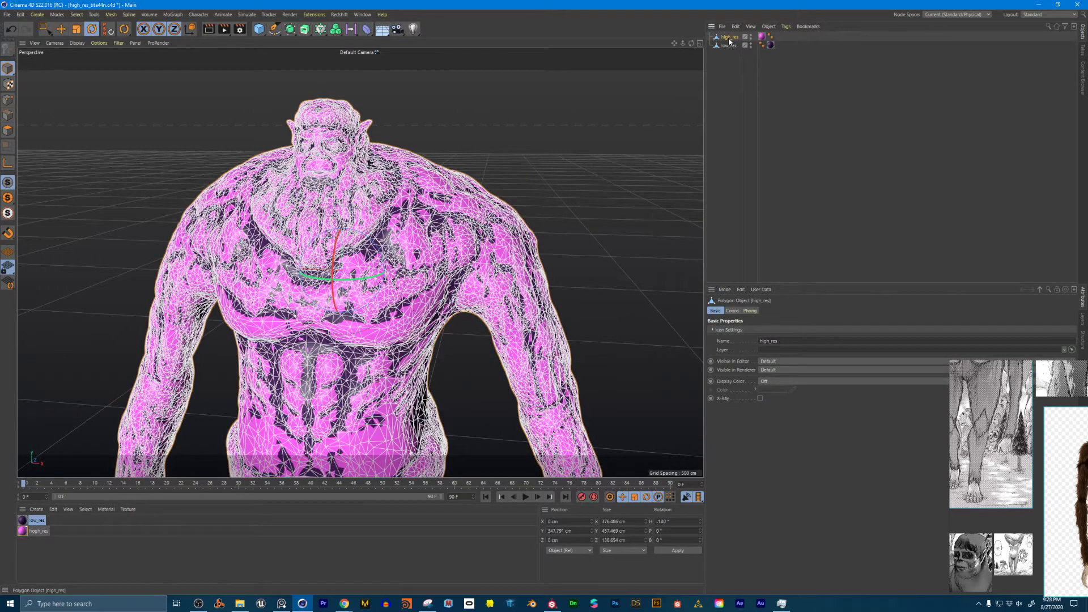
{"action": "key", "text": "Delete"}
{"action": "left_click", "coordinate": [729, 37]}
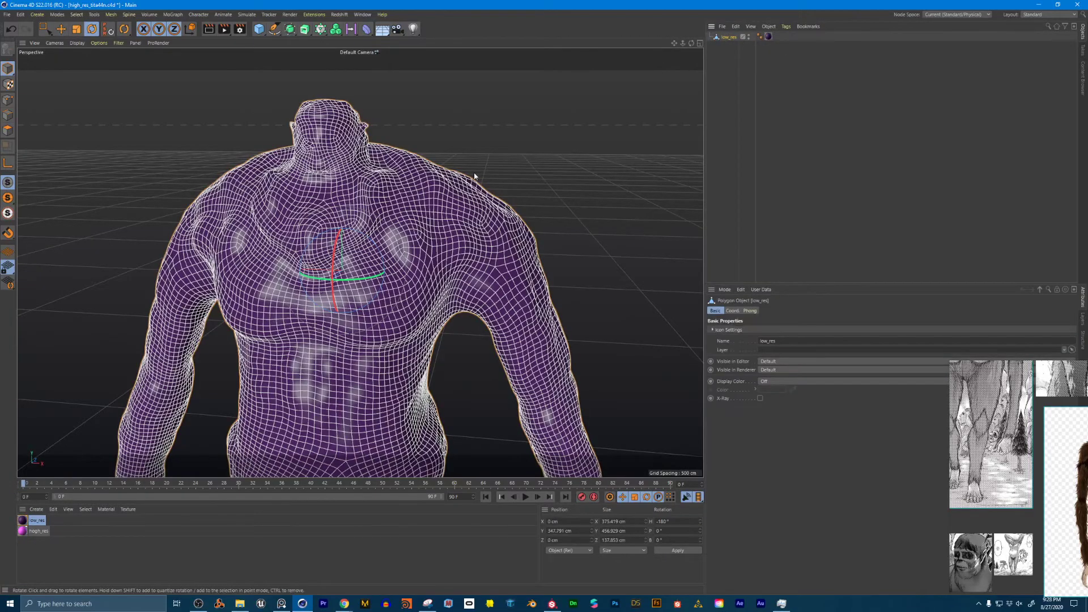
Set up a Wavefront OBJ export of the low_res mesh and accept the export options
{"action": "right_click_drag", "start_coordinate": [363, 196], "coordinate": [437, 182], "text": "alt"}
{"action": "mouse_move", "coordinate": [437, 182]}
{"action": "left_mouse_down", "text": "alt"}
{"action": "mouse_move", "coordinate": [383, 186]}
{"action": "mouse_move", "coordinate": [417, 185]}
{"action": "left_mouse_up", "text": "alt"}
{"action": "right_click_drag", "start_coordinate": [417, 185], "coordinate": [362, 190], "text": "alt"}
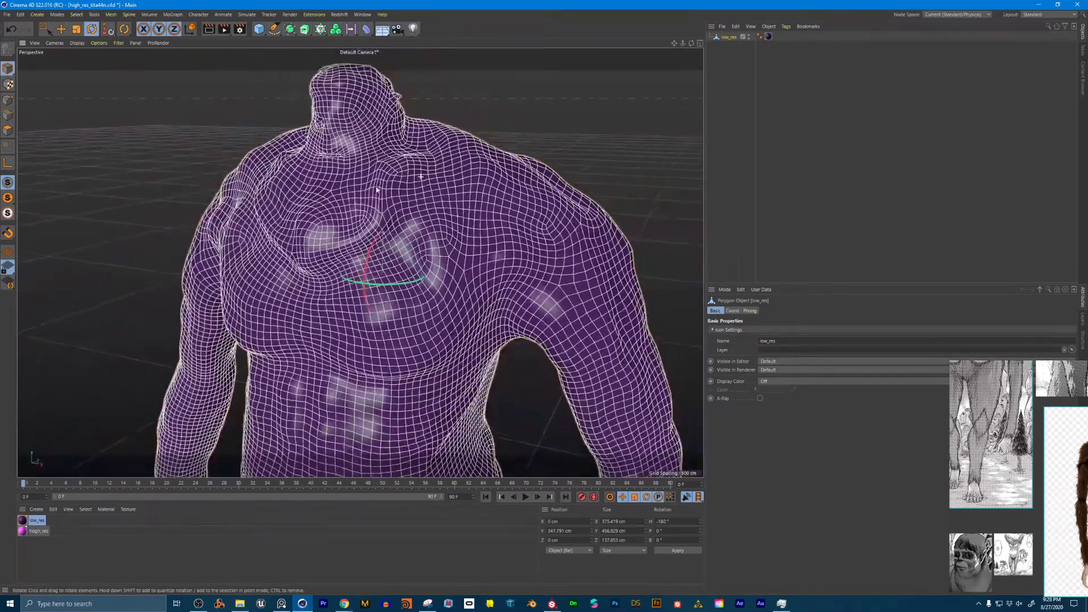
{"action": "left_click_drag", "start_coordinate": [427, 184], "coordinate": [365, 189], "text": "alt"}
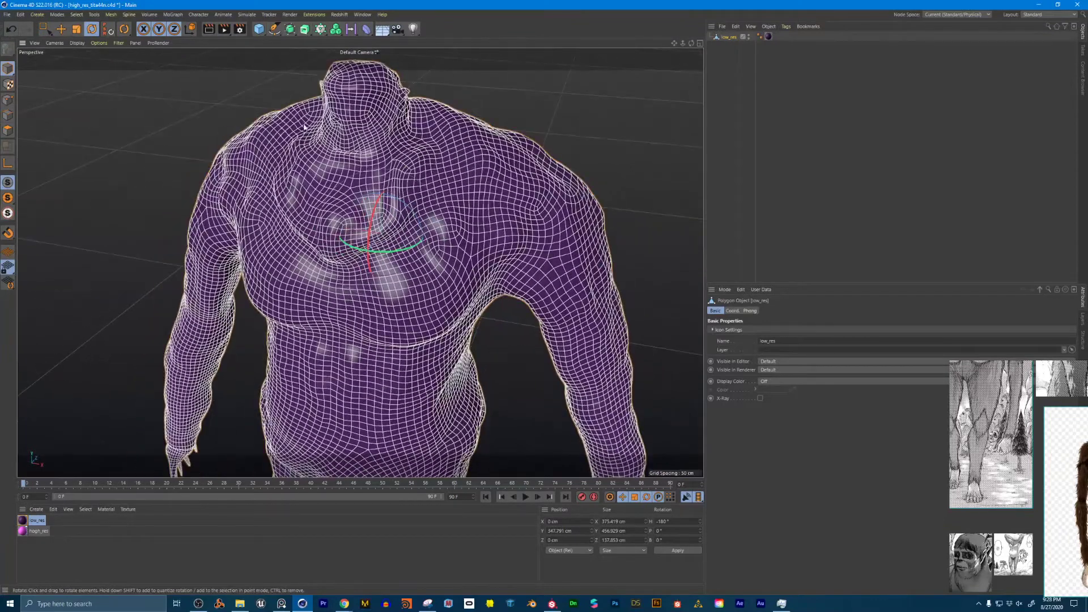
{"action": "left_click", "coordinate": [7, 14]}
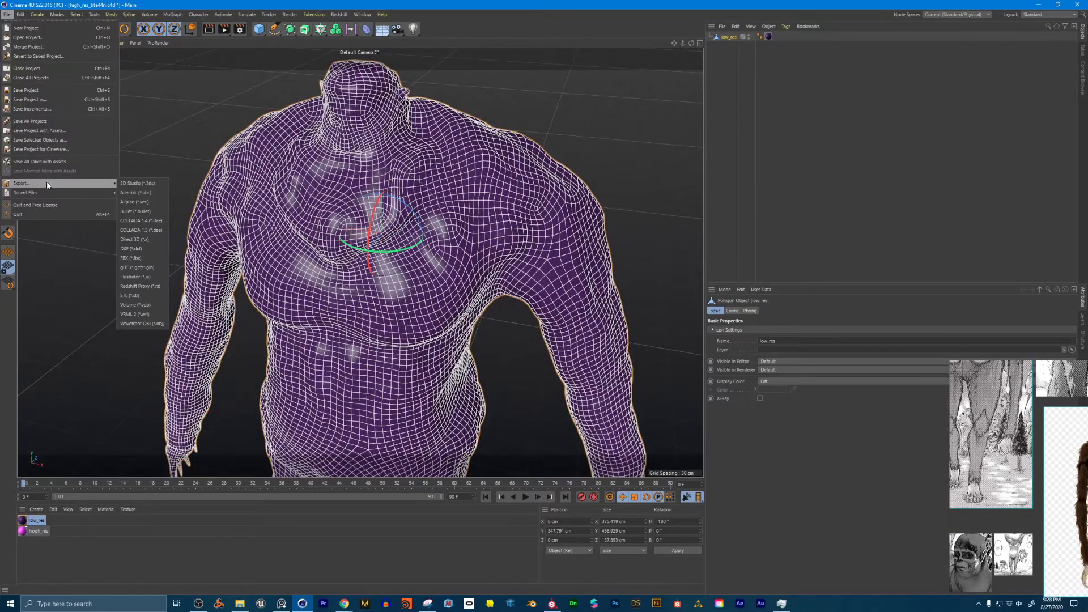
{"action": "left_click", "coordinate": [158, 324]}
{"action": "left_click", "coordinate": [146, 287]}
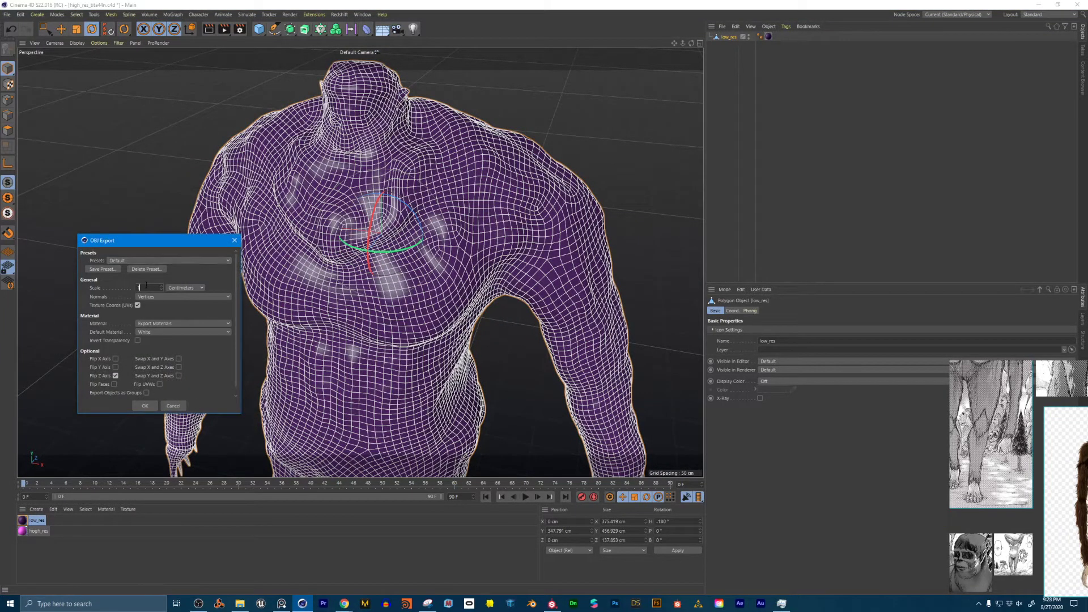
{"action": "left_click", "coordinate": [145, 405]}
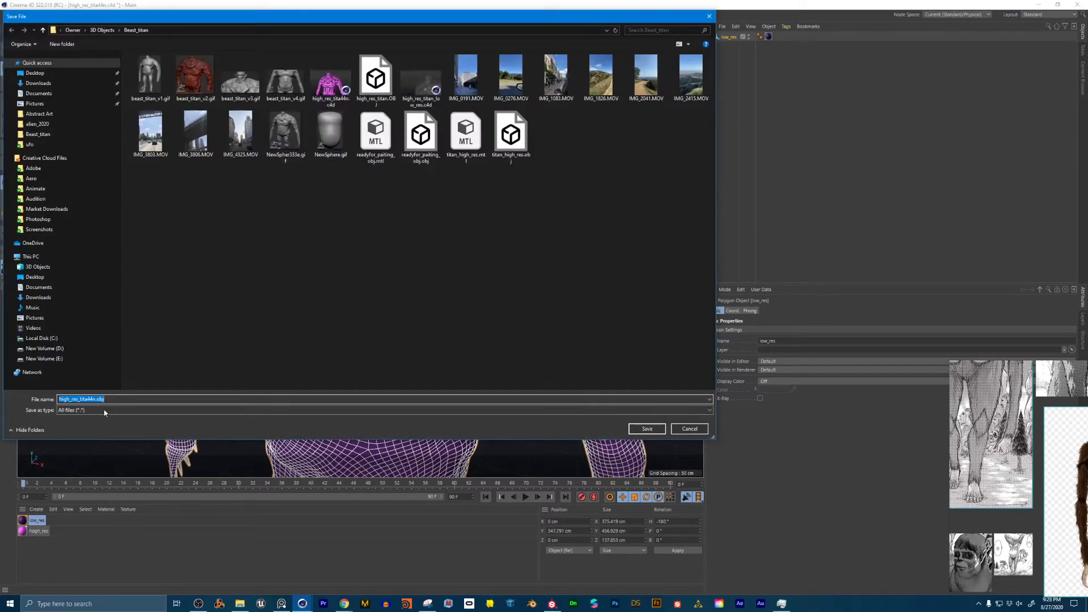
Name the exported low-res file titan_low_res.obj and save it in the Beast_titan folder
{"action": "left_click_drag", "start_coordinate": [70, 399], "coordinate": [65, 399]}
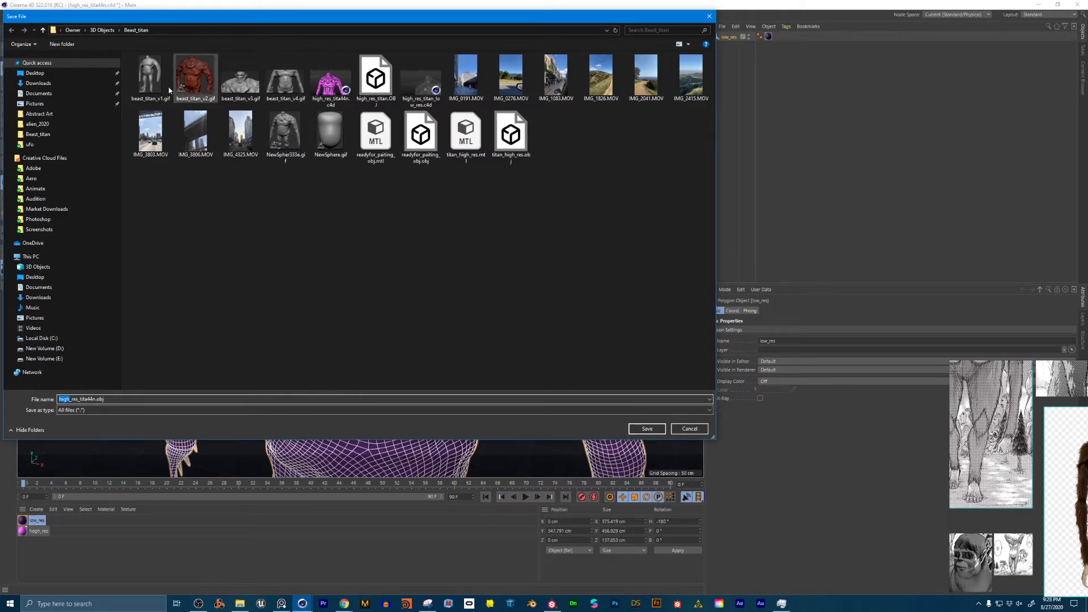
{"action": "left_click", "coordinate": [376, 79]}
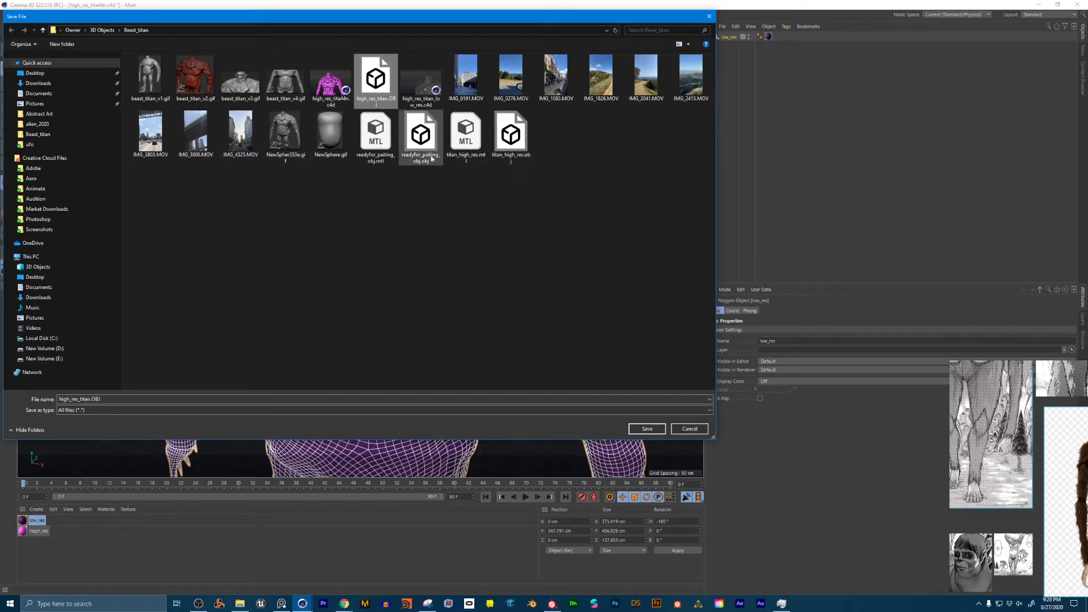
{"action": "left_click", "coordinate": [518, 158]}
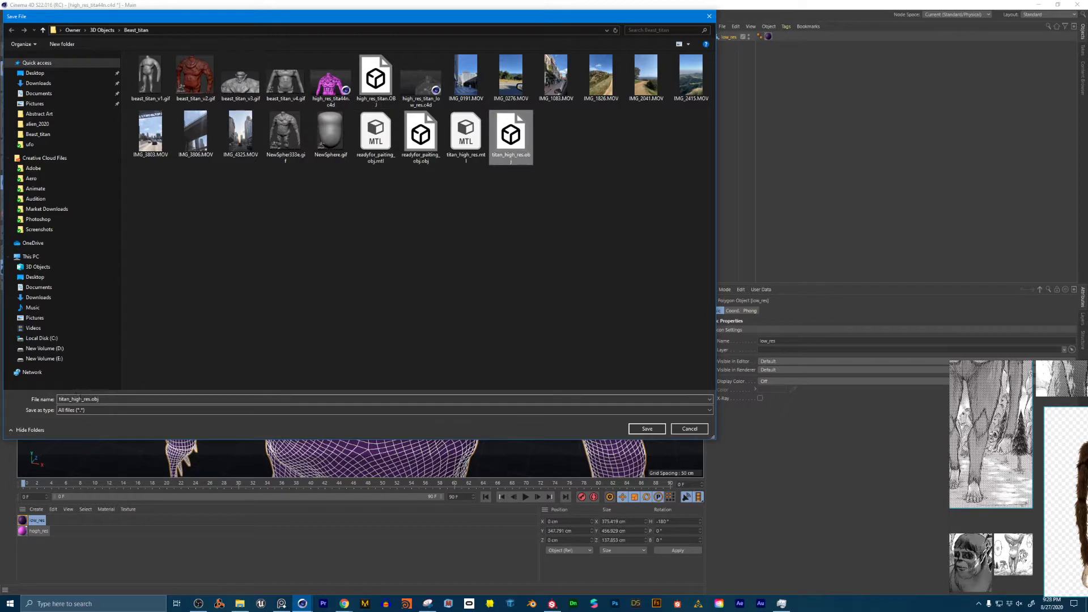
{"action": "left_click", "coordinate": [80, 399]}
{"action": "key", "text": "BackSpace"}
{"action": "key", "text": "BackSpace"}
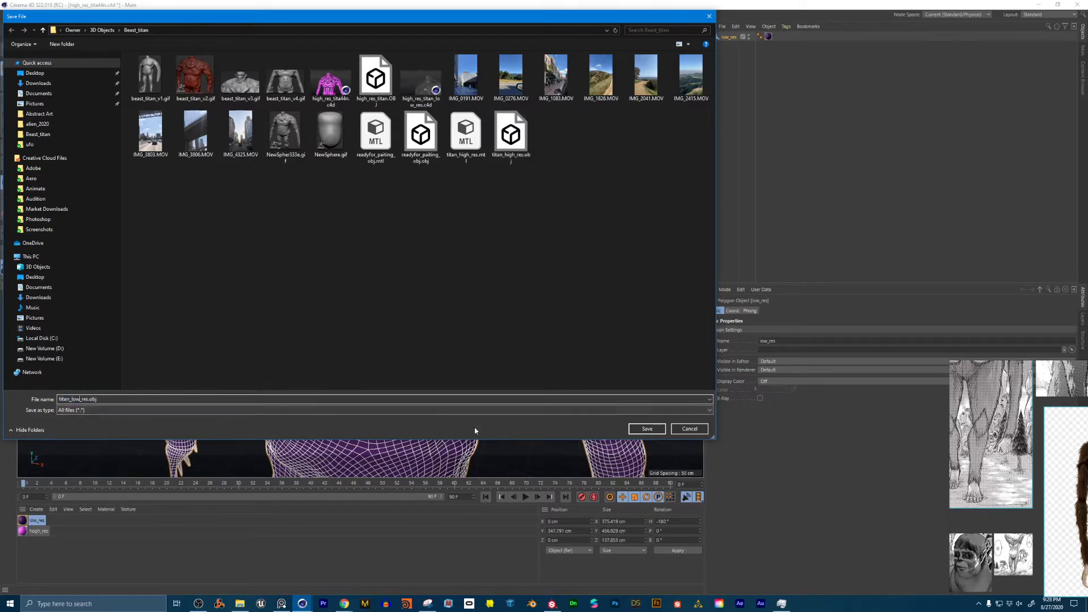
{"action": "left_click", "coordinate": [652, 431]}
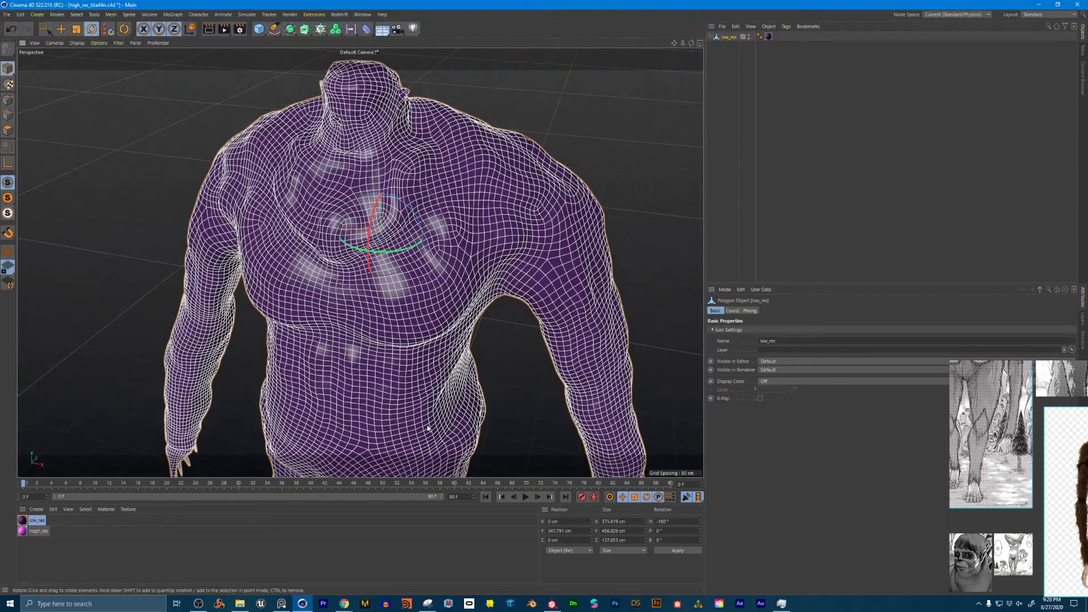
Switch to Substance Painter and start a new project with the normal map format set to OpenGL
{"action": "left_click", "coordinate": [549, 600]}
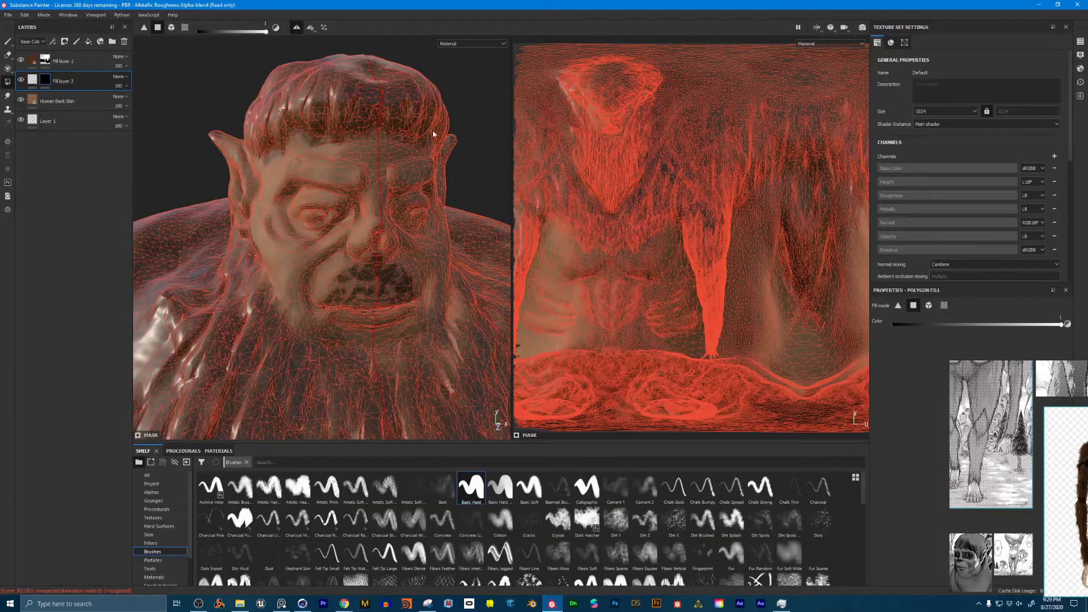
{"action": "right_click_drag", "start_coordinate": [454, 142], "coordinate": [164, 170], "text": "alt"}
{"action": "middle_click_drag", "start_coordinate": [318, 249], "coordinate": [221, 142], "text": "alt"}
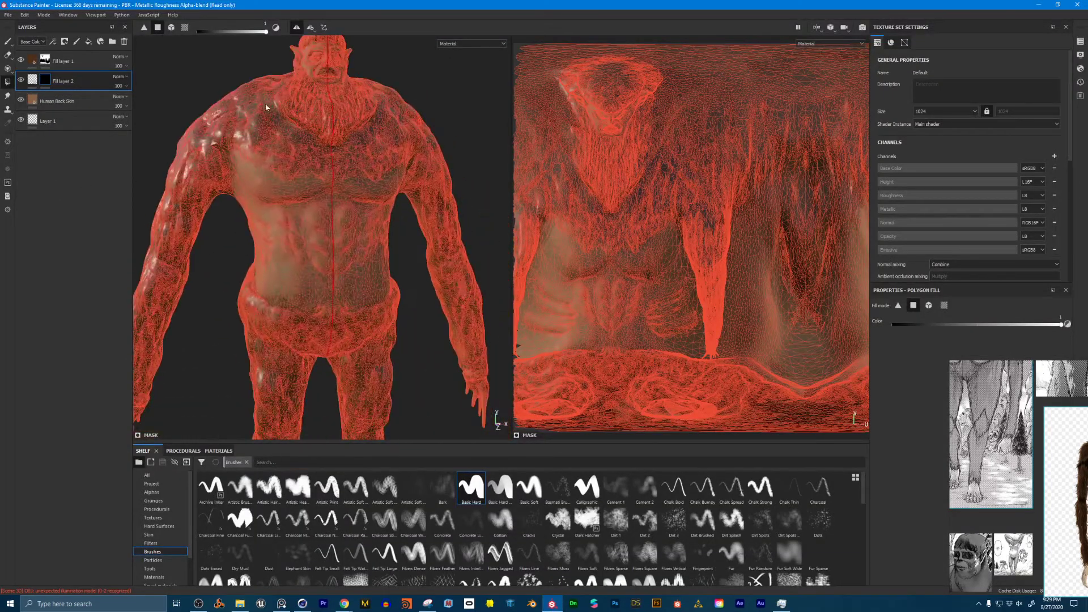
{"action": "right_click_drag", "start_coordinate": [221, 142], "coordinate": [193, 147], "text": "alt"}
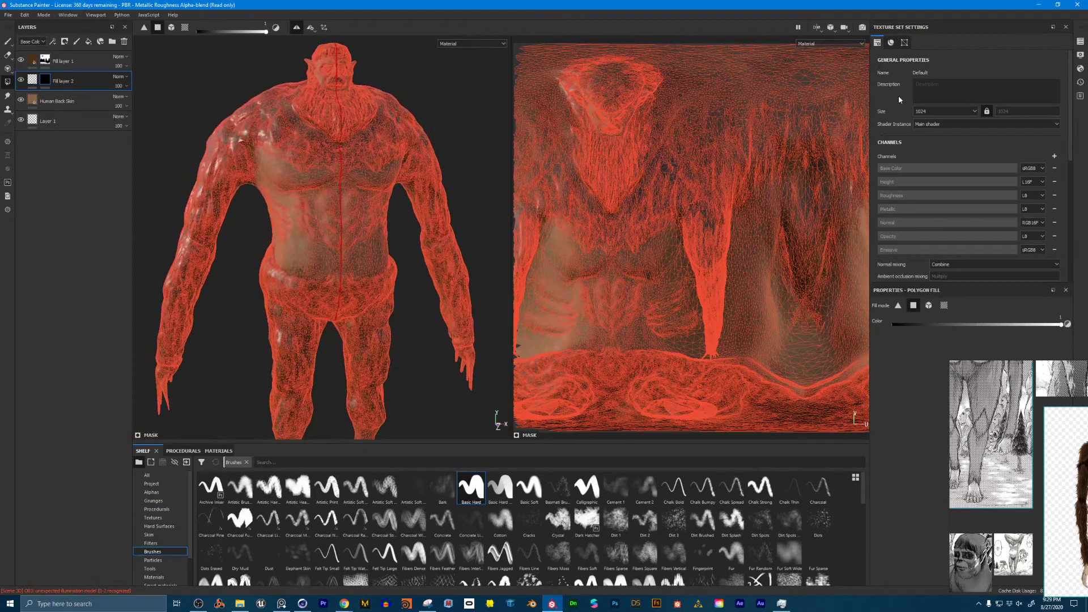
{"action": "left_click", "coordinate": [8, 15]}
{"action": "left_click", "coordinate": [20, 24]}
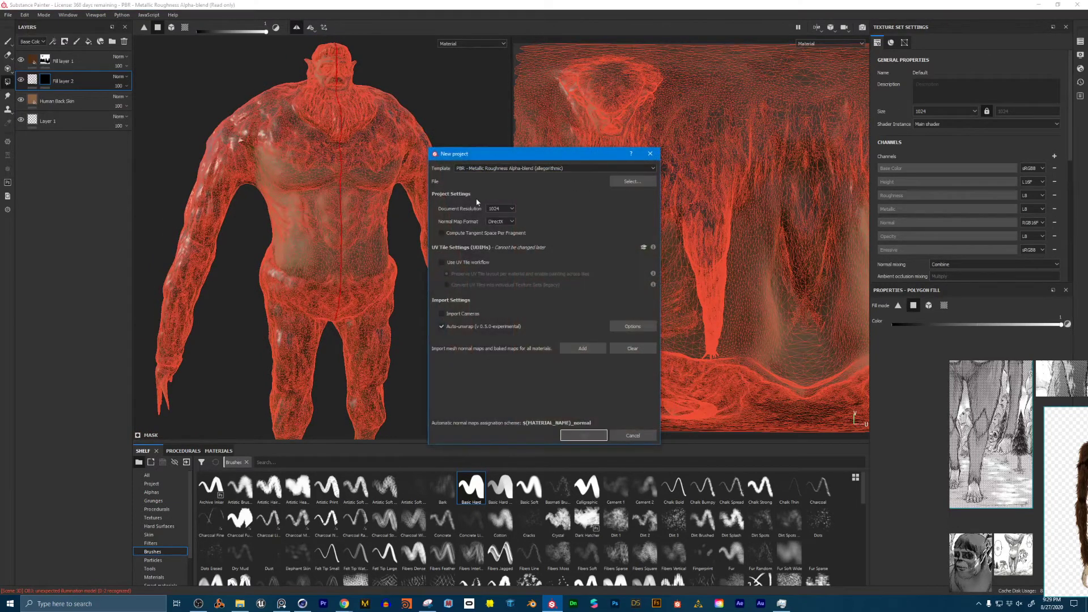
{"action": "left_click", "coordinate": [501, 221]}
{"action": "left_click", "coordinate": [504, 234]}
Choose titan_low_res.obj from the Beast_titan folder as the project mesh and create the project
{"action": "left_click", "coordinate": [635, 182]}
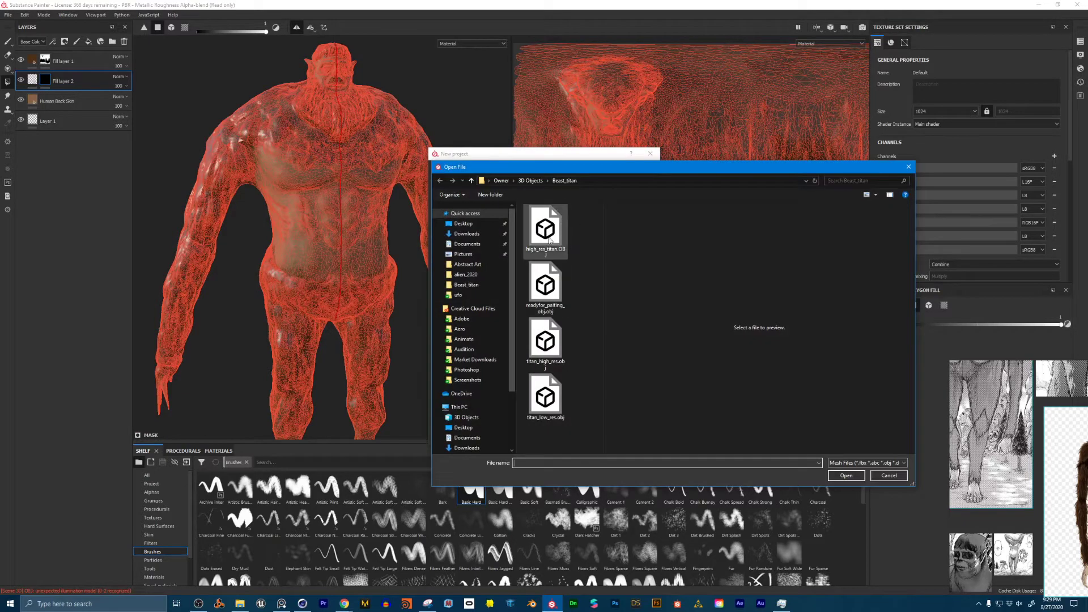
{"action": "left_click", "coordinate": [545, 397]}
{"action": "left_click", "coordinate": [846, 476]}
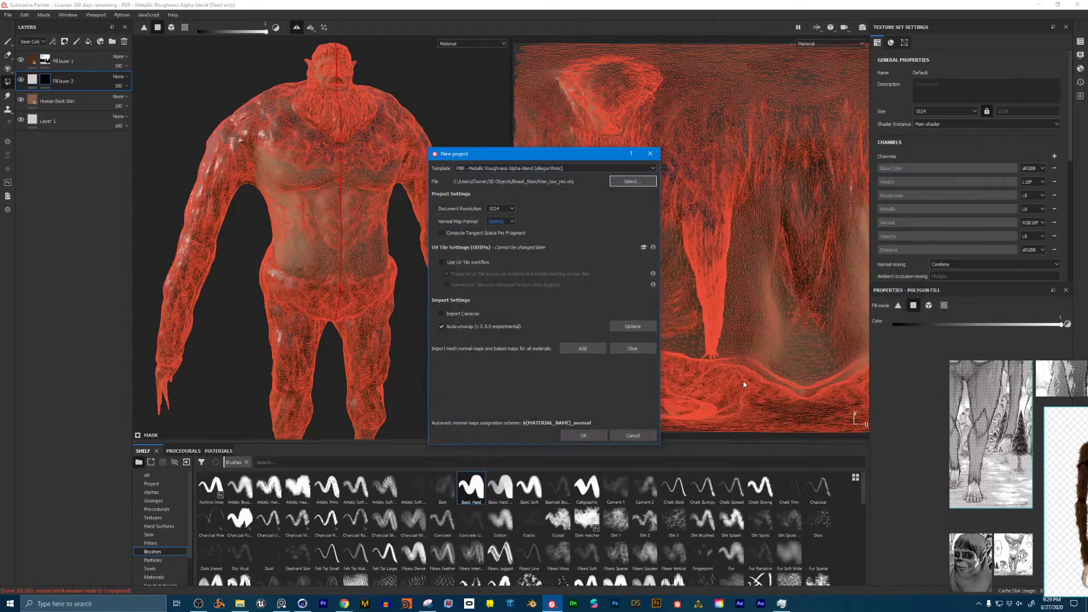
{"action": "left_click_drag", "start_coordinate": [530, 160], "coordinate": [430, 137]}
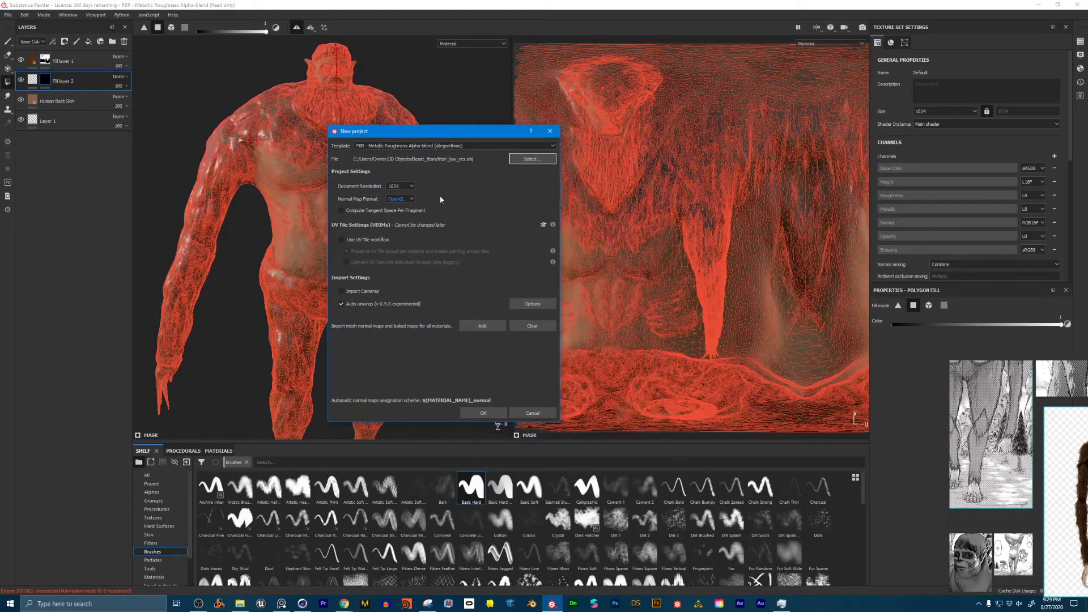
{"action": "left_click", "coordinate": [485, 413]}
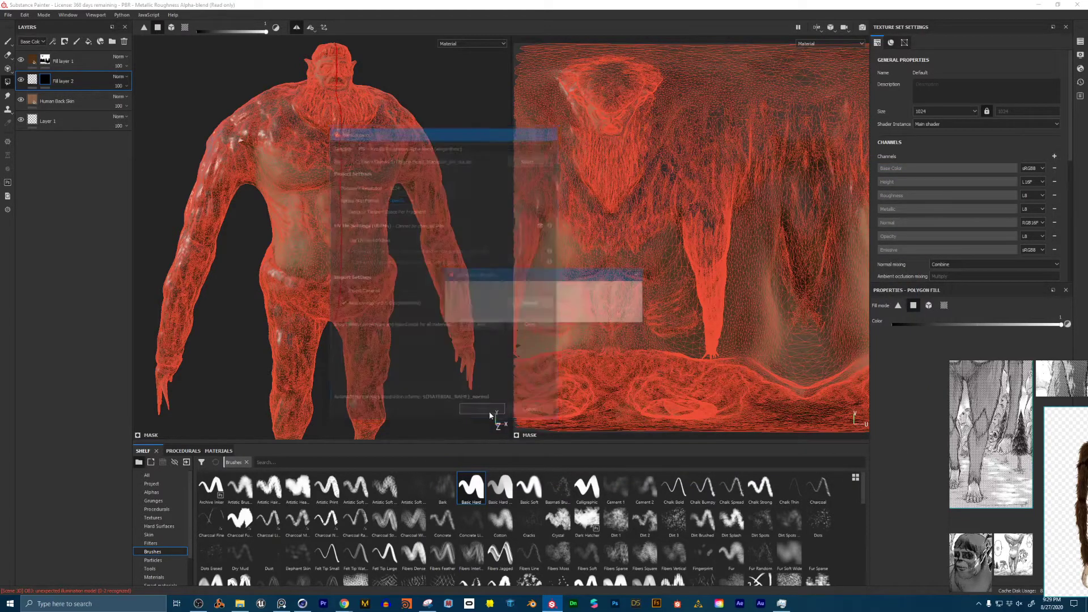
{"action": "left_click", "coordinate": [521, 313]}
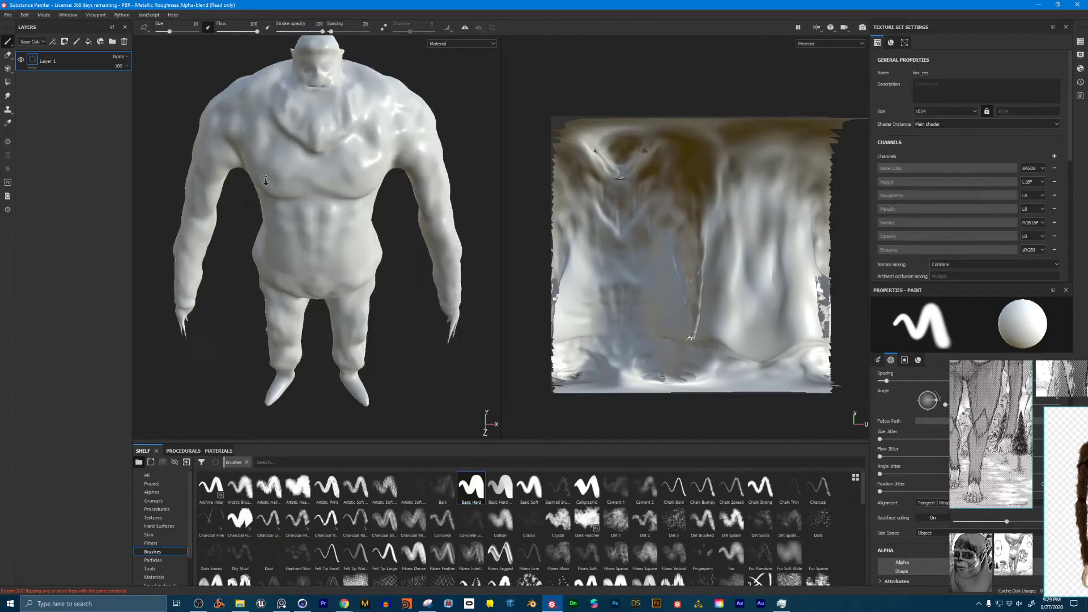
Examine the imported low-res titan's head, chest and arms from several angles
{"action": "middle_click_drag", "start_coordinate": [283, 183], "coordinate": [294, 226], "text": "alt"}
{"action": "right_click_drag", "start_coordinate": [294, 226], "coordinate": [296, 204], "text": "alt"}
{"action": "left_click_drag", "start_coordinate": [296, 204], "coordinate": [343, 201], "text": "alt"}
{"action": "middle_click_drag", "start_coordinate": [346, 202], "coordinate": [379, 170], "text": "alt"}
{"action": "right_click_drag", "start_coordinate": [380, 170], "coordinate": [372, 191], "text": "alt"}
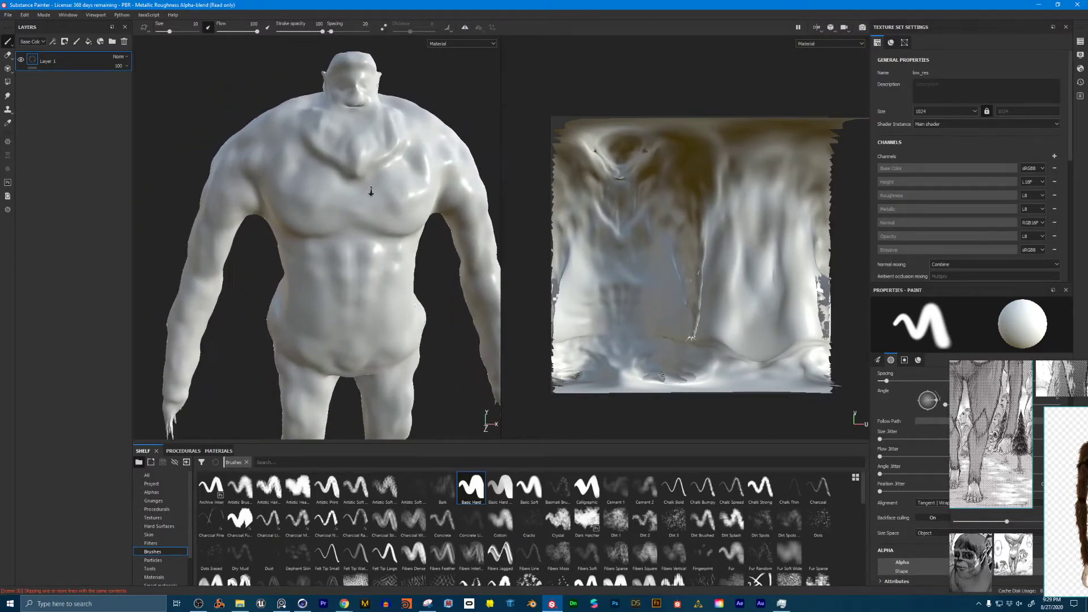
{"action": "left_click_drag", "start_coordinate": [371, 192], "coordinate": [318, 185], "text": "alt"}
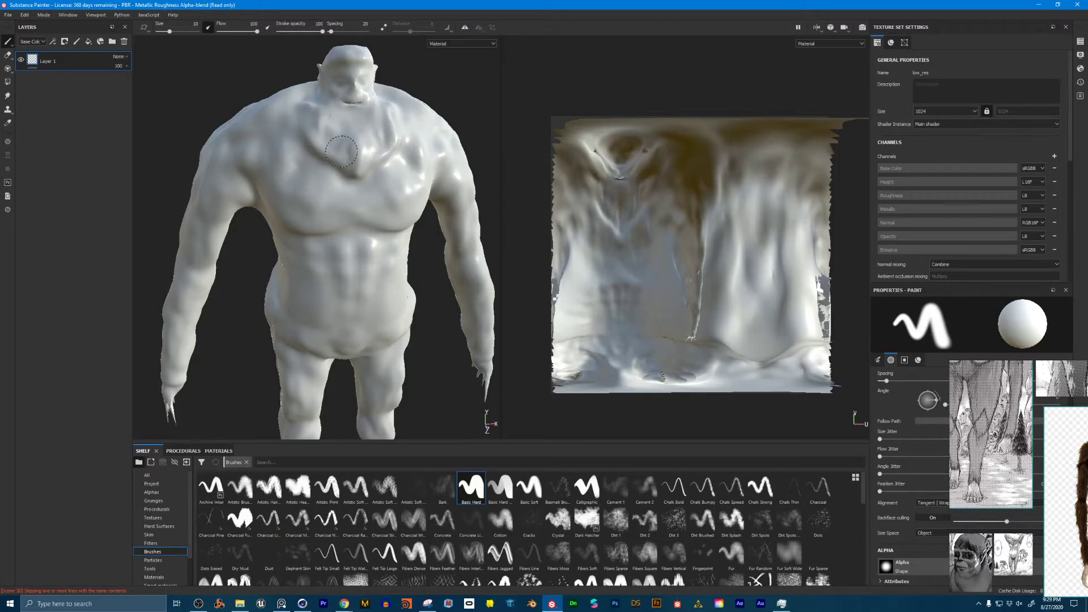
{"action": "mouse_move", "coordinate": [322, 179]}
{"action": "left_mouse_down", "text": "alt"}
{"action": "mouse_move", "coordinate": [256, 150]}
{"action": "mouse_move", "coordinate": [346, 273]}
{"action": "mouse_move", "coordinate": [345, 167]}
{"action": "left_mouse_up", "text": "alt"}
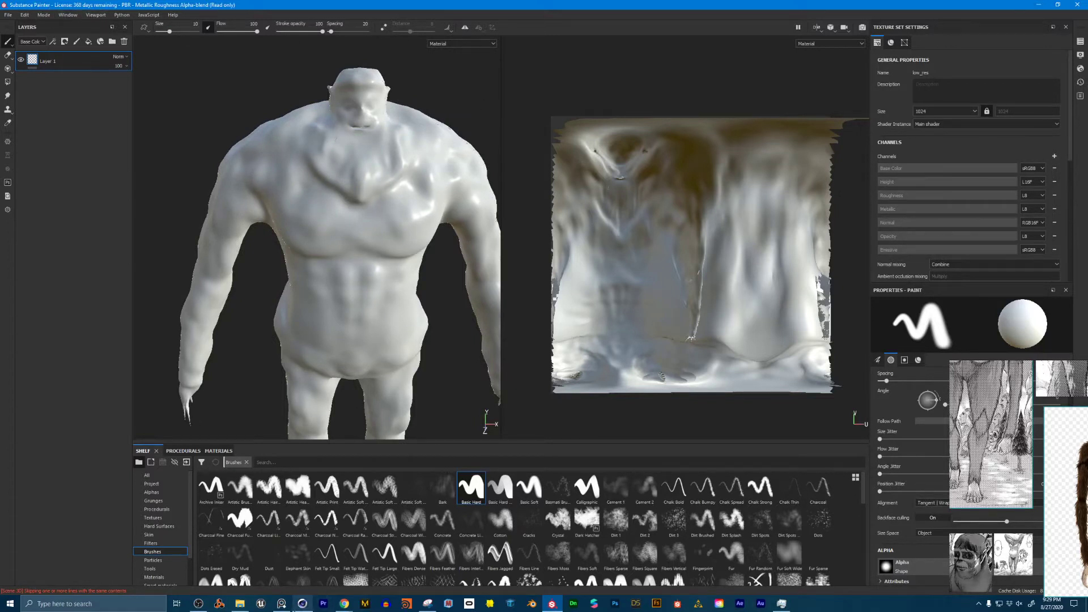
Switch to the Beast_titan folder in File Explorer, play one of the outdoor MOV clips and skip to the following clip
{"action": "left_click", "coordinate": [240, 604]}
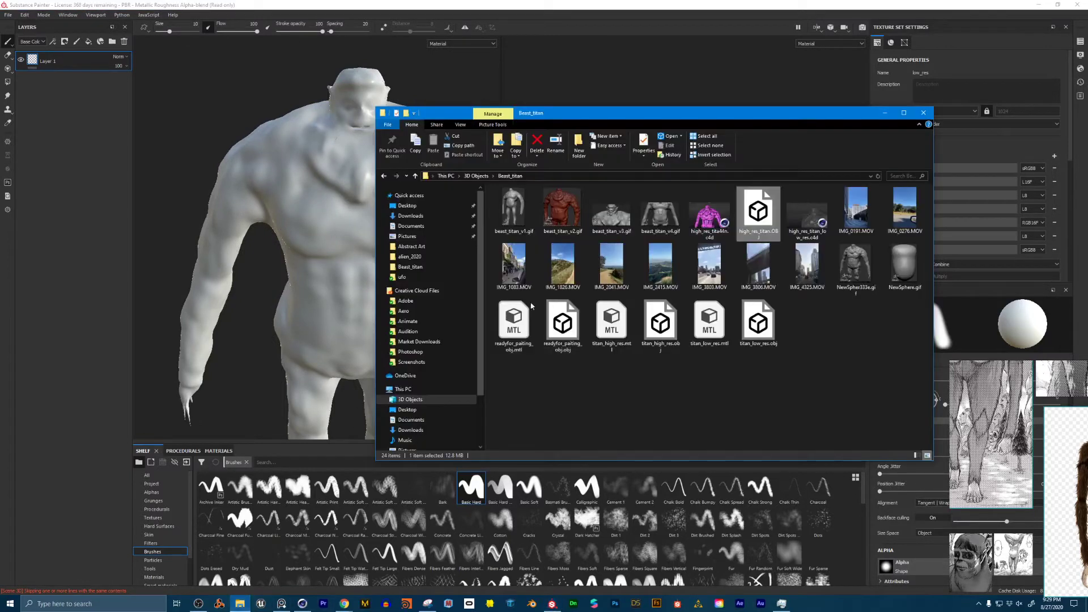
{"action": "left_click_drag", "start_coordinate": [616, 115], "coordinate": [450, 83]}
{"action": "double_click", "coordinate": [395, 238]}
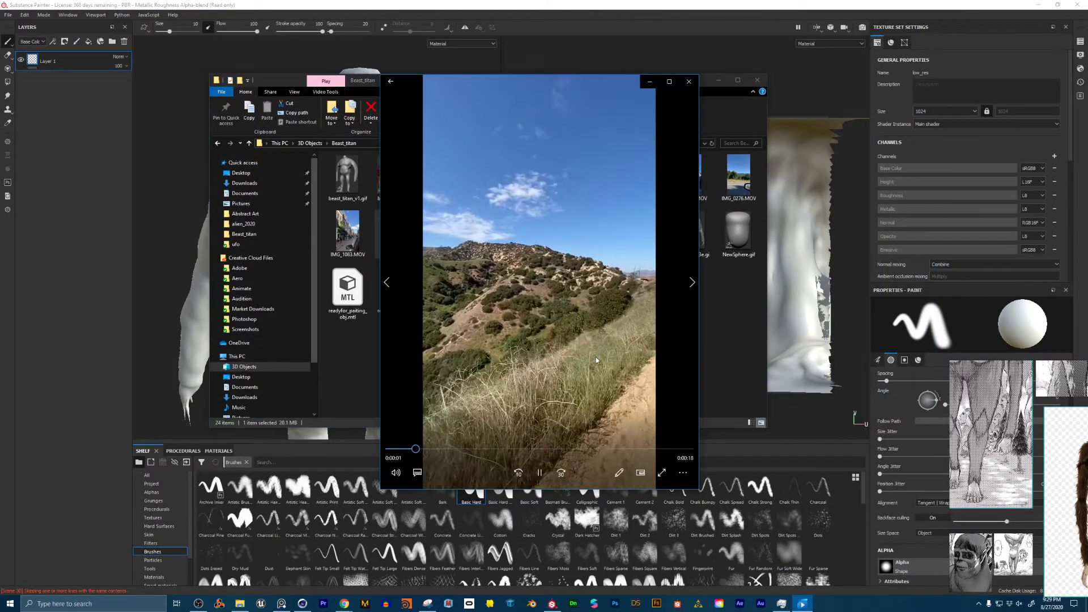
{"action": "left_click", "coordinate": [691, 283]}
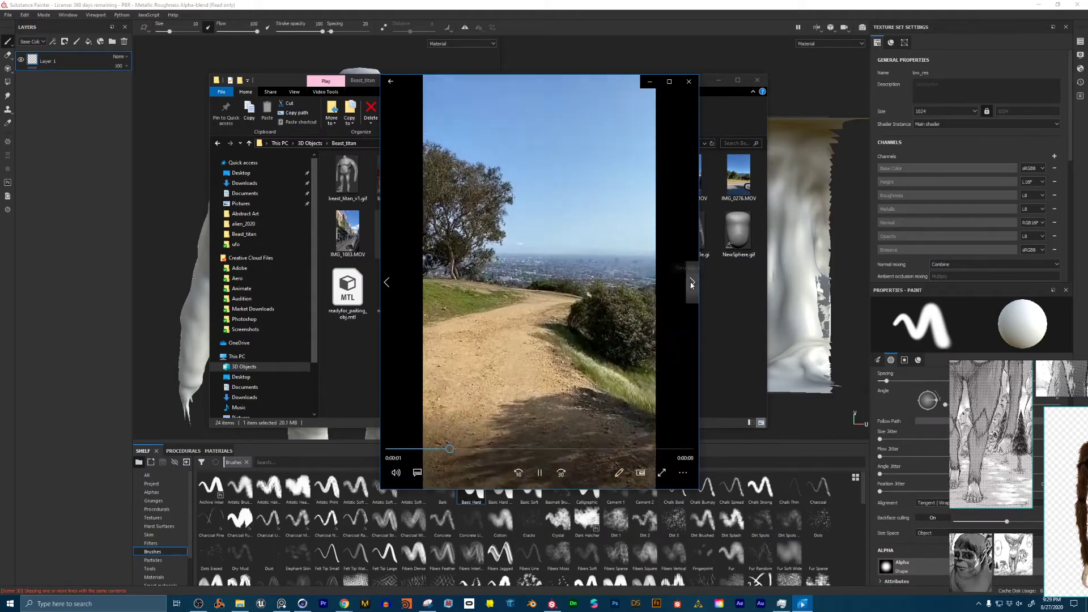
Skip through two more MOV clips, close the video player and return to Substance Painter
{"action": "left_click", "coordinate": [692, 283]}
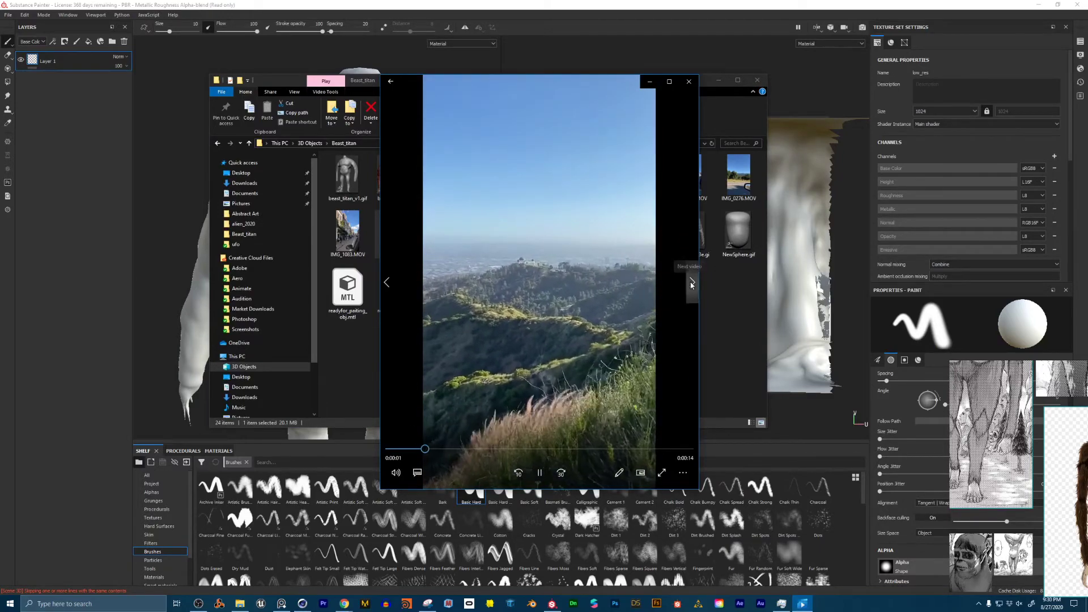
{"action": "left_click", "coordinate": [692, 284]}
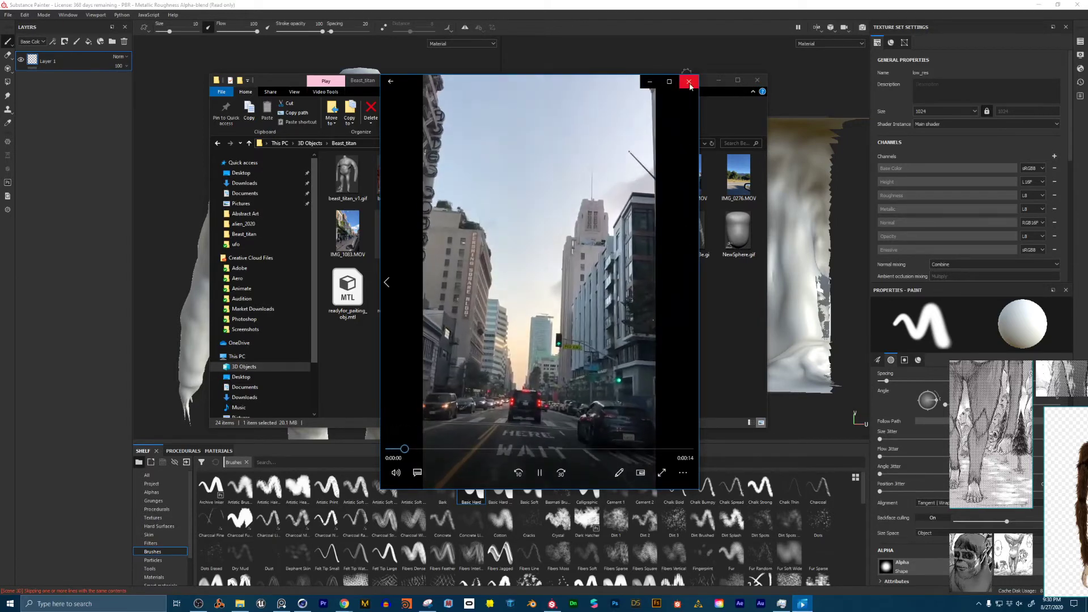
{"action": "left_click", "coordinate": [692, 84]}
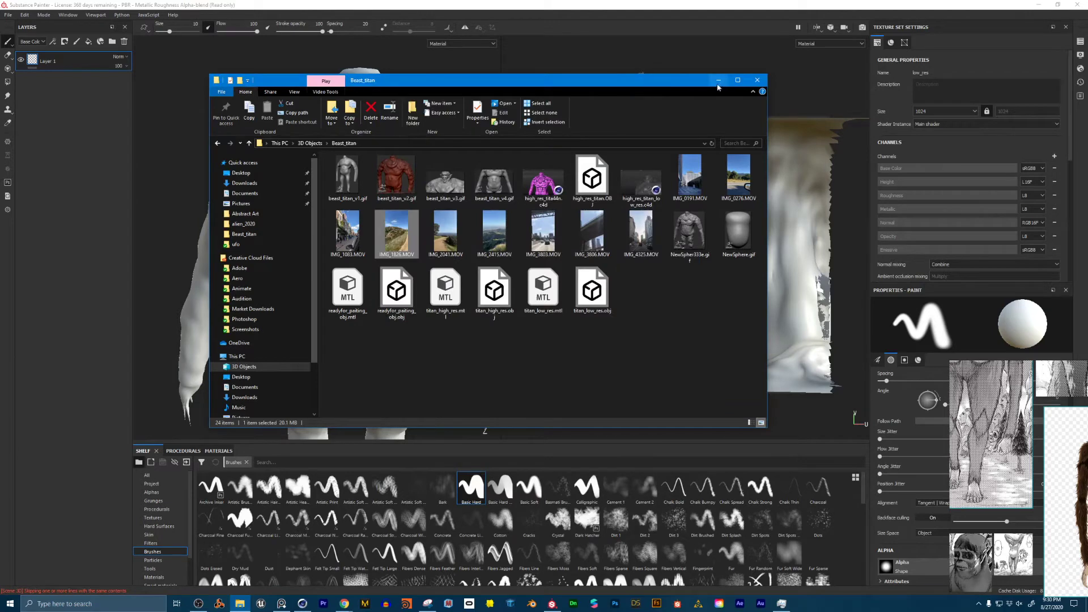
{"action": "left_click", "coordinate": [627, 67]}
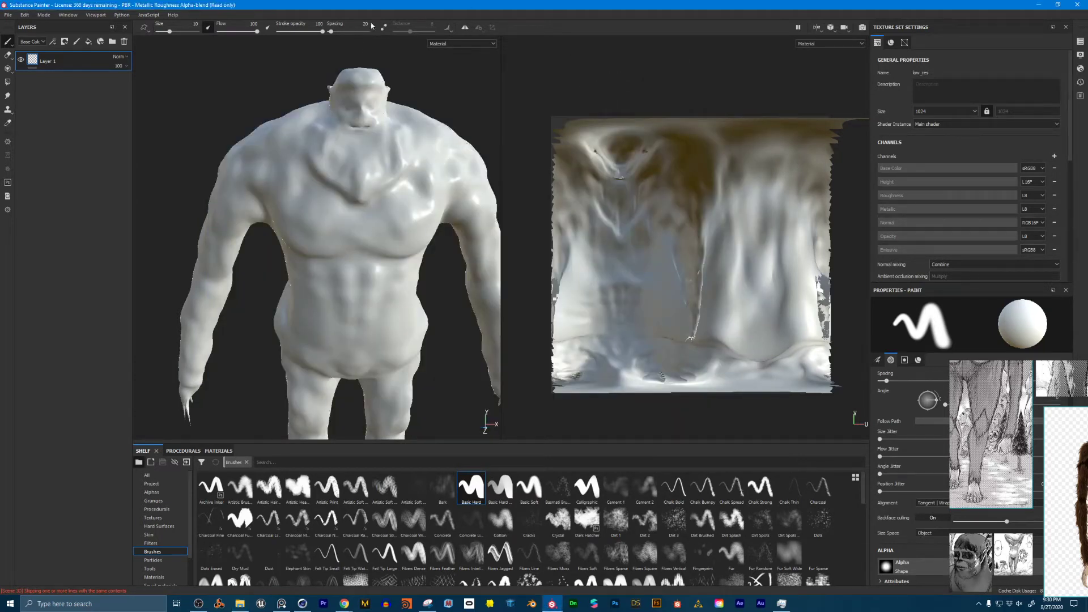
Open the mesh map baking settings and set the output size to 1024
{"action": "scroll", "coordinate": [374, 149], "scroll_direction": "down", "scroll_amount": 2}
{"action": "left_click_drag", "start_coordinate": [358, 146], "coordinate": [416, 173], "text": "alt"}
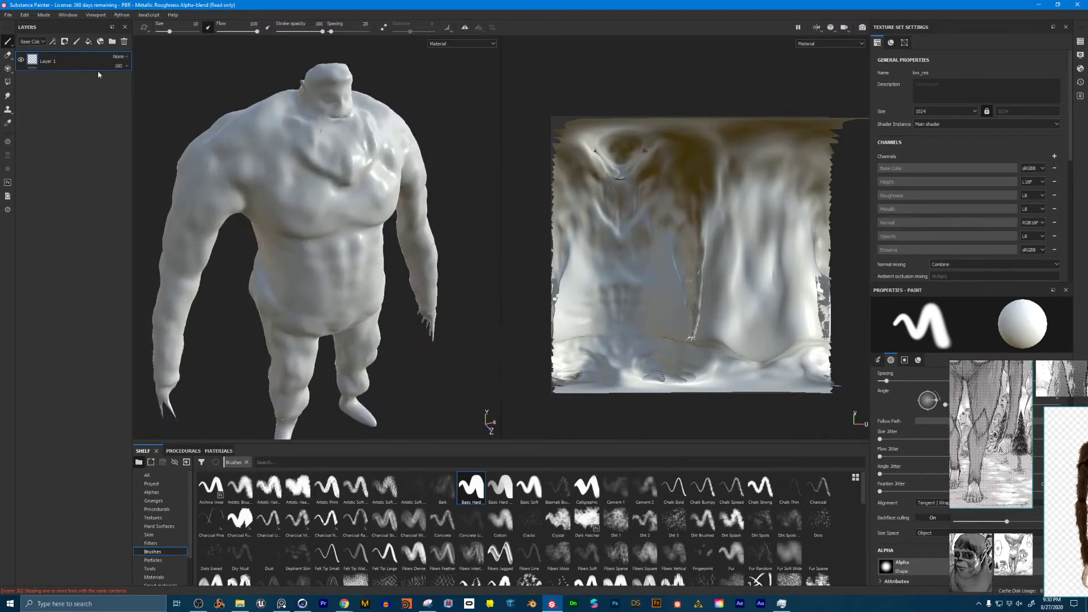
{"action": "left_click", "coordinate": [39, 16]}
{"action": "left_click", "coordinate": [61, 58]}
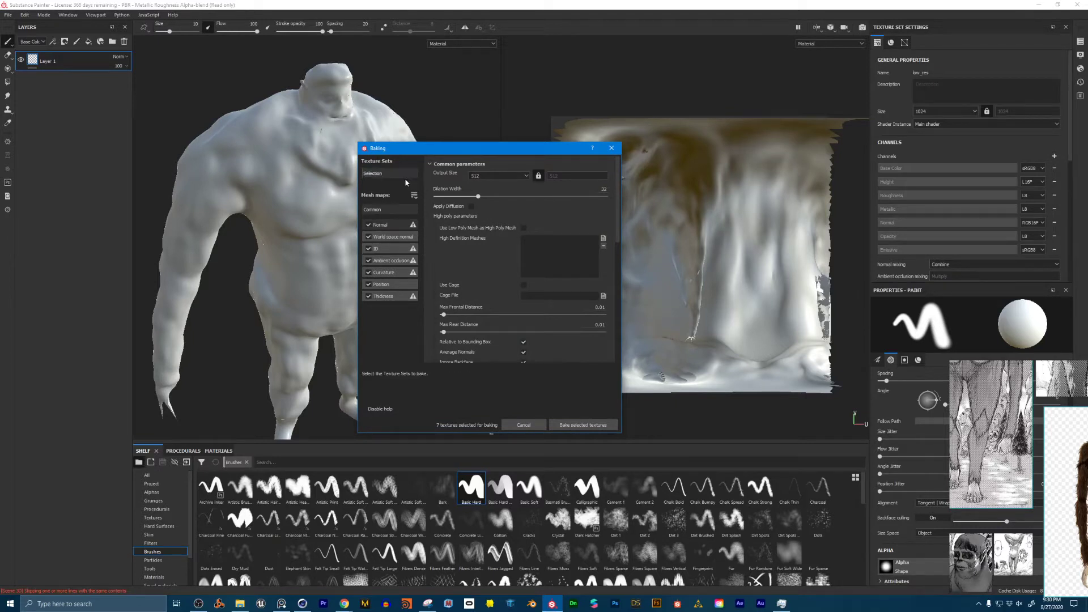
{"action": "left_click", "coordinate": [513, 179]}
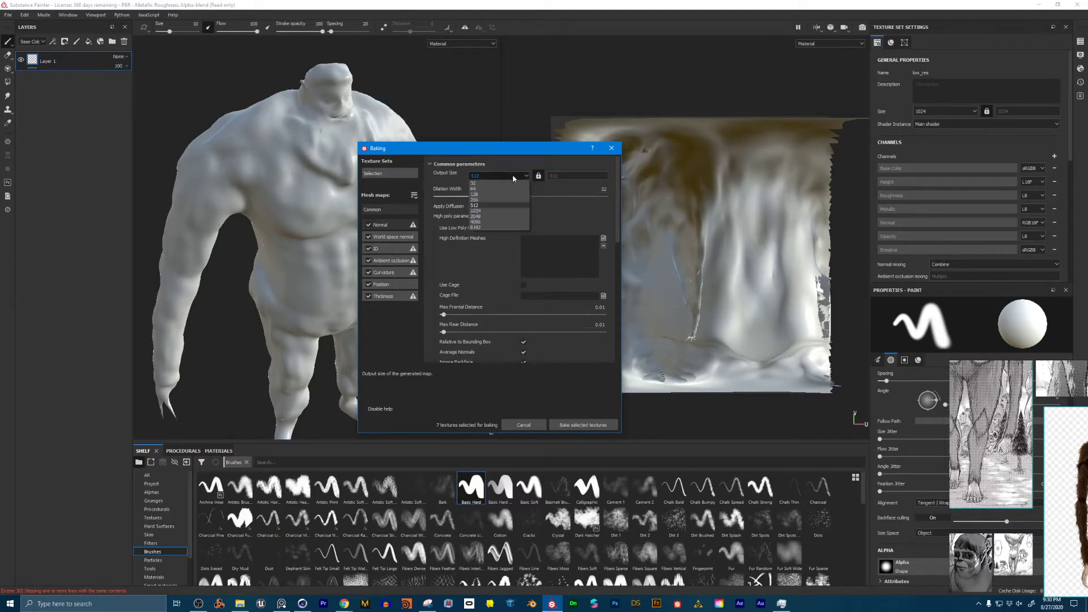
{"action": "left_click", "coordinate": [482, 211]}
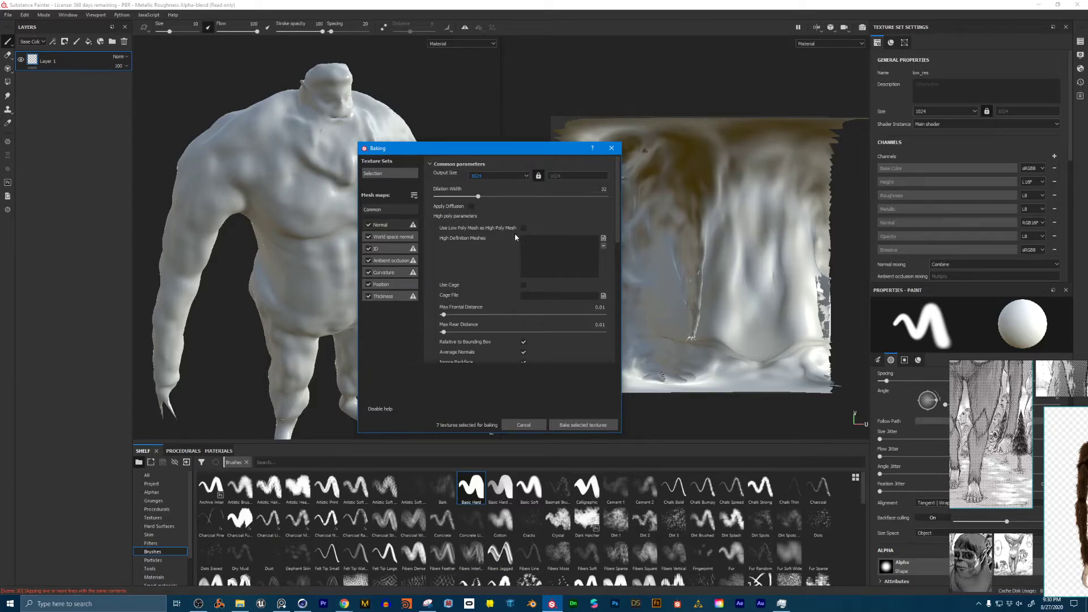
Load titan_high_res.obj as the high definition mesh and bake all seven selected mesh maps onto the low-res titan
{"action": "left_click", "coordinate": [603, 239]}
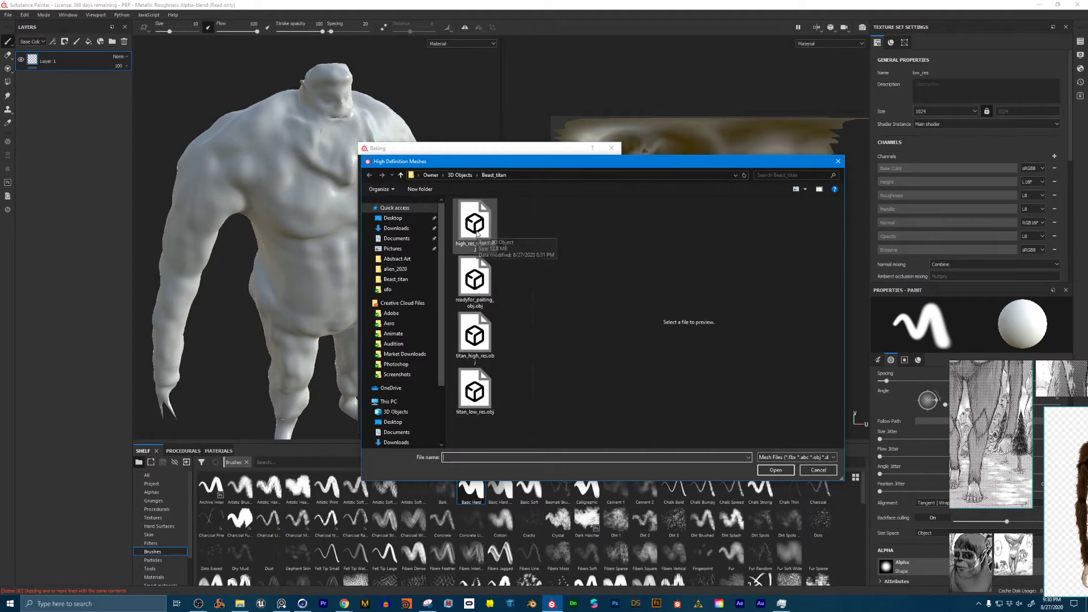
{"action": "left_click", "coordinate": [474, 344]}
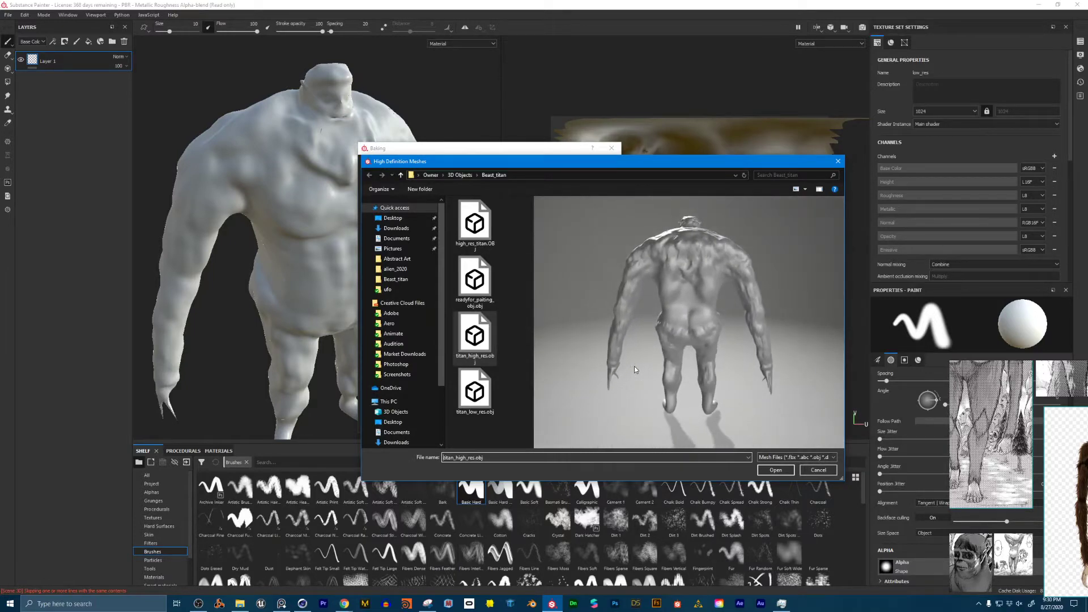
{"action": "left_click", "coordinate": [775, 471]}
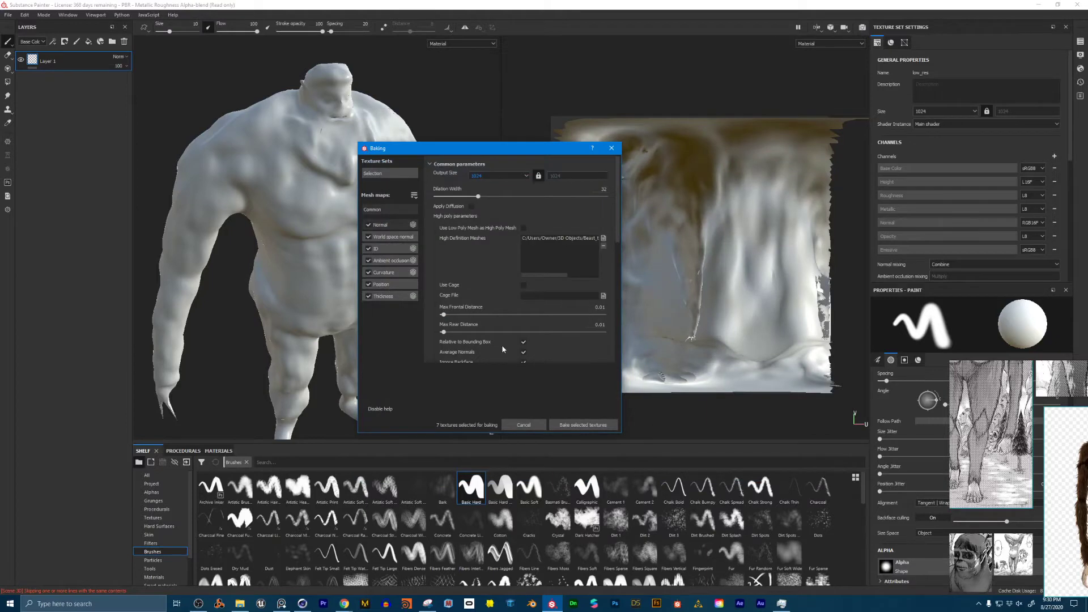
{"action": "left_click", "coordinate": [574, 426]}
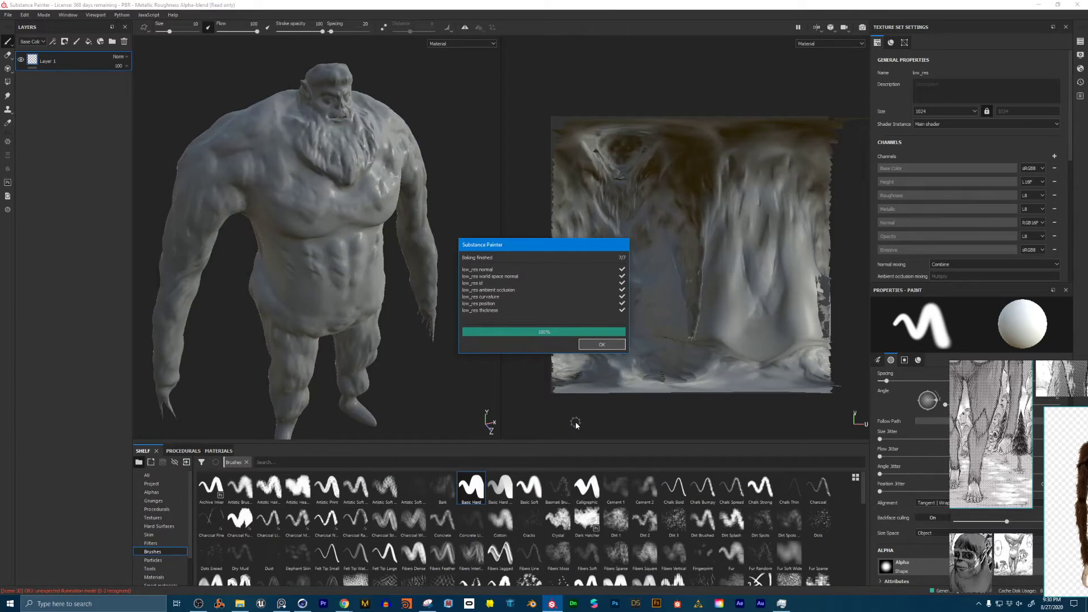
{"action": "left_click", "coordinate": [611, 349]}
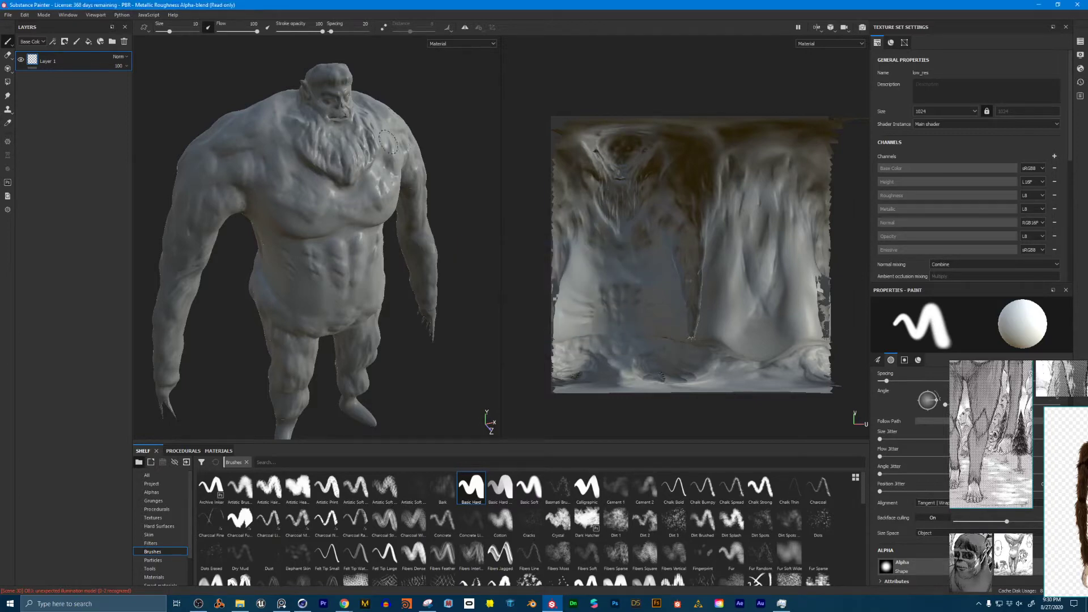
Examine the baked detail on the titan's face, beard, shoulder and torso from several angles
{"action": "left_click_drag", "start_coordinate": [393, 136], "coordinate": [352, 140], "text": "alt"}
{"action": "right_click_drag", "start_coordinate": [352, 139], "coordinate": [401, 121], "text": "alt"}
{"action": "middle_click_drag", "start_coordinate": [401, 121], "coordinate": [402, 223], "text": "alt"}
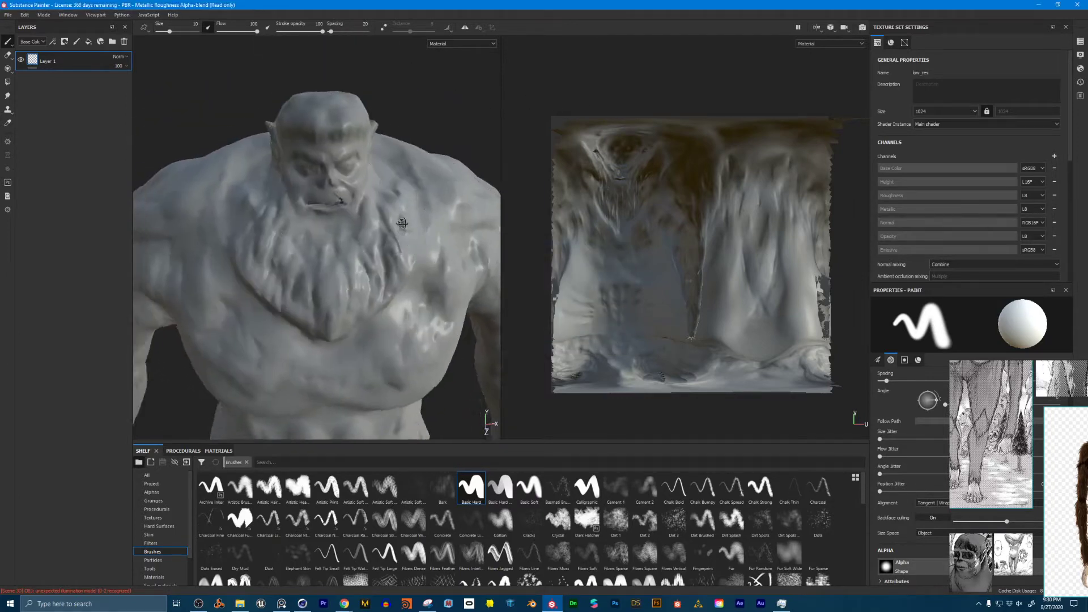
{"action": "left_click_drag", "start_coordinate": [402, 223], "coordinate": [391, 176], "text": "alt"}
{"action": "right_click_drag", "start_coordinate": [363, 176], "coordinate": [408, 170], "text": "alt"}
{"action": "left_click_drag", "start_coordinate": [363, 173], "coordinate": [374, 203], "text": "alt"}
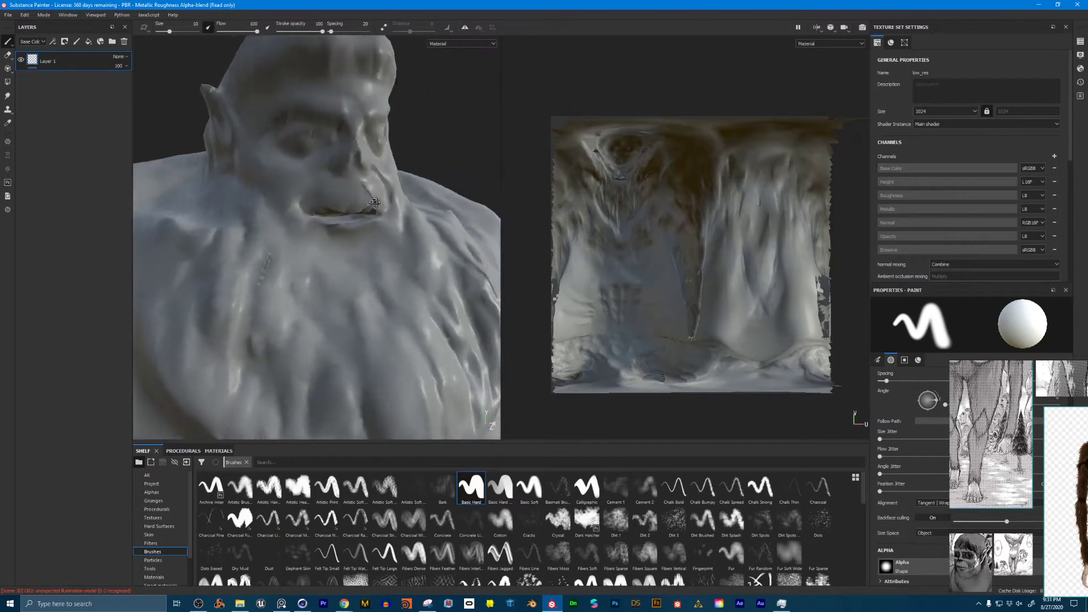
{"action": "right_click_drag", "start_coordinate": [374, 202], "coordinate": [312, 212], "text": "alt"}
{"action": "left_click_drag", "start_coordinate": [312, 213], "coordinate": [374, 183], "text": "alt"}
{"action": "middle_click_drag", "start_coordinate": [337, 164], "coordinate": [376, 190], "text": "alt"}
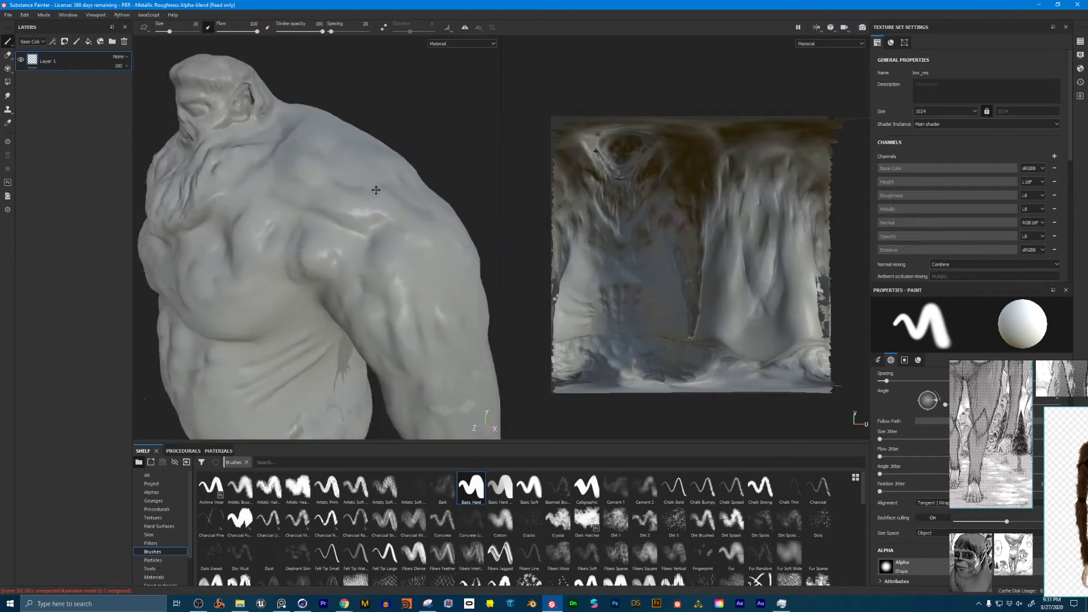
{"action": "right_click_drag", "start_coordinate": [376, 189], "coordinate": [326, 187], "text": "alt"}
{"action": "left_click_drag", "start_coordinate": [326, 187], "coordinate": [286, 183], "text": "alt"}
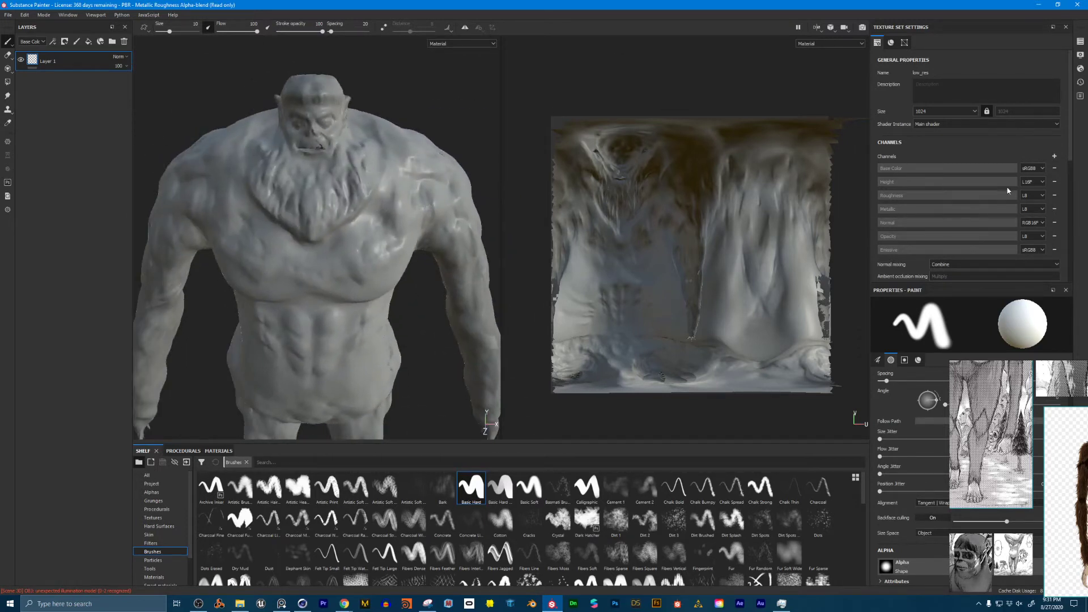
Check the log messages and the history of the project, and close them again
{"action": "left_click", "coordinate": [1081, 96]}
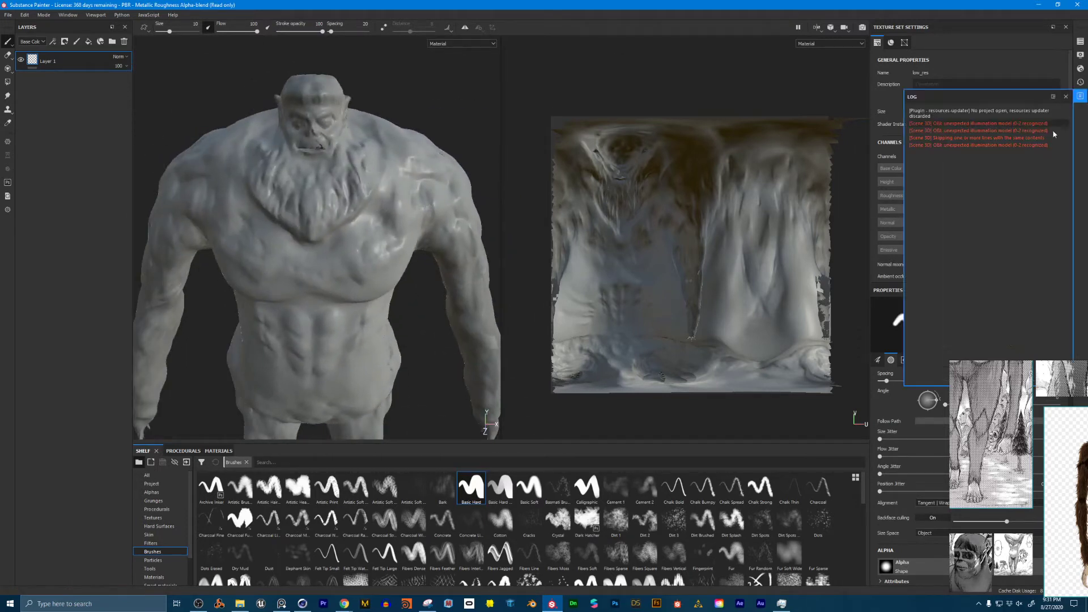
{"action": "left_click", "coordinate": [1080, 83]}
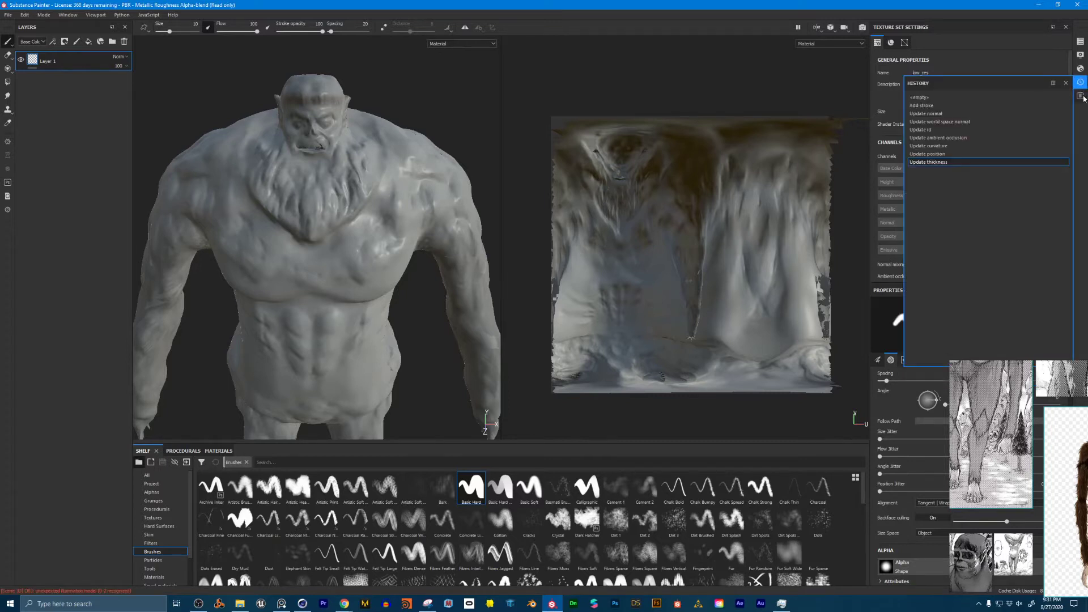
{"action": "left_click", "coordinate": [1081, 97]}
{"action": "left_click", "coordinate": [1065, 96]}
{"action": "scroll", "coordinate": [945, 225], "scroll_direction": "down", "scroll_amount": 2}
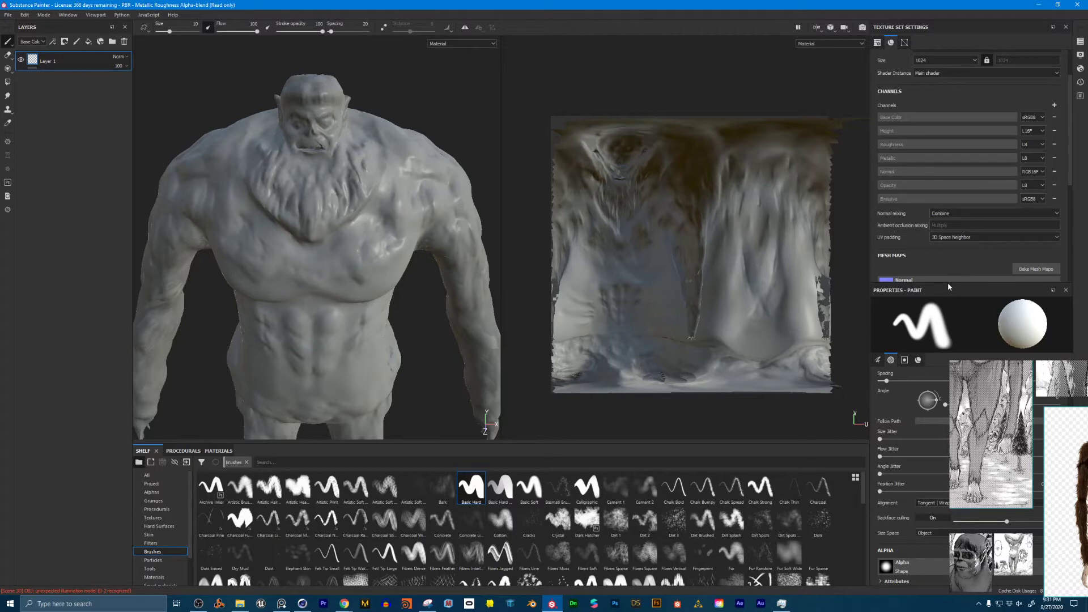
Review the shader settings, and turn on the mesh wireframe in the display's viewport settings
{"action": "left_click", "coordinate": [1081, 69]}
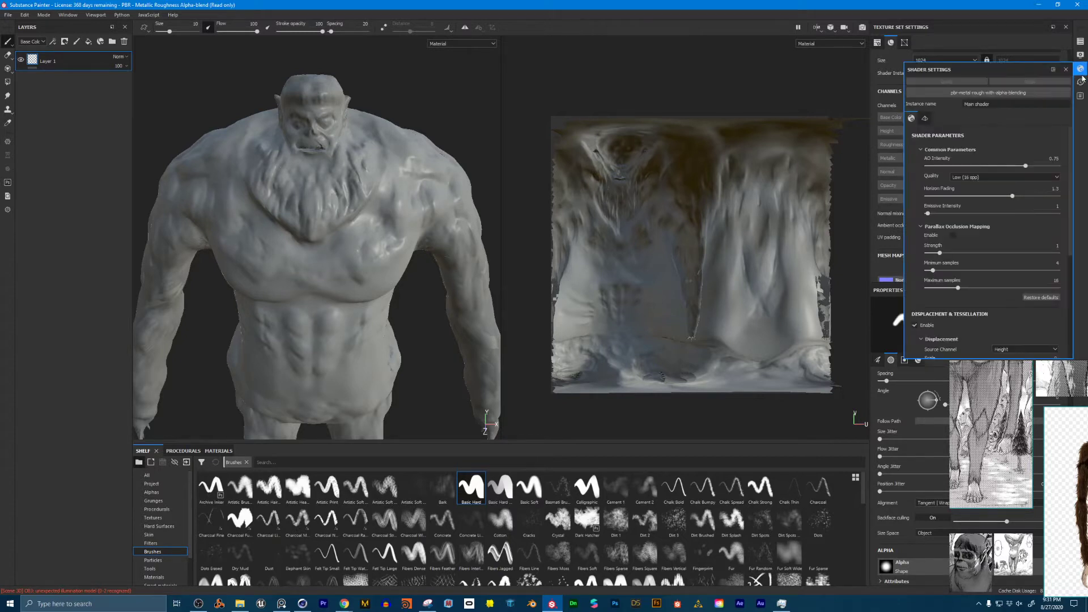
{"action": "right_click_drag", "start_coordinate": [1007, 365], "coordinate": [1007, 452]}
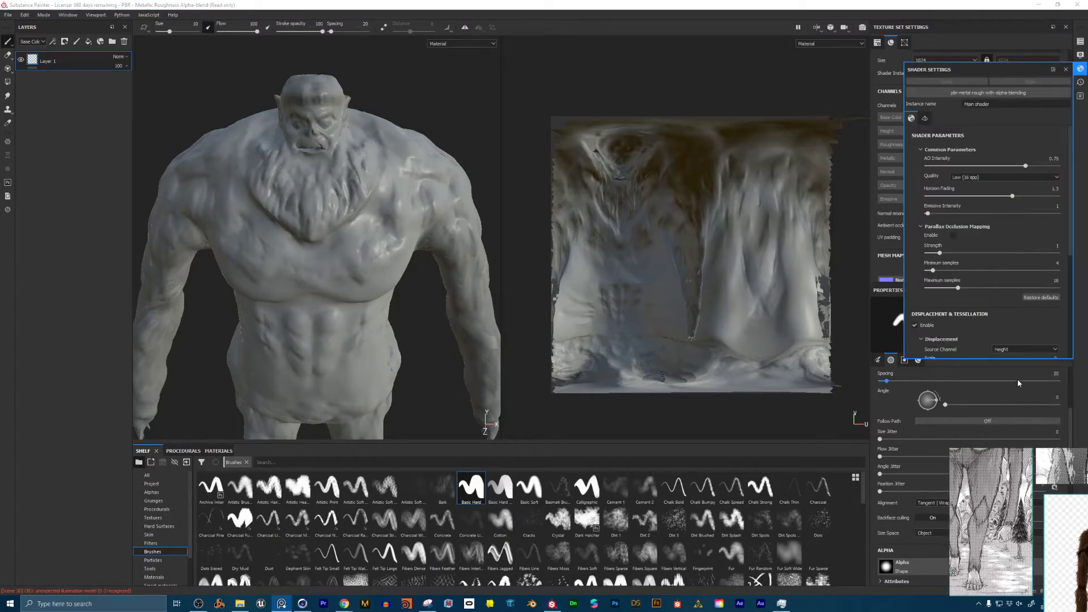
{"action": "scroll", "coordinate": [1037, 322], "scroll_direction": "down", "scroll_amount": 5}
{"action": "left_click", "coordinate": [1081, 55]}
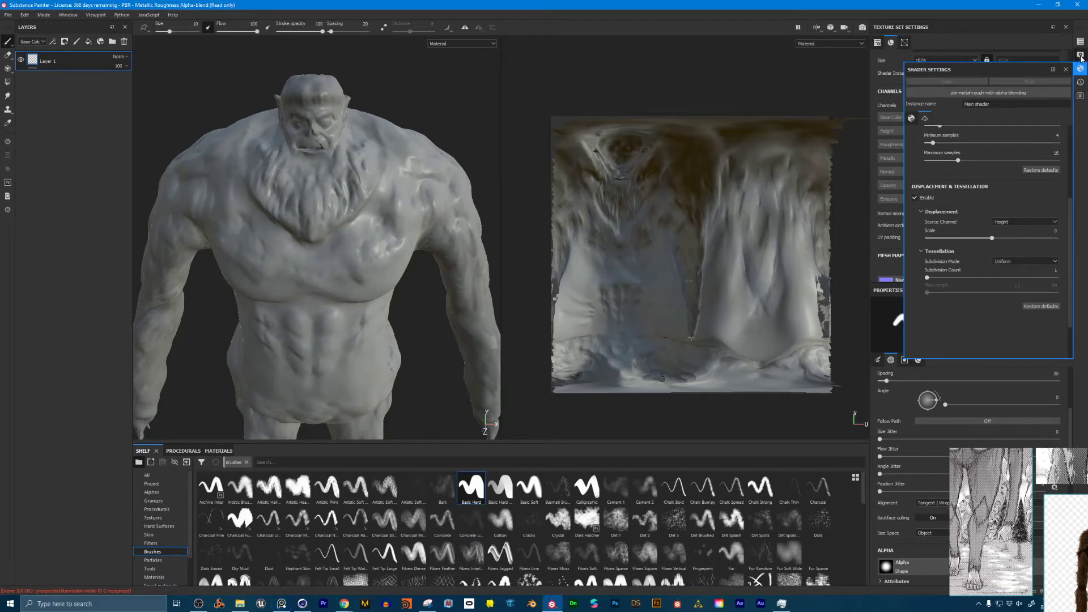
{"action": "scroll", "coordinate": [981, 396], "scroll_direction": "down", "scroll_amount": 10}
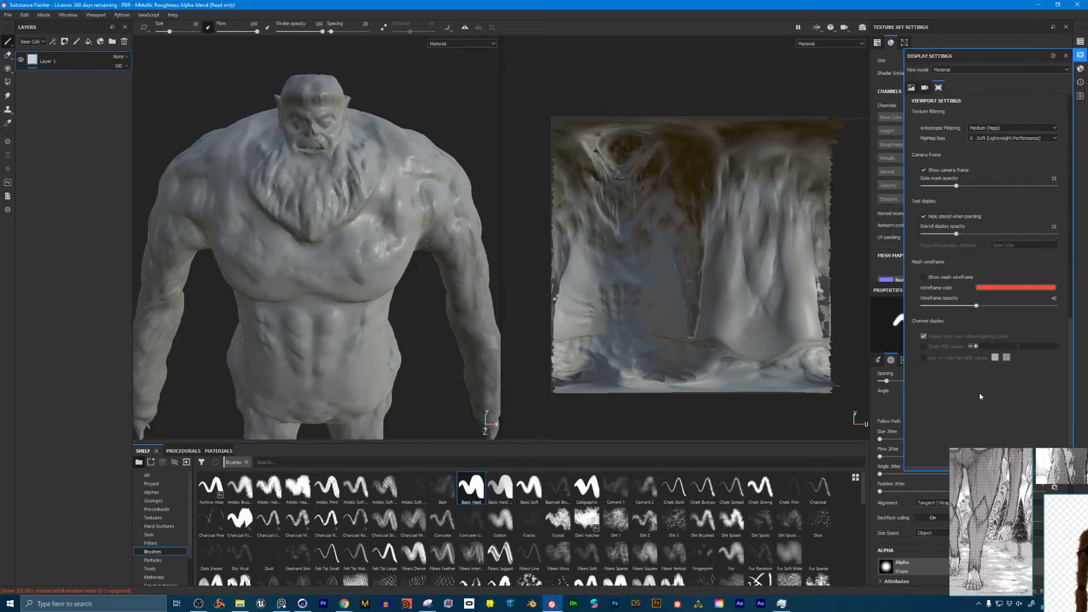
{"action": "left_click", "coordinate": [924, 277]}
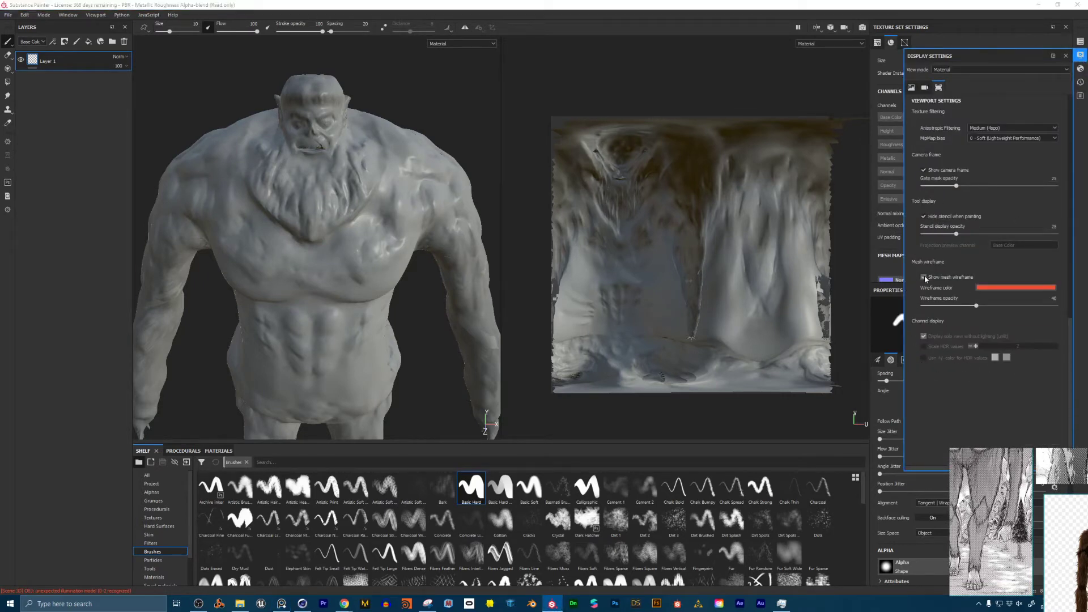
Inspect the wireframe up close on the titan's chest, beard and head, rotating the environment lighting
{"action": "right_click_drag", "start_coordinate": [359, 239], "coordinate": [389, 211], "text": "alt"}
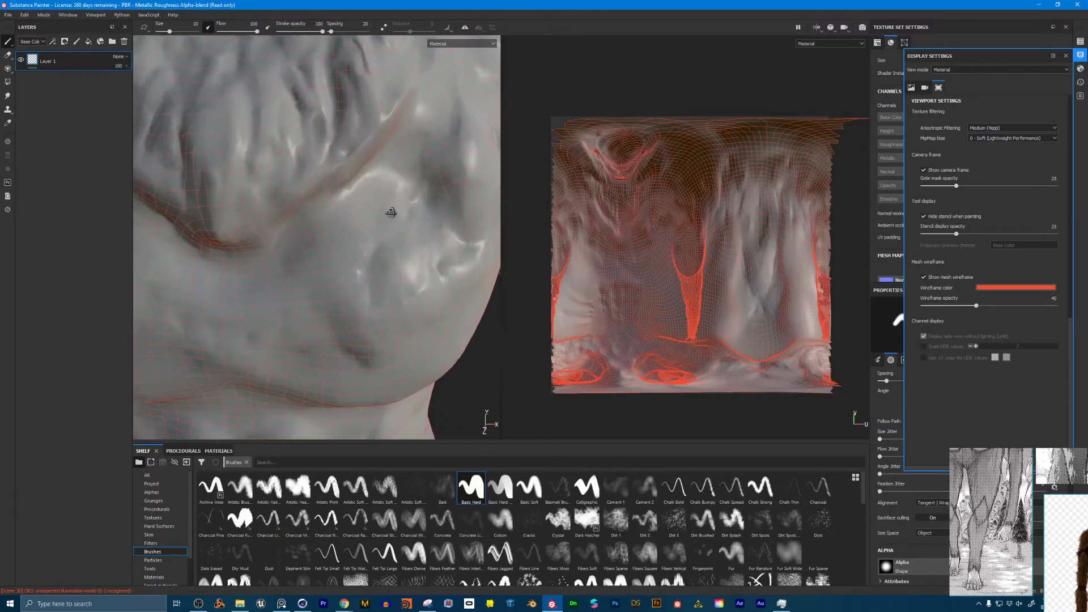
{"action": "mouse_move", "coordinate": [389, 212]}
{"action": "left_mouse_down", "text": "alt"}
{"action": "mouse_move", "coordinate": [385, 165]}
{"action": "mouse_move", "coordinate": [377, 218]}
{"action": "left_mouse_up", "text": "alt"}
{"action": "right_click_drag", "start_coordinate": [377, 217], "coordinate": [423, 165], "text": "alt"}
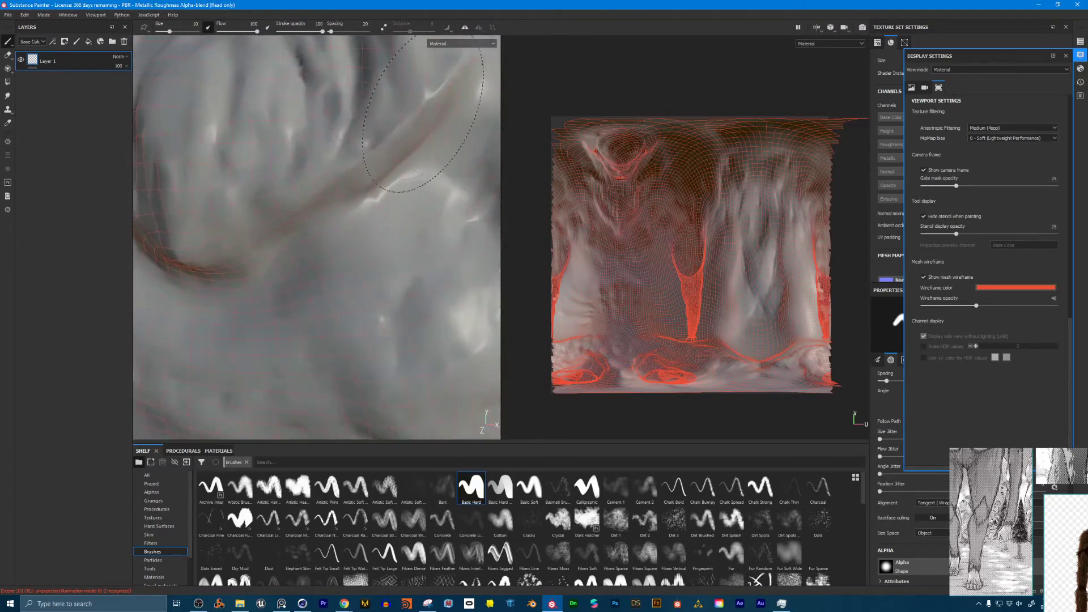
{"action": "middle_click_drag", "start_coordinate": [428, 136], "coordinate": [439, 216], "text": "alt"}
{"action": "left_click_drag", "start_coordinate": [404, 205], "coordinate": [333, 204], "text": "alt"}
{"action": "middle_click_drag", "start_coordinate": [333, 204], "coordinate": [311, 409], "text": "alt"}
{"action": "right_click_drag", "start_coordinate": [312, 409], "coordinate": [278, 391], "text": "alt"}
{"action": "right_click_drag", "start_coordinate": [278, 351], "coordinate": [427, 214], "text": "shift"}
{"action": "mouse_move", "coordinate": [428, 214]}
{"action": "left_mouse_down", "text": "alt"}
{"action": "mouse_move", "coordinate": [423, 180]}
{"action": "mouse_move", "coordinate": [391, 182]}
{"action": "left_mouse_up", "text": "alt"}
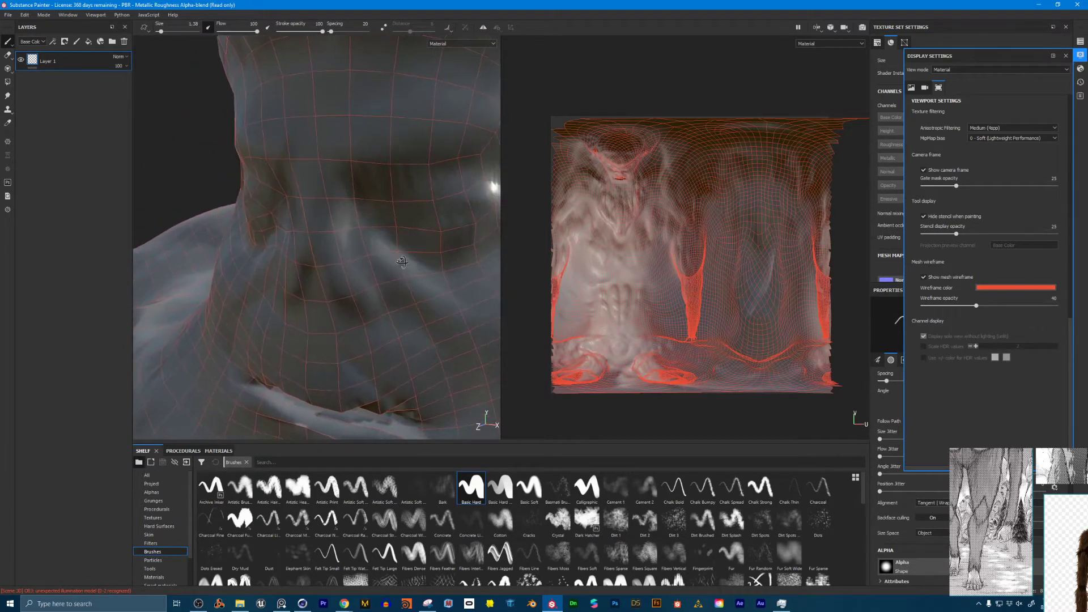
Examine the low-res topology around the titan's face and across the upper body
{"action": "left_click_drag", "start_coordinate": [402, 262], "coordinate": [456, 267], "text": "alt"}
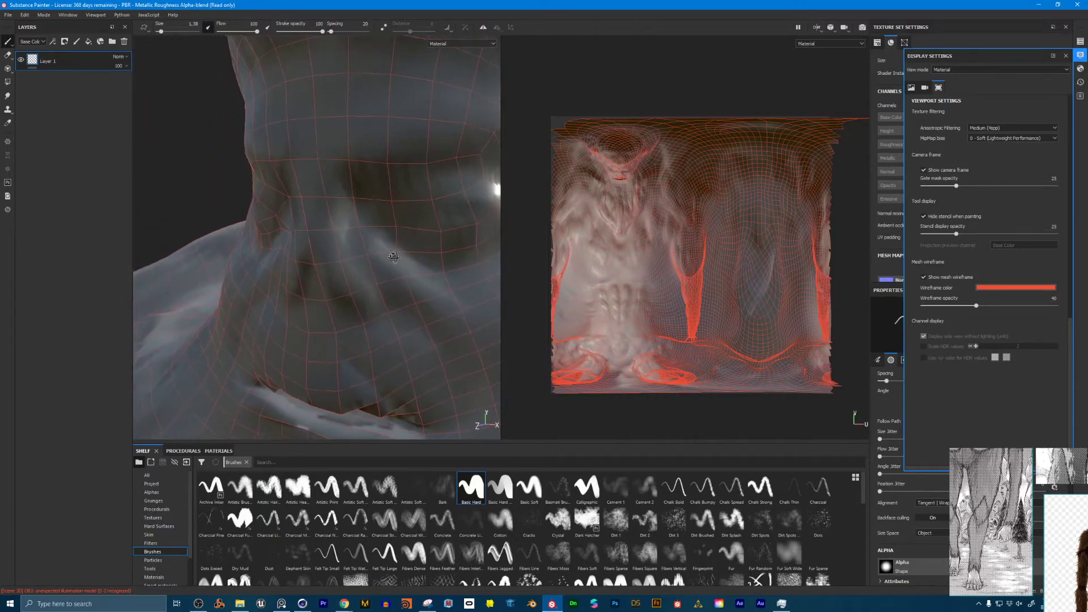
{"action": "left_click_drag", "start_coordinate": [394, 257], "coordinate": [428, 269], "text": "alt"}
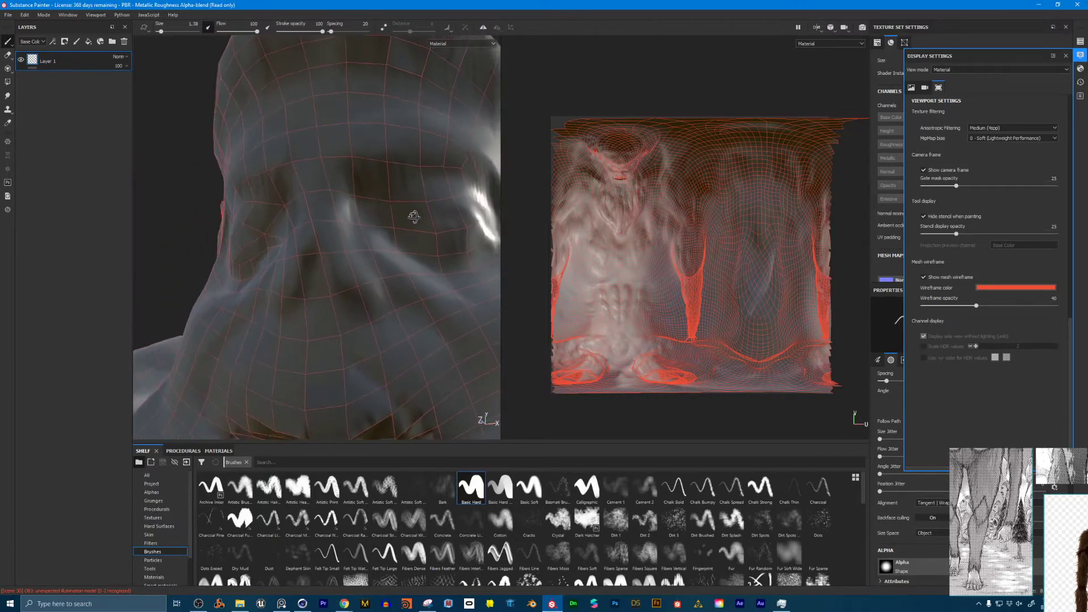
{"action": "left_click_drag", "start_coordinate": [414, 216], "coordinate": [471, 247], "text": "alt"}
{"action": "left_click_drag", "start_coordinate": [405, 252], "coordinate": [420, 245], "text": "alt"}
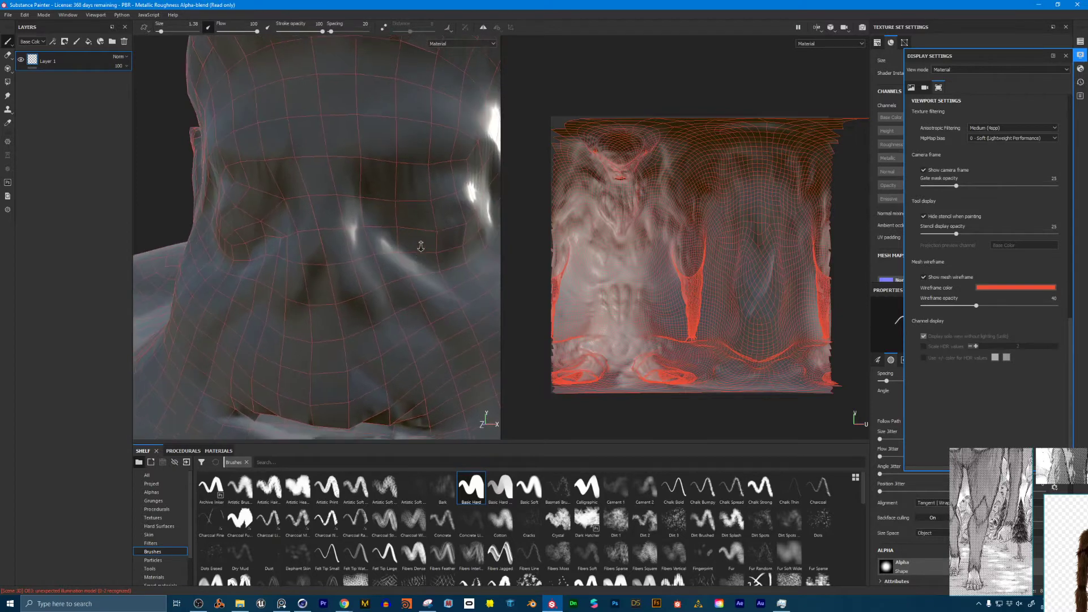
{"action": "right_click_drag", "start_coordinate": [420, 245], "coordinate": [383, 249], "text": "alt"}
{"action": "middle_click_drag", "start_coordinate": [383, 248], "coordinate": [362, 189], "text": "alt"}
{"action": "scroll", "coordinate": [341, 215], "scroll_direction": "down", "scroll_amount": 8}
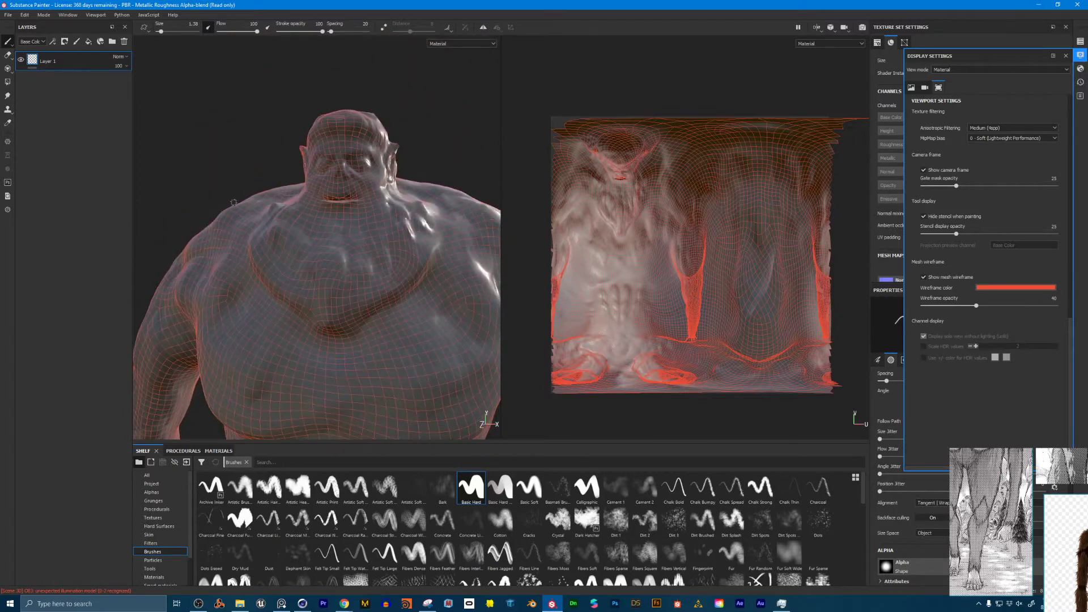
{"action": "left_click_drag", "start_coordinate": [322, 237], "coordinate": [342, 186], "text": "alt"}
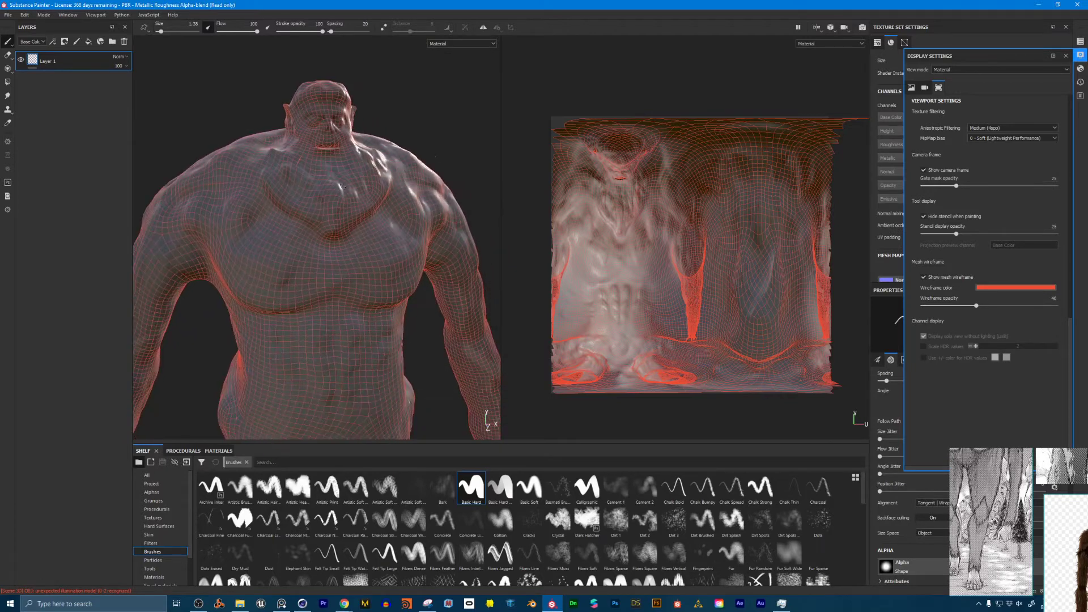
Hide the mesh wireframe and add a fill layer above Layer 1
{"action": "left_click", "coordinate": [924, 277]}
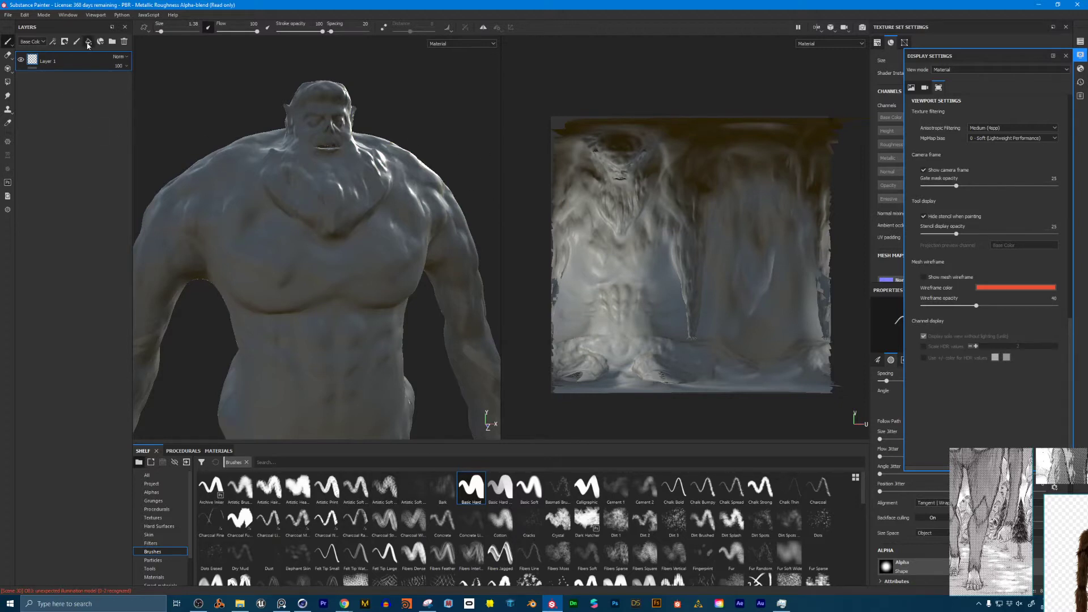
{"action": "left_click", "coordinate": [88, 42]}
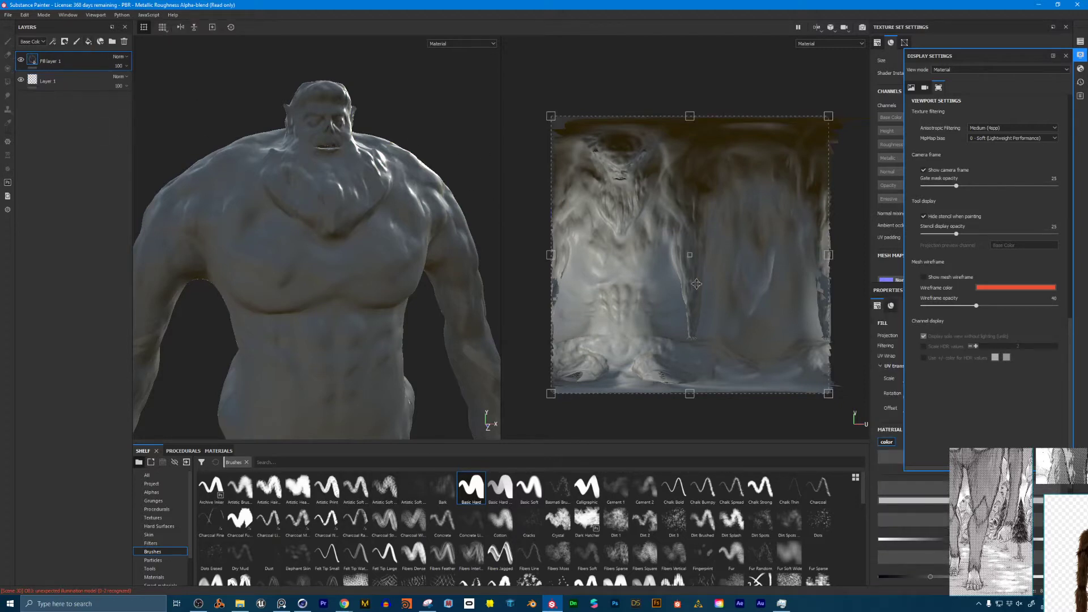
Set the fill layer's base color to red and give the layer a black mask
{"action": "left_click", "coordinate": [1066, 56]}
{"action": "left_click", "coordinate": [918, 501]}
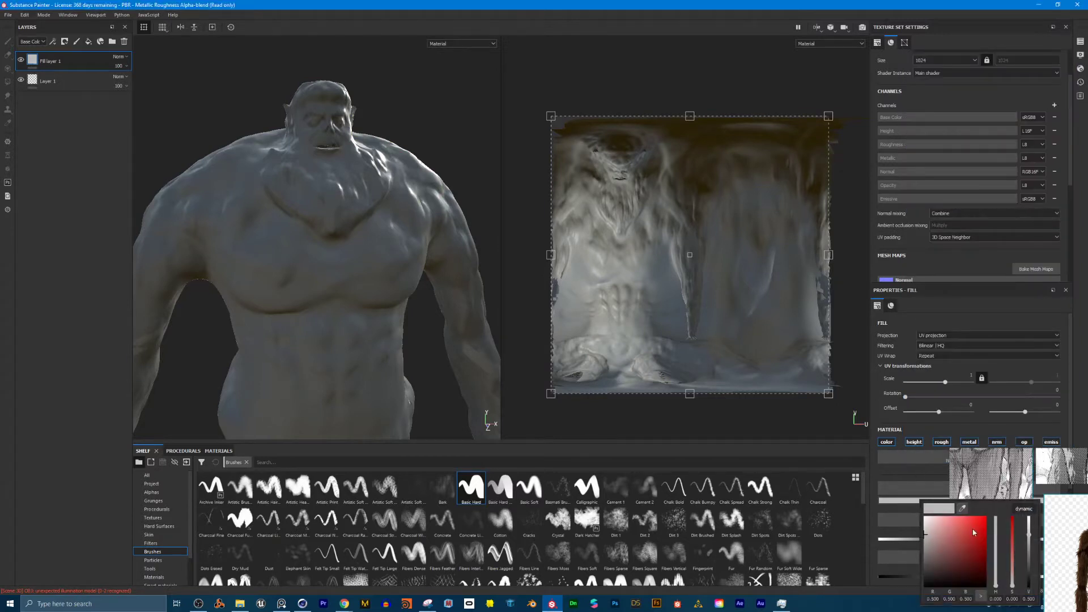
{"action": "left_click", "coordinate": [973, 530]}
{"action": "right_click", "coordinate": [31, 61]}
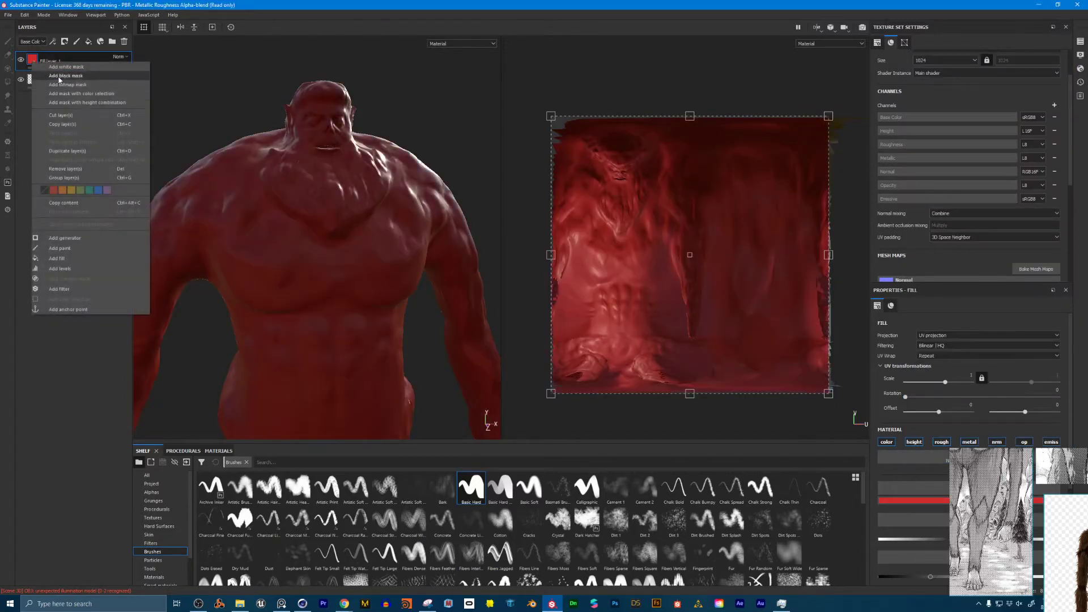
{"action": "left_click", "coordinate": [59, 77]}
Paint a diagonal mask stroke across the titan's chest and further strokes along the left arm
{"action": "left_click_drag", "start_coordinate": [213, 168], "coordinate": [400, 329]}
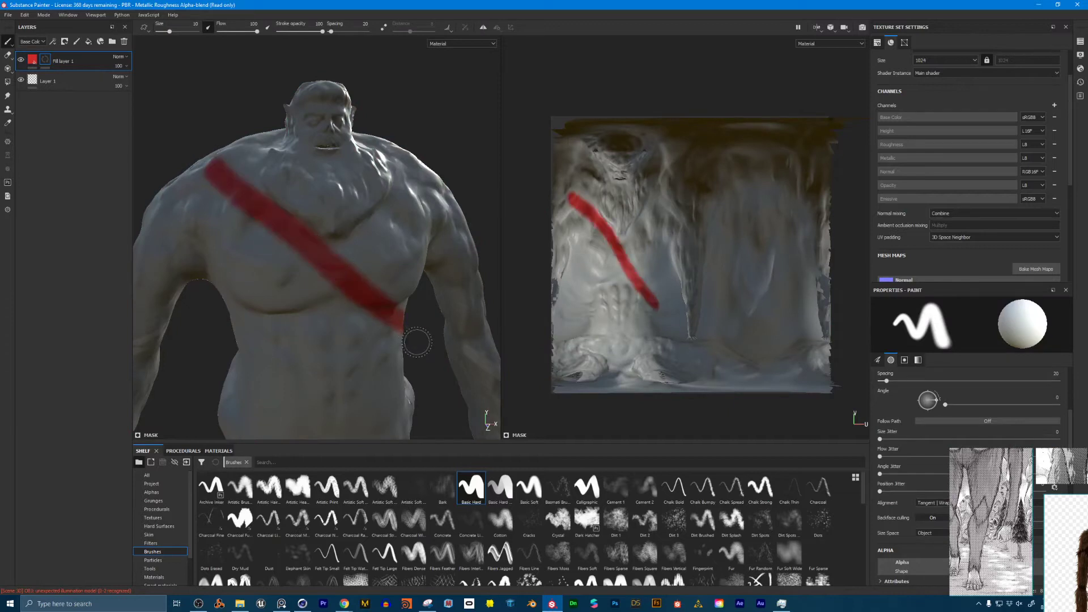
{"action": "mouse_move", "coordinate": [380, 137]}
{"action": "left_mouse_down", "text": "alt"}
{"action": "mouse_move", "coordinate": [424, 162]}
{"action": "mouse_move", "coordinate": [420, 196]}
{"action": "left_mouse_up", "text": "alt"}
{"action": "mouse_move", "coordinate": [421, 196]}
{"action": "middle_mouse_down", "text": "alt"}
{"action": "mouse_move", "coordinate": [317, 184]}
{"action": "mouse_move", "coordinate": [331, 176]}
{"action": "middle_mouse_up", "text": "alt"}
{"action": "left_click_drag", "start_coordinate": [377, 166], "coordinate": [465, 233]}
{"action": "middle_click_drag", "start_coordinate": [448, 260], "coordinate": [391, 181], "text": "alt"}
{"action": "left_click_drag", "start_coordinate": [391, 181], "coordinate": [436, 181], "text": "alt"}
{"action": "left_click_drag", "start_coordinate": [361, 270], "coordinate": [404, 224]}
{"action": "right_click_drag", "start_coordinate": [403, 225], "coordinate": [341, 227], "text": "alt"}
{"action": "middle_click_drag", "start_coordinate": [255, 170], "coordinate": [374, 317], "text": "alt"}
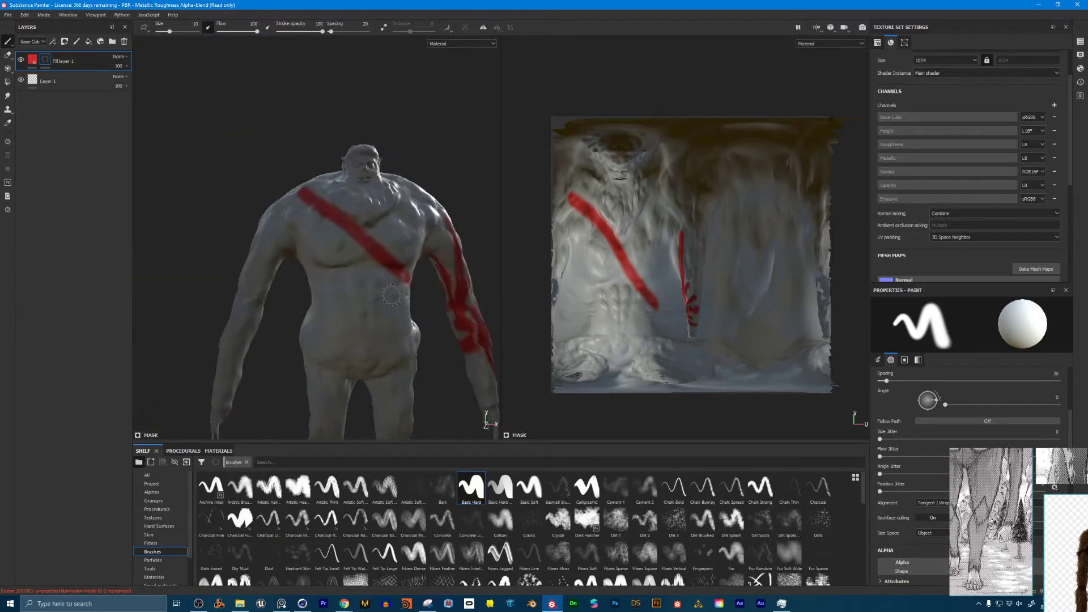
Paint more mask strokes across the waist, chest, right arm and beard, and check the result from behind
{"action": "left_click_drag", "start_coordinate": [395, 292], "coordinate": [305, 338]}
{"action": "left_click_drag", "start_coordinate": [415, 327], "coordinate": [326, 374]}
{"action": "left_click_drag", "start_coordinate": [304, 191], "coordinate": [416, 249]}
{"action": "left_click_drag", "start_coordinate": [373, 181], "coordinate": [244, 286]}
{"action": "left_click_drag", "start_coordinate": [260, 313], "coordinate": [223, 344]}
{"action": "mouse_move", "coordinate": [350, 168]}
{"action": "left_mouse_down"}
{"action": "mouse_move", "coordinate": [409, 170]}
{"action": "mouse_move", "coordinate": [452, 153]}
{"action": "mouse_move", "coordinate": [363, 189]}
{"action": "mouse_move", "coordinate": [386, 191]}
{"action": "left_mouse_up"}
{"action": "mouse_move", "coordinate": [324, 181]}
{"action": "left_mouse_down"}
{"action": "mouse_move", "coordinate": [369, 268]}
{"action": "mouse_move", "coordinate": [329, 227]}
{"action": "left_mouse_up"}
{"action": "mouse_move", "coordinate": [329, 226]}
{"action": "left_mouse_down", "text": "alt"}
{"action": "mouse_move", "coordinate": [295, 221]}
{"action": "mouse_move", "coordinate": [317, 249]}
{"action": "left_mouse_up", "text": "alt"}
{"action": "right_click_drag", "start_coordinate": [317, 249], "coordinate": [297, 249], "text": "alt"}
{"action": "left_click_drag", "start_coordinate": [328, 242], "coordinate": [372, 236], "text": "alt"}
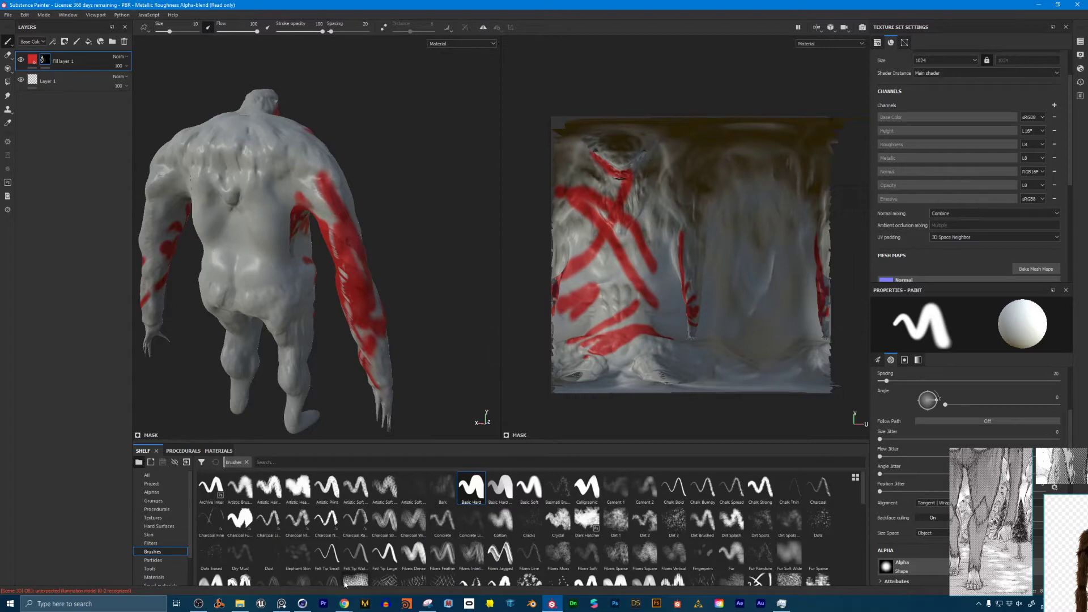
Switch to Cinema 4D, inspect the low_res mesh with and without its wireframe highlighted, and save the project
{"action": "left_click", "coordinate": [302, 603]}
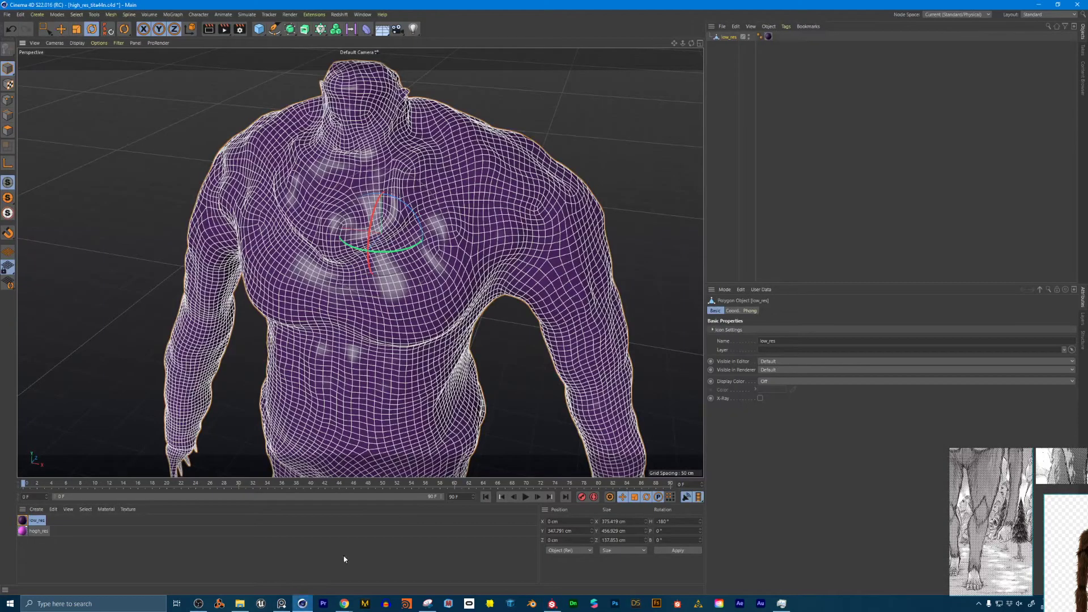
{"action": "left_click", "coordinate": [725, 101]}
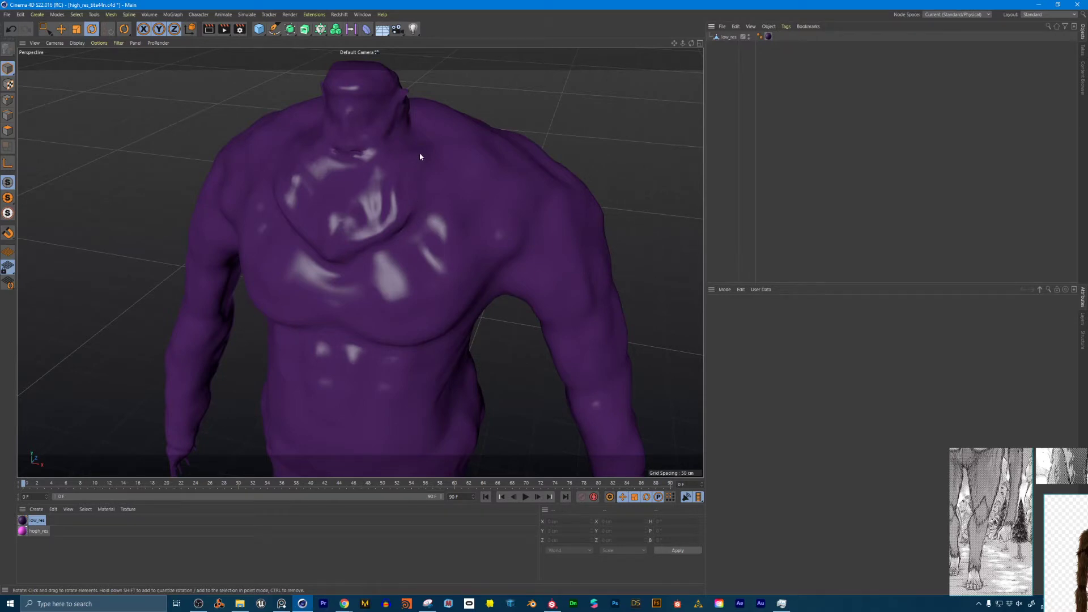
{"action": "left_click_drag", "start_coordinate": [420, 157], "coordinate": [431, 117], "text": "alt"}
{"action": "left_click", "coordinate": [728, 37]}
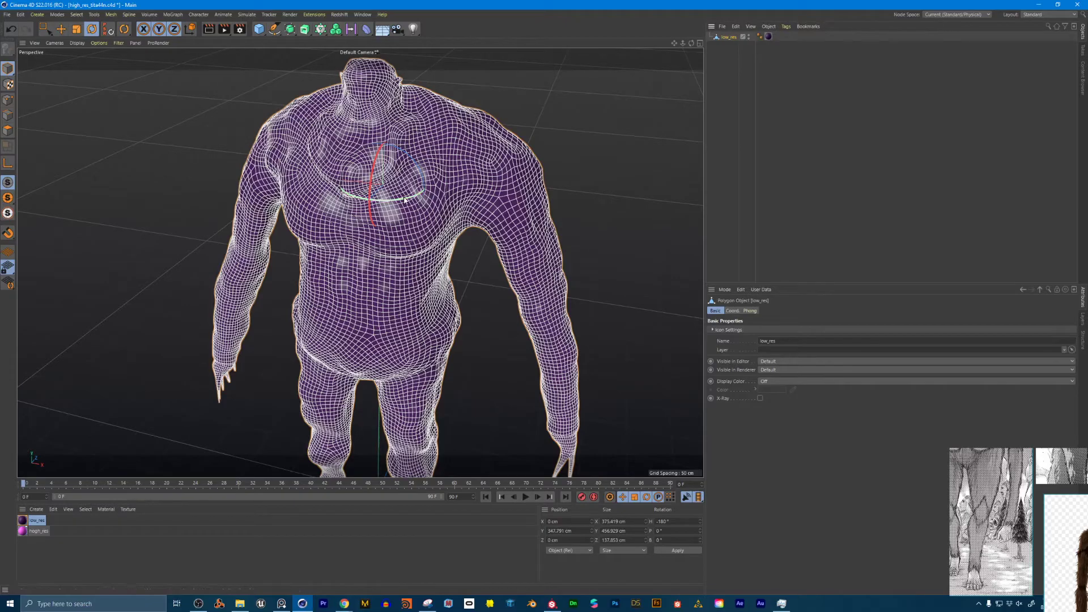
{"action": "left_click_drag", "start_coordinate": [493, 166], "coordinate": [652, 130], "text": "alt"}
{"action": "left_click", "coordinate": [7, 15]}
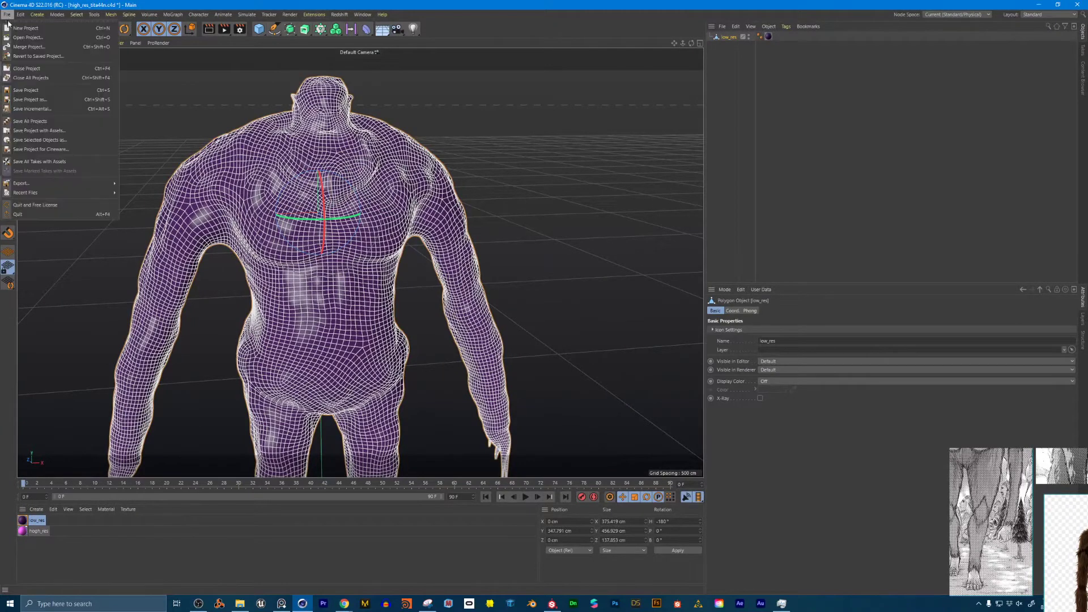
{"action": "left_click", "coordinate": [24, 91]}
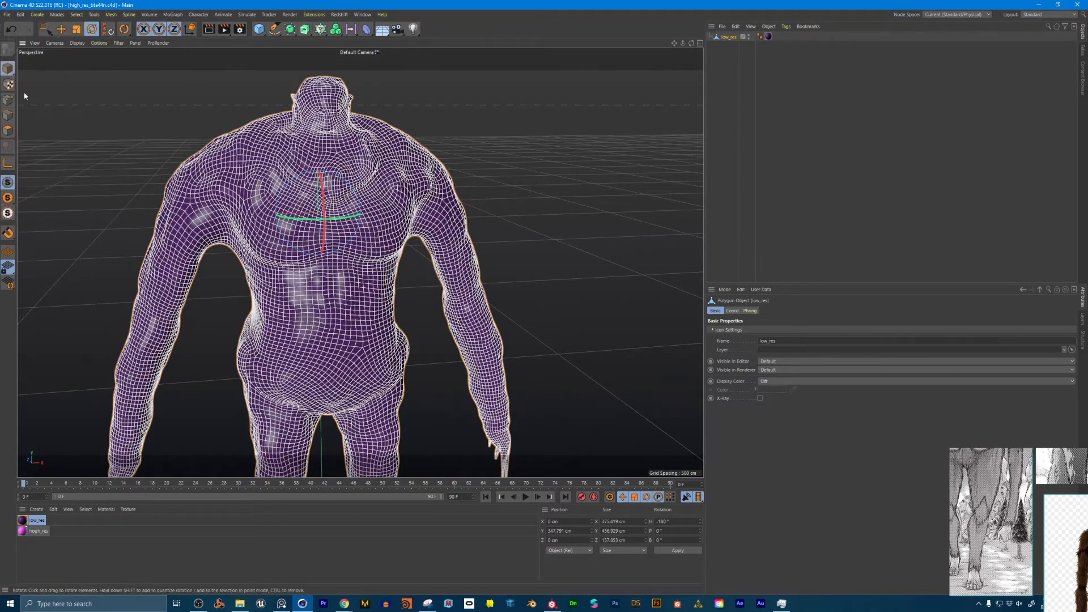
Change the layout to BP - UV Edit and widen the perspective view, framing the titan beside its UV map
{"action": "left_click", "coordinate": [1043, 15]}
{"action": "left_click", "coordinate": [1047, 52]}
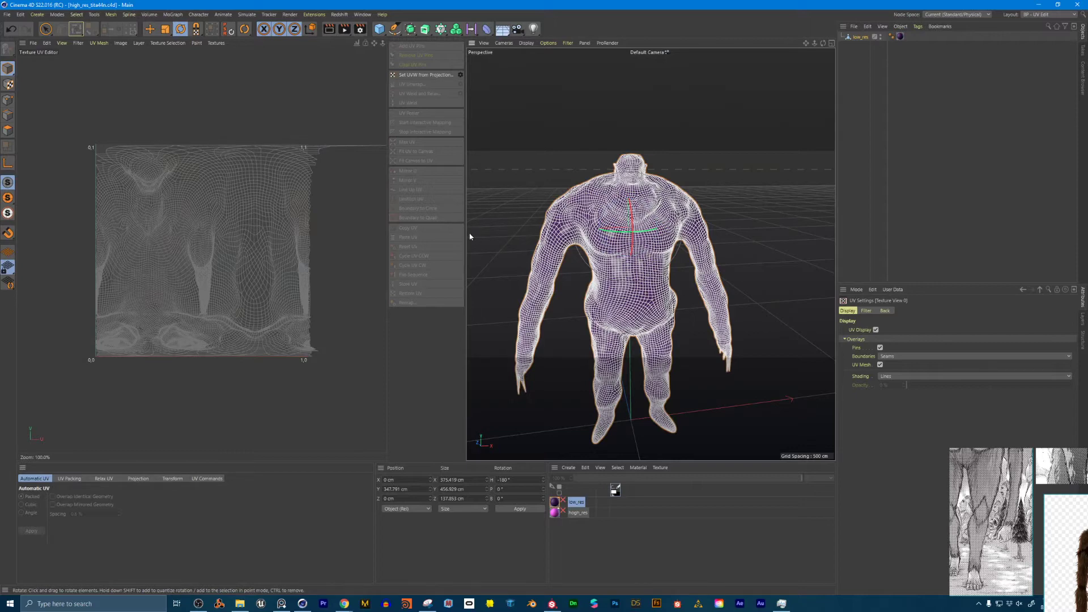
{"action": "left_click_drag", "start_coordinate": [465, 237], "coordinate": [391, 232]}
{"action": "middle_click_drag", "start_coordinate": [670, 233], "coordinate": [604, 199], "text": "alt"}
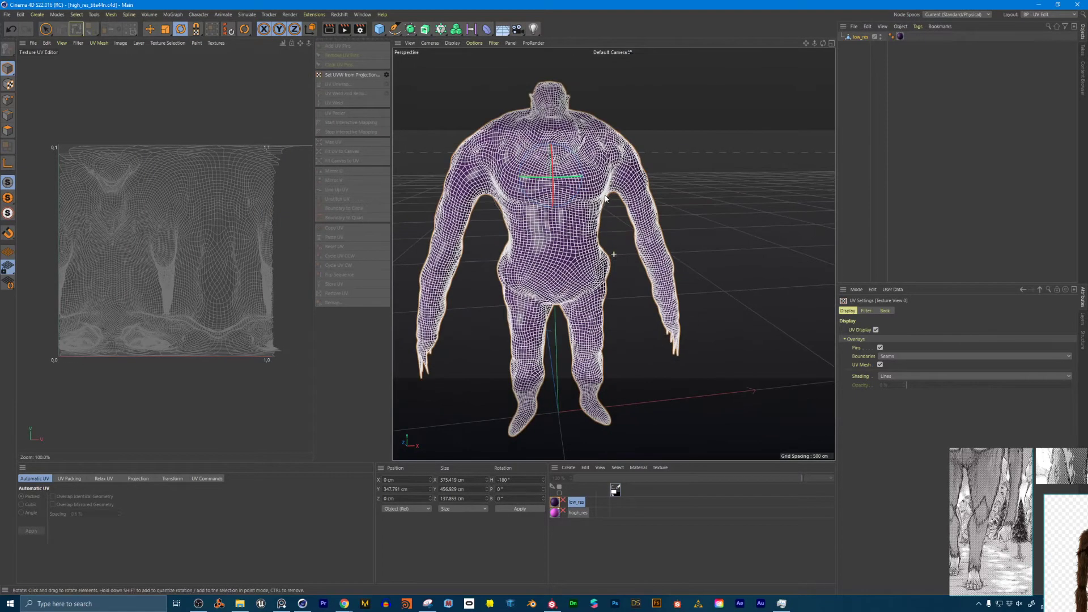
{"action": "mouse_move", "coordinate": [604, 200]}
{"action": "right_mouse_down", "text": "alt"}
{"action": "mouse_move", "coordinate": [626, 196]}
{"action": "mouse_move", "coordinate": [615, 198]}
{"action": "right_mouse_up", "text": "alt"}
Examine the low_res mesh's topology on the back, shoulders and arms for suitable UV seam positions
{"action": "left_click", "coordinate": [854, 56]}
{"action": "left_click", "coordinate": [861, 36]}
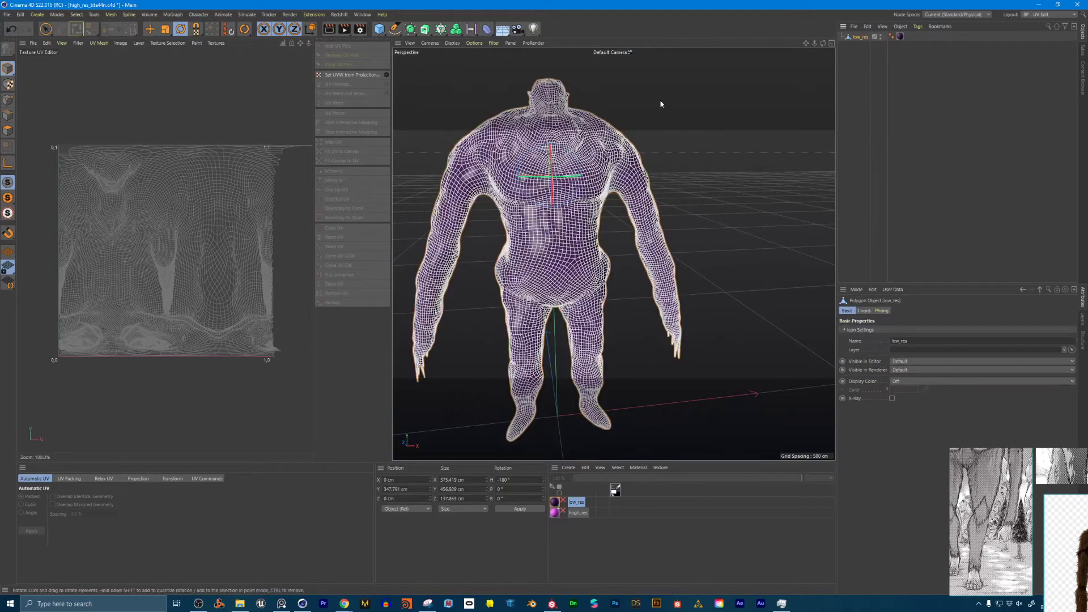
{"action": "left_click_drag", "start_coordinate": [635, 177], "coordinate": [440, 162], "text": "alt"}
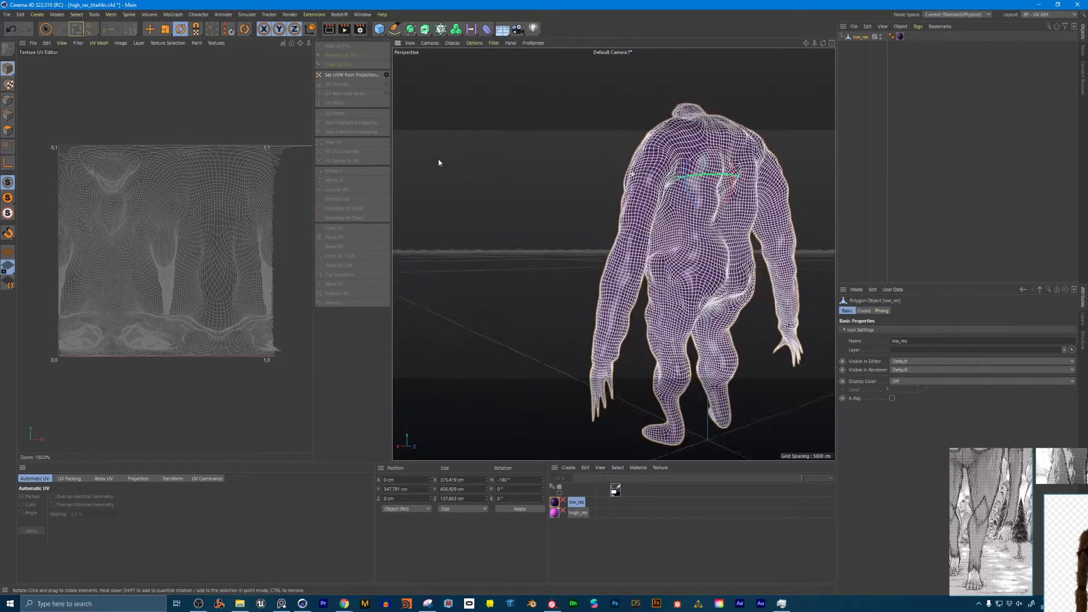
{"action": "right_click_drag", "start_coordinate": [661, 195], "coordinate": [703, 192], "text": "alt"}
{"action": "middle_click_drag", "start_coordinate": [703, 193], "coordinate": [590, 221], "text": "alt"}
{"action": "right_click_drag", "start_coordinate": [641, 213], "coordinate": [616, 216], "text": "alt"}
{"action": "mouse_move", "coordinate": [616, 215]}
{"action": "left_mouse_down", "text": "alt"}
{"action": "mouse_move", "coordinate": [595, 220]}
{"action": "mouse_move", "coordinate": [607, 208]}
{"action": "left_mouse_up", "text": "alt"}
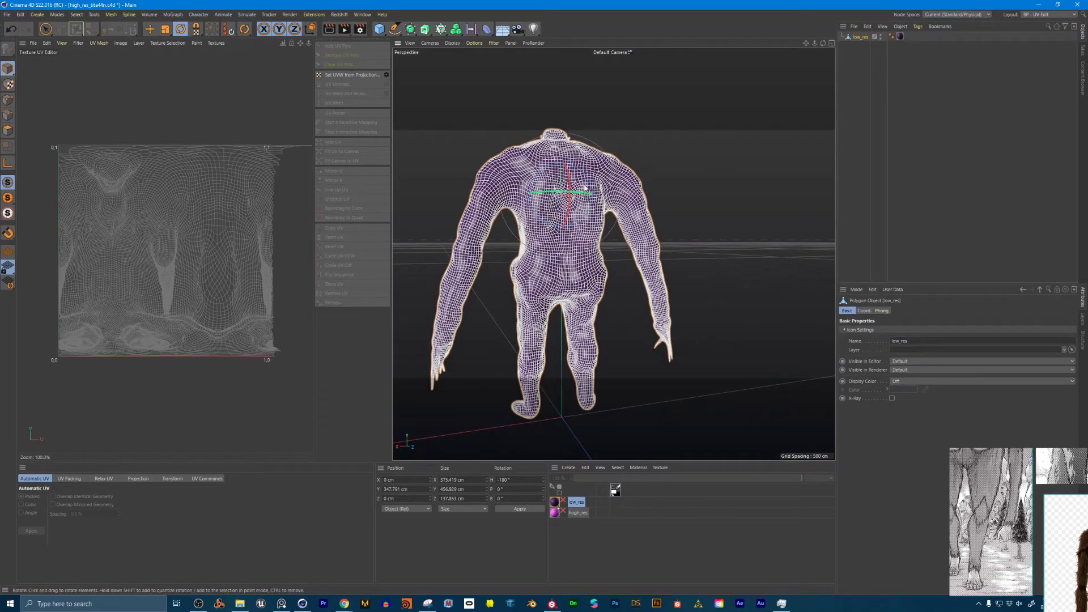
{"action": "scroll", "coordinate": [578, 181], "scroll_direction": "up", "scroll_amount": 5}
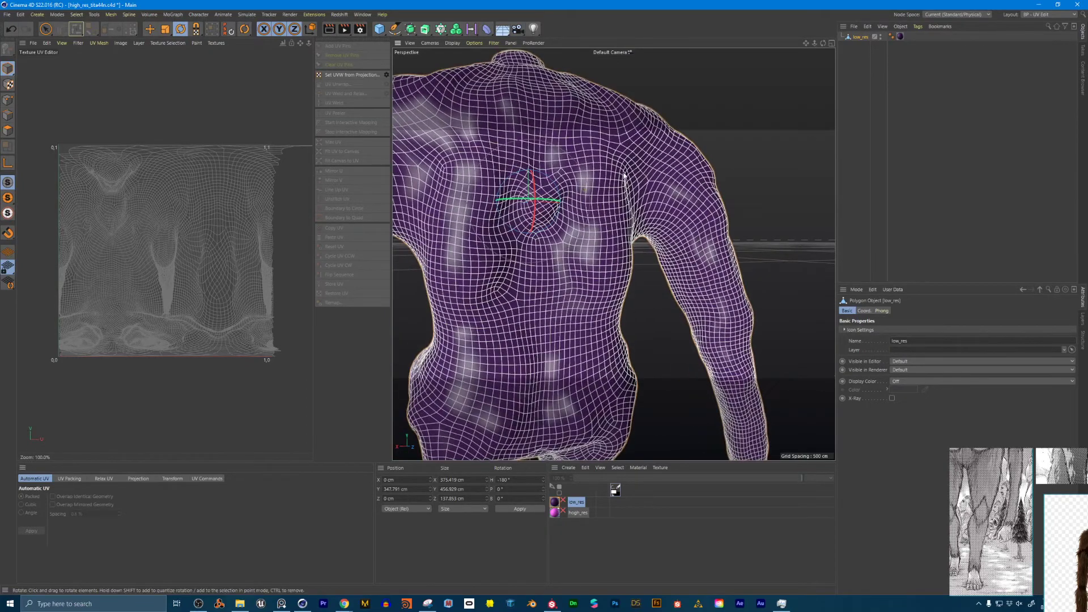
{"action": "scroll", "coordinate": [590, 193], "scroll_direction": "down", "scroll_amount": 6}
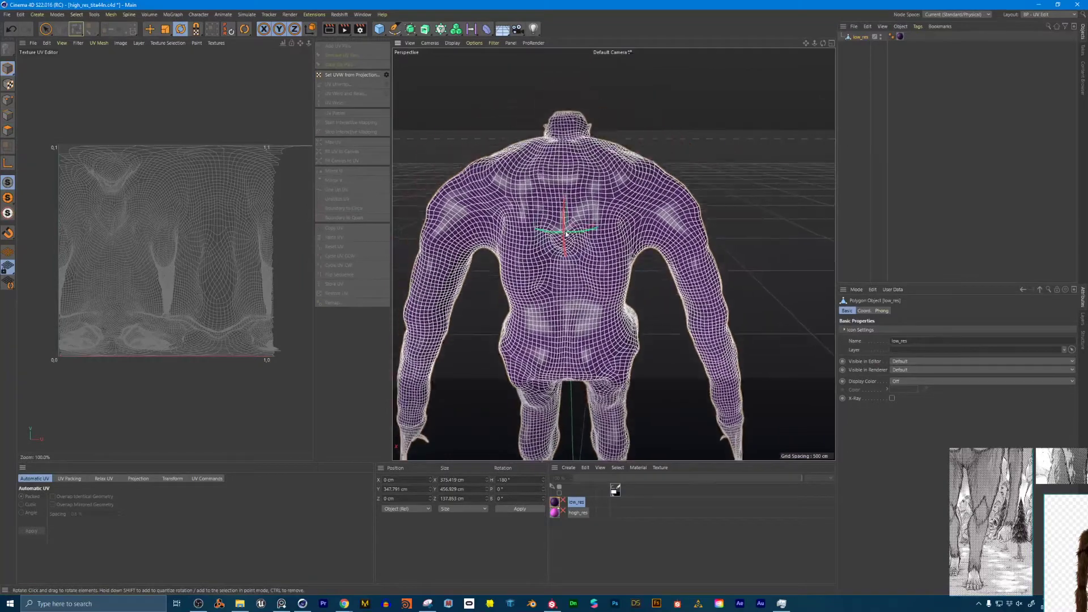
{"action": "left_click_drag", "start_coordinate": [593, 224], "coordinate": [610, 221], "text": "alt"}
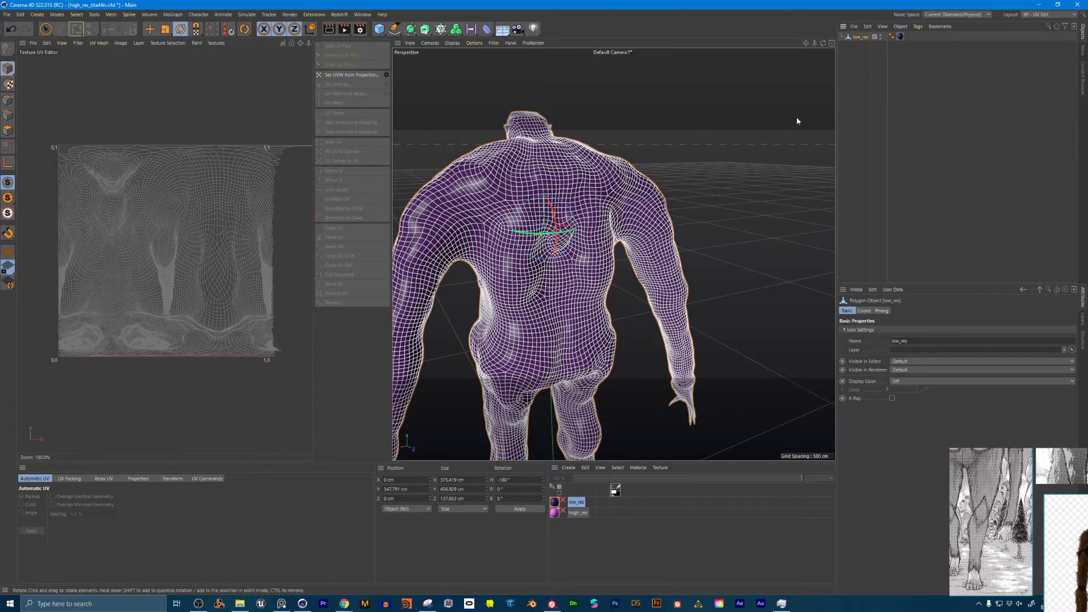
{"action": "left_click", "coordinate": [874, 57]}
{"action": "left_click", "coordinate": [862, 38]}
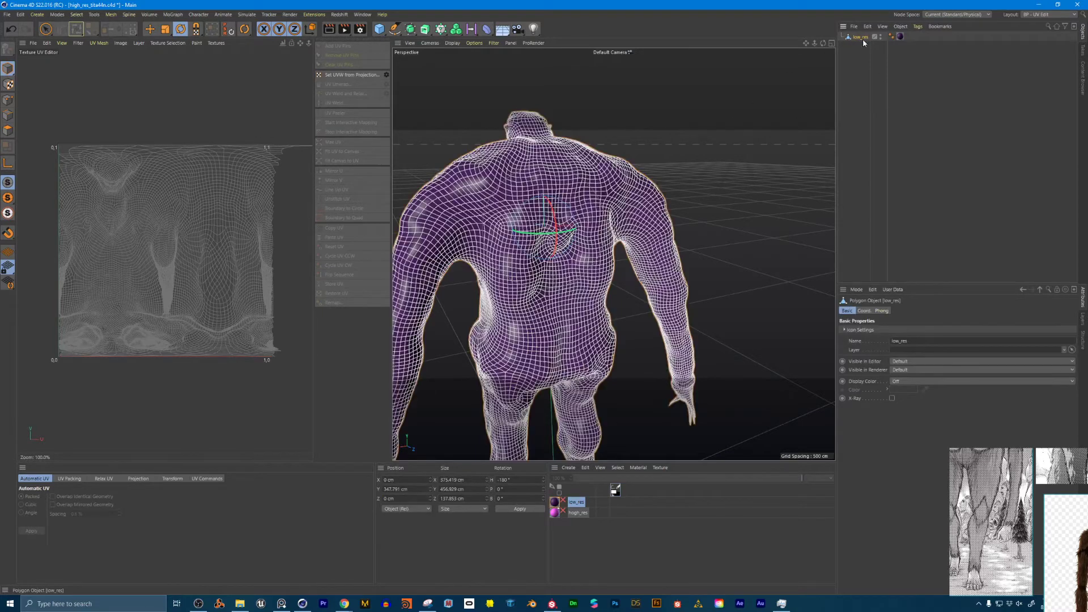
Switch the low_res mesh to edge mode and activate Path Selection with the titan's head and upper back in view
{"action": "left_click", "coordinate": [8, 116]}
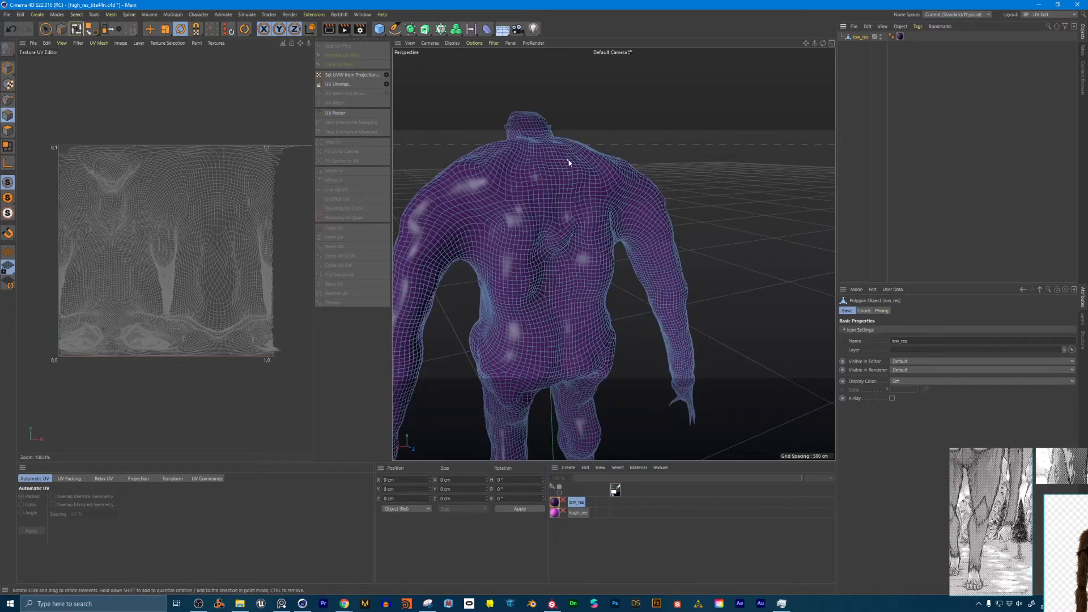
{"action": "left_click_drag", "start_coordinate": [569, 178], "coordinate": [539, 173], "text": "alt"}
{"action": "right_click_drag", "start_coordinate": [538, 173], "coordinate": [584, 190], "text": "alt"}
{"action": "left_click_drag", "start_coordinate": [583, 189], "coordinate": [563, 276], "text": "alt"}
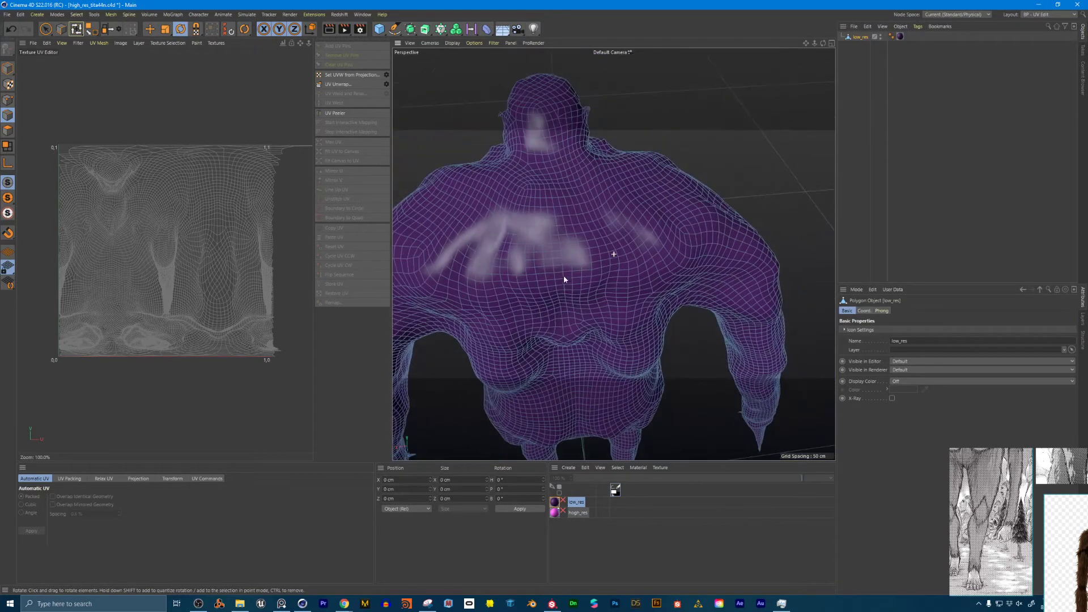
{"action": "left_click_drag", "start_coordinate": [546, 111], "coordinate": [547, 141], "text": "alt"}
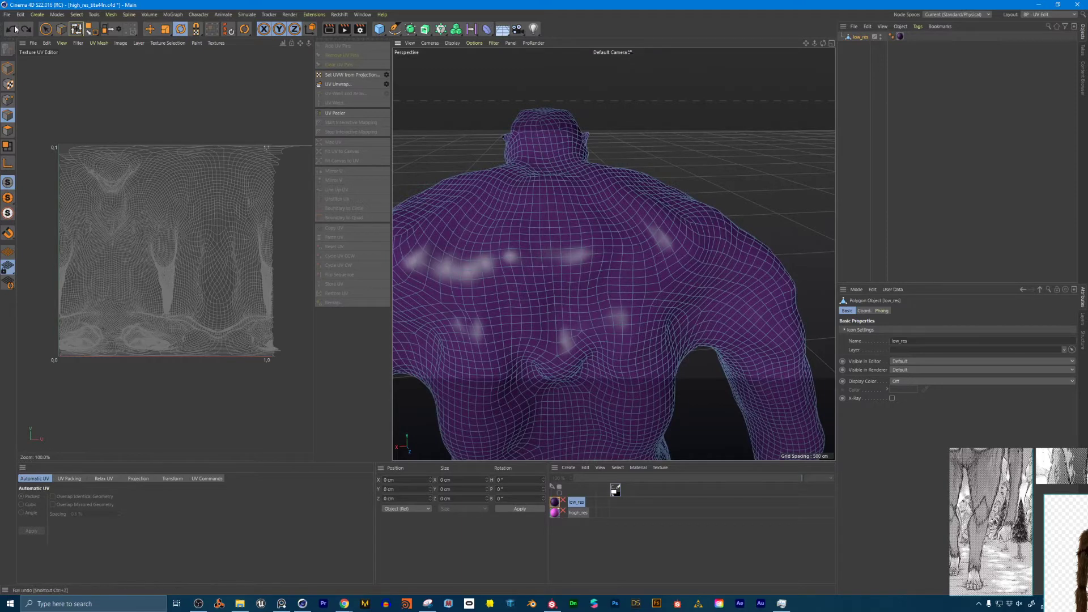
{"action": "left_click", "coordinate": [67, 30]}
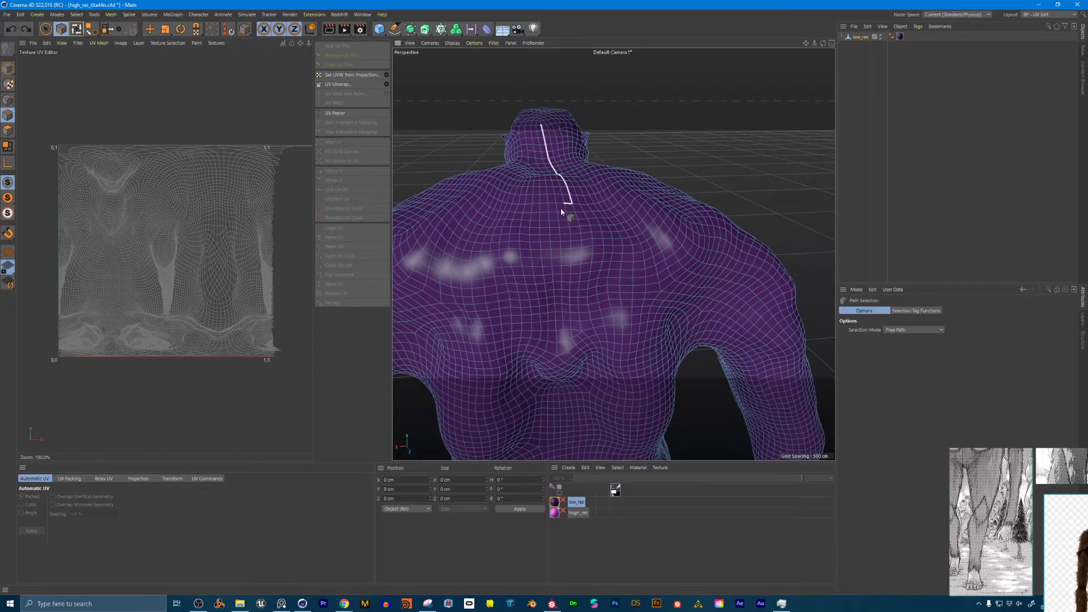
{"action": "mouse_move", "coordinate": [562, 212]}
{"action": "left_mouse_down"}
{"action": "mouse_move", "coordinate": [577, 271]}
{"action": "mouse_move", "coordinate": [574, 342]}
{"action": "mouse_move", "coordinate": [595, 391]}
{"action": "mouse_move", "coordinate": [574, 424]}
{"action": "mouse_move", "coordinate": [593, 451]}
{"action": "left_mouse_up"}
{"action": "middle_click_drag", "start_coordinate": [594, 450], "coordinate": [570, 232], "text": "alt"}
{"action": "key", "text": "ctrl+z"}
Select a free edge path from the back of the head down to the lower back, and UV unwrap the mesh along it
{"action": "right_click_drag", "start_coordinate": [570, 232], "coordinate": [548, 274], "text": "alt"}
{"action": "mouse_move", "coordinate": [567, 112]}
{"action": "left_mouse_down"}
{"action": "mouse_move", "coordinate": [591, 347]}
{"action": "mouse_move", "coordinate": [606, 353]}
{"action": "mouse_move", "coordinate": [588, 338]}
{"action": "left_mouse_up"}
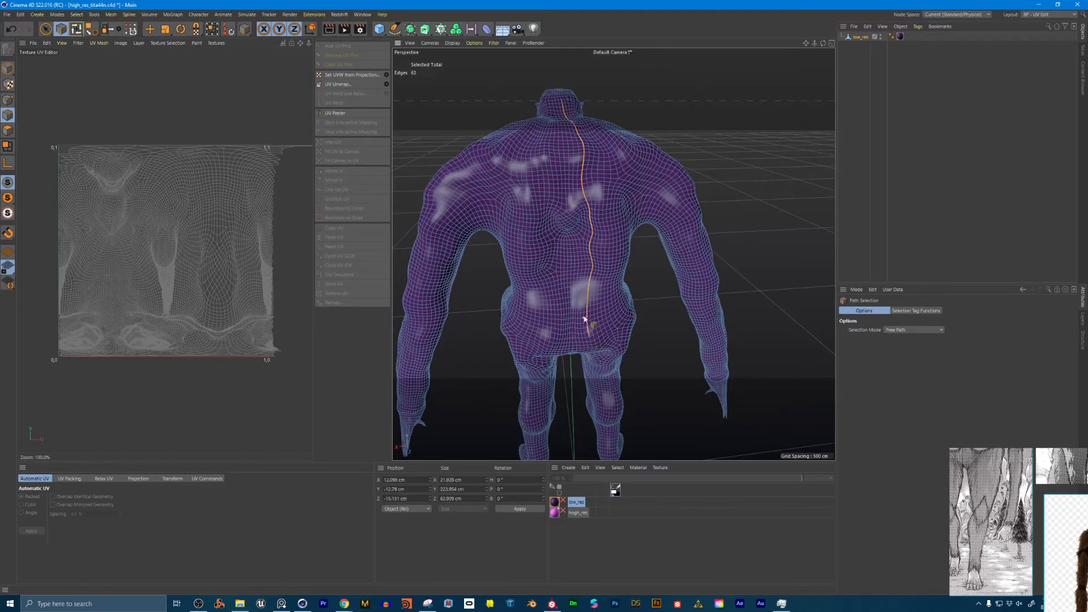
{"action": "mouse_move", "coordinate": [549, 250]}
{"action": "left_mouse_down", "text": "alt"}
{"action": "mouse_move", "coordinate": [648, 249]}
{"action": "mouse_move", "coordinate": [549, 248]}
{"action": "left_mouse_up", "text": "alt"}
{"action": "middle_click_drag", "start_coordinate": [548, 249], "coordinate": [541, 291], "text": "alt"}
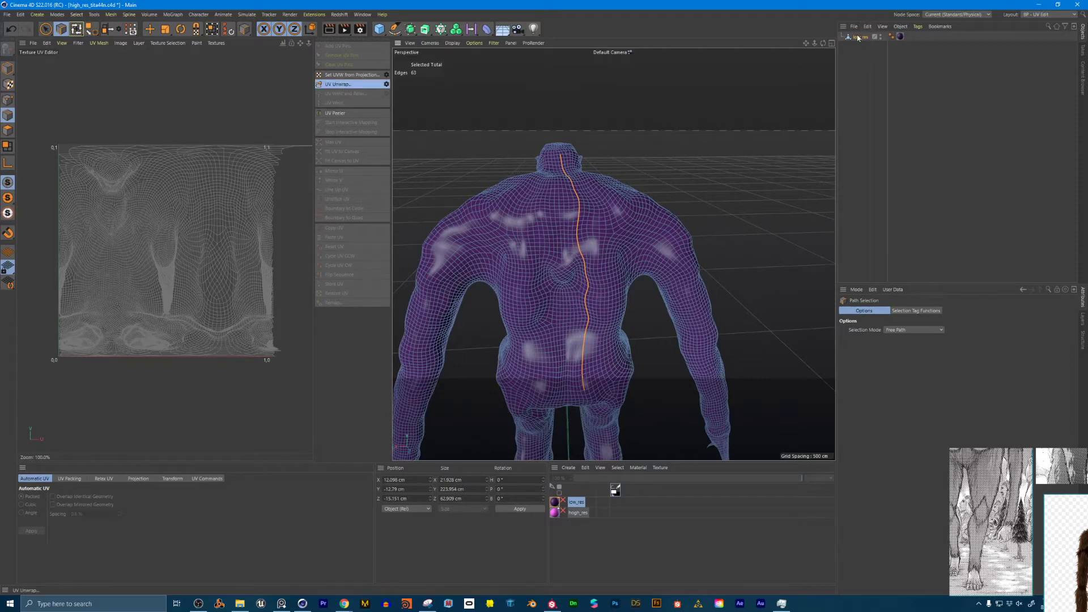
{"action": "left_click", "coordinate": [338, 84]}
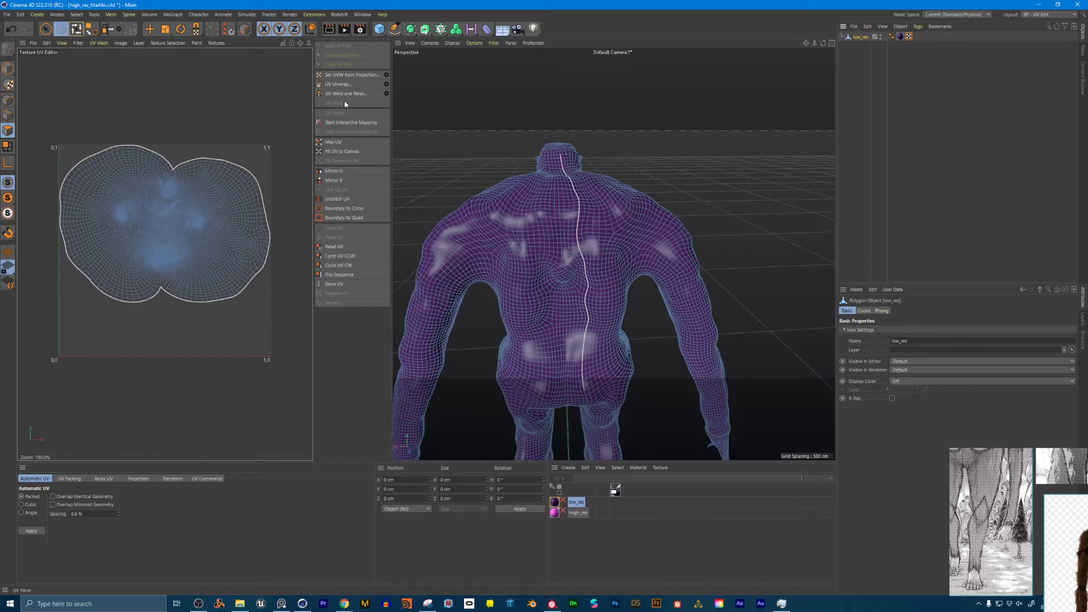
Add an edge path to the seam selection from the spine across the right shoulder and down the arm to the wrist
{"action": "left_click_drag", "start_coordinate": [596, 213], "coordinate": [498, 180], "text": "alt"}
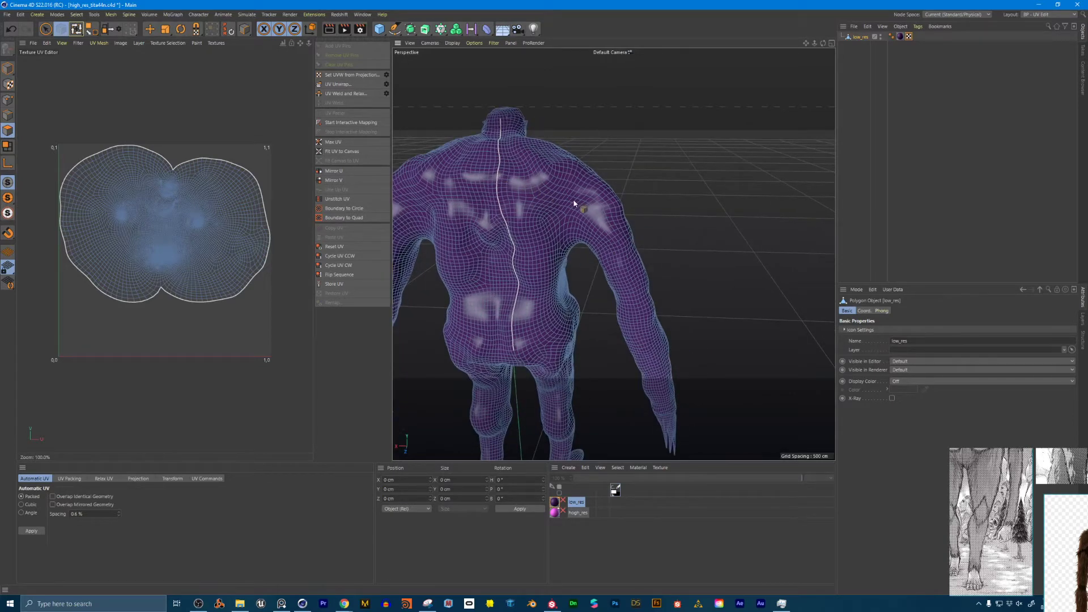
{"action": "left_click_drag", "start_coordinate": [564, 202], "coordinate": [561, 177], "text": "alt"}
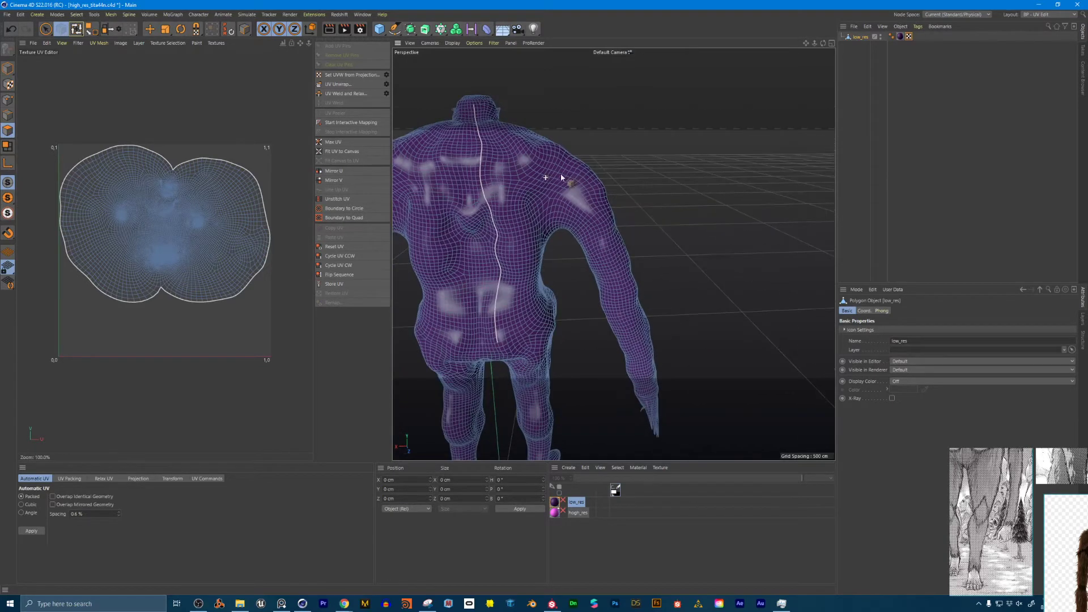
{"action": "left_click", "coordinate": [8, 116]}
{"action": "mouse_move", "coordinate": [482, 181]}
{"action": "left_mouse_down"}
{"action": "mouse_move", "coordinate": [539, 189]}
{"action": "mouse_move", "coordinate": [597, 241]}
{"action": "mouse_move", "coordinate": [655, 401]}
{"action": "left_mouse_up"}
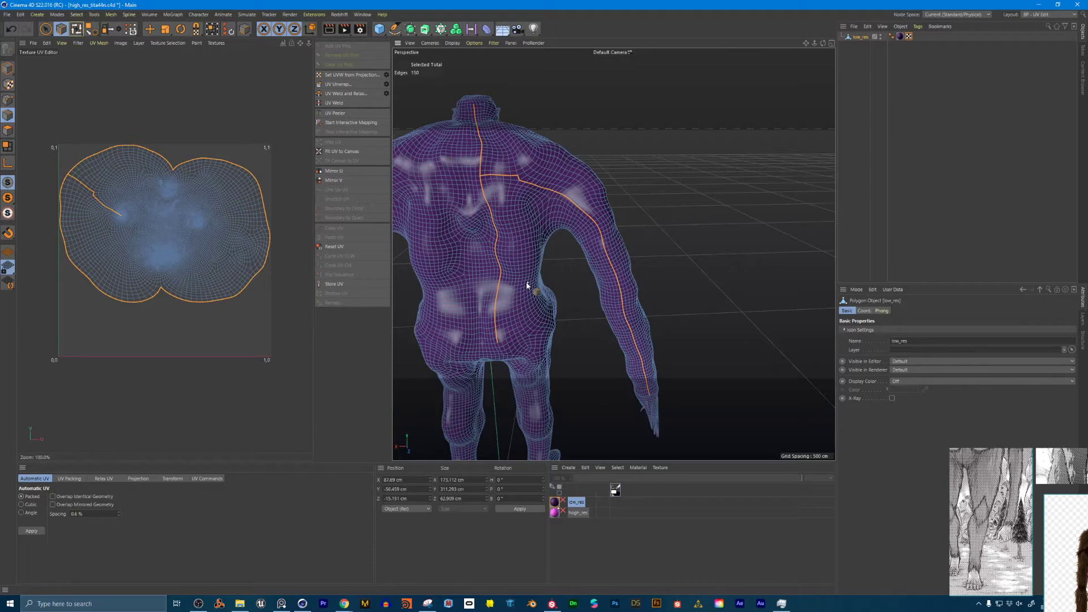
Enlarge the UV editor area and UV unwrap the mesh again with the arm seam included
{"action": "left_click_drag", "start_coordinate": [392, 230], "coordinate": [566, 231]}
{"action": "scroll", "coordinate": [238, 190], "scroll_direction": "up", "scroll_amount": 5}
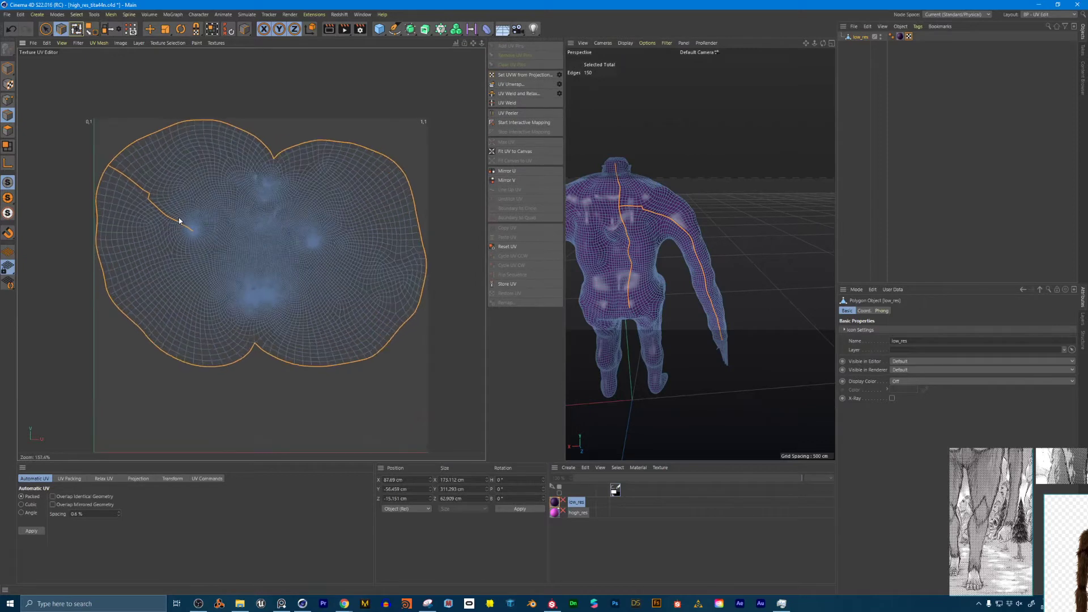
{"action": "scroll", "coordinate": [179, 221], "scroll_direction": "down", "scroll_amount": 2}
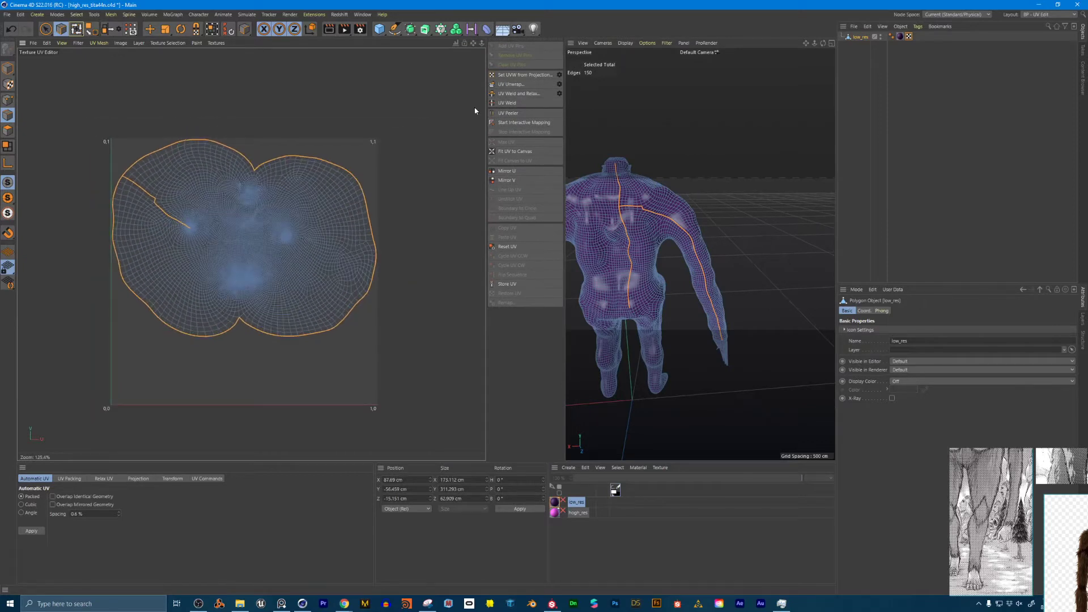
{"action": "left_click", "coordinate": [516, 85]}
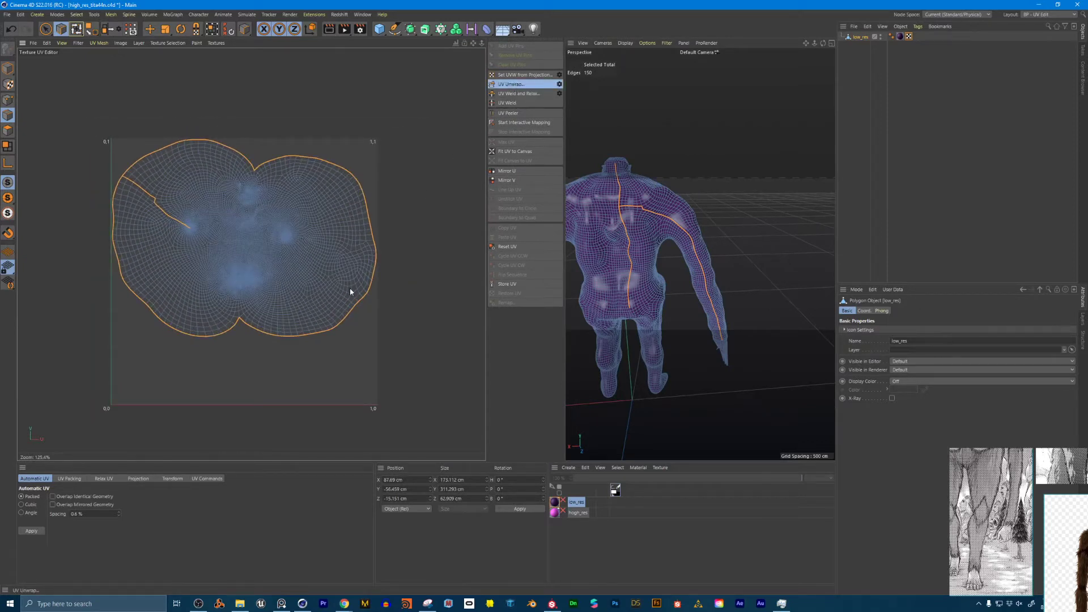
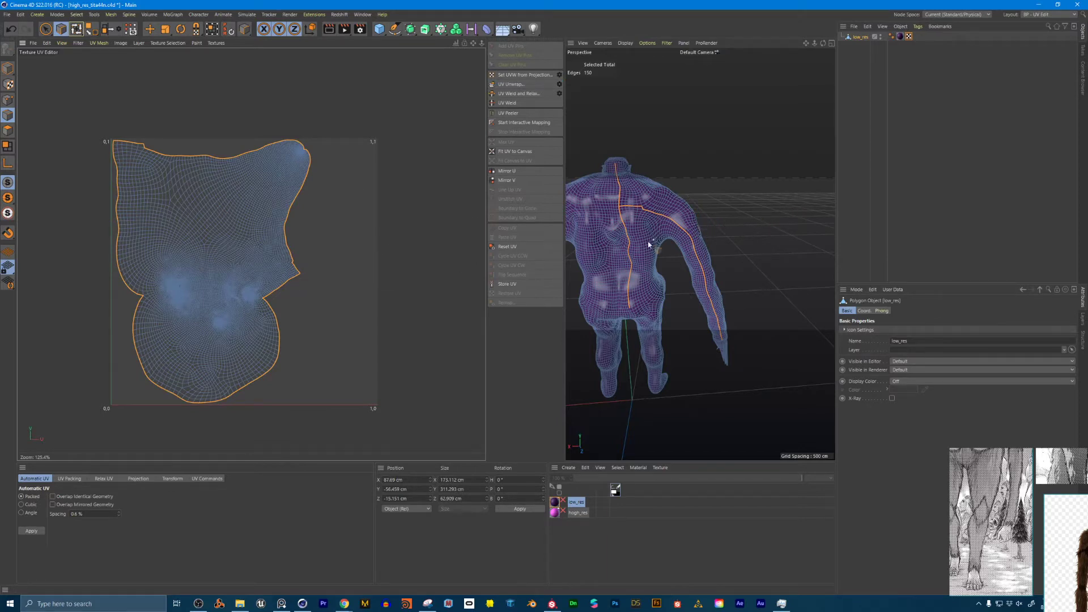
Add an edge path down the back of the left leg, from the buttock to the foot, to the seam selection
{"action": "mouse_move", "coordinate": [614, 212]}
{"action": "left_mouse_down", "text": "alt"}
{"action": "mouse_move", "coordinate": [737, 208]}
{"action": "mouse_move", "coordinate": [604, 254]}
{"action": "mouse_move", "coordinate": [577, 406]}
{"action": "left_mouse_up", "text": "alt"}
{"action": "right_click_drag", "start_coordinate": [652, 274], "coordinate": [608, 284], "text": "alt"}
{"action": "middle_click_drag", "start_coordinate": [680, 239], "coordinate": [666, 242], "text": "alt"}
{"action": "left_click_drag", "start_coordinate": [667, 243], "coordinate": [615, 244], "text": "alt"}
{"action": "right_click_drag", "start_coordinate": [615, 279], "coordinate": [644, 258], "text": "alt"}
{"action": "left_click_drag", "start_coordinate": [700, 254], "coordinate": [636, 374], "text": "alt"}
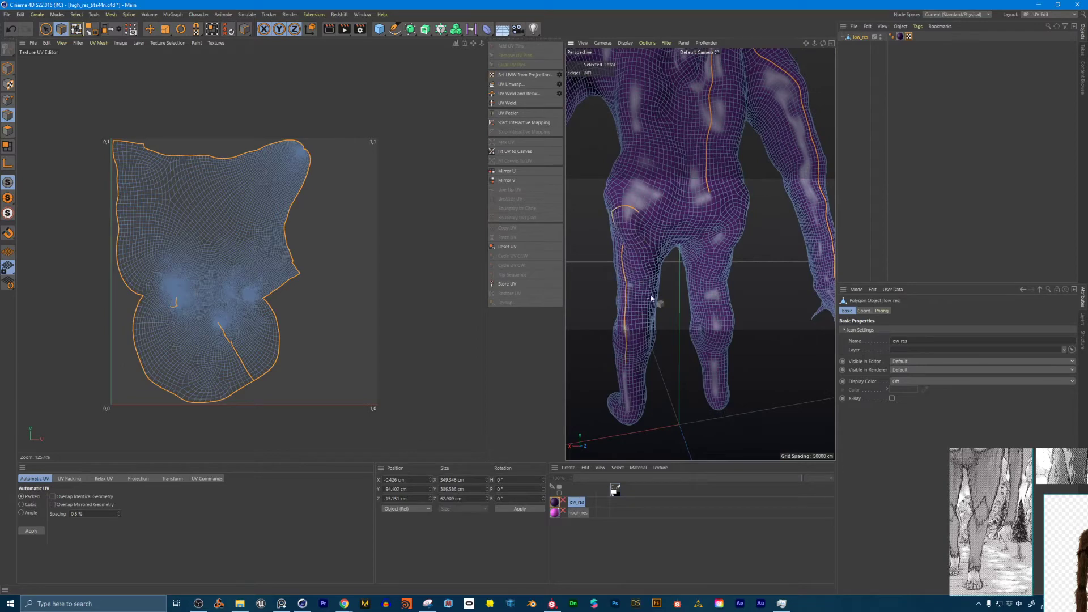
{"action": "key", "text": "ctrl+z"}
{"action": "mouse_move", "coordinate": [641, 220]}
{"action": "left_mouse_down"}
{"action": "mouse_move", "coordinate": [632, 318]}
{"action": "mouse_move", "coordinate": [646, 423]}
{"action": "mouse_move", "coordinate": [603, 312]}
{"action": "left_mouse_up"}
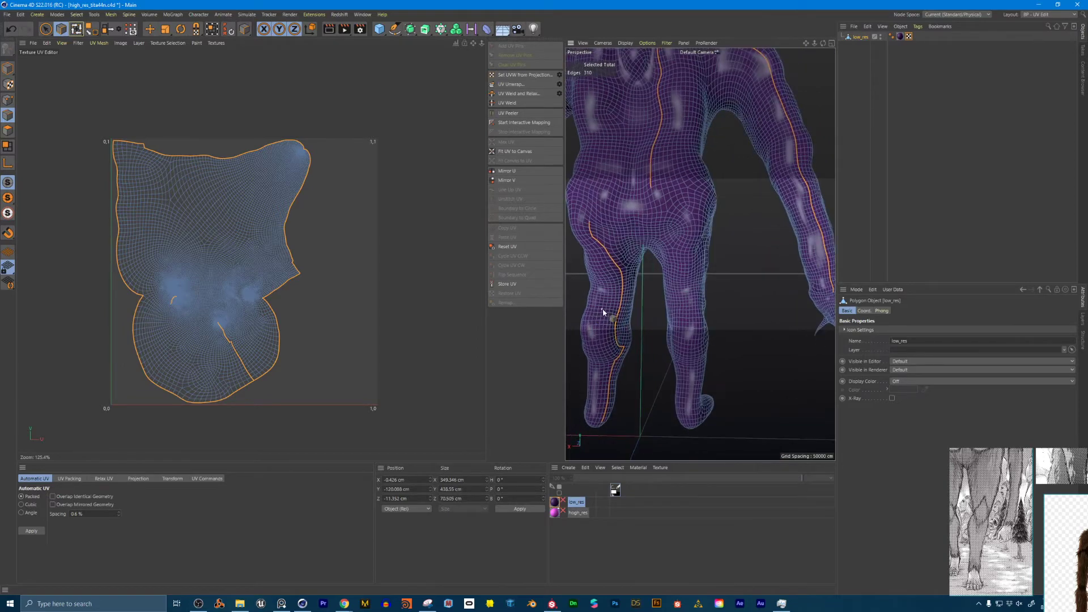
Undo the last left-leg path and redraw it from the hip down the back of the left leg to the foot
{"action": "middle_click_drag", "start_coordinate": [603, 311], "coordinate": [620, 303], "text": "alt"}
{"action": "key", "text": "ctrl+z"}
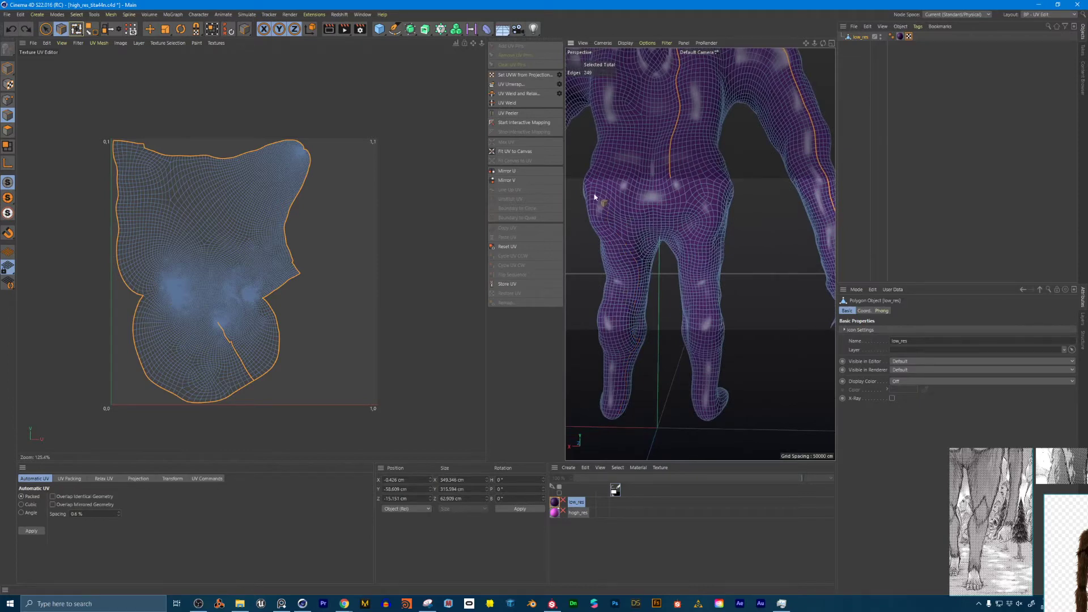
{"action": "mouse_move", "coordinate": [595, 196]}
{"action": "left_mouse_down"}
{"action": "mouse_move", "coordinate": [619, 292]}
{"action": "mouse_move", "coordinate": [617, 366]}
{"action": "left_mouse_up"}
{"action": "left_click_drag", "start_coordinate": [618, 412], "coordinate": [620, 420]}
Add an edge path from the right hip down the back of the right leg to the foot to the seam selection
{"action": "middle_click_drag", "start_coordinate": [616, 342], "coordinate": [573, 371], "text": "alt"}
{"action": "middle_click_drag", "start_coordinate": [651, 278], "coordinate": [628, 255], "text": "alt"}
{"action": "left_click_drag", "start_coordinate": [628, 251], "coordinate": [640, 252], "text": "alt"}
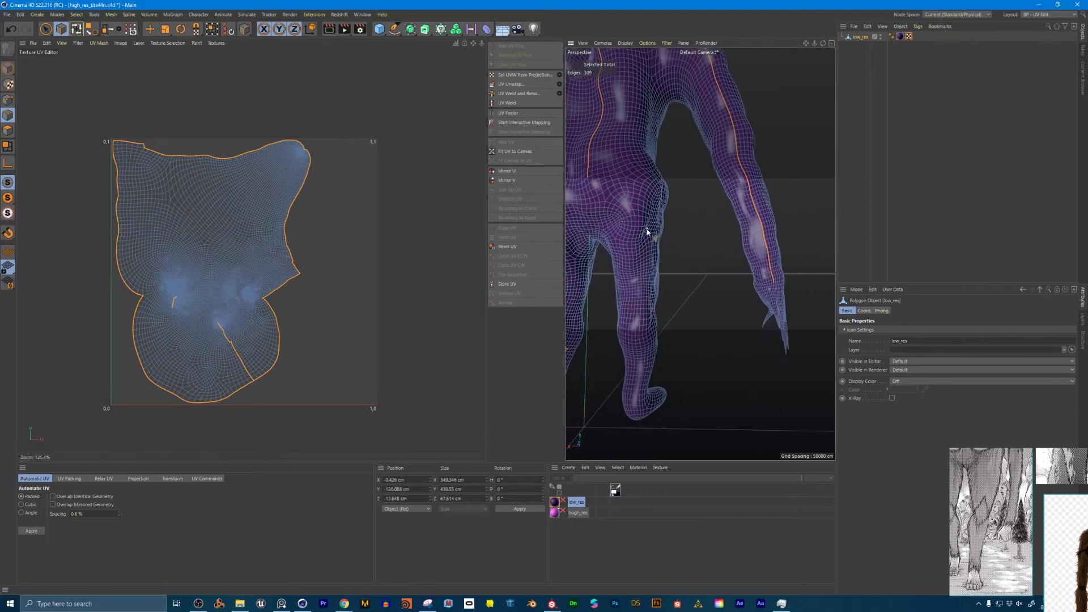
{"action": "left_click_drag", "start_coordinate": [634, 211], "coordinate": [634, 421]}
Add an edge loop around the right upper arm to the seam selection with Loop Selection
{"action": "middle_click_drag", "start_coordinate": [665, 270], "coordinate": [724, 304], "text": "alt"}
{"action": "right_click_drag", "start_coordinate": [724, 304], "coordinate": [657, 260], "text": "alt"}
{"action": "left_click_drag", "start_coordinate": [657, 260], "coordinate": [731, 277], "text": "alt"}
{"action": "scroll", "coordinate": [664, 233], "scroll_direction": "up", "scroll_amount": 2}
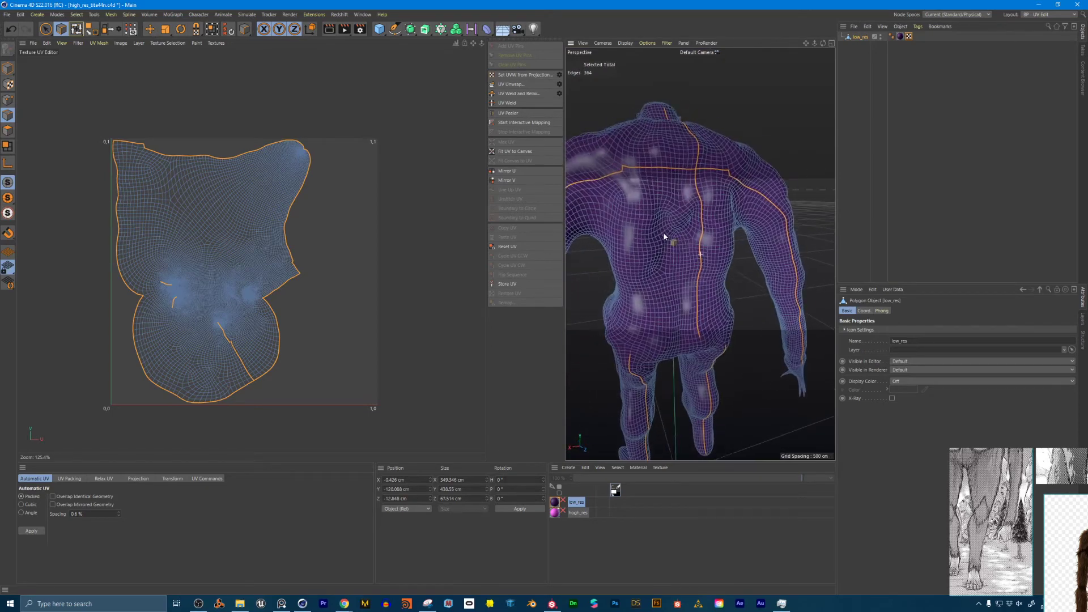
{"action": "key", "text": "u"}
{"action": "key", "text": "l"}
{"action": "left_click_drag", "start_coordinate": [749, 191], "coordinate": [672, 212], "text": "alt"}
{"action": "scroll", "coordinate": [721, 203], "scroll_direction": "up", "scroll_amount": 4}
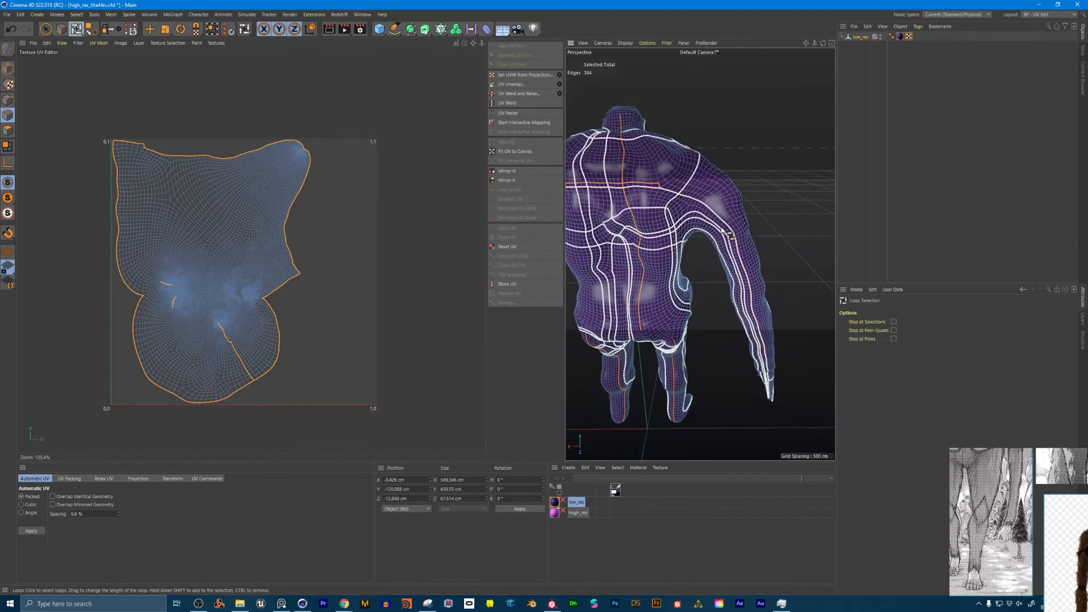
{"action": "scroll", "coordinate": [629, 204], "scroll_direction": "down", "scroll_amount": 1}
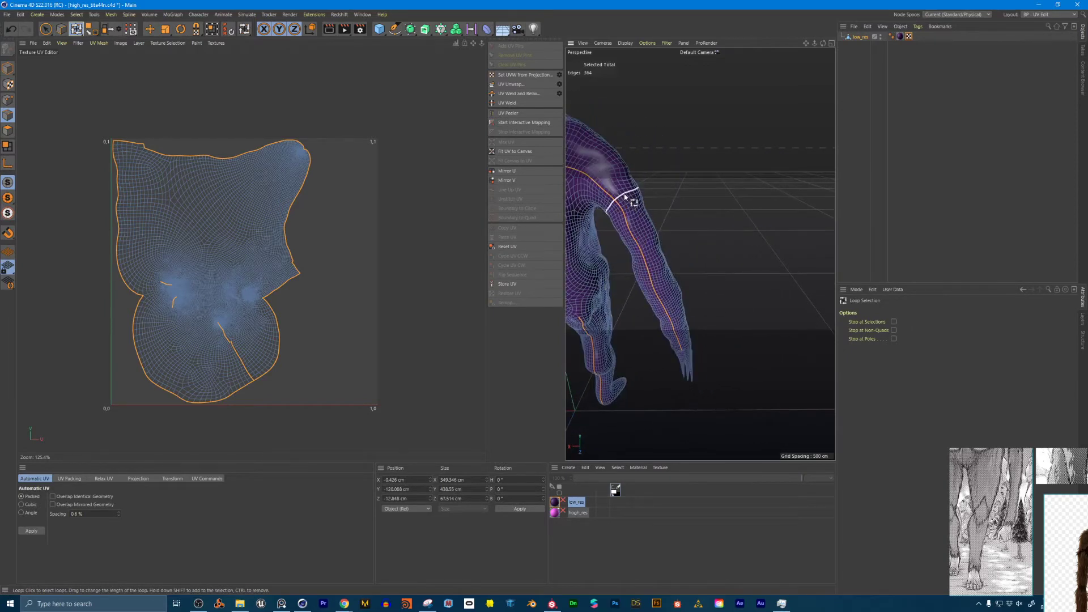
{"action": "left_click", "coordinate": [625, 197], "text": "shift"}
Add a matching edge loop around the left upper arm to the seam selection
{"action": "left_click_drag", "start_coordinate": [658, 181], "coordinate": [568, 166], "text": "alt"}
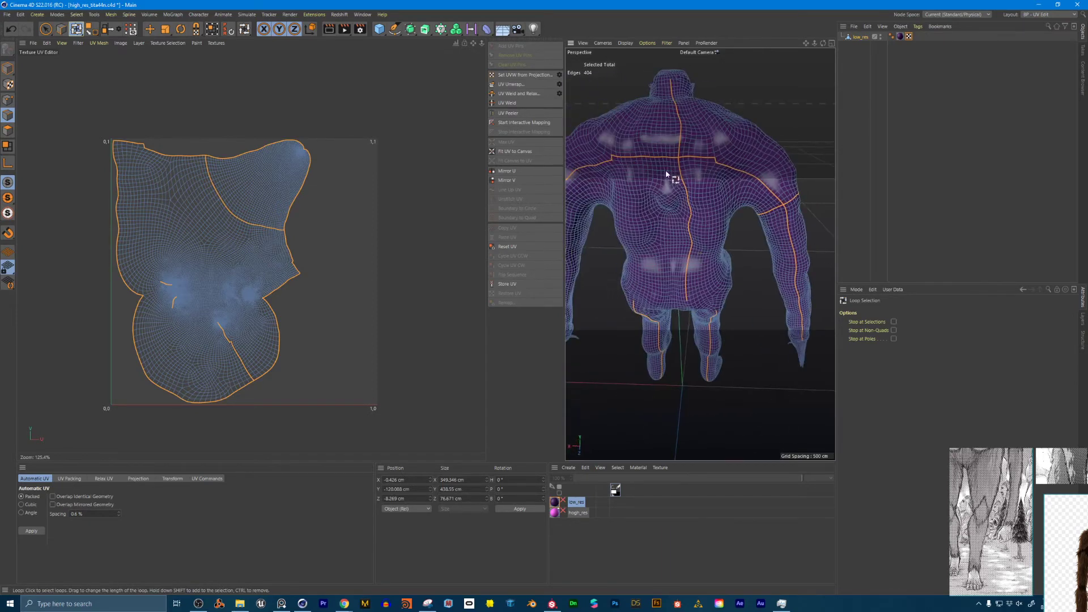
{"action": "middle_click_drag", "start_coordinate": [666, 169], "coordinate": [717, 188], "text": "alt"}
{"action": "key", "text": "ctrl+shift+z"}
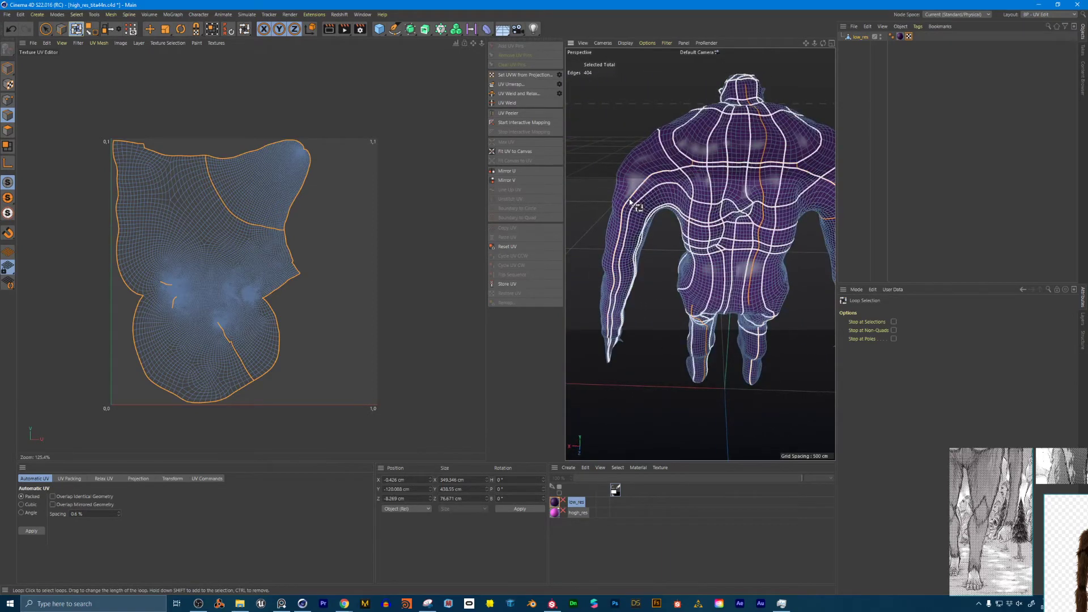
{"action": "left_click", "coordinate": [628, 202], "text": "shift"}
Add a free edge path across the upper chest below the neck, and UV unwrap the mesh with the added seams
{"action": "left_click_drag", "start_coordinate": [733, 163], "coordinate": [425, 234], "text": "alt"}
{"action": "left_click_drag", "start_coordinate": [615, 236], "coordinate": [760, 146], "text": "alt"}
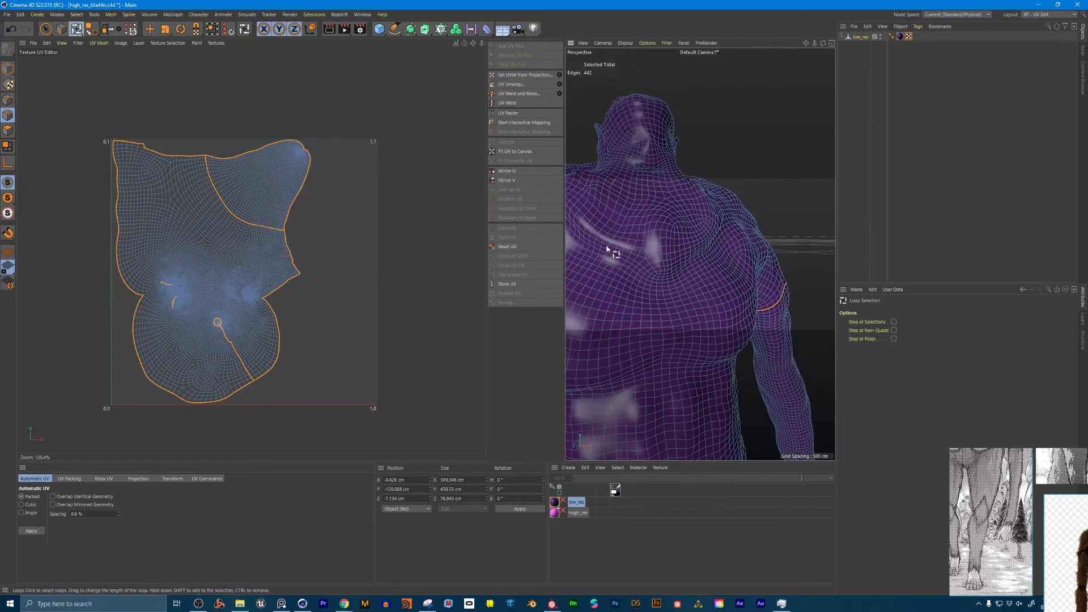
{"action": "left_click_drag", "start_coordinate": [607, 246], "coordinate": [662, 289], "text": "alt"}
{"action": "left_click", "coordinate": [61, 29]}
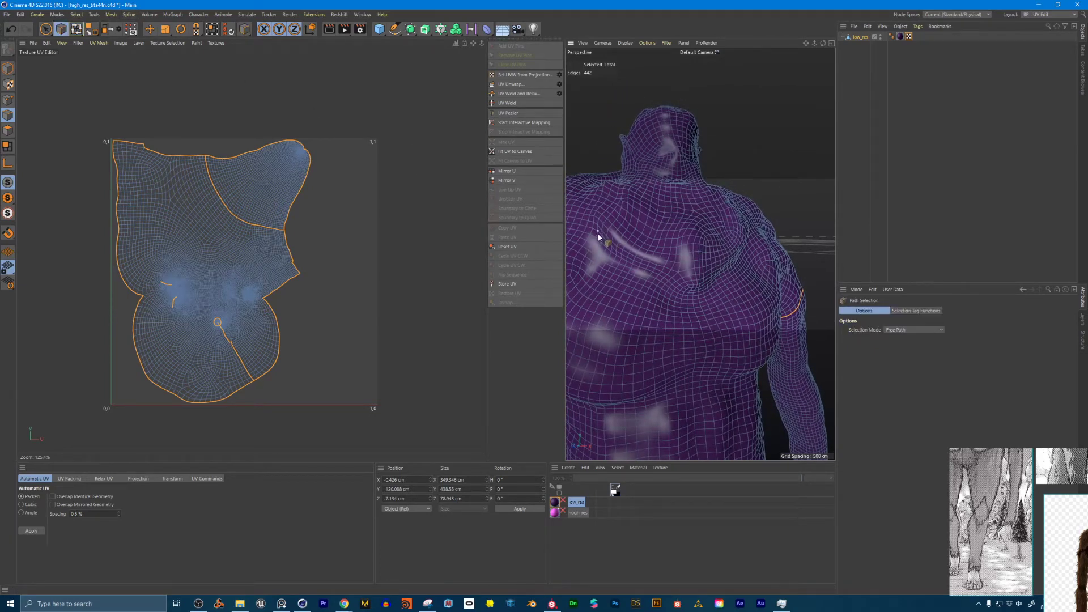
{"action": "mouse_move", "coordinate": [667, 283]}
{"action": "left_mouse_down"}
{"action": "mouse_move", "coordinate": [734, 281]}
{"action": "mouse_move", "coordinate": [760, 258]}
{"action": "left_mouse_up"}
{"action": "left_click_drag", "start_coordinate": [721, 224], "coordinate": [657, 216], "text": "alt"}
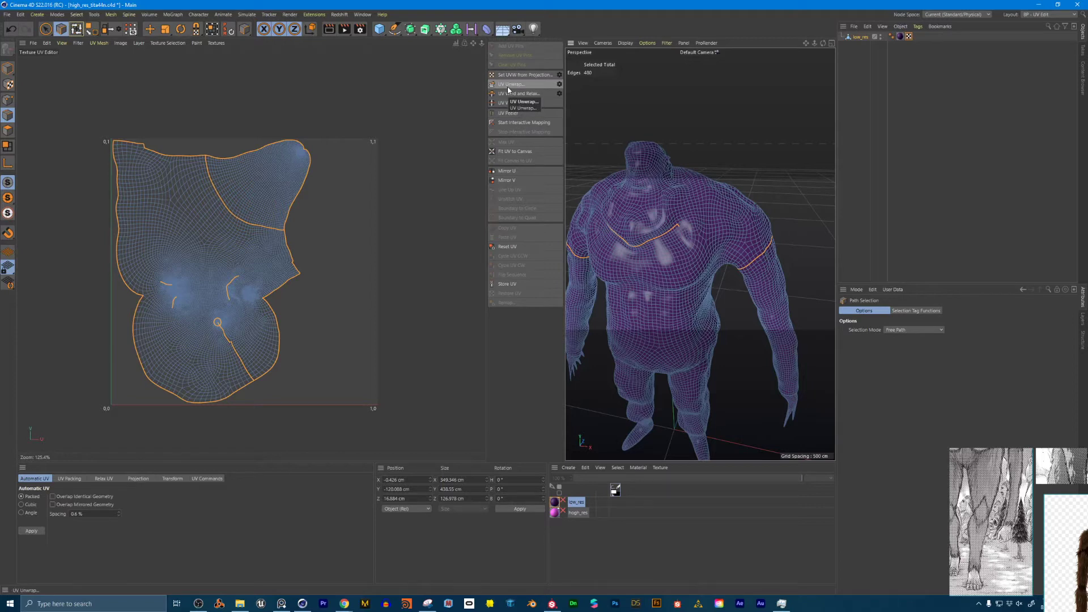
{"action": "left_click", "coordinate": [509, 86]}
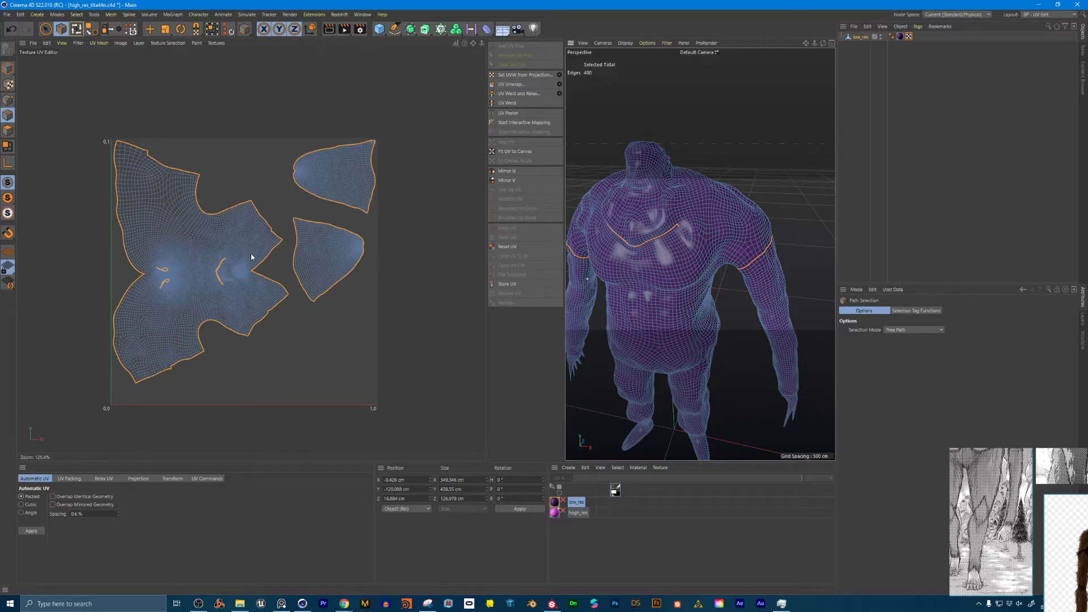
Examine the compressed leg areas in the UV layout and the seams on the titan's back and head
{"action": "scroll", "coordinate": [165, 272], "scroll_direction": "up", "scroll_amount": 8}
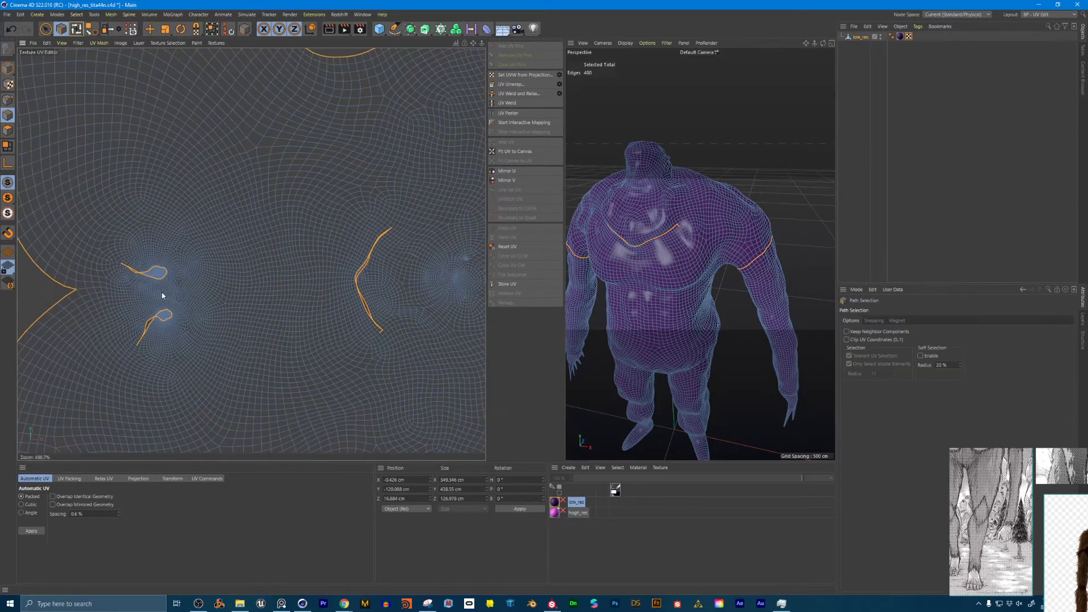
{"action": "scroll", "coordinate": [162, 293], "scroll_direction": "down", "scroll_amount": 6}
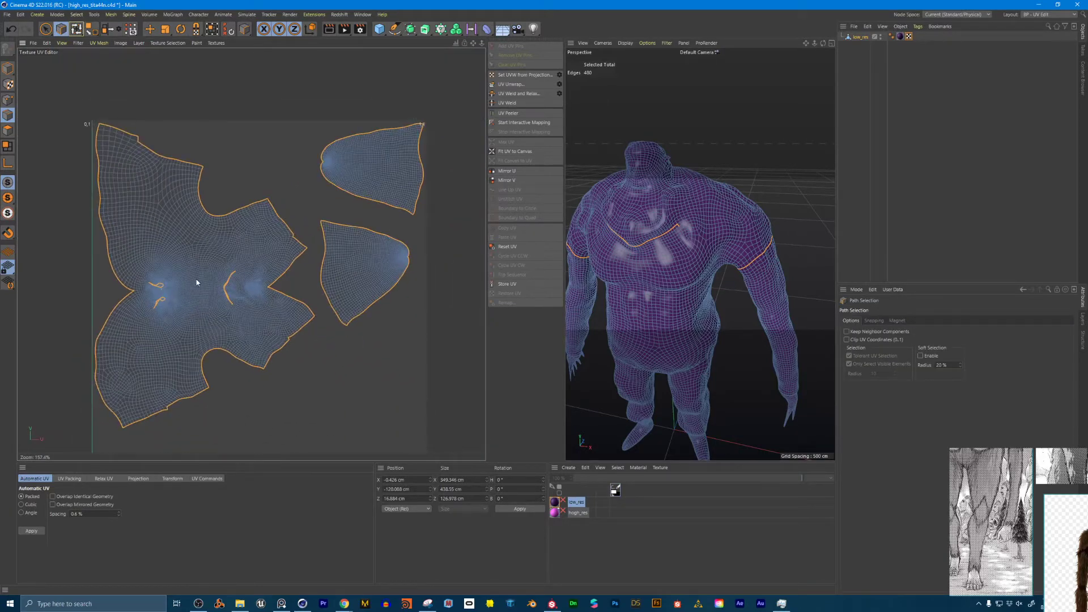
{"action": "scroll", "coordinate": [197, 282], "scroll_direction": "up", "scroll_amount": 20}
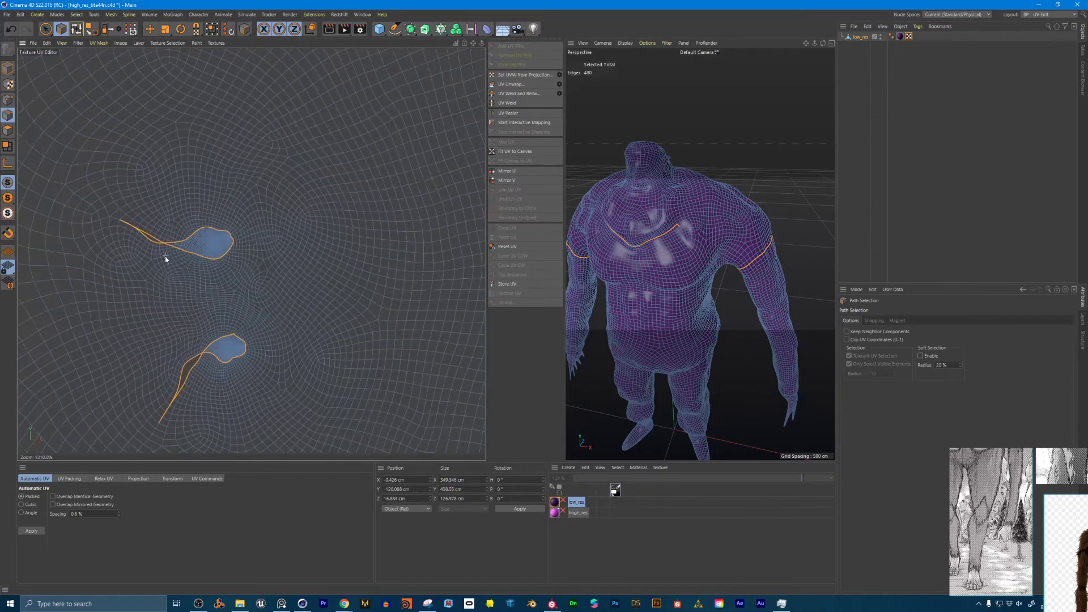
{"action": "scroll", "coordinate": [165, 259], "scroll_direction": "up", "scroll_amount": 5}
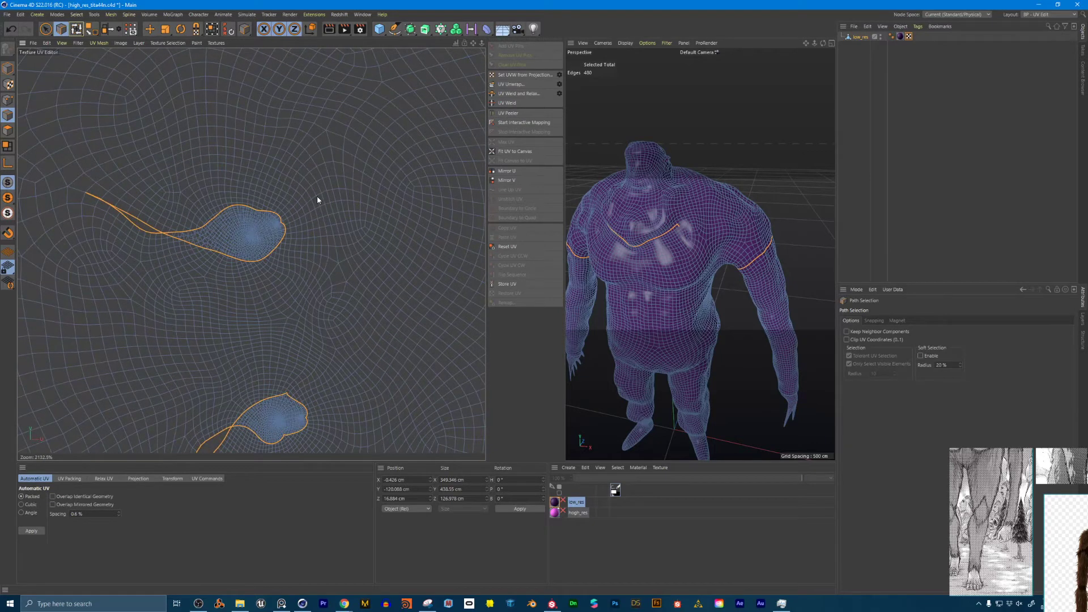
{"action": "scroll", "coordinate": [318, 195], "scroll_direction": "down", "scroll_amount": 8}
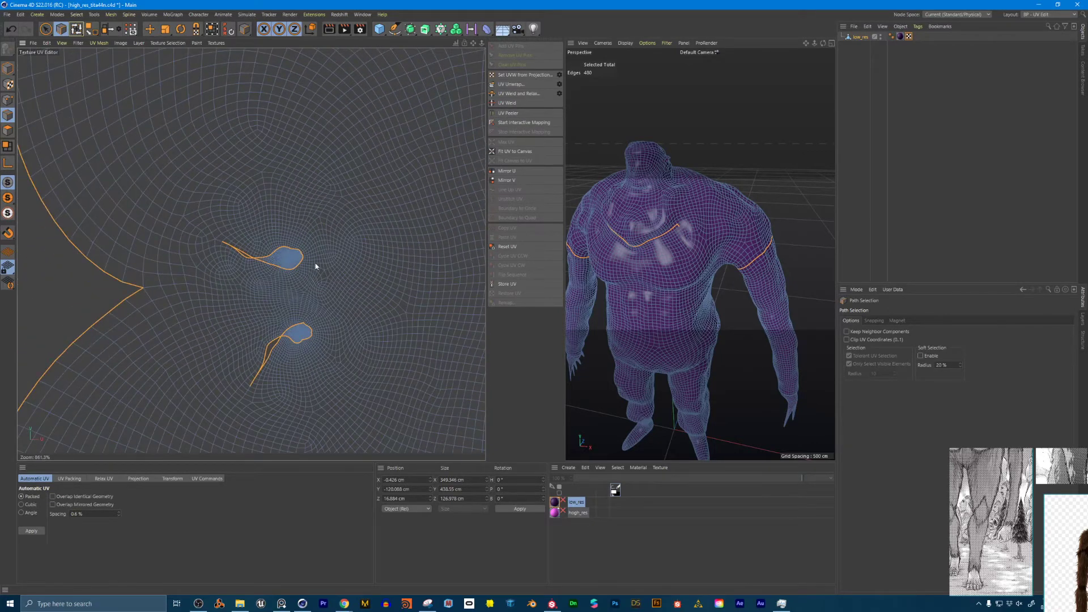
{"action": "scroll", "coordinate": [343, 279], "scroll_direction": "down", "scroll_amount": 7}
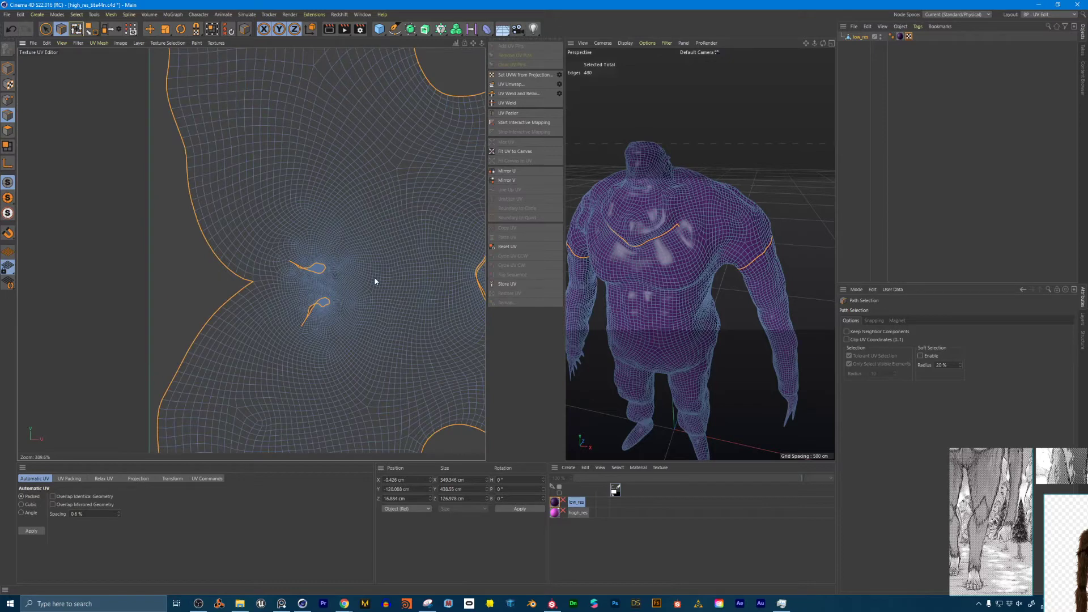
{"action": "scroll", "coordinate": [700, 289], "scroll_direction": "down", "scroll_amount": 3}
{"action": "left_click_drag", "start_coordinate": [703, 270], "coordinate": [676, 296], "text": "alt"}
{"action": "scroll", "coordinate": [683, 275], "scroll_direction": "up", "scroll_amount": 3}
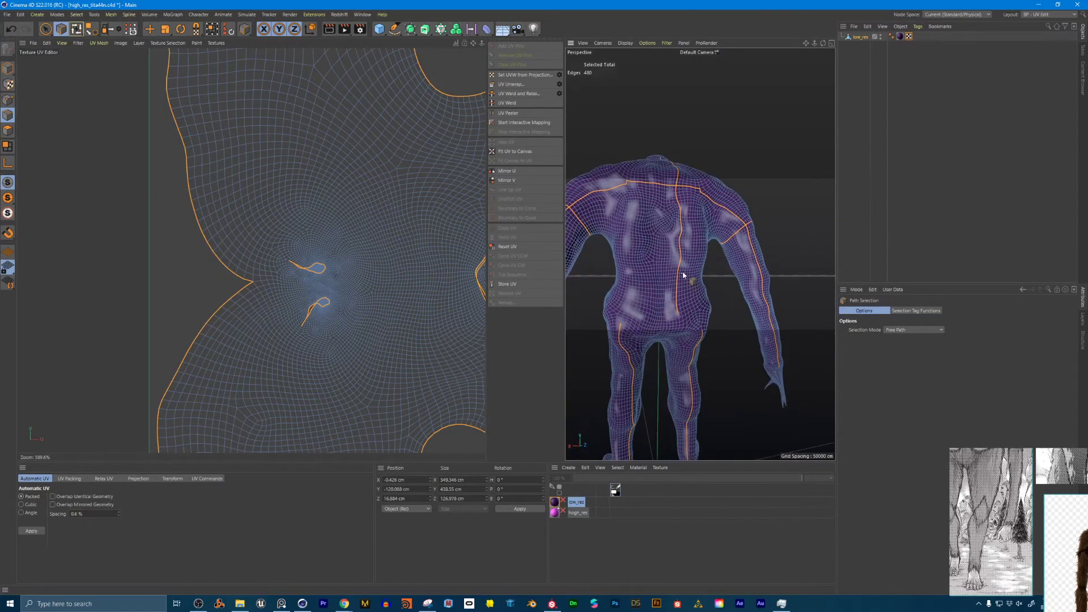
{"action": "middle_click_drag", "start_coordinate": [683, 274], "coordinate": [676, 320], "text": "alt"}
{"action": "left_click_drag", "start_coordinate": [676, 320], "coordinate": [788, 372], "text": "alt"}
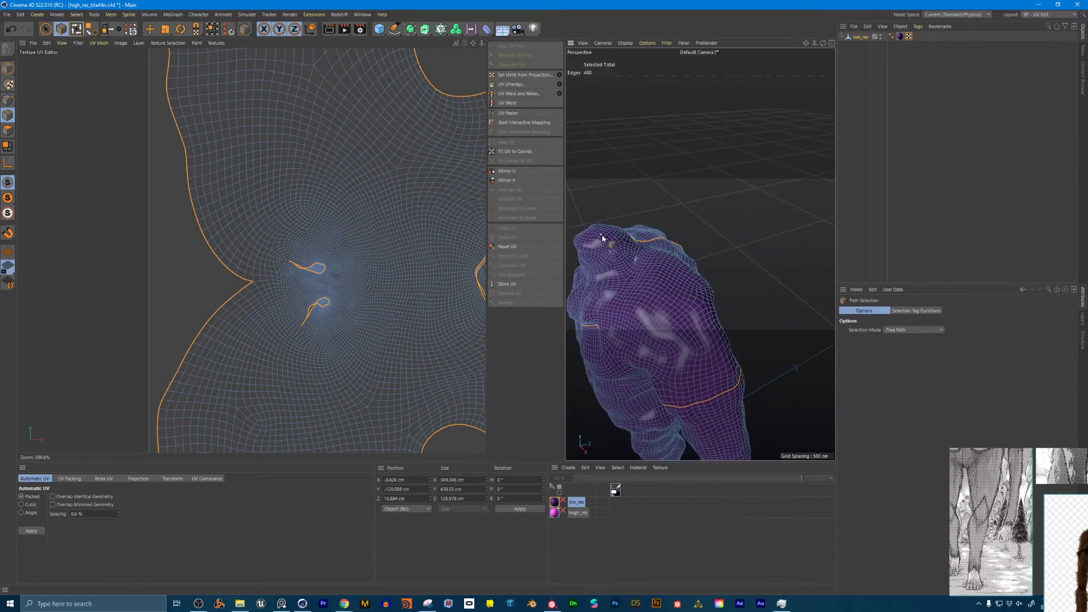
{"action": "left_click_drag", "start_coordinate": [603, 238], "coordinate": [635, 276], "text": "alt"}
{"action": "key", "text": "i"}
{"action": "key", "text": "l"}
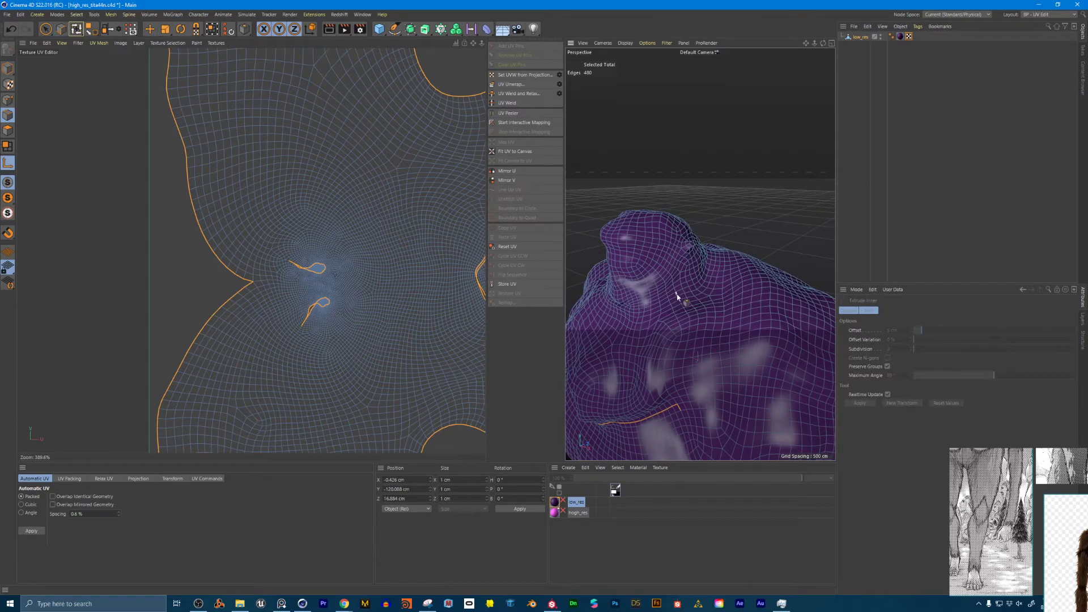
{"action": "key", "text": "u"}
{"action": "key", "text": "l"}
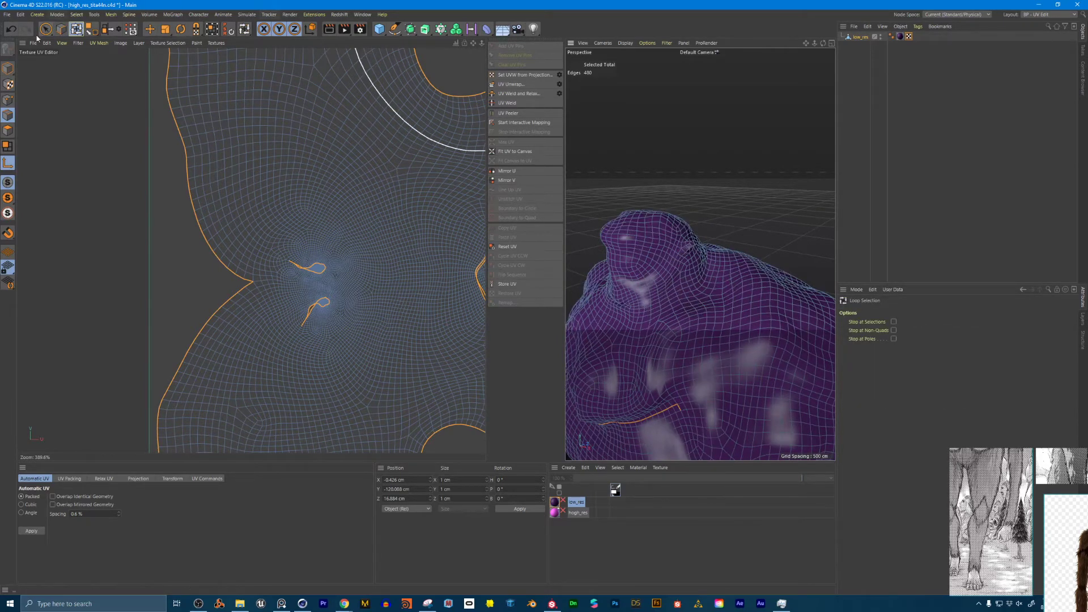
{"action": "key", "text": "u"}
{"action": "key", "text": "m"}
Add edge loops around the left and right upper thighs to the seam selection
{"action": "left_click_drag", "start_coordinate": [709, 284], "coordinate": [727, 264], "text": "alt"}
{"action": "right_click_drag", "start_coordinate": [725, 264], "coordinate": [622, 292], "text": "alt"}
{"action": "middle_click_drag", "start_coordinate": [720, 307], "coordinate": [663, 254], "text": "alt"}
{"action": "right_click_drag", "start_coordinate": [663, 254], "coordinate": [734, 242], "text": "alt"}
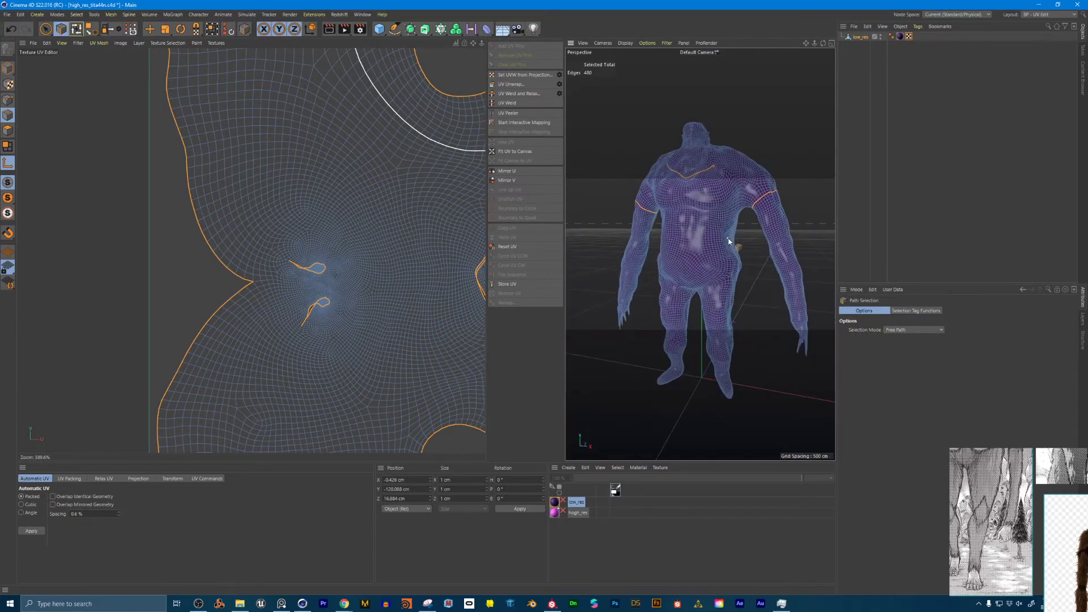
{"action": "middle_click_drag", "start_coordinate": [733, 242], "coordinate": [653, 262], "text": "alt"}
{"action": "right_click_drag", "start_coordinate": [653, 262], "coordinate": [665, 259], "text": "alt"}
{"action": "scroll", "coordinate": [665, 260], "scroll_direction": "up", "scroll_amount": 5}
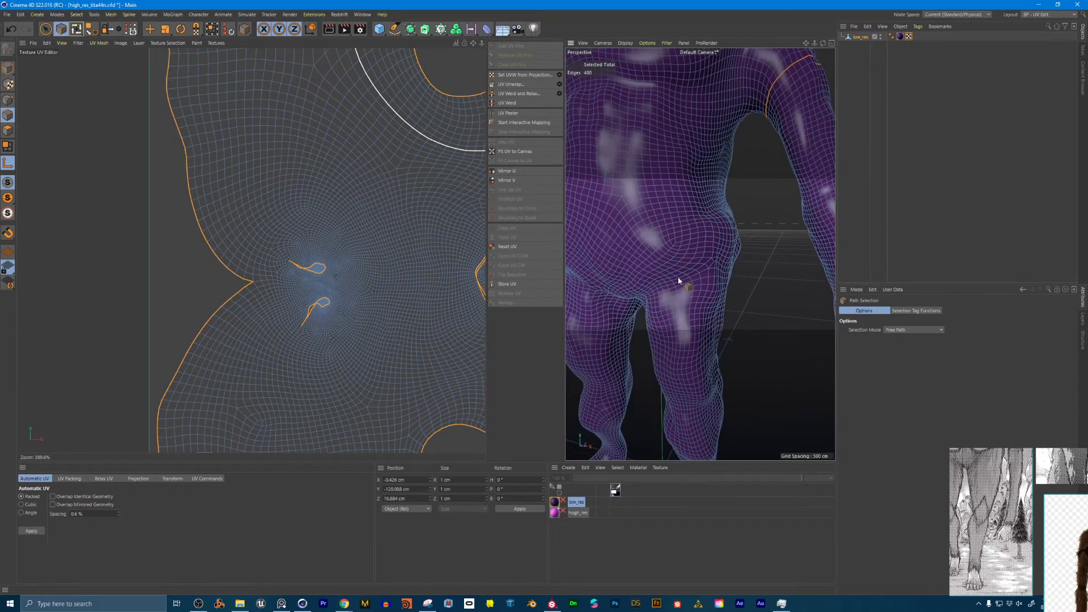
{"action": "key", "text": "u"}
{"action": "key", "text": "l"}
{"action": "left_click_drag", "start_coordinate": [676, 282], "coordinate": [690, 299], "text": "alt"}
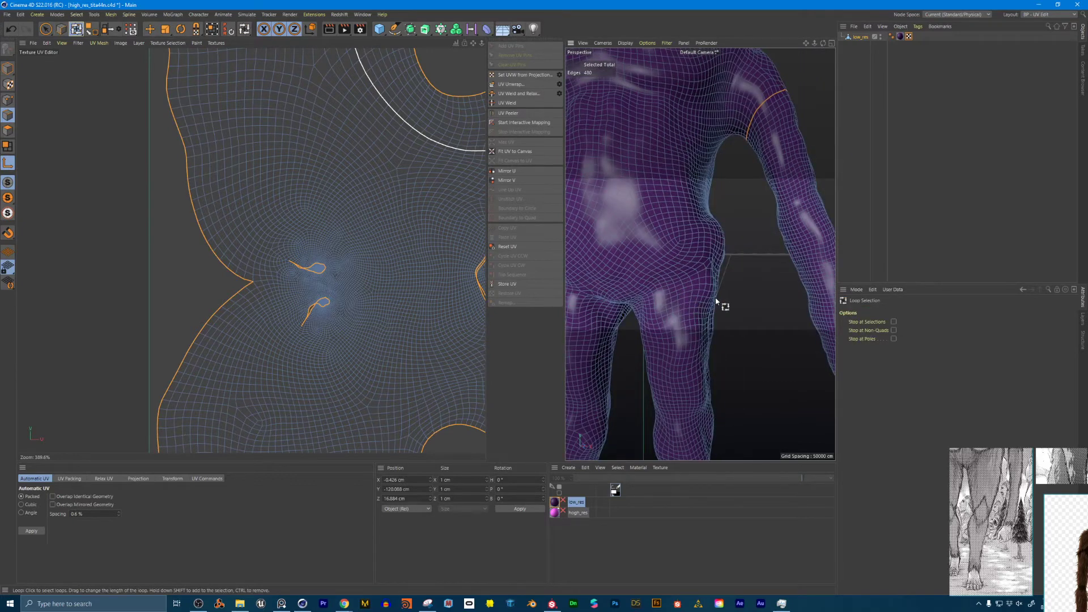
{"action": "scroll", "coordinate": [717, 299], "scroll_direction": "up", "scroll_amount": 4}
{"action": "scroll", "coordinate": [768, 299], "scroll_direction": "down", "scroll_amount": 5}
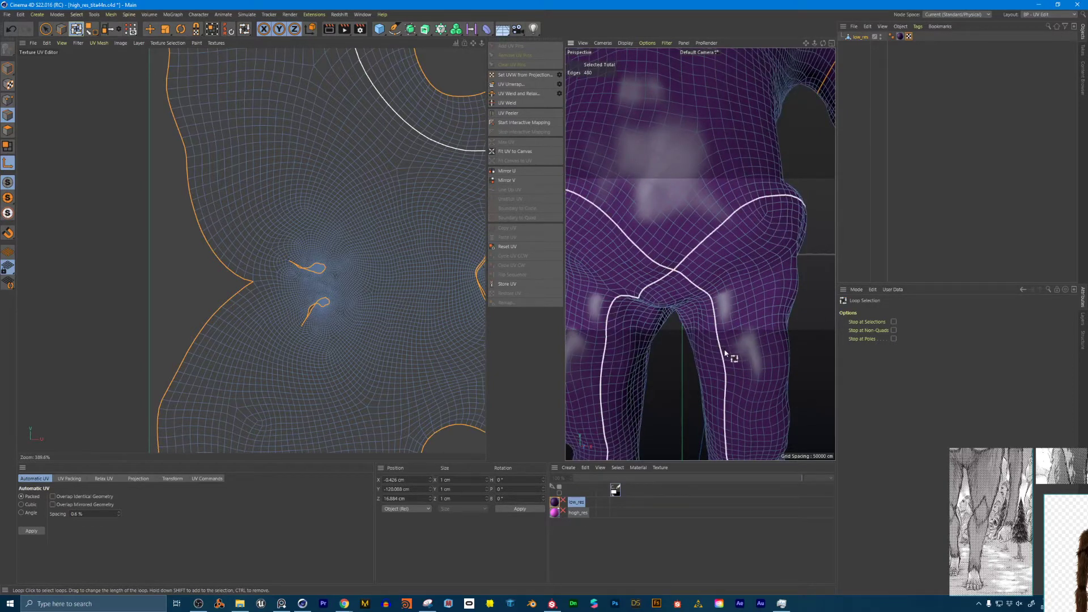
{"action": "left_click", "coordinate": [756, 381], "text": "shift"}
{"action": "left_click_drag", "start_coordinate": [741, 340], "coordinate": [756, 307], "text": "alt"}
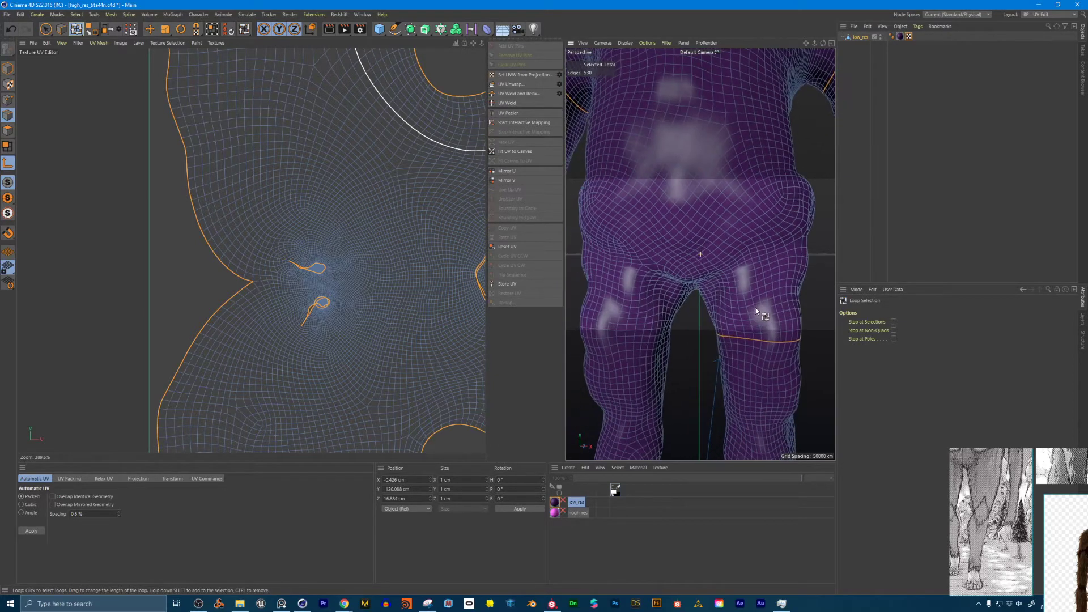
{"action": "left_click", "coordinate": [675, 316], "text": "shift"}
Add edge paths across the lower back that connect the spine seam to the tops of both leg seams
{"action": "scroll", "coordinate": [685, 292], "scroll_direction": "down", "scroll_amount": 5}
{"action": "left_click_drag", "start_coordinate": [614, 296], "coordinate": [670, 271], "text": "alt"}
{"action": "scroll", "coordinate": [747, 258], "scroll_direction": "up", "scroll_amount": 5}
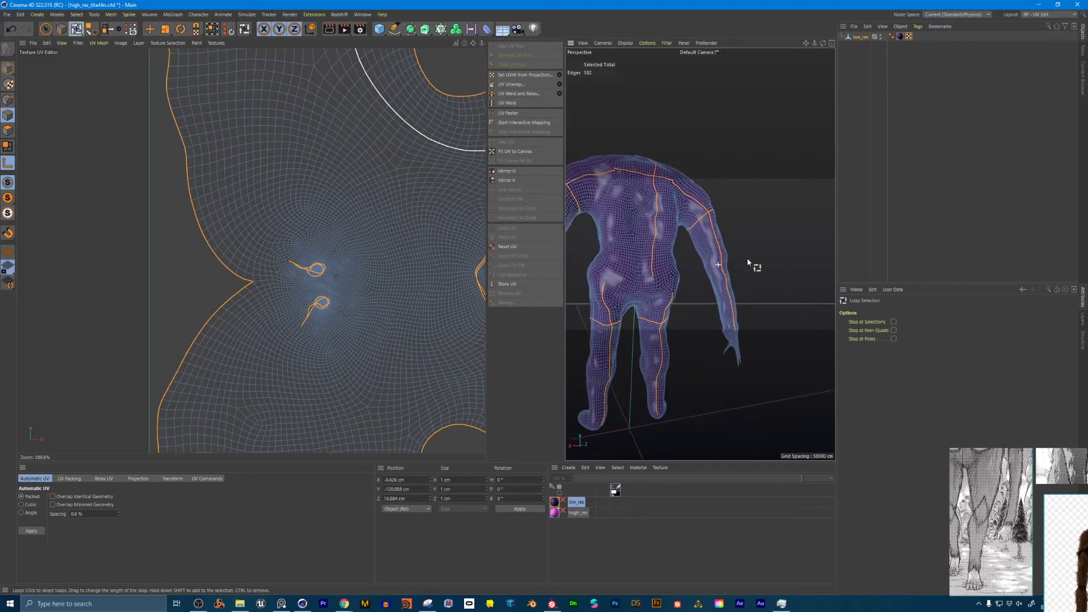
{"action": "left_click_drag", "start_coordinate": [747, 257], "coordinate": [643, 310], "text": "alt"}
{"action": "scroll", "coordinate": [666, 292], "scroll_direction": "up", "scroll_amount": 6}
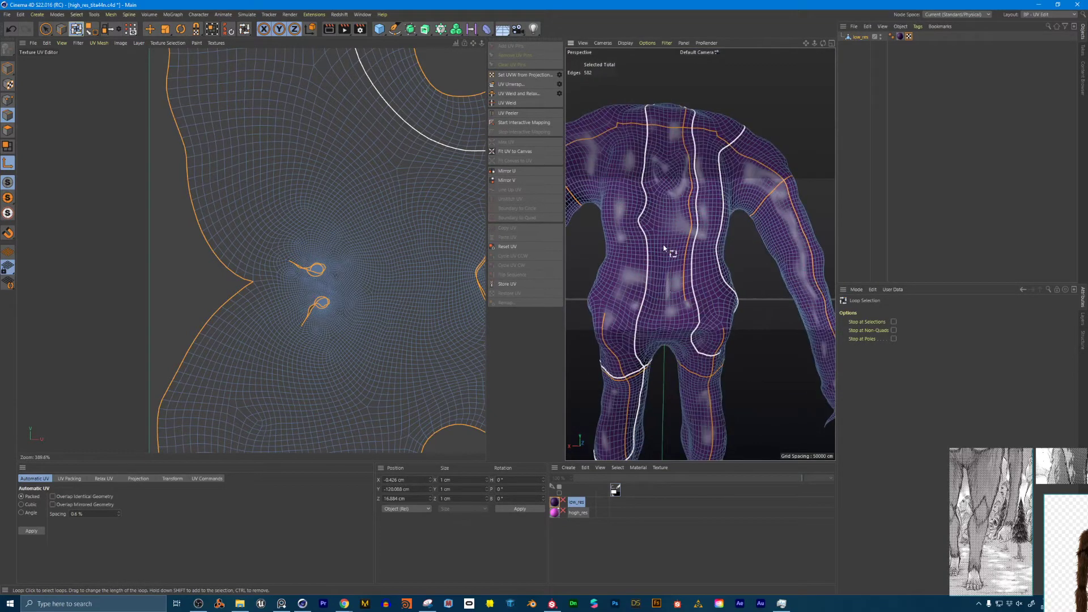
{"action": "left_click", "coordinate": [76, 33]}
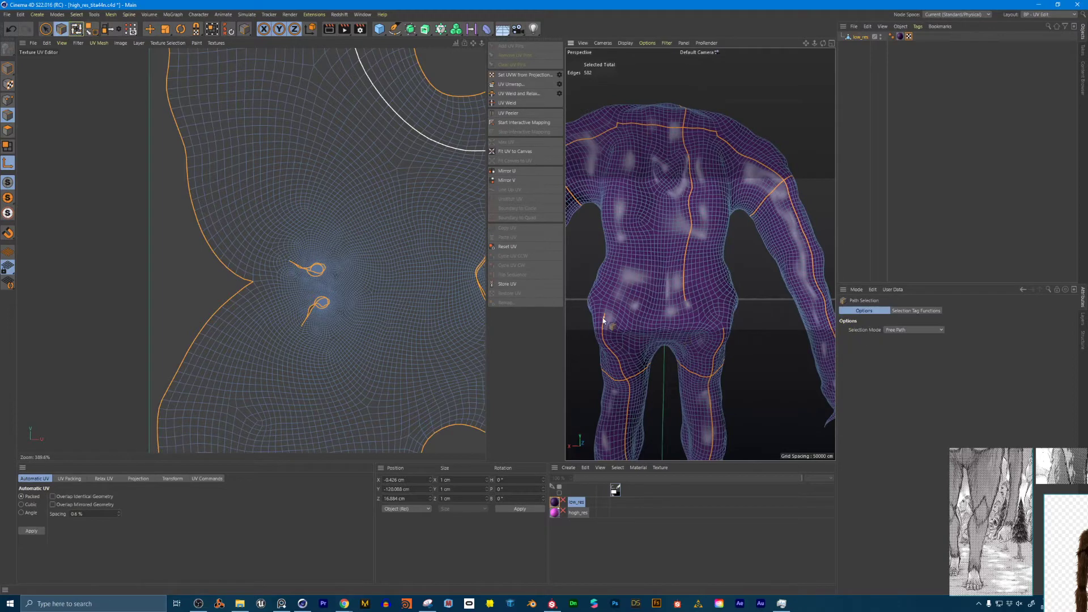
{"action": "mouse_move", "coordinate": [606, 314]}
{"action": "left_mouse_down"}
{"action": "mouse_move", "coordinate": [686, 305]}
{"action": "mouse_move", "coordinate": [600, 310]}
{"action": "left_mouse_up"}
{"action": "key", "text": "ctrl+z"}
{"action": "mouse_move", "coordinate": [687, 305]}
{"action": "left_mouse_down"}
{"action": "mouse_move", "coordinate": [730, 334]}
{"action": "mouse_move", "coordinate": [708, 314]}
{"action": "left_mouse_up"}
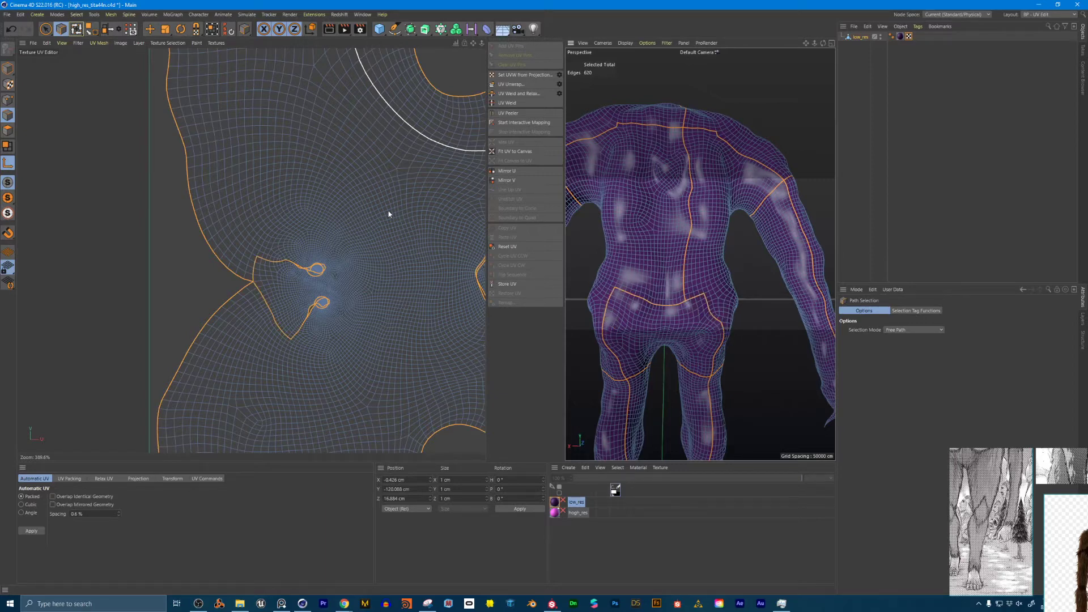
UV unwrap the mesh again with the thigh and lower-back seams, and examine the body island around the chest cut
{"action": "scroll", "coordinate": [396, 161], "scroll_direction": "down", "scroll_amount": 6}
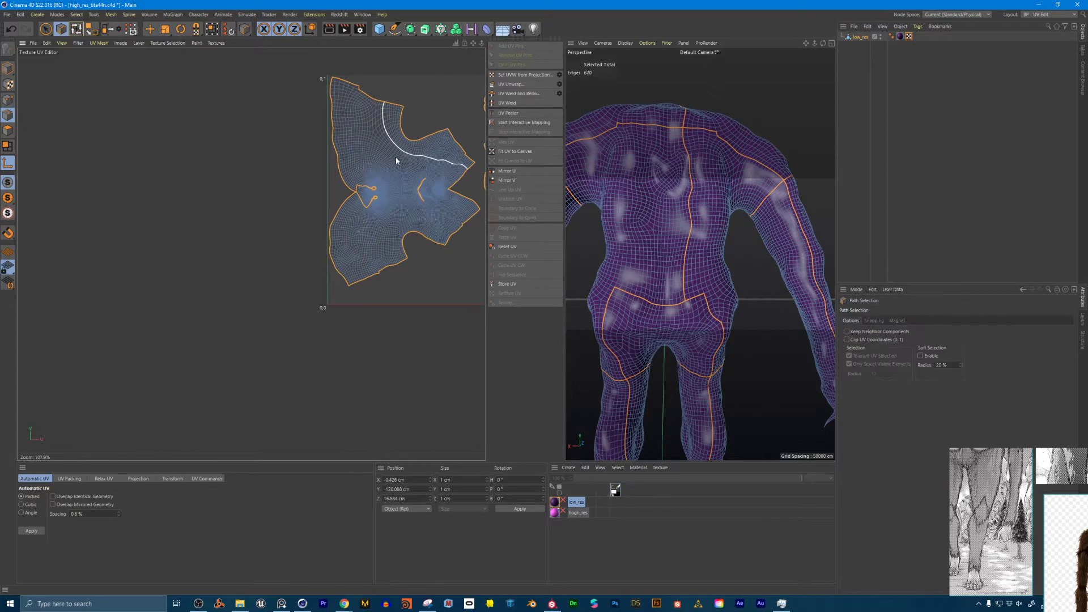
{"action": "middle_click_drag", "start_coordinate": [443, 155], "coordinate": [330, 195], "text": "alt"}
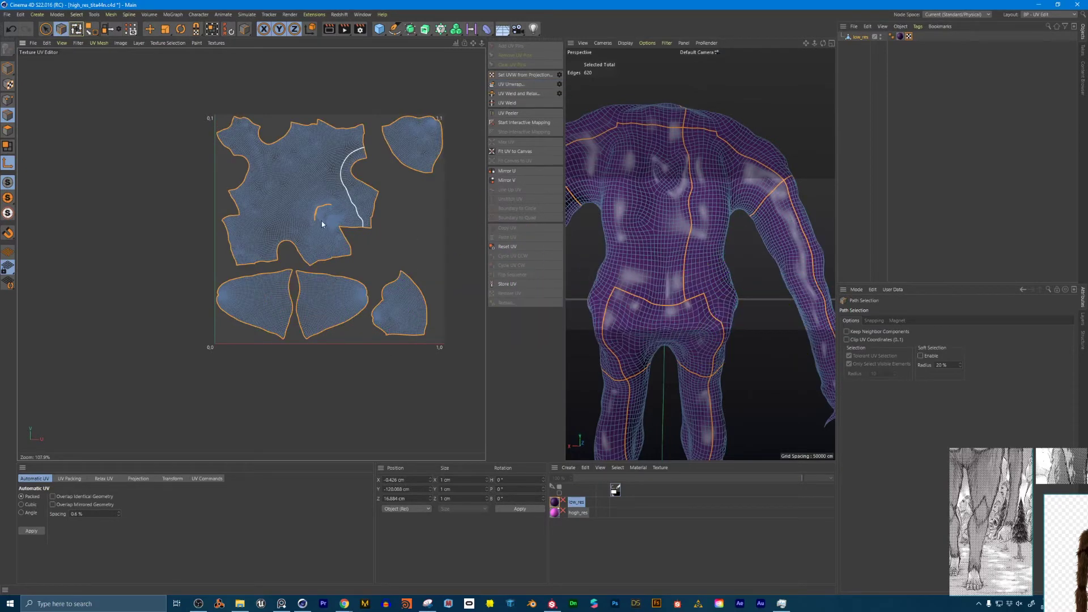
{"action": "scroll", "coordinate": [322, 223], "scroll_direction": "up", "scroll_amount": 6}
{"action": "scroll", "coordinate": [336, 214], "scroll_direction": "down", "scroll_amount": 3}
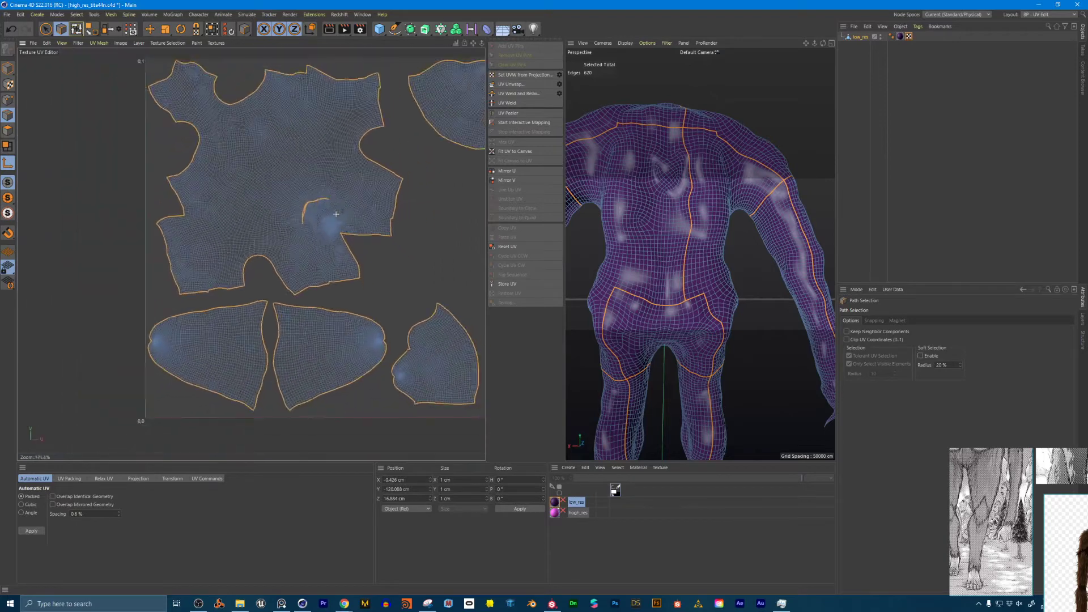
{"action": "scroll", "coordinate": [340, 218], "scroll_direction": "down", "scroll_amount": 2}
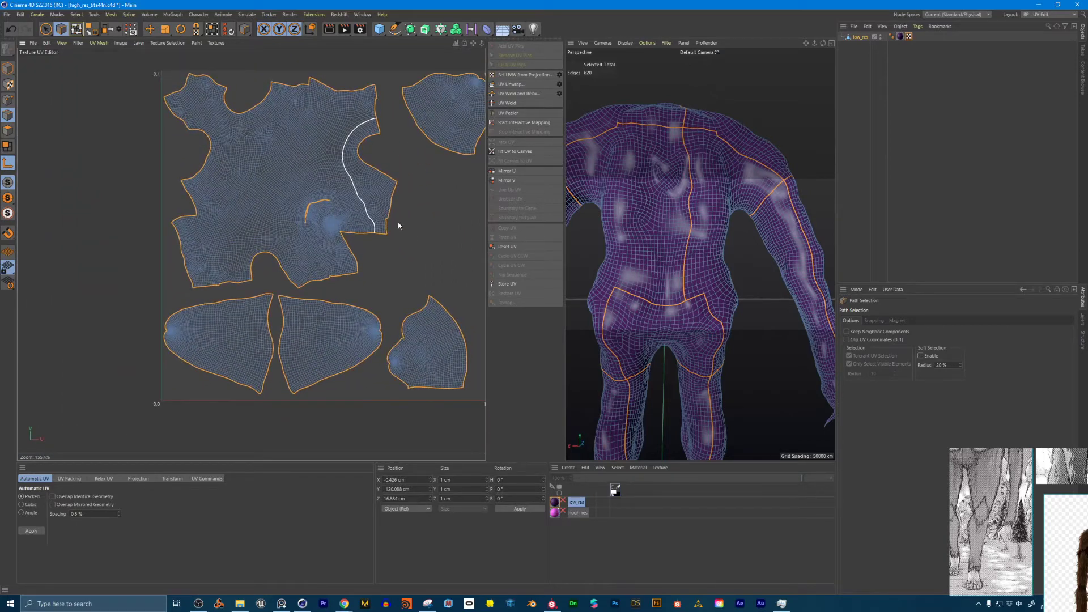
{"action": "scroll", "coordinate": [314, 215], "scroll_direction": "up", "scroll_amount": 5}
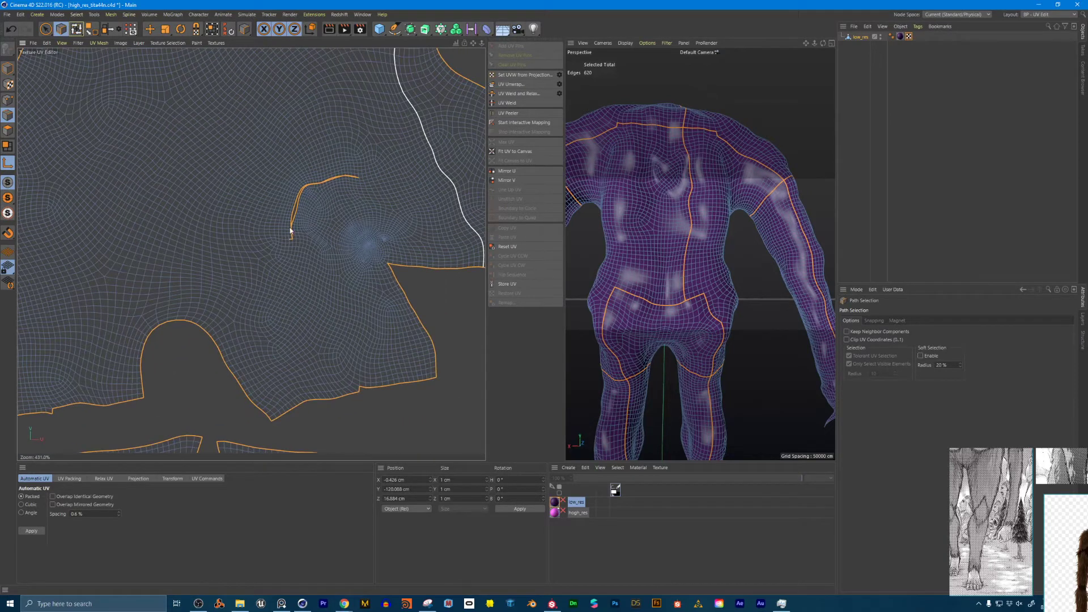
Remove the stray edge at the end of the chest cut from the seam selection
{"action": "left_click_drag", "start_coordinate": [638, 202], "coordinate": [810, 199], "text": "alt"}
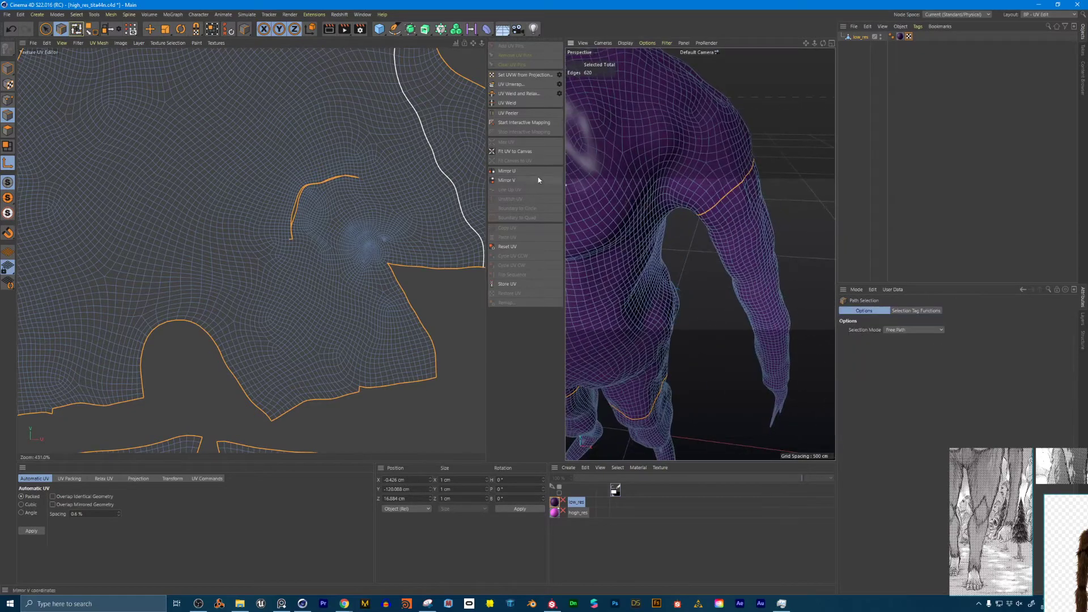
{"action": "right_click", "coordinate": [493, 160]}
{"action": "left_click", "coordinate": [586, 172]}
{"action": "scroll", "coordinate": [362, 228], "scroll_direction": "down", "scroll_amount": 4}
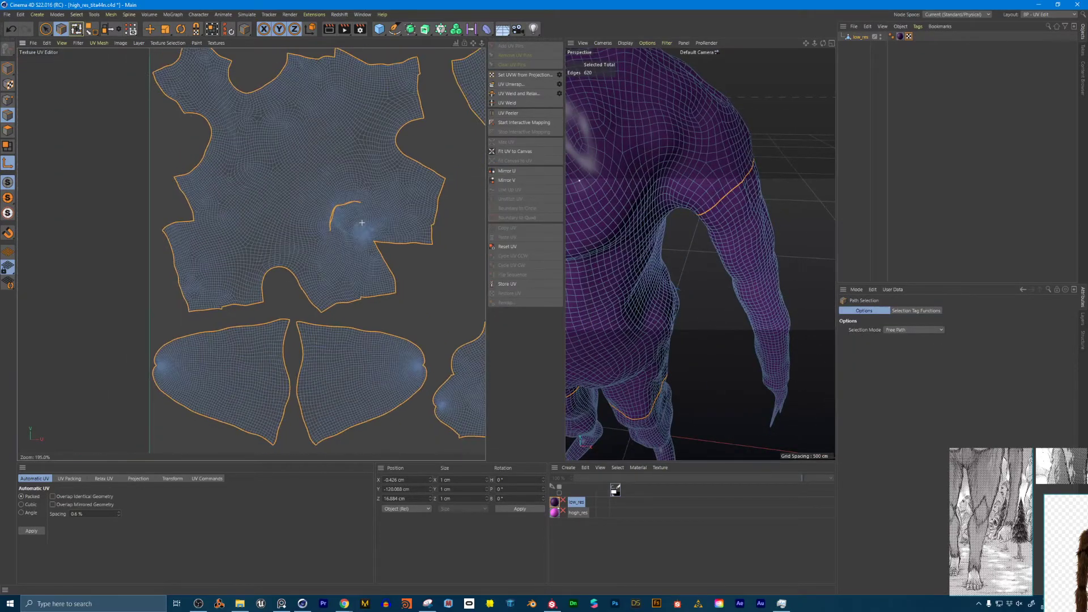
{"action": "left_click_drag", "start_coordinate": [604, 175], "coordinate": [703, 215], "text": "alt"}
{"action": "scroll", "coordinate": [710, 196], "scroll_direction": "up", "scroll_amount": 3}
{"action": "right_click_drag", "start_coordinate": [706, 190], "coordinate": [684, 202], "text": "alt"}
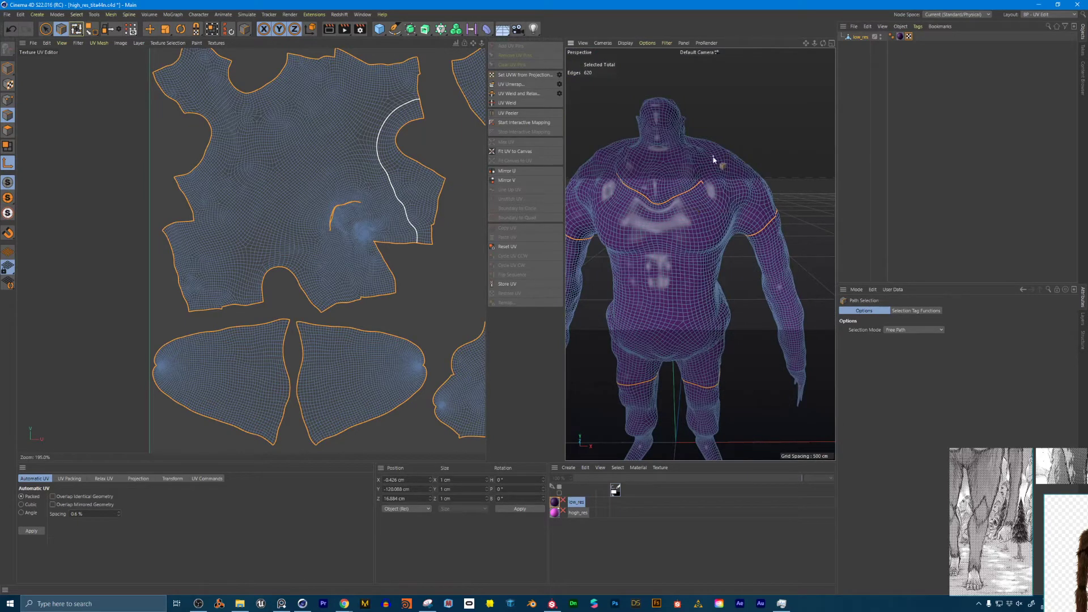
{"action": "left_click_drag", "start_coordinate": [717, 154], "coordinate": [702, 193], "text": "alt"}
{"action": "right_click_drag", "start_coordinate": [701, 192], "coordinate": [723, 187], "text": "alt"}
{"action": "middle_click_drag", "start_coordinate": [723, 187], "coordinate": [696, 292], "text": "alt"}
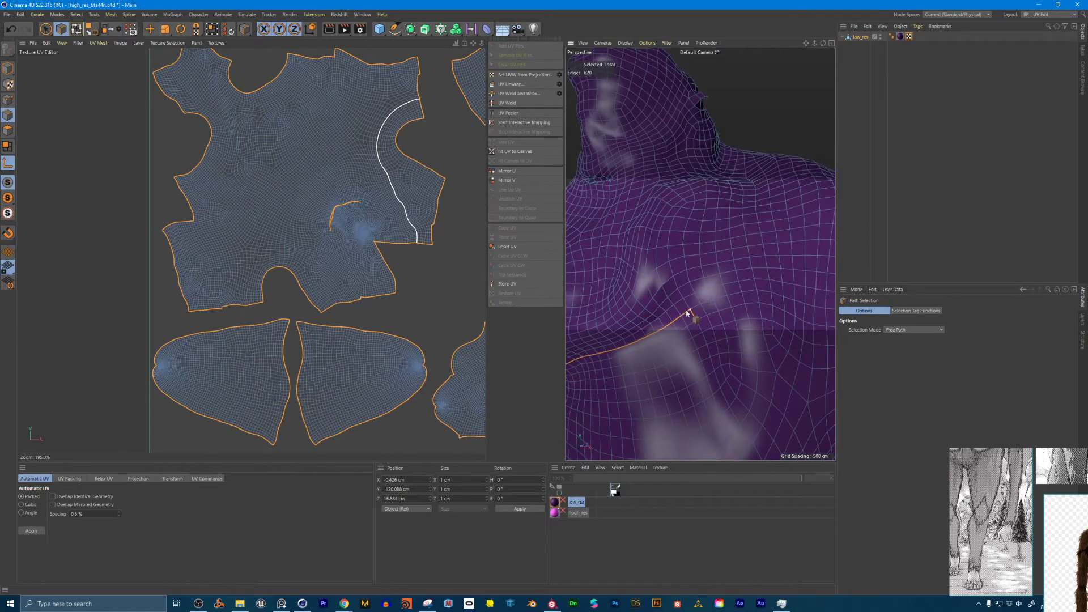
{"action": "mouse_move", "coordinate": [696, 321]}
{"action": "left_mouse_down", "text": "ctrl"}
{"action": "mouse_move", "coordinate": [719, 194]}
{"action": "mouse_move", "coordinate": [710, 231]}
{"action": "left_mouse_up", "text": "ctrl"}
{"action": "key", "text": "Escape"}
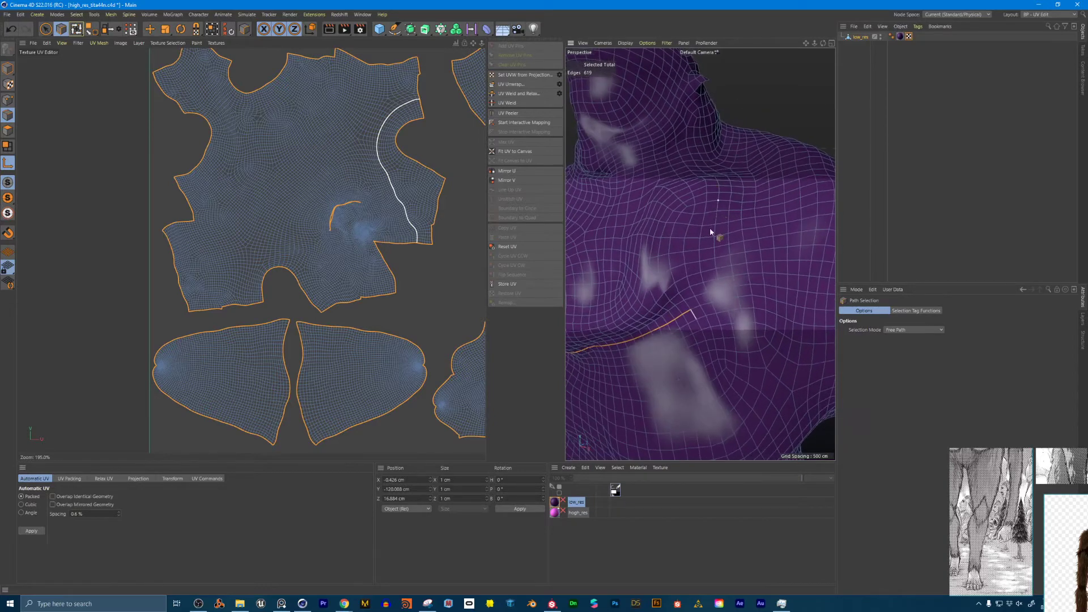
Extend the seam path from one end of the chest cut over the shoulder and around the back of the neck
{"action": "mouse_move", "coordinate": [693, 315]}
{"action": "left_mouse_down"}
{"action": "mouse_move", "coordinate": [700, 224]}
{"action": "mouse_move", "coordinate": [724, 166]}
{"action": "mouse_move", "coordinate": [702, 172]}
{"action": "mouse_move", "coordinate": [716, 206]}
{"action": "mouse_move", "coordinate": [693, 223]}
{"action": "mouse_move", "coordinate": [707, 214]}
{"action": "mouse_move", "coordinate": [698, 254]}
{"action": "mouse_move", "coordinate": [620, 269]}
{"action": "mouse_move", "coordinate": [693, 263]}
{"action": "mouse_move", "coordinate": [614, 269]}
{"action": "mouse_move", "coordinate": [650, 293]}
{"action": "mouse_move", "coordinate": [744, 248]}
{"action": "left_mouse_up"}
{"action": "left_click", "coordinate": [702, 172], "text": "shift"}
{"action": "scroll", "coordinate": [725, 179], "scroll_direction": "down", "scroll_amount": 6}
{"action": "scroll", "coordinate": [707, 250], "scroll_direction": "up", "scroll_amount": 6}
{"action": "mouse_move", "coordinate": [745, 247]}
{"action": "left_mouse_down", "text": "alt"}
{"action": "mouse_move", "coordinate": [623, 273]}
{"action": "mouse_move", "coordinate": [753, 281]}
{"action": "mouse_move", "coordinate": [586, 230]}
{"action": "mouse_move", "coordinate": [686, 266]}
{"action": "mouse_move", "coordinate": [735, 270]}
{"action": "mouse_move", "coordinate": [680, 270]}
{"action": "mouse_move", "coordinate": [692, 267]}
{"action": "mouse_move", "coordinate": [668, 260]}
{"action": "mouse_move", "coordinate": [661, 243]}
{"action": "mouse_move", "coordinate": [691, 273]}
{"action": "mouse_move", "coordinate": [676, 295]}
{"action": "left_mouse_up", "text": "alt"}
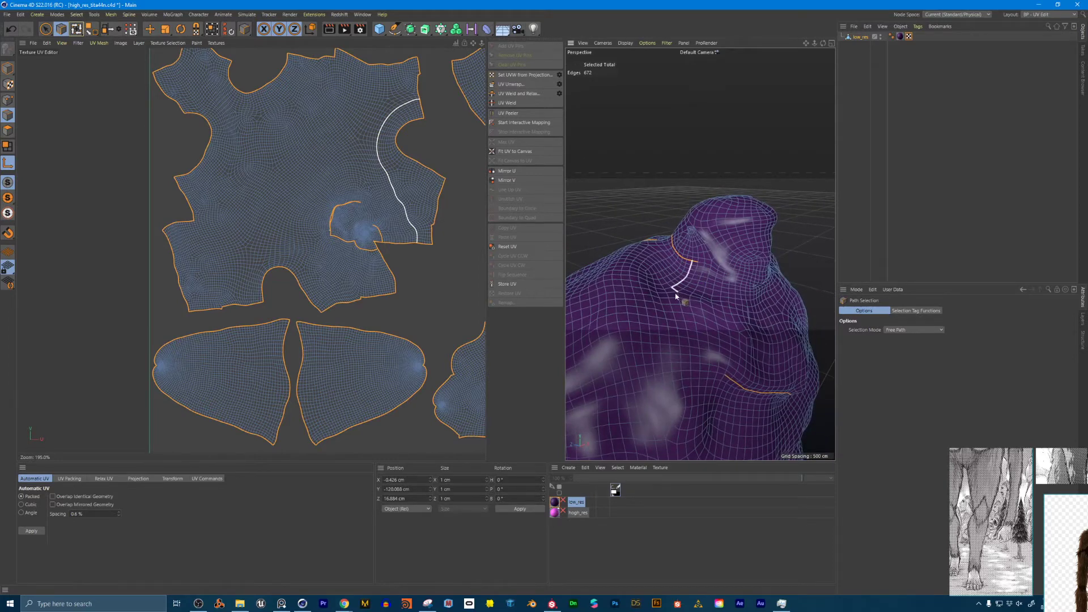
Add the seam path on the other shoulder from the neck to the chest cut, closing the loop around the head and neck
{"action": "left_click_drag", "start_coordinate": [725, 373], "coordinate": [709, 346]}
{"action": "left_click", "coordinate": [699, 333]}
{"action": "left_click", "coordinate": [709, 361]}
{"action": "left_click_drag", "start_coordinate": [710, 361], "coordinate": [639, 297], "text": "alt"}
{"action": "left_click", "coordinate": [669, 361]}
{"action": "scroll", "coordinate": [671, 362], "scroll_direction": "down", "scroll_amount": 5}
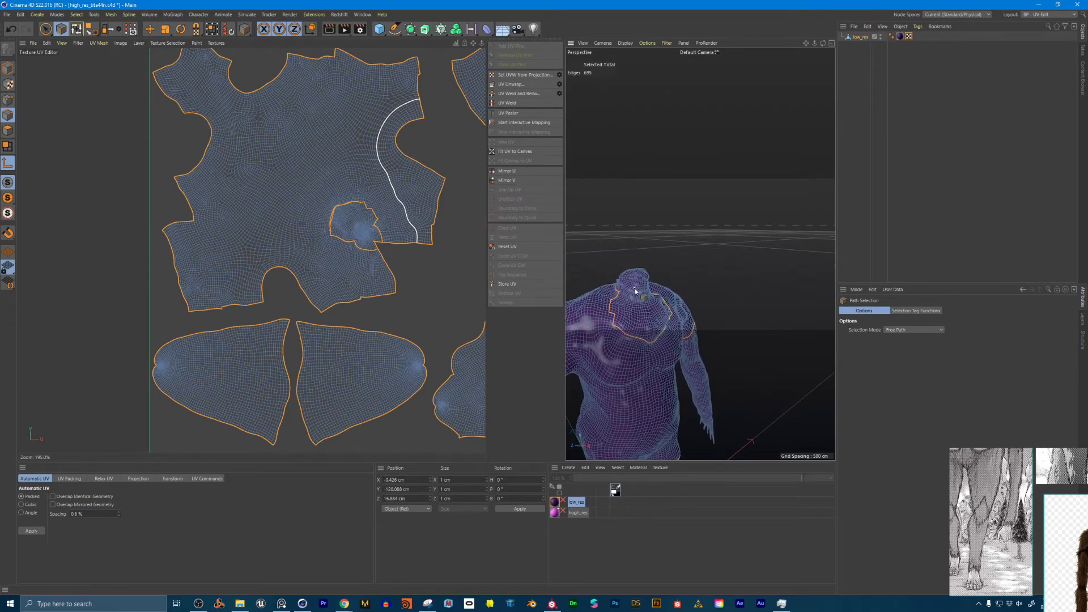
UV unwrap the mesh with the closed neck and chest loop, and examine the separate head island
{"action": "left_click_drag", "start_coordinate": [635, 291], "coordinate": [574, 275], "text": "alt"}
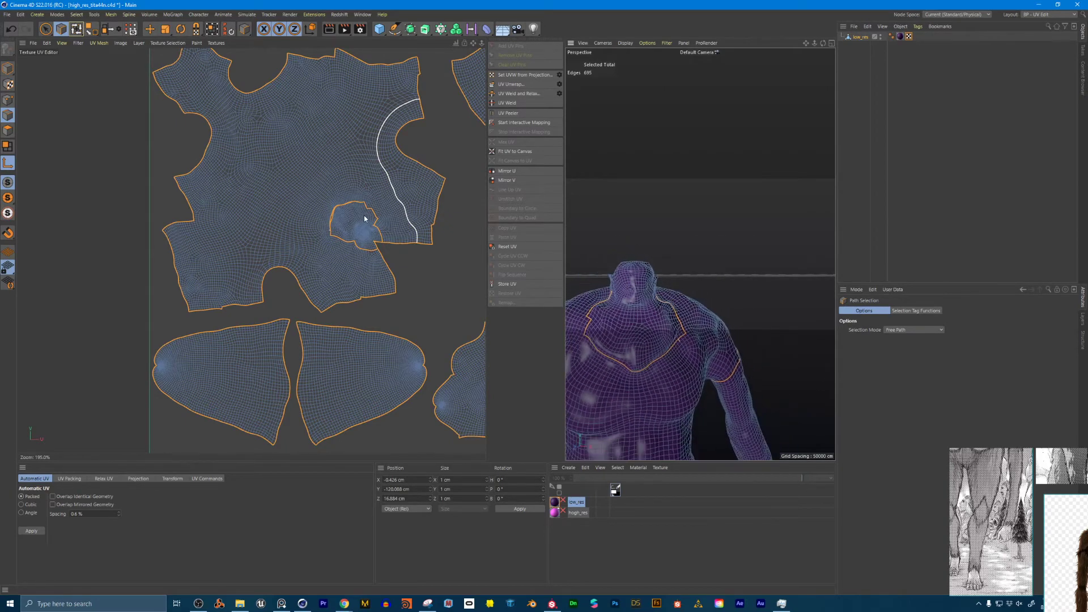
{"action": "scroll", "coordinate": [661, 271], "scroll_direction": "up", "scroll_amount": 10}
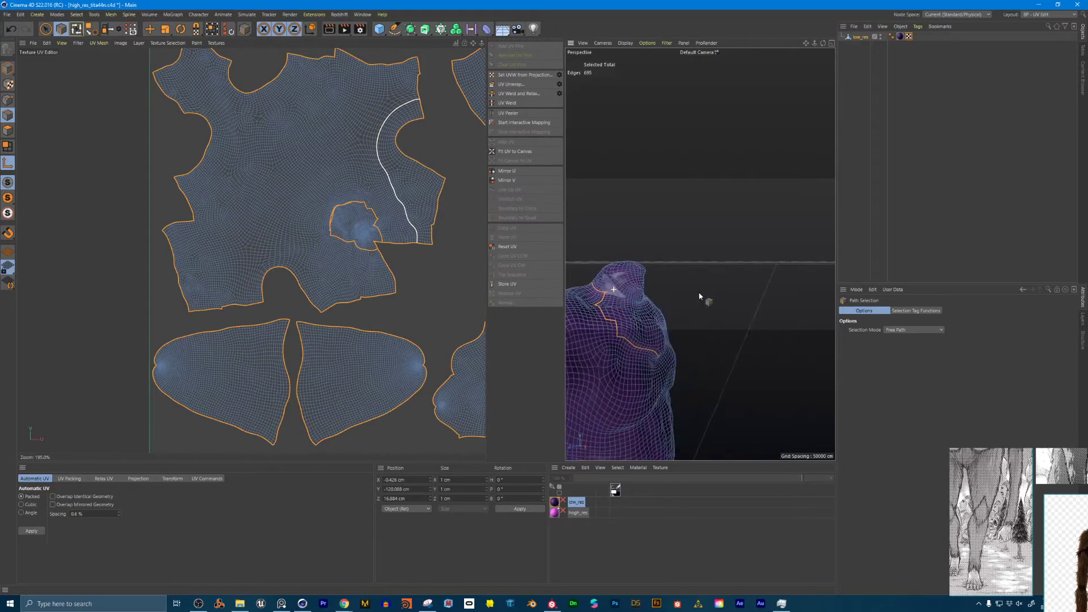
{"action": "left_click_drag", "start_coordinate": [747, 301], "coordinate": [714, 299], "text": "alt"}
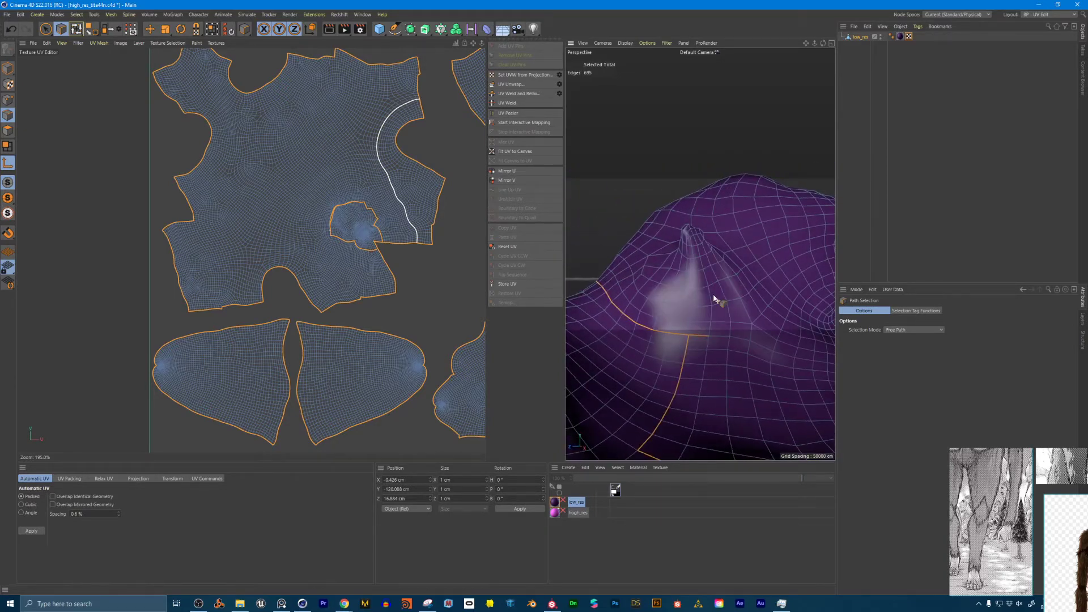
{"action": "scroll", "coordinate": [391, 204], "scroll_direction": "down", "scroll_amount": 10}
{"action": "middle_click_drag", "start_coordinate": [464, 191], "coordinate": [404, 204], "text": "alt"}
{"action": "scroll", "coordinate": [404, 204], "scroll_direction": "up", "scroll_amount": 5}
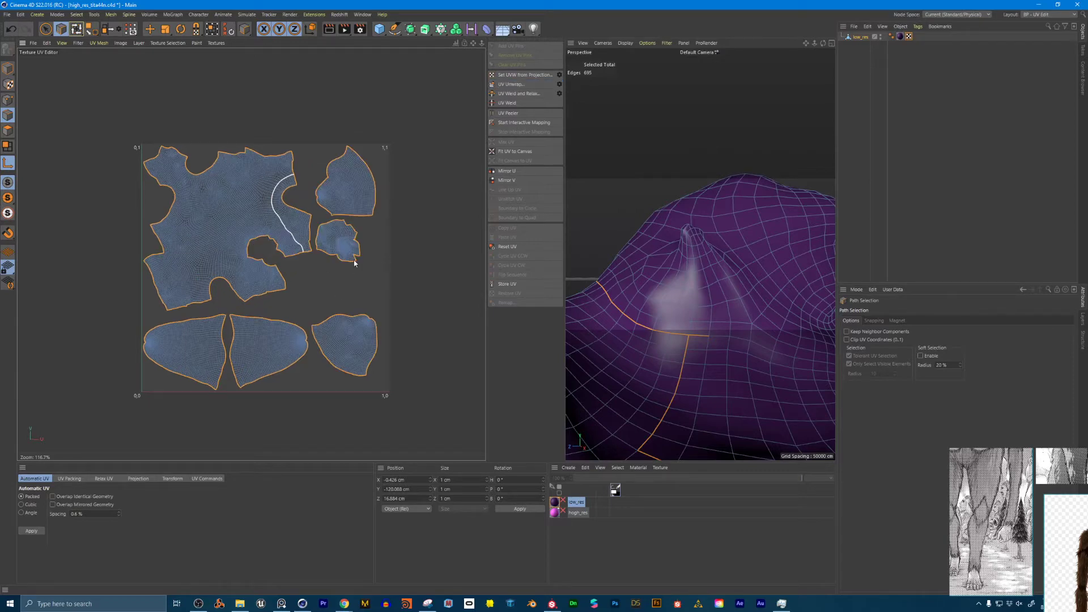
{"action": "scroll", "coordinate": [349, 250], "scroll_direction": "up", "scroll_amount": 5}
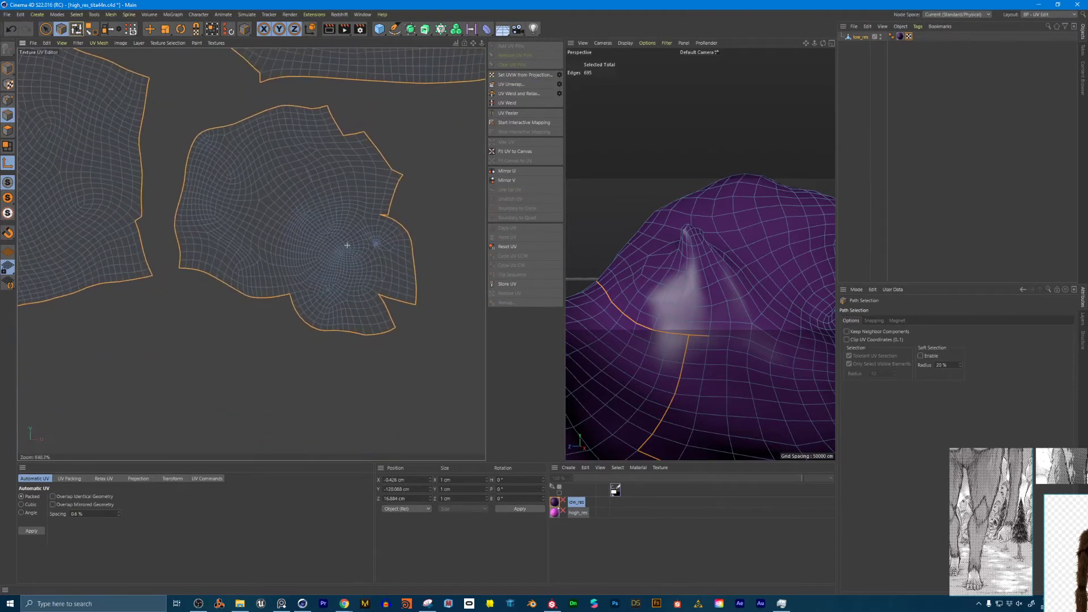
{"action": "scroll", "coordinate": [340, 244], "scroll_direction": "down", "scroll_amount": 5}
{"action": "scroll", "coordinate": [329, 240], "scroll_direction": "up", "scroll_amount": 3}
{"action": "scroll", "coordinate": [329, 240], "scroll_direction": "down", "scroll_amount": 6}
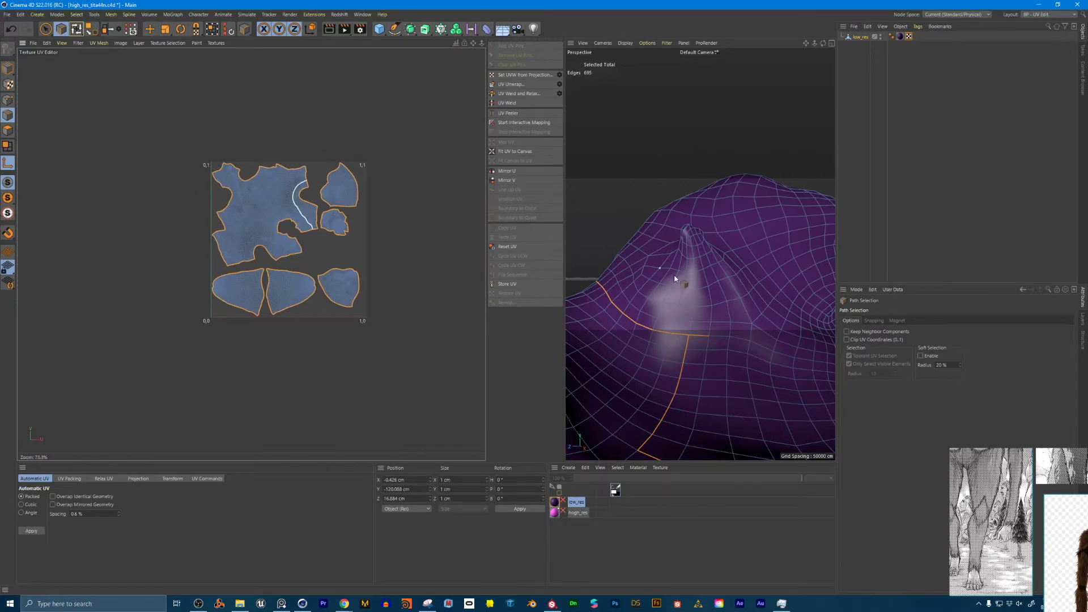
Examine the back and front seams on the titan and compare them with the compressed areas of the head island
{"action": "scroll", "coordinate": [771, 265], "scroll_direction": "down", "scroll_amount": 8}
{"action": "scroll", "coordinate": [625, 231], "scroll_direction": "down", "scroll_amount": 4}
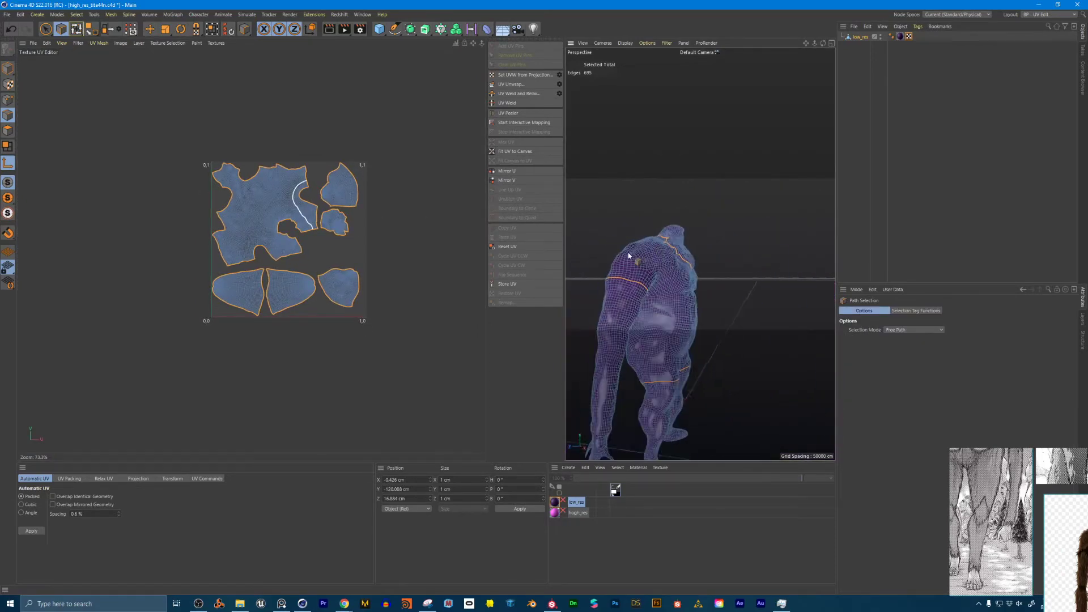
{"action": "left_click_drag", "start_coordinate": [627, 252], "coordinate": [782, 266], "text": "alt"}
{"action": "middle_click_drag", "start_coordinate": [649, 259], "coordinate": [701, 254], "text": "alt"}
{"action": "left_click_drag", "start_coordinate": [700, 253], "coordinate": [656, 254], "text": "alt"}
{"action": "middle_click_drag", "start_coordinate": [656, 254], "coordinate": [684, 244], "text": "alt"}
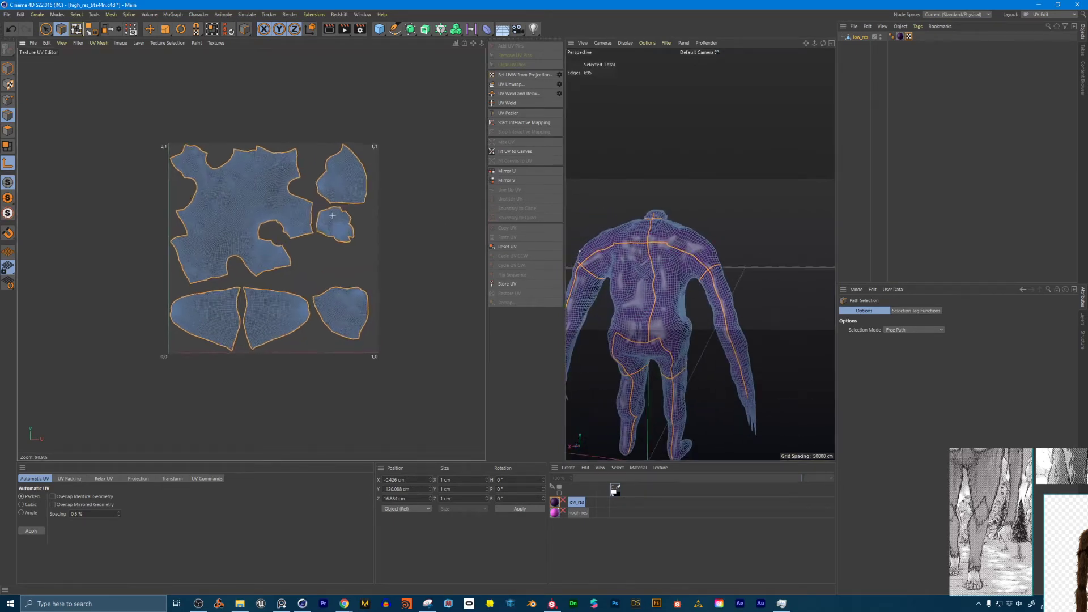
{"action": "scroll", "coordinate": [368, 220], "scroll_direction": "up", "scroll_amount": 5}
{"action": "scroll", "coordinate": [368, 220], "scroll_direction": "down", "scroll_amount": 2}
{"action": "scroll", "coordinate": [368, 220], "scroll_direction": "down", "scroll_amount": 3}
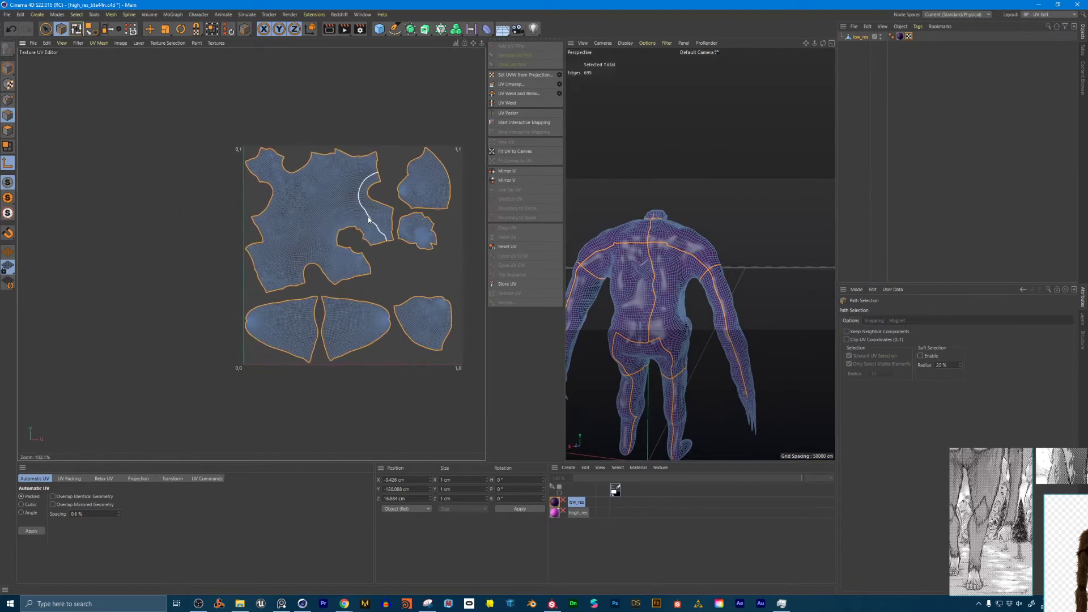
{"action": "scroll", "coordinate": [682, 281], "scroll_direction": "up", "scroll_amount": 3}
{"action": "left_click_drag", "start_coordinate": [642, 272], "coordinate": [813, 283], "text": "alt"}
{"action": "scroll", "coordinate": [426, 255], "scroll_direction": "up", "scroll_amount": 8}
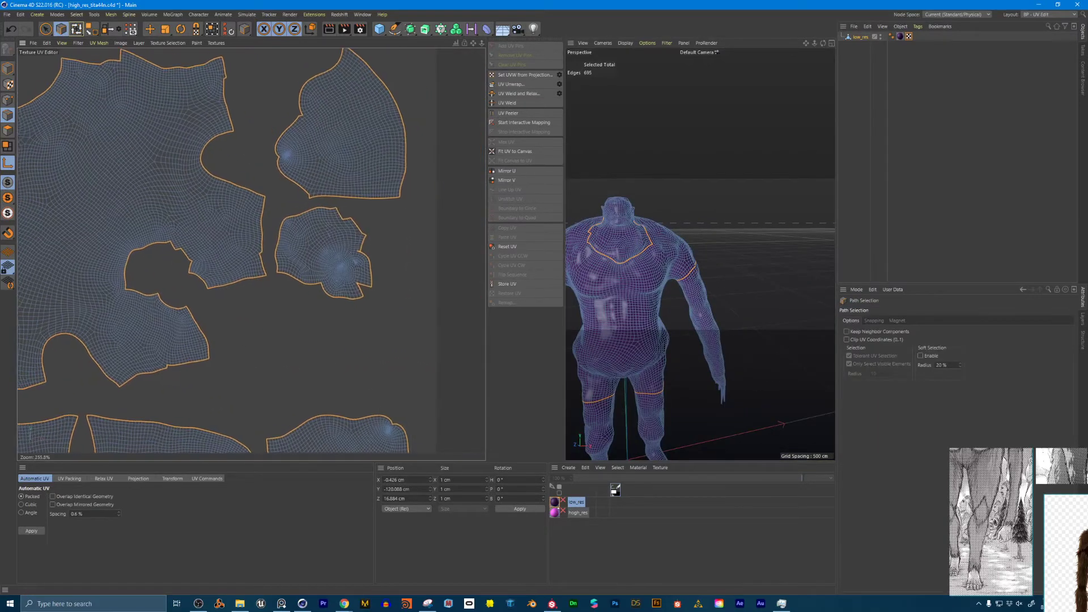
{"action": "scroll", "coordinate": [327, 257], "scroll_direction": "up", "scroll_amount": 4}
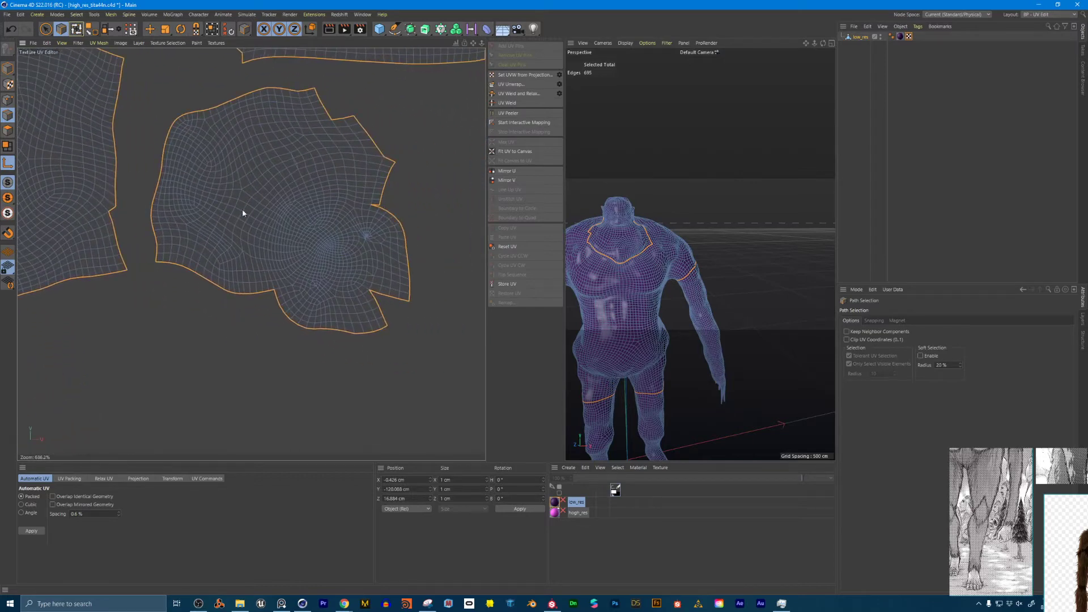
{"action": "scroll", "coordinate": [321, 228], "scroll_direction": "down", "scroll_amount": 4}
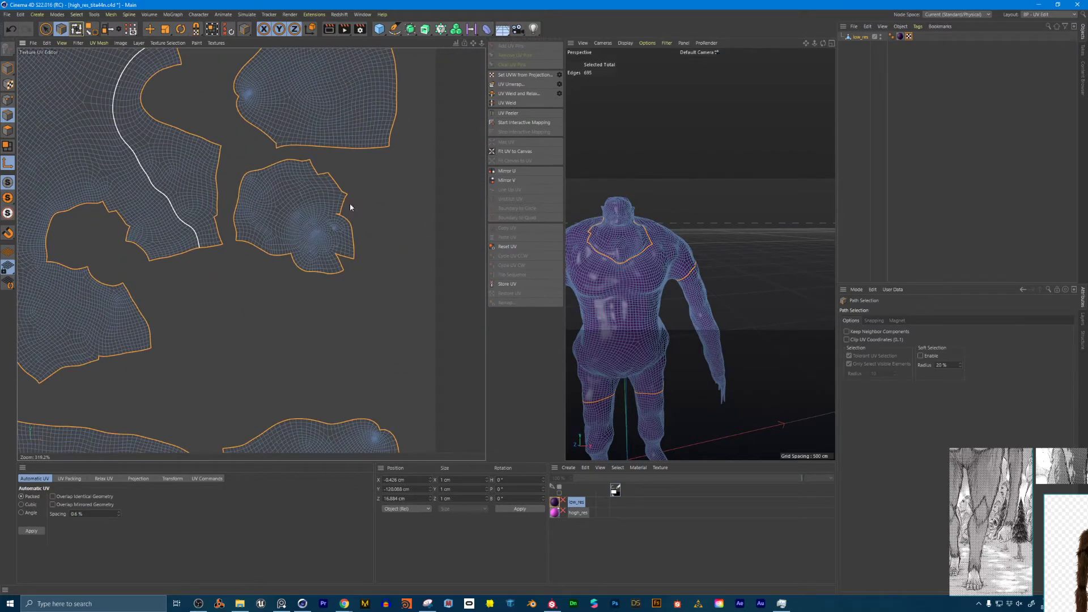
{"action": "scroll", "coordinate": [619, 229], "scroll_direction": "up", "scroll_amount": 6}
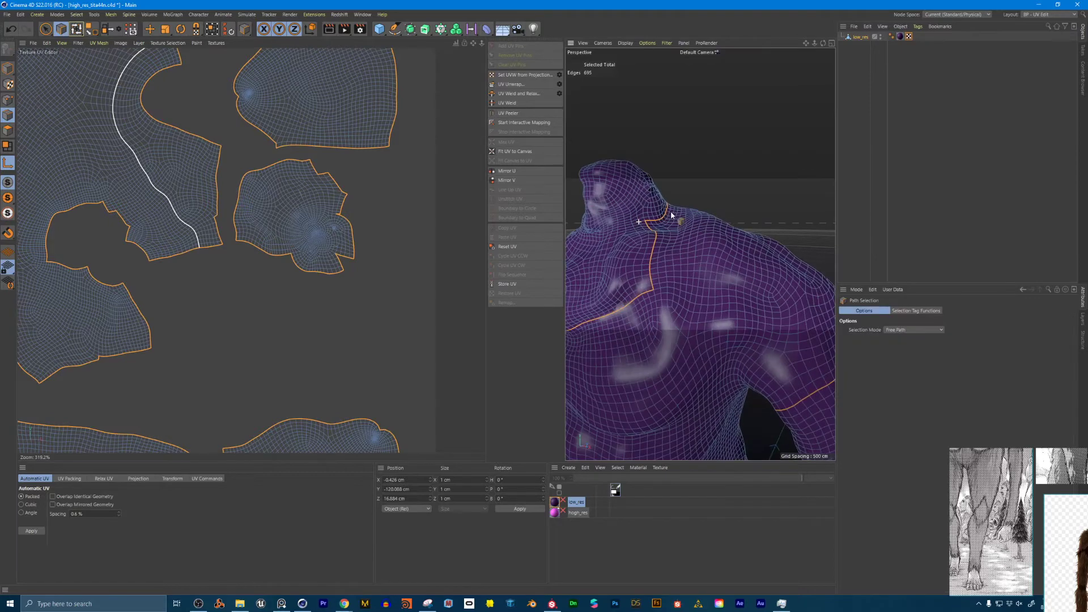
Add a seam path from the back of the head over the top to the forehead, and UV unwrap the mesh again
{"action": "left_click_drag", "start_coordinate": [657, 216], "coordinate": [652, 241], "text": "alt"}
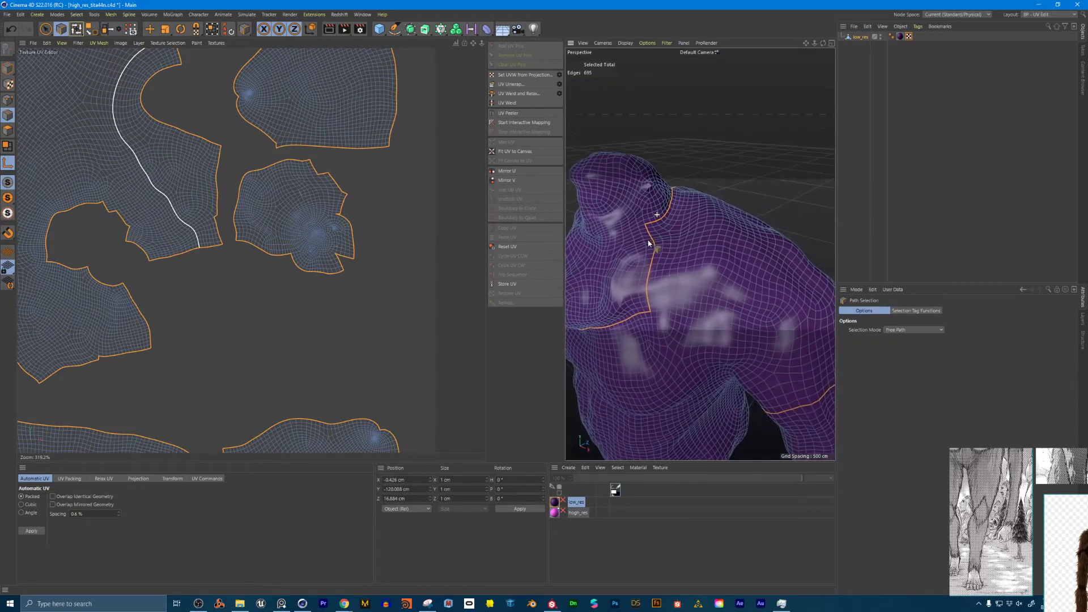
{"action": "middle_click_drag", "start_coordinate": [634, 192], "coordinate": [660, 225], "text": "alt"}
{"action": "right_click_drag", "start_coordinate": [659, 225], "coordinate": [673, 225], "text": "alt"}
{"action": "mouse_move", "coordinate": [672, 222]}
{"action": "left_mouse_down", "text": "alt"}
{"action": "mouse_move", "coordinate": [620, 221]}
{"action": "mouse_move", "coordinate": [750, 269]}
{"action": "mouse_move", "coordinate": [747, 279]}
{"action": "mouse_move", "coordinate": [750, 271]}
{"action": "mouse_move", "coordinate": [710, 259]}
{"action": "mouse_move", "coordinate": [681, 272]}
{"action": "mouse_move", "coordinate": [690, 272]}
{"action": "mouse_move", "coordinate": [619, 238]}
{"action": "mouse_move", "coordinate": [648, 257]}
{"action": "mouse_move", "coordinate": [692, 246]}
{"action": "mouse_move", "coordinate": [718, 253]}
{"action": "mouse_move", "coordinate": [661, 284]}
{"action": "mouse_move", "coordinate": [618, 257]}
{"action": "mouse_move", "coordinate": [696, 250]}
{"action": "mouse_move", "coordinate": [616, 256]}
{"action": "mouse_move", "coordinate": [656, 256]}
{"action": "mouse_move", "coordinate": [672, 218]}
{"action": "mouse_move", "coordinate": [664, 242]}
{"action": "left_mouse_up", "text": "alt"}
{"action": "key", "text": "ctrl+z"}
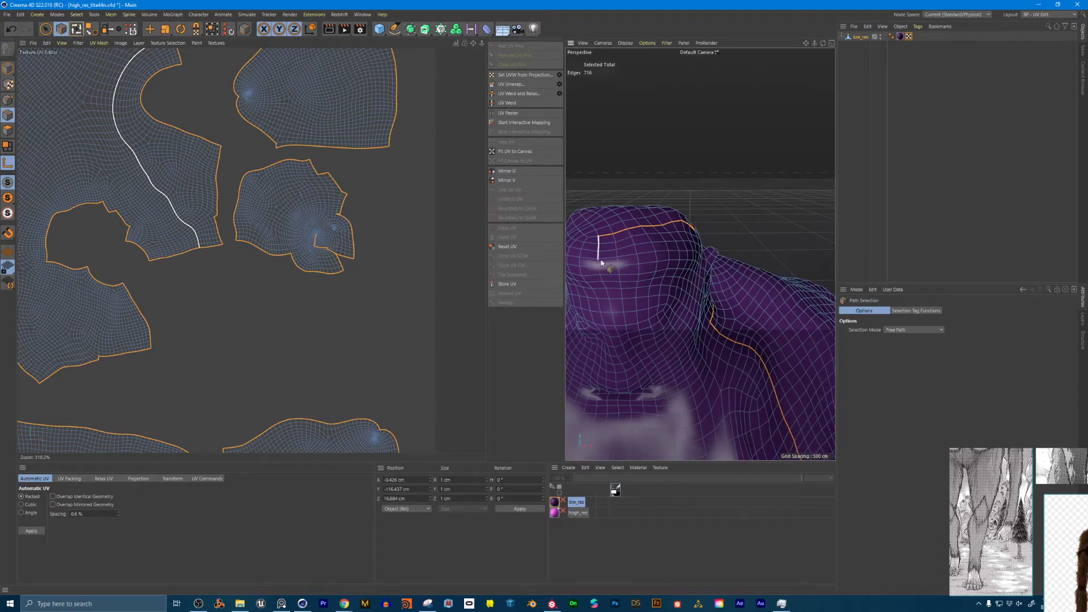
{"action": "left_click_drag", "start_coordinate": [606, 262], "coordinate": [630, 254], "text": "alt"}
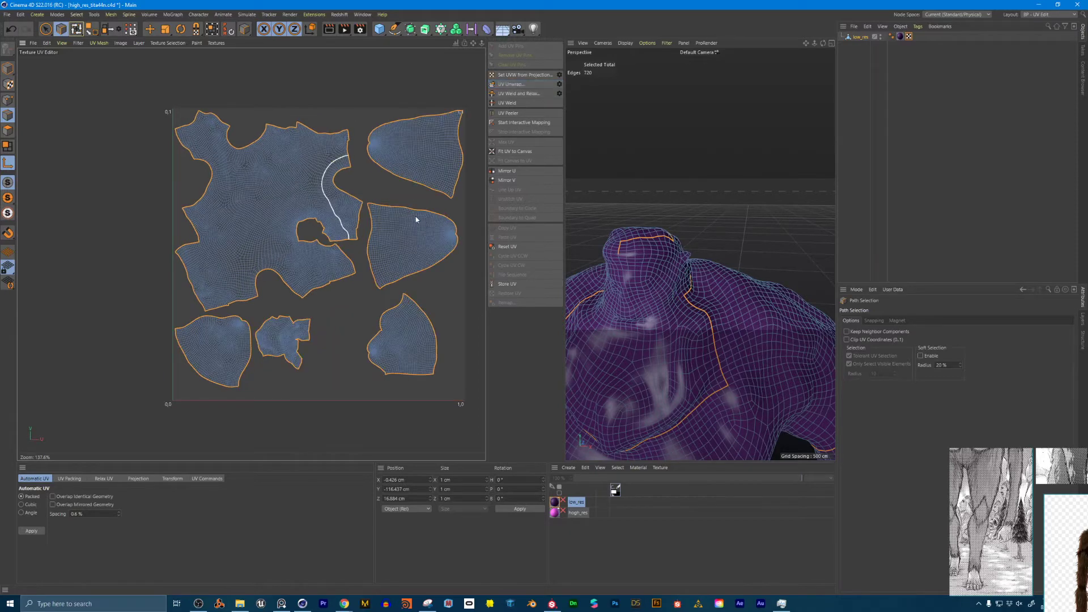
Examine the reshaped head island and the overall arrangement of the new UV layout
{"action": "scroll", "coordinate": [324, 272], "scroll_direction": "up", "scroll_amount": 8}
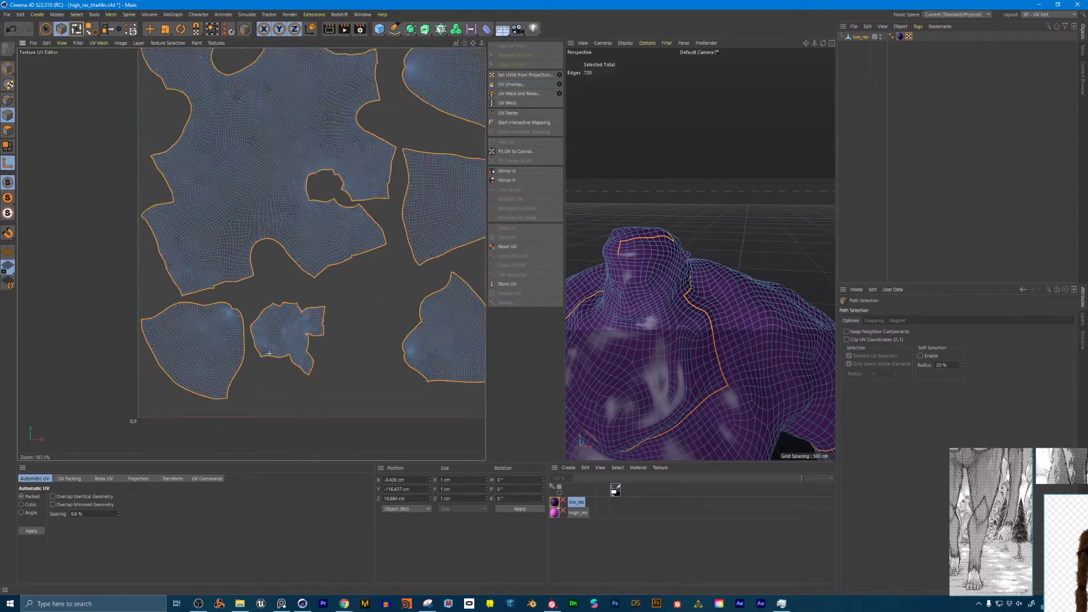
{"action": "scroll", "coordinate": [348, 269], "scroll_direction": "up", "scroll_amount": 1}
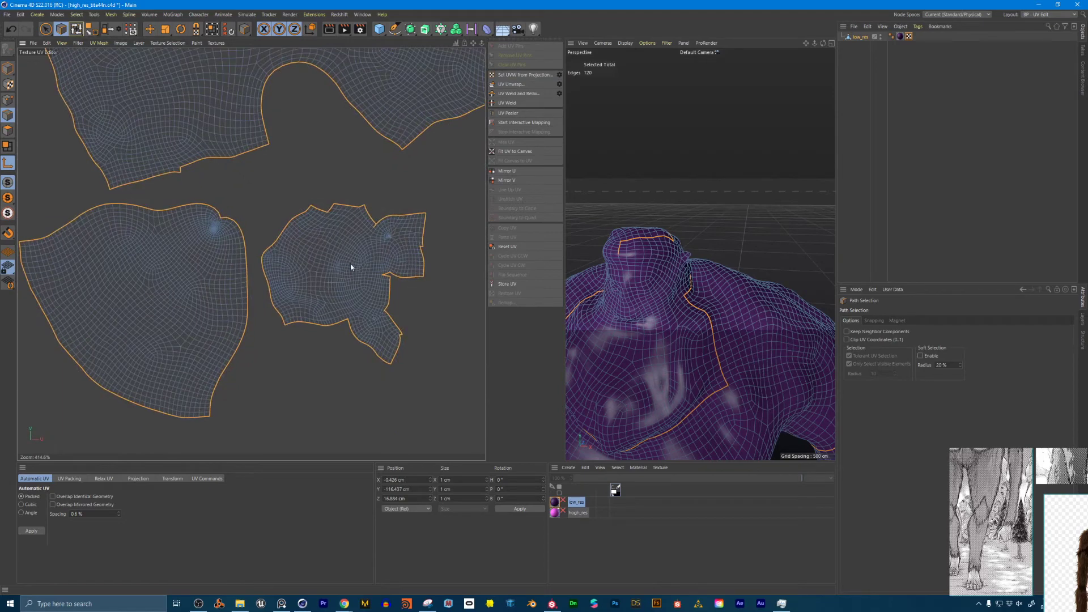
{"action": "scroll", "coordinate": [426, 263], "scroll_direction": "down", "scroll_amount": 10}
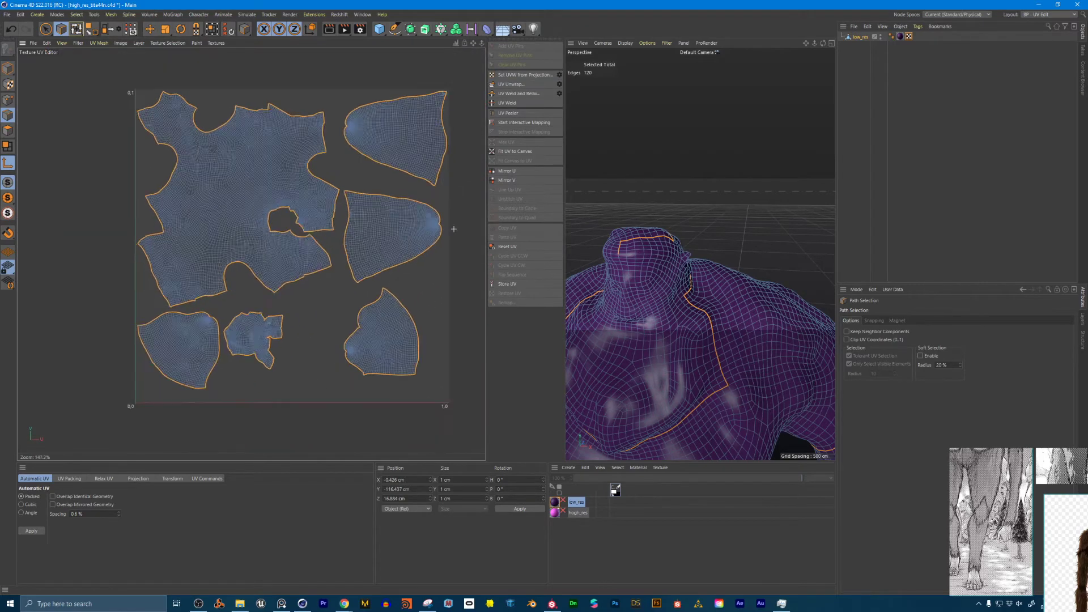
{"action": "scroll", "coordinate": [438, 230], "scroll_direction": "up", "scroll_amount": 2}
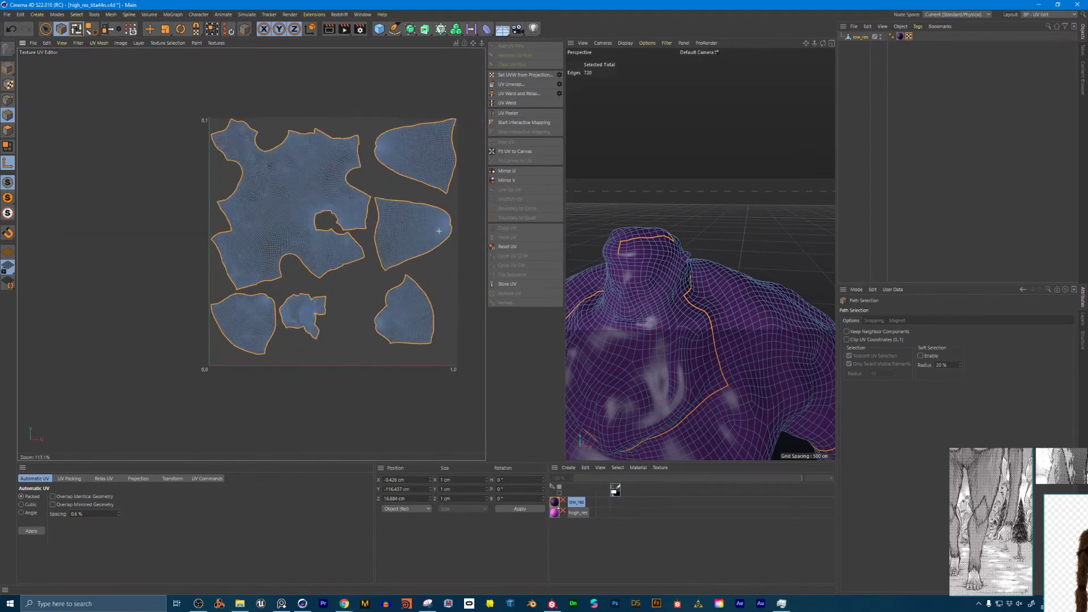
Save the project, then deselect the low-res mesh and frame the whole titan
{"action": "left_click", "coordinate": [12, 16]}
{"action": "left_click", "coordinate": [39, 94]}
{"action": "left_click", "coordinate": [859, 54]}
{"action": "key", "text": "h"}
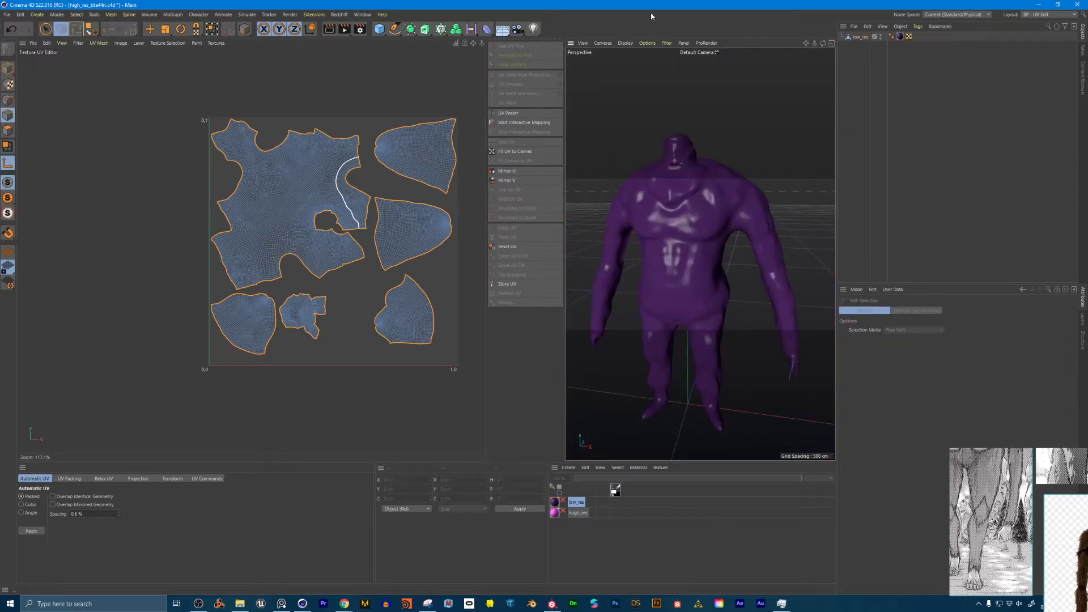
Select the body, arm, leg and head UV islands one by one in UV polygon mode to identify their parts on the mesh
{"action": "left_click", "coordinate": [8, 130]}
{"action": "left_click", "coordinate": [6, 150]}
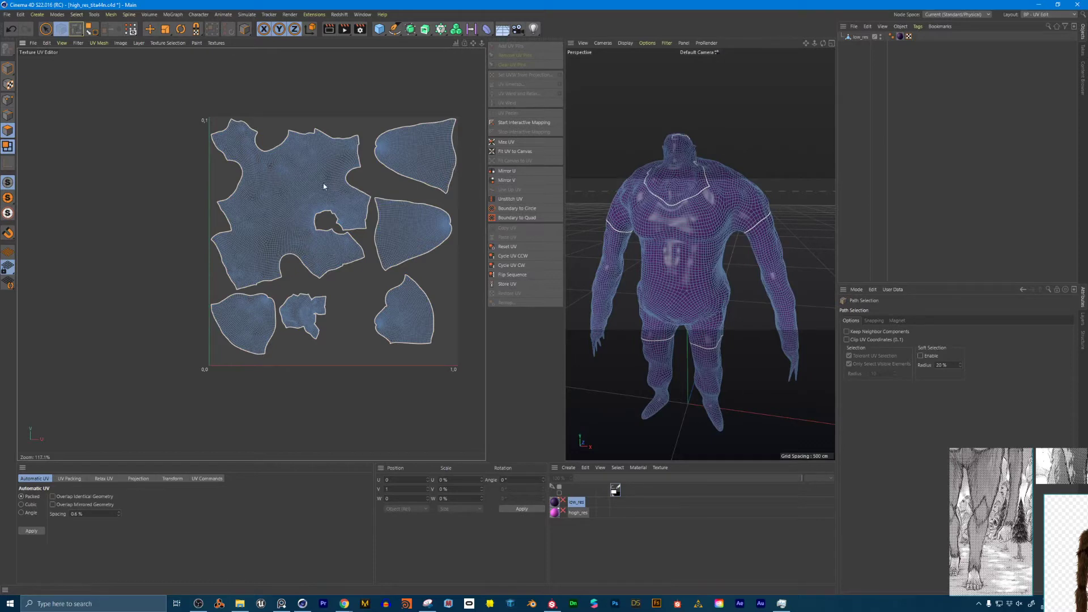
{"action": "left_click", "coordinate": [46, 29]}
{"action": "left_click", "coordinate": [285, 174]}
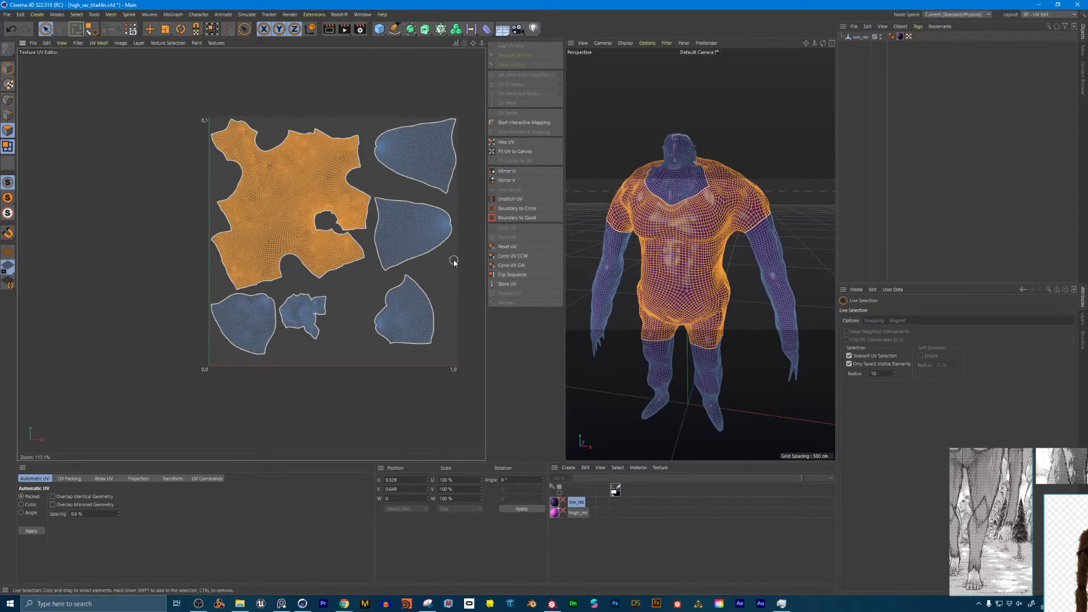
{"action": "left_click", "coordinate": [411, 151]}
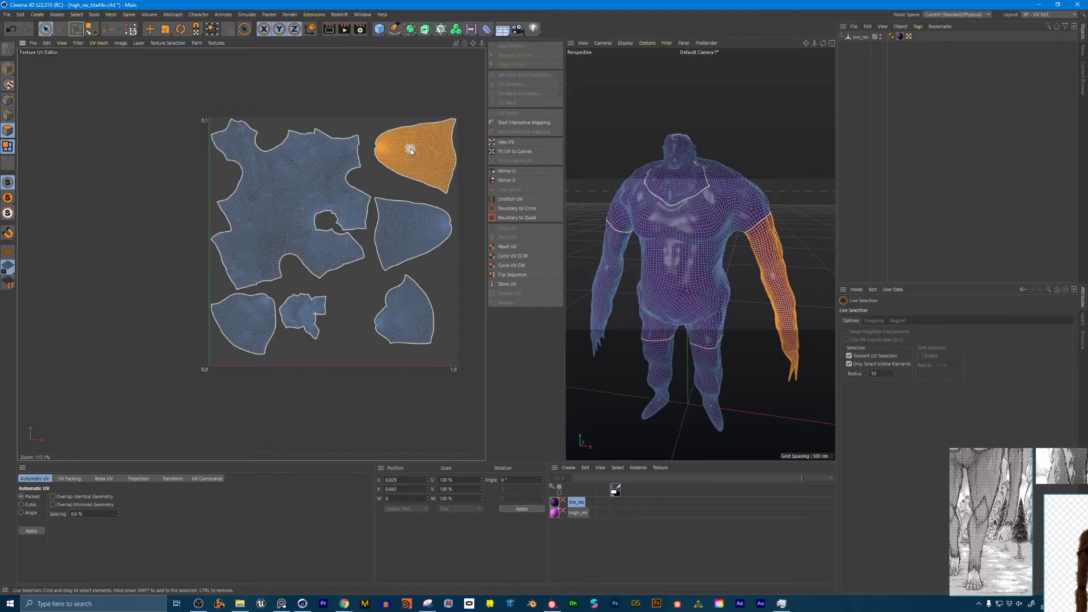
{"action": "left_click", "coordinate": [406, 224]}
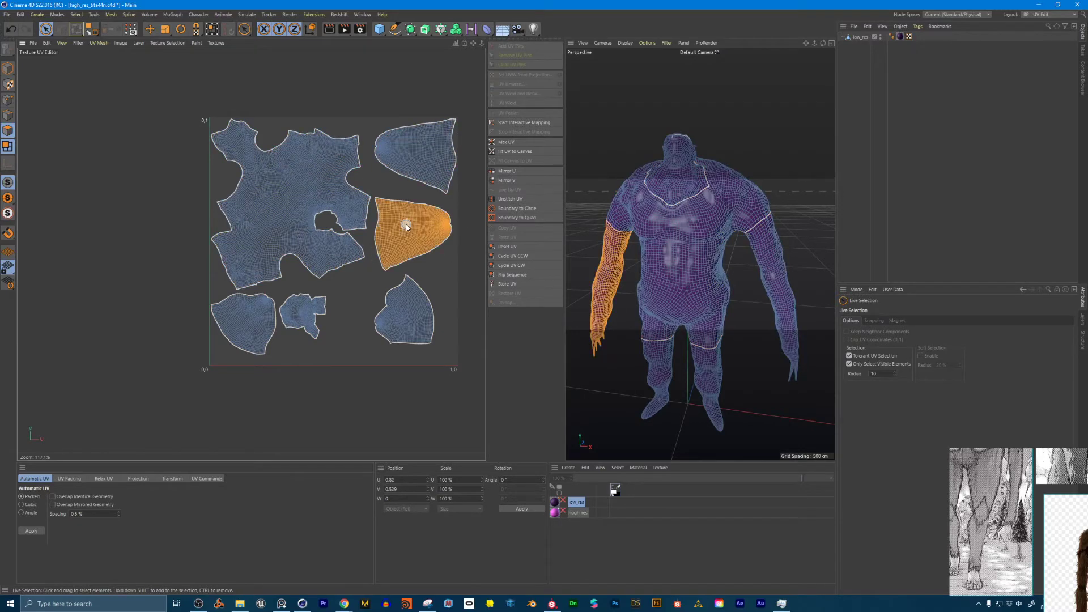
{"action": "left_click", "coordinate": [412, 314]}
{"action": "left_click", "coordinate": [244, 322]}
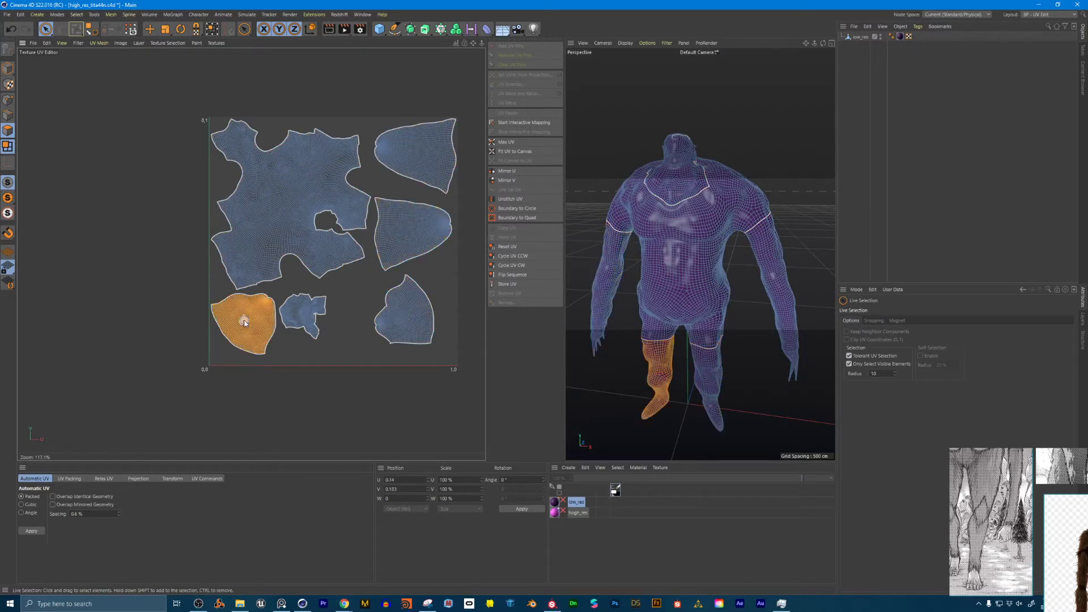
{"action": "left_click", "coordinate": [309, 308]}
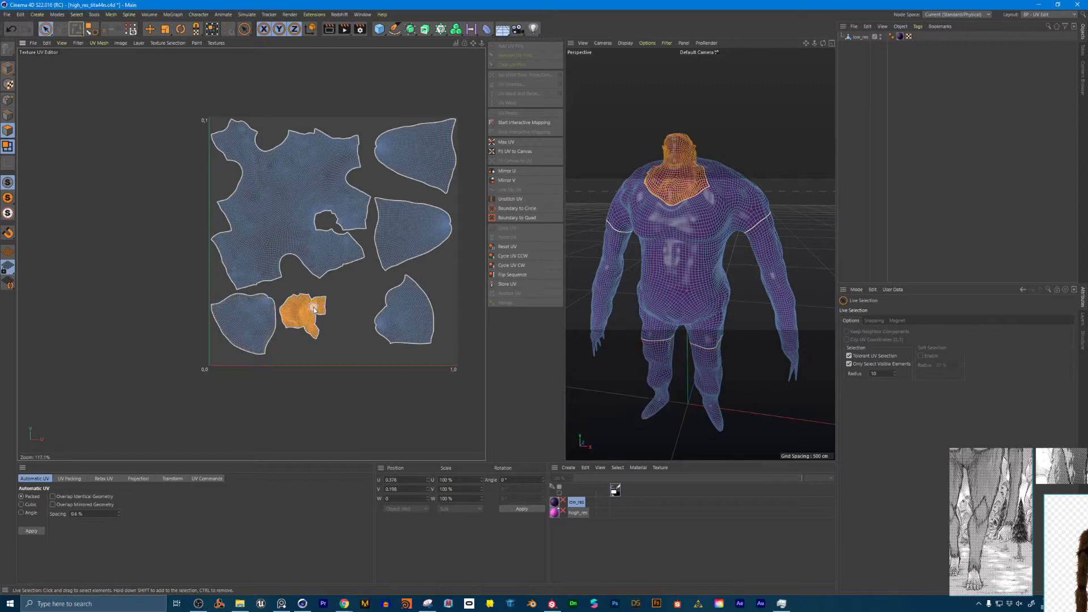
{"action": "left_click", "coordinate": [315, 214]}
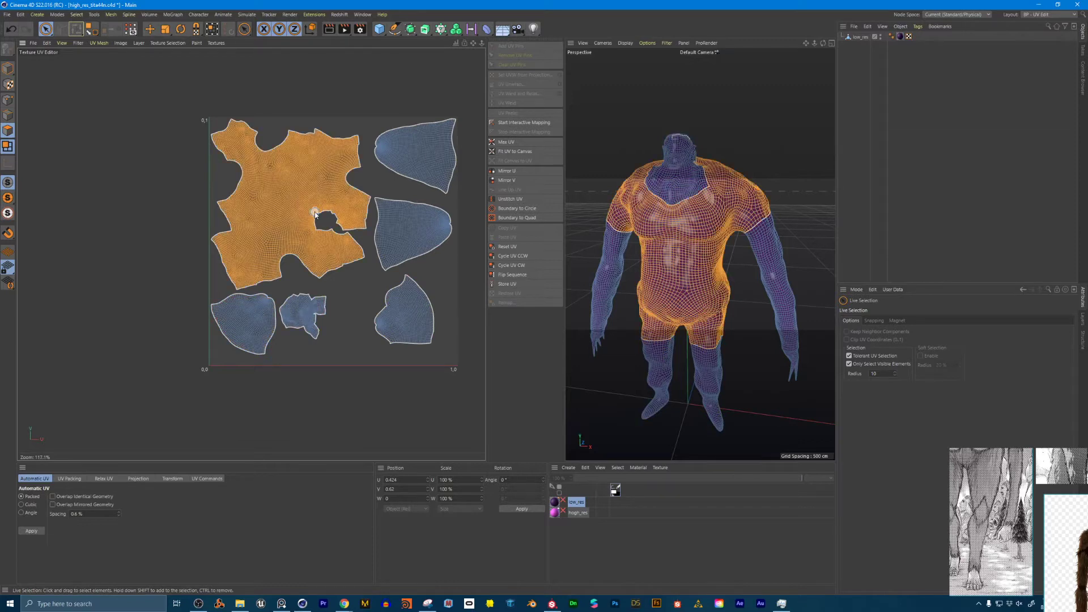
Select the leg and arm UV islands in turn and examine the matching limbs and fingers on the mesh
{"action": "left_click", "coordinate": [393, 226]}
{"action": "left_click", "coordinate": [419, 170]}
{"action": "left_click", "coordinate": [409, 322]}
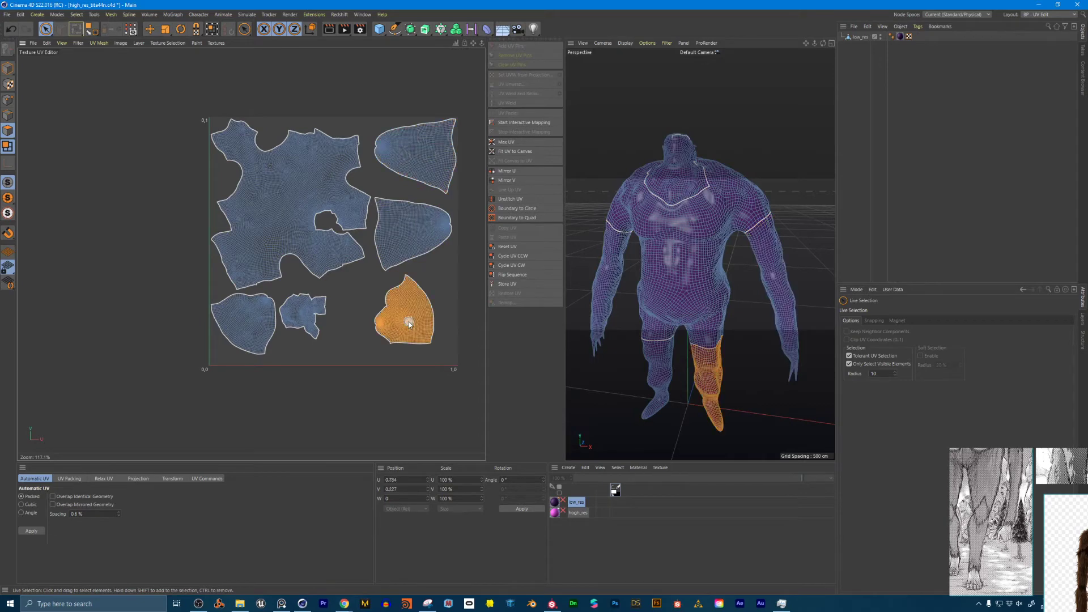
{"action": "mouse_move", "coordinate": [751, 260]}
{"action": "left_mouse_down", "text": "alt"}
{"action": "mouse_move", "coordinate": [702, 255]}
{"action": "mouse_move", "coordinate": [750, 242]}
{"action": "left_mouse_up", "text": "alt"}
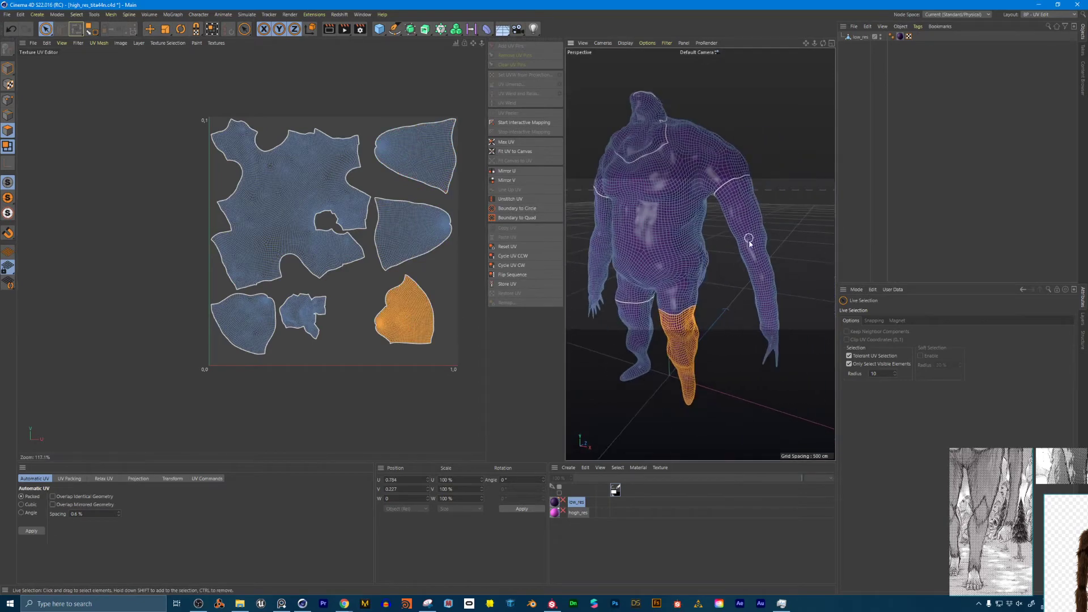
{"action": "middle_click_drag", "start_coordinate": [748, 342], "coordinate": [683, 302], "text": "alt"}
{"action": "left_click", "coordinate": [422, 229]}
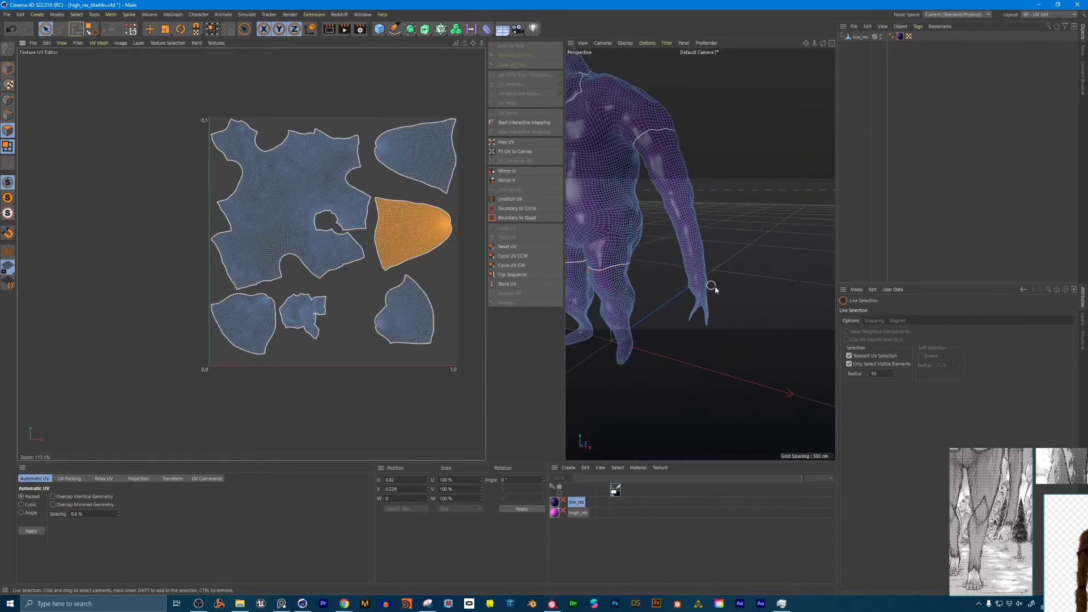
{"action": "left_click", "coordinate": [420, 147]}
{"action": "scroll", "coordinate": [680, 255], "scroll_direction": "up", "scroll_amount": 5}
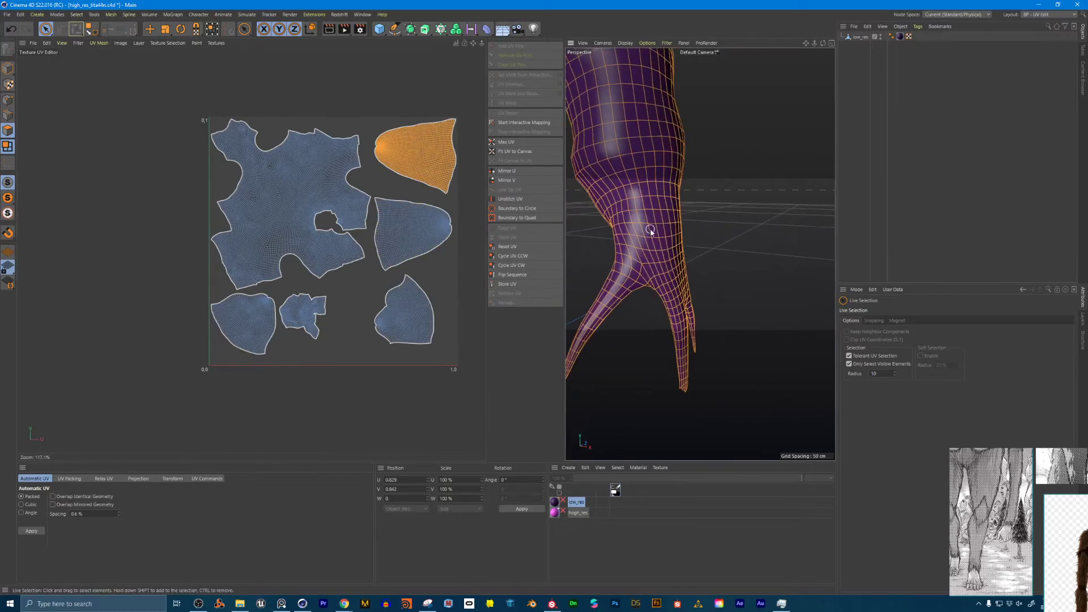
{"action": "left_click", "coordinate": [402, 238]}
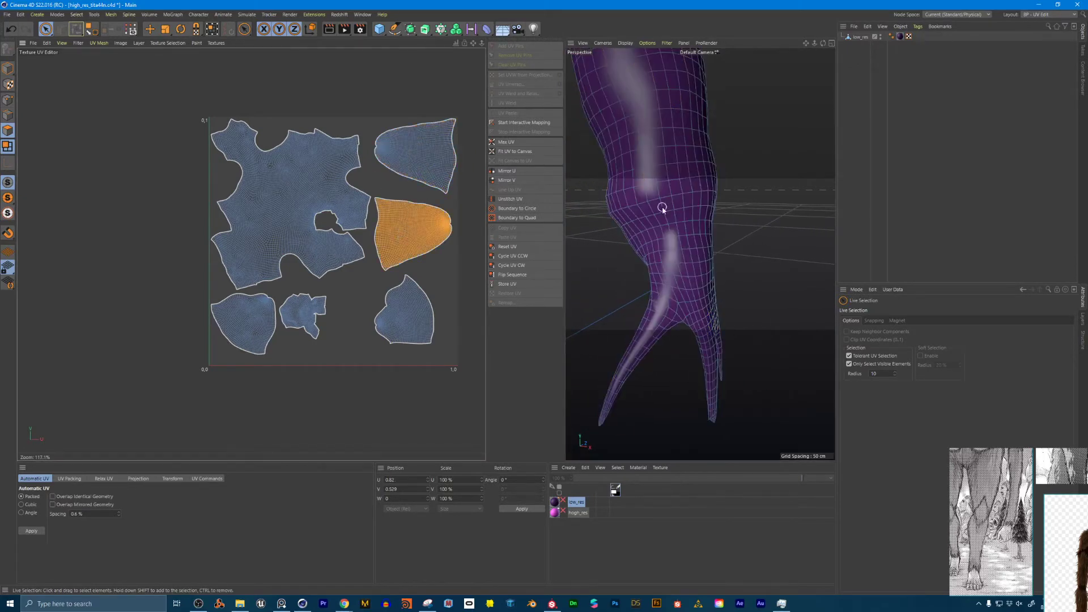
{"action": "left_click", "coordinate": [408, 170]}
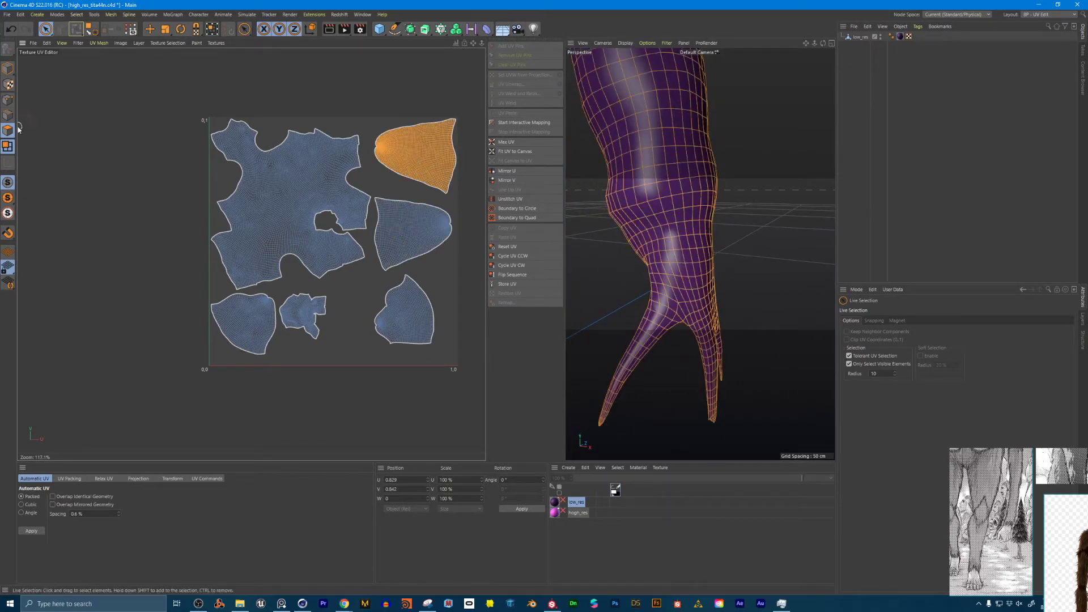
In edge mode with the mesh's UVs displayed, add an edge loop around the titan's left wrist to the seam selection
{"action": "left_click", "coordinate": [8, 163]}
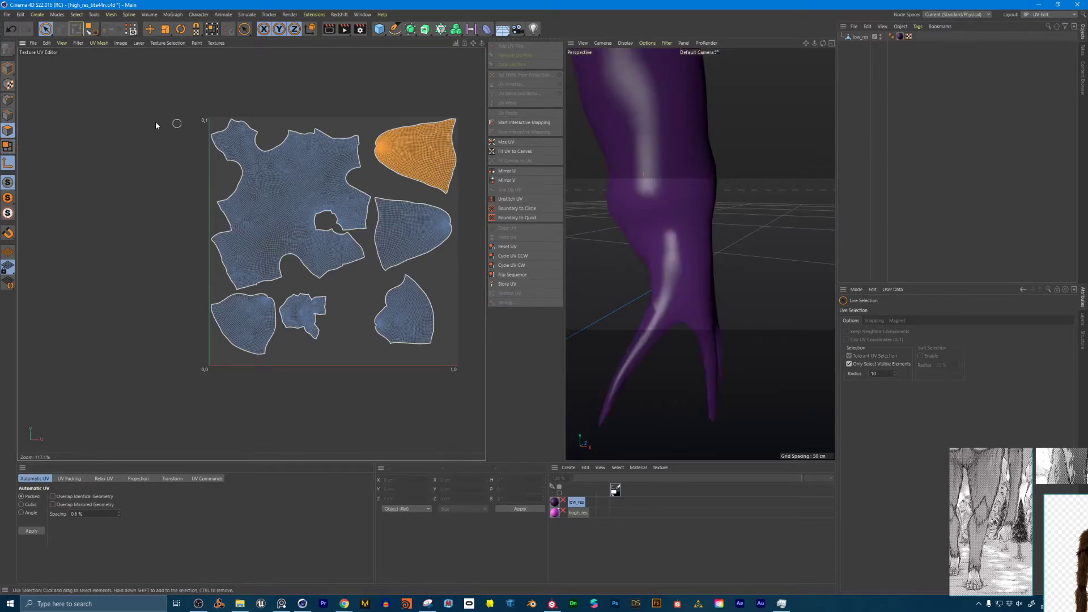
{"action": "left_click", "coordinate": [8, 115]}
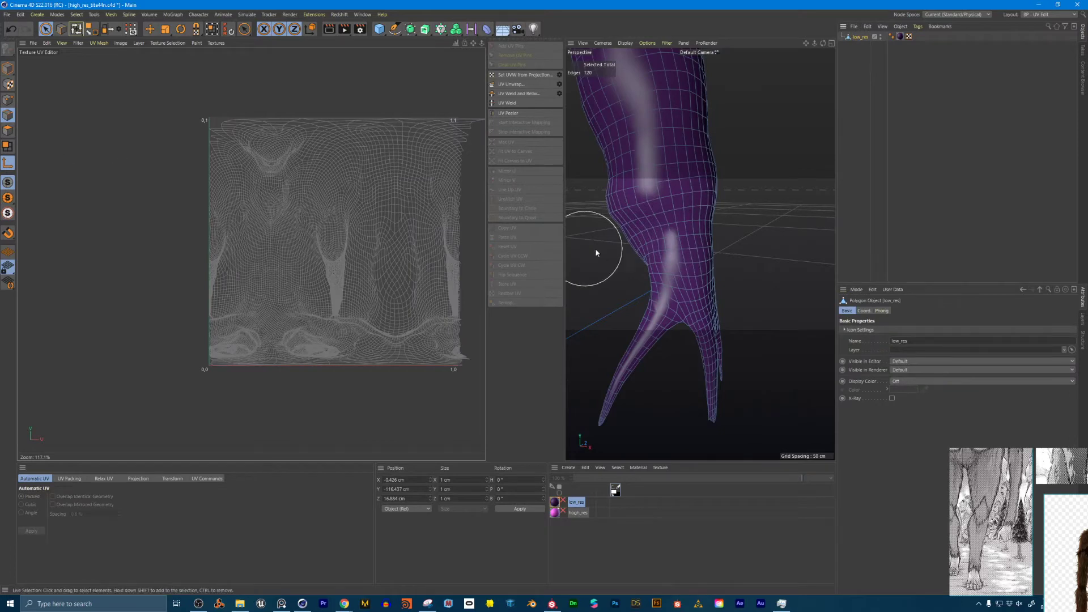
{"action": "left_click", "coordinate": [909, 36]}
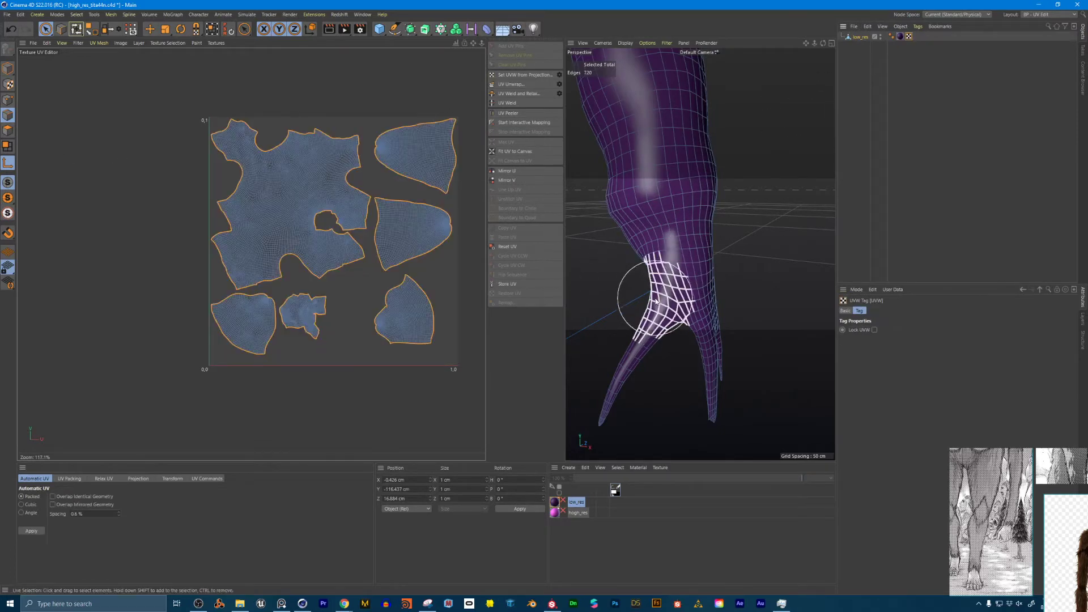
{"action": "scroll", "coordinate": [686, 238], "scroll_direction": "up", "scroll_amount": 4}
{"action": "key", "text": "u"}
{"action": "key", "text": "l"}
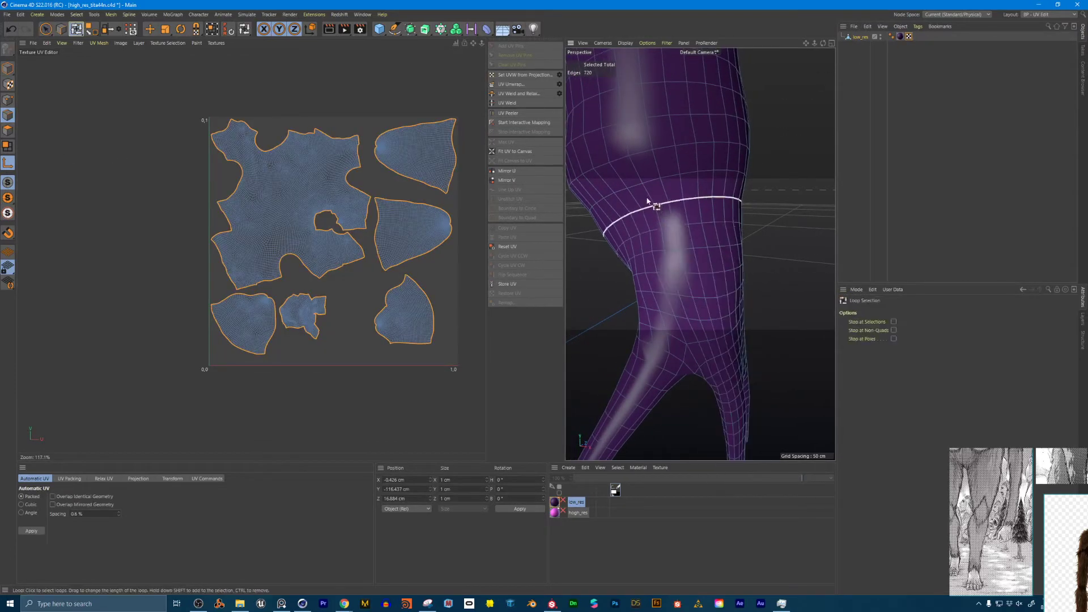
{"action": "mouse_move", "coordinate": [661, 204]}
{"action": "left_mouse_down", "text": "alt"}
{"action": "mouse_move", "coordinate": [714, 210]}
{"action": "mouse_move", "coordinate": [662, 199]}
{"action": "left_mouse_up", "text": "alt"}
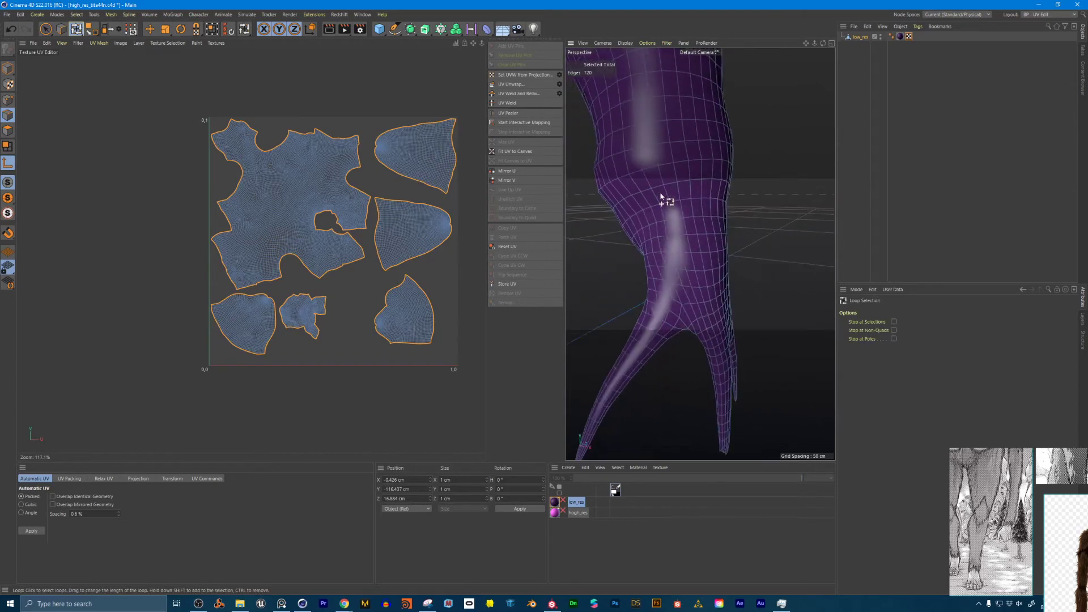
{"action": "left_click", "coordinate": [648, 191], "text": "shift"}
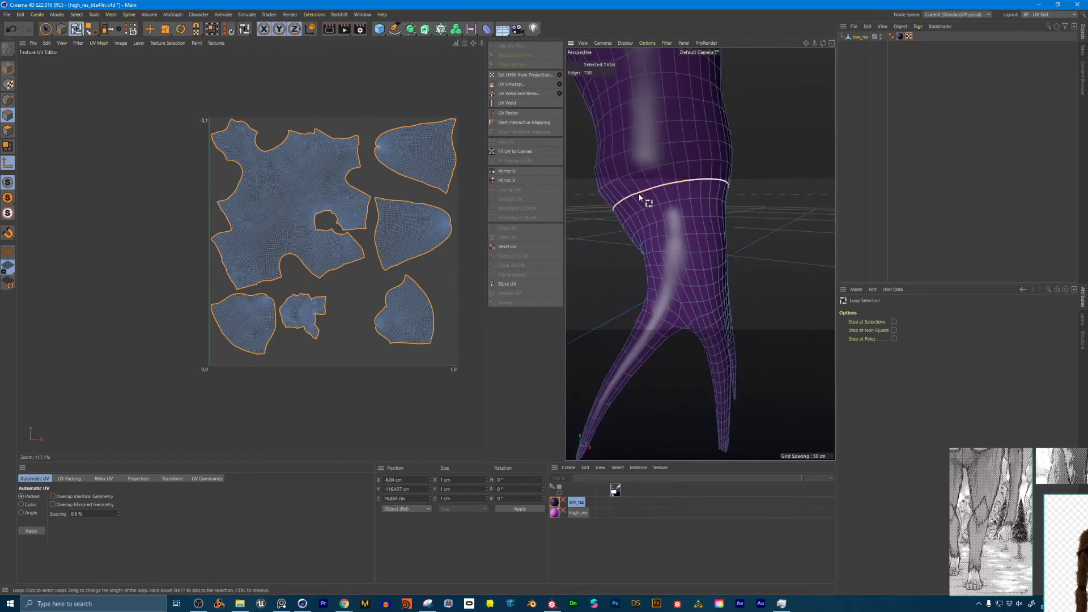
Add an edge loop around the titan's right wrist to the seam selection
{"action": "scroll", "coordinate": [629, 196], "scroll_direction": "down", "scroll_amount": 6}
{"action": "middle_click_drag", "start_coordinate": [624, 195], "coordinate": [751, 223], "text": "alt"}
{"action": "left_click_drag", "start_coordinate": [660, 218], "coordinate": [690, 228], "text": "alt"}
{"action": "middle_click_drag", "start_coordinate": [690, 229], "coordinate": [714, 244], "text": "alt"}
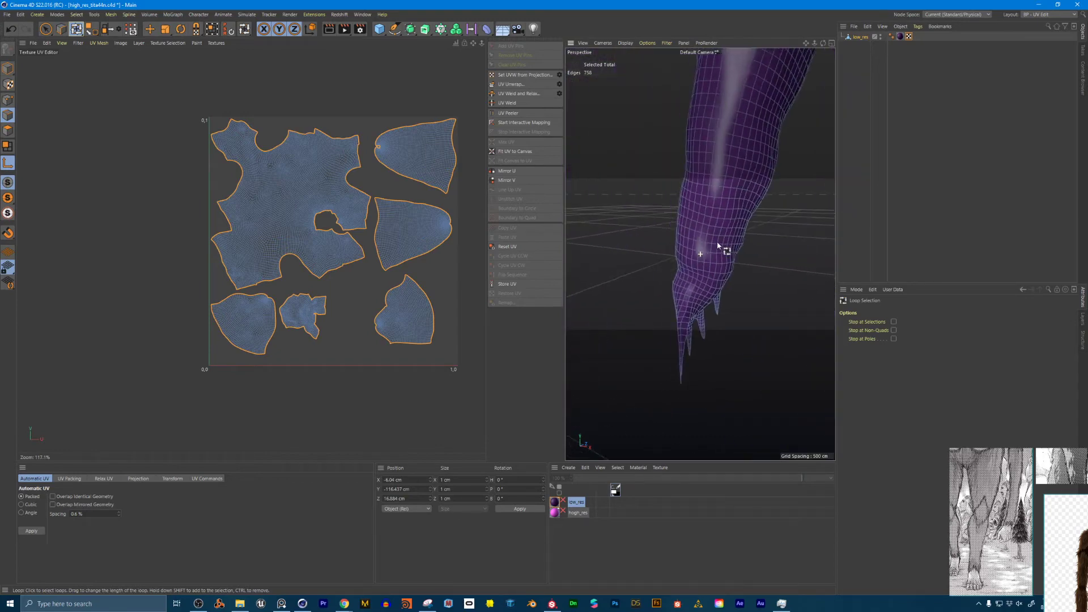
{"action": "left_click_drag", "start_coordinate": [715, 244], "coordinate": [714, 228], "text": "alt"}
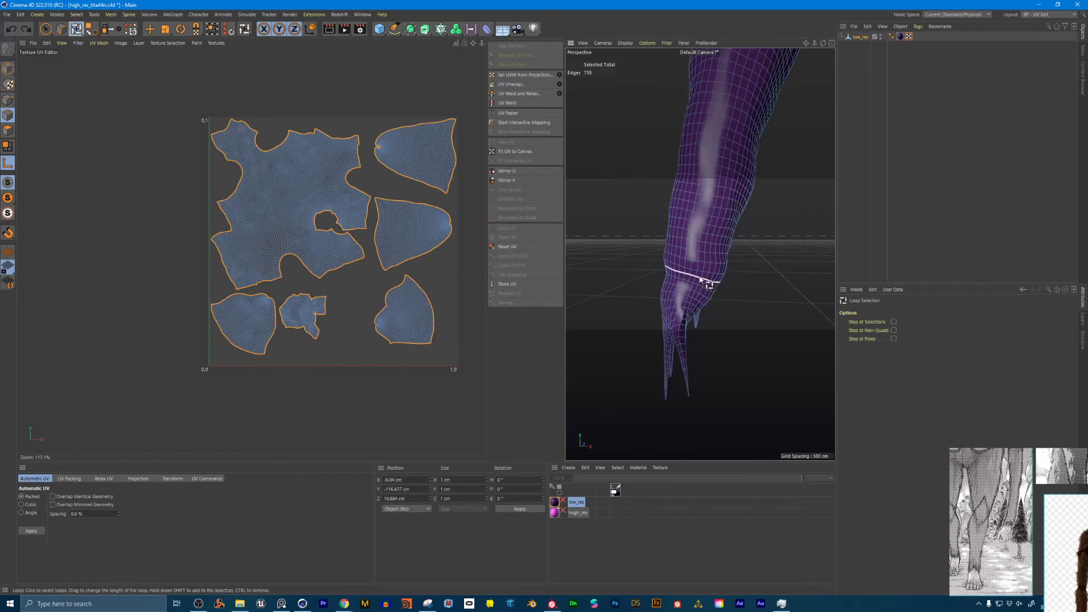
{"action": "scroll", "coordinate": [732, 254], "scroll_direction": "down", "scroll_amount": 6}
{"action": "middle_click_drag", "start_coordinate": [724, 260], "coordinate": [596, 301], "text": "alt"}
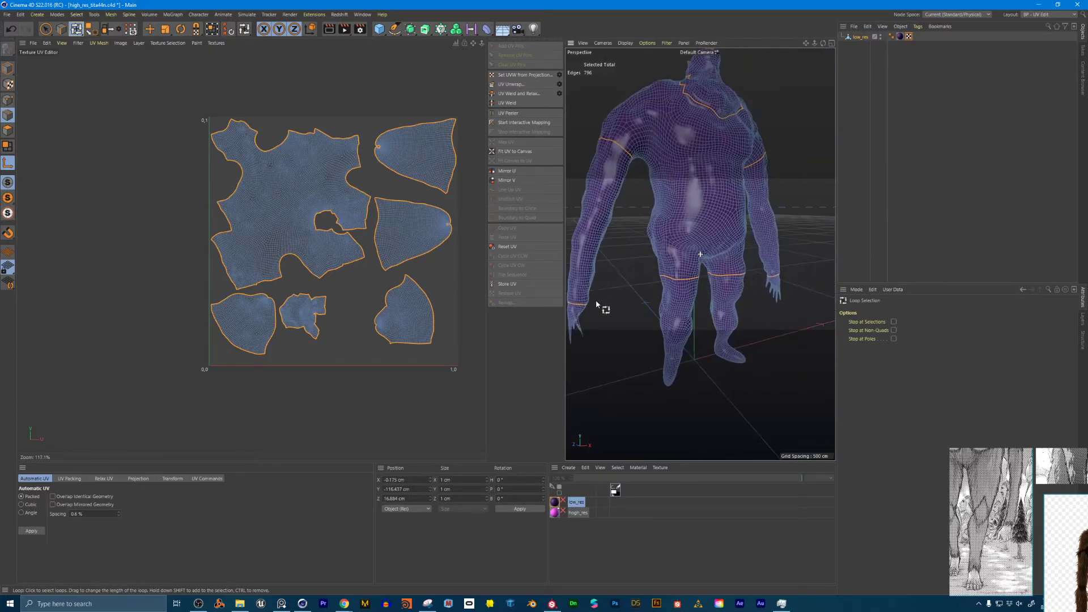
With Path Selection, add seam paths from the left wrist loop down the hand to the fingertips
{"action": "left_click_drag", "start_coordinate": [596, 301], "coordinate": [723, 280], "text": "alt"}
{"action": "middle_click_drag", "start_coordinate": [785, 283], "coordinate": [727, 265], "text": "alt"}
{"action": "scroll", "coordinate": [727, 265], "scroll_direction": "up", "scroll_amount": 6}
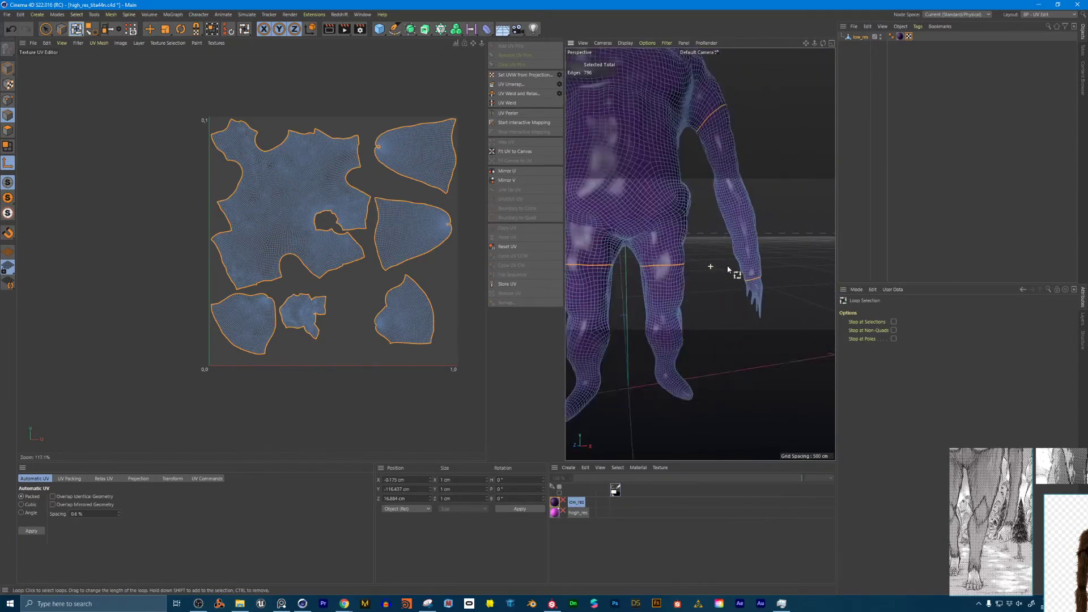
{"action": "left_click_drag", "start_coordinate": [766, 271], "coordinate": [733, 242], "text": "alt"}
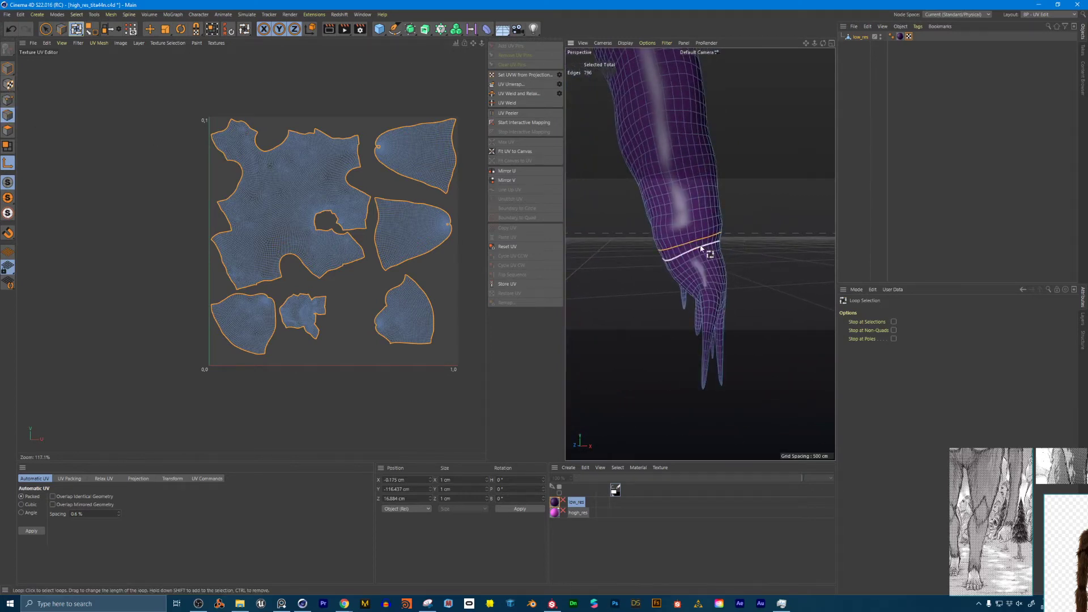
{"action": "left_click", "coordinate": [59, 34]}
{"action": "left_click_drag", "start_coordinate": [696, 248], "coordinate": [705, 393]}
{"action": "left_click_drag", "start_coordinate": [689, 304], "coordinate": [831, 298], "text": "alt"}
{"action": "left_click_drag", "start_coordinate": [707, 278], "coordinate": [715, 328], "text": "alt"}
{"action": "left_click_drag", "start_coordinate": [734, 251], "coordinate": [758, 261], "text": "alt"}
{"action": "key", "text": "ctrl+z"}
{"action": "right_click_drag", "start_coordinate": [706, 255], "coordinate": [733, 248], "text": "alt"}
{"action": "mouse_move", "coordinate": [736, 236]}
{"action": "left_mouse_down", "text": "alt"}
{"action": "mouse_move", "coordinate": [721, 228]}
{"action": "mouse_move", "coordinate": [695, 419]}
{"action": "mouse_move", "coordinate": [747, 376]}
{"action": "left_mouse_up", "text": "alt"}
{"action": "right_click_drag", "start_coordinate": [747, 375], "coordinate": [725, 348], "text": "alt"}
Add seam paths from the right wrist loop down the hand to the fingertips, including one along the thumb
{"action": "scroll", "coordinate": [726, 348], "scroll_direction": "down", "scroll_amount": 5}
{"action": "middle_click_drag", "start_coordinate": [725, 348], "coordinate": [636, 283], "text": "alt"}
{"action": "scroll", "coordinate": [739, 260], "scroll_direction": "down", "scroll_amount": 5}
{"action": "middle_click_drag", "start_coordinate": [725, 266], "coordinate": [571, 233], "text": "alt"}
{"action": "scroll", "coordinate": [655, 244], "scroll_direction": "up", "scroll_amount": 10}
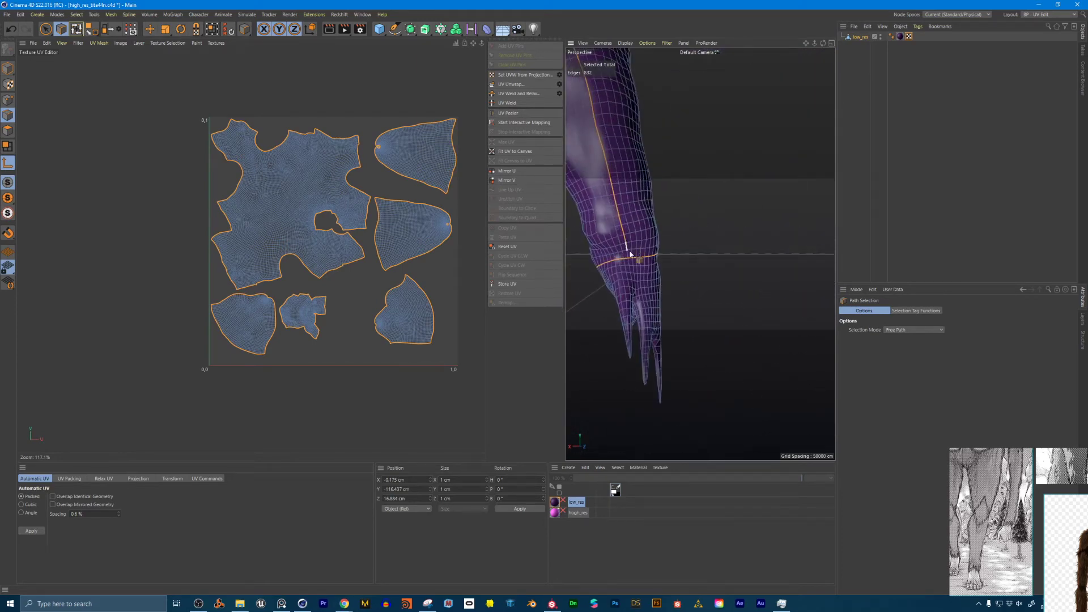
{"action": "left_click_drag", "start_coordinate": [622, 289], "coordinate": [630, 361], "text": "shift"}
{"action": "left_click_drag", "start_coordinate": [651, 268], "coordinate": [616, 284], "text": "alt"}
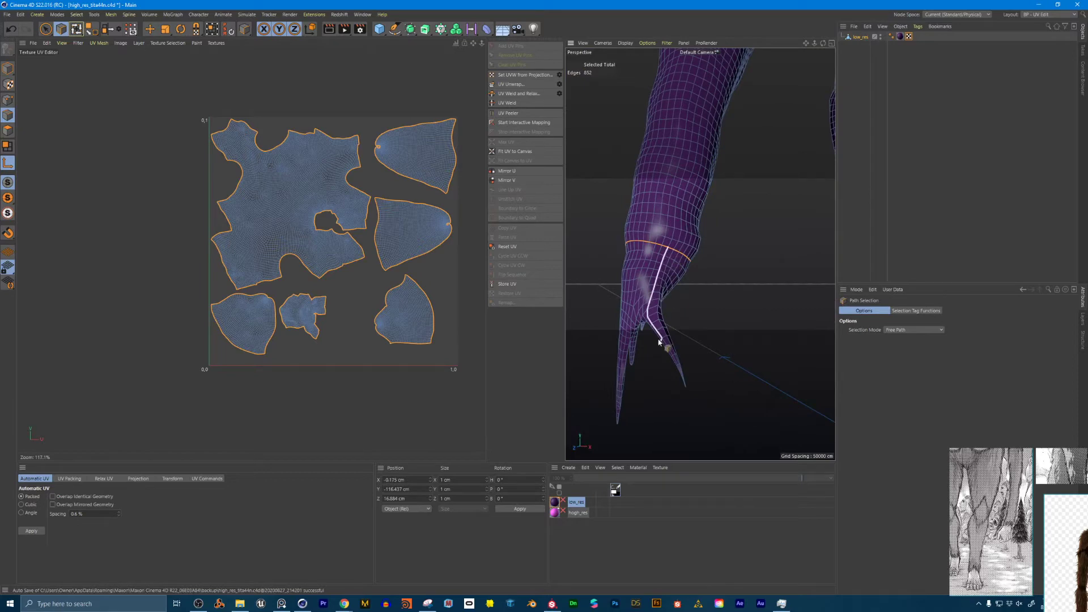
{"action": "left_click_drag", "start_coordinate": [683, 388], "coordinate": [685, 390], "text": "shift"}
UV unwrap the mesh again with the new wrist and hand seams and examine the separate arm and hand islands
{"action": "scroll", "coordinate": [669, 306], "scroll_direction": "down", "scroll_amount": 4}
{"action": "left_click_drag", "start_coordinate": [646, 279], "coordinate": [700, 275], "text": "alt"}
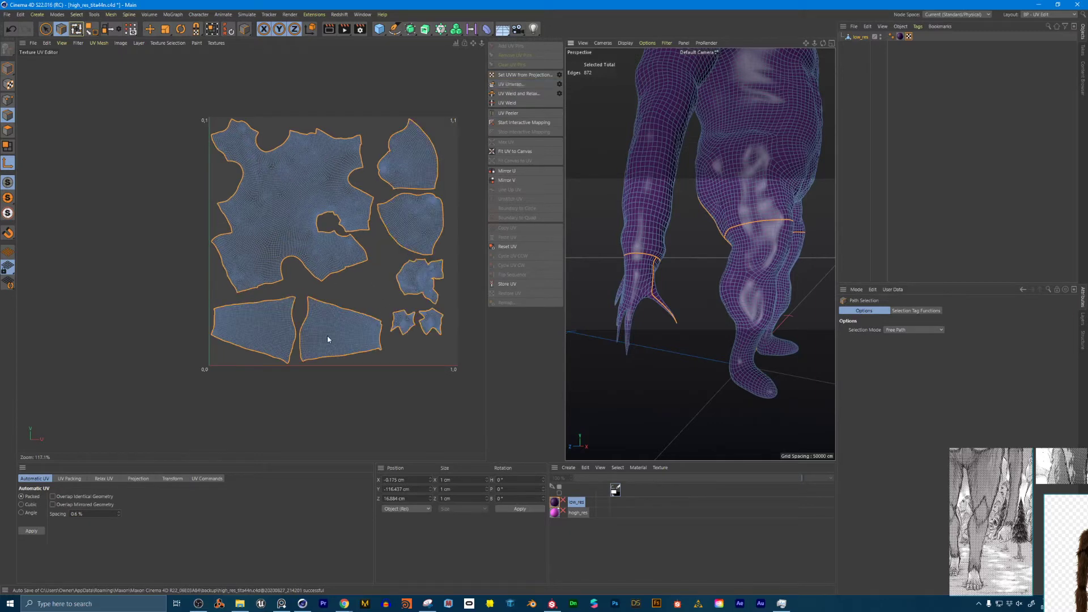
{"action": "scroll", "coordinate": [409, 315], "scroll_direction": "up", "scroll_amount": 10}
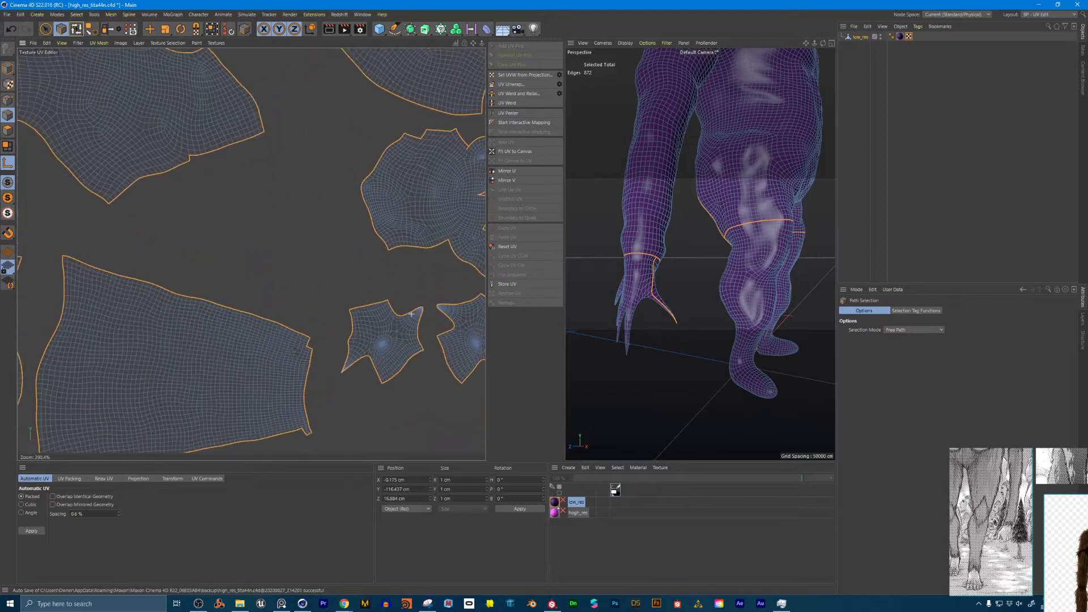
{"action": "scroll", "coordinate": [409, 318], "scroll_direction": "down", "scroll_amount": 12}
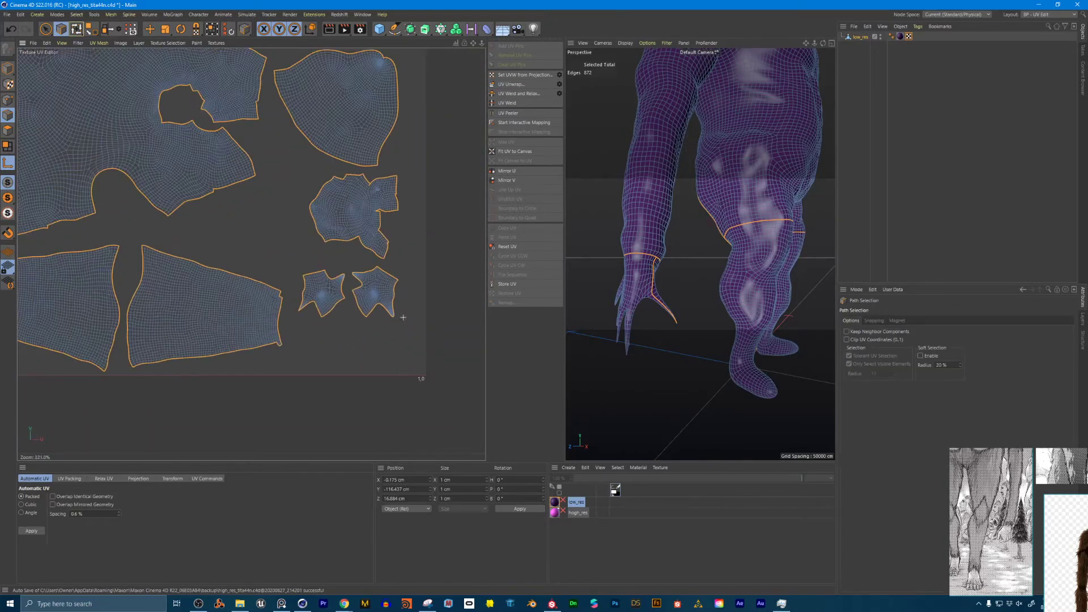
{"action": "scroll", "coordinate": [385, 271], "scroll_direction": "up", "scroll_amount": 3}
{"action": "scroll", "coordinate": [386, 271], "scroll_direction": "down", "scroll_amount": 3}
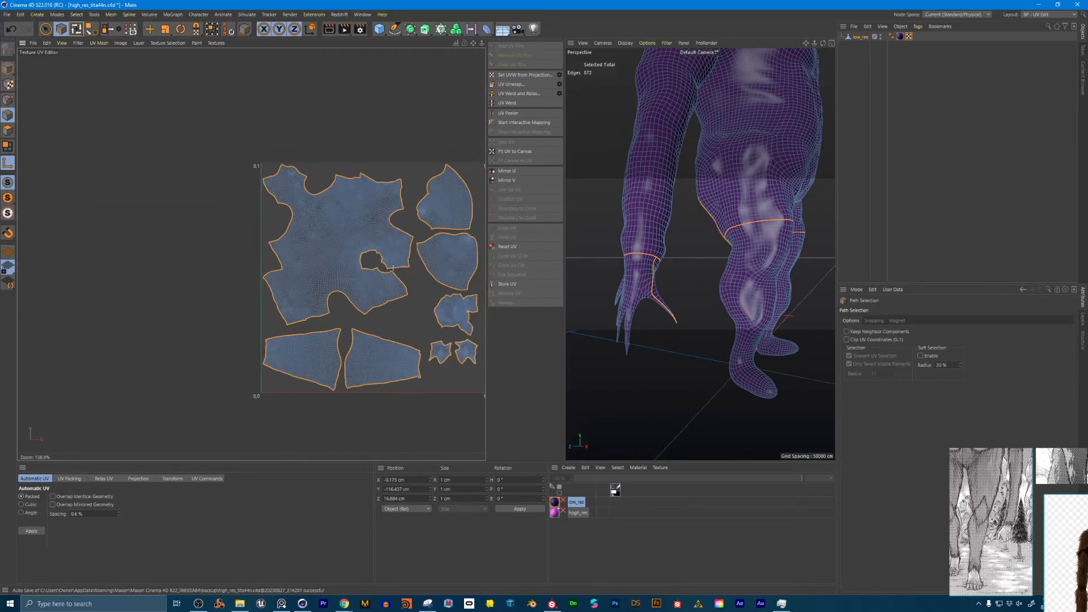
{"action": "scroll", "coordinate": [768, 194], "scroll_direction": "down", "scroll_amount": 8}
Deselect the low-res mesh, frame the whole titan from the front and save the project
{"action": "left_click", "coordinate": [898, 86]}
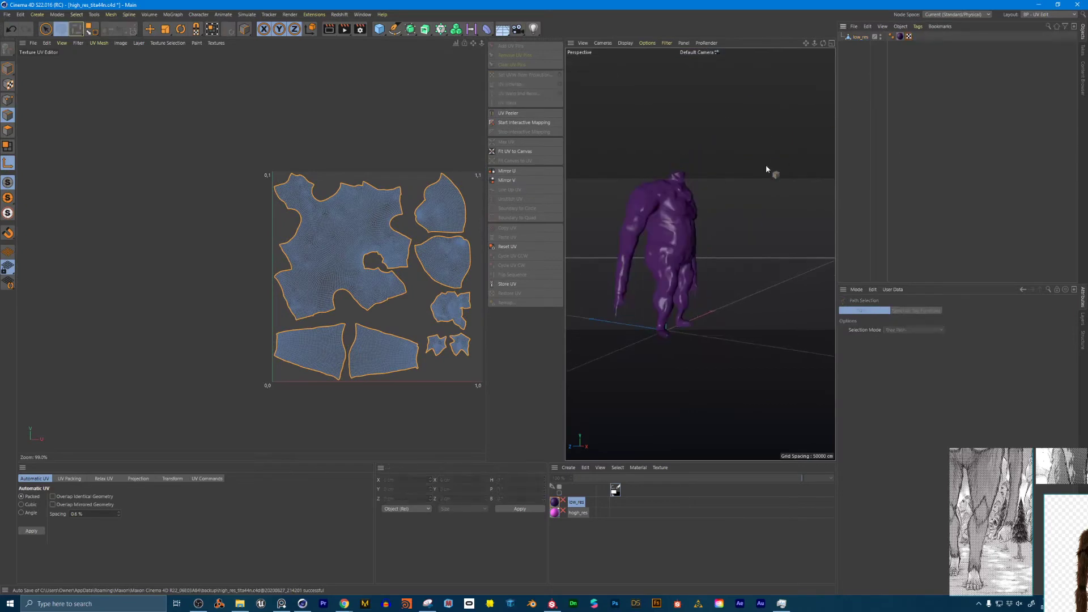
{"action": "left_click_drag", "start_coordinate": [767, 168], "coordinate": [703, 199], "text": "alt"}
{"action": "scroll", "coordinate": [708, 228], "scroll_direction": "up", "scroll_amount": 5}
{"action": "scroll", "coordinate": [677, 232], "scroll_direction": "down", "scroll_amount": 5}
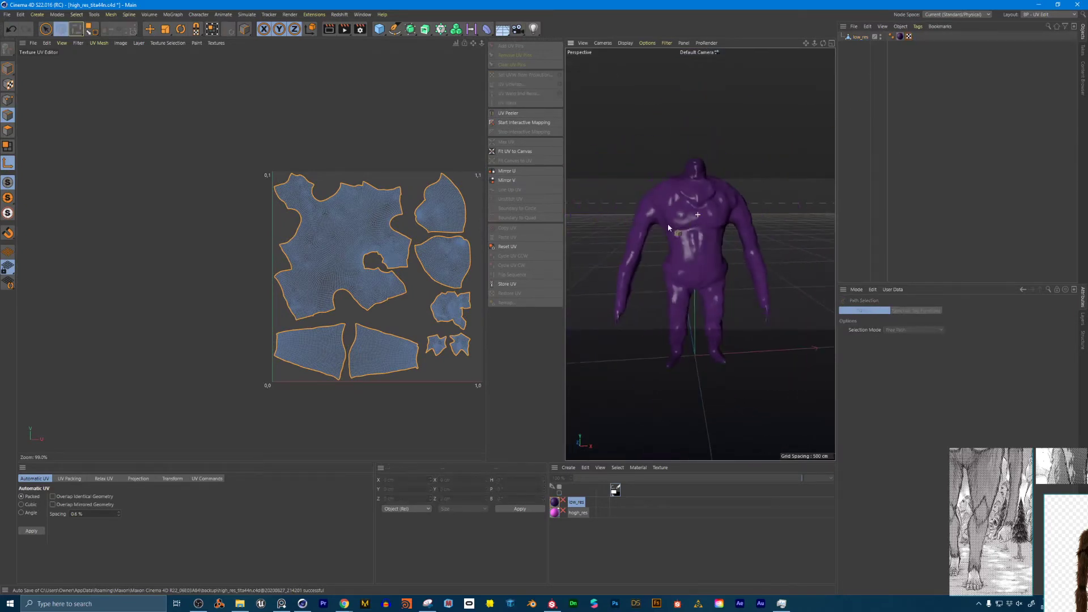
{"action": "mouse_move", "coordinate": [648, 230]}
{"action": "left_mouse_down", "text": "alt"}
{"action": "mouse_move", "coordinate": [702, 237]}
{"action": "mouse_move", "coordinate": [654, 230]}
{"action": "left_mouse_up", "text": "alt"}
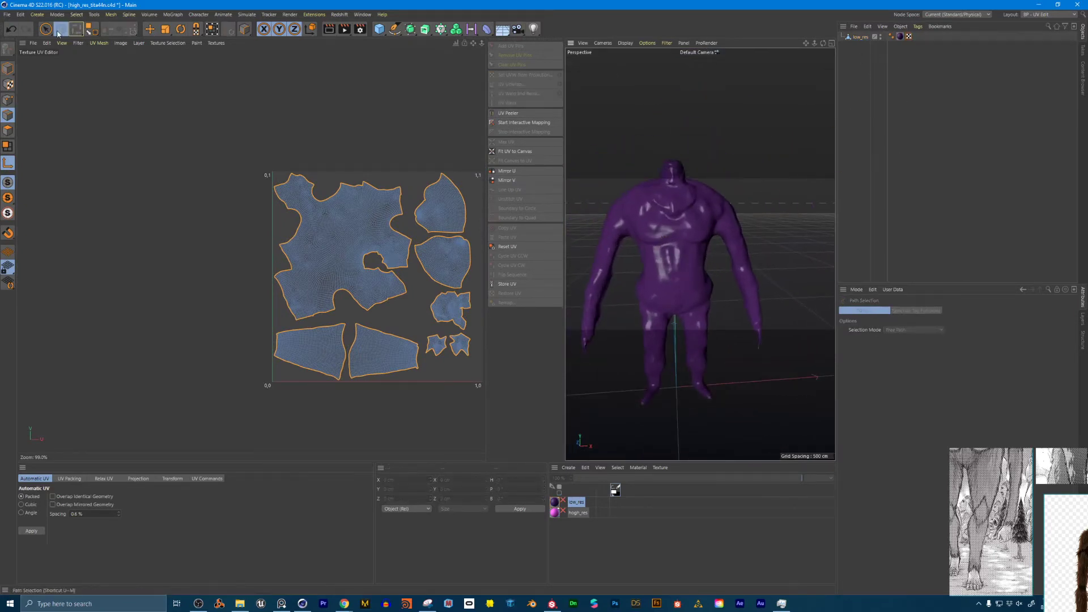
{"action": "left_click", "coordinate": [6, 14]}
{"action": "left_click", "coordinate": [36, 93]}
Export the low-res titan as a Wavefront OBJ at a scale of 100 centimeters, named low_res_titan_v3.obj
{"action": "left_click", "coordinate": [7, 14]}
{"action": "mouse_move", "coordinate": [34, 184]}
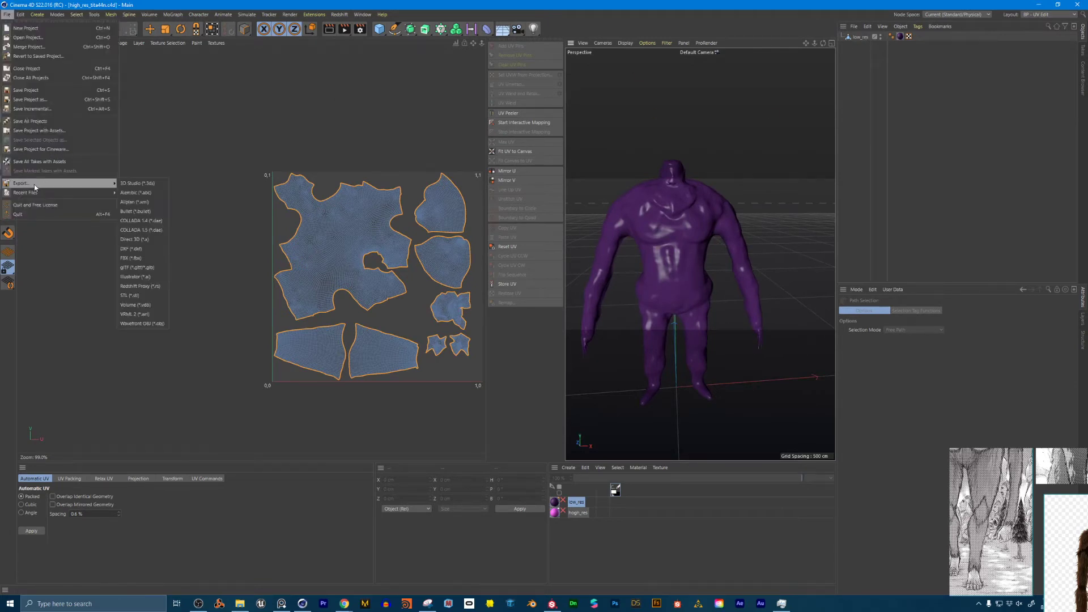
{"action": "left_click", "coordinate": [152, 323]}
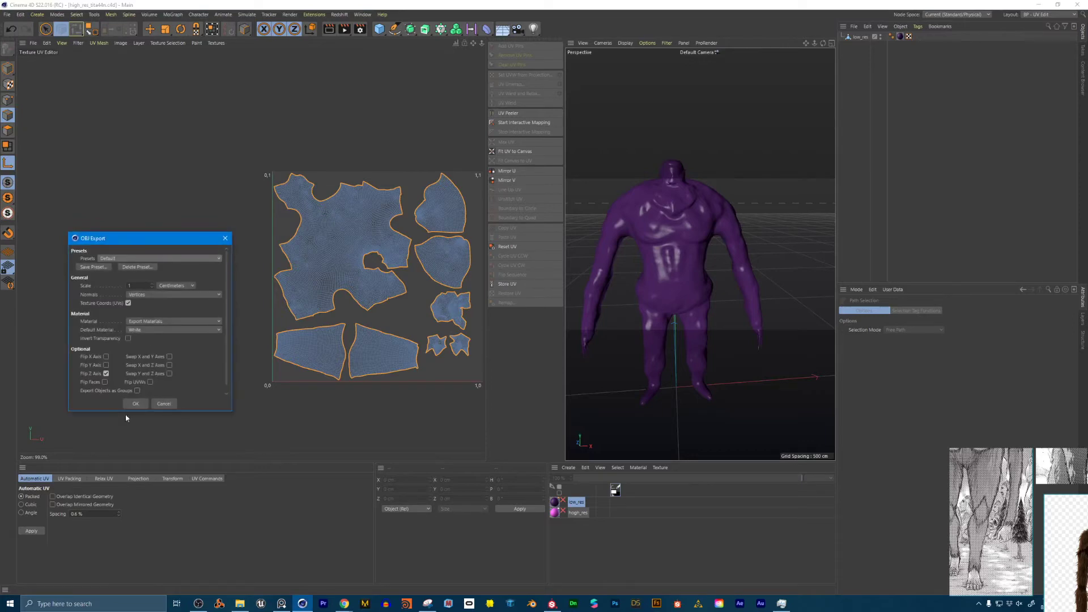
{"action": "left_click", "coordinate": [130, 285]}
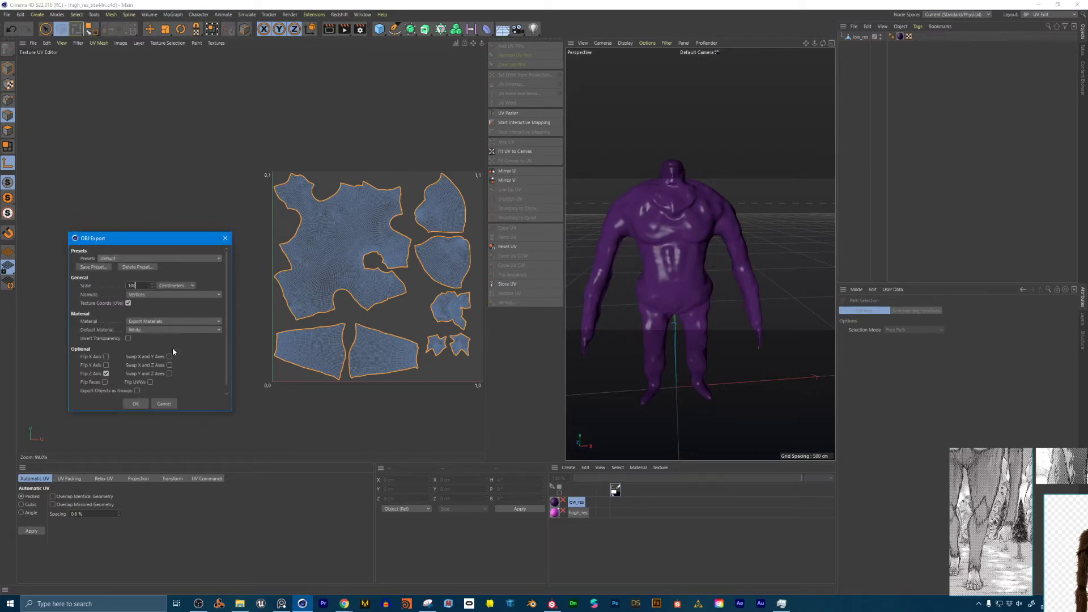
{"action": "left_click", "coordinate": [135, 404]}
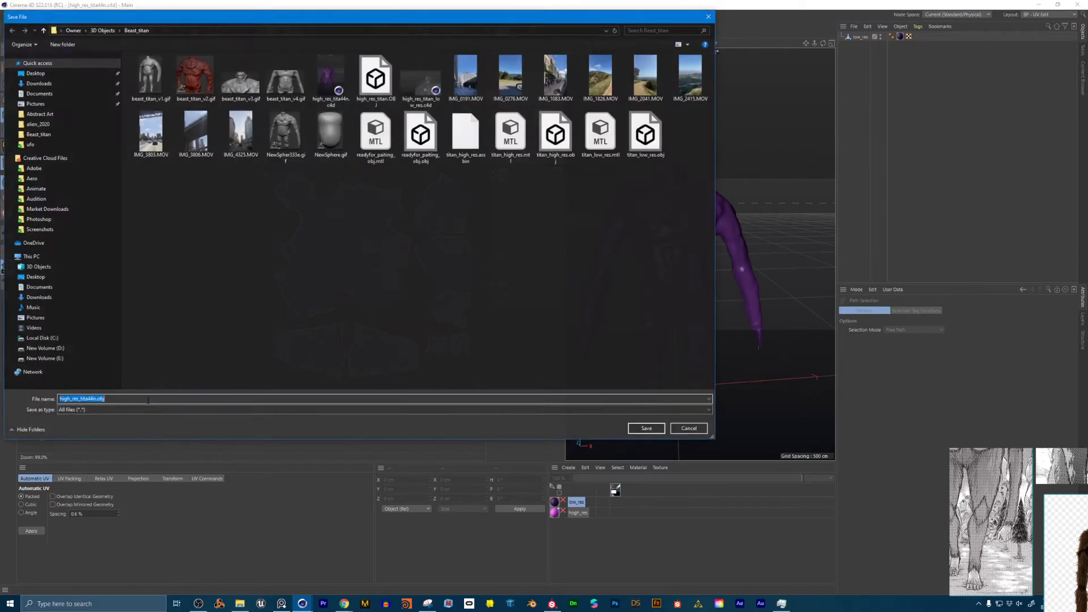
{"action": "left_click", "coordinate": [65, 398]}
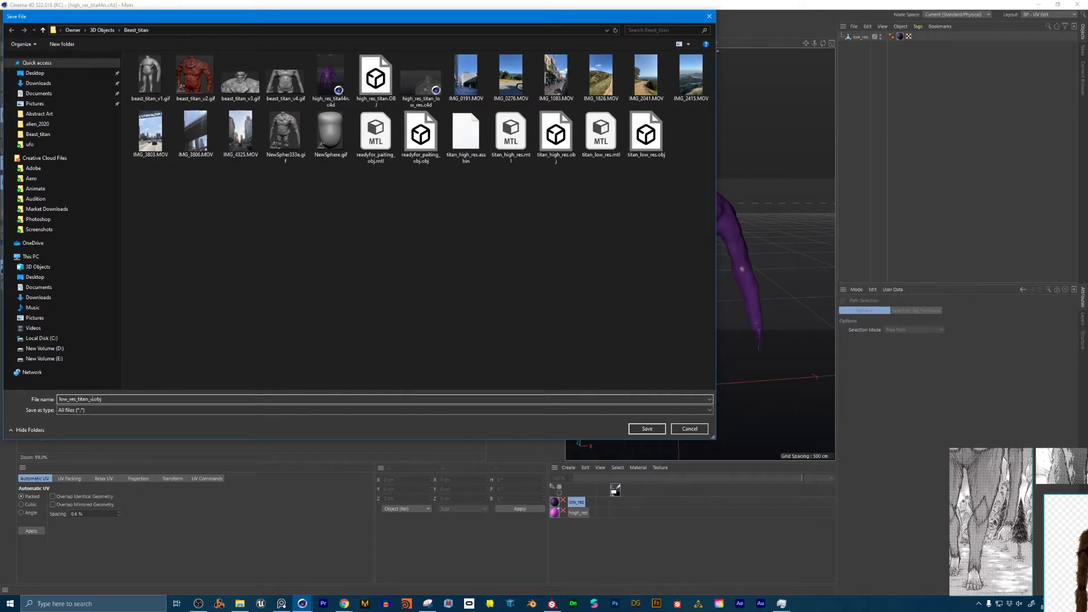
{"action": "left_click", "coordinate": [650, 429]}
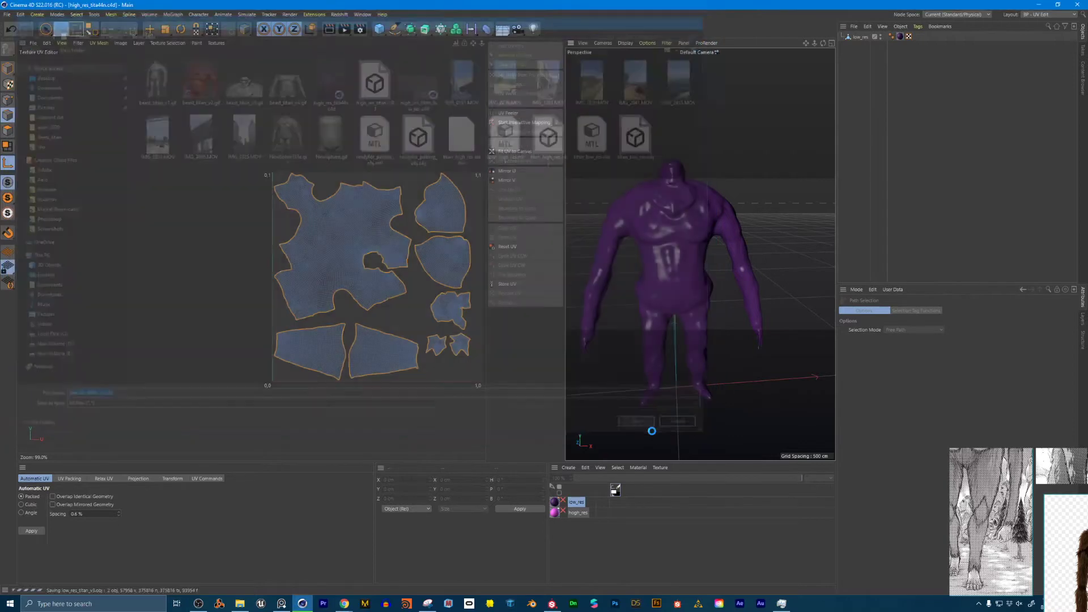
Switch to Substance Painter and start a new project with the document resolution set to 2048
{"action": "left_click", "coordinate": [552, 604]}
{"action": "right_click_drag", "start_coordinate": [313, 182], "coordinate": [301, 170], "text": "alt"}
{"action": "middle_click_drag", "start_coordinate": [302, 170], "coordinate": [379, 198], "text": "alt"}
{"action": "left_click_drag", "start_coordinate": [378, 199], "coordinate": [317, 170], "text": "alt"}
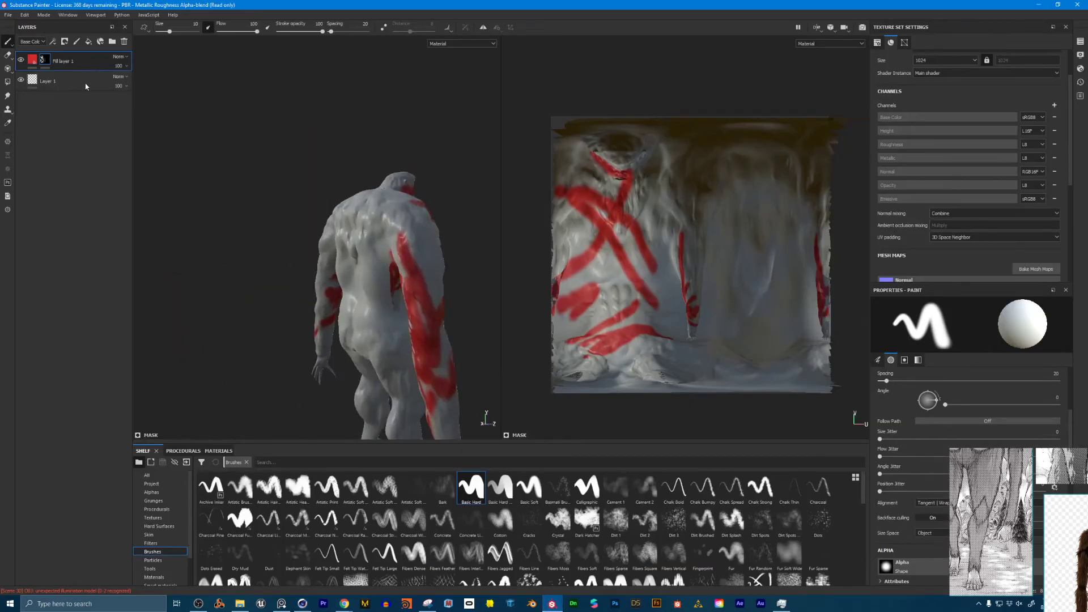
{"action": "left_click", "coordinate": [8, 15]}
{"action": "left_click", "coordinate": [23, 24]}
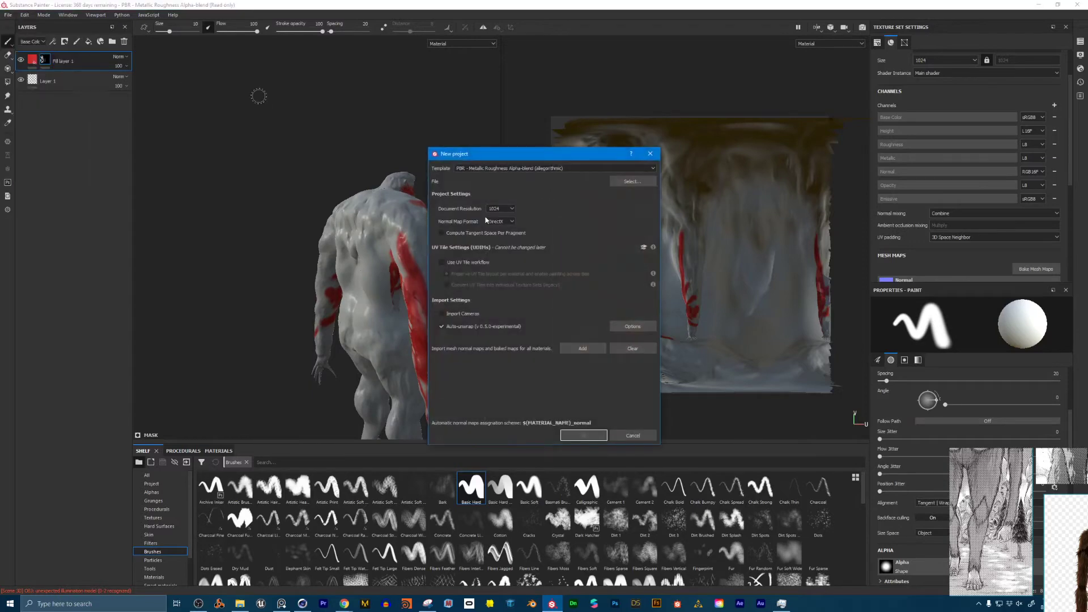
{"action": "left_click", "coordinate": [511, 211]}
{"action": "left_click", "coordinate": [504, 237]}
Load low_res_titan_v3.obj as the project mesh, disable auto-unwrap and create the project
{"action": "left_click", "coordinate": [629, 181]}
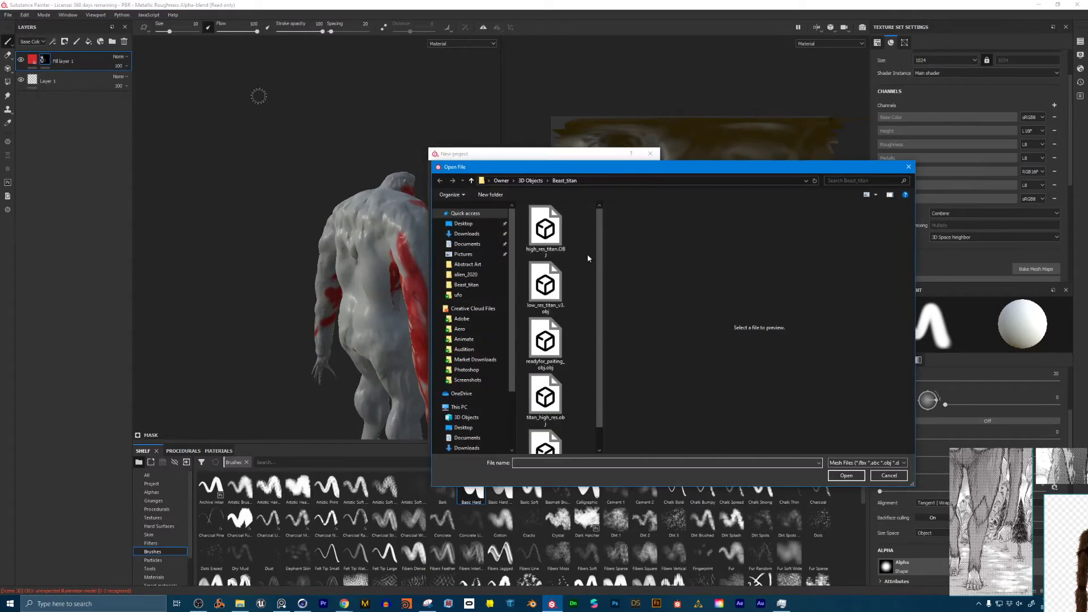
{"action": "left_click_drag", "start_coordinate": [599, 262], "coordinate": [601, 334]}
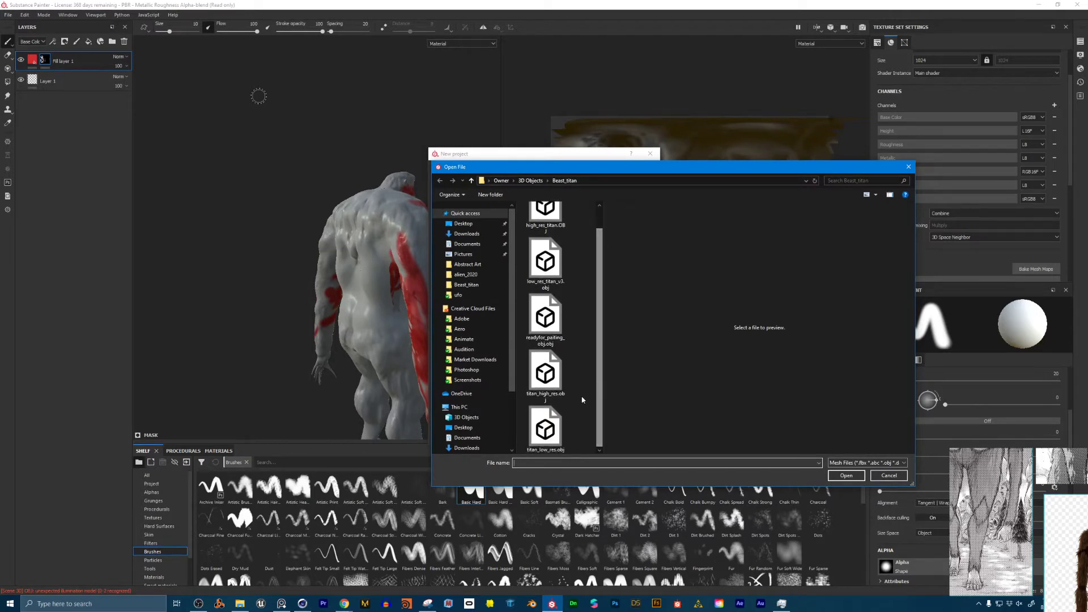
{"action": "left_click", "coordinate": [557, 258]}
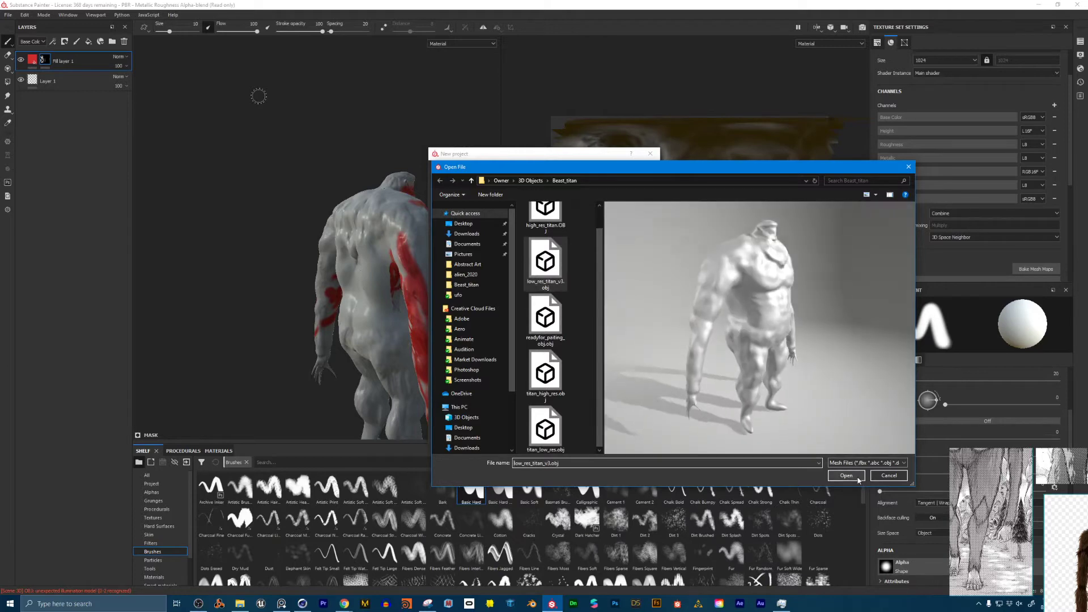
{"action": "left_click", "coordinate": [853, 478]}
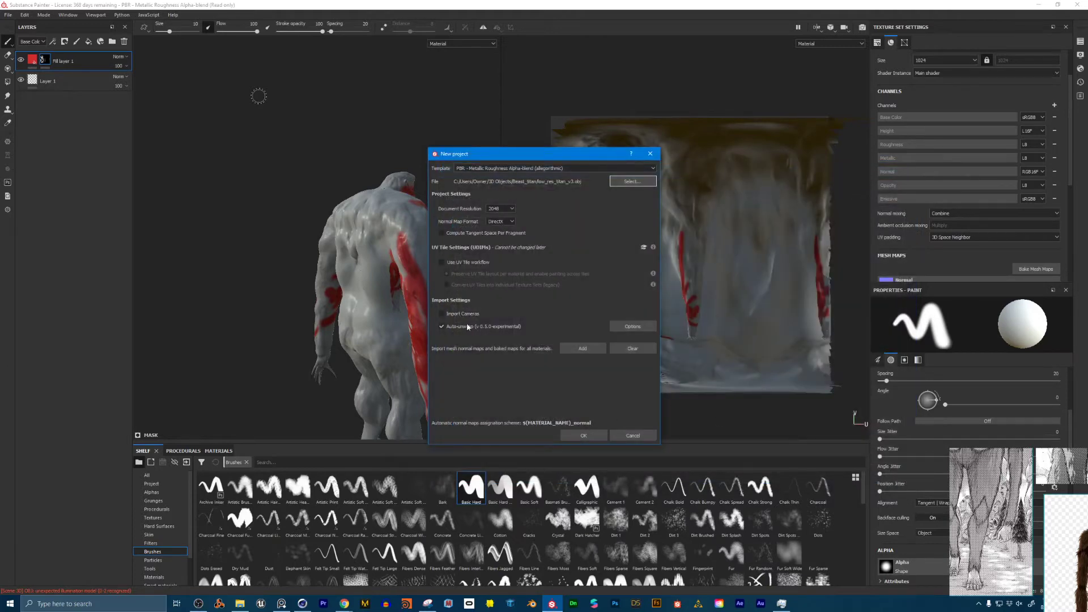
{"action": "left_click", "coordinate": [448, 327]}
{"action": "left_click", "coordinate": [584, 435]}
{"action": "left_click", "coordinate": [519, 314]}
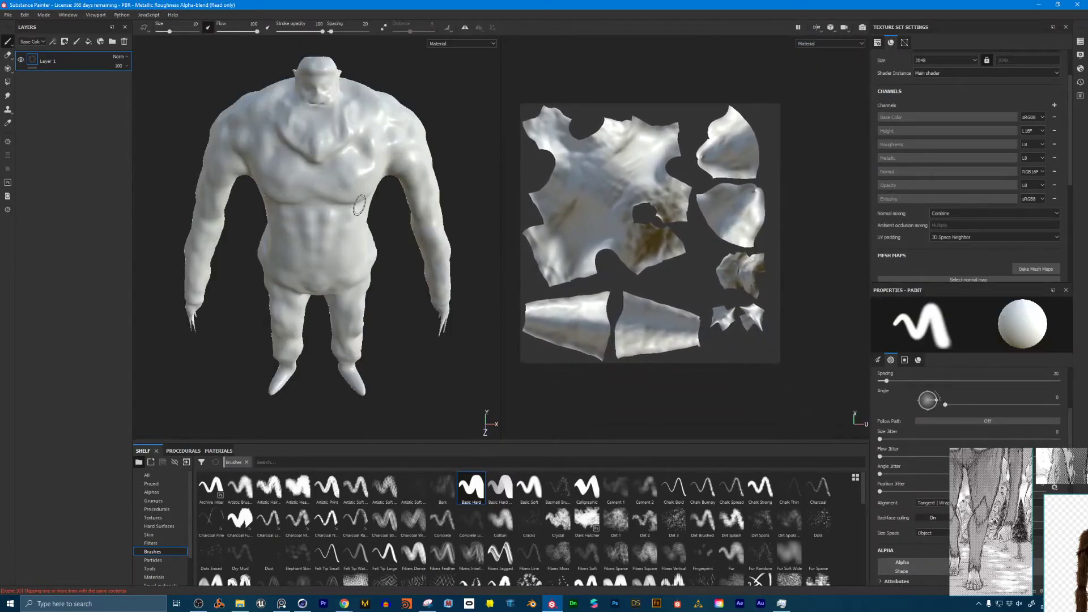
Examine the imported low-res titan's head, chest and arms up close in the 3D view
{"action": "scroll", "coordinate": [360, 205], "scroll_direction": "up", "scroll_amount": 10}
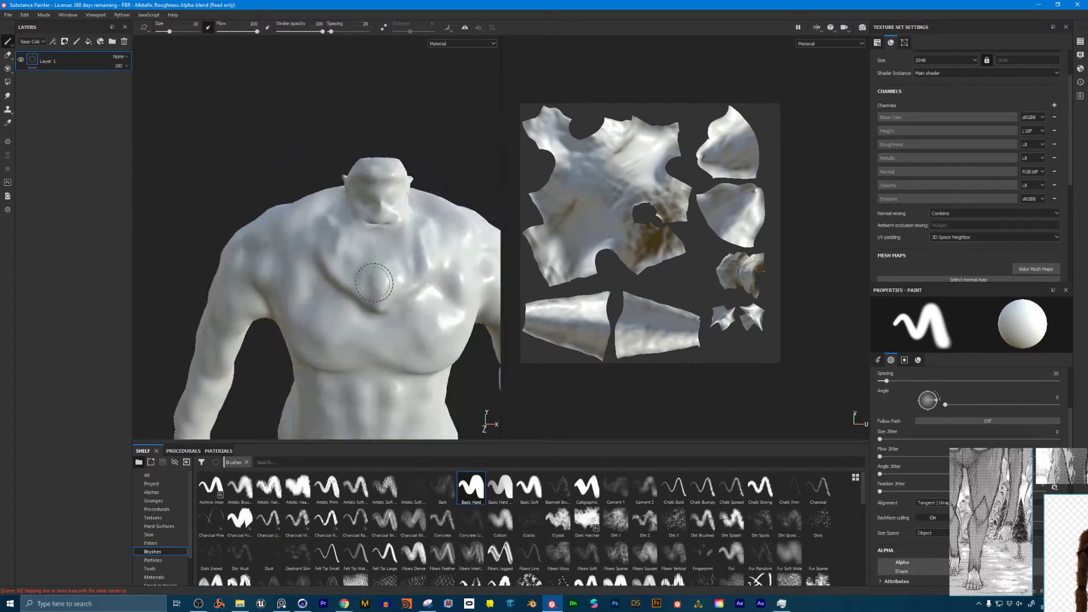
{"action": "left_click_drag", "start_coordinate": [374, 283], "coordinate": [364, 272], "text": "alt"}
{"action": "scroll", "coordinate": [418, 250], "scroll_direction": "up", "scroll_amount": 2}
{"action": "left_click_drag", "start_coordinate": [417, 250], "coordinate": [372, 250], "text": "alt"}
{"action": "middle_click_drag", "start_coordinate": [372, 250], "coordinate": [345, 201], "text": "alt"}
{"action": "scroll", "coordinate": [374, 199], "scroll_direction": "down", "scroll_amount": 3}
{"action": "left_click_drag", "start_coordinate": [345, 202], "coordinate": [353, 203], "text": "alt"}
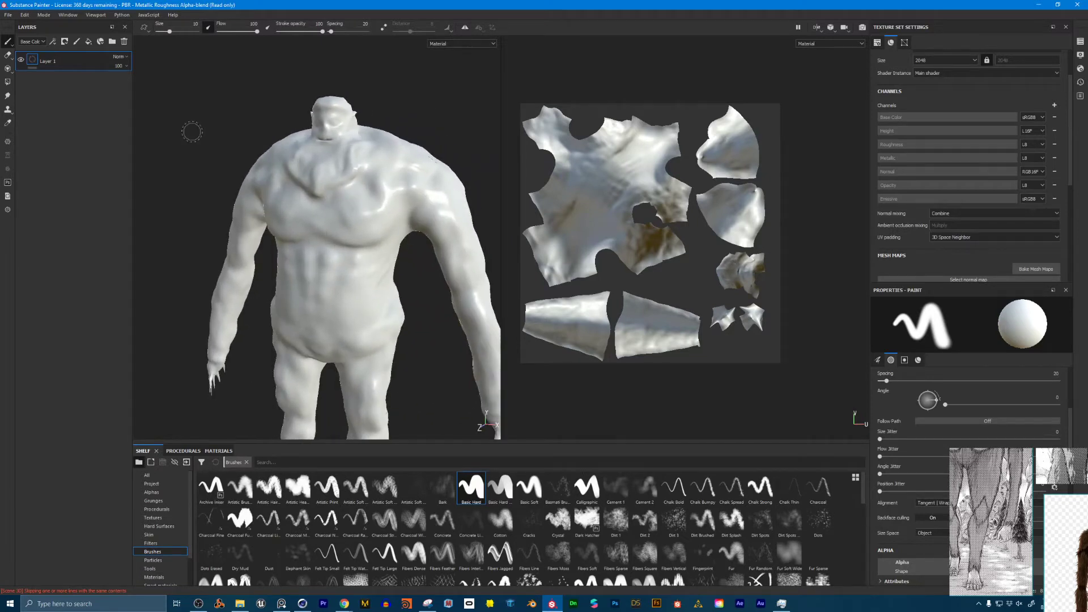
Open the mesh map baking settings and add titan_high_res.obj as the high definition mesh
{"action": "left_click", "coordinate": [66, 15]}
{"action": "left_click", "coordinate": [41, 15]}
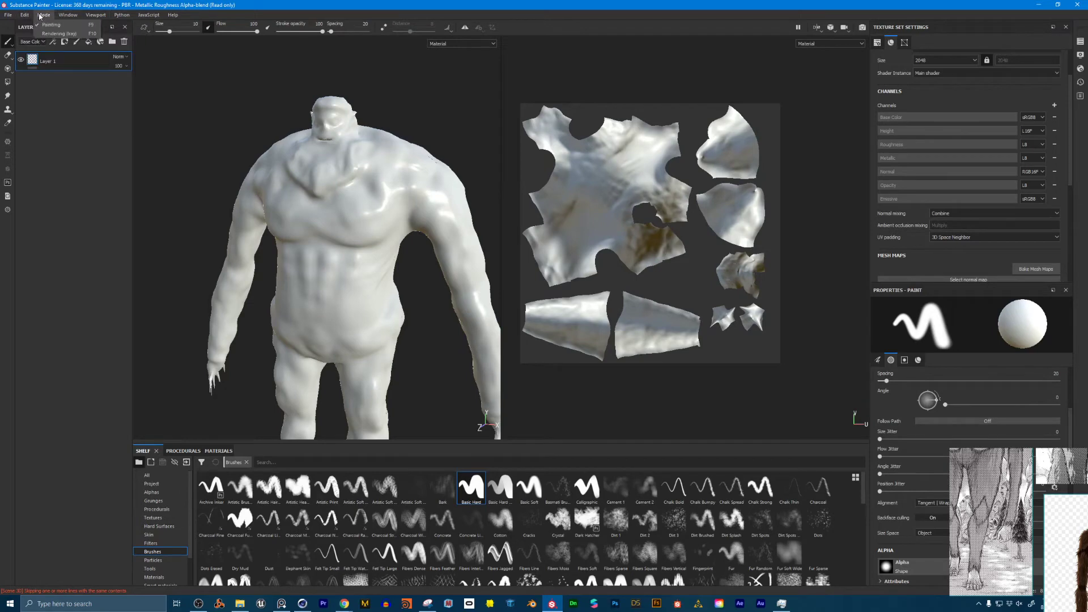
{"action": "mouse_move", "coordinate": [24, 15]}
{"action": "left_click", "coordinate": [43, 52]}
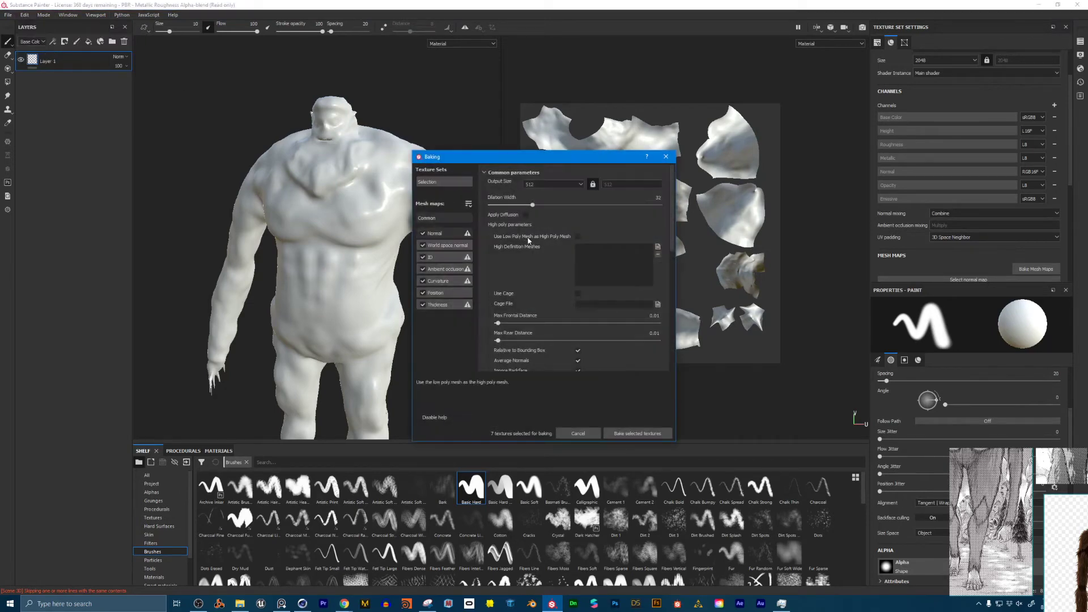
{"action": "left_click", "coordinate": [657, 246]}
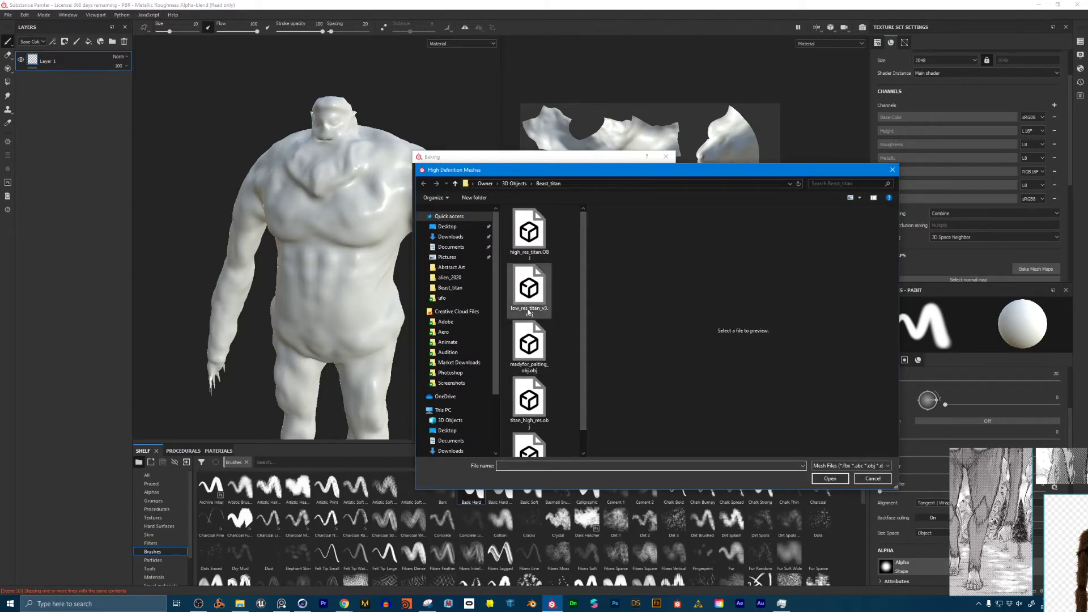
{"action": "left_click", "coordinate": [529, 403]}
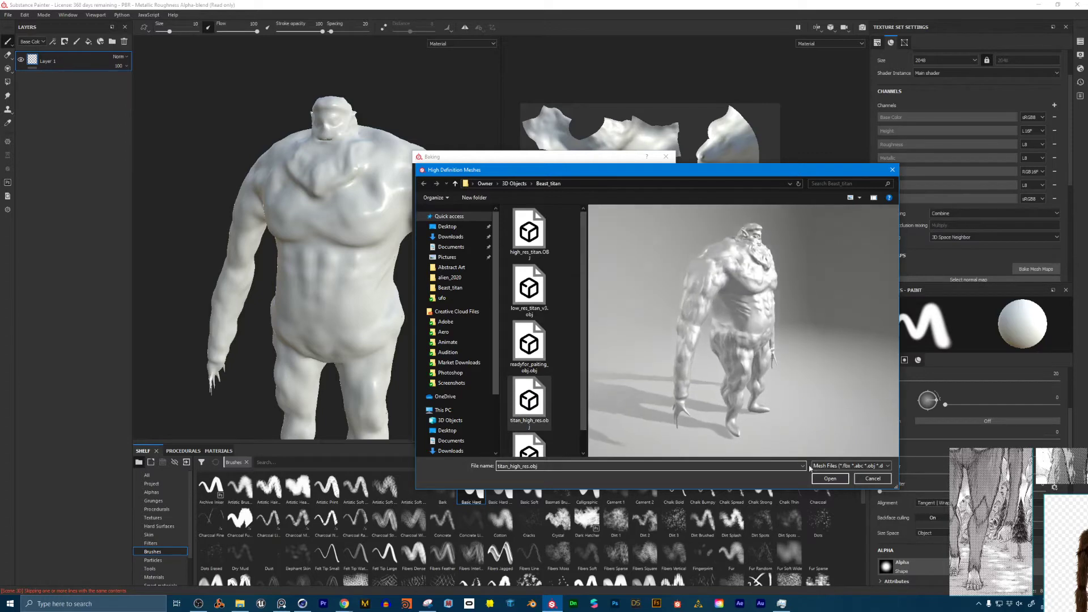
{"action": "left_click", "coordinate": [830, 478]}
Set the bake output size to 2048, bake all the mesh maps and inspect the detail on the titan
{"action": "left_click", "coordinate": [561, 185]}
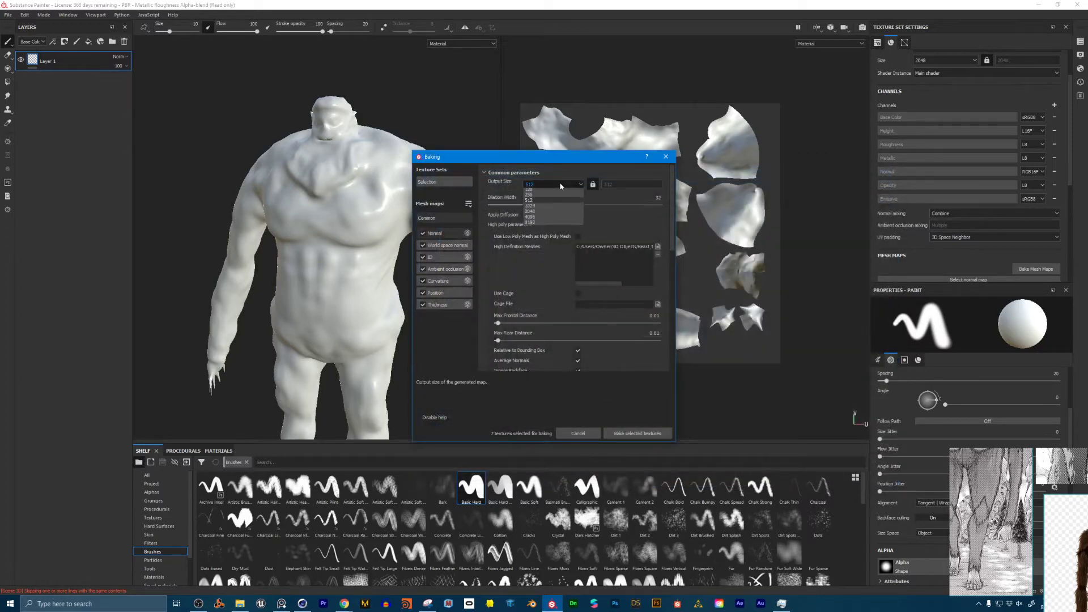
{"action": "left_click", "coordinate": [538, 211]}
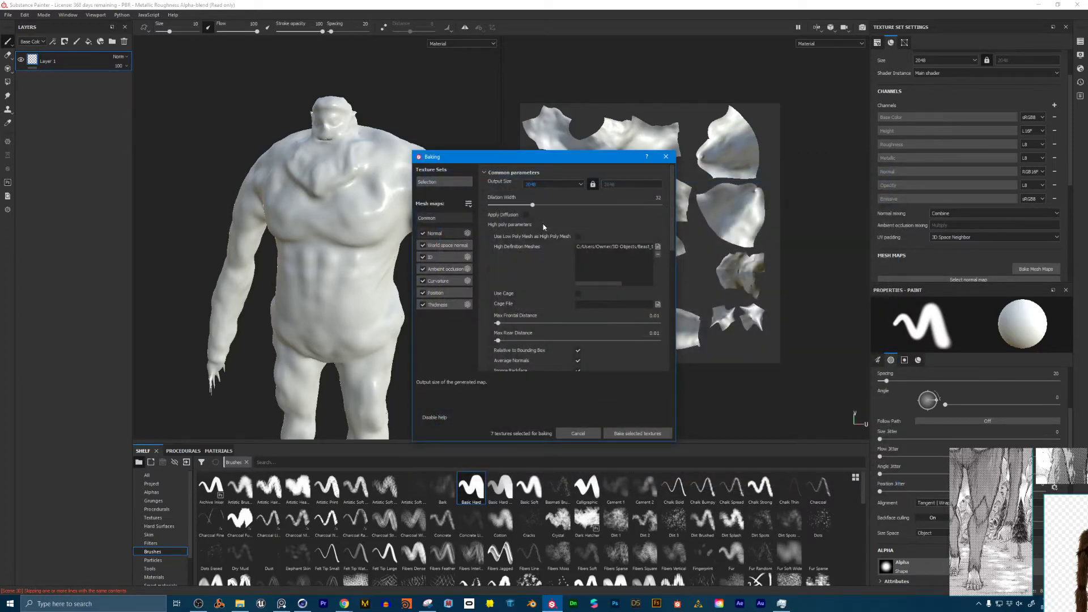
{"action": "left_click", "coordinate": [624, 434]}
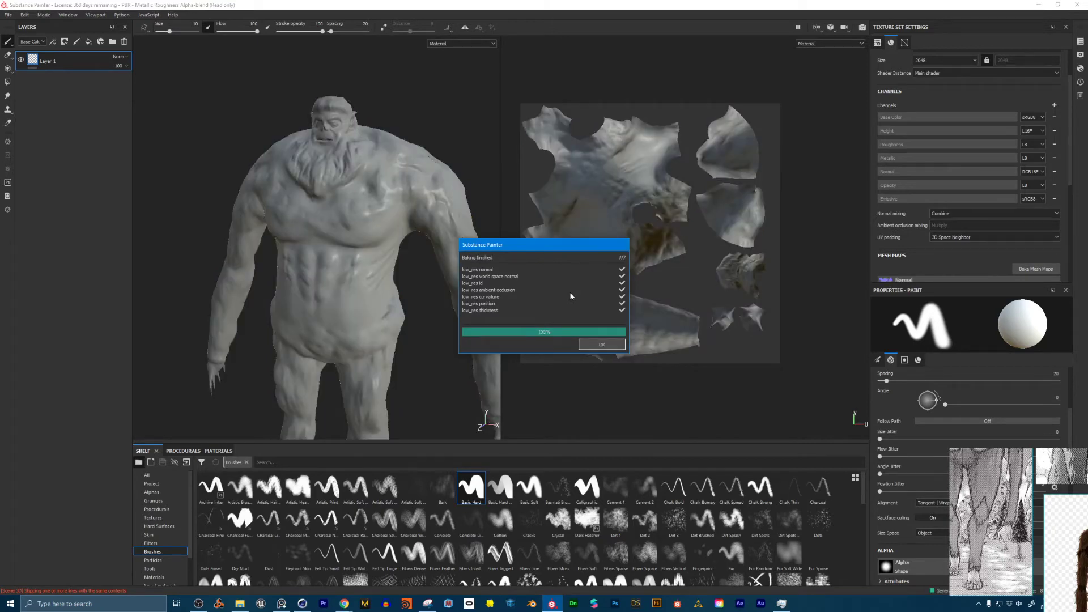
{"action": "left_click", "coordinate": [601, 345]}
{"action": "left_click_drag", "start_coordinate": [417, 228], "coordinate": [455, 212], "text": "alt"}
{"action": "left_click_drag", "start_coordinate": [385, 255], "coordinate": [323, 164], "text": "alt"}
Save the Substance Painter project as read_toPaint in the Beast_titan folder
{"action": "left_click", "coordinate": [8, 15]}
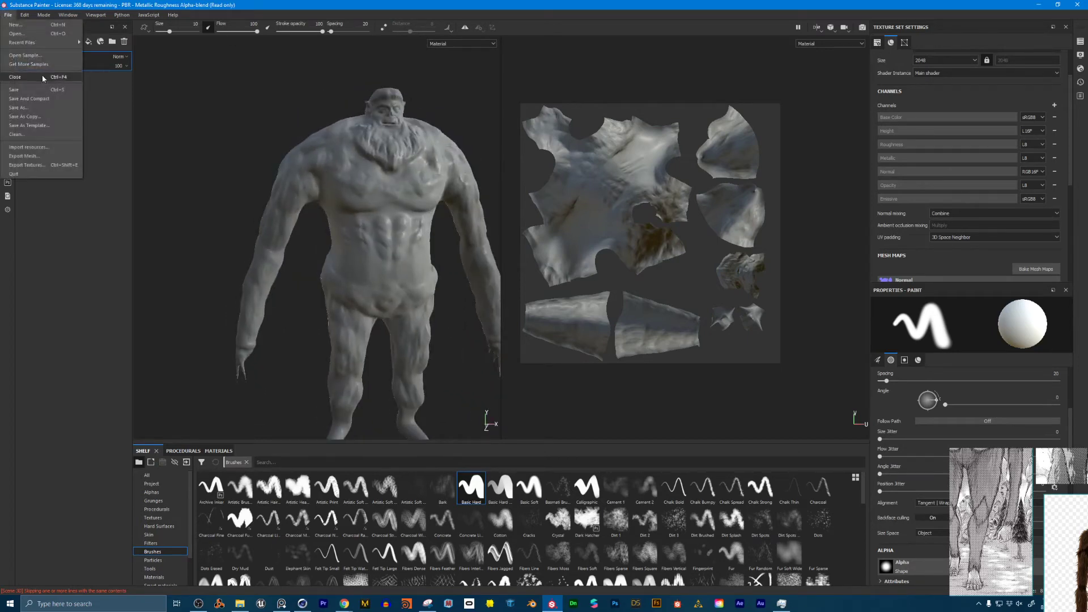
{"action": "left_click", "coordinate": [29, 90]}
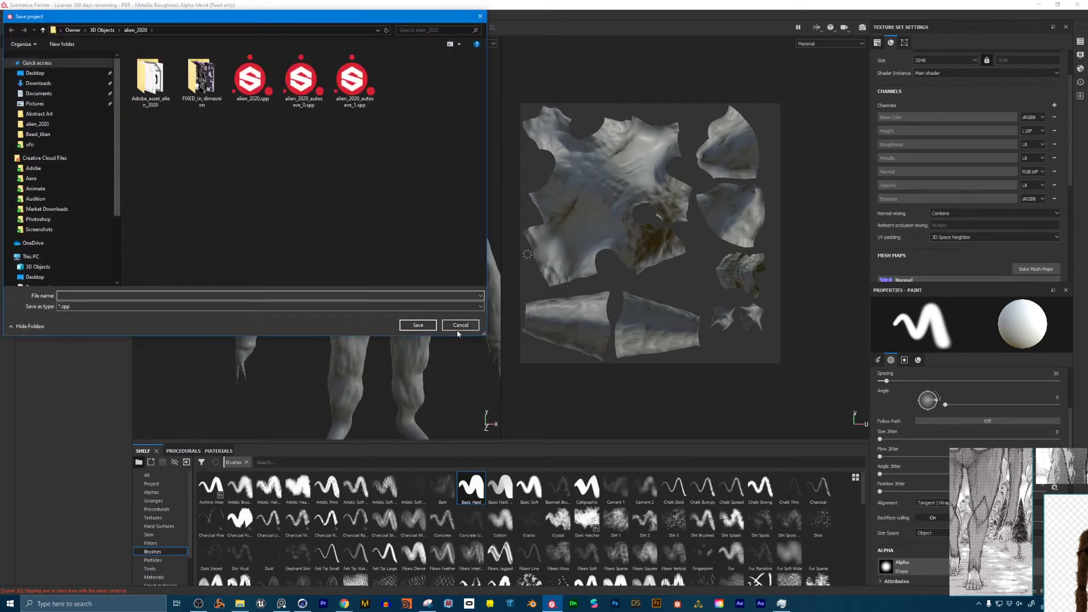
{"action": "left_click", "coordinate": [102, 29]}
{"action": "double_click", "coordinate": [158, 72]}
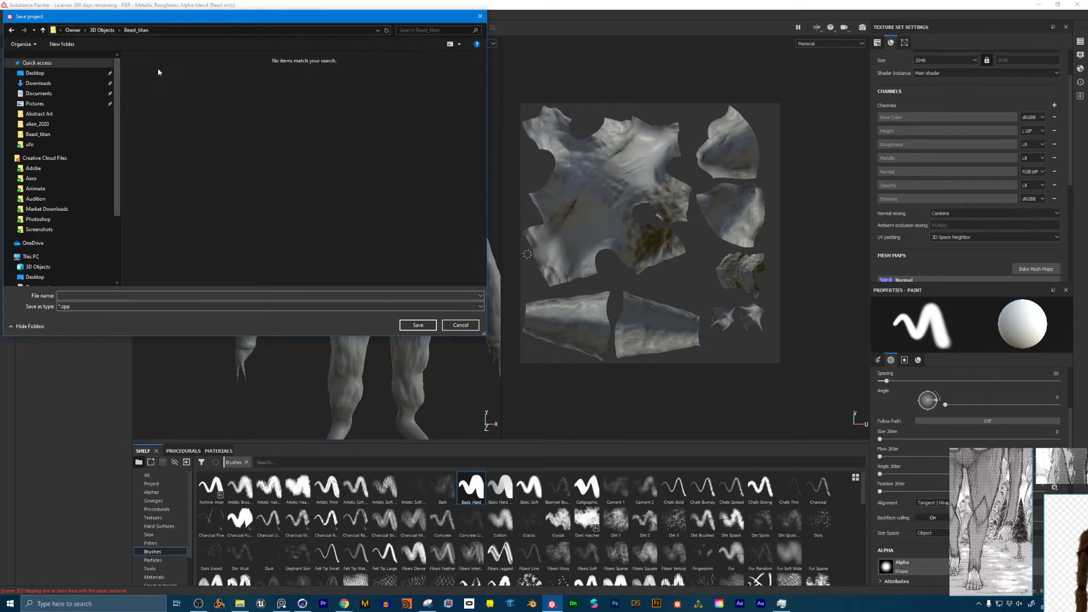
{"action": "left_click", "coordinate": [95, 295]}
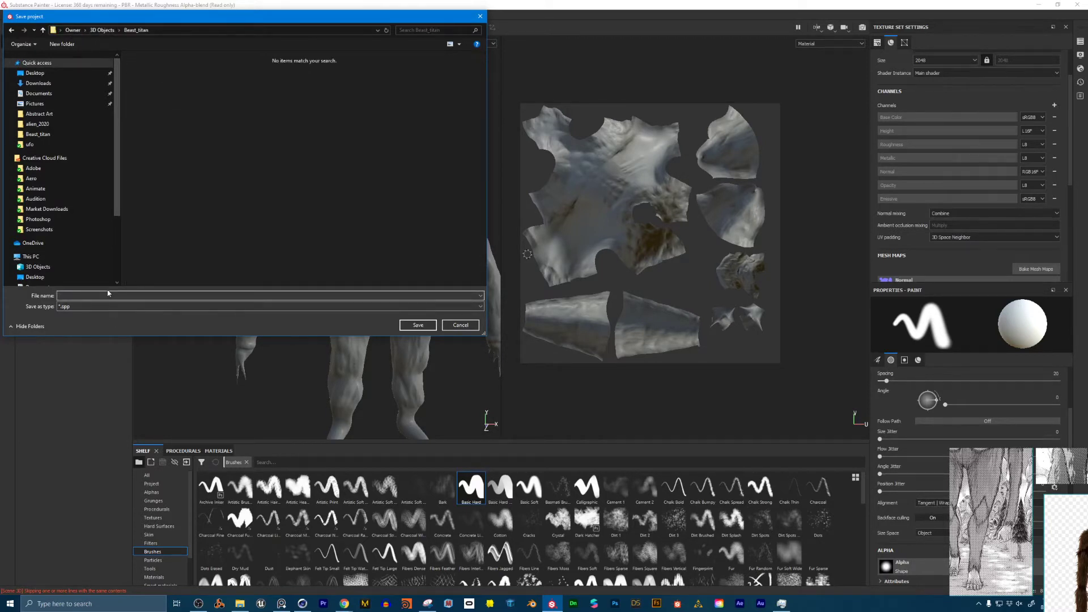
{"action": "type", "text": "read"}
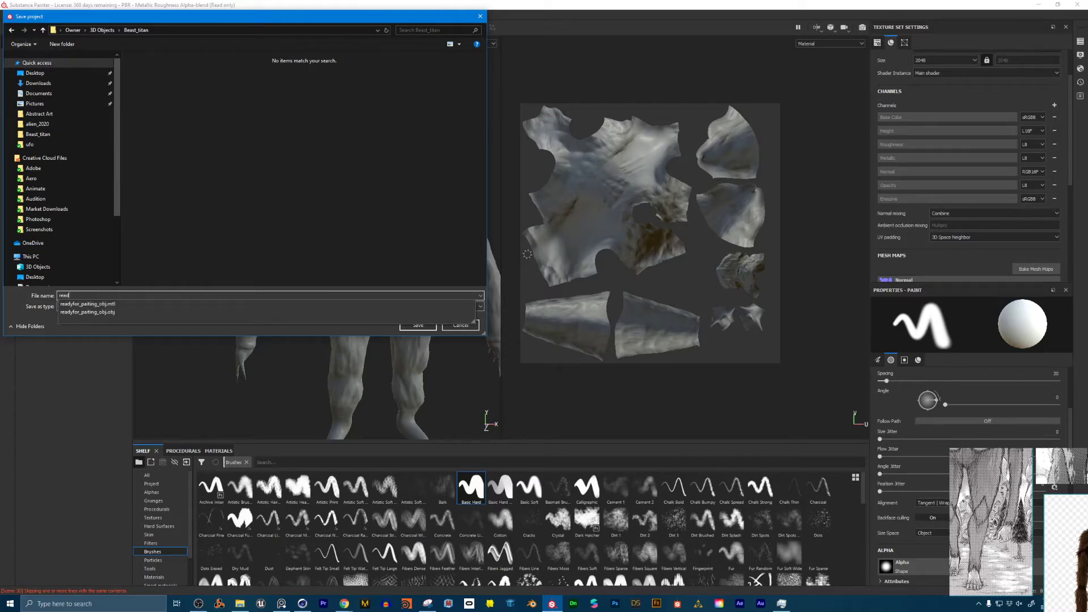
{"action": "type", "text": "_toPaint"}
{"action": "key", "text": "Return"}
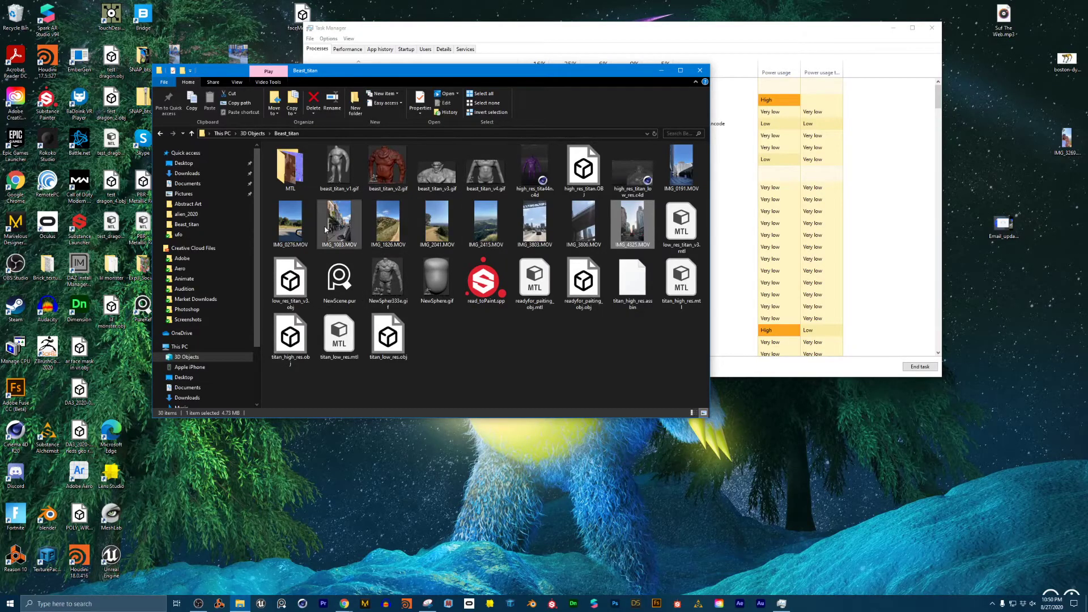
Open the MTL folder in File Explorer and review the titan's texture maps from Color through Roughness
{"action": "double_click", "coordinate": [290, 169]}
{"action": "double_click", "coordinate": [290, 169]}
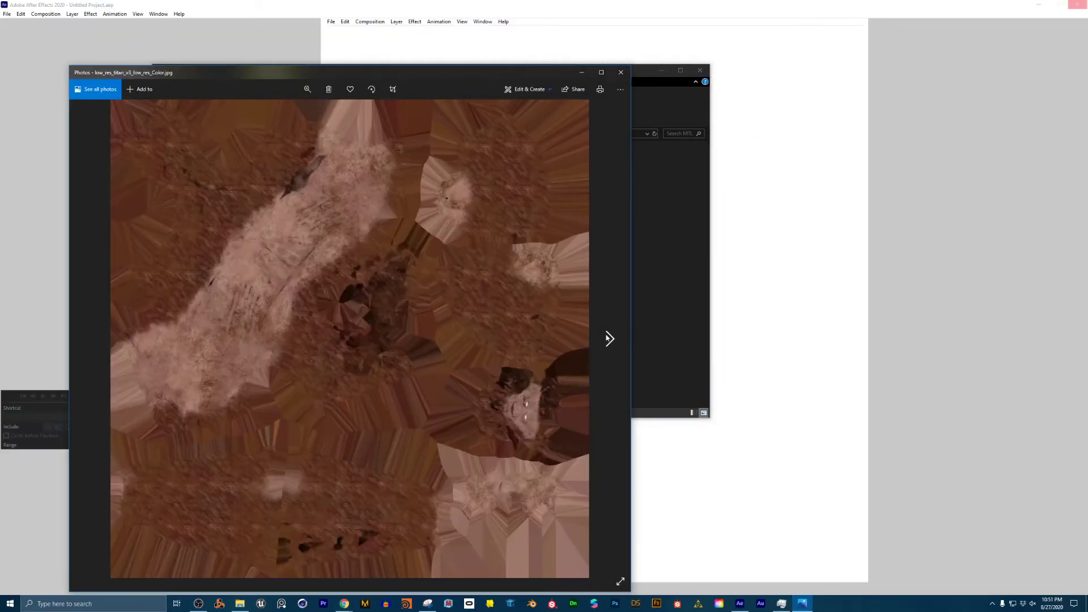
{"action": "left_click", "coordinate": [609, 339]}
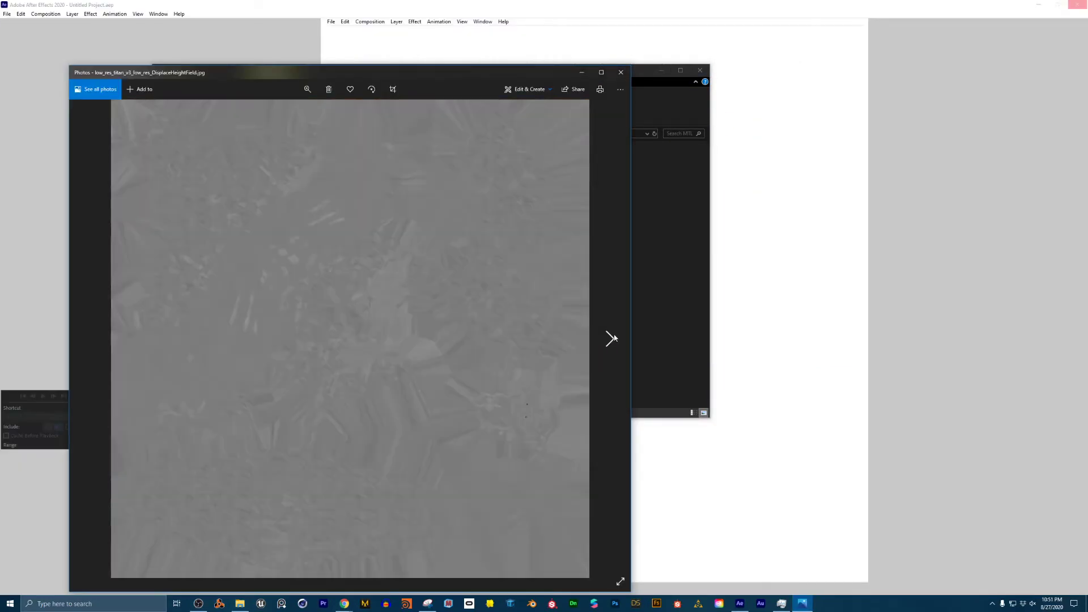
{"action": "left_click", "coordinate": [610, 339]}
{"action": "left_click", "coordinate": [612, 339]}
{"action": "left_click", "coordinate": [612, 339]}
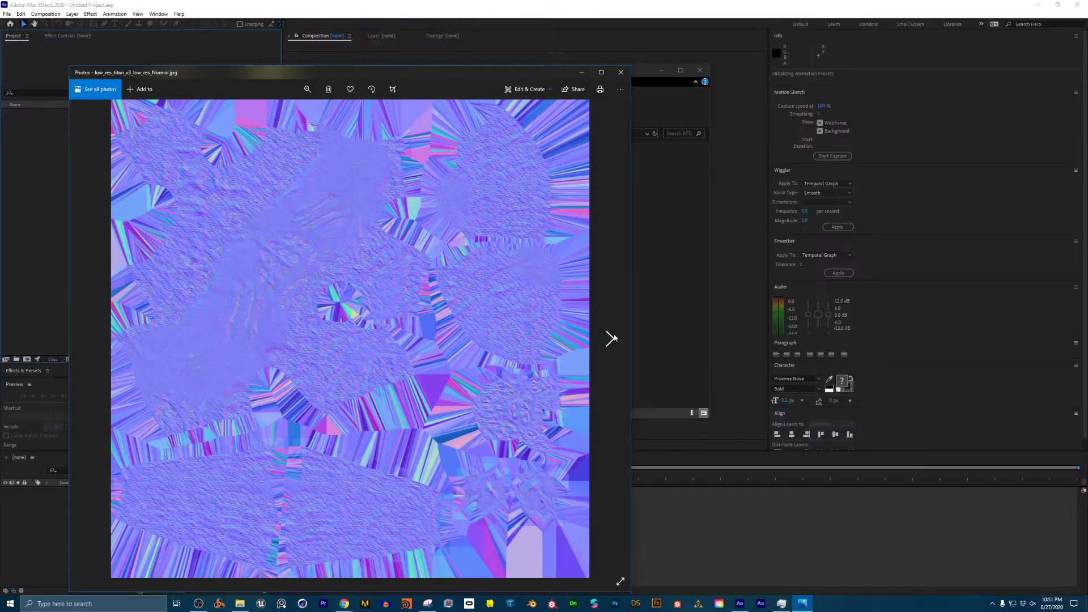
{"action": "left_click", "coordinate": [613, 338]}
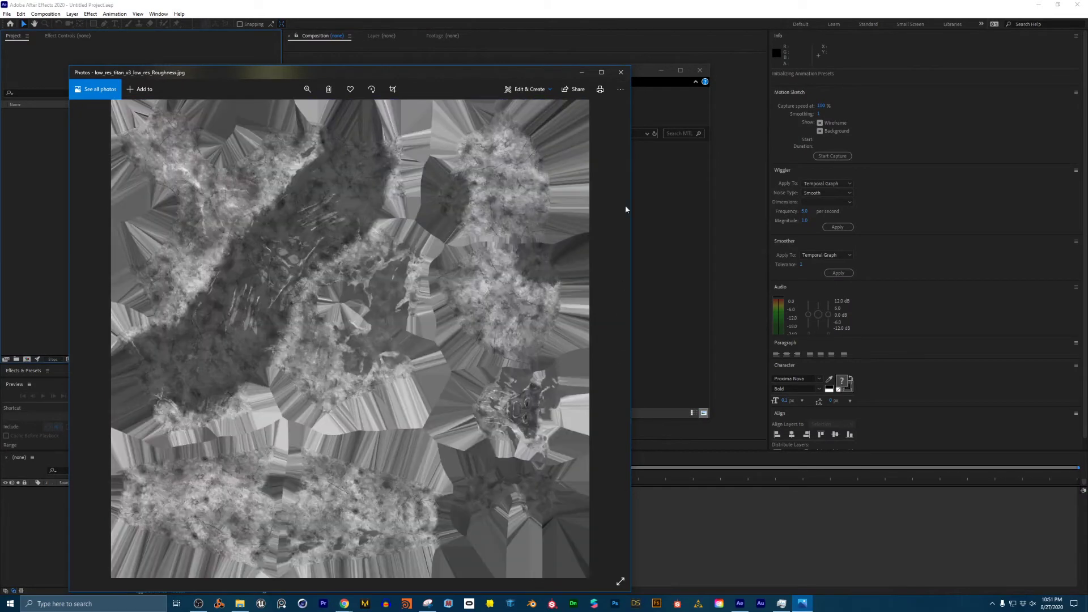
{"action": "left_click", "coordinate": [621, 72]}
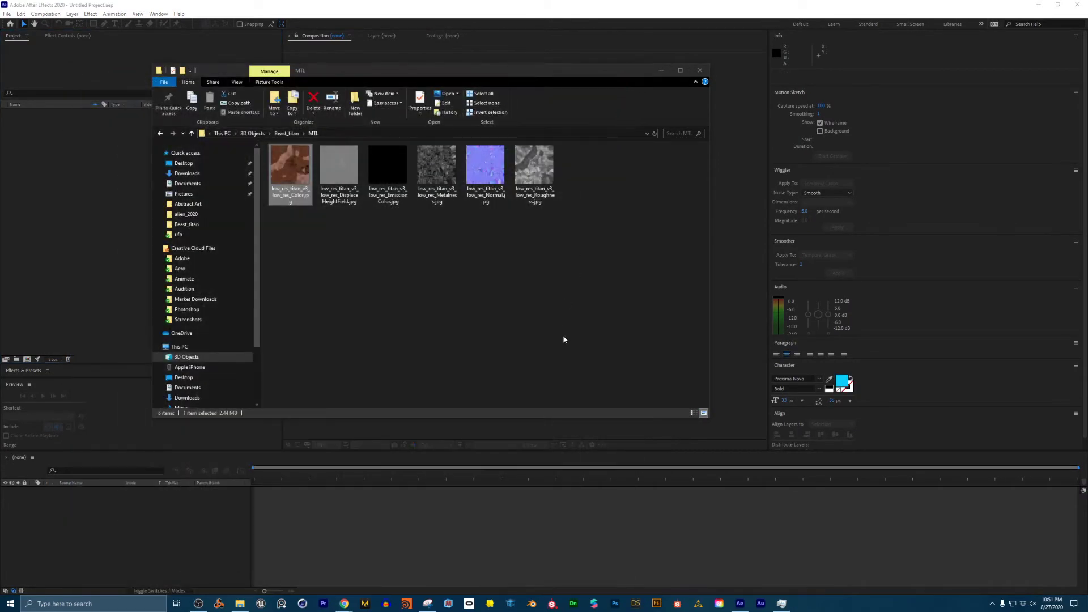
Close the texture folder and the After Effects start screen, and import IMG_4325.MOV into the empty project
{"action": "left_click", "coordinate": [708, 71]}
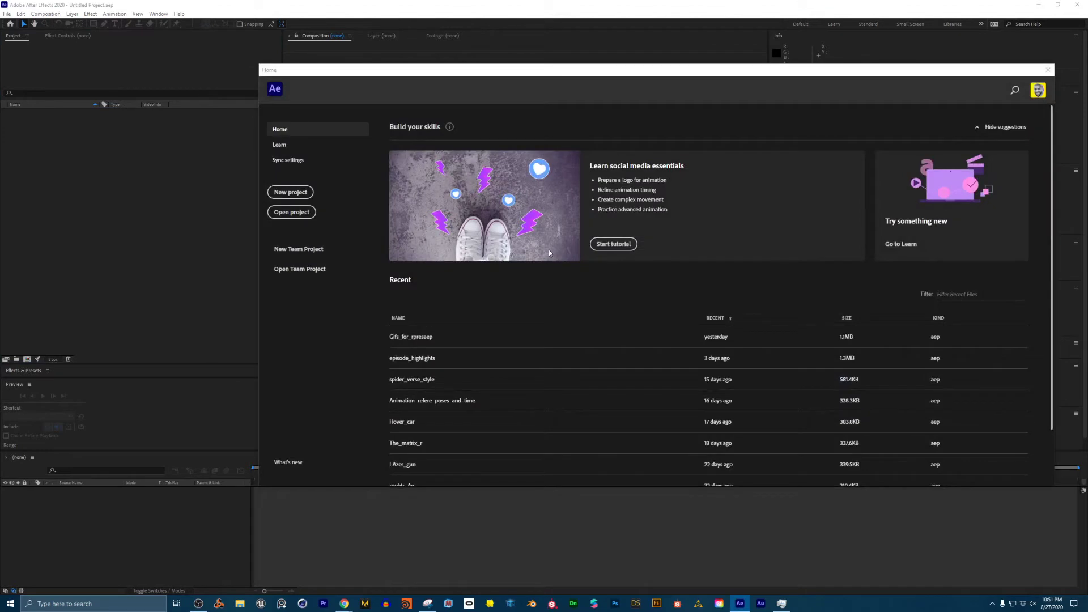
{"action": "left_click", "coordinate": [1050, 71]}
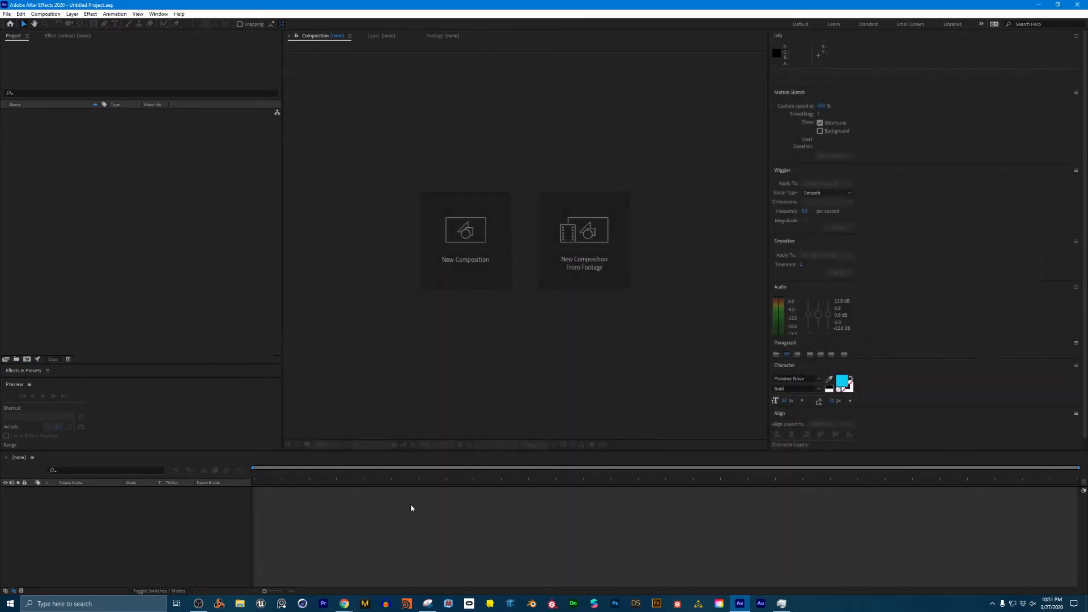
{"action": "left_click", "coordinate": [240, 604]}
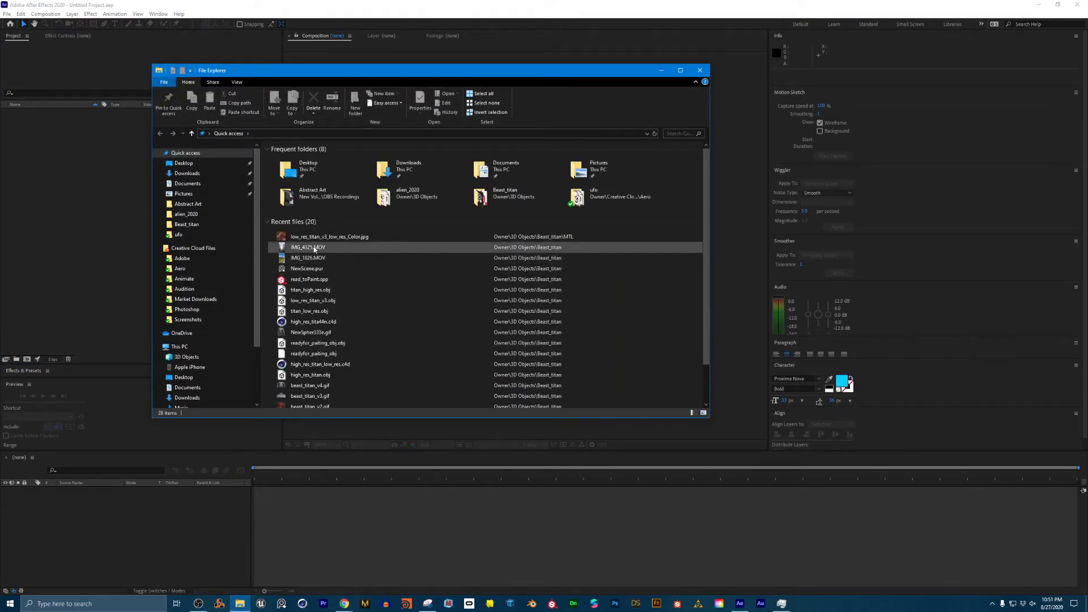
{"action": "left_click", "coordinate": [311, 250]}
{"action": "left_click_drag", "start_coordinate": [320, 249], "coordinate": [69, 244]}
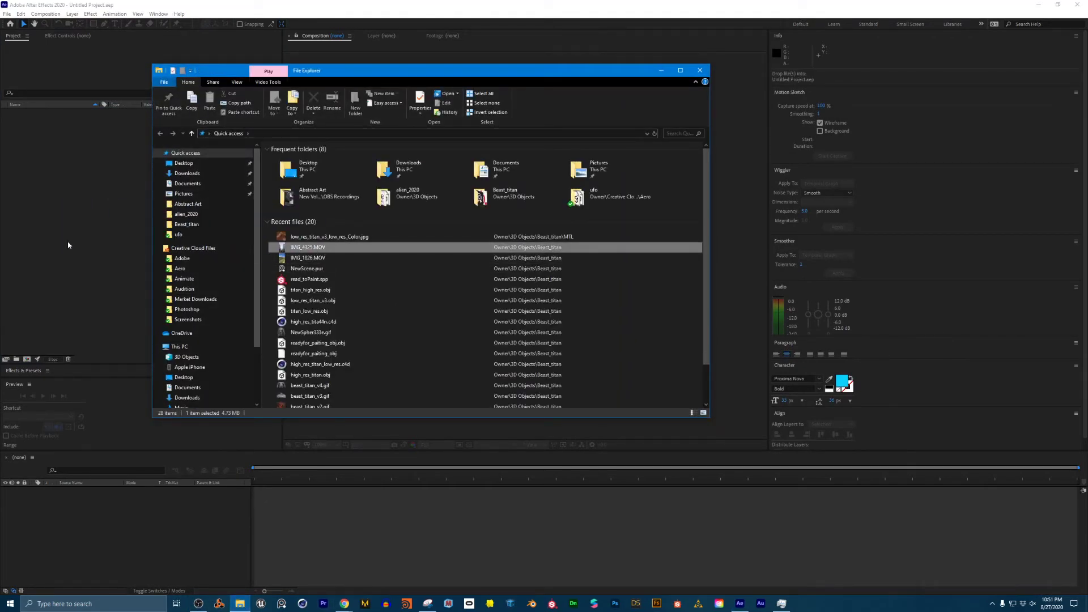
{"action": "left_click_drag", "start_coordinate": [97, 280], "coordinate": [95, 275]}
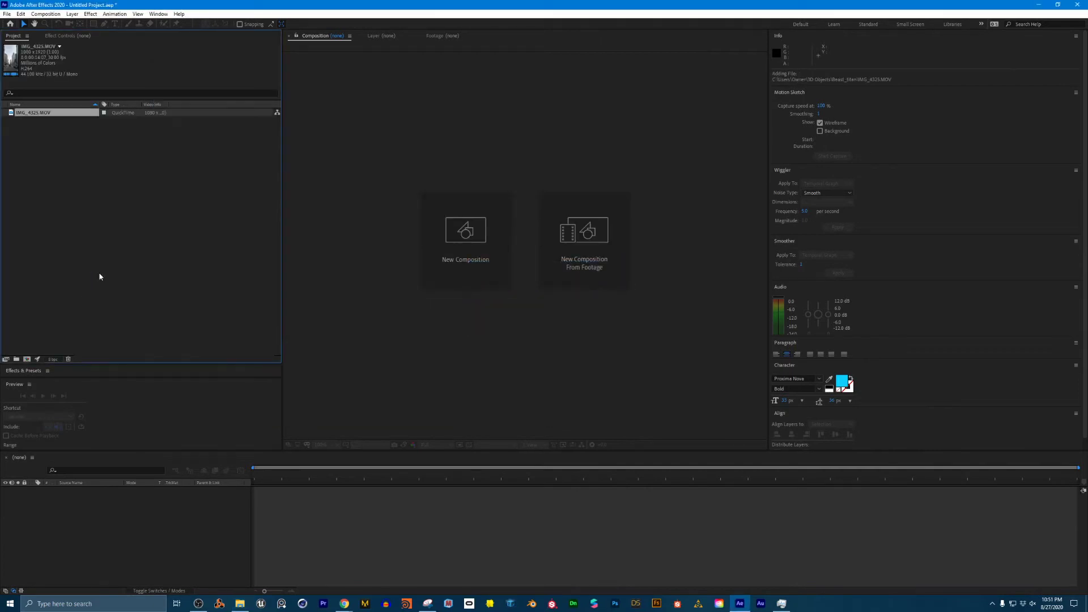
Create a composition from the IMG_4325.MOV footage, scrub through its opening seconds and return to the first frame
{"action": "right_click", "coordinate": [33, 112]}
{"action": "left_click", "coordinate": [63, 137]}
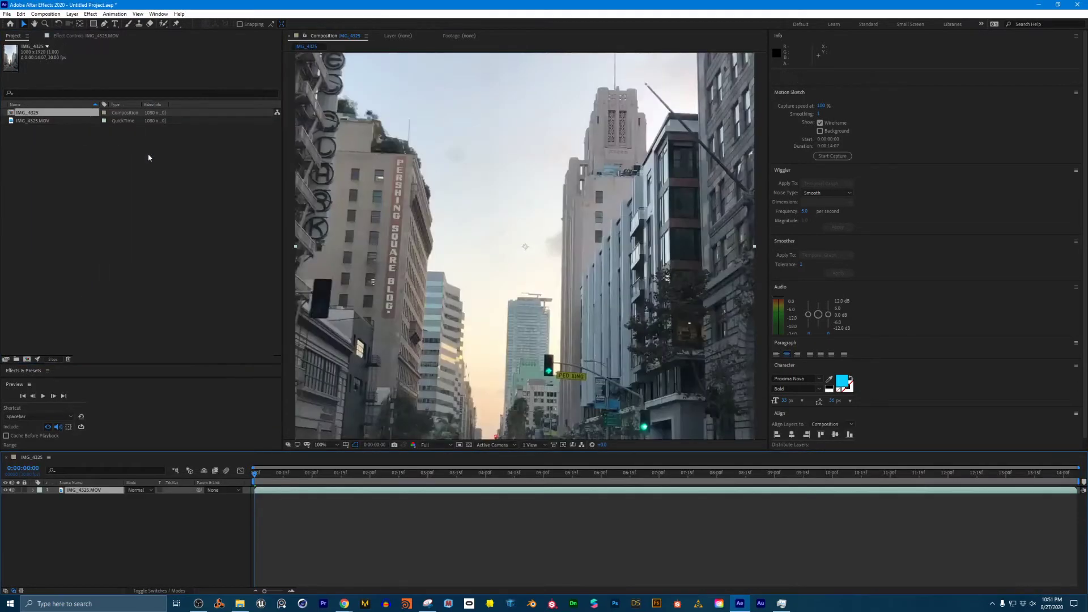
{"action": "left_click_drag", "start_coordinate": [284, 475], "coordinate": [404, 475]}
{"action": "scroll", "coordinate": [442, 312], "scroll_direction": "down", "scroll_amount": 1}
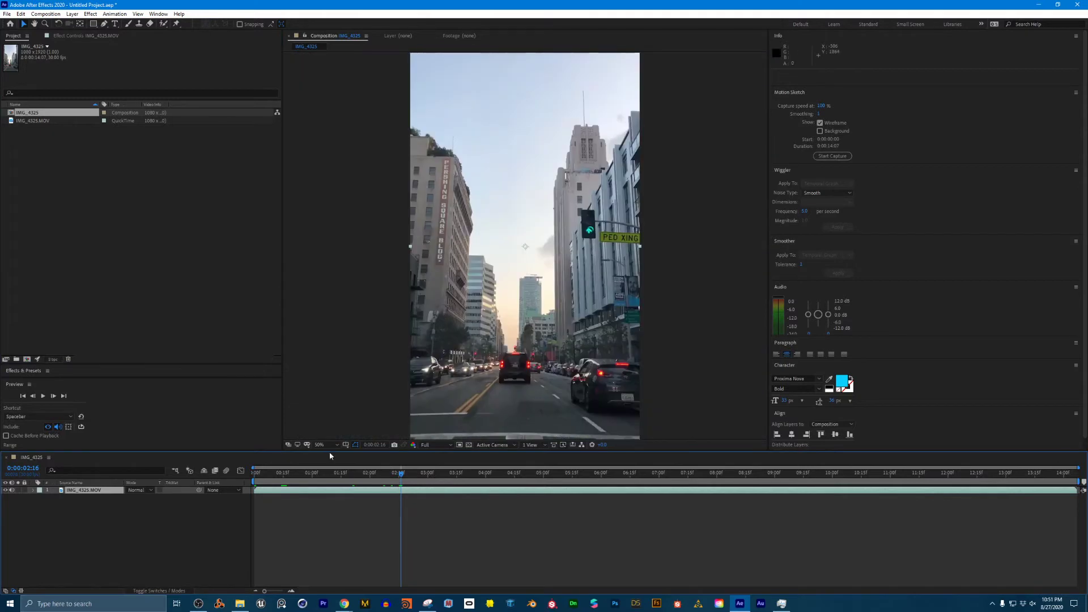
{"action": "left_click_drag", "start_coordinate": [330, 474], "coordinate": [17, 289]}
{"action": "left_click", "coordinate": [30, 377]}
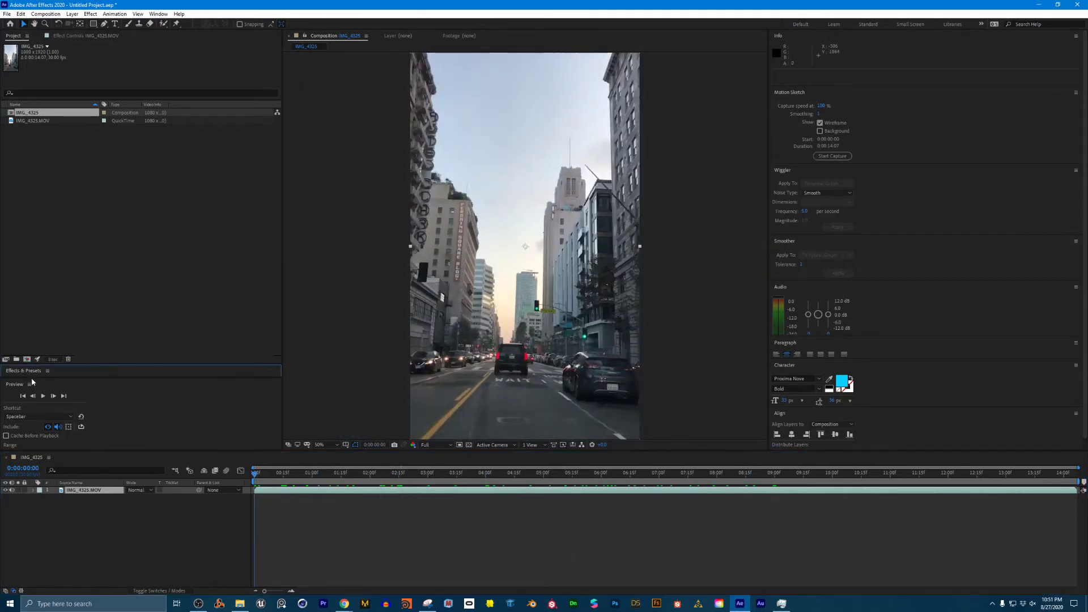
Find the 3D Camera Tracker effect and apply it to the IMG_4325.MOV footage in the composition
{"action": "left_click", "coordinate": [23, 366]}
{"action": "left_click", "coordinate": [45, 281]}
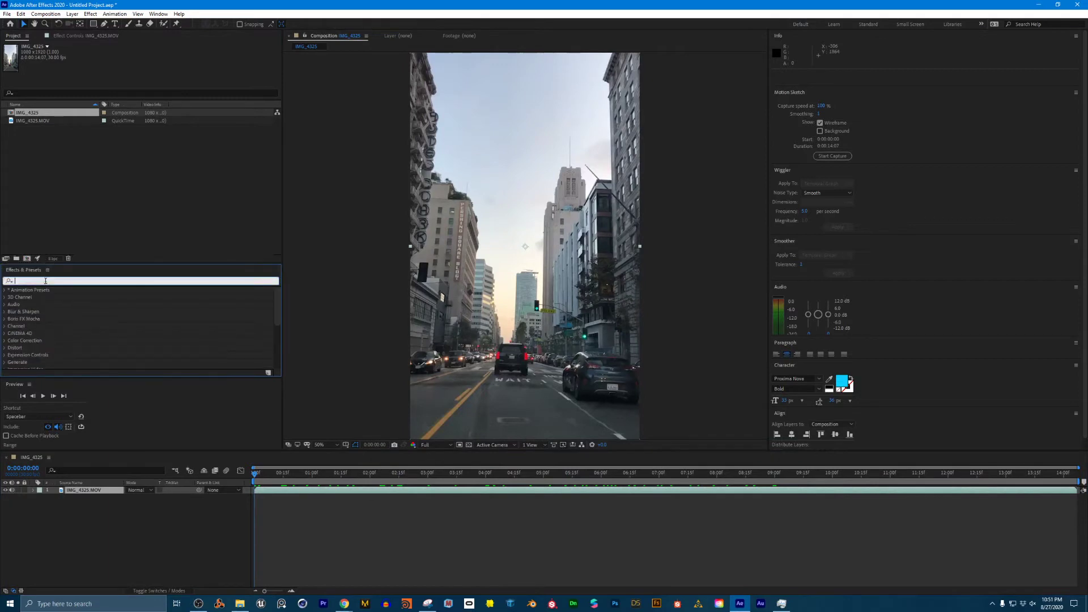
{"action": "type", "text": "3d cam"}
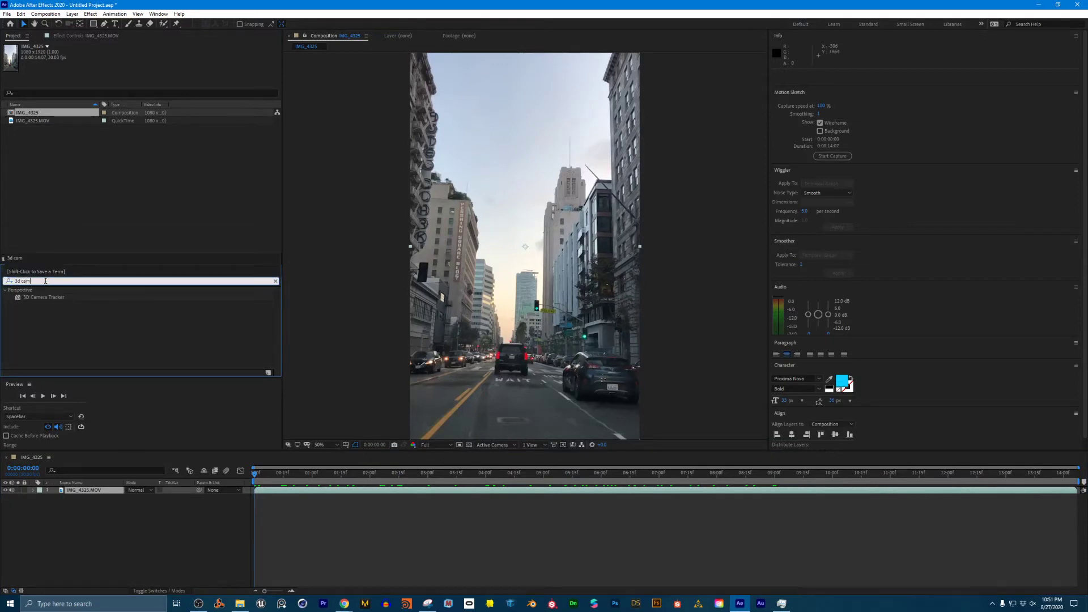
{"action": "left_click_drag", "start_coordinate": [51, 302], "coordinate": [493, 271]}
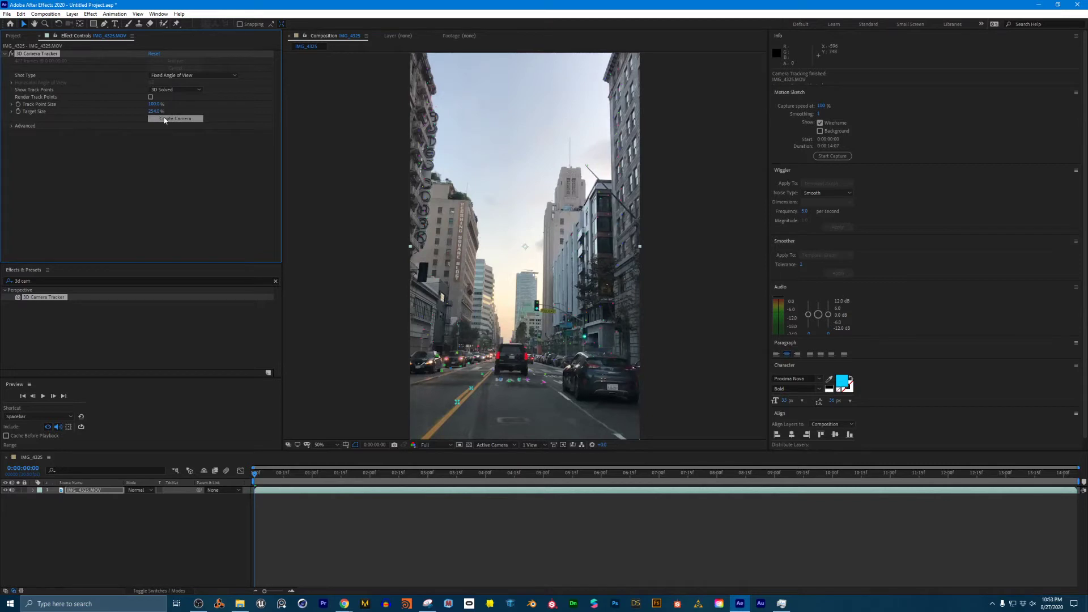
Undo the last tracker setting change, greatly enlarge the track point size, and preview the first two seconds of the footage
{"action": "key", "text": "ctrl+z"}
{"action": "left_click_drag", "start_coordinate": [154, 104], "coordinate": [465, 134]}
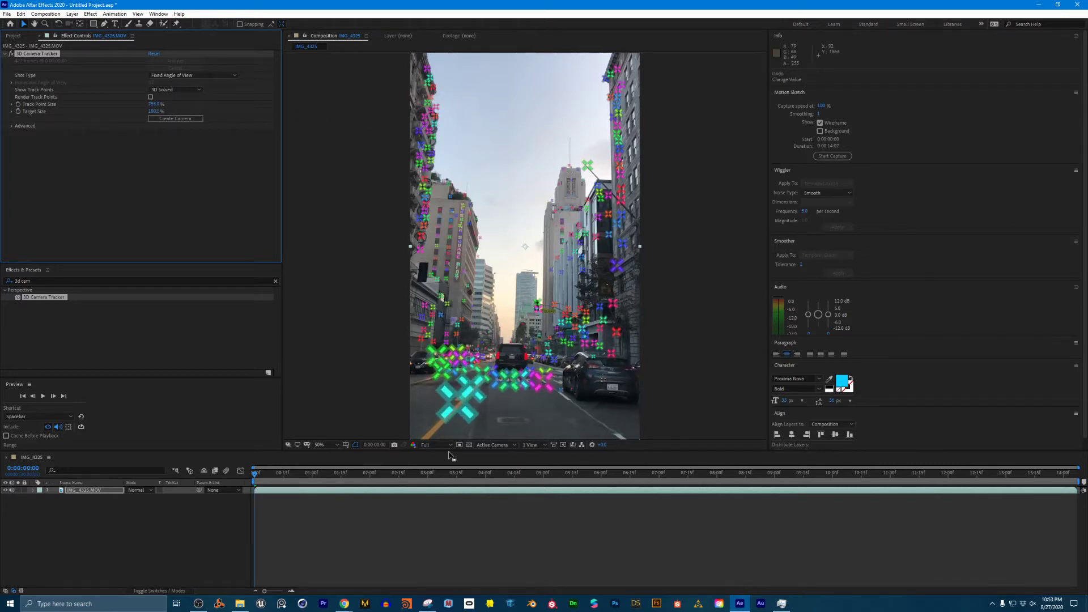
{"action": "key", "text": "space"}
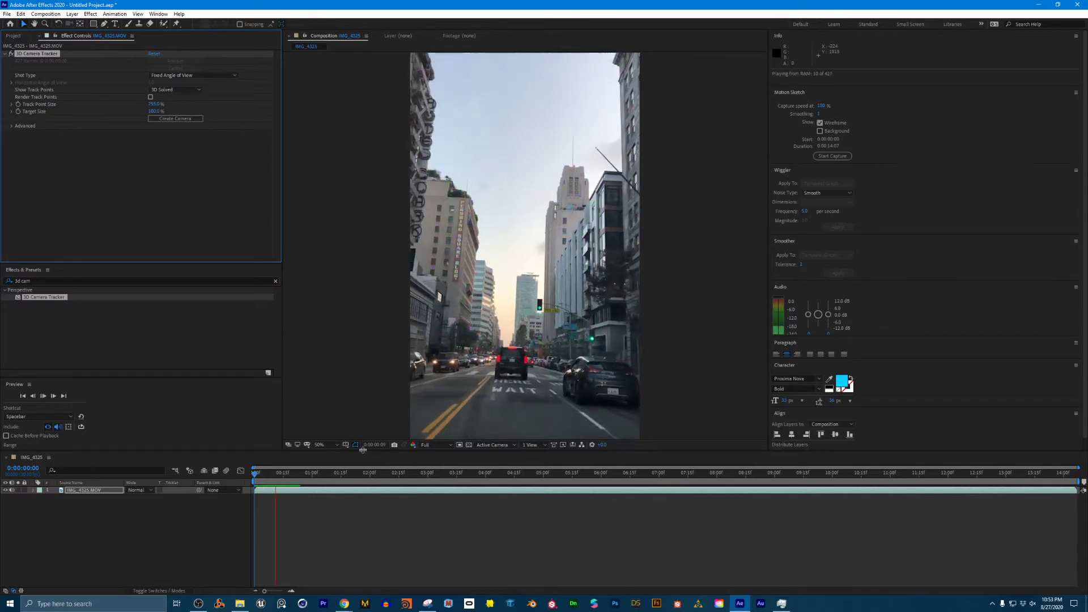
{"action": "key", "text": "space"}
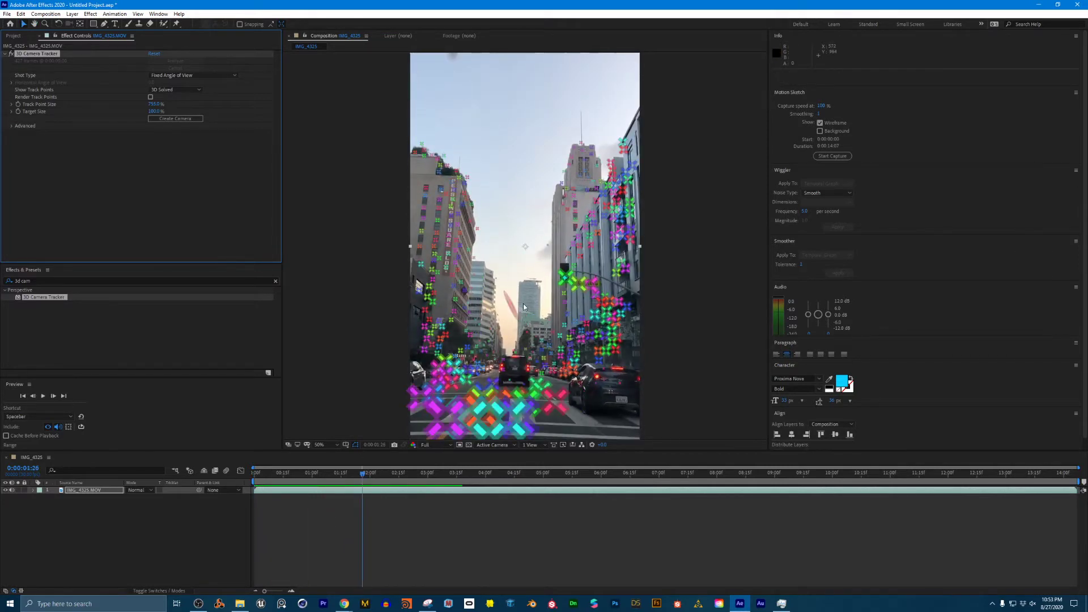
Enable Render Track Points, preview the tracked footage from the start, and return to the first frame
{"action": "left_click", "coordinate": [151, 97]}
{"action": "left_click", "coordinate": [352, 531]}
{"action": "key", "text": "Home"}
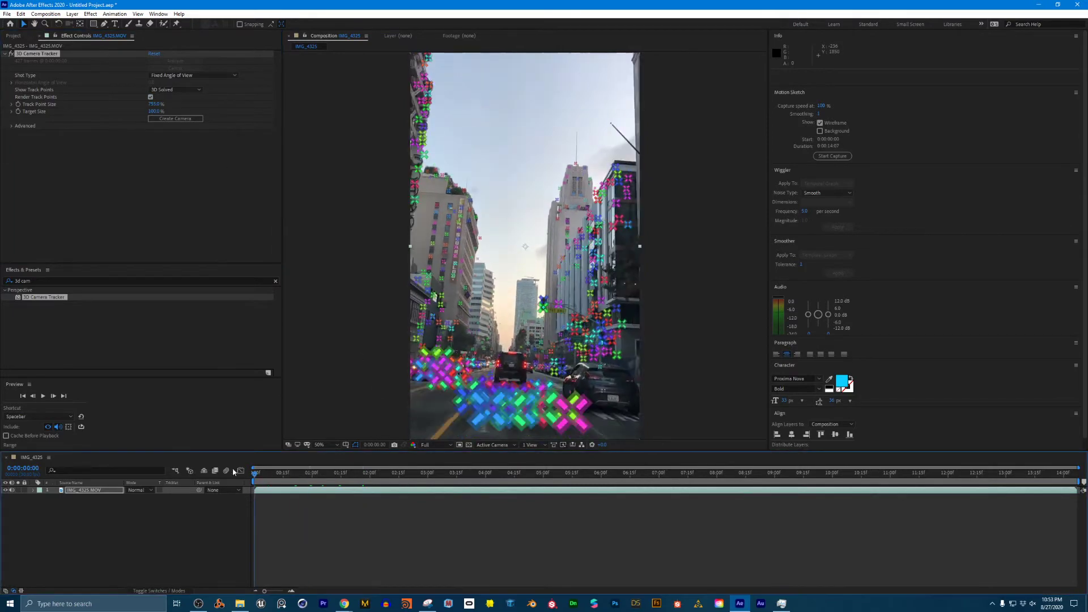
{"action": "key", "text": "space"}
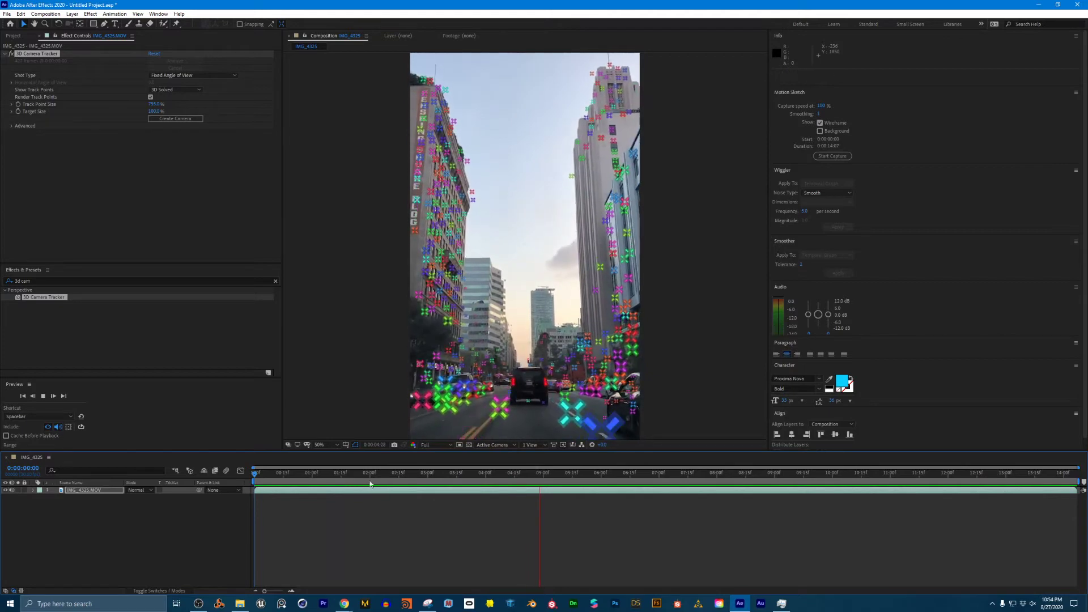
{"action": "left_click", "coordinate": [252, 474]}
{"action": "left_click", "coordinate": [253, 474]}
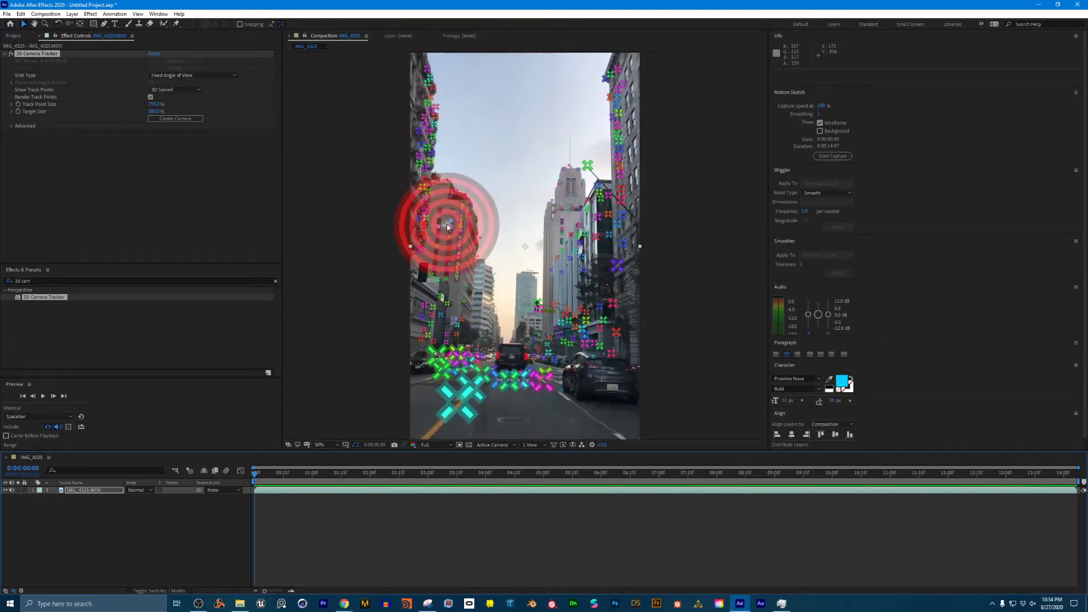
Set the tracker's target size to 24%, create a solid and camera from track points on the near left building, and scrub to 0:00:00:23
{"action": "left_click_drag", "start_coordinate": [157, 116], "coordinate": [142, 117]}
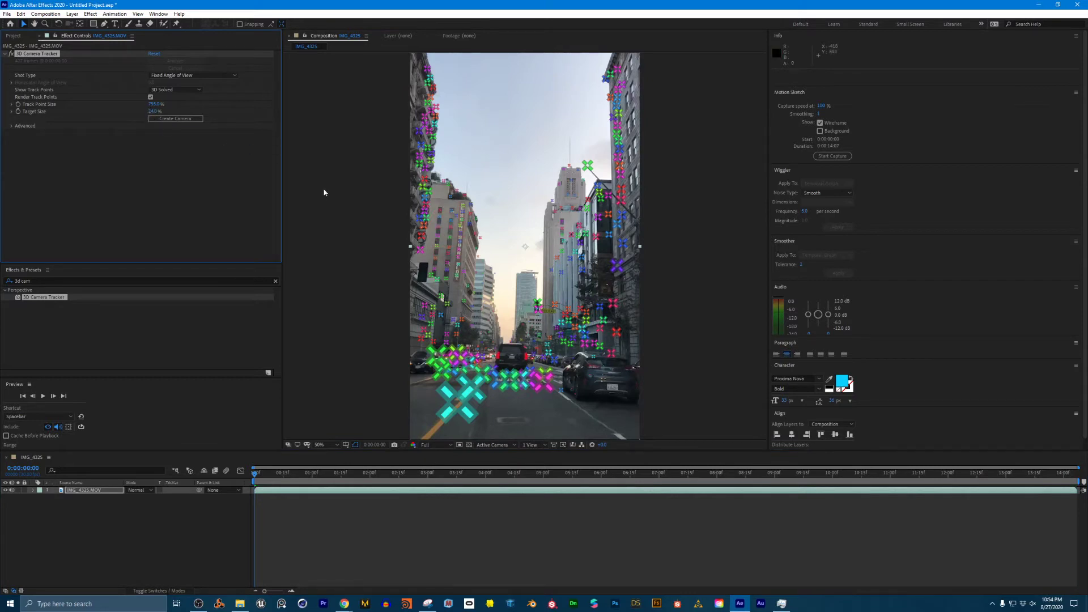
{"action": "left_click", "coordinate": [449, 234]}
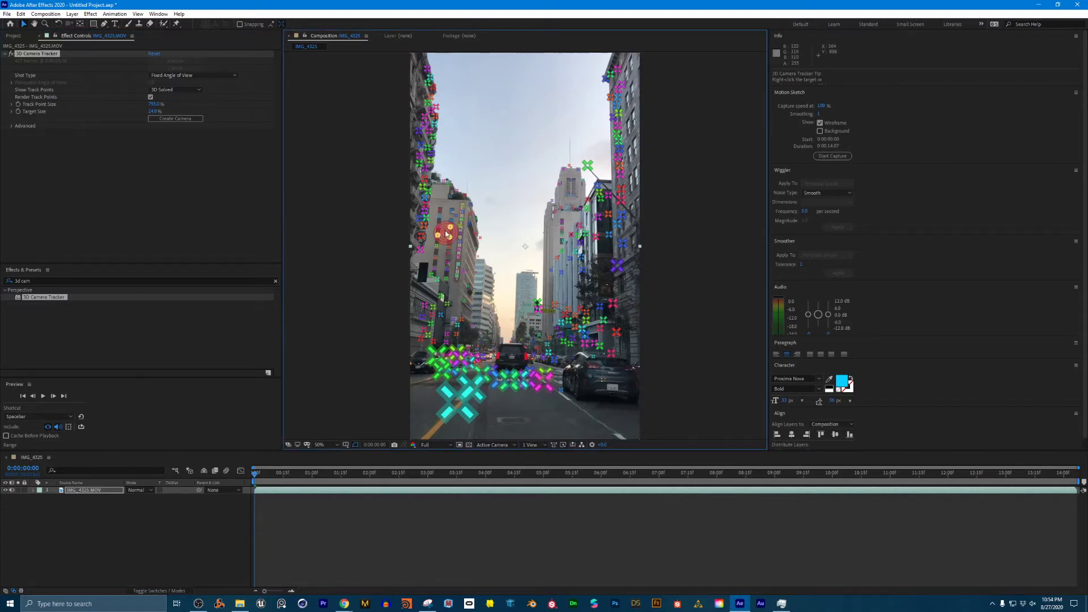
{"action": "right_click", "coordinate": [446, 233]}
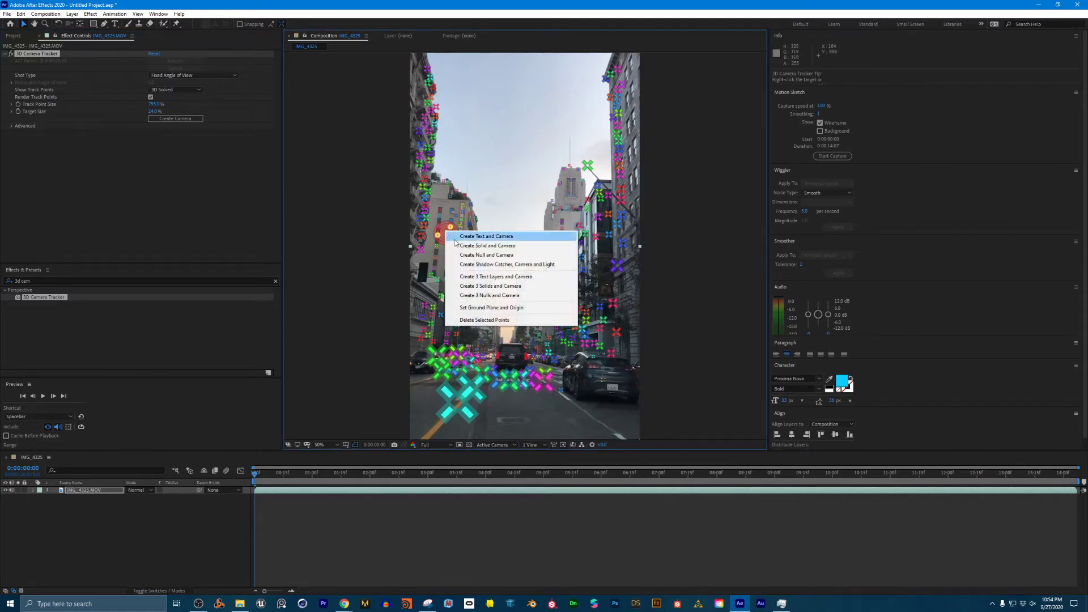
{"action": "left_click", "coordinate": [486, 248]}
{"action": "left_click_drag", "start_coordinate": [259, 476], "coordinate": [300, 465]}
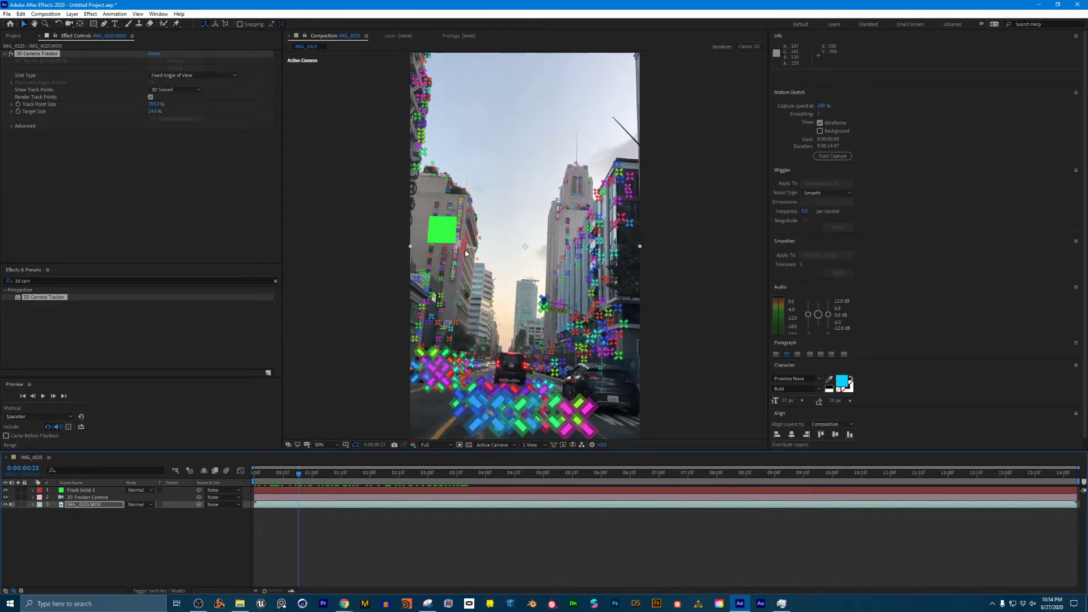
Create two more tracked solids, one on the right building's side wall and one on the upper face of the tower beside it
{"action": "right_click", "coordinate": [614, 196]}
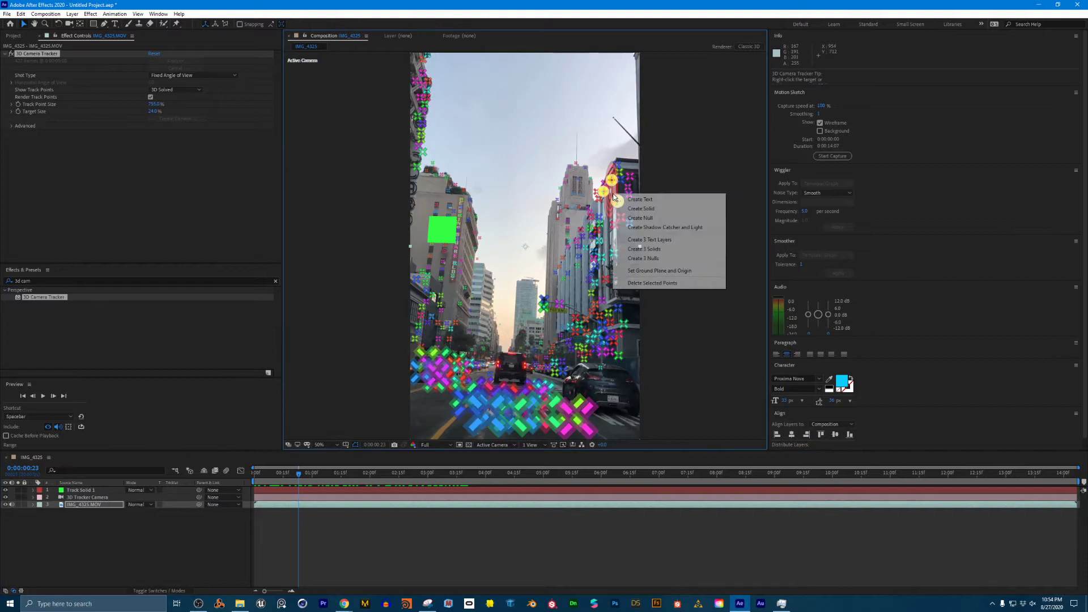
{"action": "left_click", "coordinate": [638, 209]}
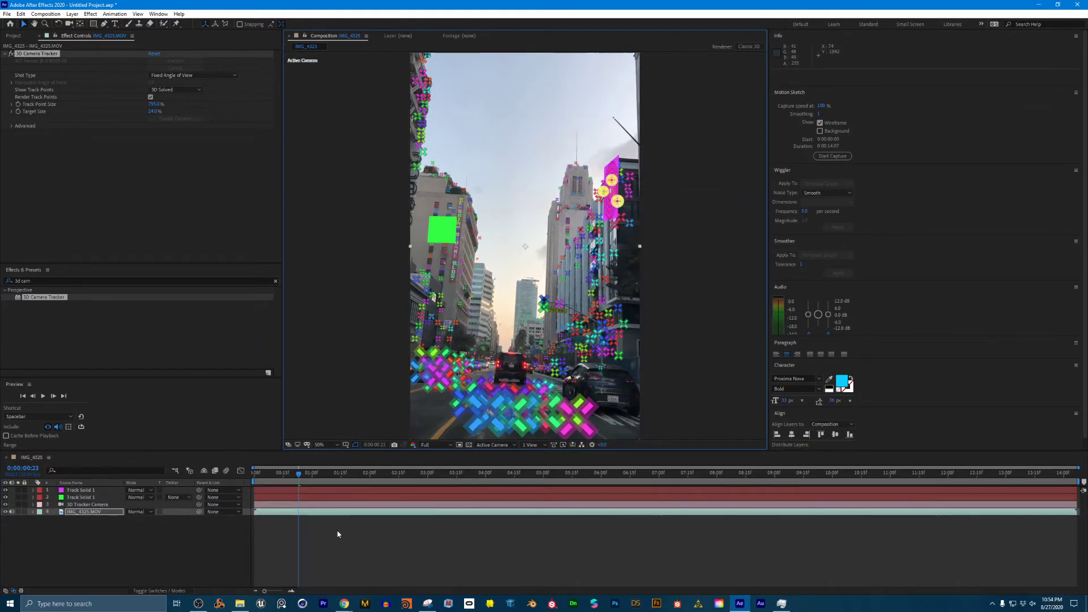
{"action": "left_click", "coordinate": [338, 513]}
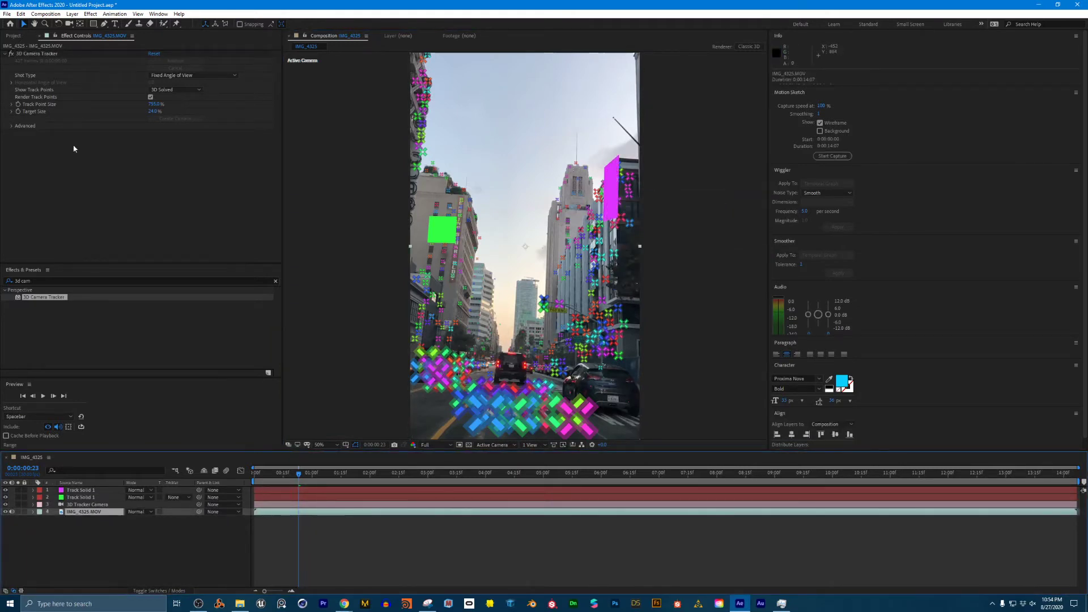
{"action": "left_click", "coordinate": [34, 56]}
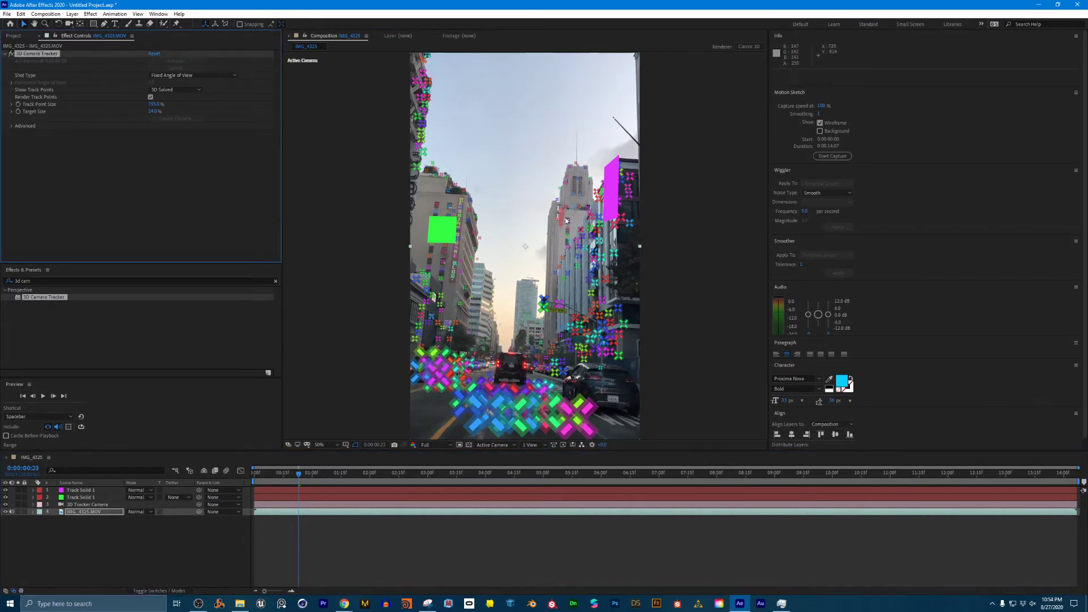
{"action": "right_click", "coordinate": [578, 188]}
{"action": "left_click", "coordinate": [602, 200]}
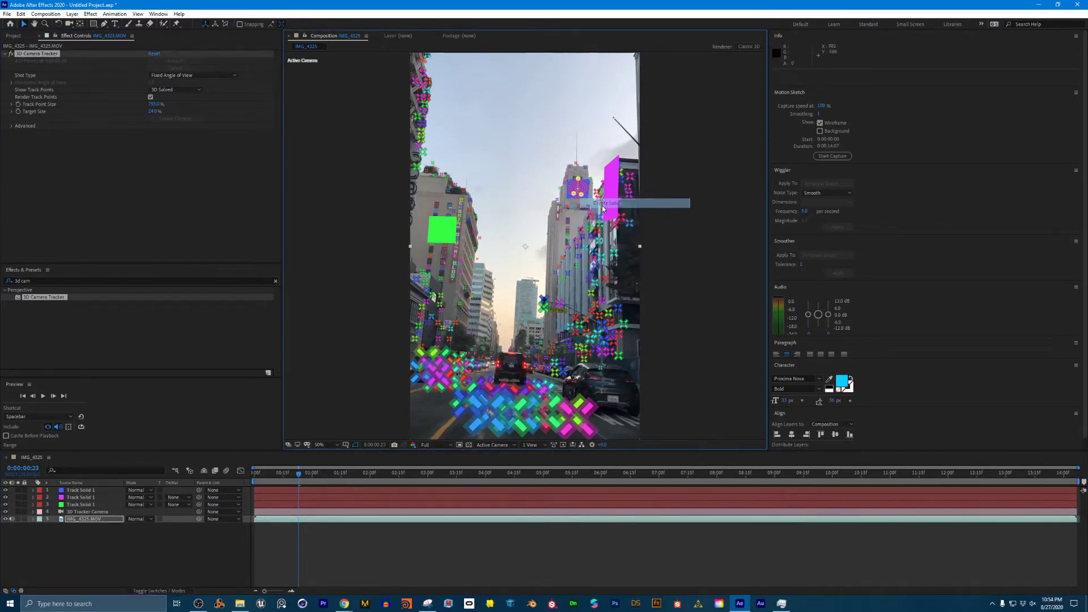
{"action": "left_click", "coordinate": [326, 520]}
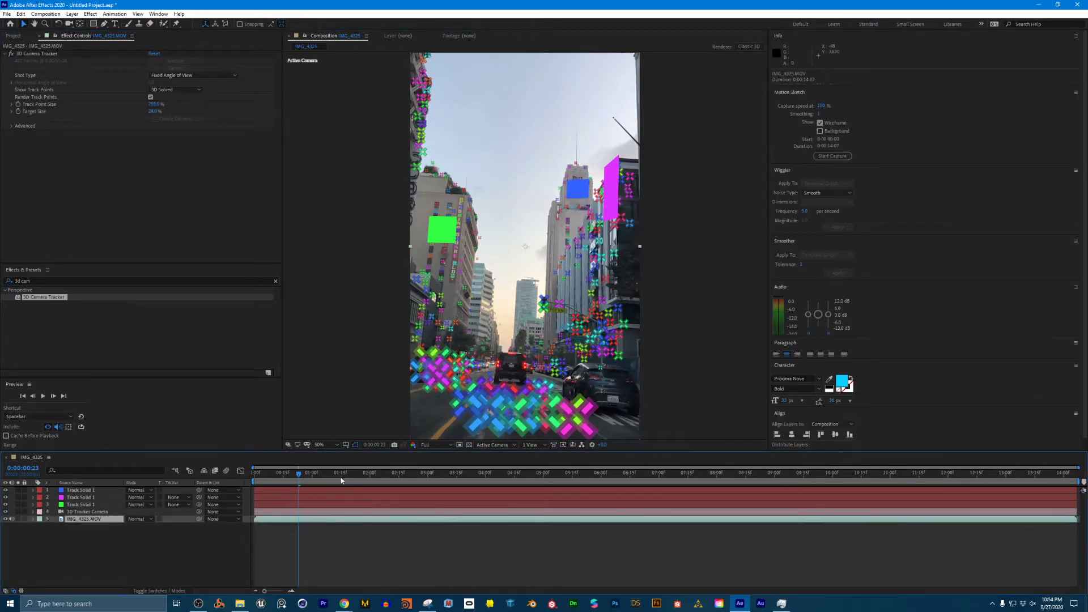
Save the After Effects project as camera_data.aep in the Beast_titan folder under 3D Objects
{"action": "key", "text": "ctrl+s"}
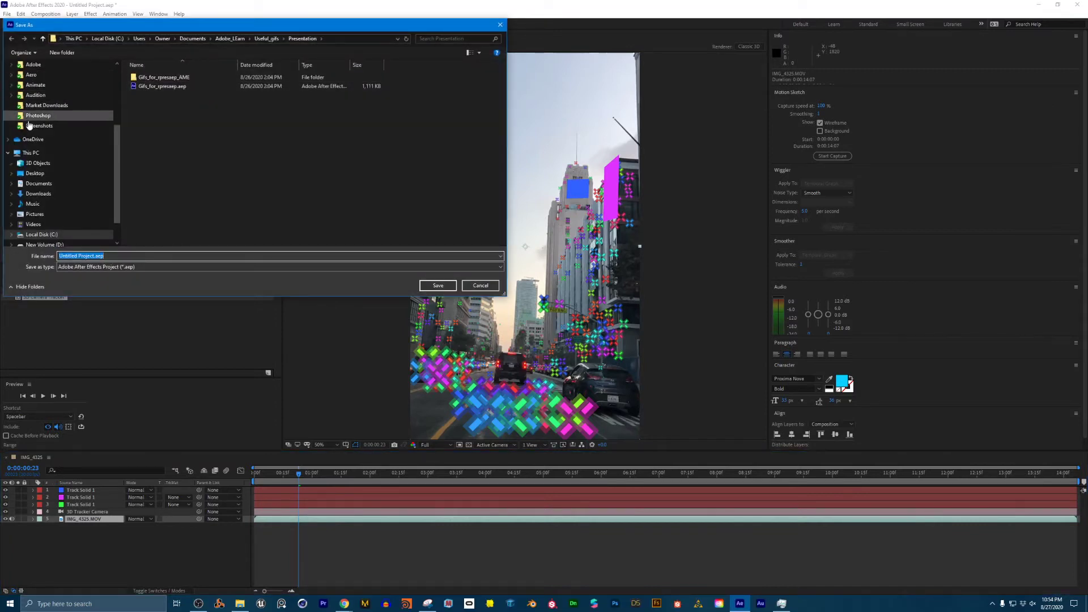
{"action": "left_click", "coordinate": [31, 154]}
{"action": "double_click", "coordinate": [148, 85]}
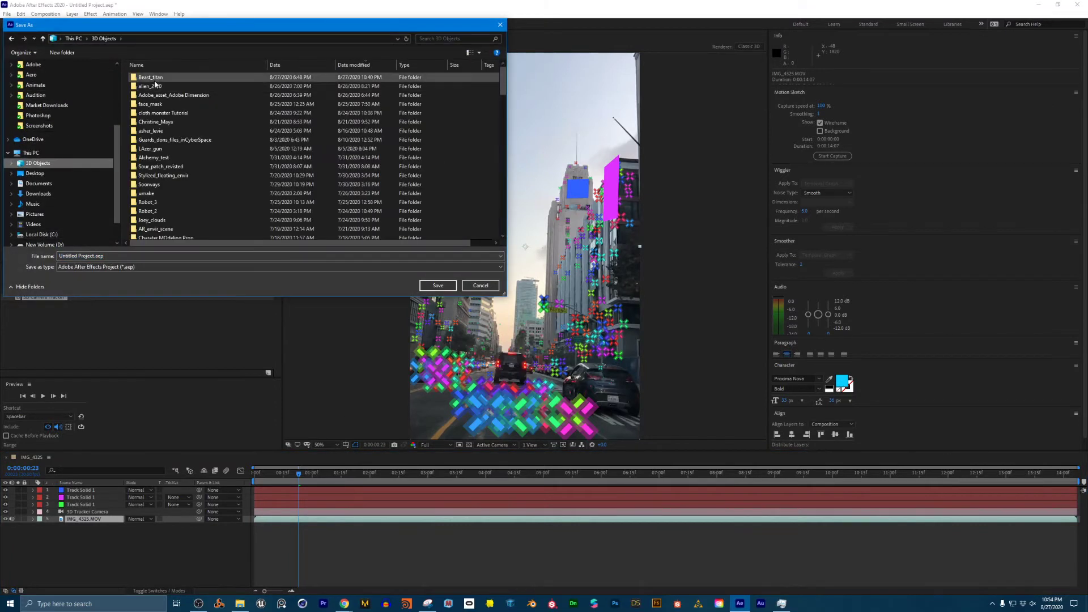
{"action": "double_click", "coordinate": [153, 79]}
{"action": "left_click", "coordinate": [92, 256]}
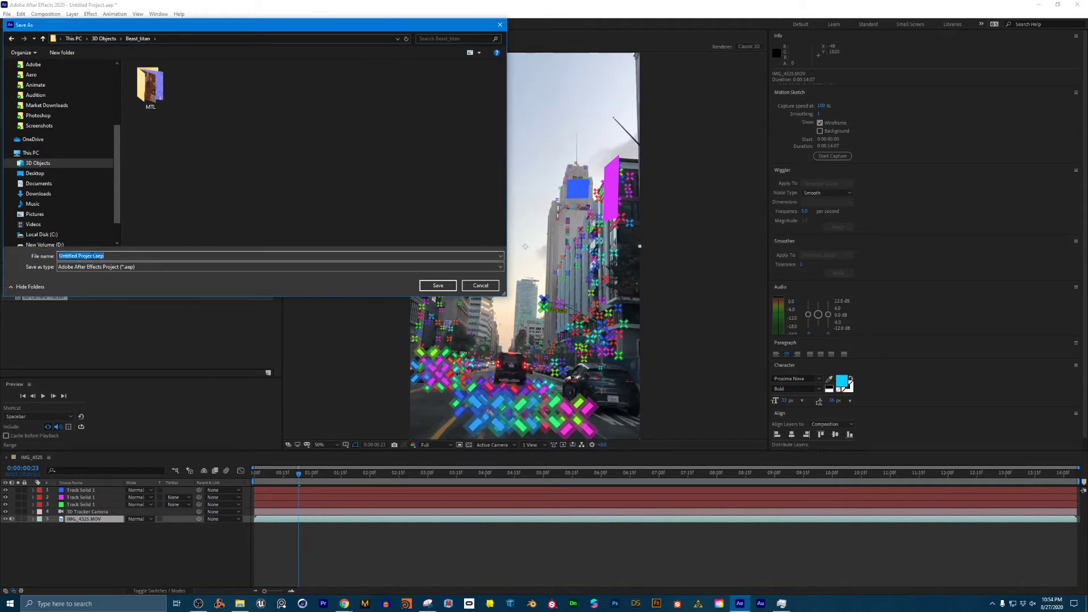
{"action": "left_click", "coordinate": [92, 256]}
{"action": "left_click", "coordinate": [438, 285]}
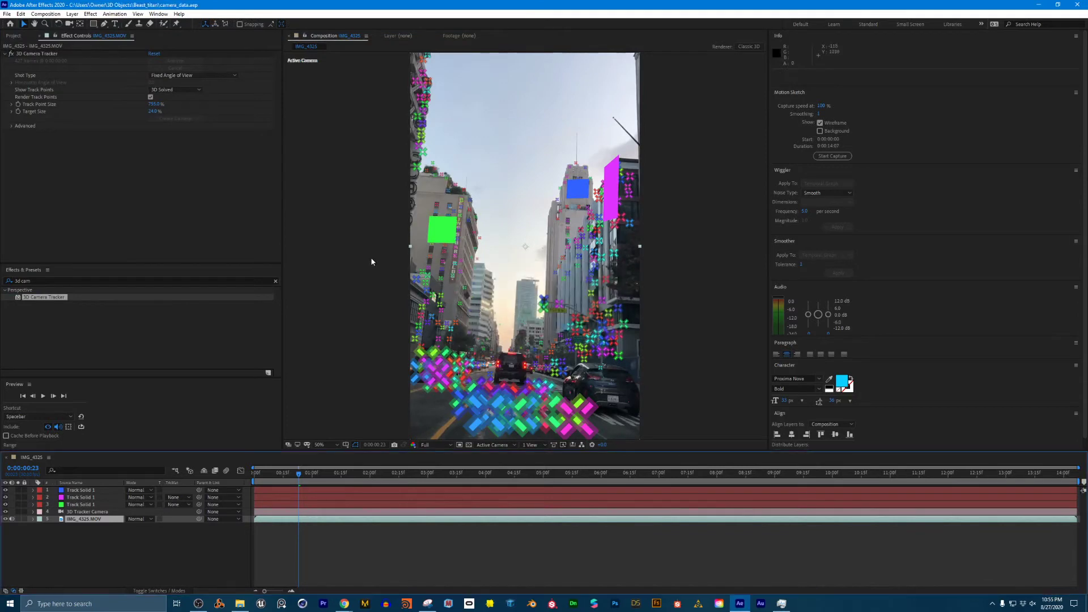
Select the 3D Camera Tracker effect and scrub to about four seconds to check how the solids follow the buildings
{"action": "left_click", "coordinate": [30, 54]}
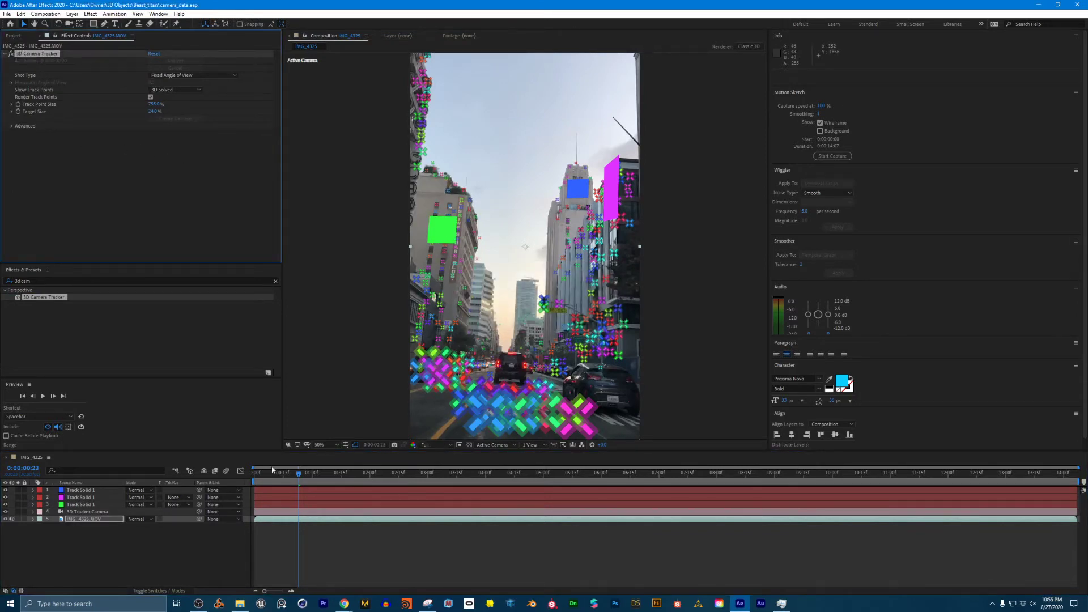
{"action": "left_click", "coordinate": [326, 475]}
{"action": "left_click_drag", "start_coordinate": [352, 479], "coordinate": [502, 477]}
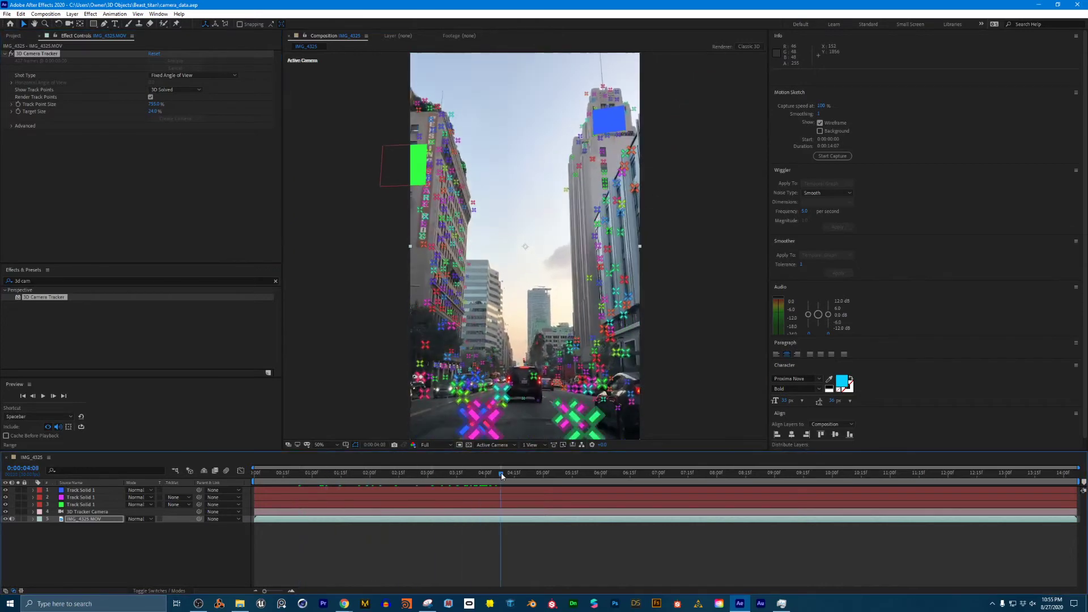
Enlarge the 3D Camera Tracker's target size and create a track solid on the street-facing side of the left building
{"action": "left_click_drag", "start_coordinate": [152, 112], "coordinate": [173, 111]}
{"action": "left_click", "coordinate": [454, 224]}
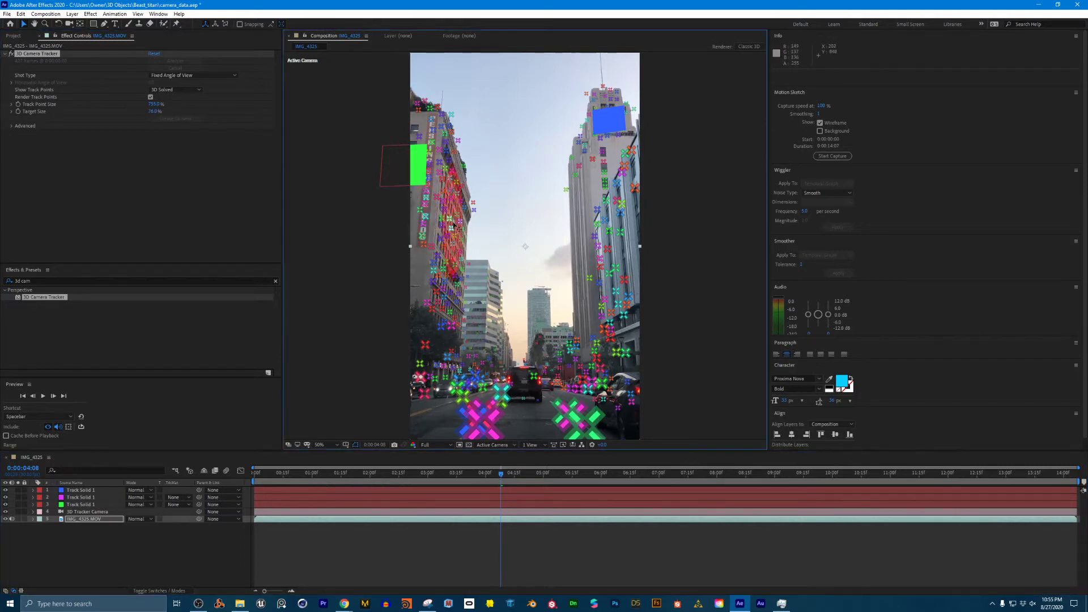
{"action": "right_click", "coordinate": [454, 224]}
{"action": "left_click", "coordinate": [473, 239]}
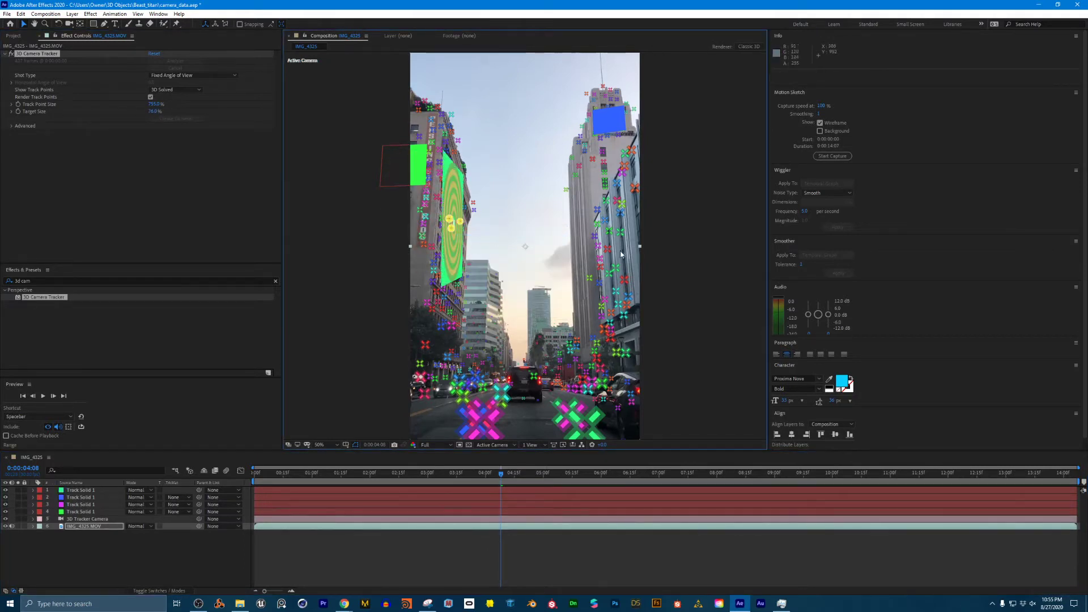
Reselect the 3D Camera Tracker effect on IMG_4325.MOV and create a track solid on the street-facing side of the right tower
{"action": "left_click", "coordinate": [32, 55]}
{"action": "left_click", "coordinate": [445, 524]}
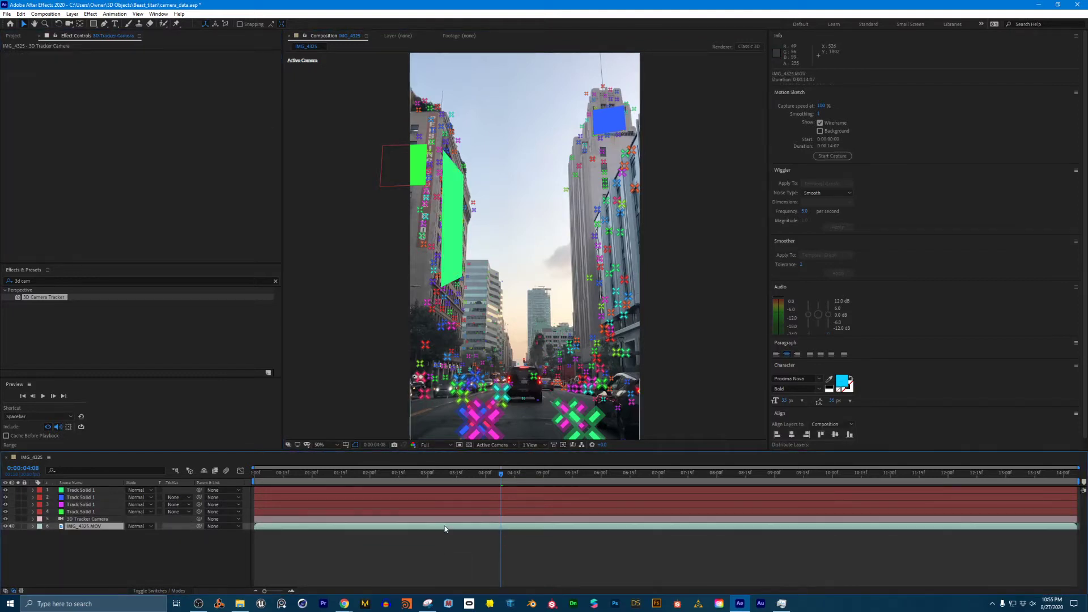
{"action": "left_click", "coordinate": [36, 52]}
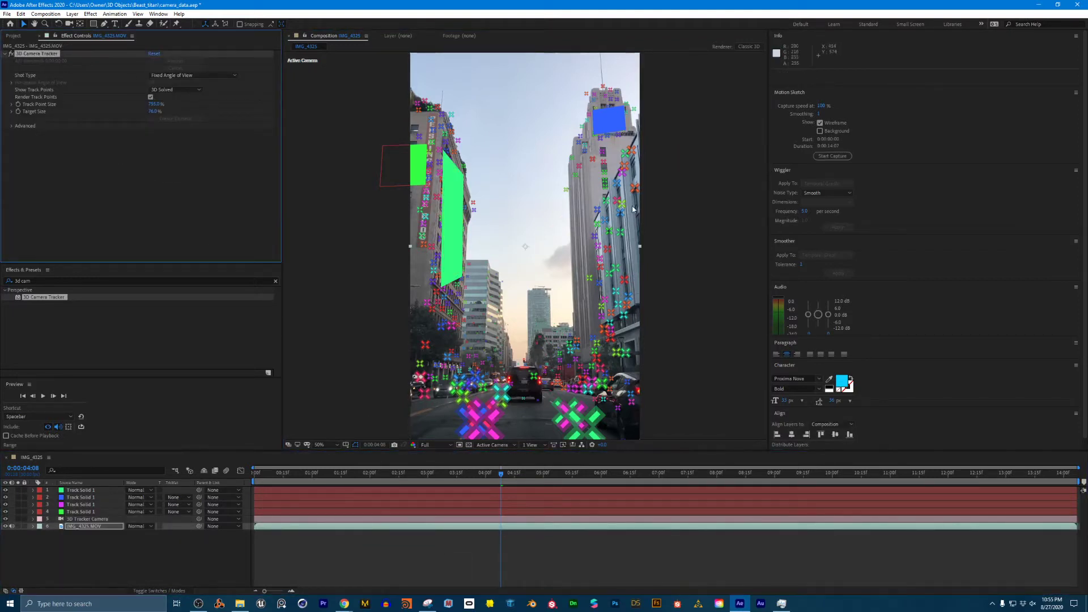
{"action": "right_click", "coordinate": [606, 222]}
{"action": "left_click", "coordinate": [652, 236]}
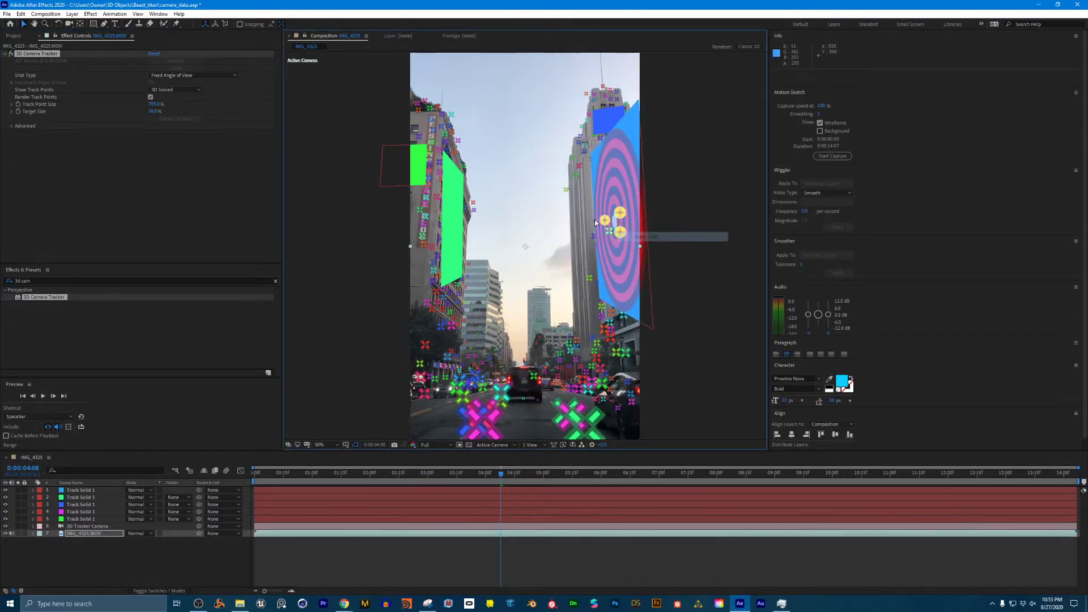
Reselect the footage's 3D Camera Tracker and create a track solid on the right edge of the striped office building at 0:00:08:21
{"action": "left_click", "coordinate": [384, 552]}
{"action": "left_click", "coordinate": [394, 533]}
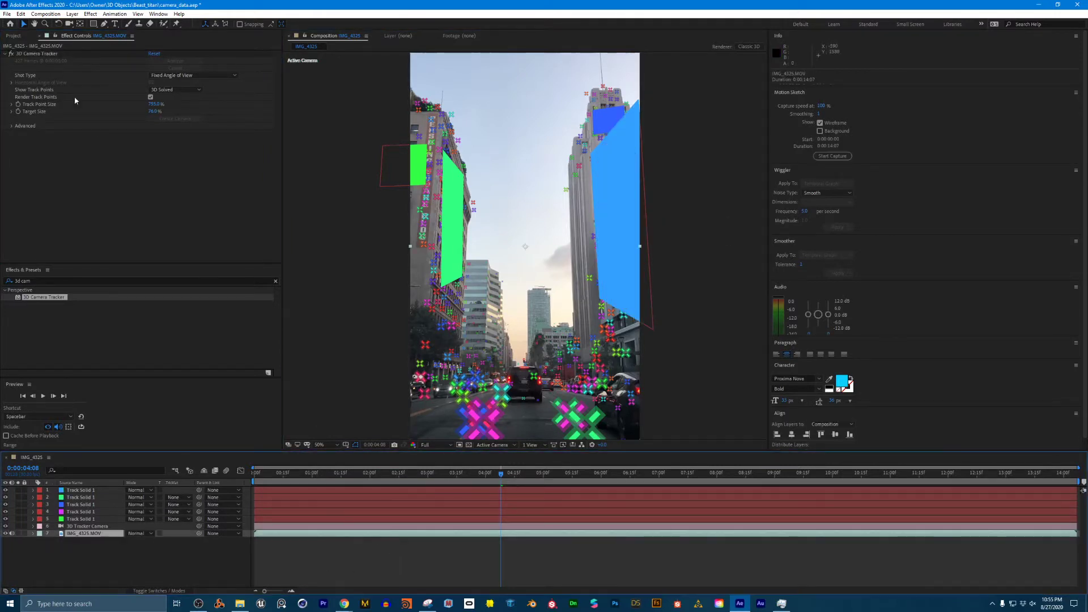
{"action": "left_click", "coordinate": [41, 54]}
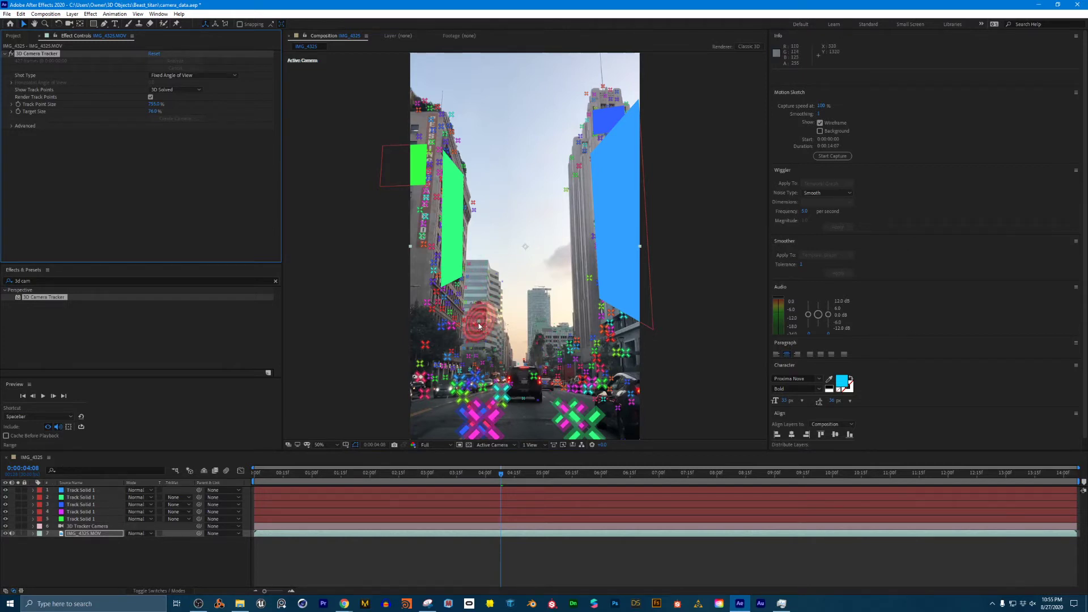
{"action": "left_click_drag", "start_coordinate": [520, 480], "coordinate": [757, 488]}
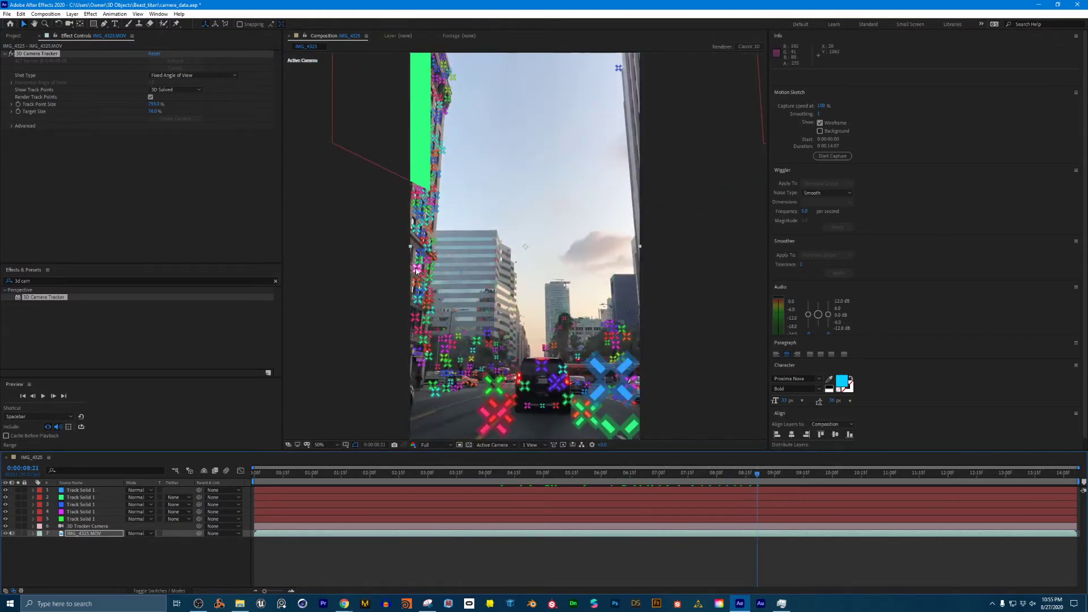
{"action": "right_click", "coordinate": [505, 274]}
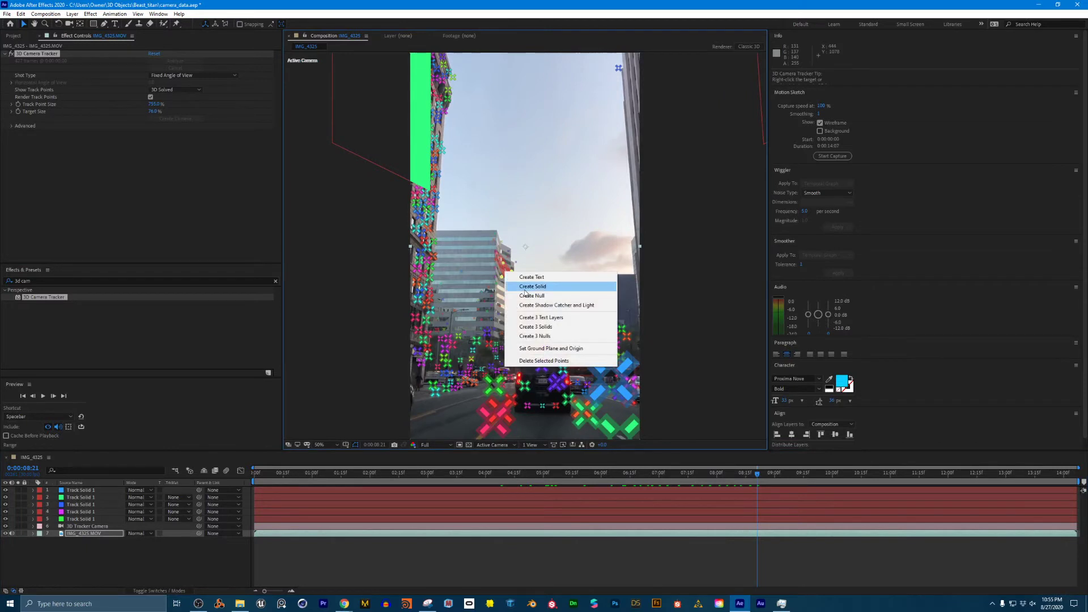
{"action": "left_click", "coordinate": [526, 288]}
Create a track solid near the trees on the right side of the street at 0:00:10:07
{"action": "left_click_drag", "start_coordinate": [744, 478], "coordinate": [847, 486]}
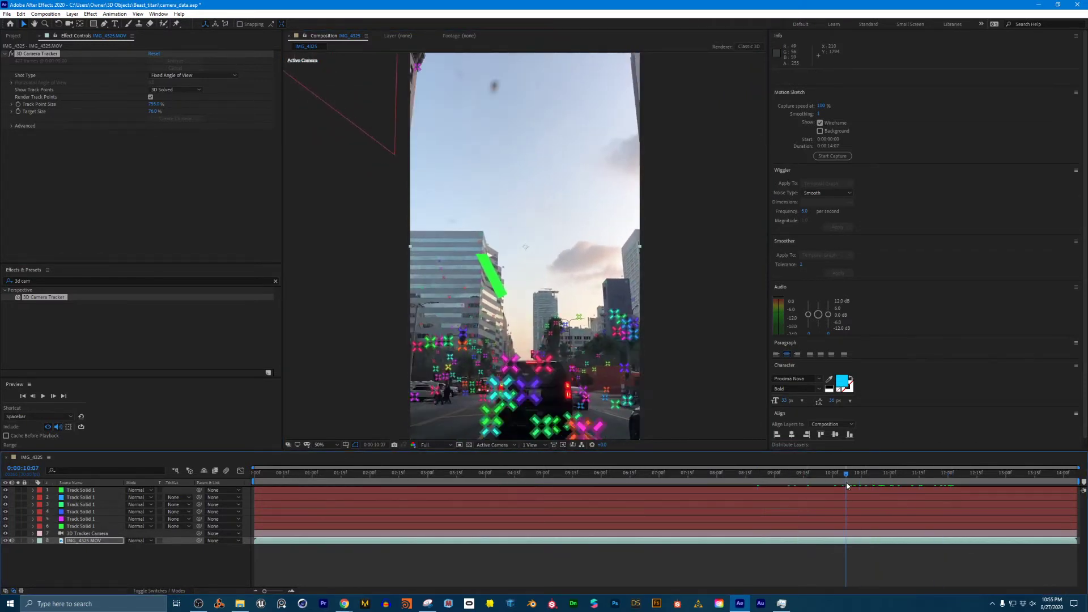
{"action": "right_click", "coordinate": [583, 338]}
{"action": "left_click", "coordinate": [623, 351]}
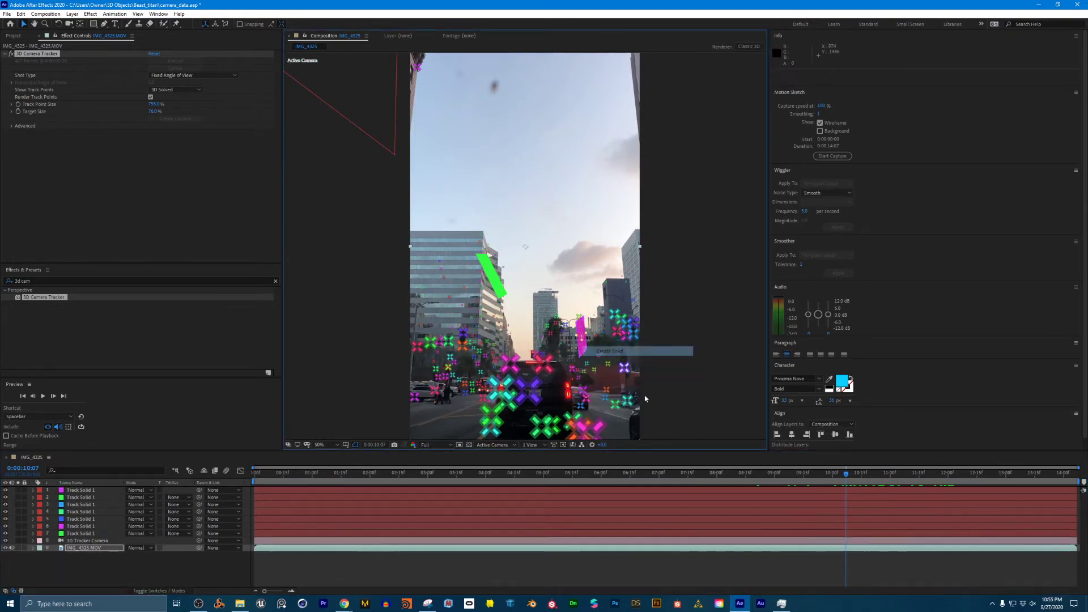
Create a track solid on the lower part of the left building's side wall at 0:00:06:25
{"action": "left_click_drag", "start_coordinate": [688, 476], "coordinate": [651, 480]}
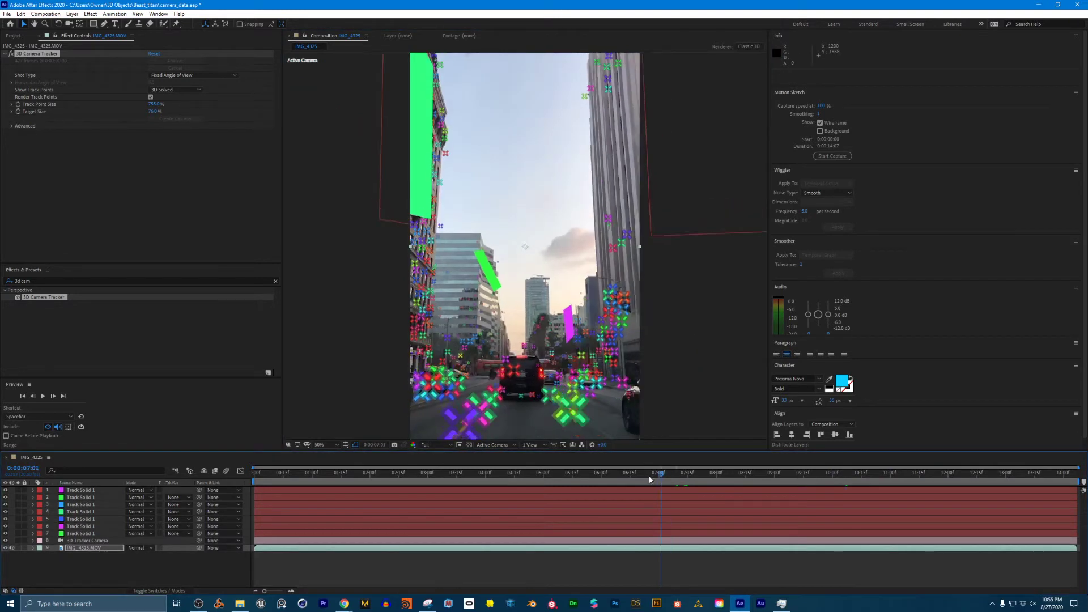
{"action": "right_click", "coordinate": [417, 306]}
{"action": "left_click", "coordinate": [454, 319]}
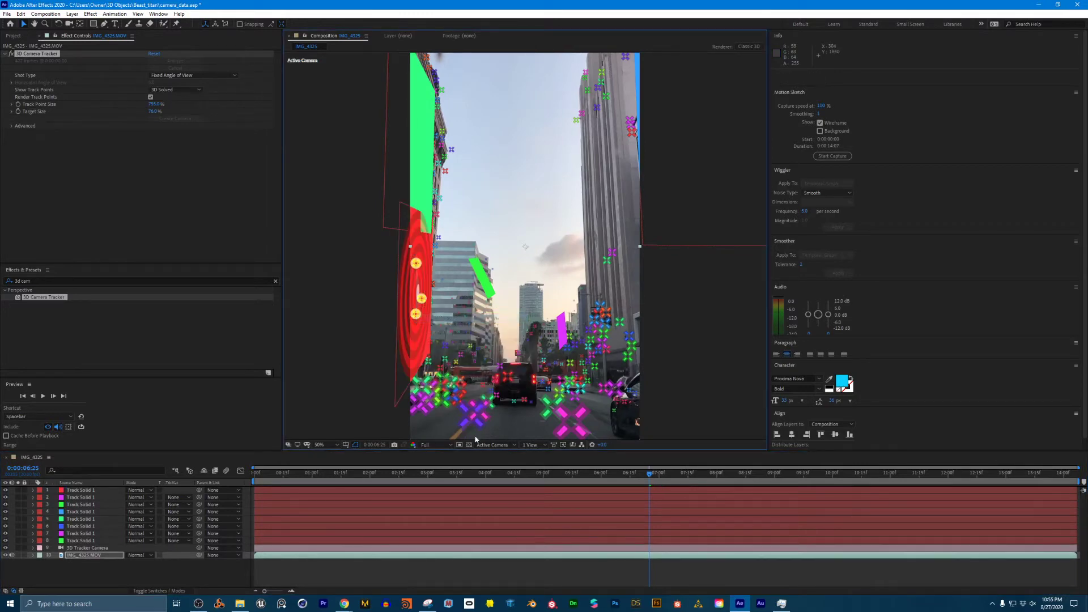
Reduce the tracker's target size and create a track solid on the left building's front face, below the green square, at 0:00:02:12
{"action": "left_click_drag", "start_coordinate": [483, 474], "coordinate": [393, 474]}
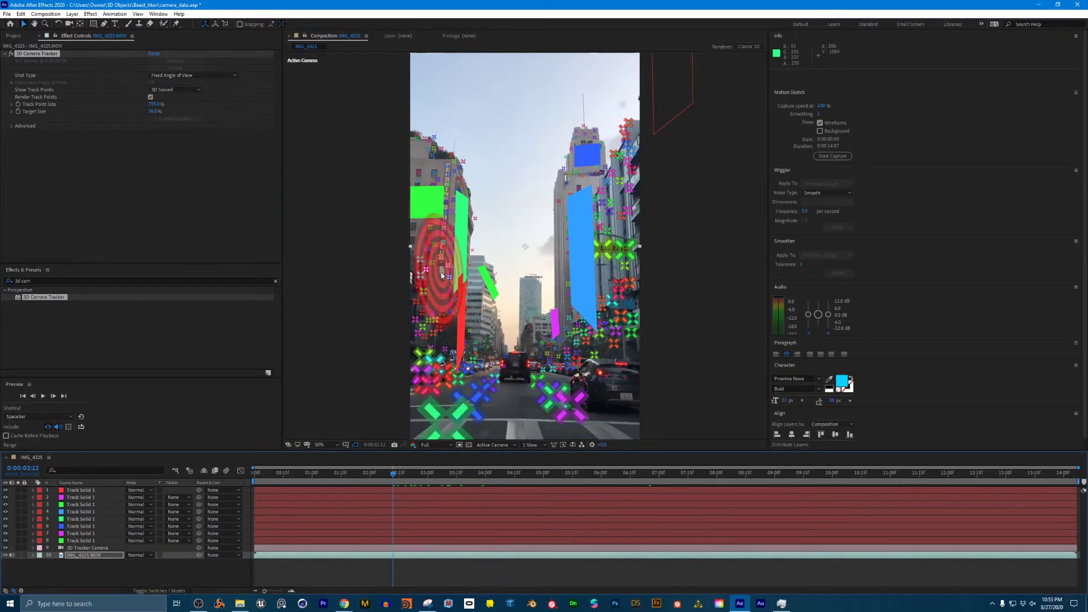
{"action": "right_click", "coordinate": [435, 252]}
{"action": "left_click", "coordinate": [425, 268]}
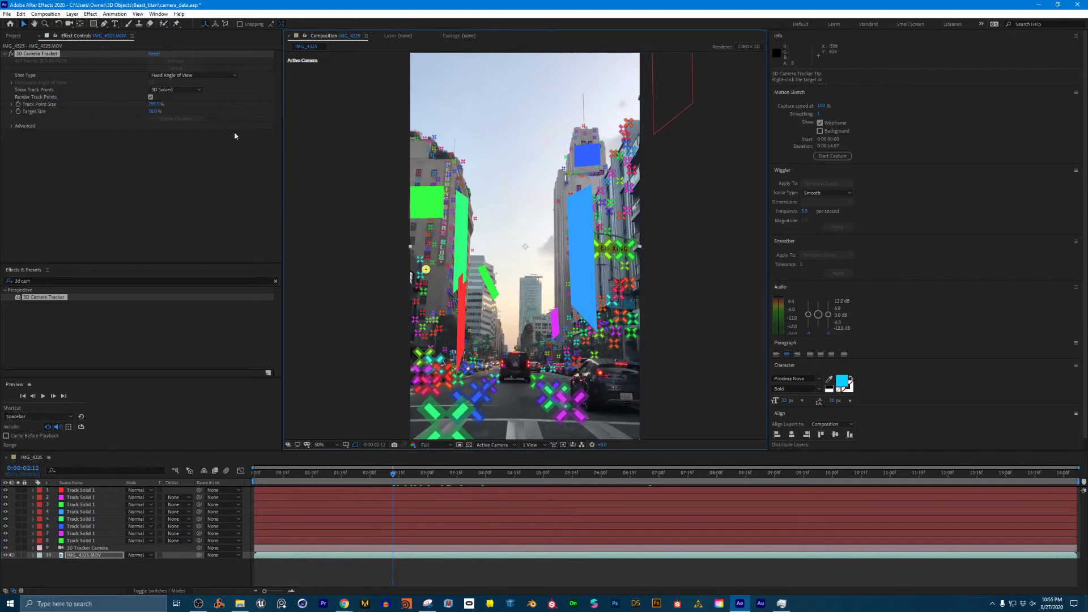
{"action": "left_click_drag", "start_coordinate": [152, 115], "coordinate": [139, 116]}
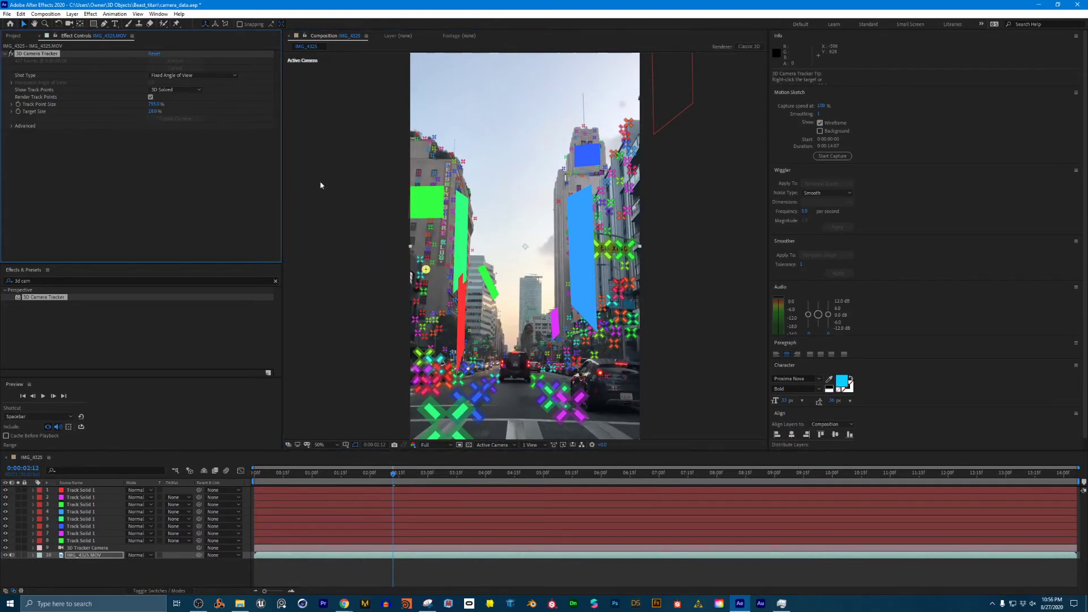
{"action": "left_click", "coordinate": [514, 551]}
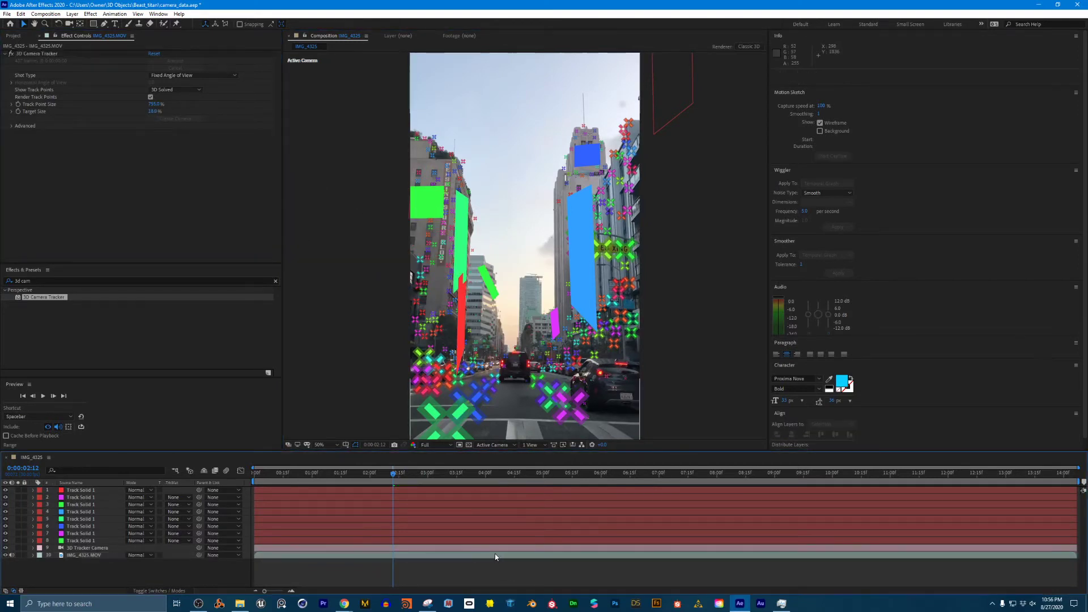
{"action": "left_click", "coordinate": [30, 57]}
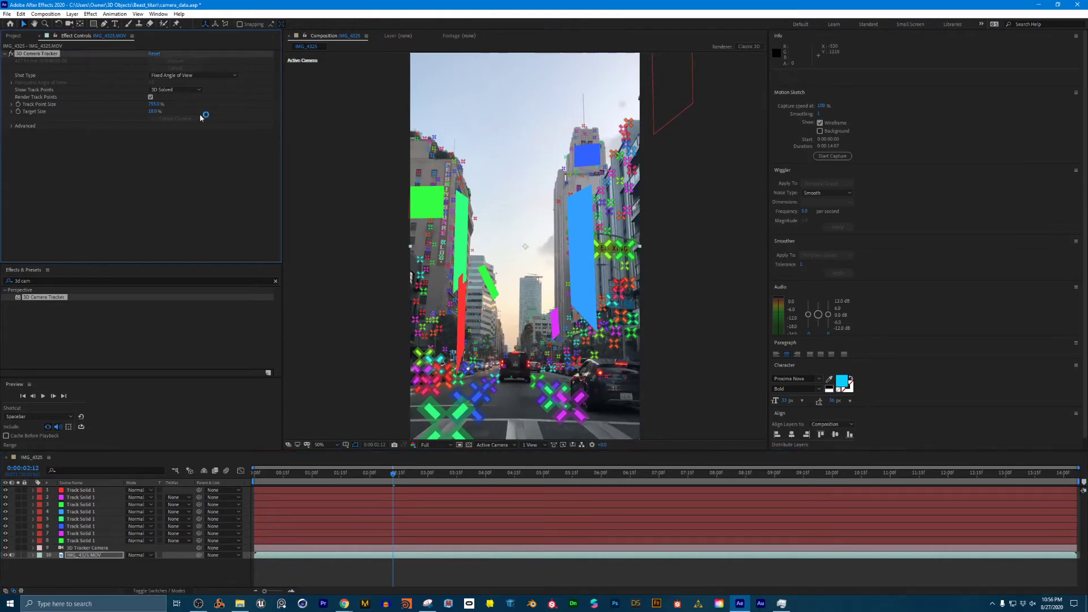
{"action": "right_click", "coordinate": [433, 256]}
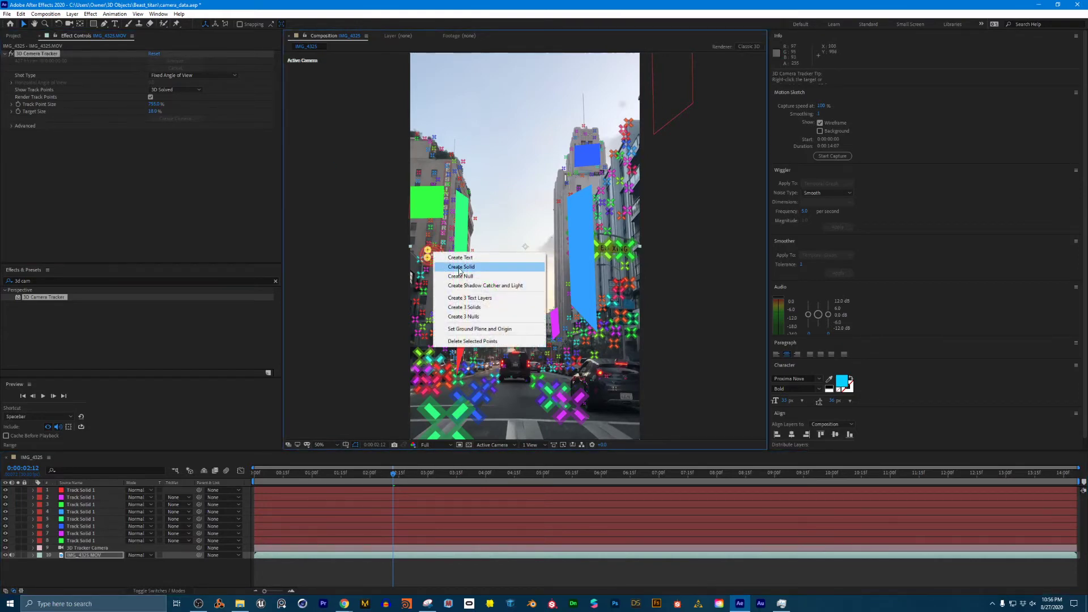
{"action": "left_click", "coordinate": [540, 264]}
Reselect the 3D Camera Tracker, enlarge its target size and create a track solid on the right tower's lower side wall at 0:00:05:28
{"action": "left_click_drag", "start_coordinate": [454, 481], "coordinate": [641, 481]}
{"action": "left_click", "coordinate": [601, 563]}
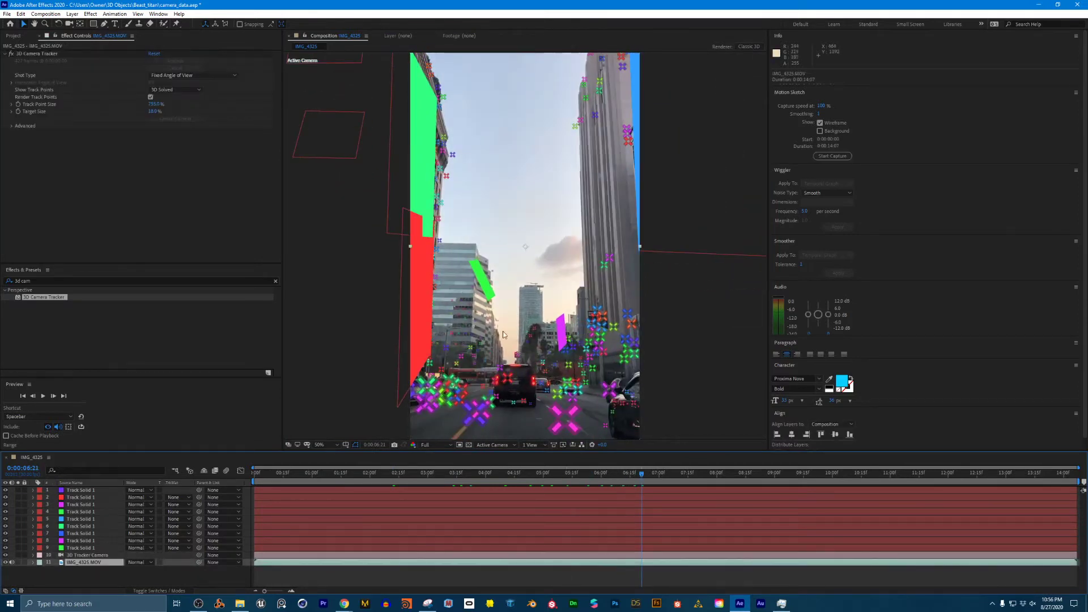
{"action": "left_click", "coordinate": [57, 53]}
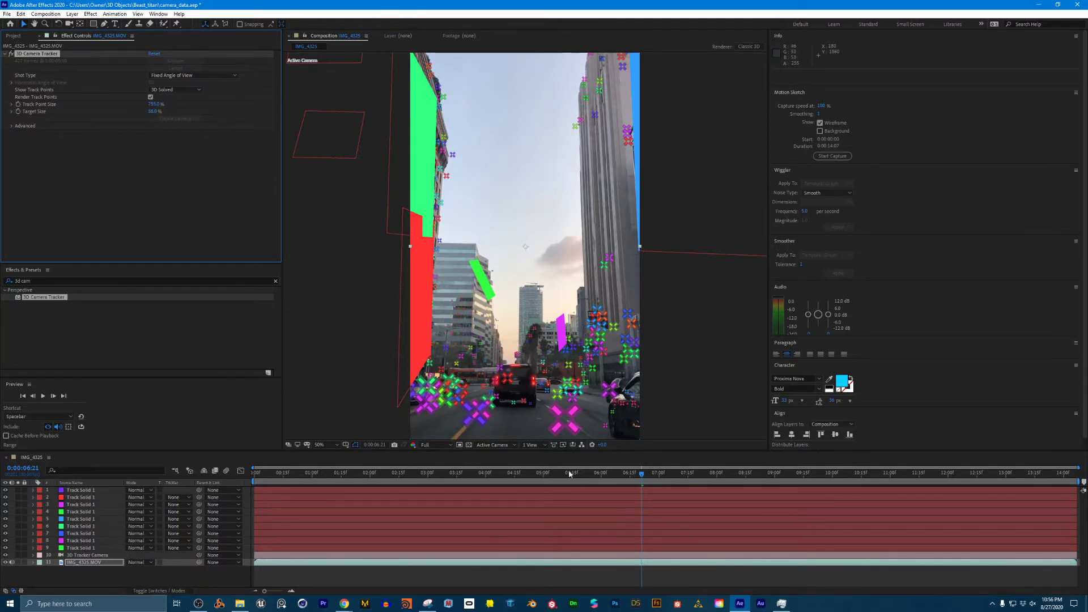
{"action": "left_click_drag", "start_coordinate": [659, 482], "coordinate": [598, 473]}
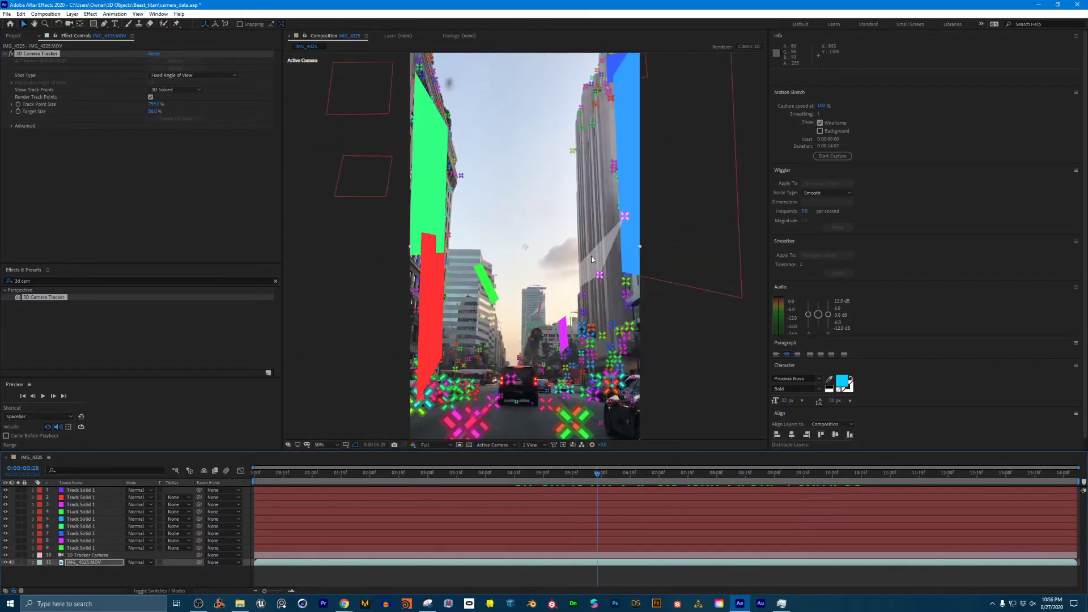
{"action": "right_click", "coordinate": [617, 292]}
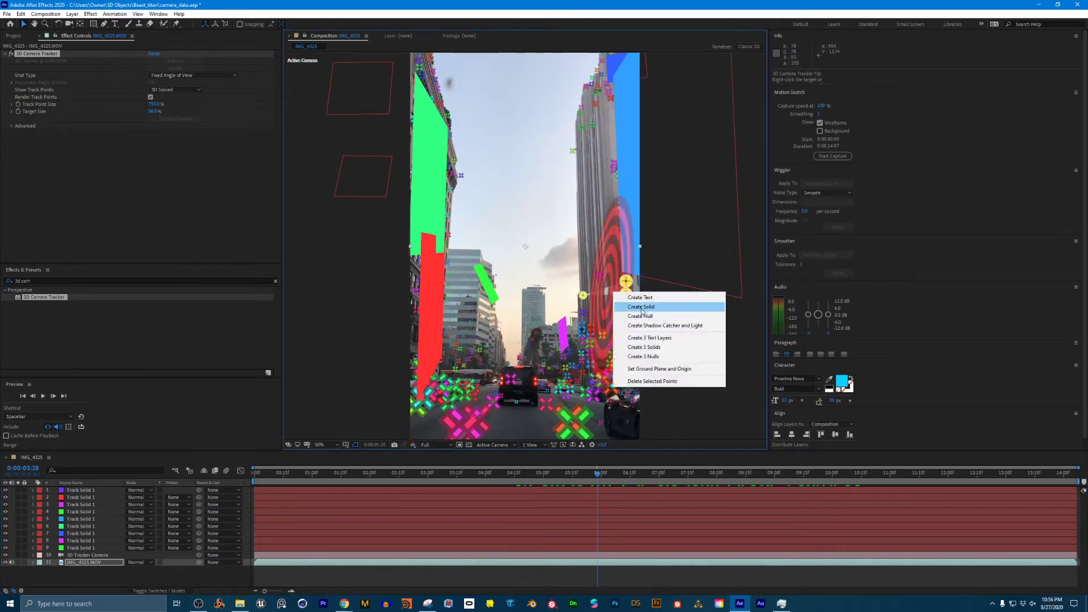
{"action": "left_click", "coordinate": [629, 305]}
Create an upright track solid on the left side of the road beside the car ahead at 0:00:07:22
{"action": "left_click_drag", "start_coordinate": [617, 481], "coordinate": [702, 482]}
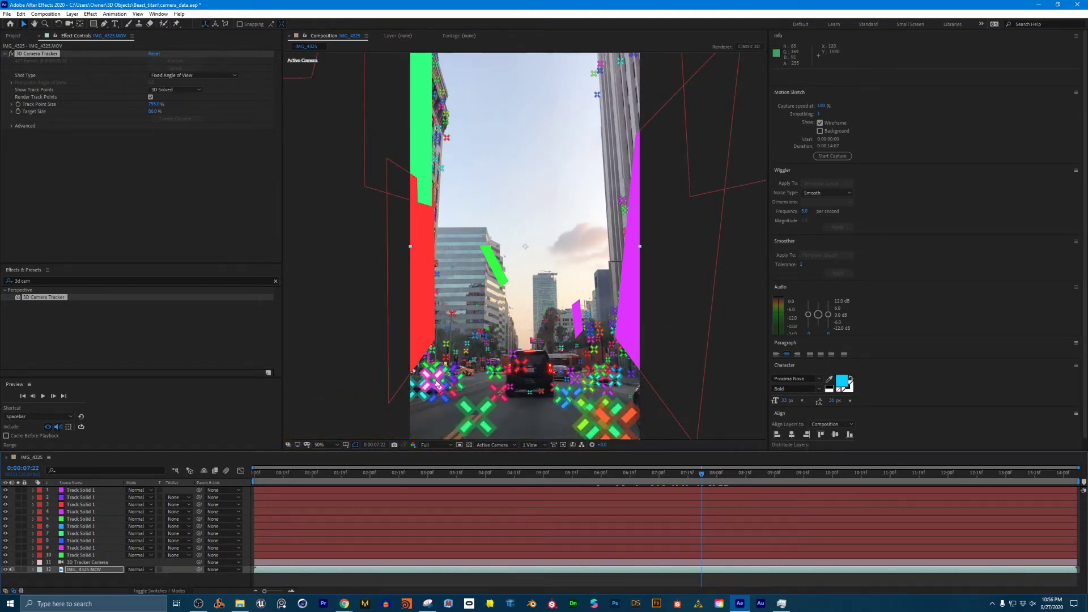
{"action": "right_click", "coordinate": [480, 356]}
{"action": "left_click", "coordinate": [508, 368]}
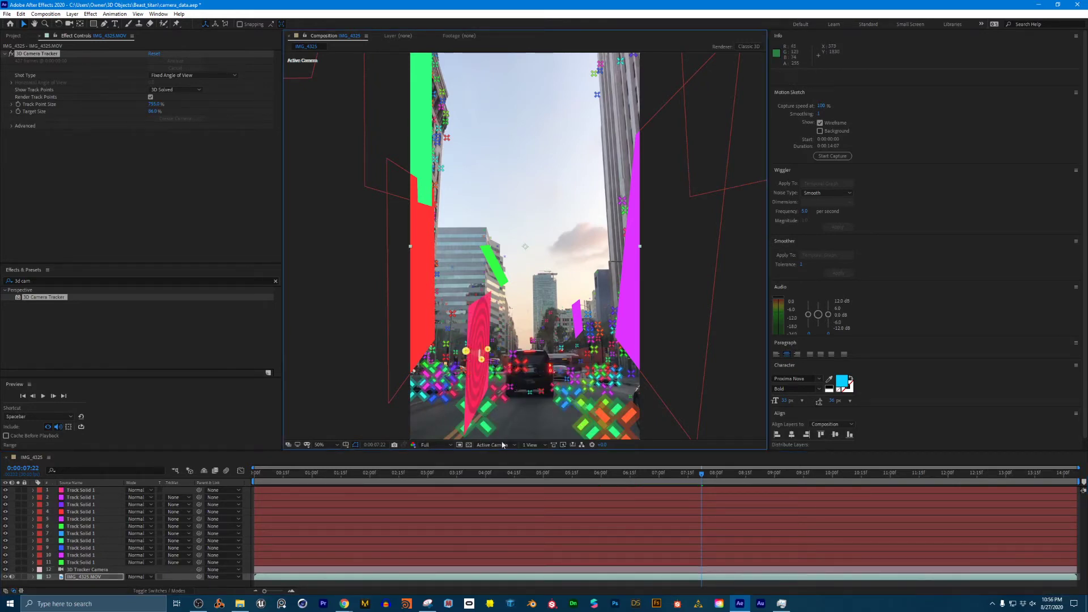
Create a track solid near the distant high-rise in the middle of the street at 0:00:10:12
{"action": "left_click_drag", "start_coordinate": [744, 474], "coordinate": [856, 474]}
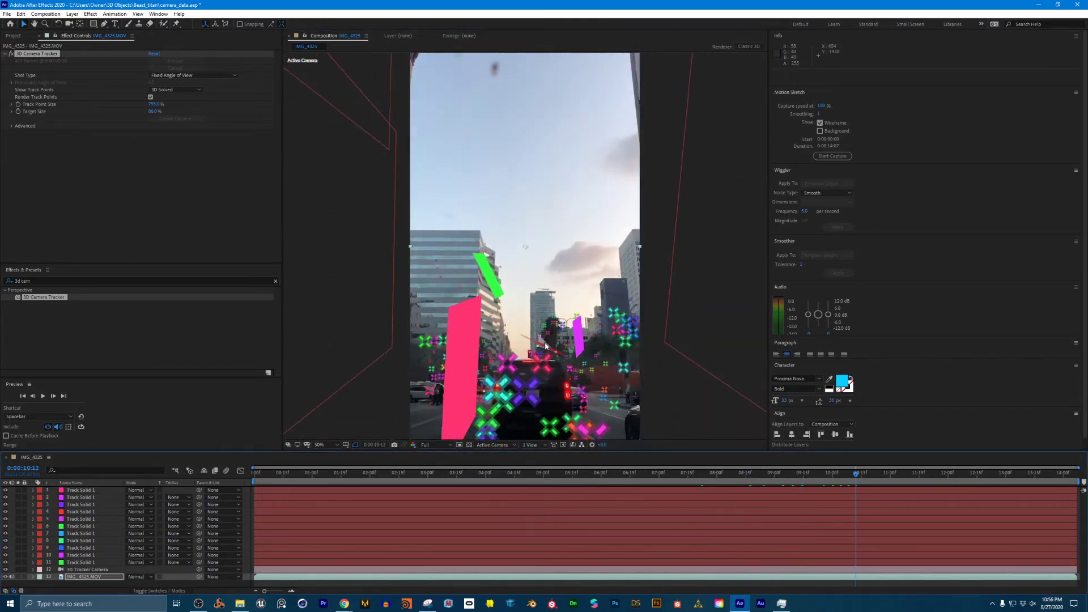
{"action": "right_click", "coordinate": [542, 317]}
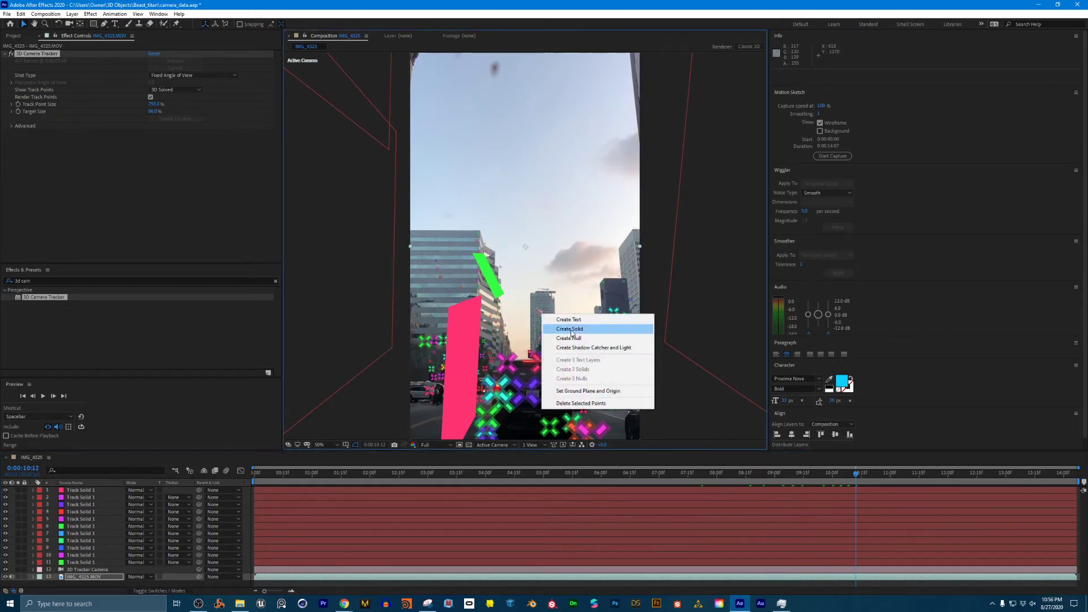
{"action": "left_click", "coordinate": [569, 329]}
Create a track solid beside the distant building at the right edge of the frame, about 12 seconds into the shot
{"action": "left_click_drag", "start_coordinate": [916, 468], "coordinate": [954, 473]}
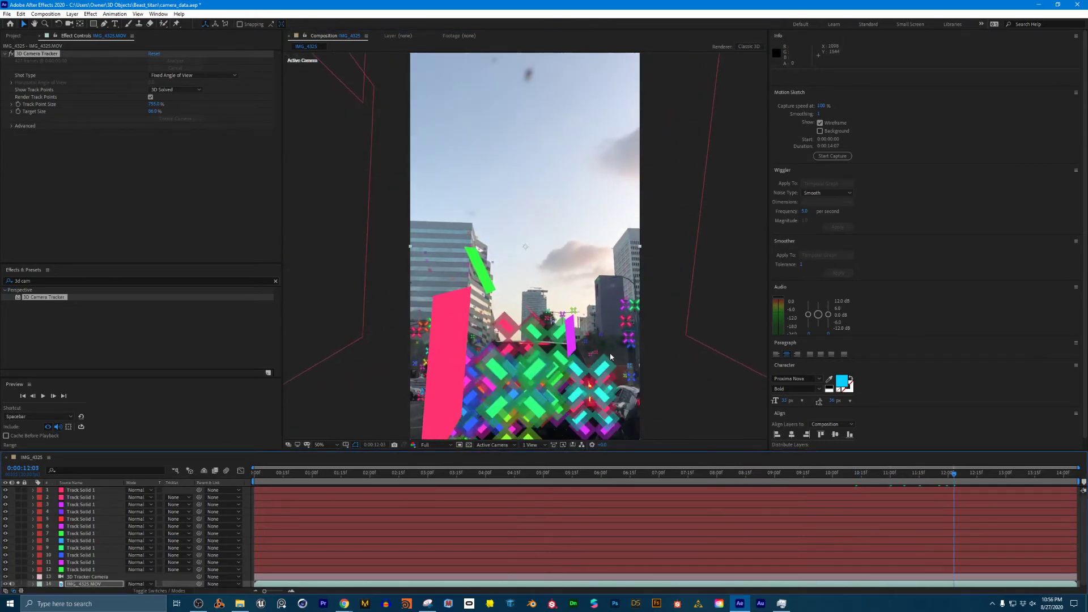
{"action": "right_click", "coordinate": [622, 265]}
{"action": "left_click", "coordinate": [632, 273]}
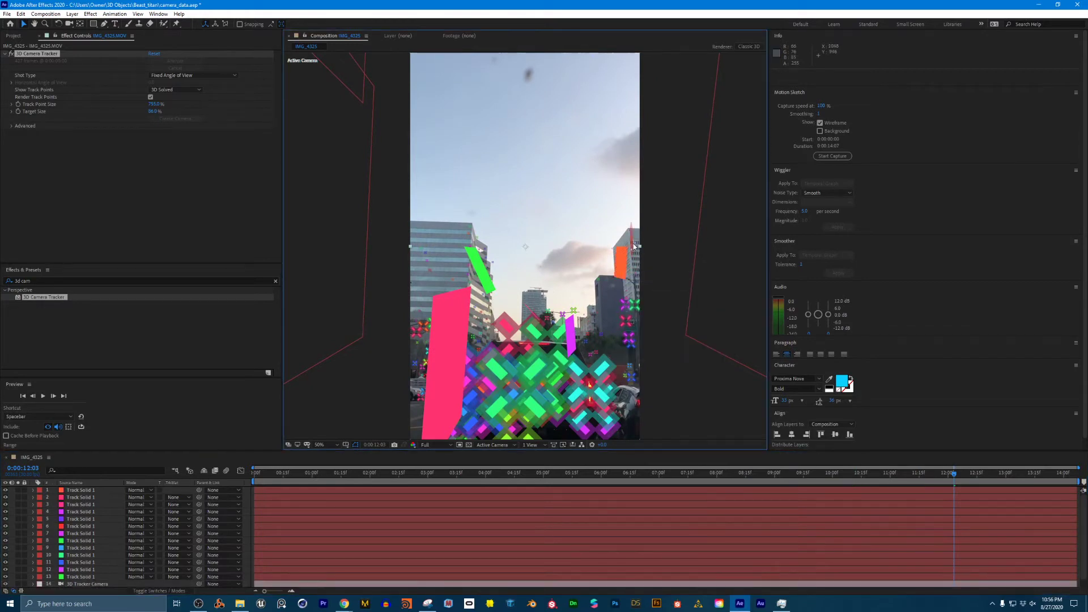
Preview the shot with its solids and create another track solid over the dark car on the right at 0:00:00:00
{"action": "left_click", "coordinate": [1047, 470]}
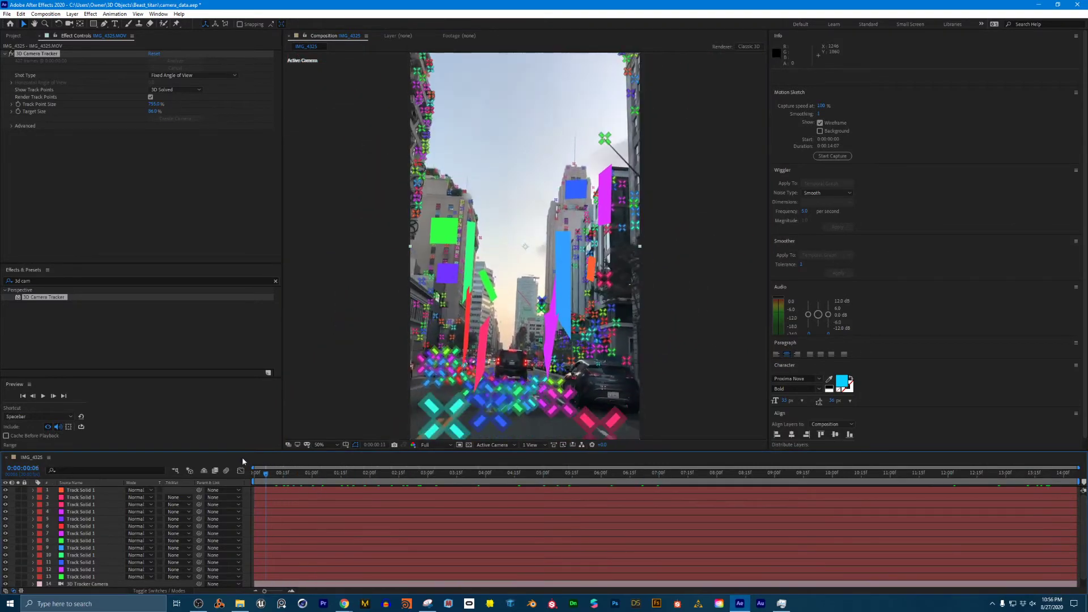
{"action": "key", "text": "space"}
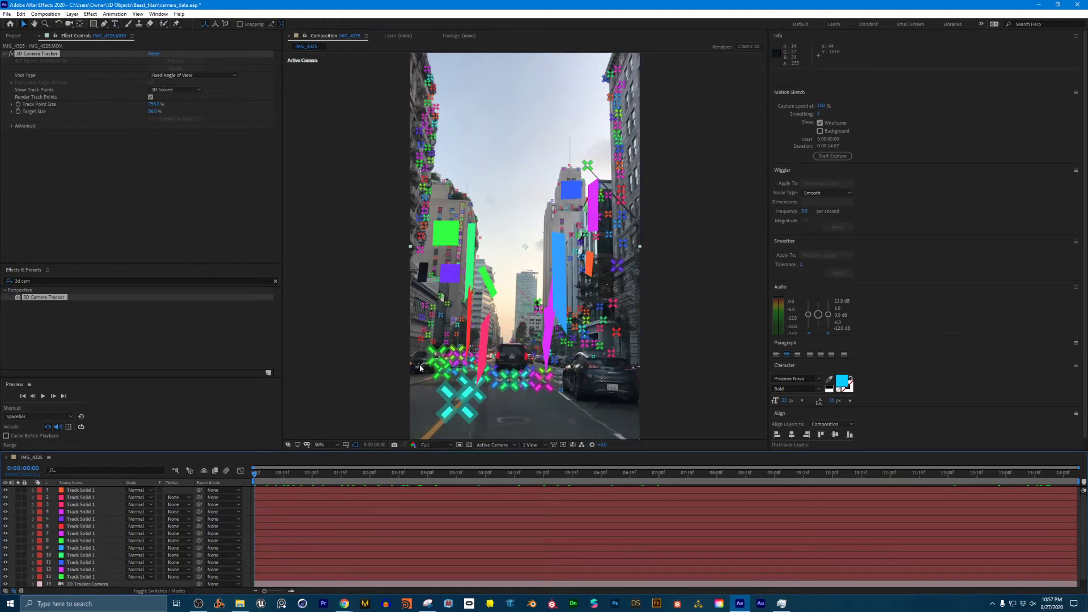
{"action": "right_click", "coordinate": [594, 372]}
{"action": "left_click", "coordinate": [618, 381]}
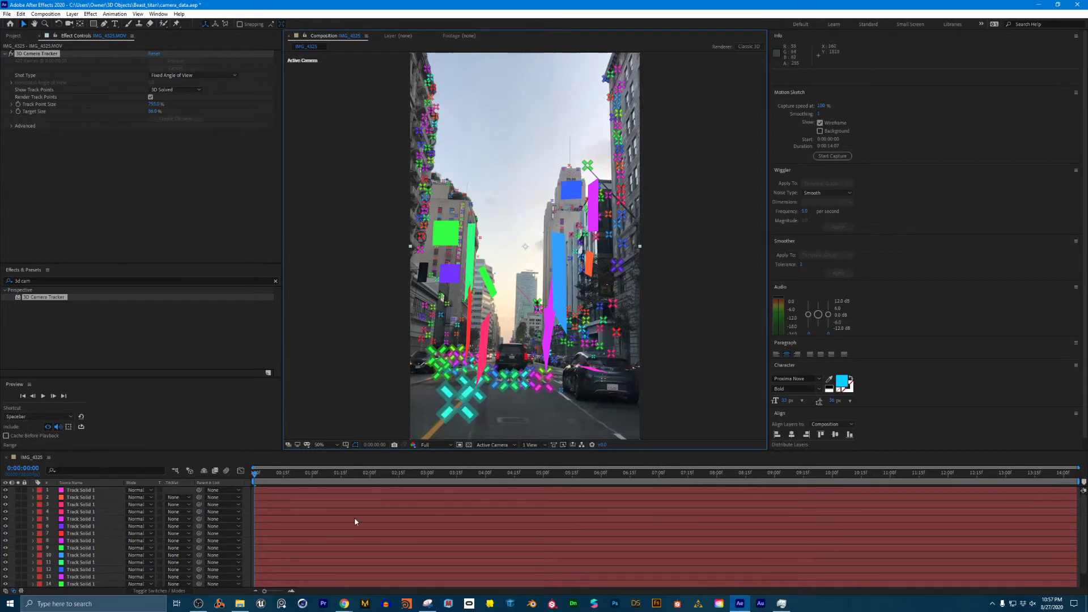
Shrink the track points at 0:00:00:21 and adjust the target size to fit the painted lettering on the road
{"action": "left_click_drag", "start_coordinate": [268, 474], "coordinate": [294, 475]}
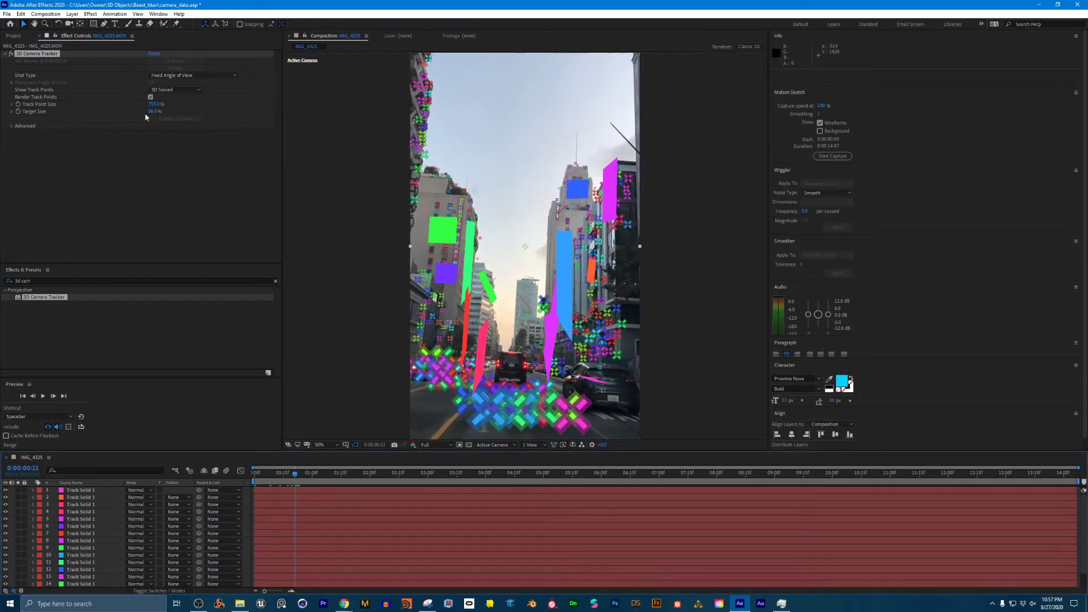
{"action": "left_click_drag", "start_coordinate": [153, 112], "coordinate": [67, 113]}
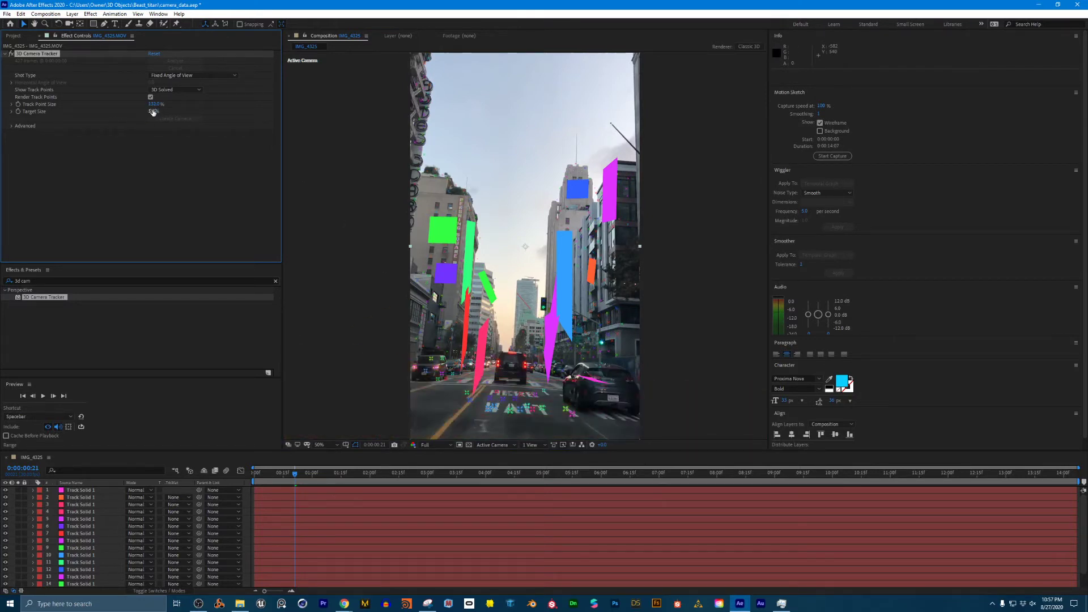
{"action": "left_click_drag", "start_coordinate": [157, 111], "coordinate": [165, 111]}
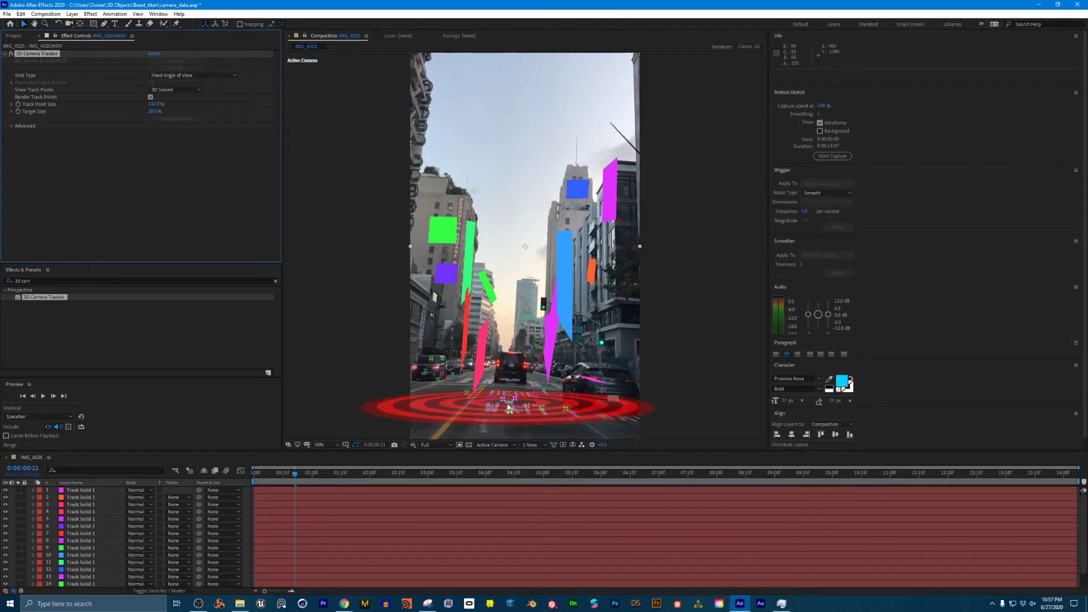
Create a track solid flat on the road over the painted lettering at 0:00:00:21
{"action": "left_click", "coordinate": [509, 407]}
{"action": "right_click", "coordinate": [509, 403]}
{"action": "left_click", "coordinate": [539, 418]}
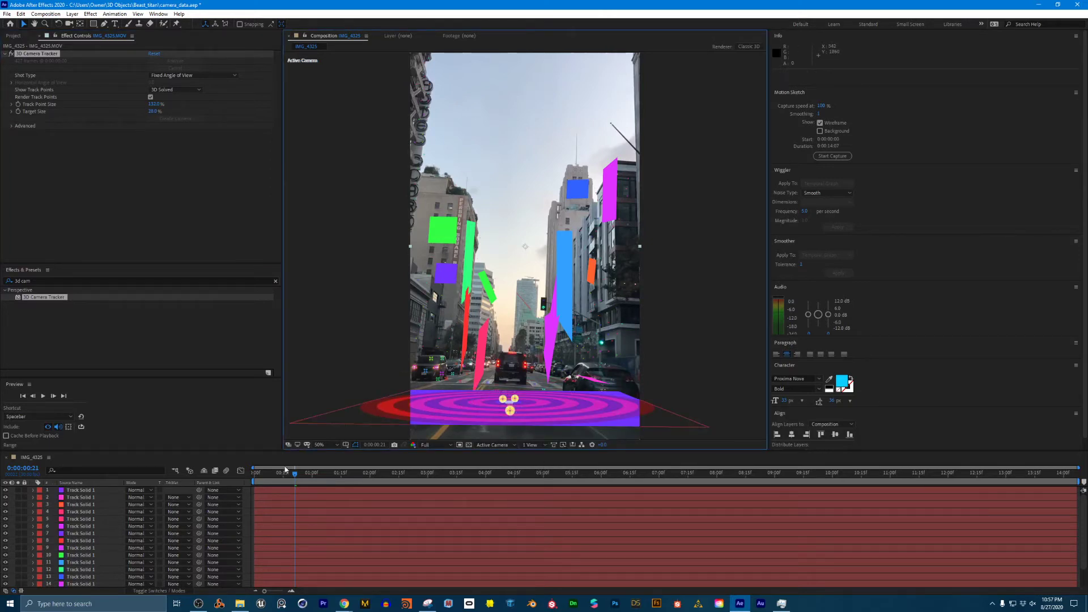
Create another track solid flat on the road in the foreground at 0:00:01:27
{"action": "left_click_drag", "start_coordinate": [290, 479], "coordinate": [365, 471]}
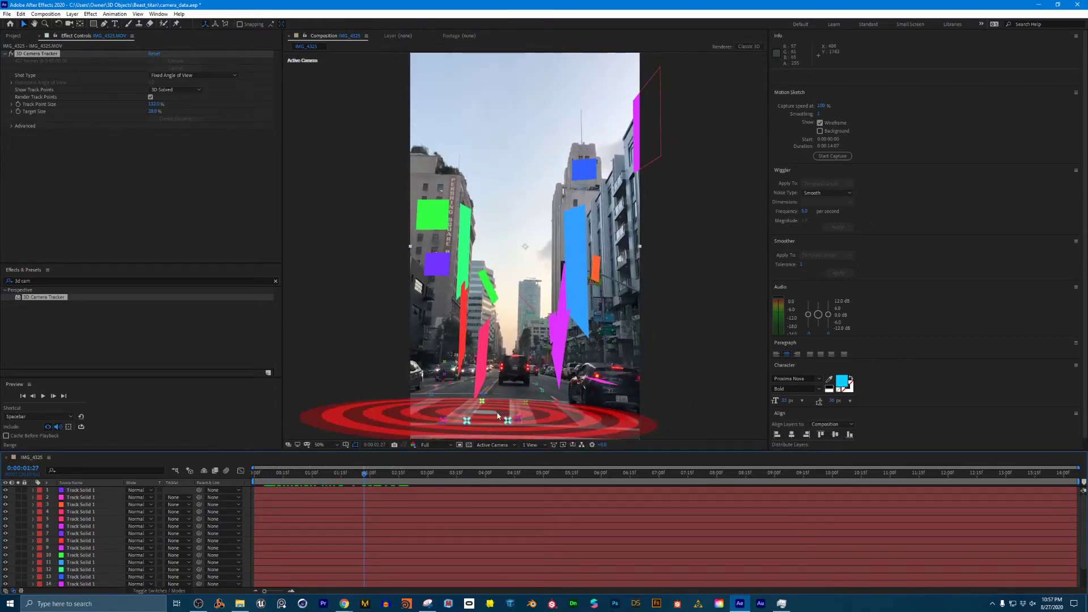
{"action": "right_click", "coordinate": [492, 417]}
{"action": "left_click", "coordinate": [521, 429]}
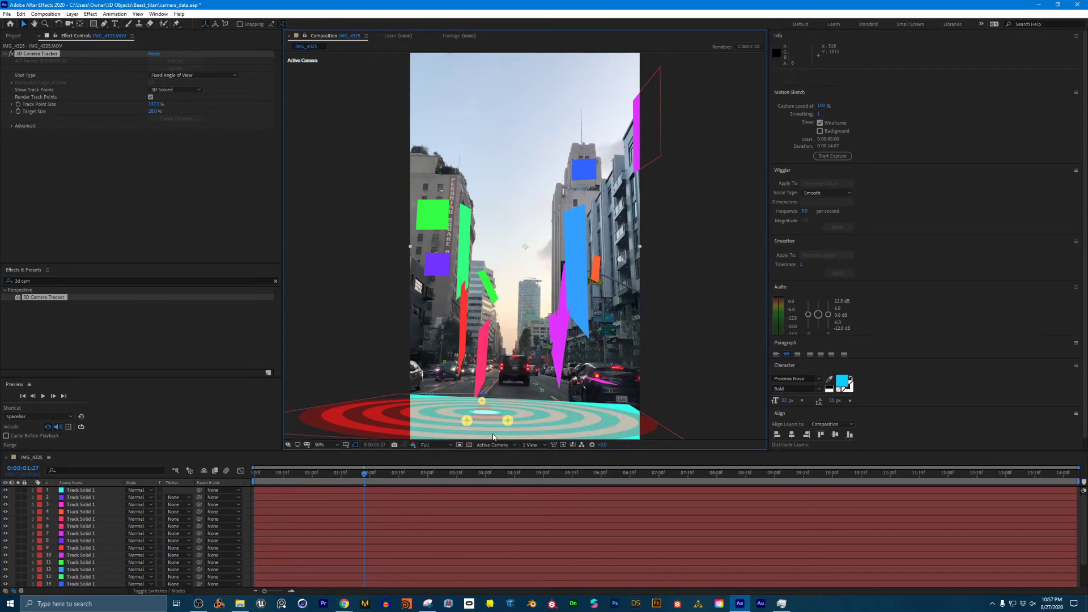
Create a track solid flat on the road just behind the vehicle ahead at 0:00:04:03
{"action": "left_click", "coordinate": [390, 474]}
{"action": "left_click_drag", "start_coordinate": [391, 475], "coordinate": [450, 474]}
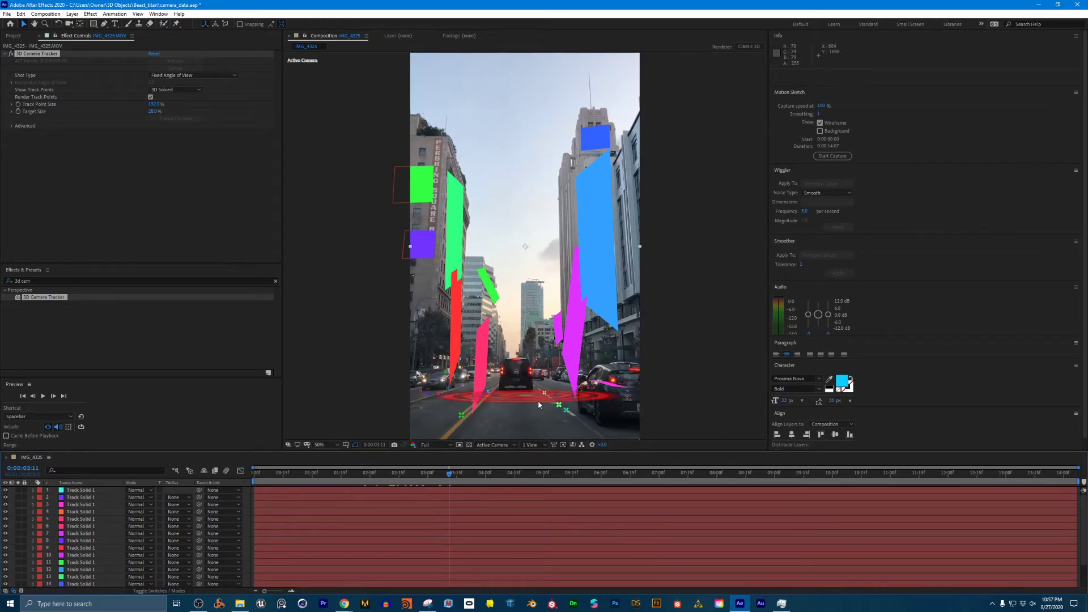
{"action": "left_click_drag", "start_coordinate": [457, 476], "coordinate": [492, 475]}
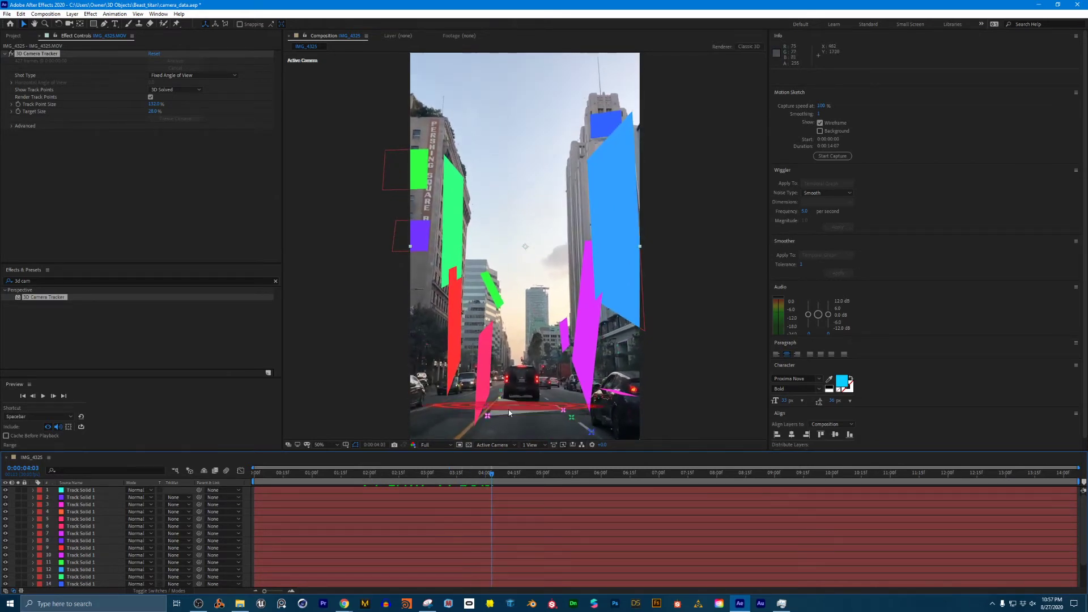
{"action": "left_click", "coordinate": [509, 411]}
{"action": "right_click", "coordinate": [509, 413]}
{"action": "left_click", "coordinate": [539, 426]}
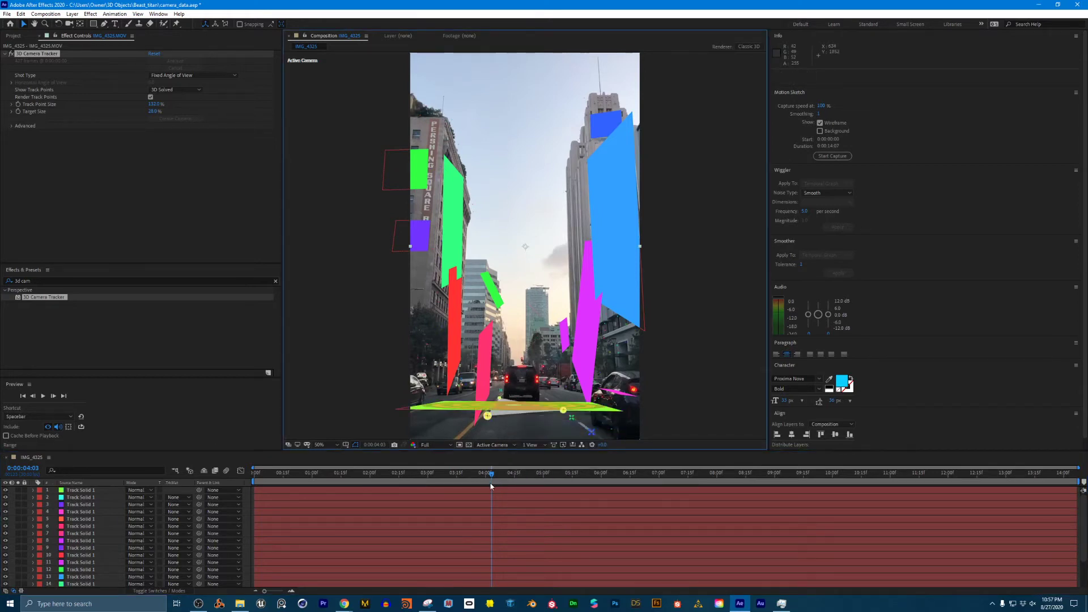
Preview the shot onward to 0:00:09:03 to check how the solids hold to the street
{"action": "left_click_drag", "start_coordinate": [492, 475], "coordinate": [510, 476]}
{"action": "key", "text": "space"}
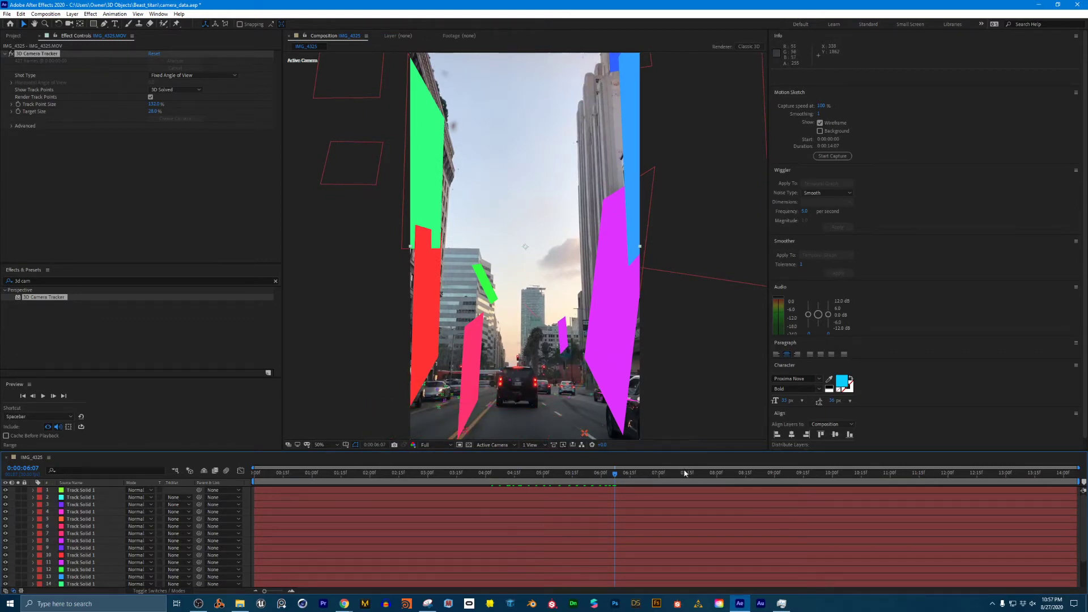
{"action": "left_click_drag", "start_coordinate": [685, 474], "coordinate": [722, 486]}
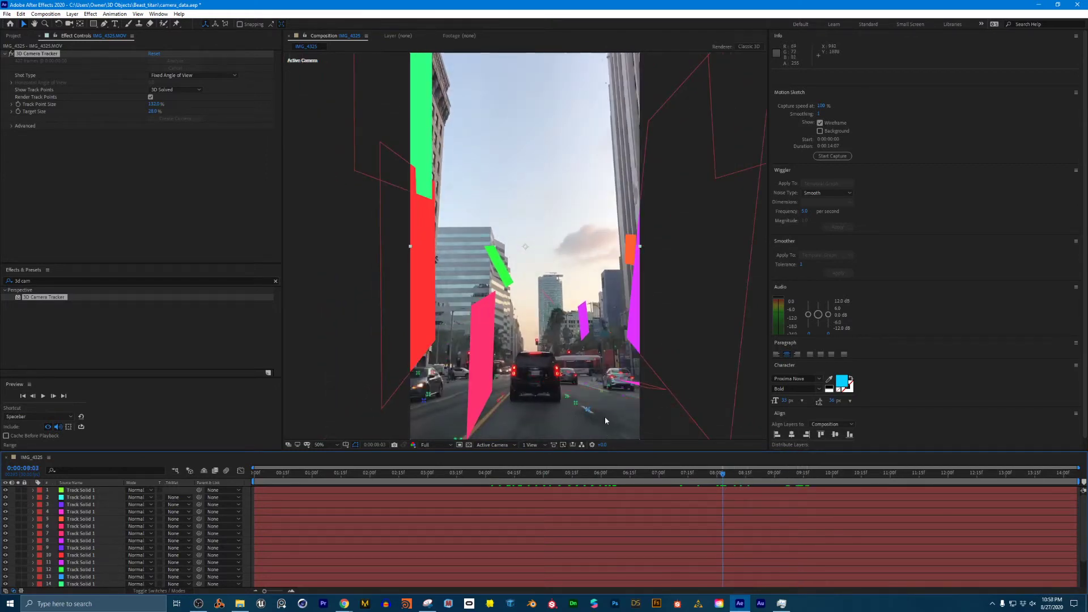
Create a track solid at 0:00:00:00 on the near right-hand building, level with the top of the darker building beside it
{"action": "left_click_drag", "start_coordinate": [846, 475], "coordinate": [226, 488]}
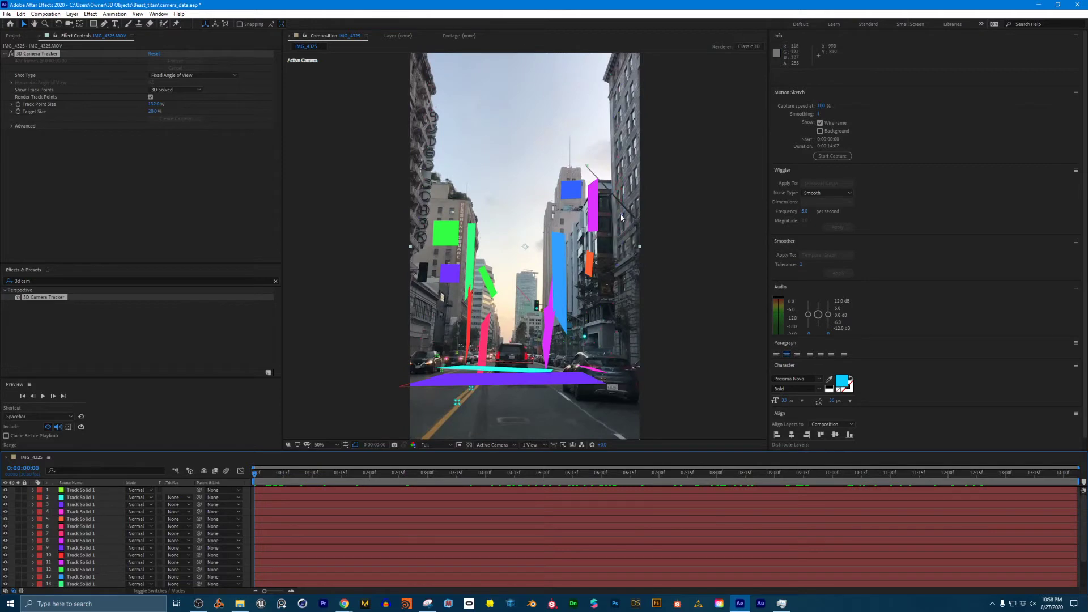
{"action": "right_click", "coordinate": [619, 184]}
{"action": "left_click", "coordinate": [646, 196]}
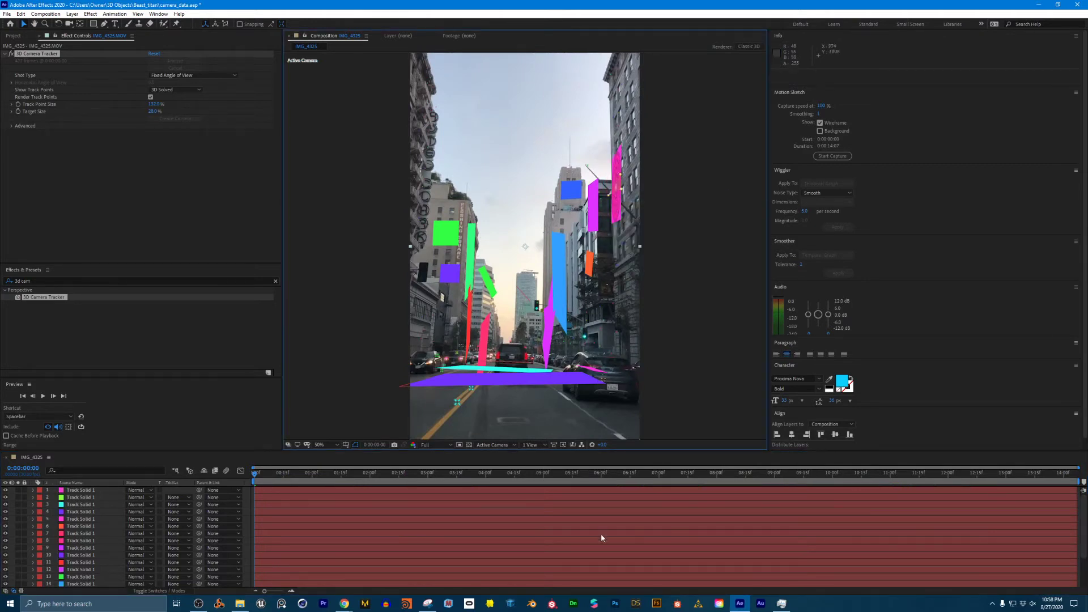
With the footage's 3D Camera Tracker active, create a track solid near the top of the right-hand building
{"action": "scroll", "coordinate": [459, 558], "scroll_direction": "down", "scroll_amount": 3}
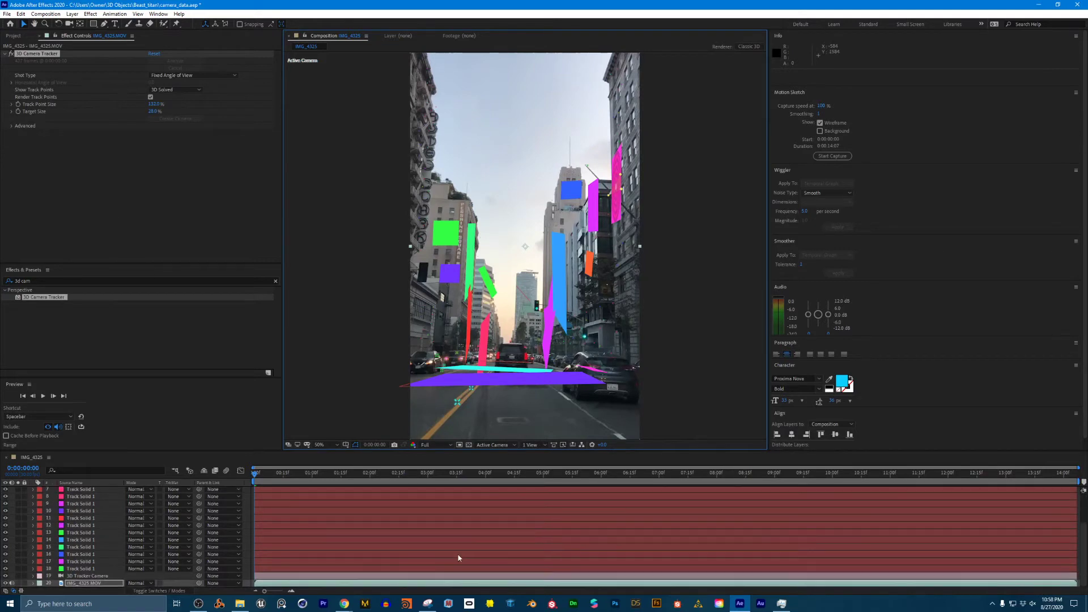
{"action": "left_click", "coordinate": [384, 586]}
{"action": "left_click", "coordinate": [33, 55]}
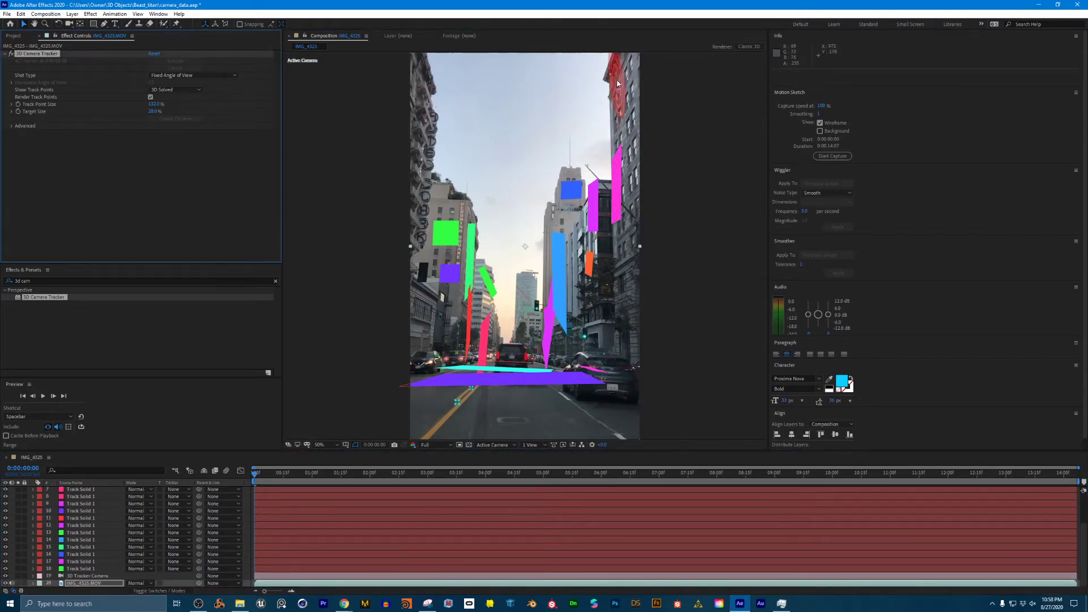
{"action": "right_click", "coordinate": [617, 83]}
{"action": "left_click", "coordinate": [663, 95]}
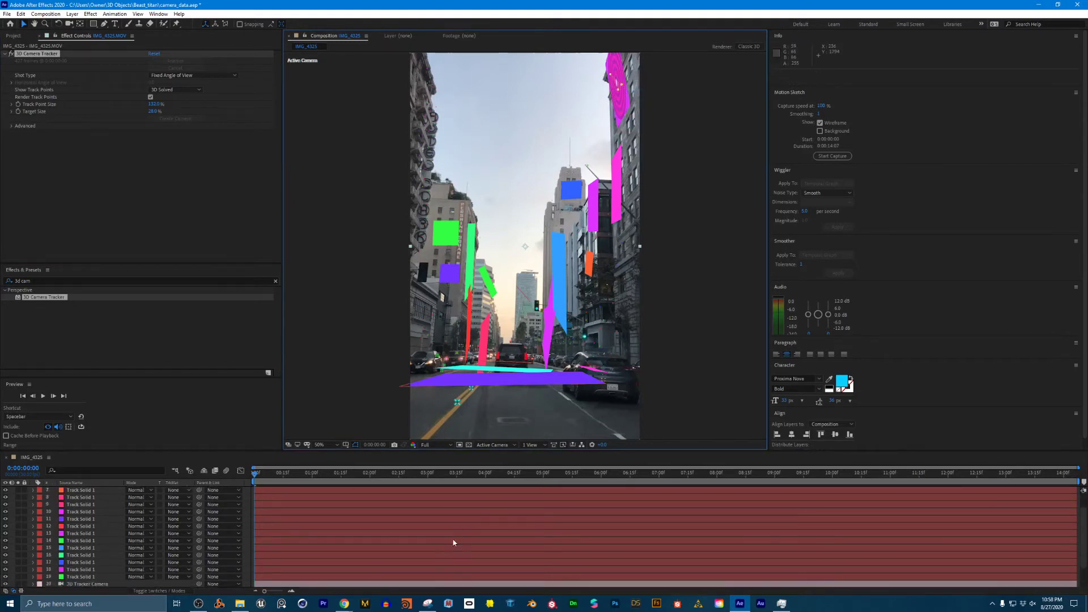
Reactivate the footage's 3D Camera Tracker and create a track solid near the top of the left-hand building
{"action": "scroll", "coordinate": [453, 543], "scroll_direction": "down", "scroll_amount": 2}
{"action": "left_click", "coordinate": [405, 584]}
{"action": "left_click", "coordinate": [41, 54]}
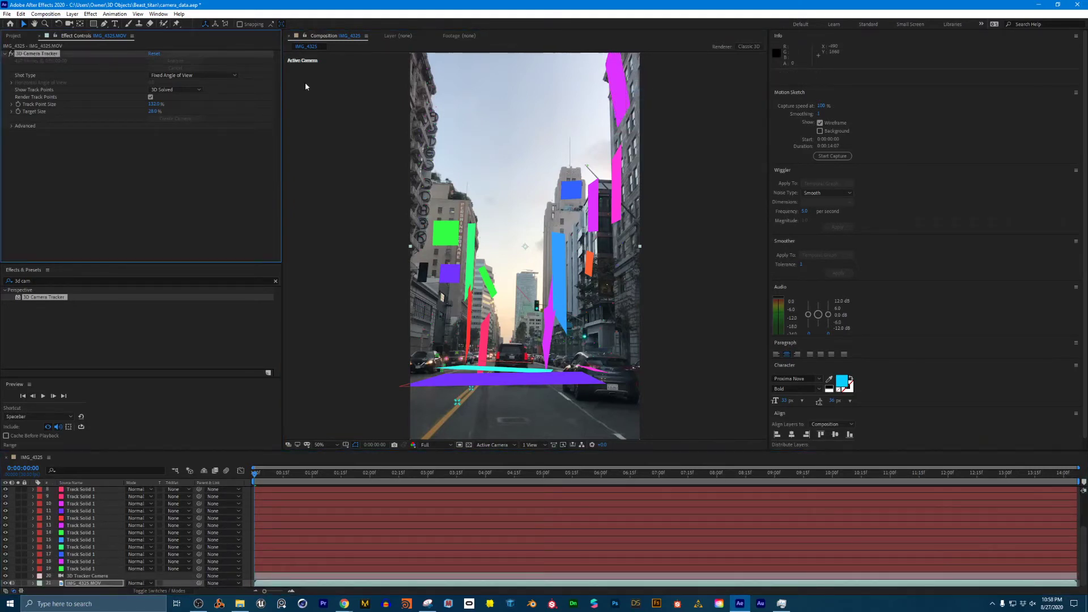
{"action": "right_click", "coordinate": [425, 106]}
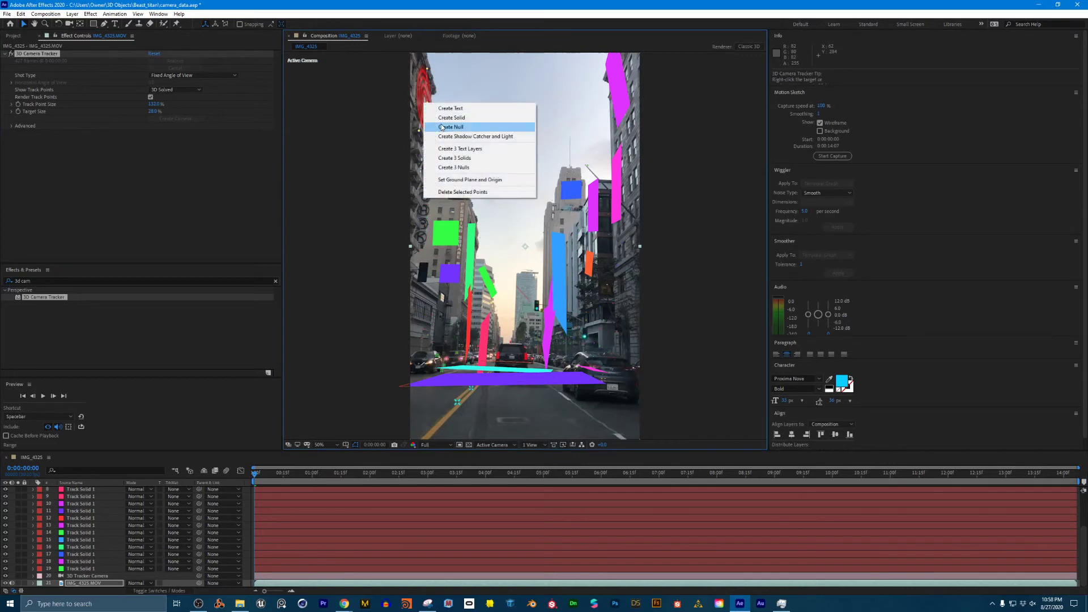
{"action": "left_click", "coordinate": [466, 117]}
Reactivate the camera tracker and create a track solid low on the left-hand building, just above the parked cars
{"action": "scroll", "coordinate": [347, 566], "scroll_direction": "down", "scroll_amount": 3}
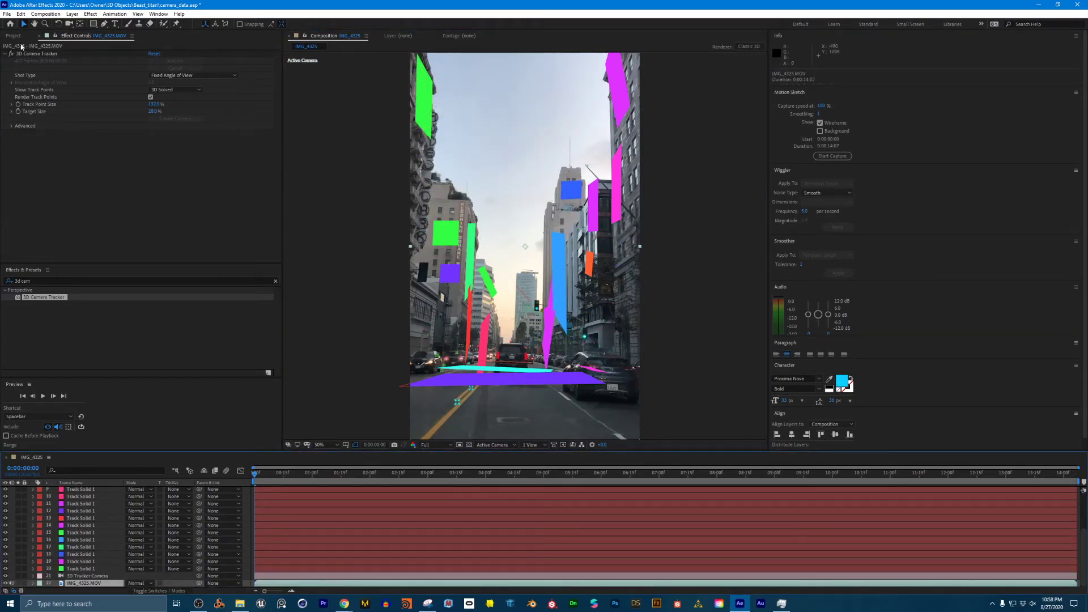
{"action": "left_click", "coordinate": [35, 53]}
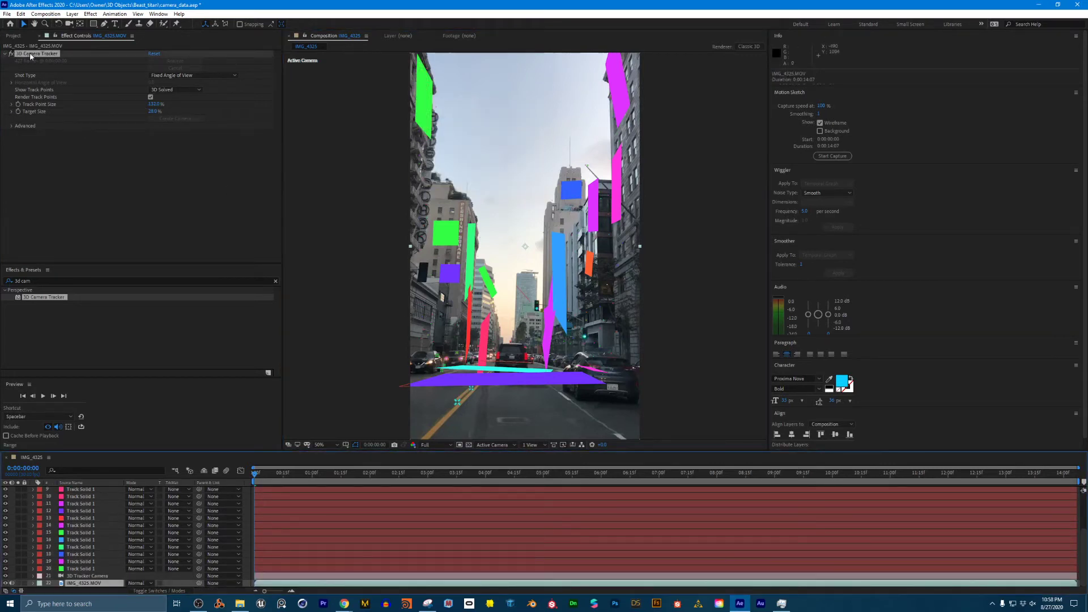
{"action": "right_click", "coordinate": [424, 330]}
{"action": "left_click", "coordinate": [466, 340]}
Reselect the IMG_4325.MOV footage and its tracker, and create a track solid on the left building below the uppermost green solid
{"action": "scroll", "coordinate": [355, 559], "scroll_direction": "down", "scroll_amount": 3}
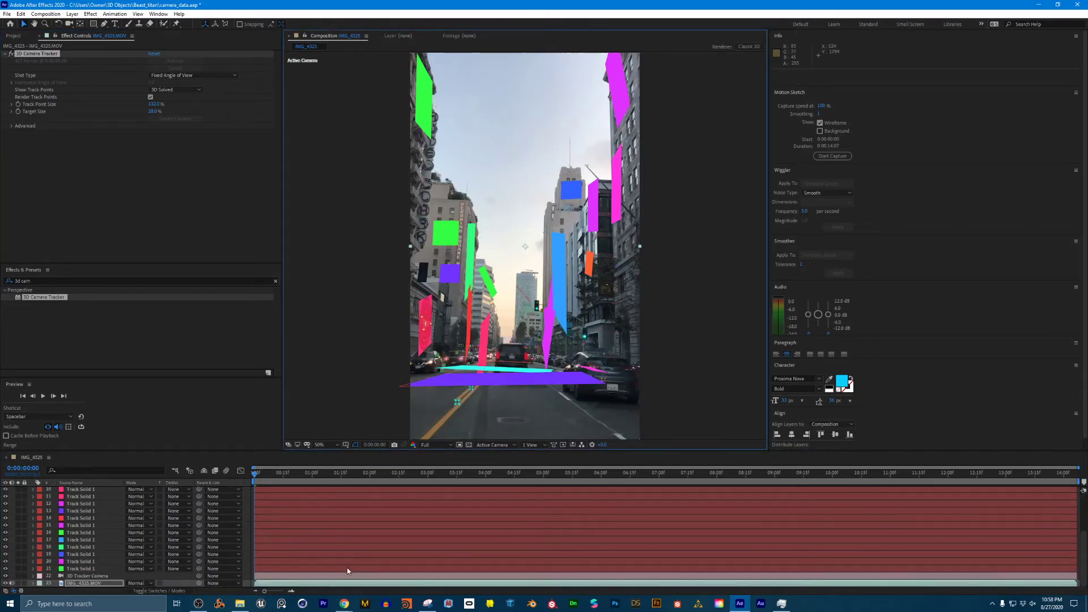
{"action": "left_click", "coordinate": [37, 53]}
{"action": "scroll", "coordinate": [424, 191], "scroll_direction": "down", "scroll_amount": 6}
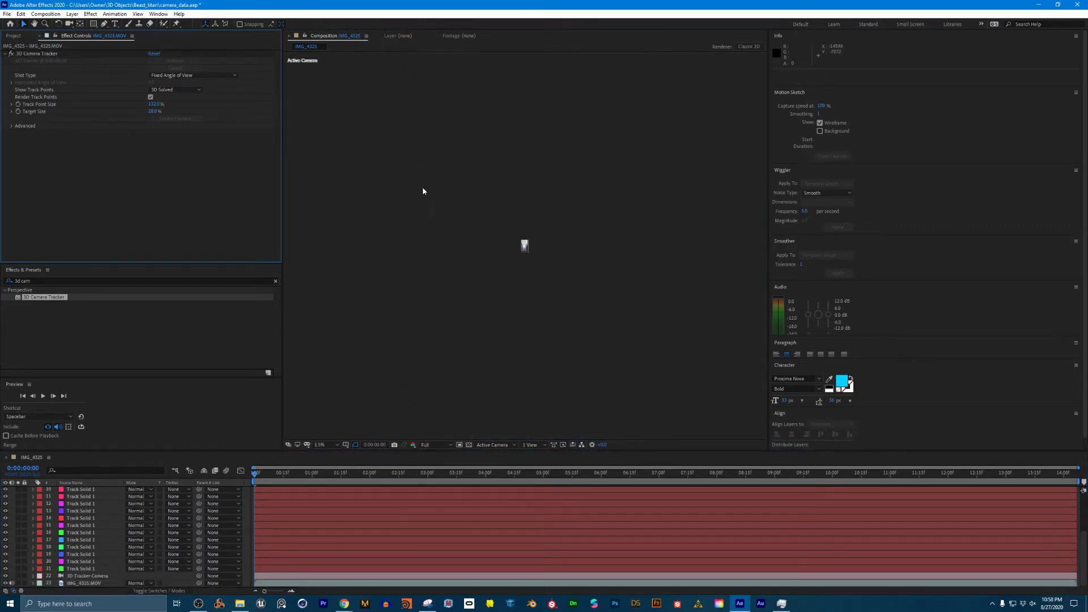
{"action": "scroll", "coordinate": [507, 289], "scroll_direction": "up", "scroll_amount": 9}
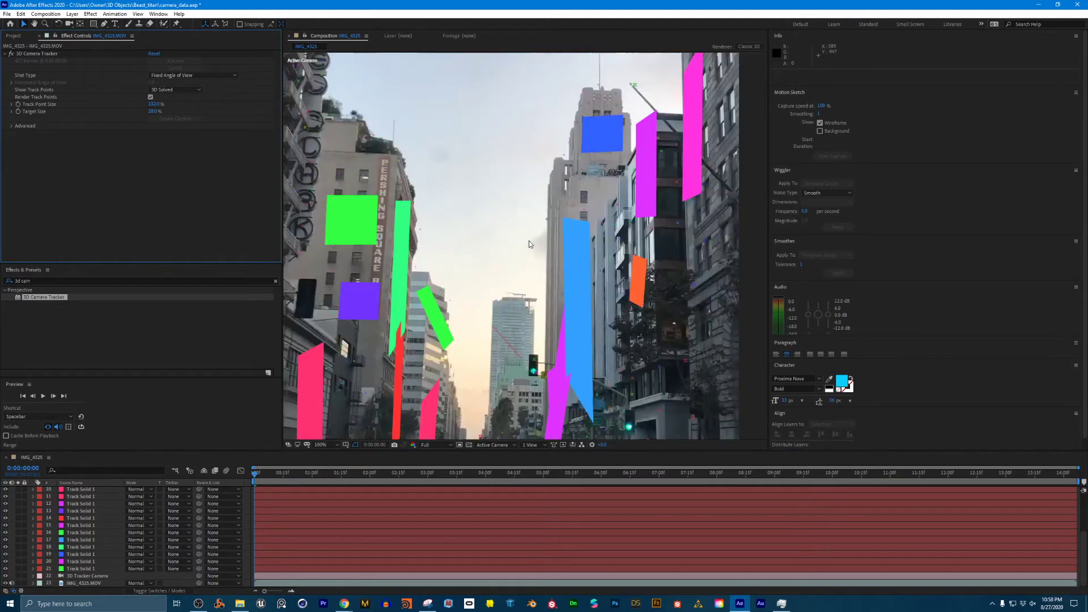
{"action": "scroll", "coordinate": [507, 290], "scroll_direction": "down", "scroll_amount": 2}
{"action": "left_click", "coordinate": [380, 580]}
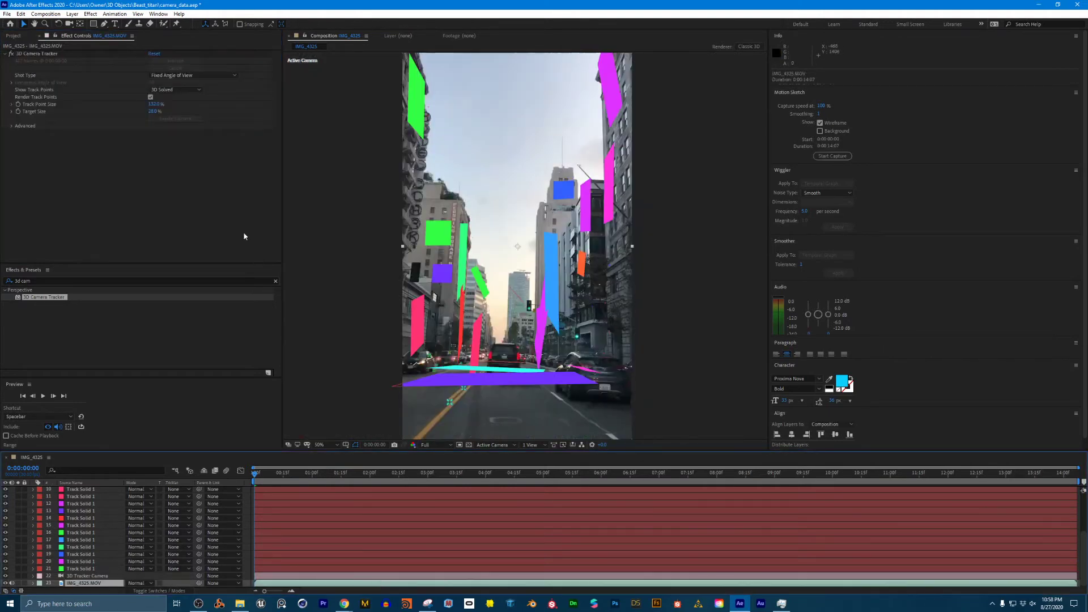
{"action": "left_click", "coordinate": [413, 205]}
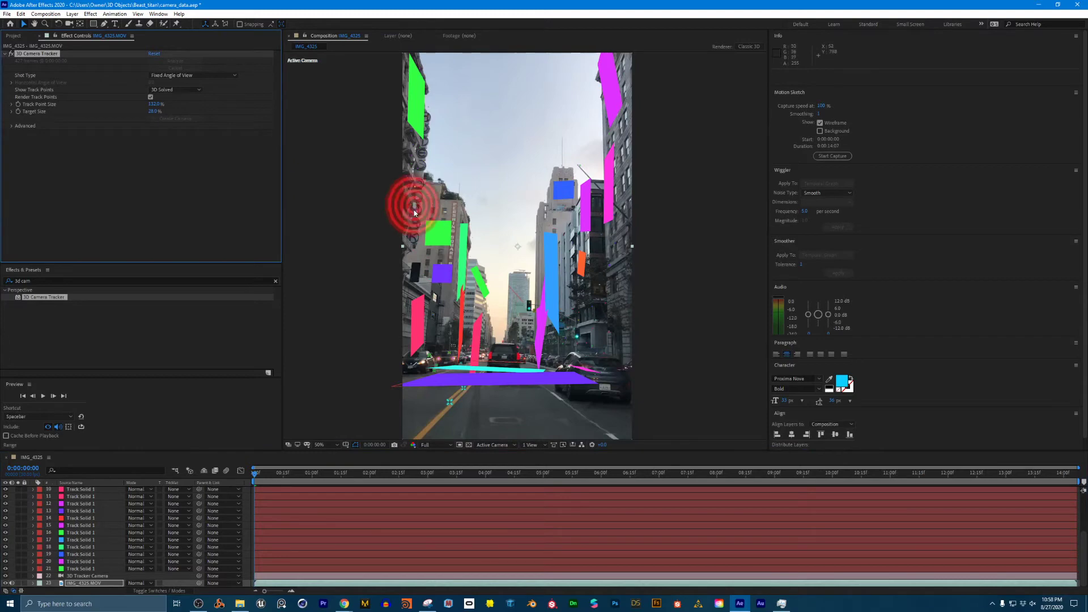
{"action": "right_click", "coordinate": [417, 171]}
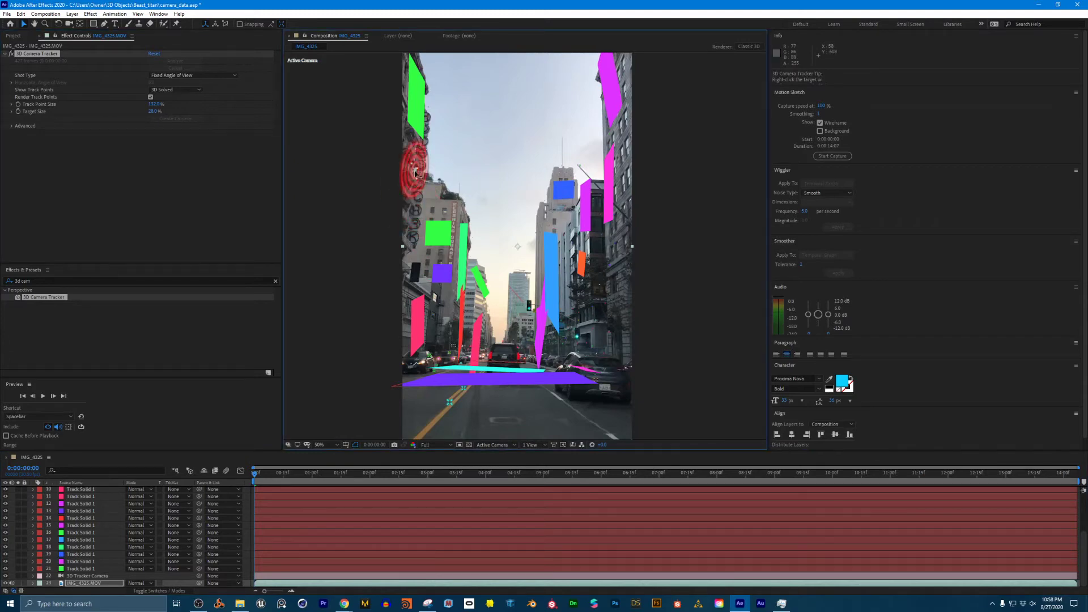
{"action": "left_click", "coordinate": [446, 188]}
Create a track solid by the distant trees to the right of the far high-rise at 0:00:07:02
{"action": "left_click_drag", "start_coordinate": [308, 472], "coordinate": [658, 495]}
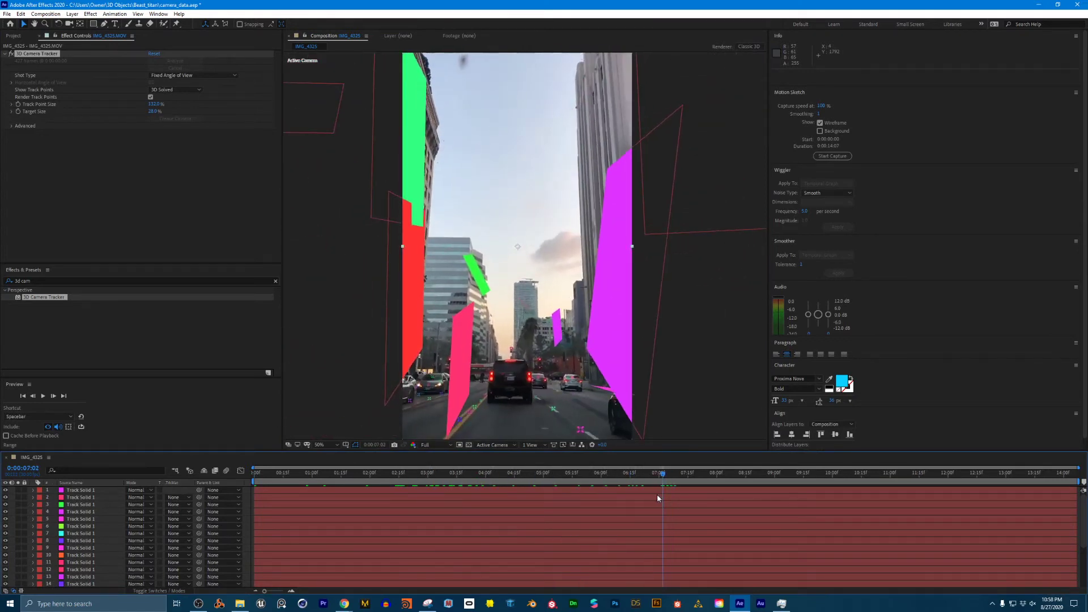
{"action": "right_click", "coordinate": [545, 330]}
{"action": "left_click", "coordinate": [573, 342]}
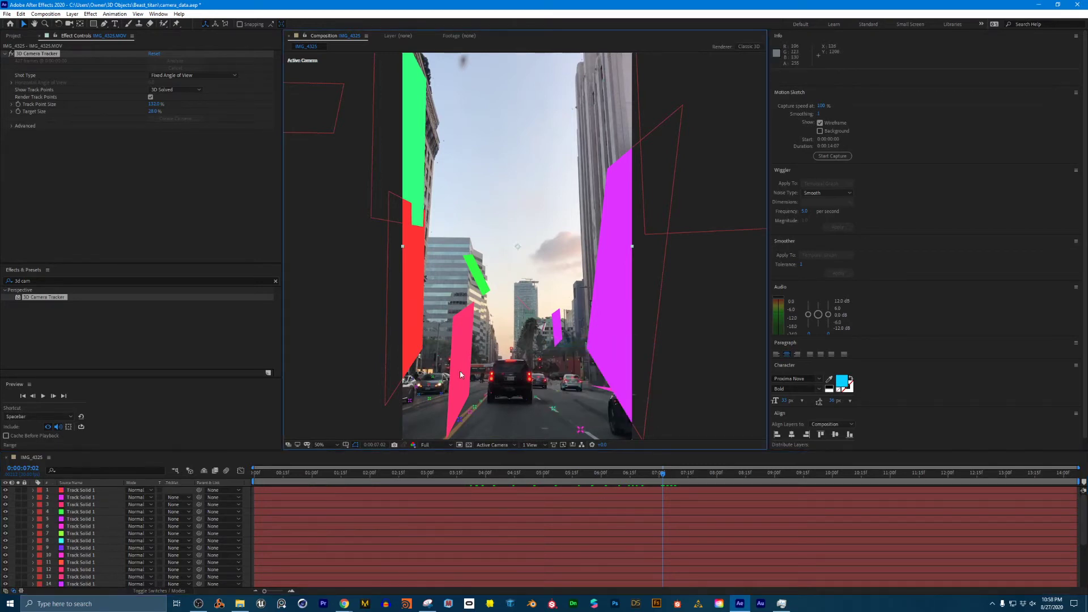
Hide the IMG_4325.MOV footage layer and preview the solids' motion on their own, returning to 0:00:00:00
{"action": "left_click_drag", "start_coordinate": [344, 471], "coordinate": [240, 481]}
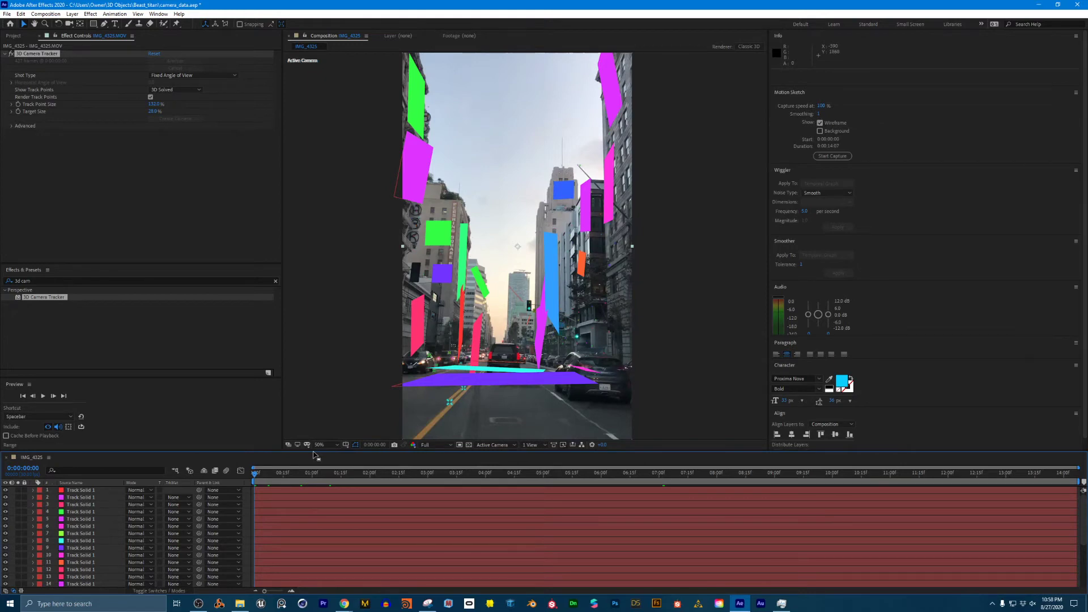
{"action": "left_click_drag", "start_coordinate": [315, 451], "coordinate": [315, 381]}
{"action": "key", "text": "comma"}
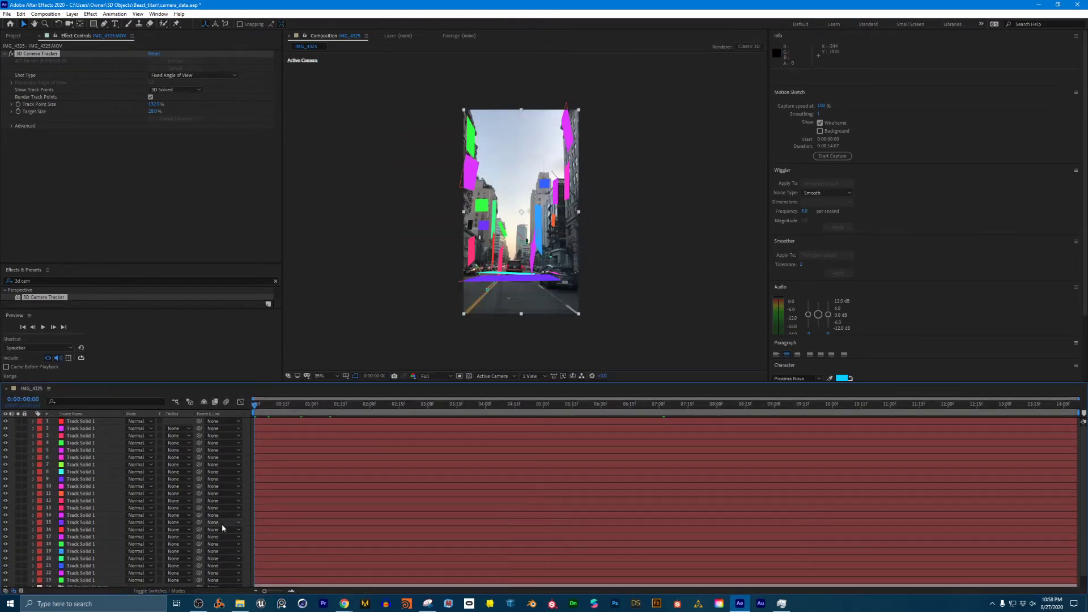
{"action": "scroll", "coordinate": [104, 553], "scroll_direction": "down", "scroll_amount": 1}
{"action": "left_click", "coordinate": [6, 583]}
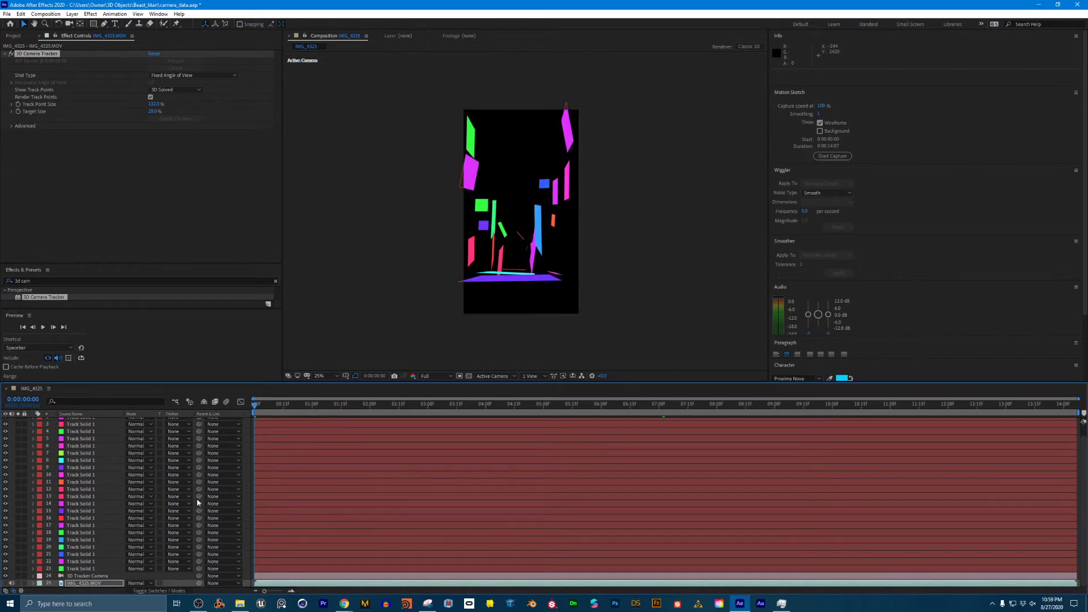
{"action": "left_click_drag", "start_coordinate": [266, 409], "coordinate": [615, 415]}
{"action": "key", "text": "Home"}
Export the tracked scene with the Maxon Cinema 4D Exporter as Tracked_data in the Beast_titan folder
{"action": "left_click", "coordinate": [6, 14]}
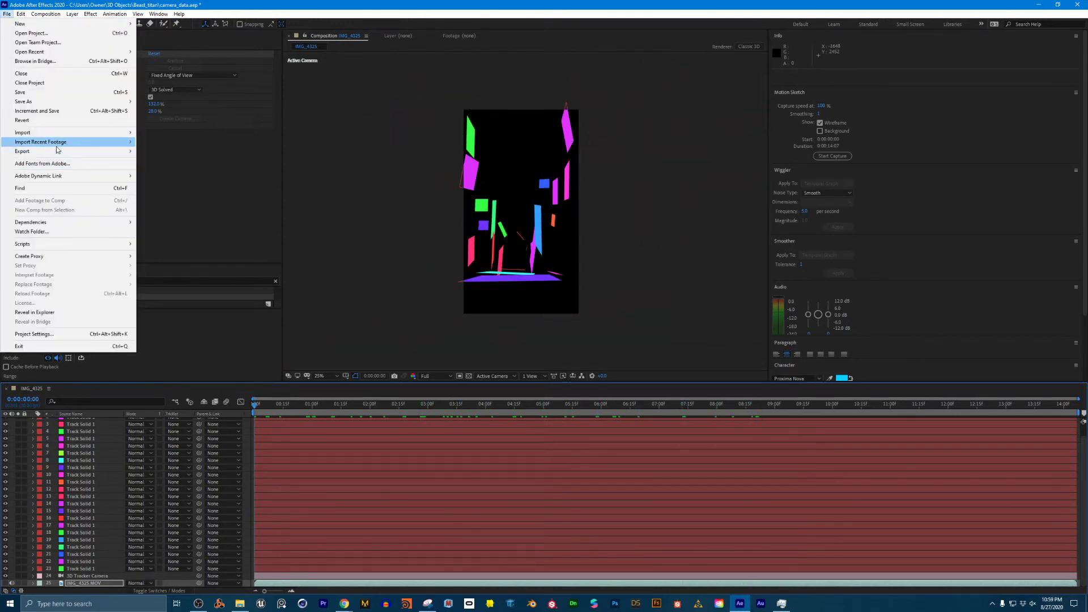
{"action": "mouse_move", "coordinate": [46, 154]}
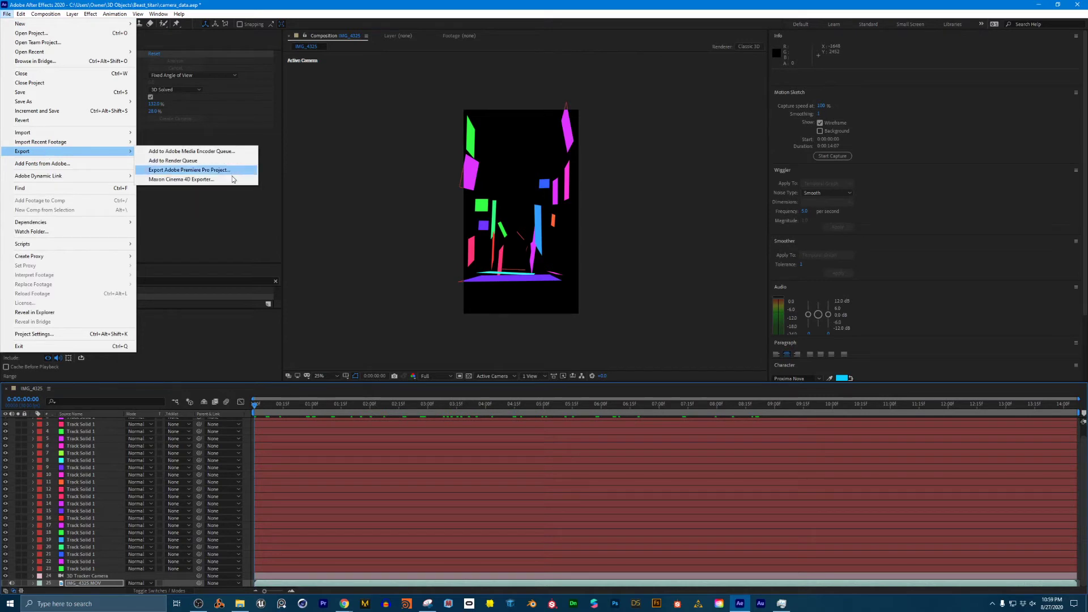
{"action": "left_click", "coordinate": [186, 180]}
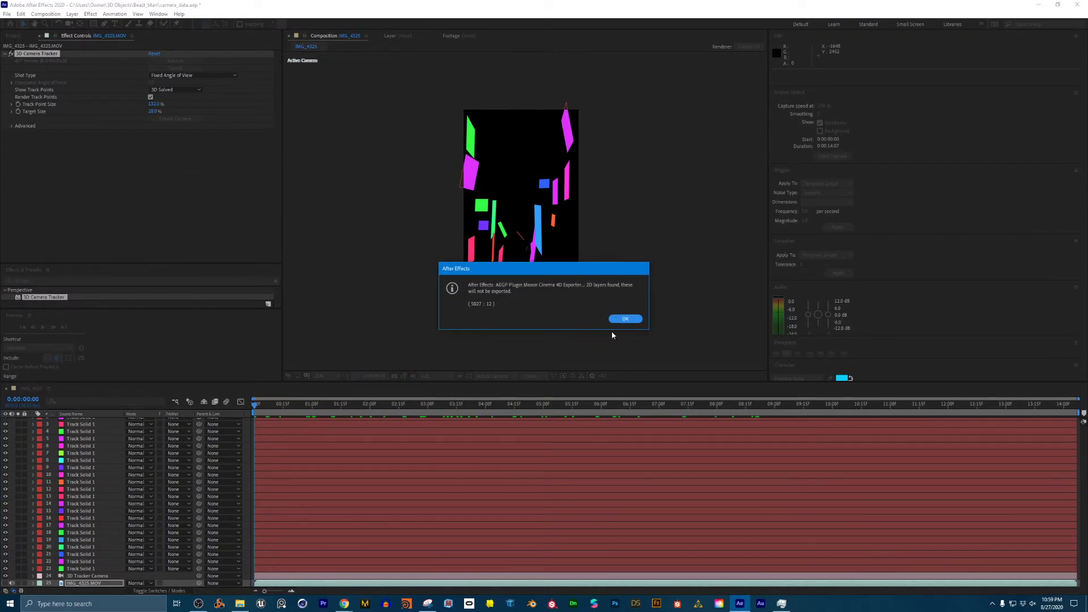
{"action": "left_click", "coordinate": [629, 322]}
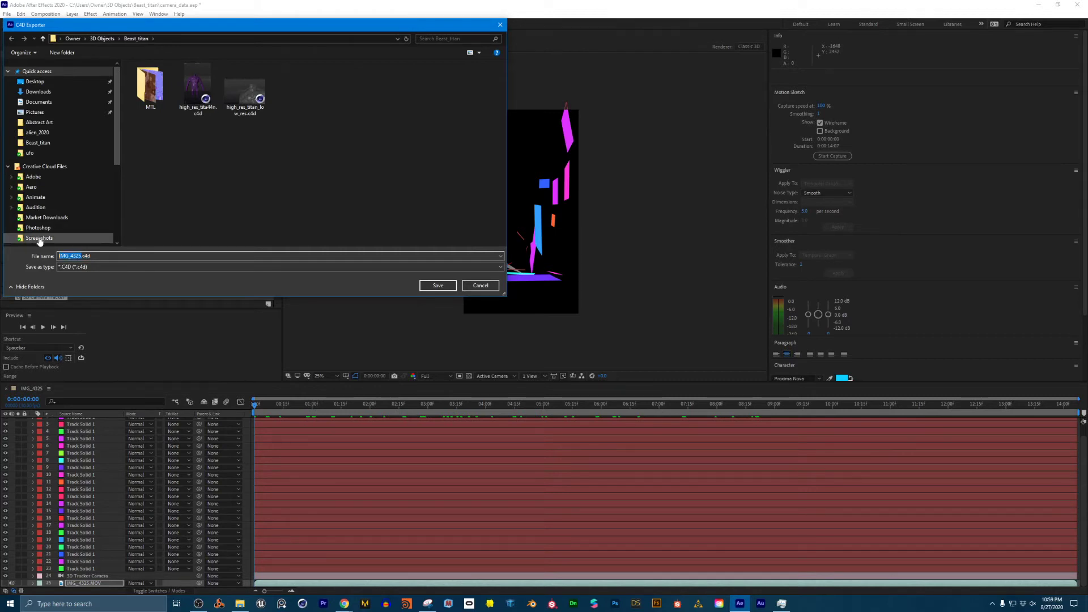
{"action": "type", "text": "Tracked_data"}
{"action": "left_click", "coordinate": [443, 289]}
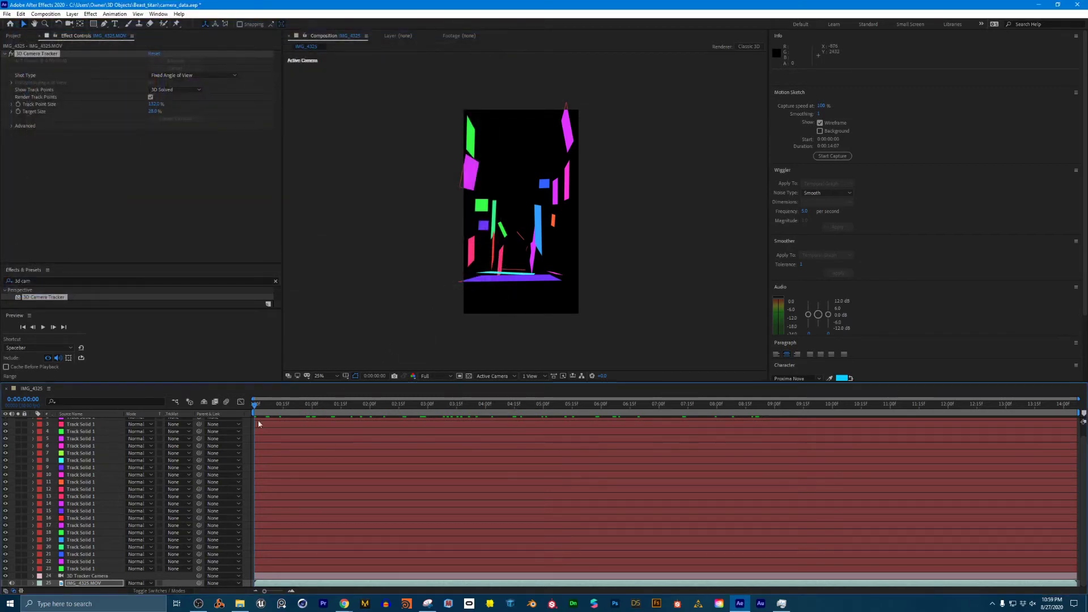
Hide all the track solid layers, show the IMG_4325.MOV footage again, and return to 0:00:00:00
{"action": "left_click_drag", "start_coordinate": [264, 410], "coordinate": [423, 410]}
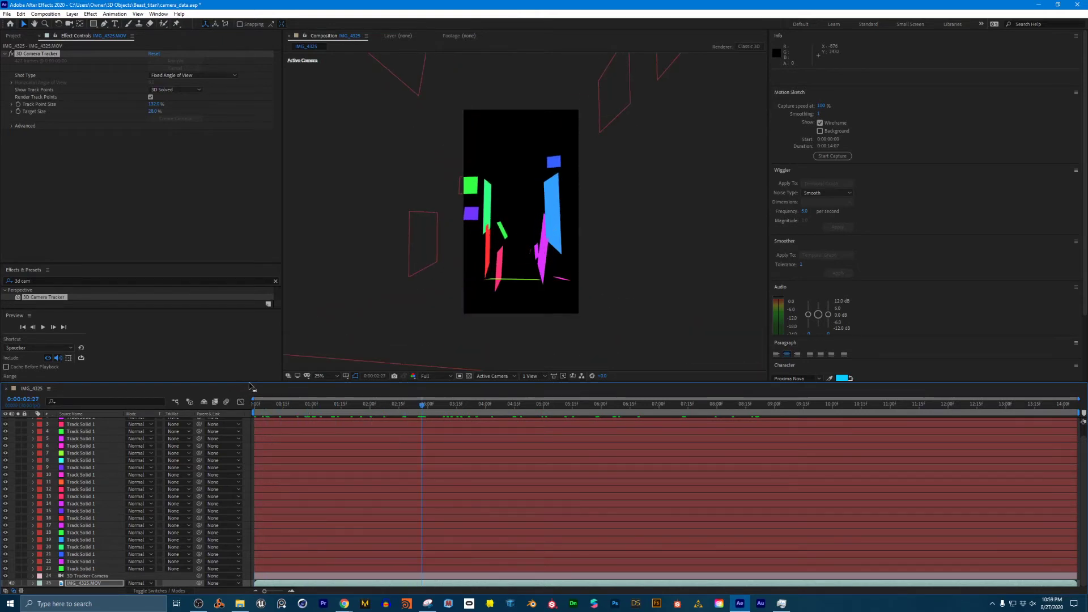
{"action": "left_click_drag", "start_coordinate": [260, 382], "coordinate": [260, 335]}
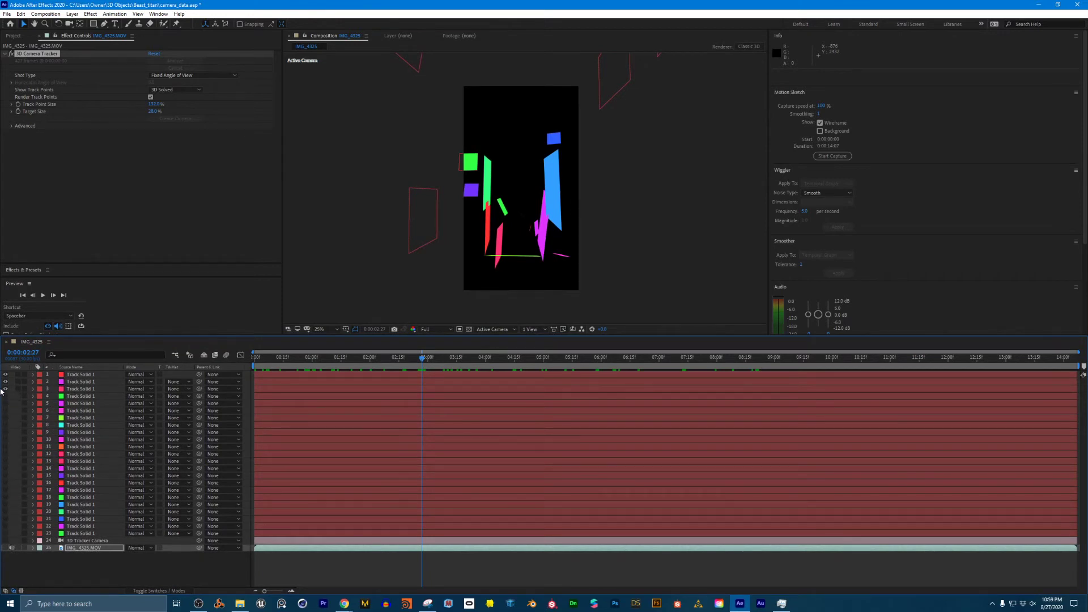
{"action": "left_click_drag", "start_coordinate": [2, 391], "coordinate": [5, 374]}
{"action": "left_click", "coordinate": [5, 548]}
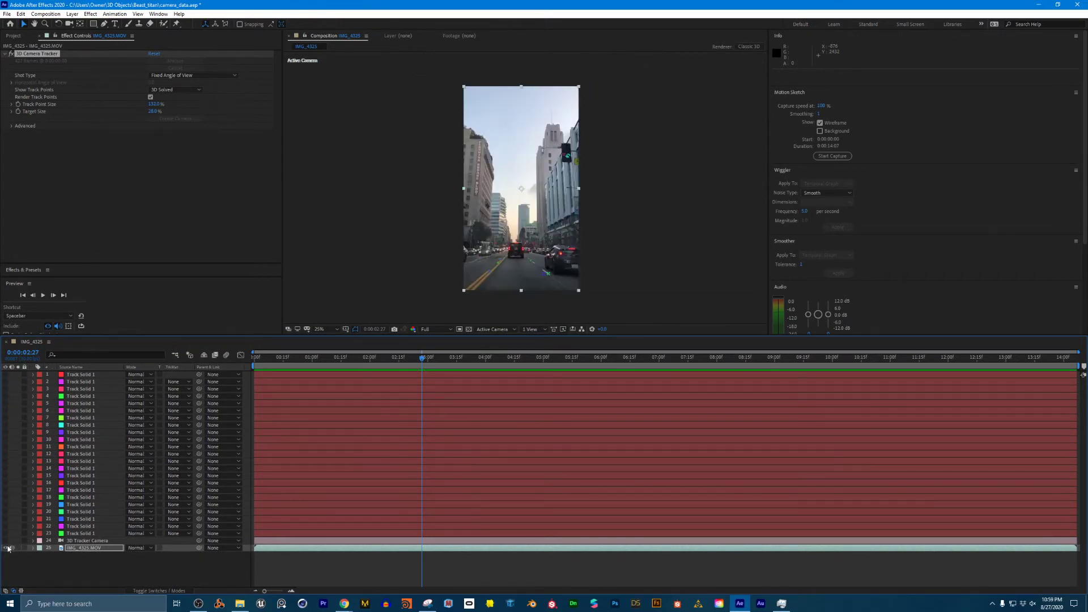
{"action": "left_click", "coordinate": [297, 549]}
{"action": "left_click", "coordinate": [323, 557]}
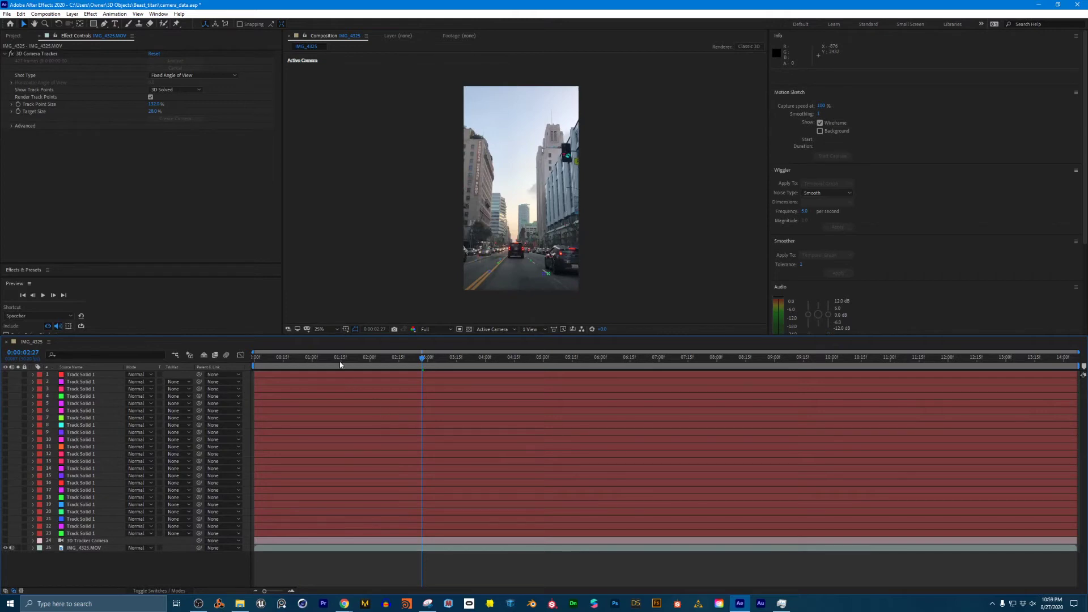
{"action": "left_click_drag", "start_coordinate": [341, 360], "coordinate": [230, 366]}
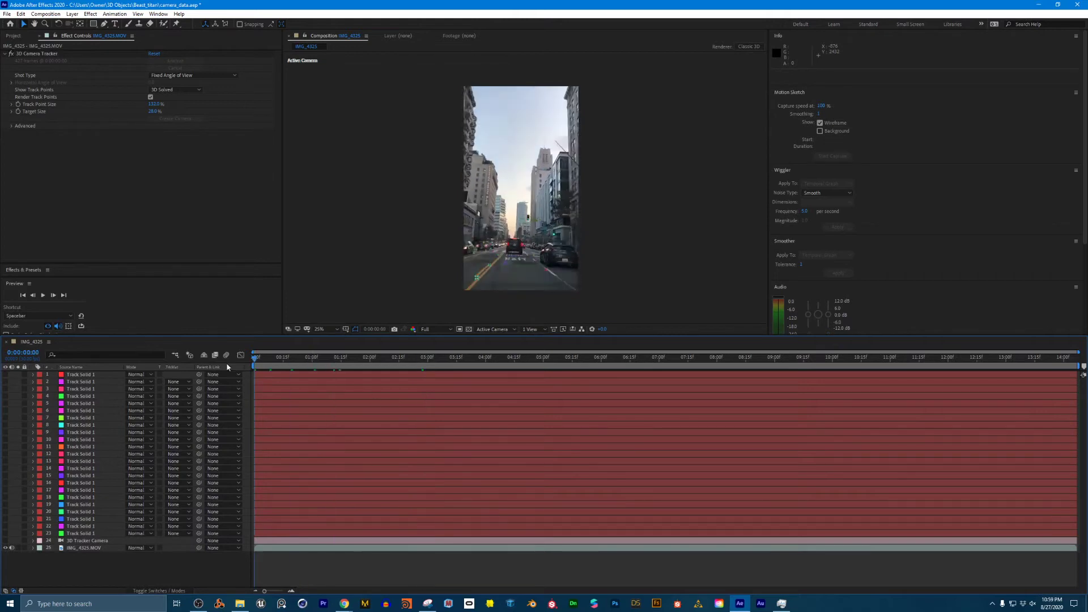
Turn off the footage's 3D Camera Tracker effect, review the shot at several times, and return to 0:00:00:00
{"action": "left_click", "coordinate": [11, 53]}
{"action": "mouse_move", "coordinate": [265, 362]}
{"action": "left_mouse_down"}
{"action": "mouse_move", "coordinate": [552, 363]}
{"action": "mouse_move", "coordinate": [255, 363]}
{"action": "left_mouse_up"}
{"action": "scroll", "coordinate": [503, 253], "scroll_direction": "up", "scroll_amount": 2}
{"action": "scroll", "coordinate": [502, 253], "scroll_direction": "up", "scroll_amount": 1}
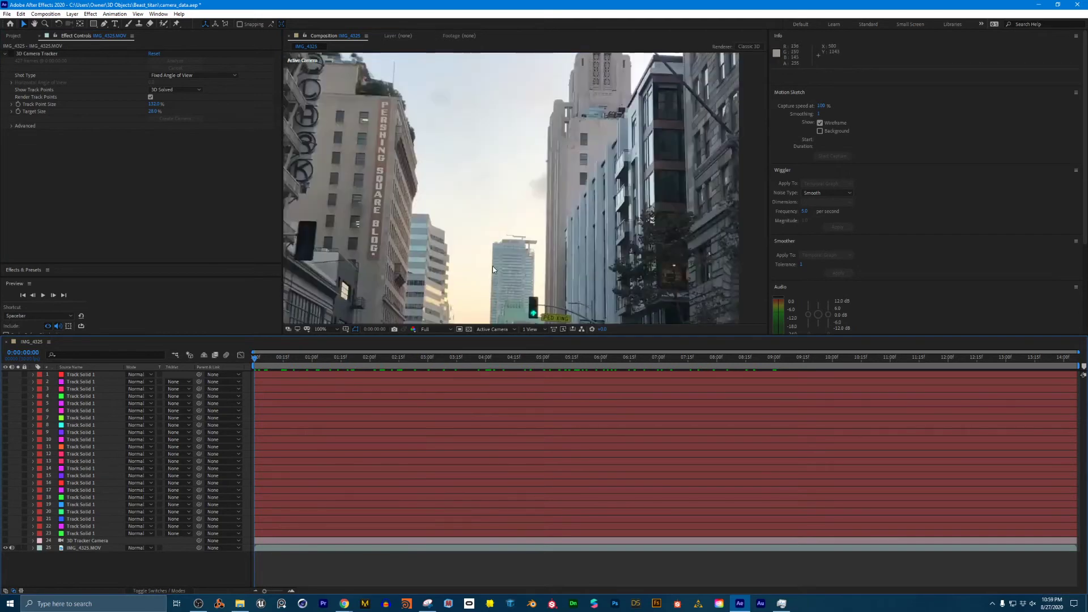
{"action": "scroll", "coordinate": [405, 251], "scroll_direction": "down", "scroll_amount": 1}
{"action": "left_click_drag", "start_coordinate": [306, 357], "coordinate": [403, 357]}
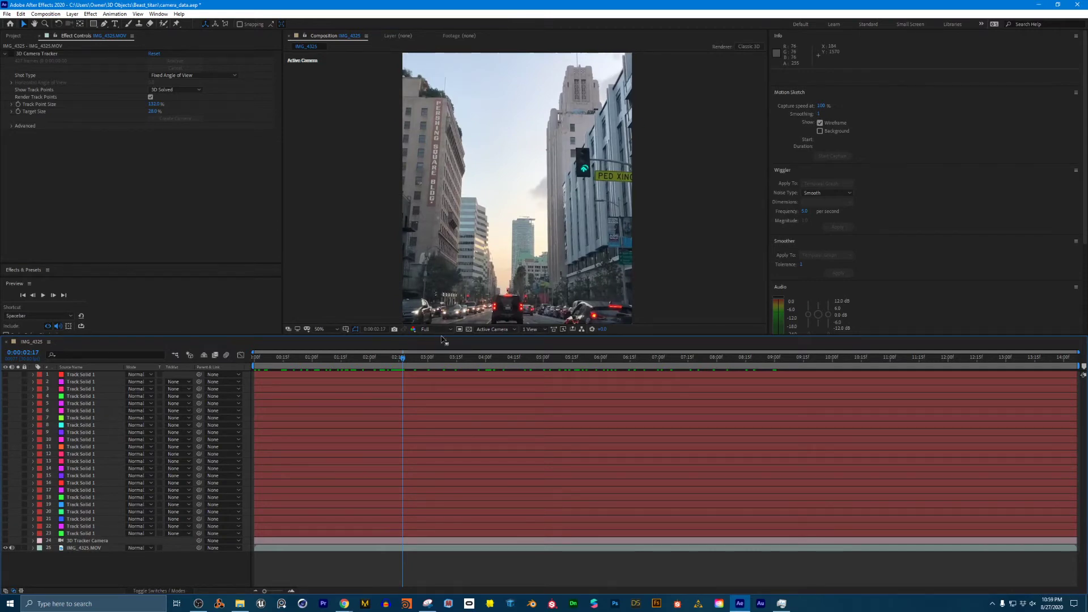
{"action": "scroll", "coordinate": [485, 277], "scroll_direction": "down", "scroll_amount": 2}
{"action": "scroll", "coordinate": [484, 277], "scroll_direction": "up", "scroll_amount": 2}
{"action": "left_click_drag", "start_coordinate": [361, 358], "coordinate": [547, 358]}
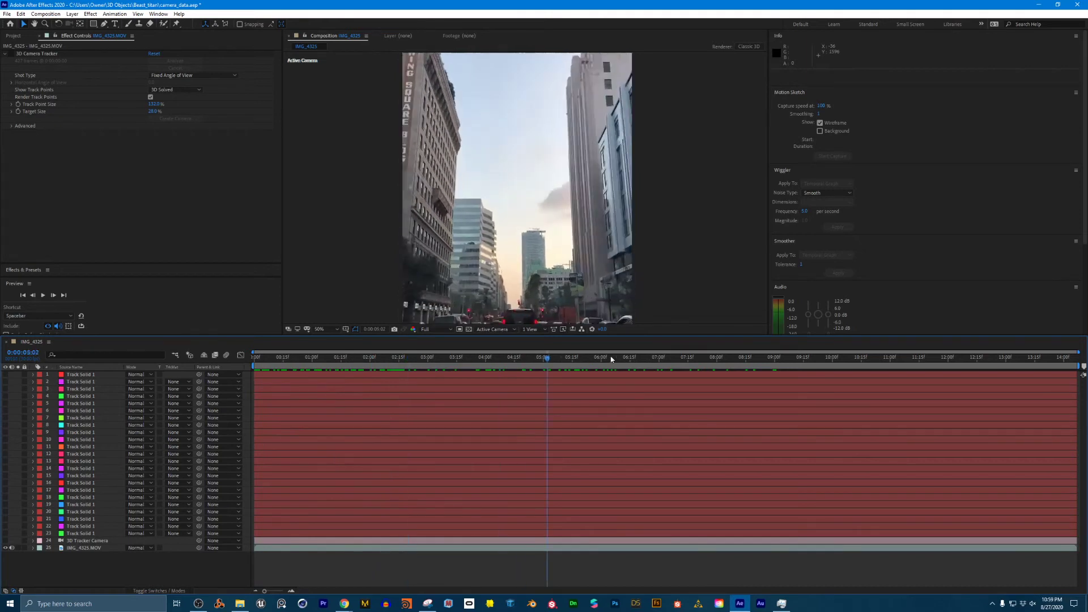
{"action": "key", "text": "Home"}
{"action": "left_click", "coordinate": [78, 549]}
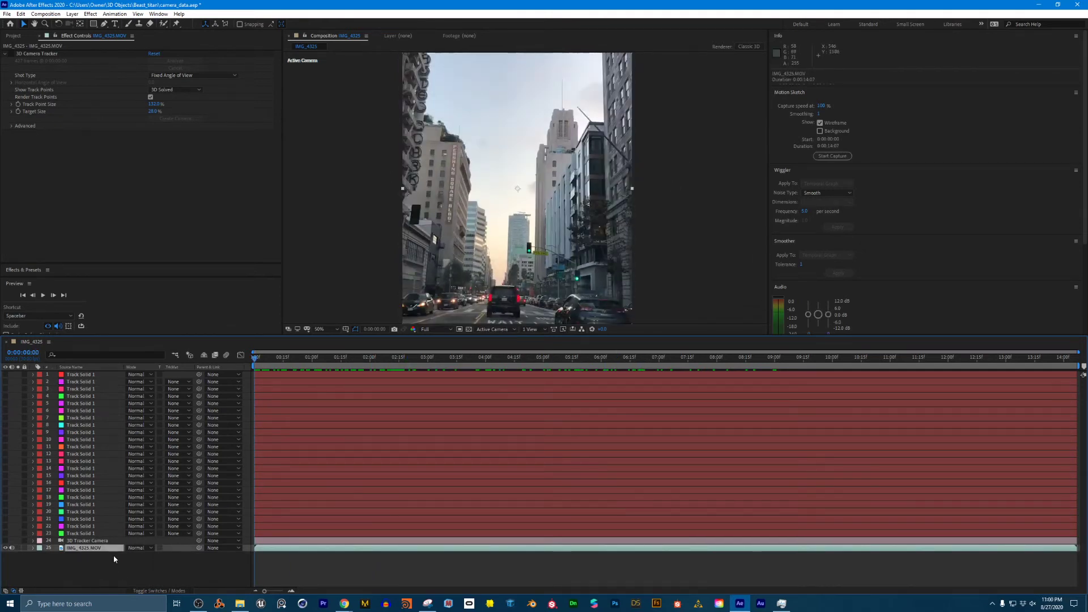
{"action": "left_click", "coordinate": [7, 13]}
{"action": "mouse_move", "coordinate": [20, 14]}
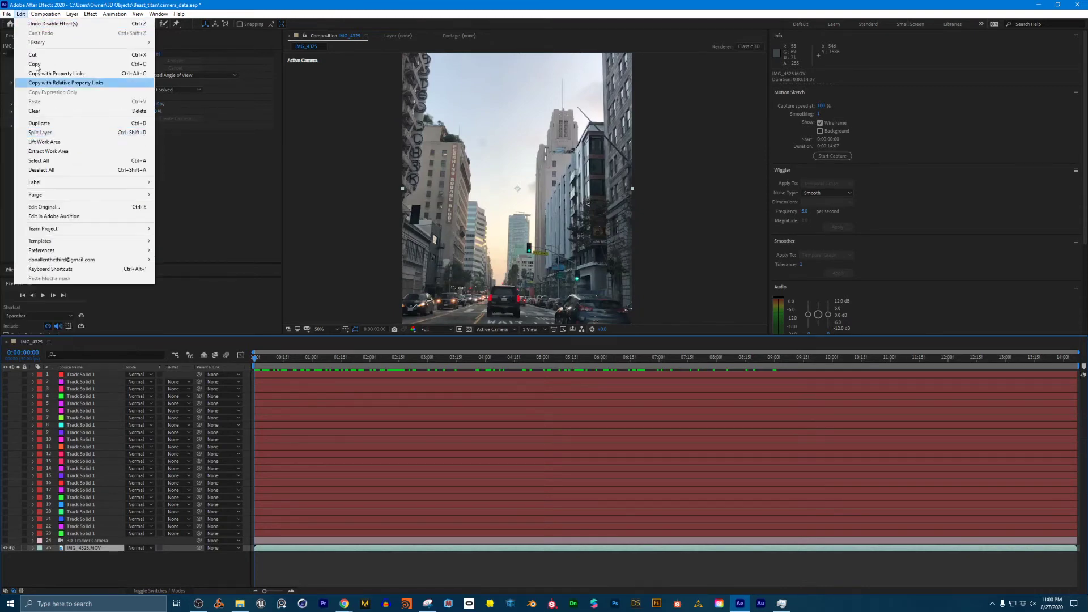
{"action": "mouse_move", "coordinate": [53, 154]}
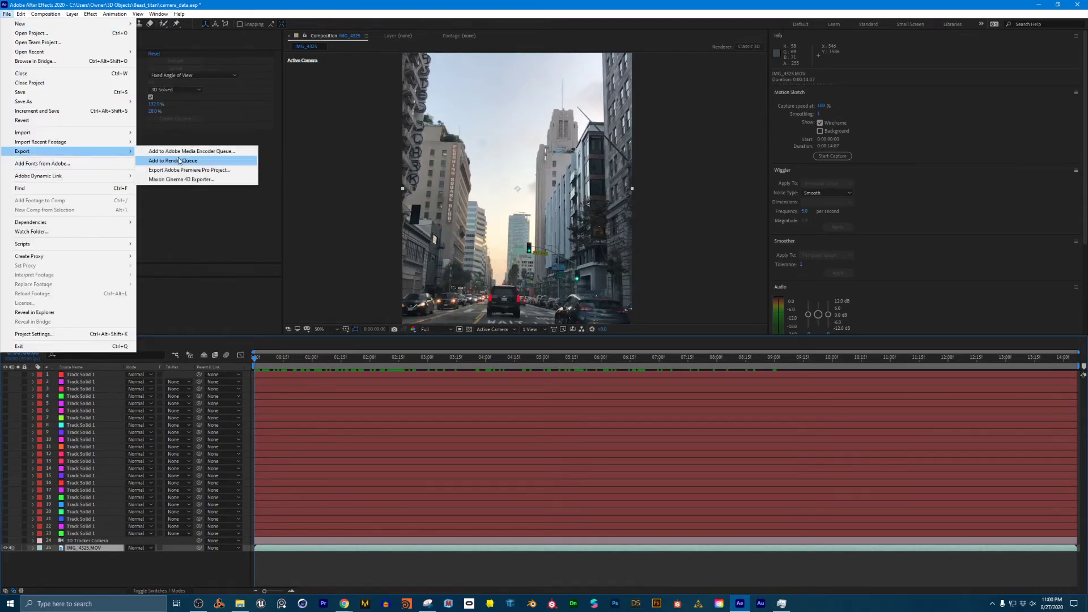
{"action": "left_click", "coordinate": [184, 162]}
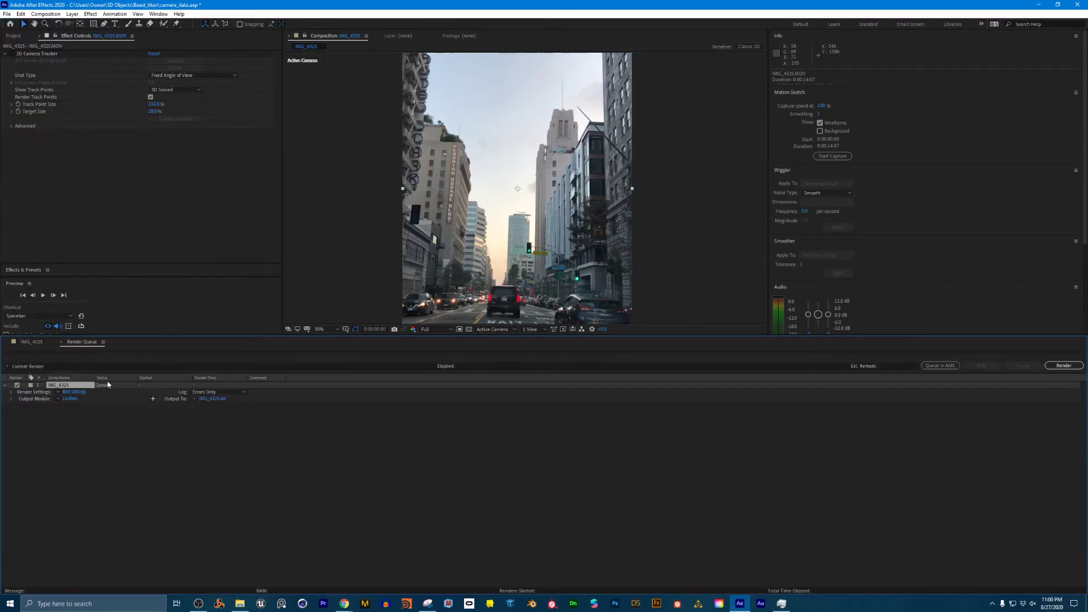
{"action": "left_click", "coordinate": [62, 342]}
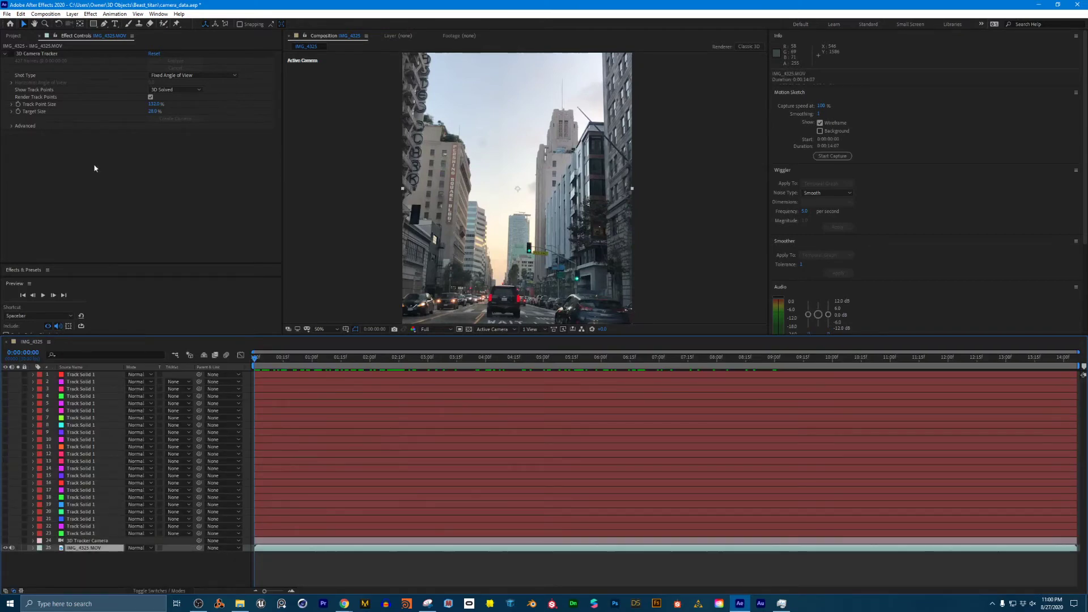
Send the IMG_4325 composition to the Adobe Media Encoder queue and set its output format to PNG
{"action": "left_click", "coordinate": [7, 13]}
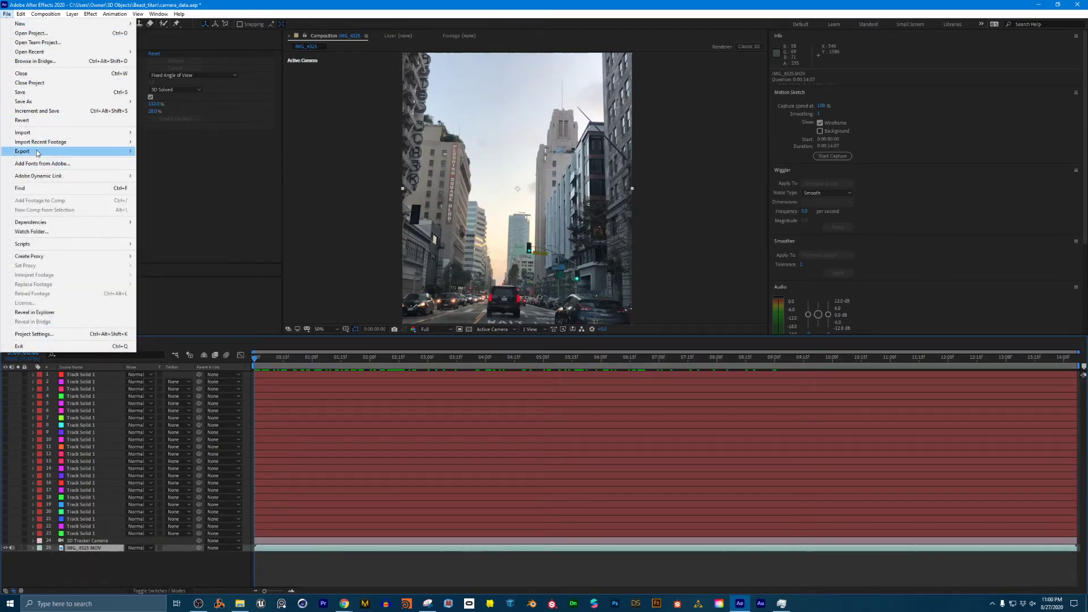
{"action": "mouse_move", "coordinate": [37, 150]}
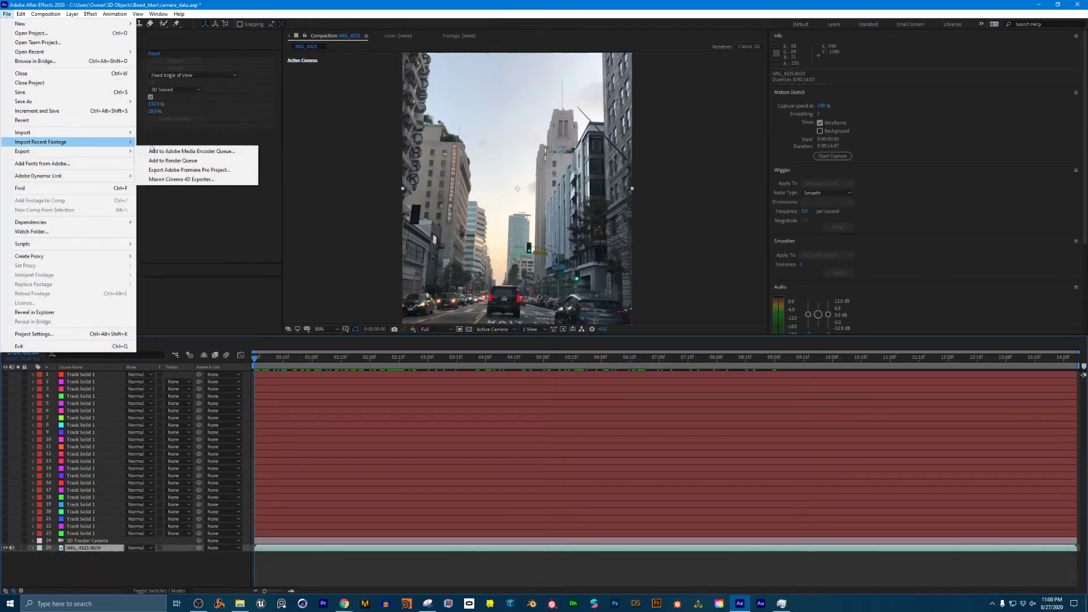
{"action": "left_click", "coordinate": [195, 152]}
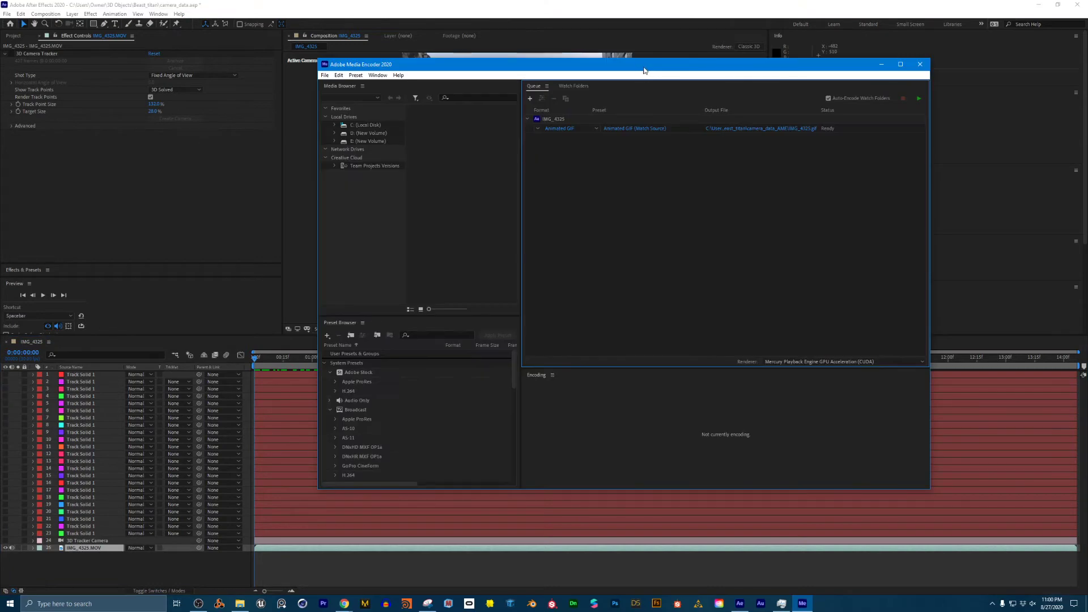
{"action": "left_click_drag", "start_coordinate": [643, 69], "coordinate": [628, 90]}
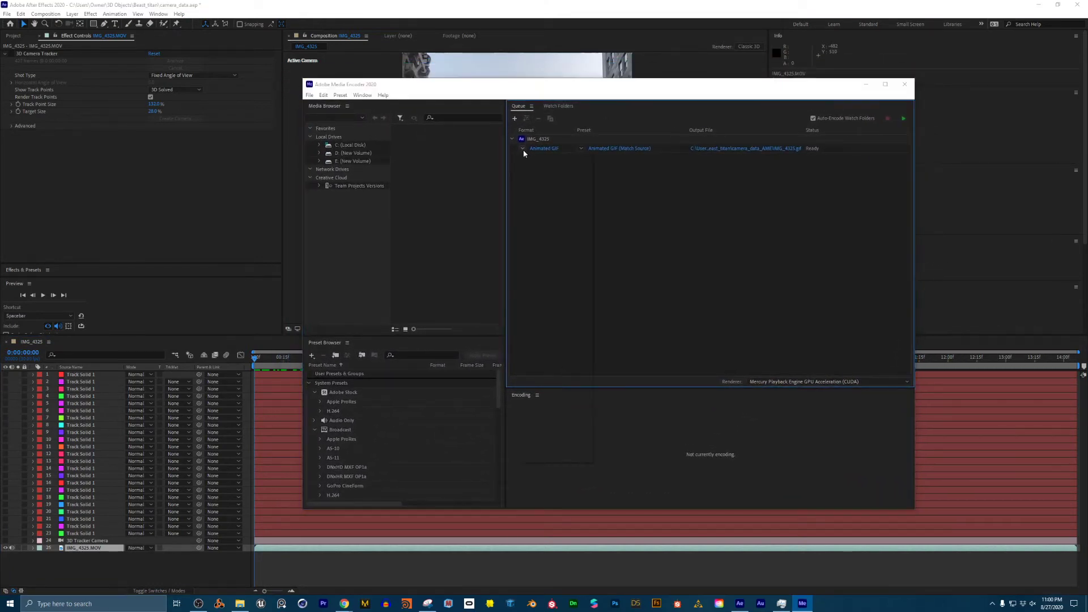
{"action": "left_click", "coordinate": [522, 149]}
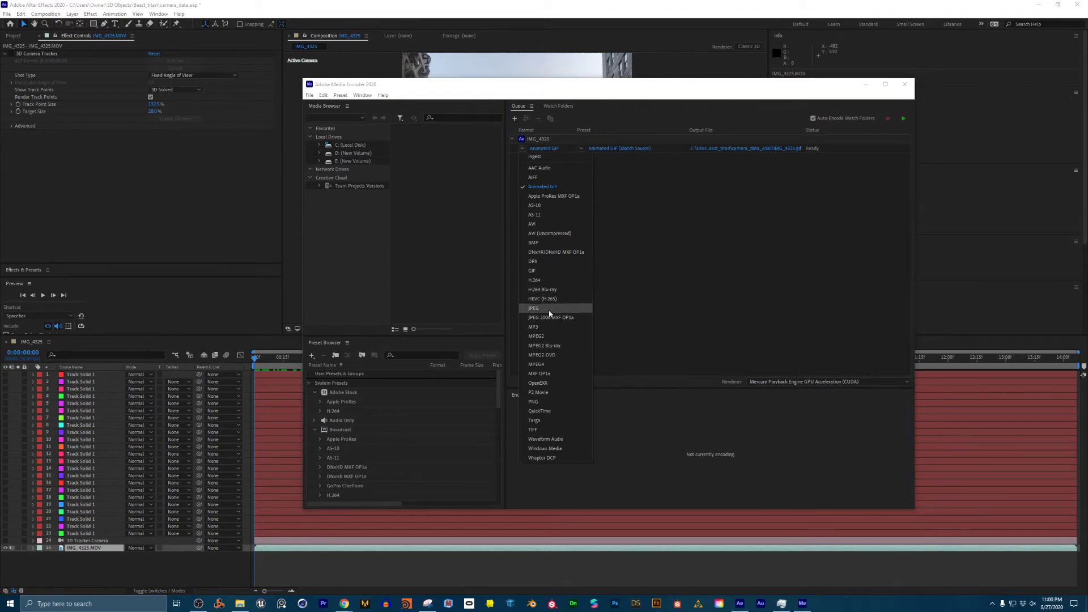
{"action": "left_click", "coordinate": [534, 402]}
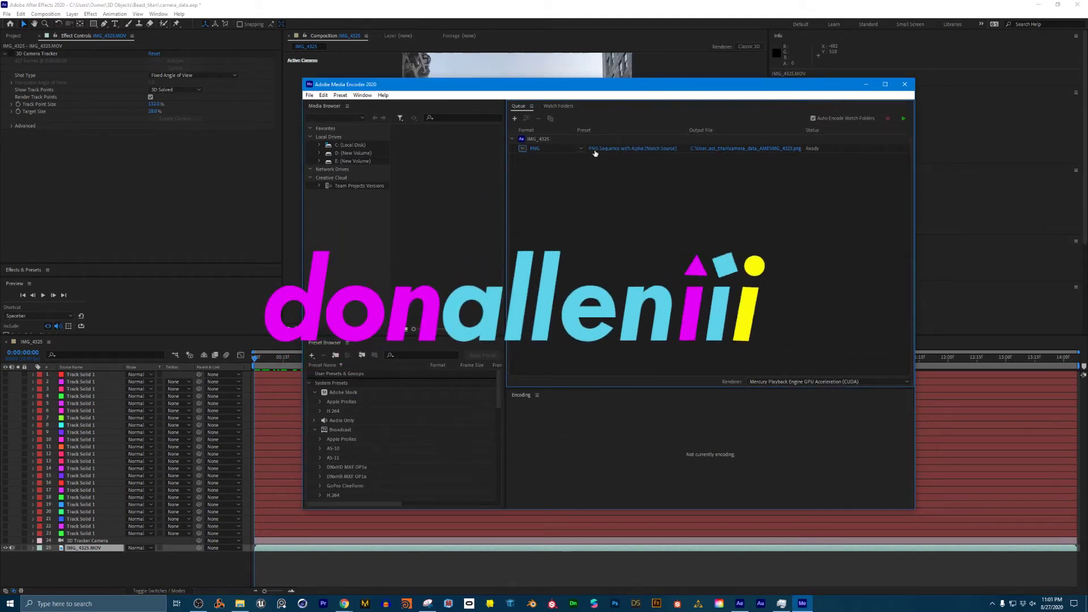
Browse for the output location in Beast_titan's camera_data_AME folder and create a folder named camera_footage_sq there
{"action": "left_click", "coordinate": [737, 154]}
{"action": "left_click", "coordinate": [436, 124]}
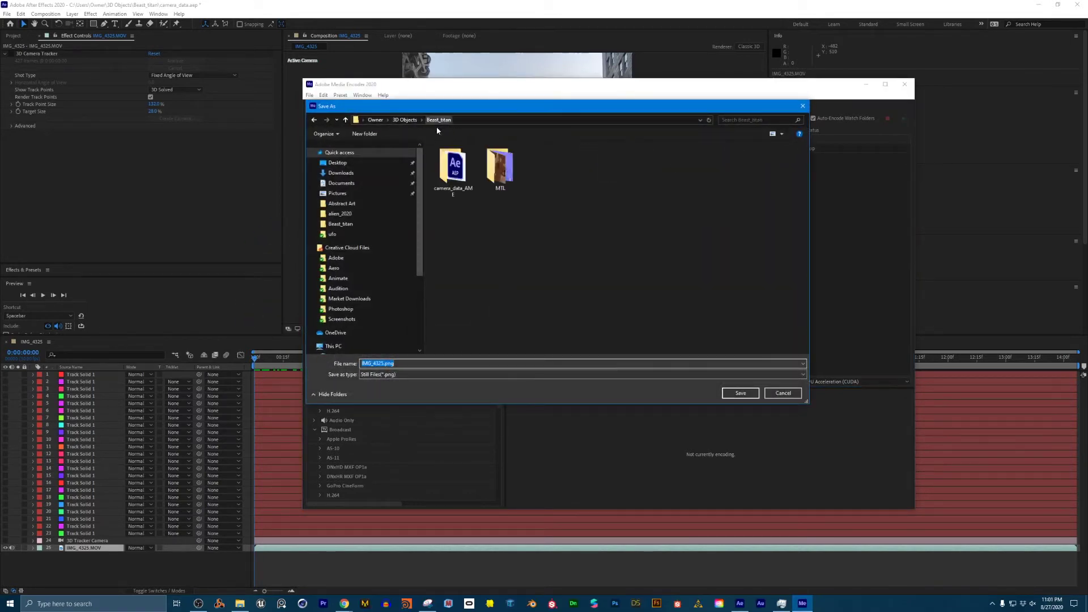
{"action": "double_click", "coordinate": [457, 184]}
{"action": "right_click", "coordinate": [454, 232]}
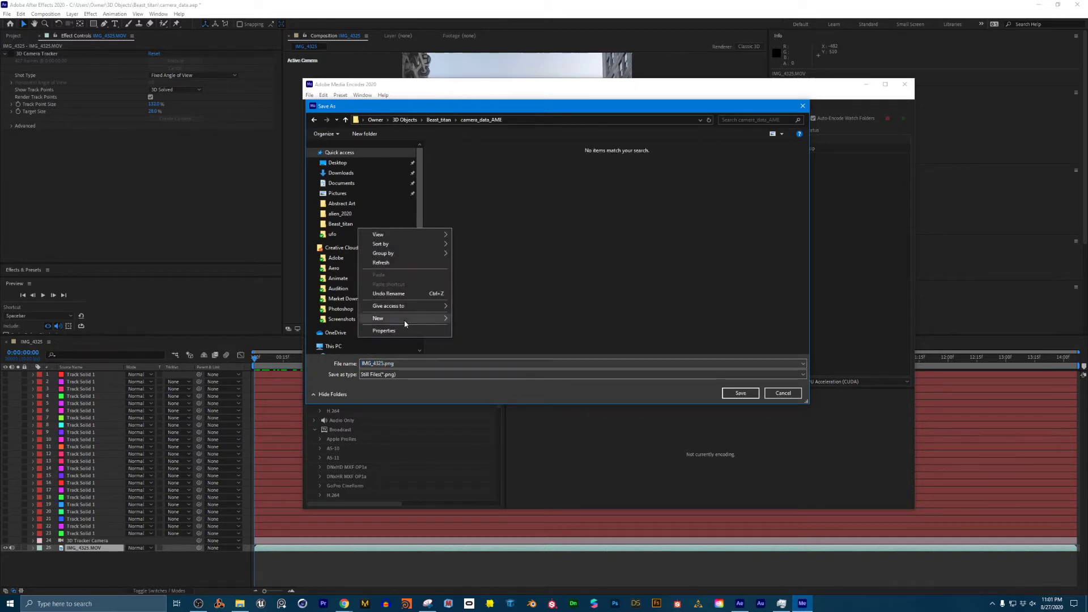
{"action": "mouse_move", "coordinate": [406, 318]}
{"action": "left_click", "coordinate": [473, 316]}
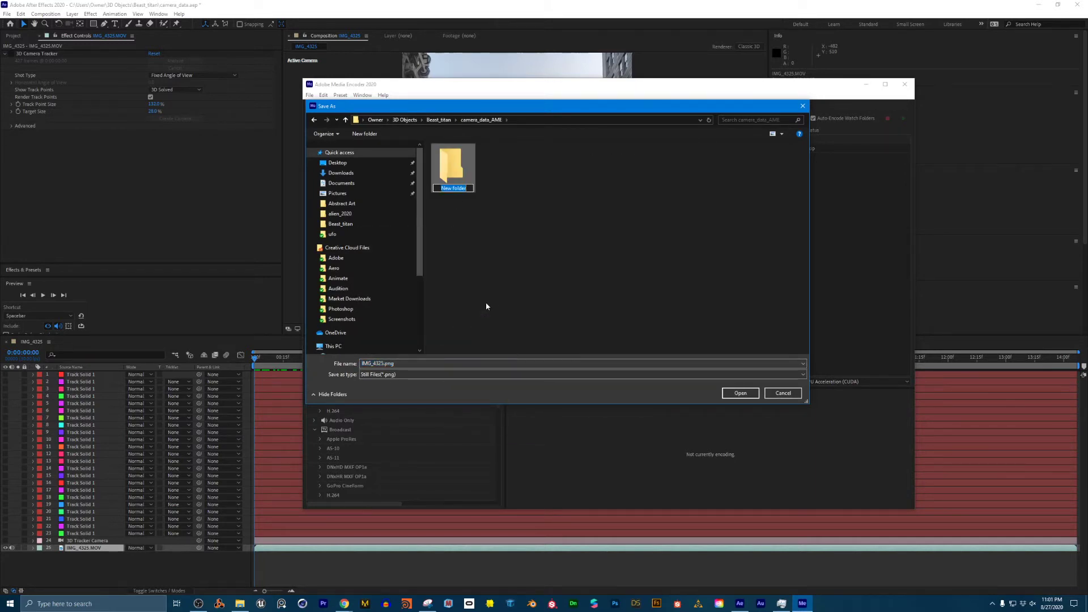
{"action": "type", "text": "camera_footage_se"}
{"action": "key", "text": "BackSpace"}
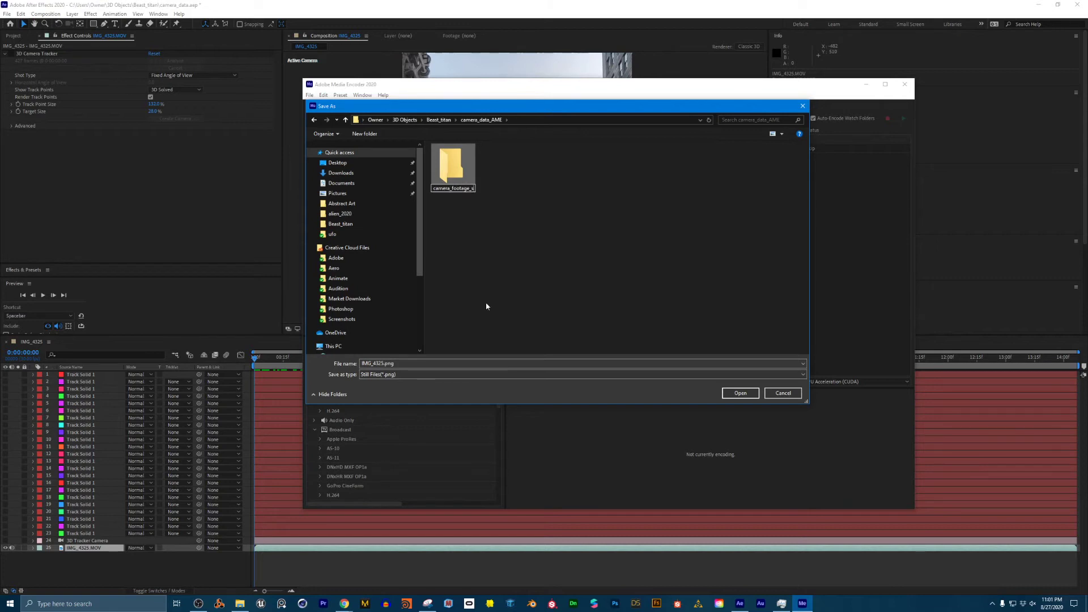
{"action": "type", "text": "q"}
{"action": "key", "text": "Return"}
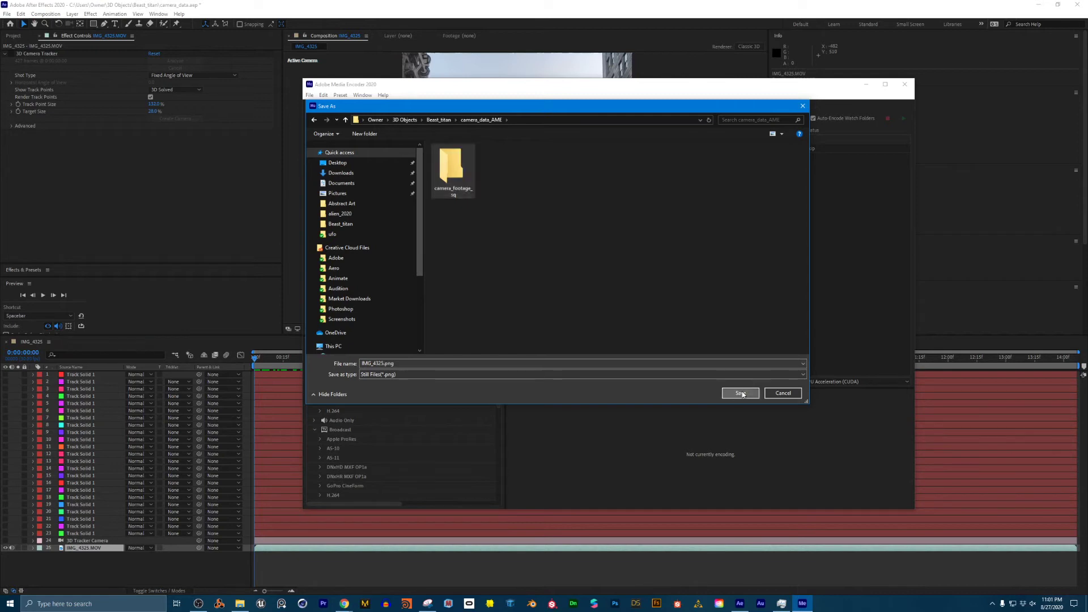
Save the IMG_4325.png sequence output into the camera_footage_sq folder and start encoding the queue
{"action": "left_click", "coordinate": [732, 393]}
{"action": "left_click", "coordinate": [741, 394]}
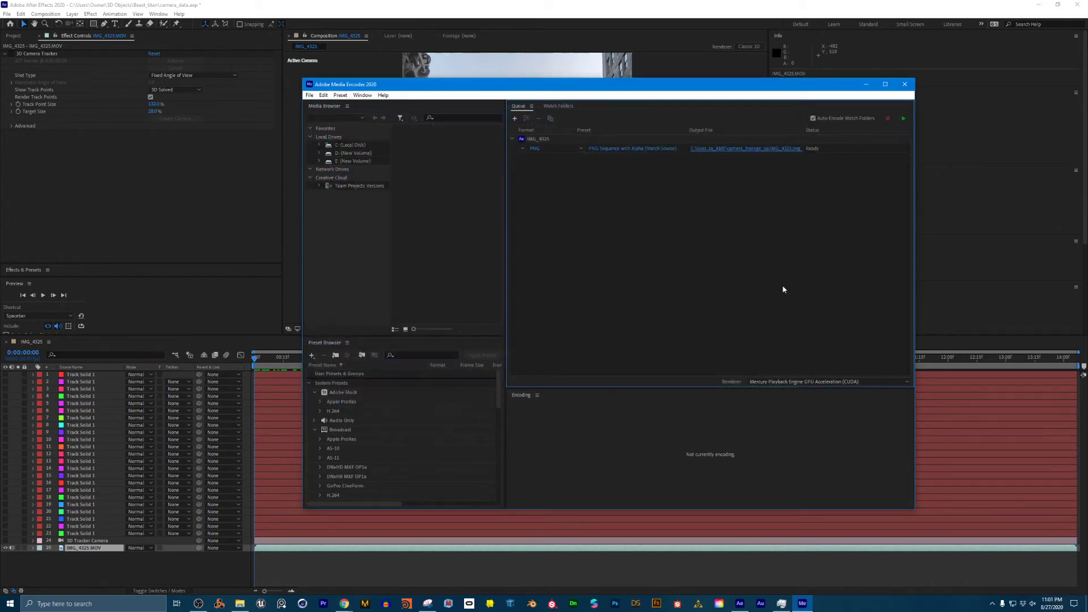
{"action": "left_click", "coordinate": [904, 119]}
{"action": "left_click", "coordinate": [866, 84]}
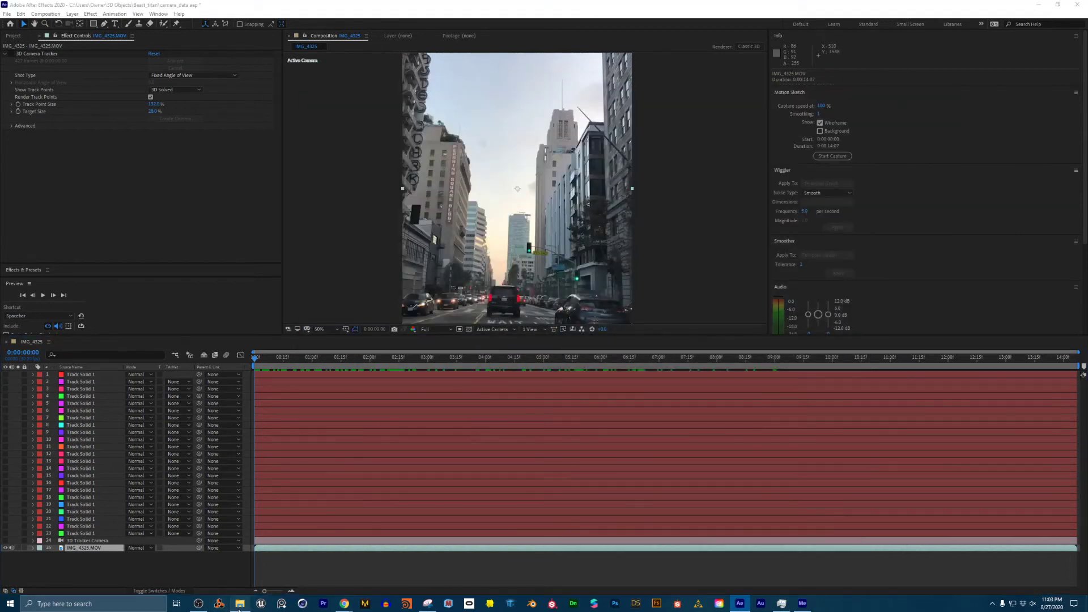
Open the recent Tracked_data.c4d file in Cinema 4D and play its animation
{"action": "left_click", "coordinate": [239, 605]}
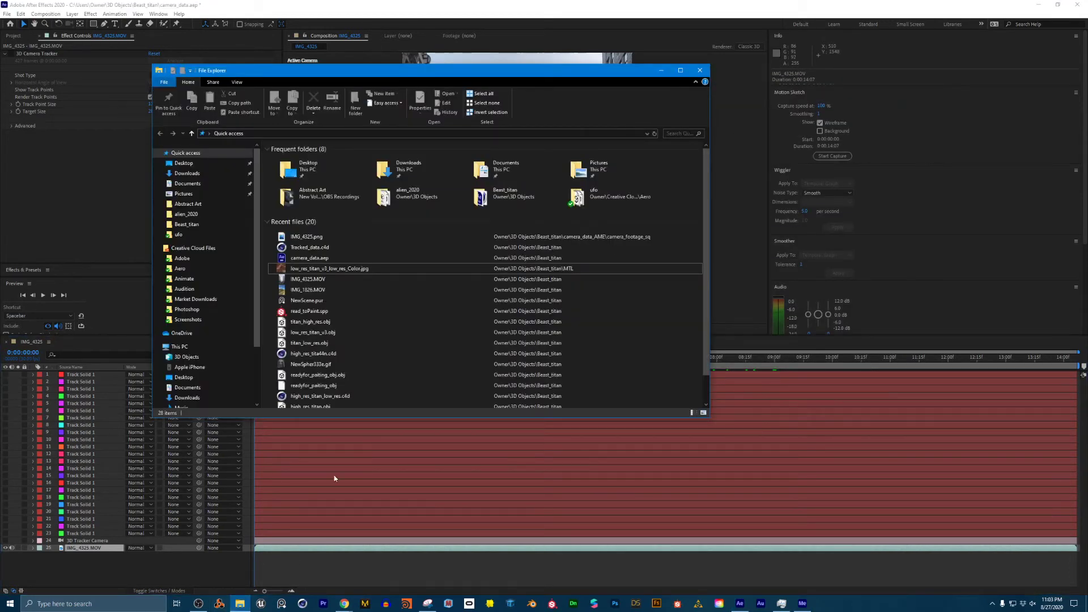
{"action": "left_click", "coordinate": [309, 248]}
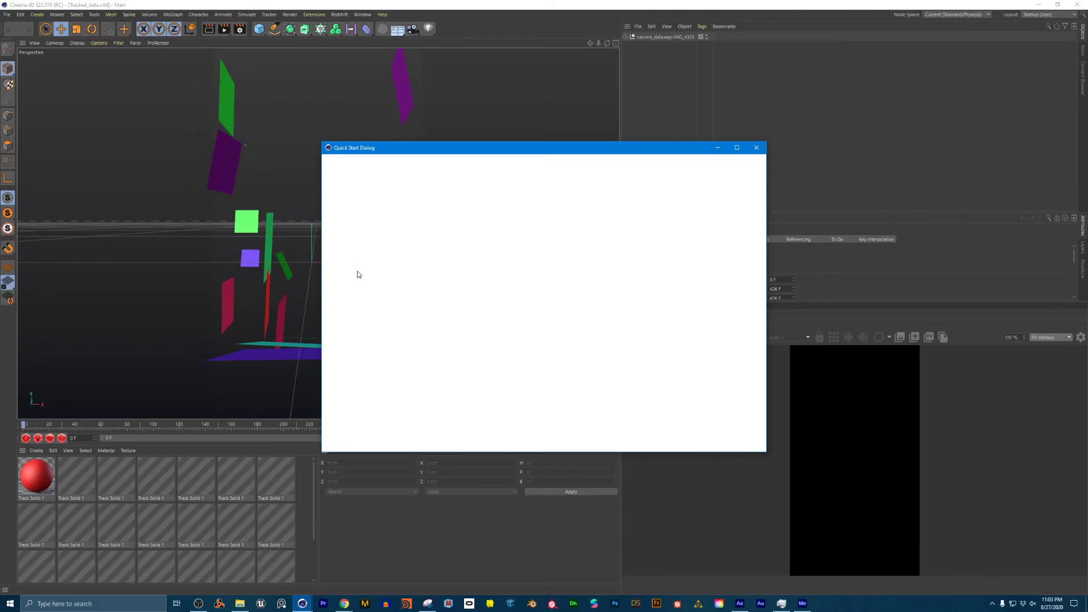
{"action": "left_click", "coordinate": [757, 148]}
{"action": "left_click", "coordinate": [442, 438]}
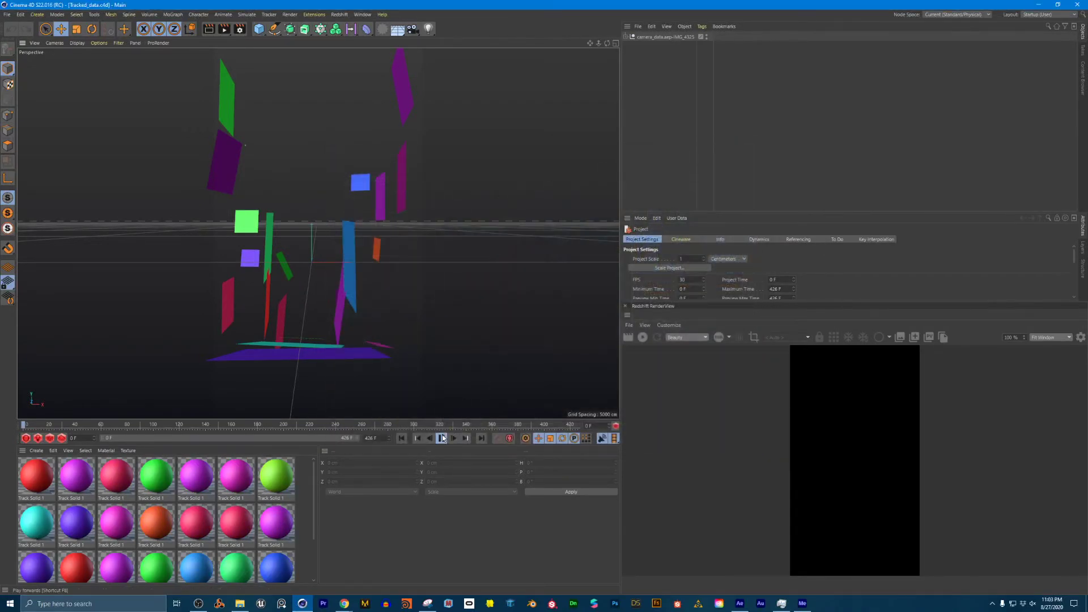
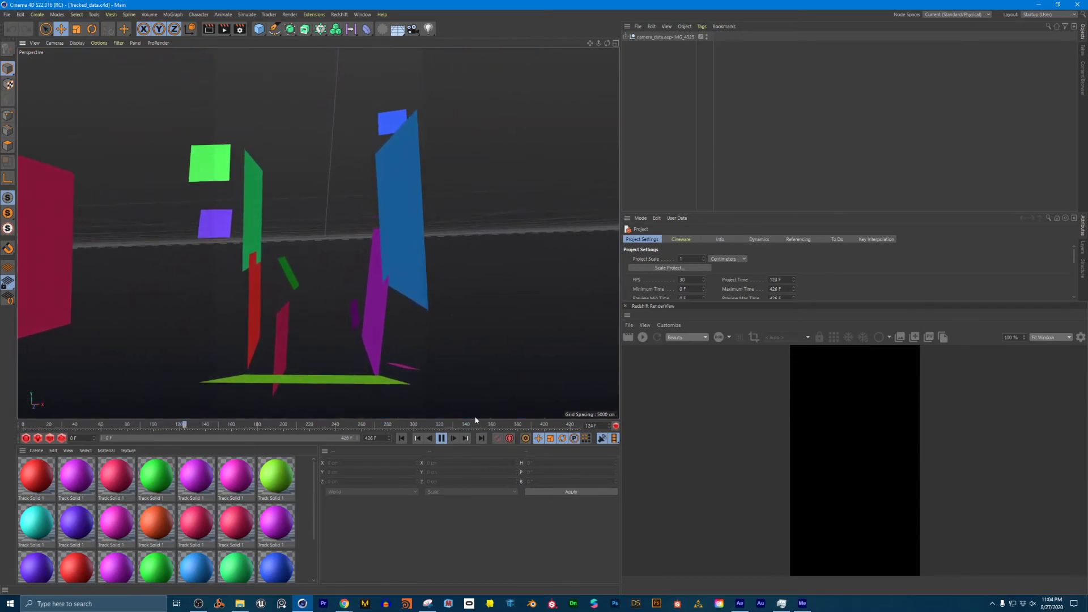
Expand the imported scene group, leave the 3D Tracker Camera's view, and watch the moving camera and solids from outside before stopping playback
{"action": "left_click", "coordinate": [632, 37]}
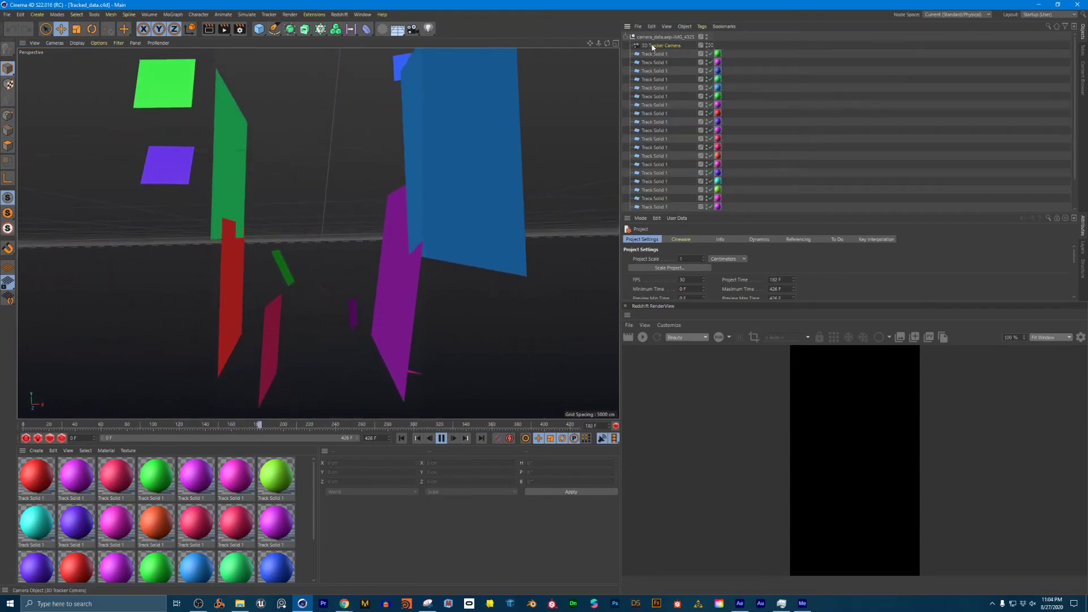
{"action": "left_click", "coordinate": [711, 45]}
{"action": "left_click", "coordinate": [711, 46]}
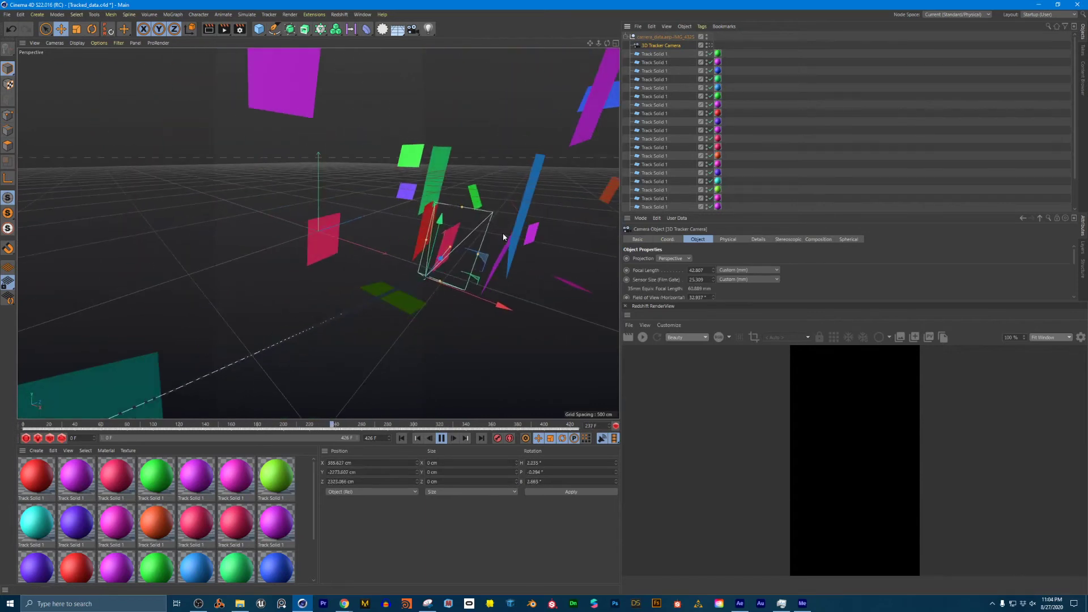
{"action": "scroll", "coordinate": [493, 237], "scroll_direction": "down", "scroll_amount": 10}
{"action": "left_click_drag", "start_coordinate": [477, 238], "coordinate": [424, 247], "text": "alt"}
{"action": "scroll", "coordinate": [437, 240], "scroll_direction": "up", "scroll_amount": 3}
{"action": "scroll", "coordinate": [424, 247], "scroll_direction": "up", "scroll_amount": 1}
{"action": "mouse_move", "coordinate": [358, 252]}
{"action": "left_mouse_down", "text": "alt"}
{"action": "mouse_move", "coordinate": [454, 264]}
{"action": "mouse_move", "coordinate": [377, 258]}
{"action": "mouse_move", "coordinate": [410, 236]}
{"action": "mouse_move", "coordinate": [390, 219]}
{"action": "mouse_move", "coordinate": [369, 241]}
{"action": "left_mouse_up", "text": "alt"}
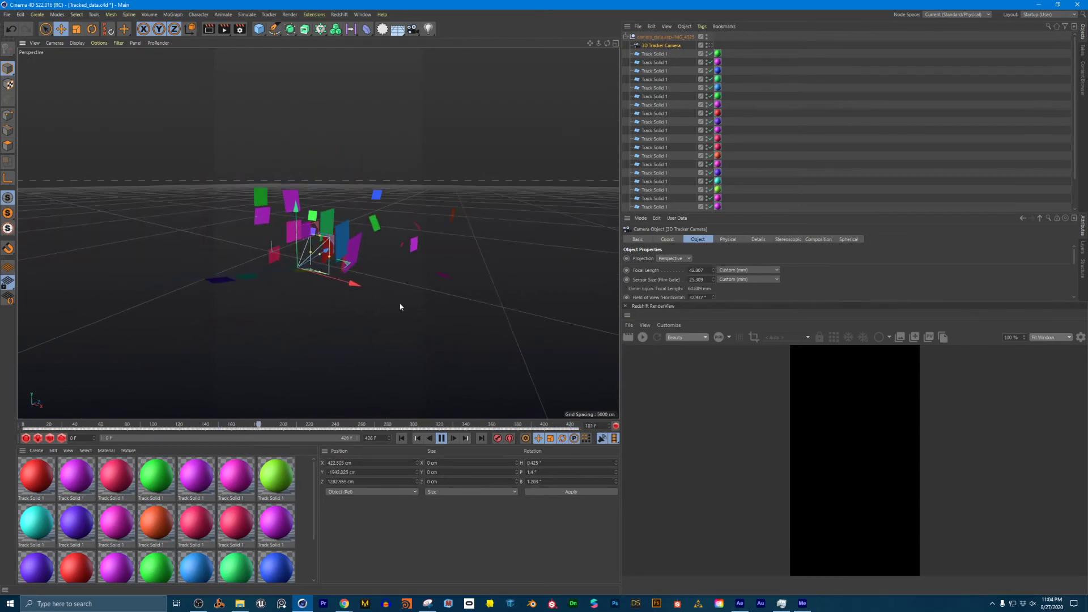
{"action": "left_click", "coordinate": [443, 438]}
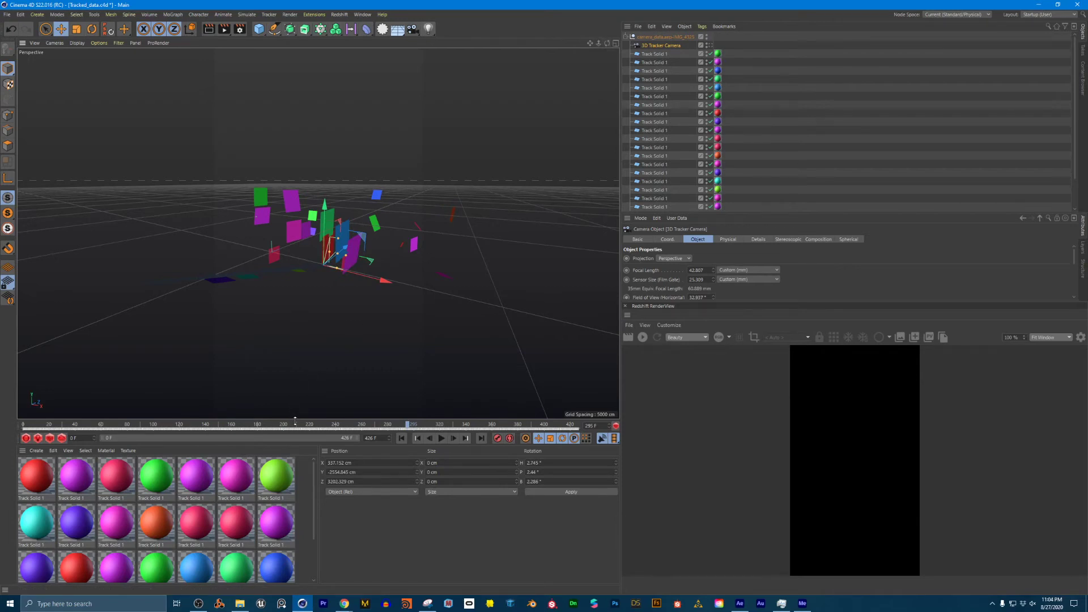
Enlarge the Material Manager and create a new material alongside the Track Solid materials
{"action": "left_click_drag", "start_coordinate": [296, 421], "coordinate": [295, 306]}
{"action": "double_click", "coordinate": [158, 516]}
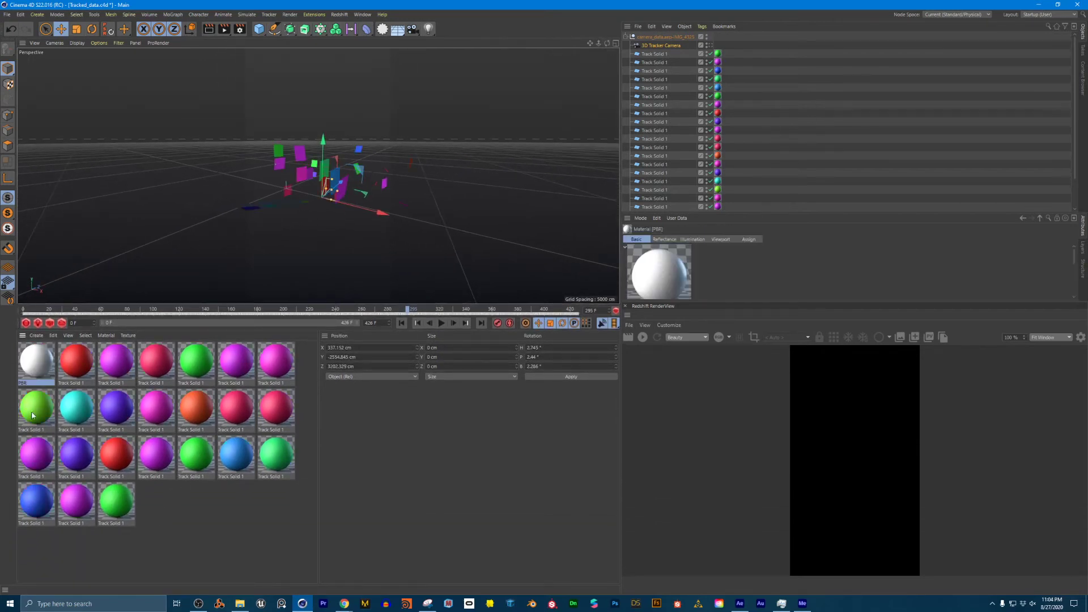
Enable the new PBR material's Color channel and load IMG_4325000.png from camera_footage_sq as its texture, without copying it to the project
{"action": "double_click", "coordinate": [32, 359]}
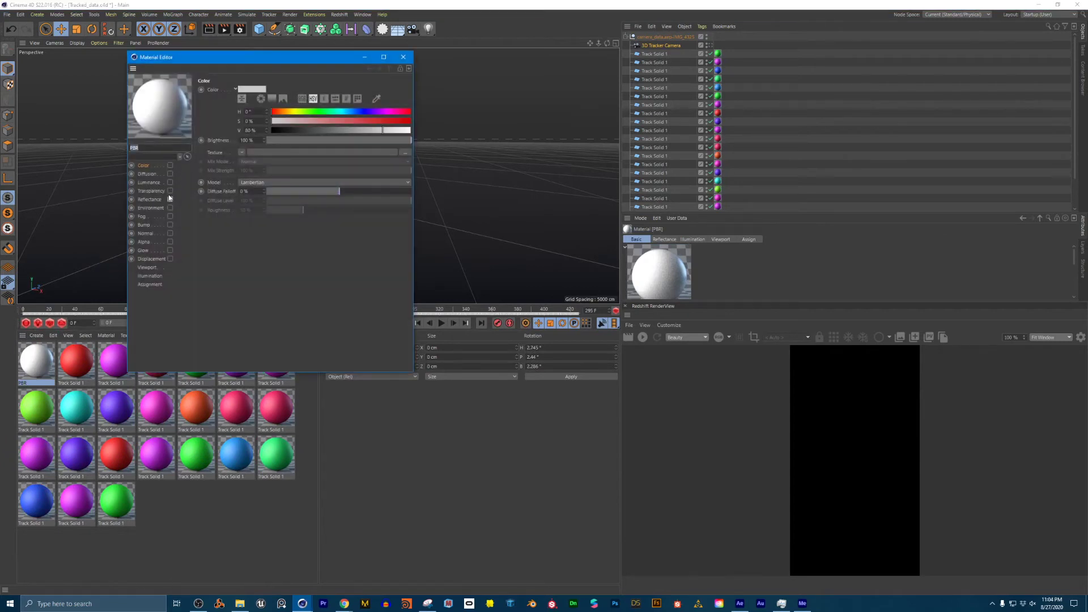
{"action": "left_click", "coordinate": [170, 165]}
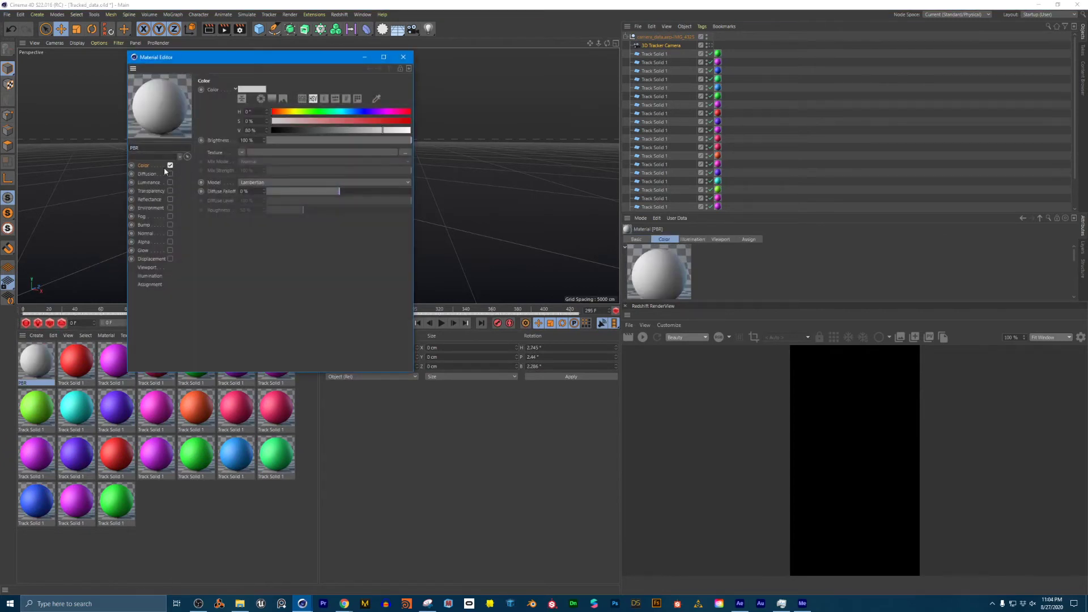
{"action": "left_click", "coordinate": [242, 152]}
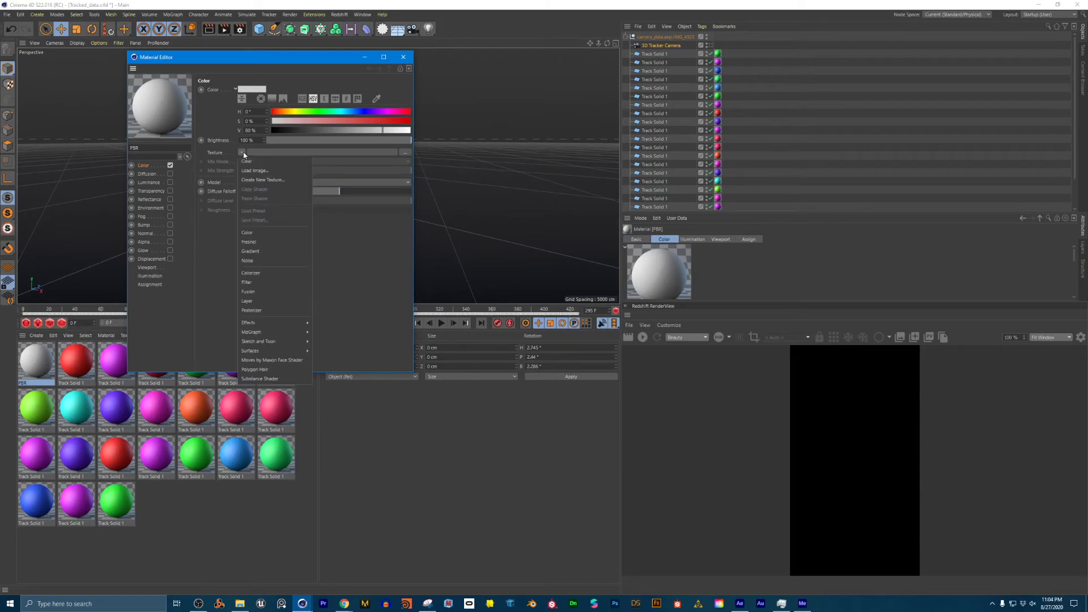
{"action": "left_click", "coordinate": [267, 172]}
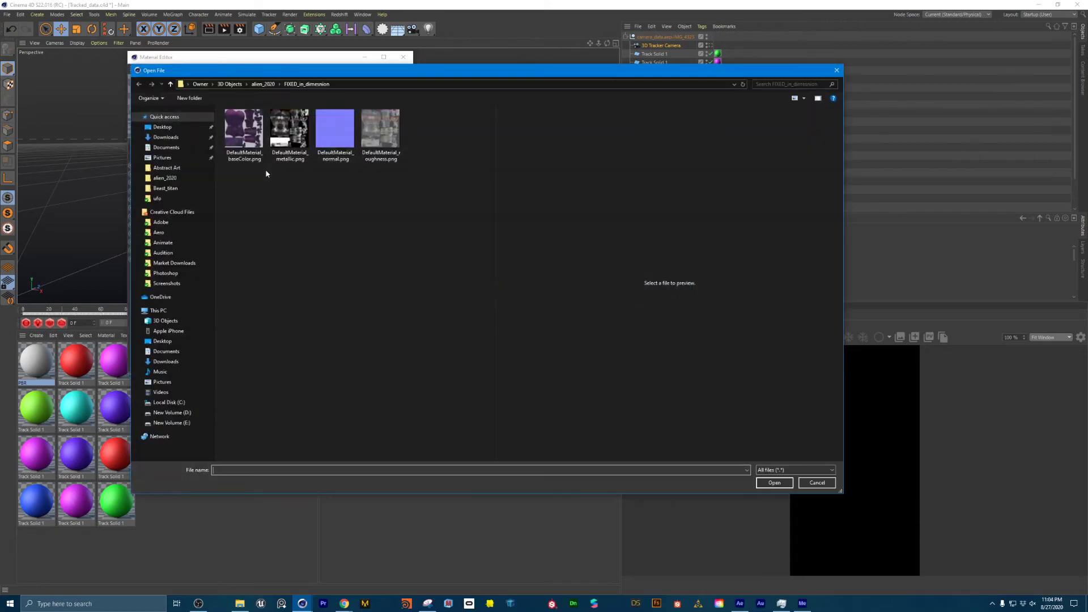
{"action": "left_click", "coordinate": [229, 83]}
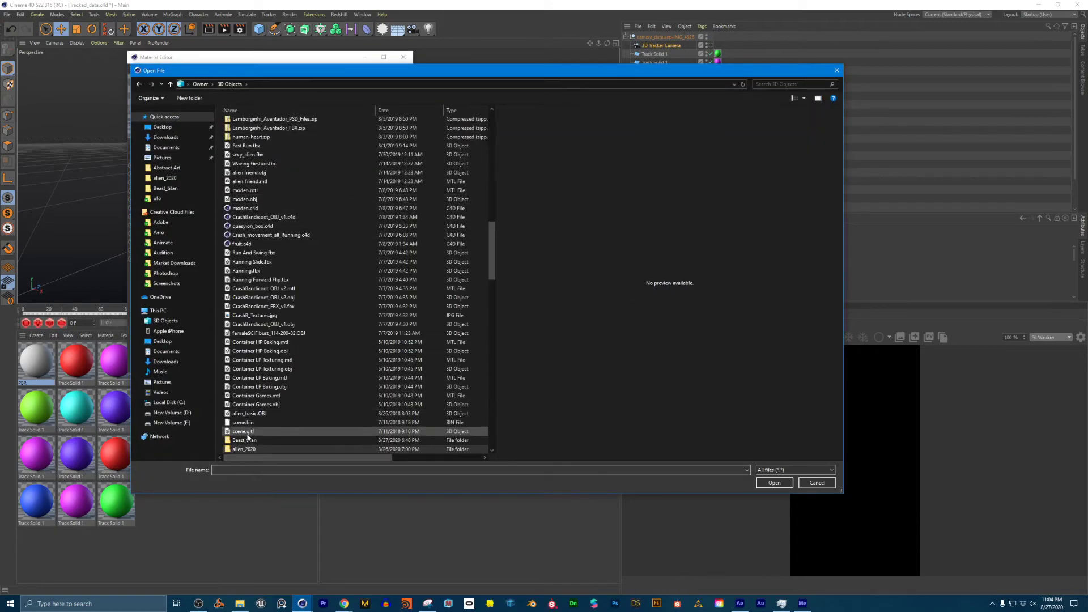
{"action": "double_click", "coordinate": [250, 440]}
{"action": "double_click", "coordinate": [255, 141]}
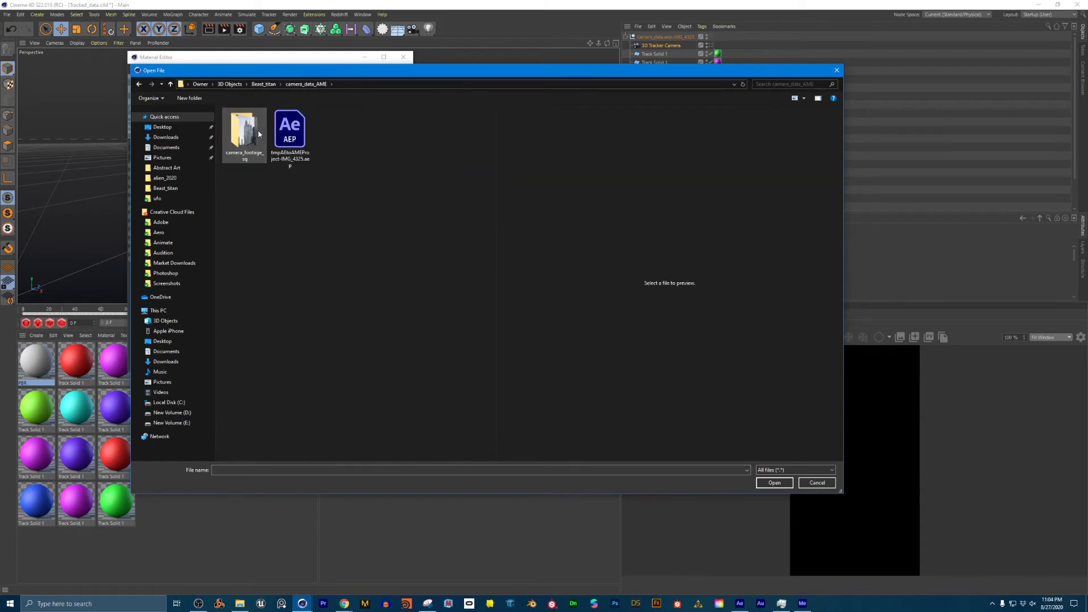
{"action": "double_click", "coordinate": [258, 145]}
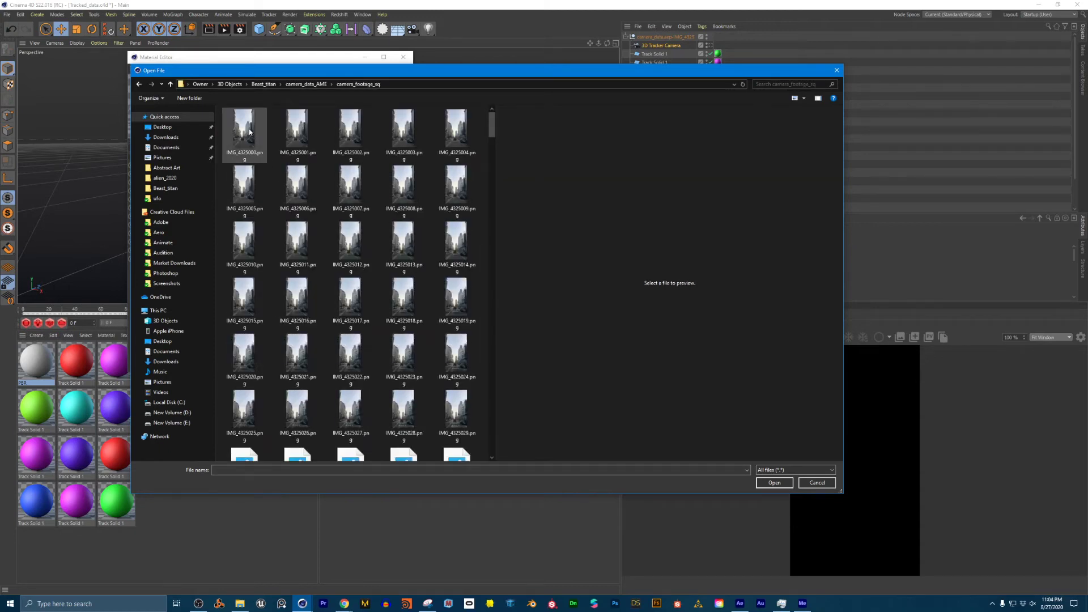
{"action": "left_click", "coordinate": [264, 158]}
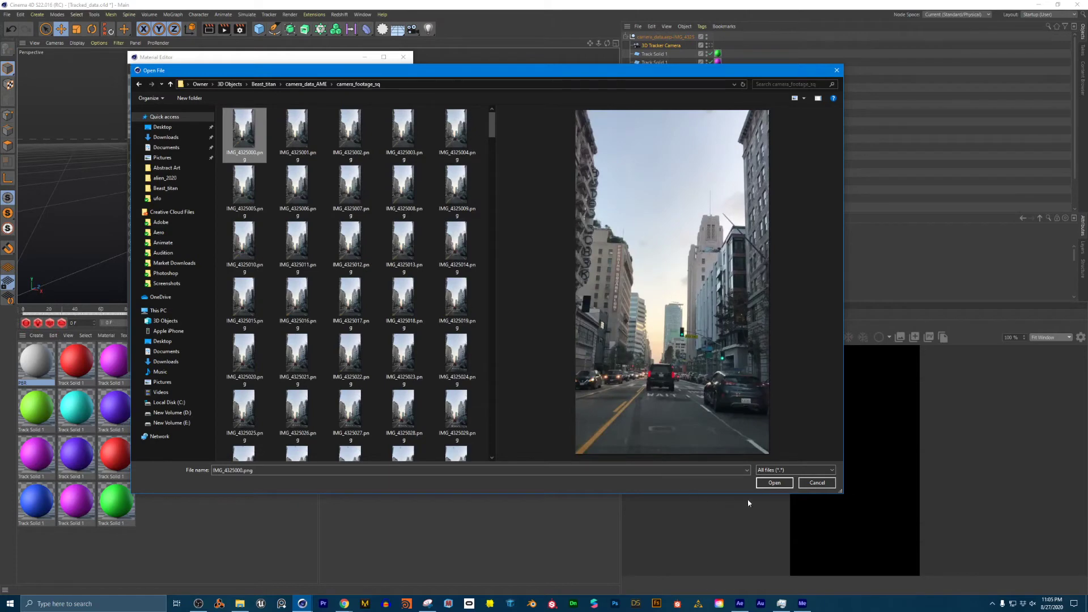
{"action": "left_click", "coordinate": [775, 483]}
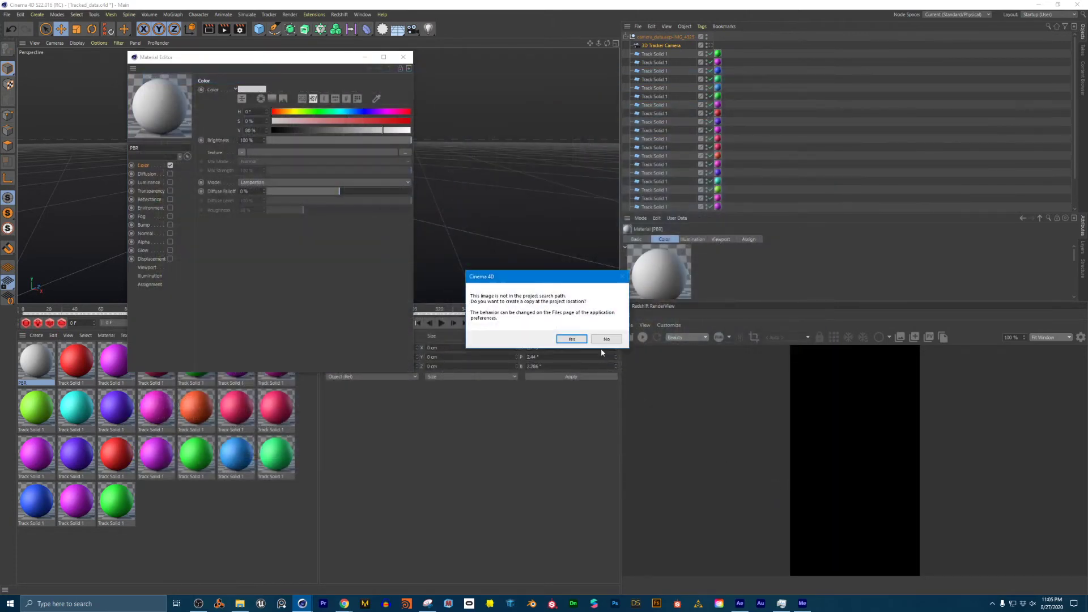
{"action": "left_click", "coordinate": [607, 339]}
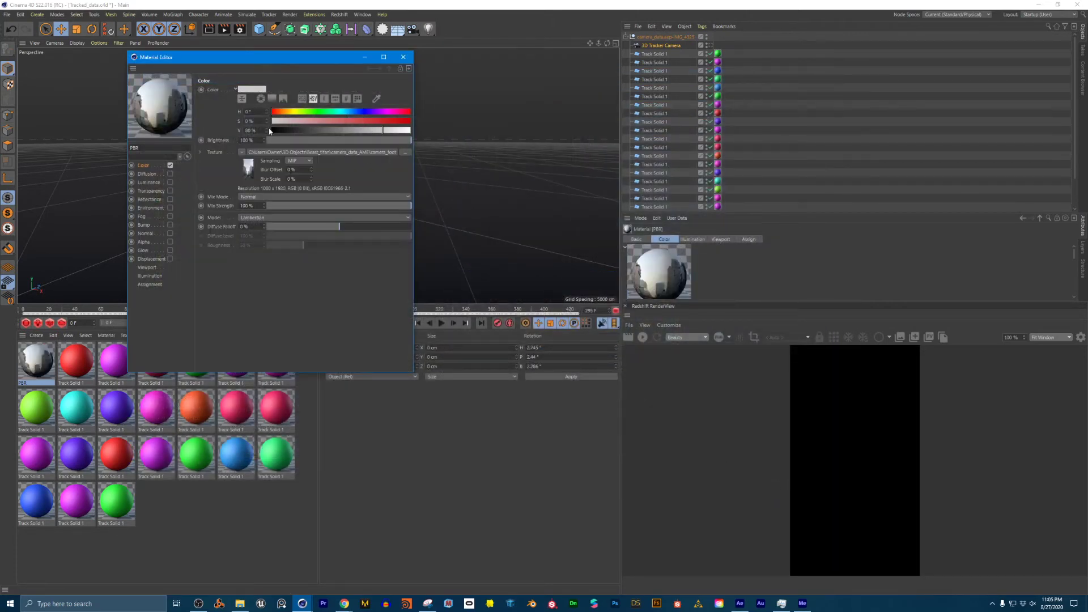
Calculate the color texture's movie frame range from the image sequence and enable Animate Preview for the material
{"action": "left_click", "coordinate": [252, 165]}
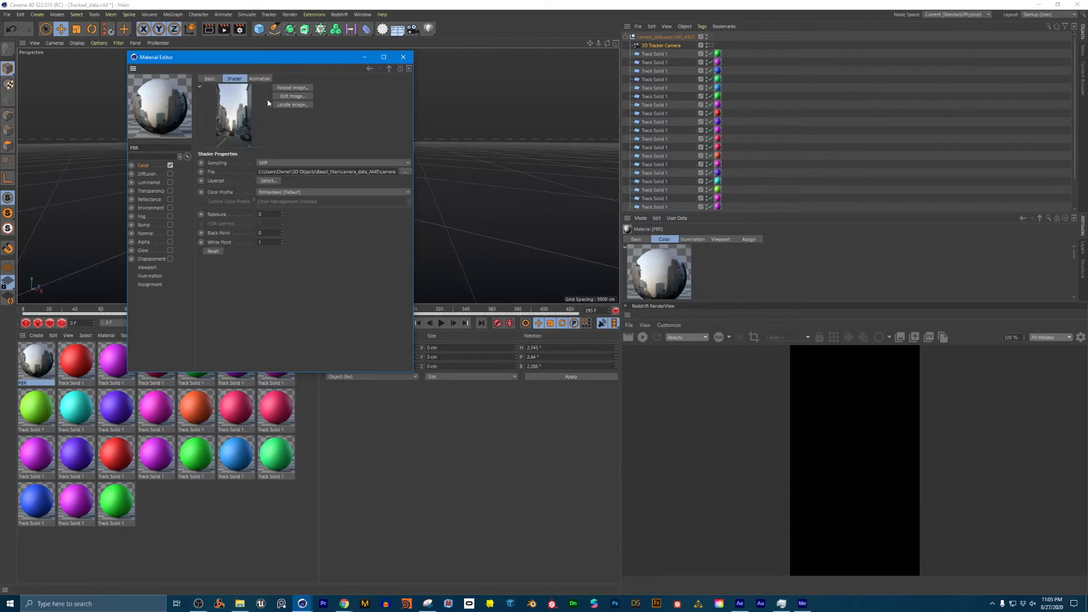
{"action": "left_click", "coordinate": [261, 80]}
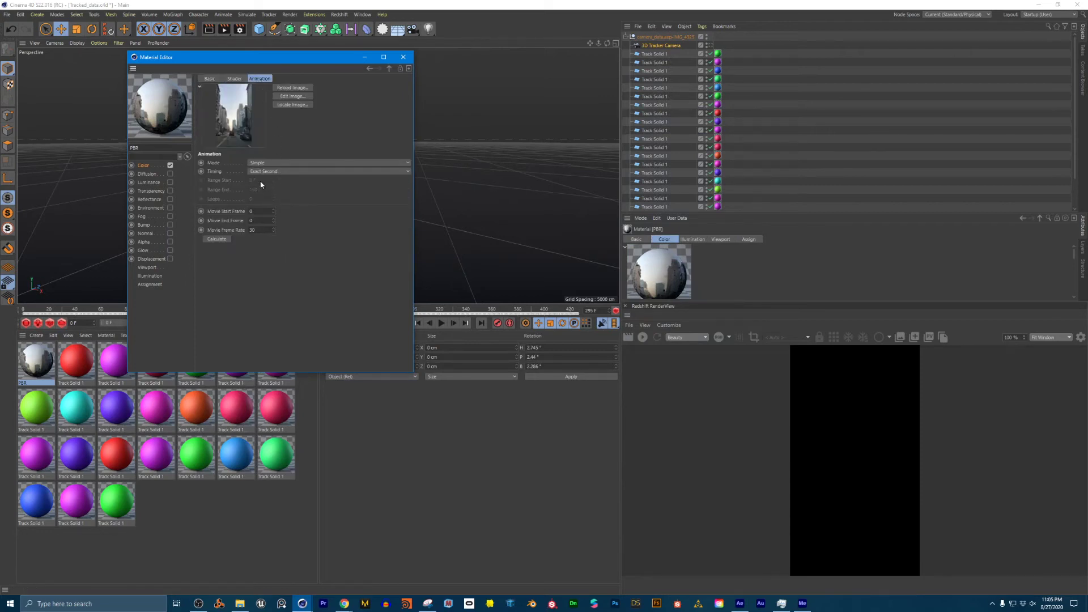
{"action": "left_click", "coordinate": [216, 238]}
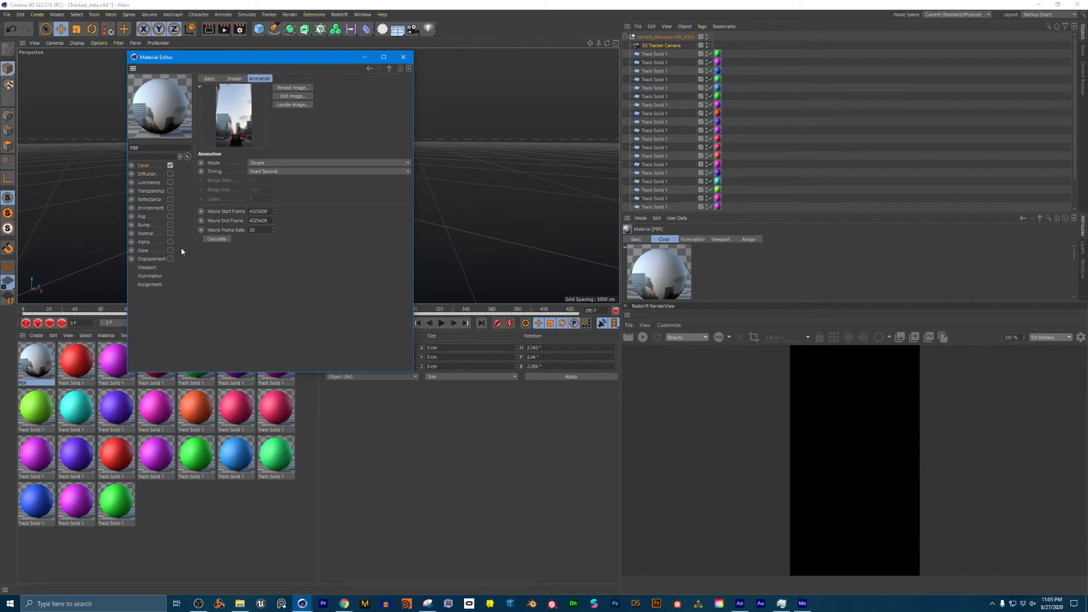
{"action": "left_click", "coordinate": [148, 268]}
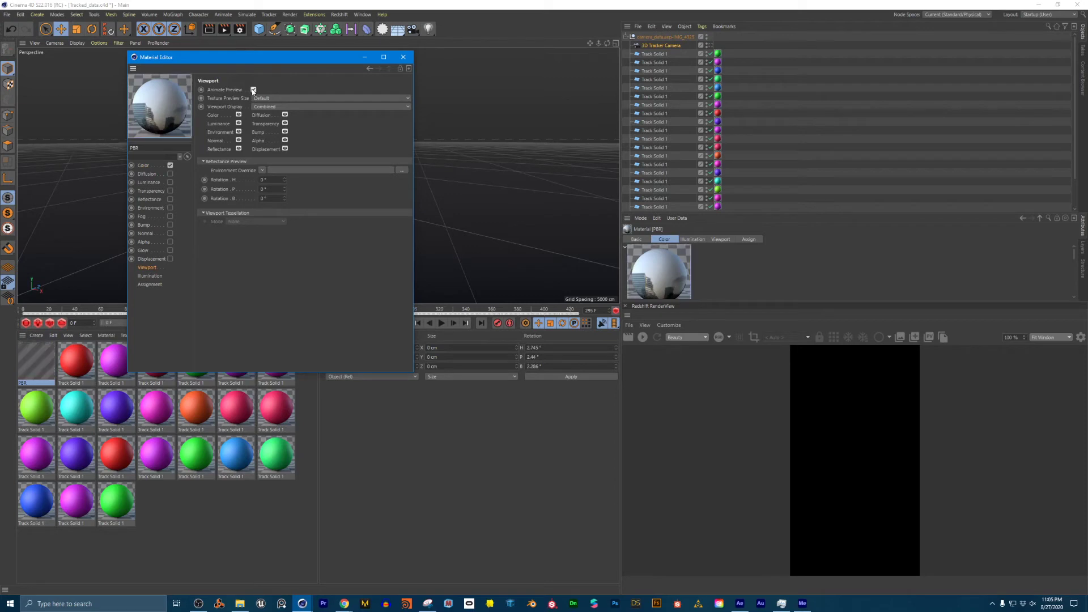
{"action": "left_click", "coordinate": [404, 57]}
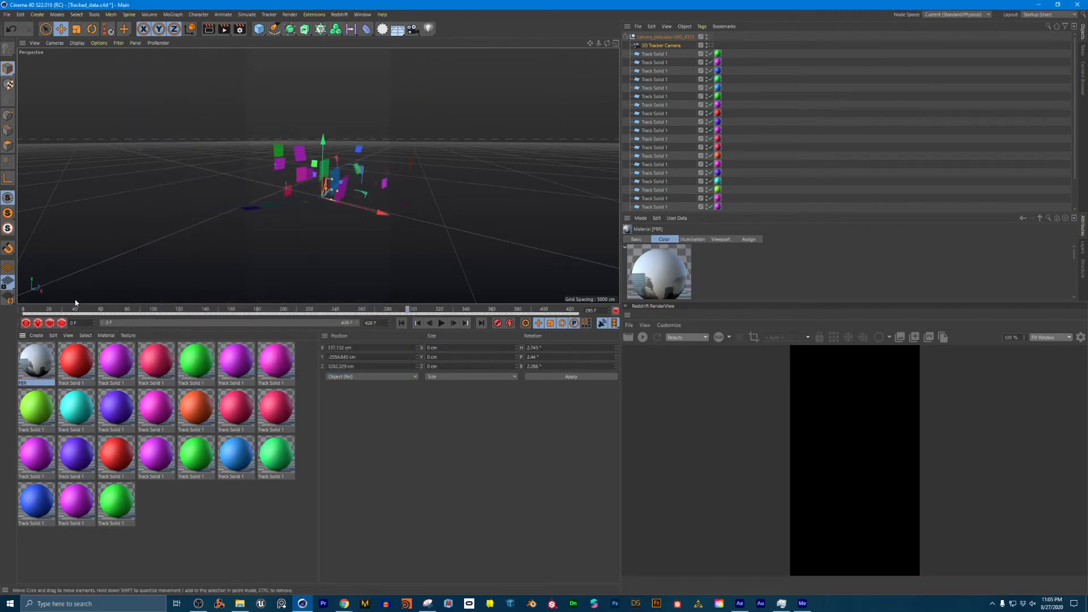
Return the timeline to frame 0, add a Background object and apply the PBR footage material to it
{"action": "left_click_drag", "start_coordinate": [41, 310], "coordinate": [21, 272]}
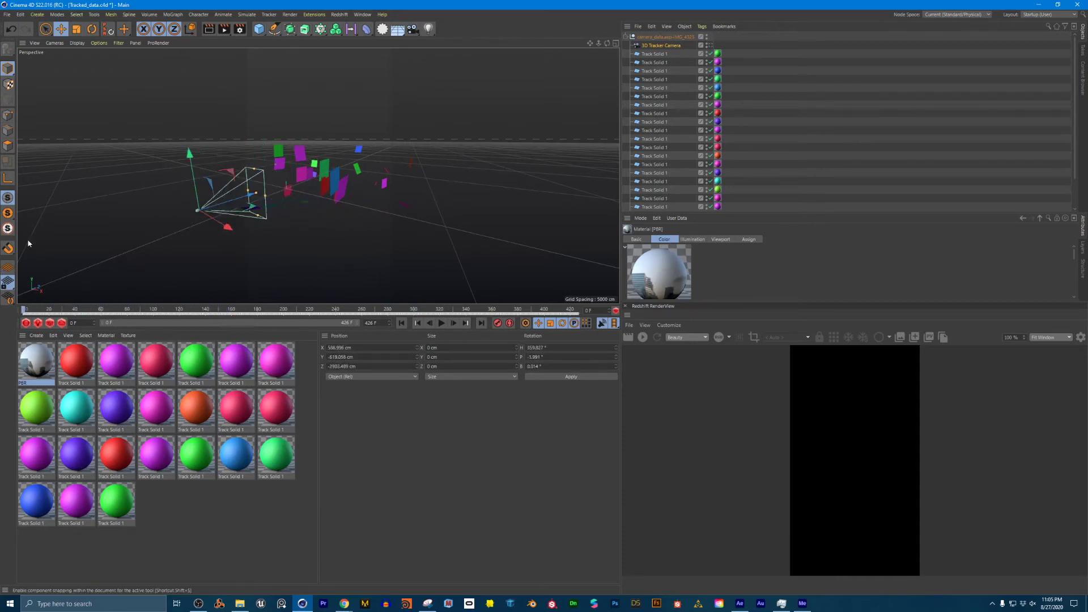
{"action": "left_click", "coordinate": [399, 29]}
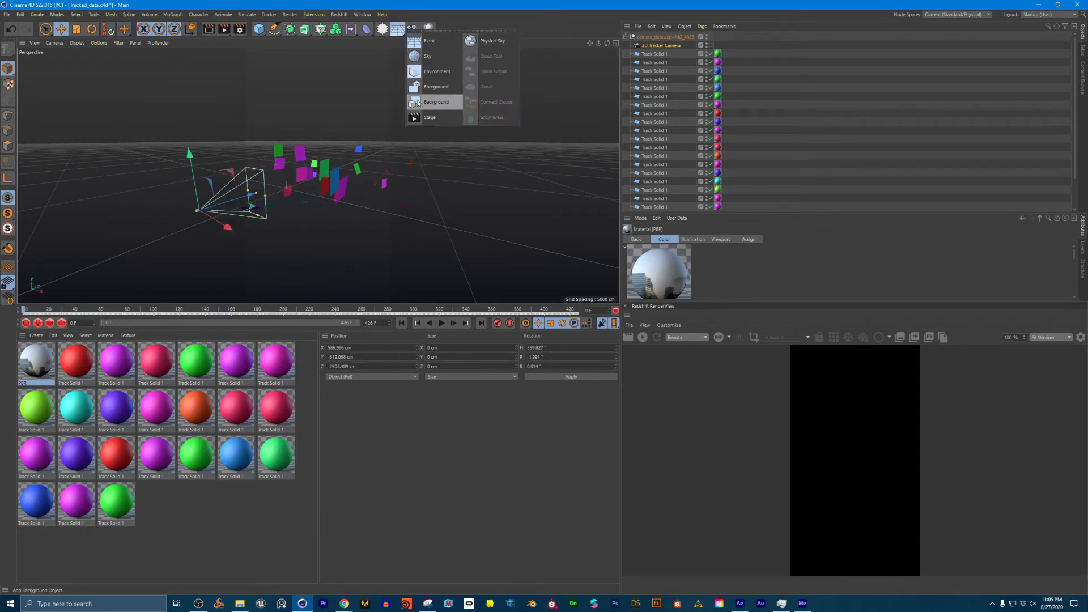
{"action": "left_click", "coordinate": [437, 102]}
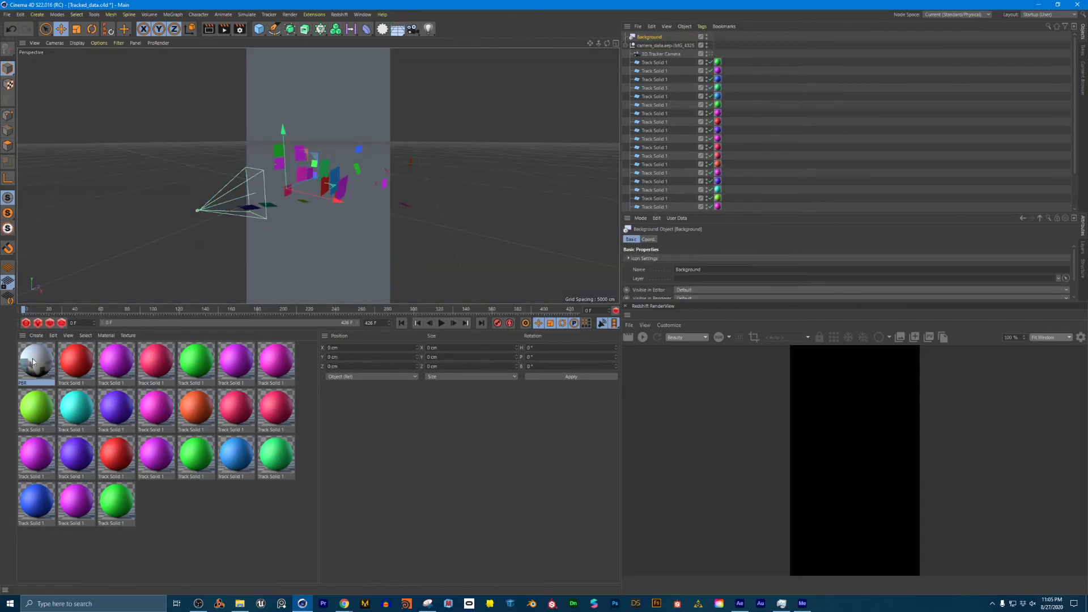
{"action": "left_click_drag", "start_coordinate": [252, 120], "coordinate": [269, 102]}
{"action": "left_click_drag", "start_coordinate": [645, 38], "coordinate": [646, 38]}
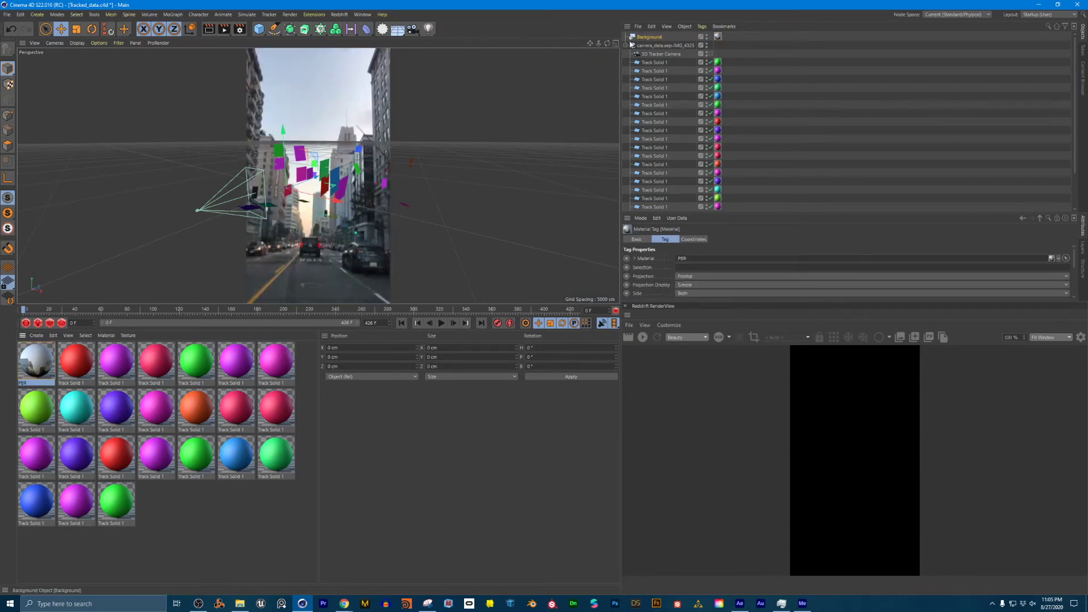
Look through the 3D Tracker Camera and scrub the timeline to check the solids against the background footage
{"action": "left_click", "coordinate": [709, 54]}
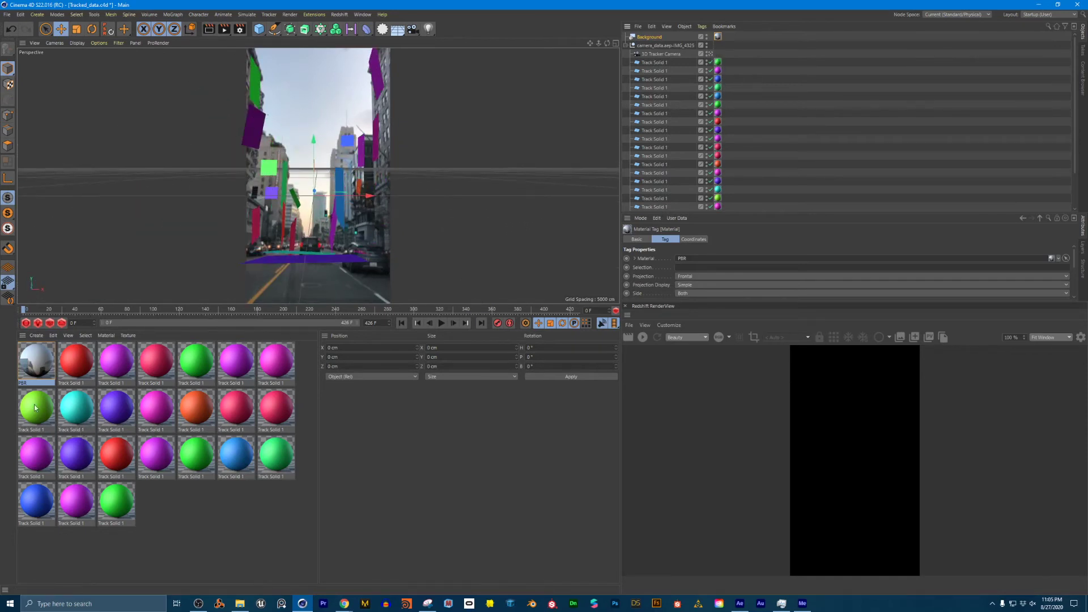
{"action": "left_click_drag", "start_coordinate": [68, 310], "coordinate": [151, 310]}
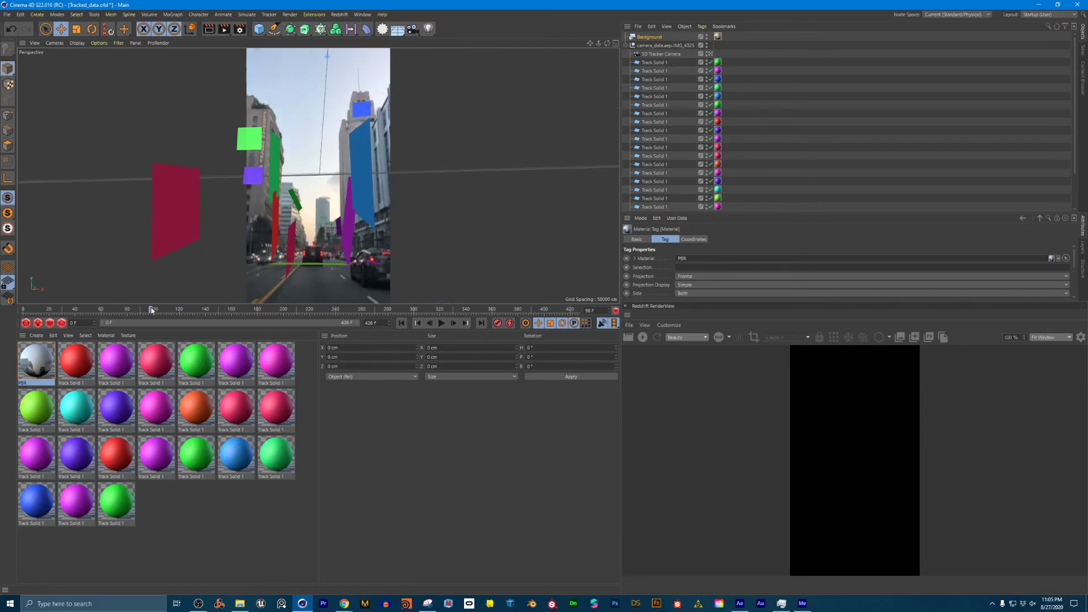
Set the footage material's Texture Preview Size to No Scaling and scrub the timeline back to frame 0
{"action": "double_click", "coordinate": [39, 351]}
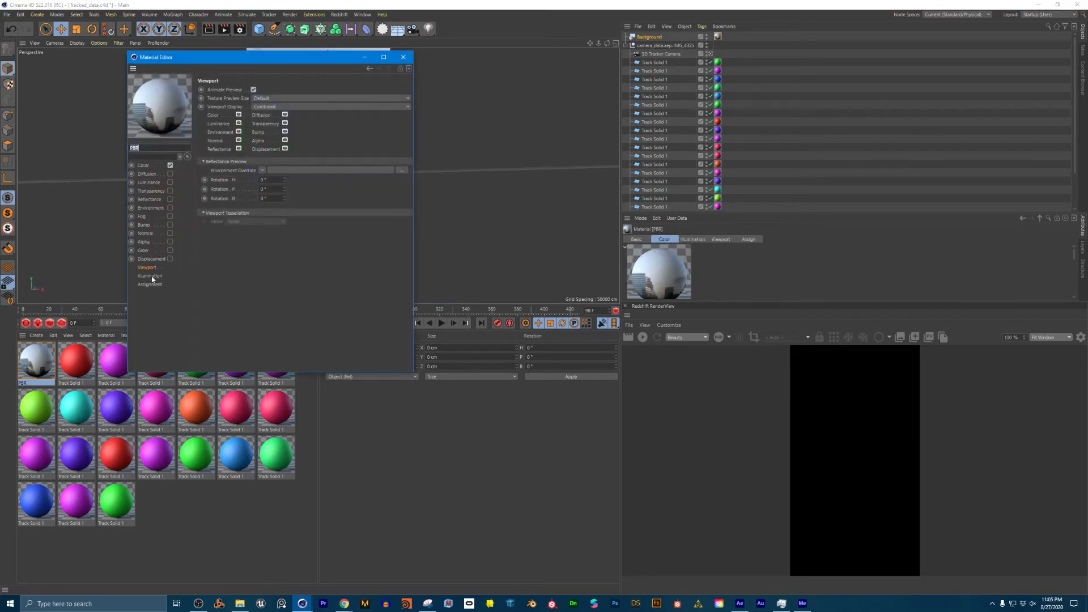
{"action": "left_click", "coordinate": [267, 97]}
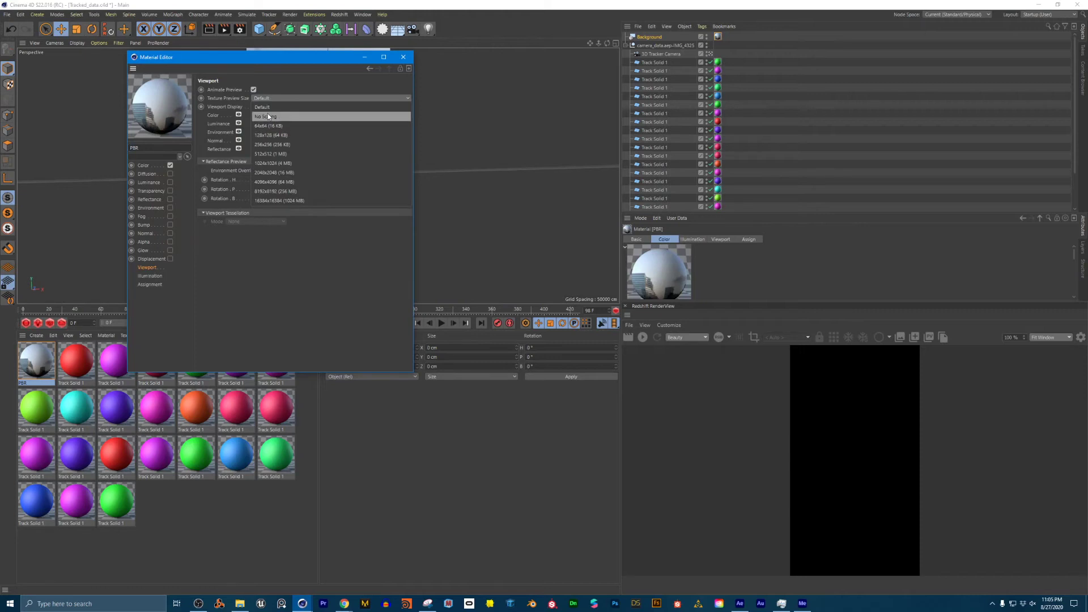
{"action": "left_click", "coordinate": [274, 116]}
{"action": "left_click", "coordinate": [399, 60]}
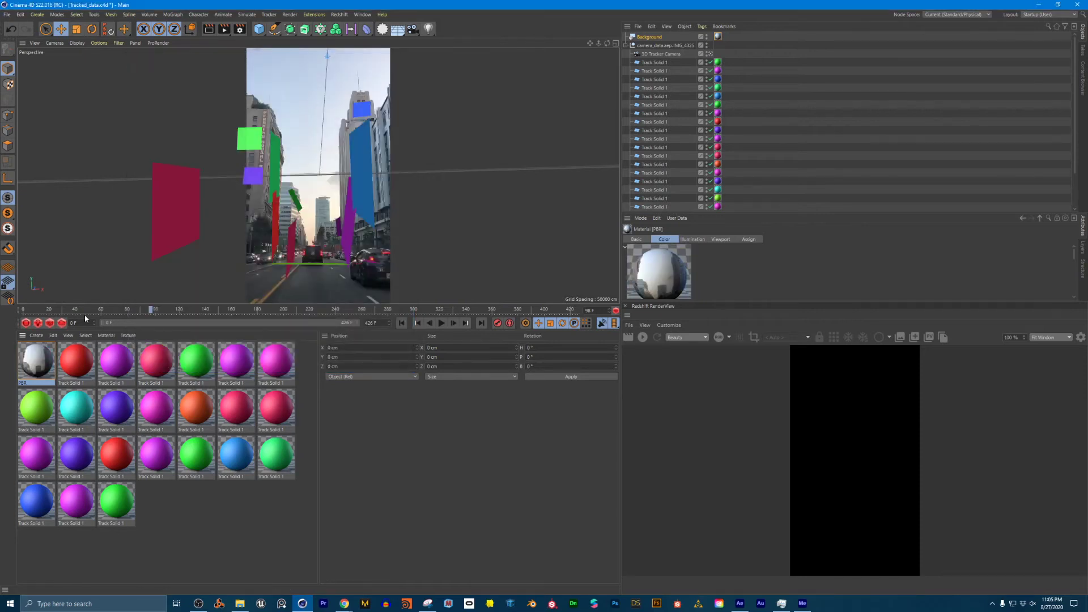
{"action": "left_click_drag", "start_coordinate": [84, 314], "coordinate": [57, 290]}
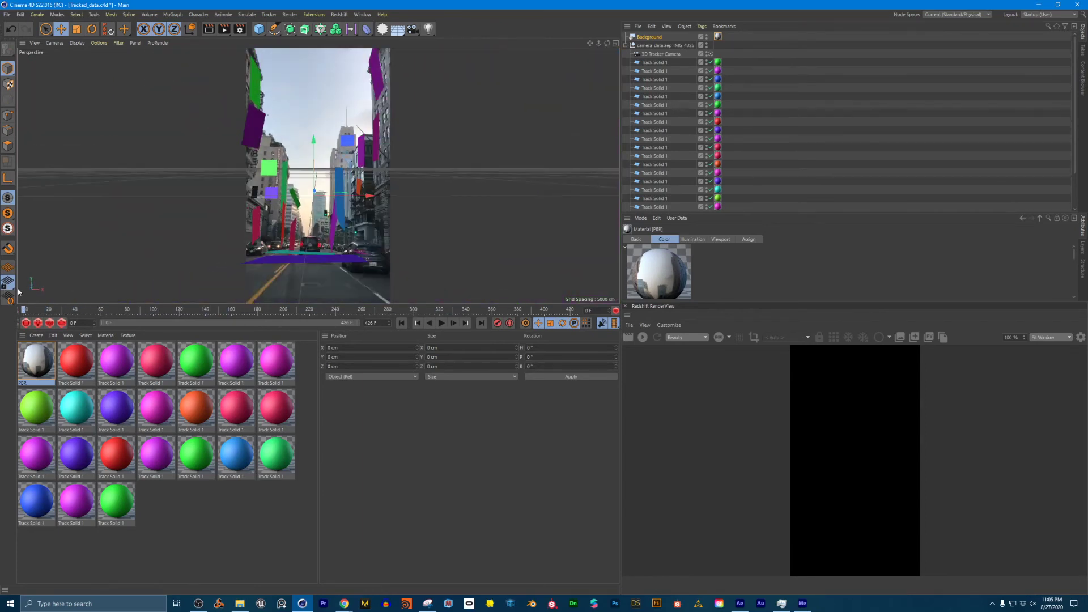
{"action": "mouse_move", "coordinate": [18, 292]}
{"action": "left_mouse_down"}
{"action": "mouse_move", "coordinate": [172, 291]}
{"action": "mouse_move", "coordinate": [460, 322]}
{"action": "mouse_move", "coordinate": [95, 296]}
{"action": "mouse_move", "coordinate": [306, 297]}
{"action": "mouse_move", "coordinate": [3, 290]}
{"action": "left_mouse_up"}
Save the Tracked_data.c4d project, accepting the newer version format, and scrub forward to frame 54 to check the tracking
{"action": "left_click", "coordinate": [6, 15]}
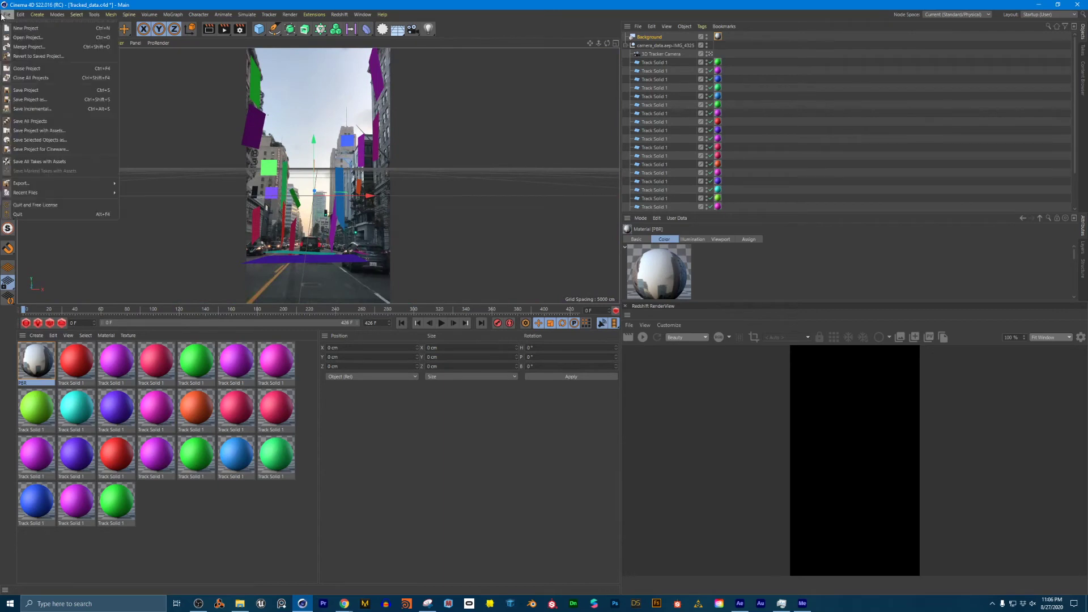
{"action": "left_click", "coordinate": [31, 97]}
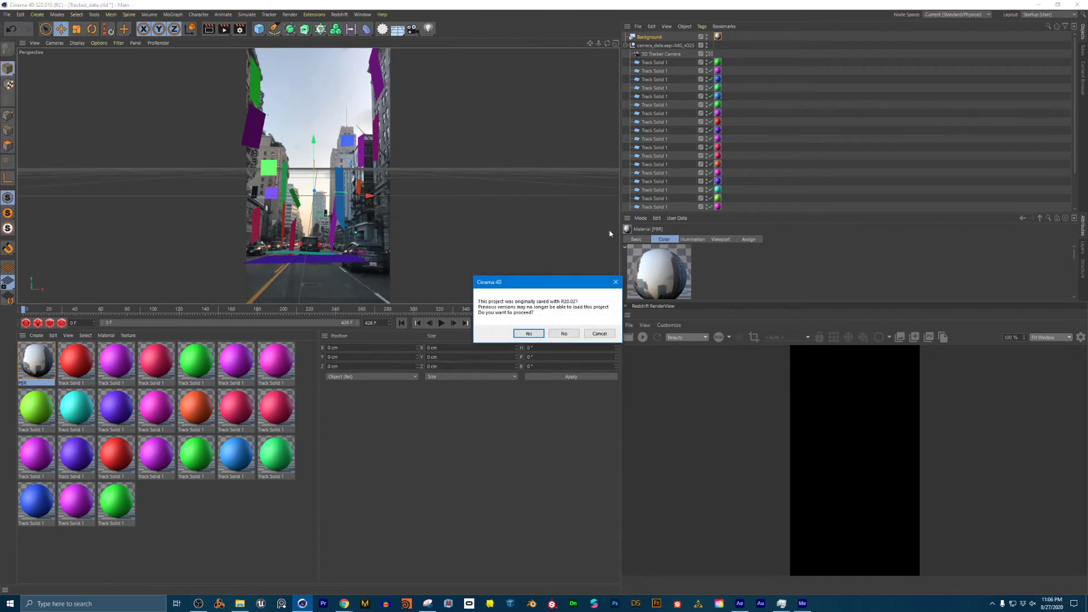
{"action": "left_click", "coordinate": [529, 333]}
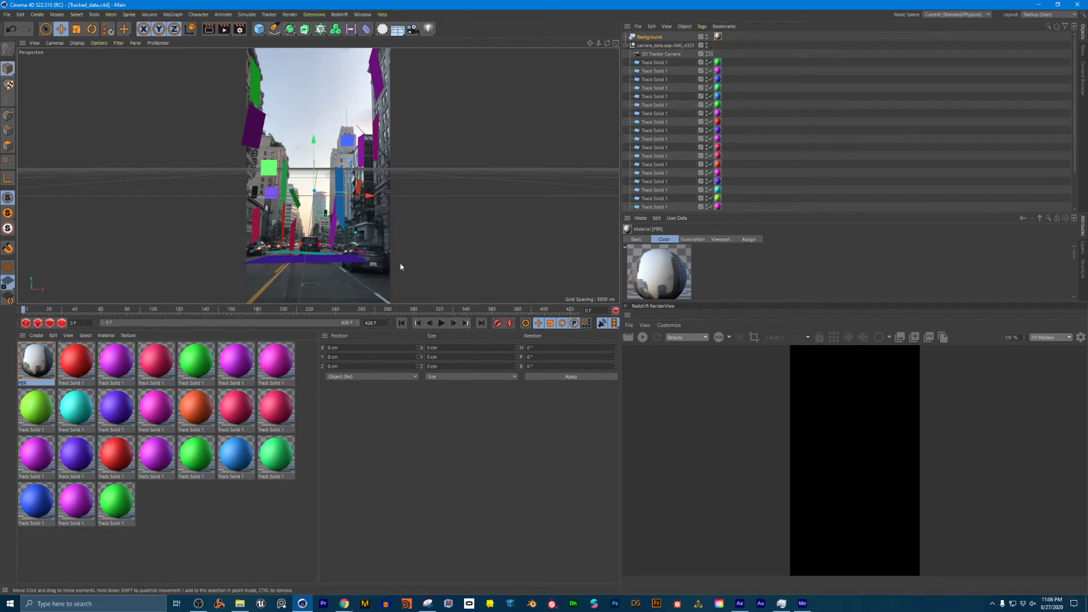
{"action": "left_click", "coordinate": [41, 309]}
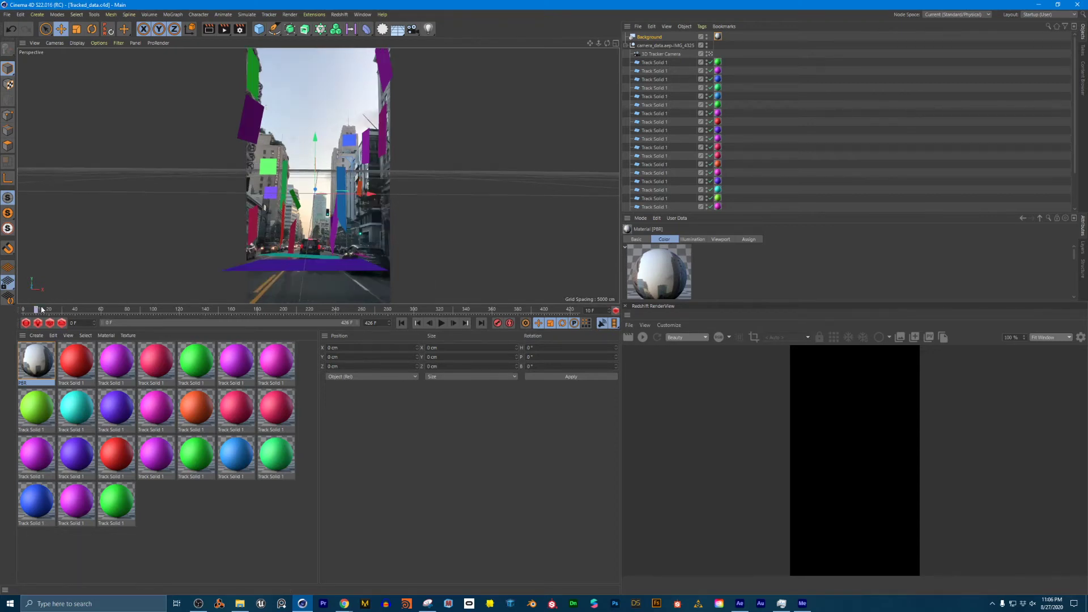
{"action": "left_click_drag", "start_coordinate": [42, 309], "coordinate": [93, 310]}
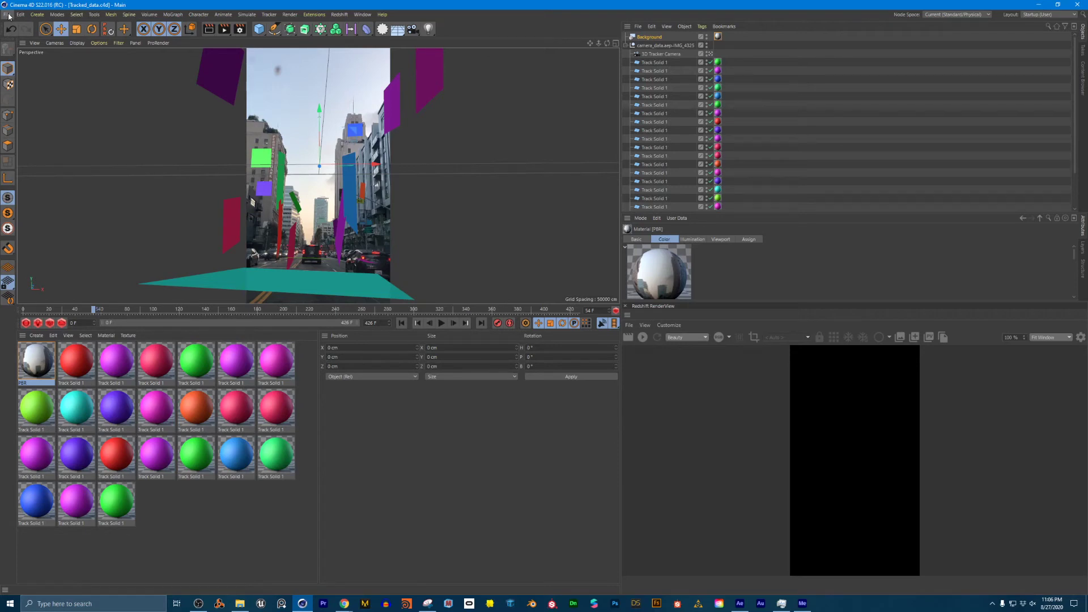
Merge low_res_titan_v3.obj from the Beast_titan folder into the project with an OBJ import scale of 100 centimetres
{"action": "left_click", "coordinate": [9, 16]}
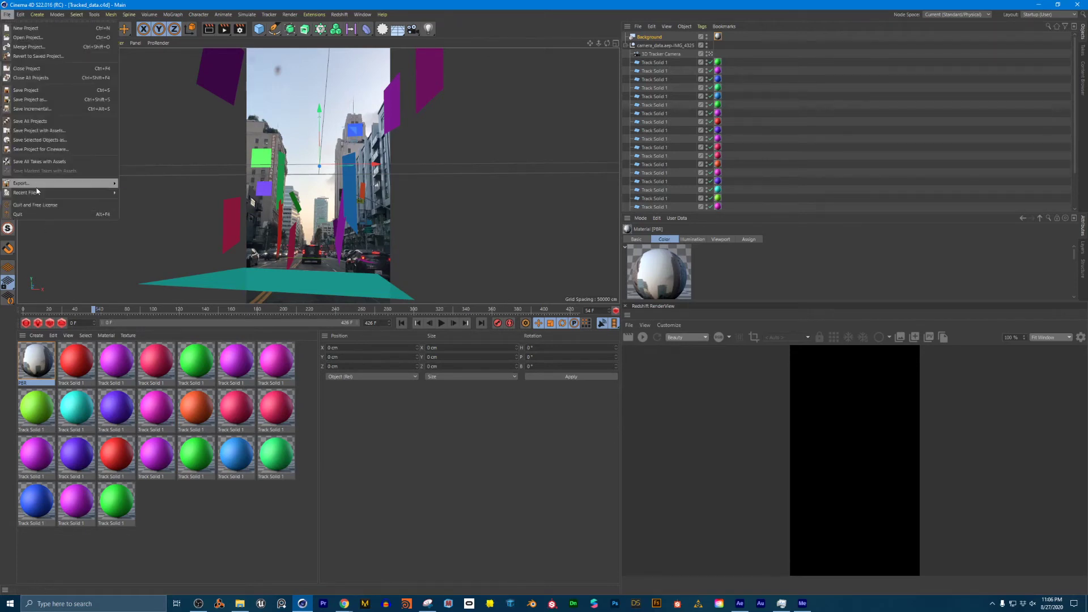
{"action": "left_click", "coordinate": [158, 127]}
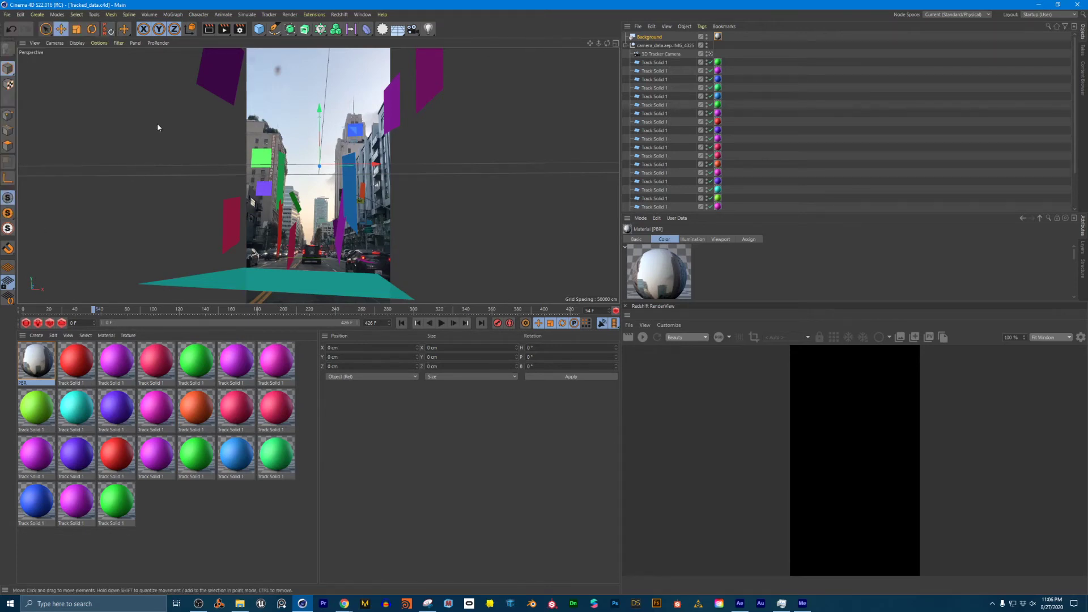
{"action": "left_click", "coordinate": [9, 16]}
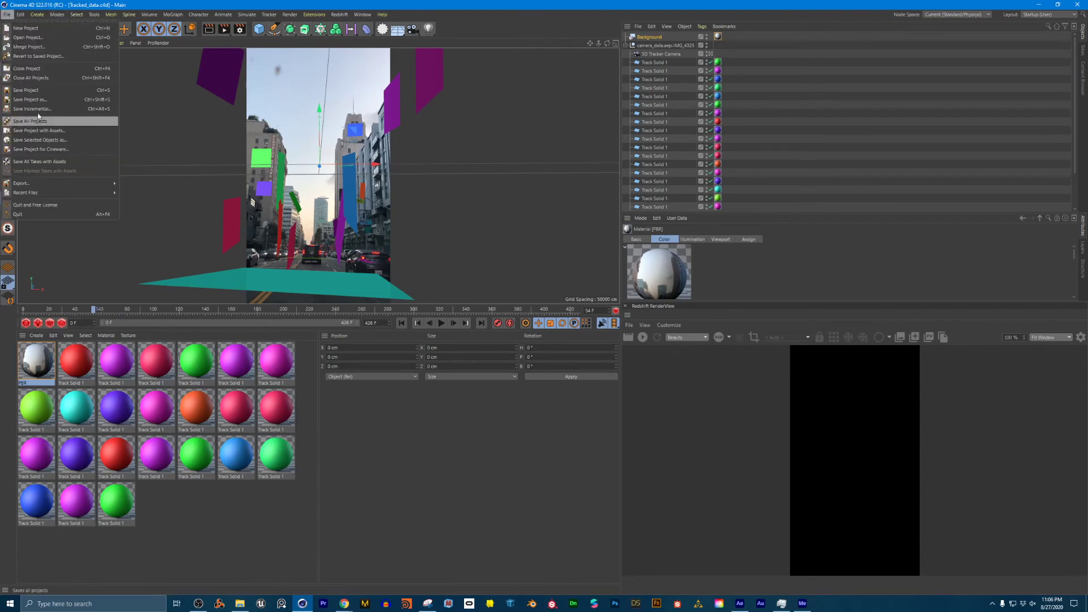
{"action": "left_click", "coordinate": [31, 47]}
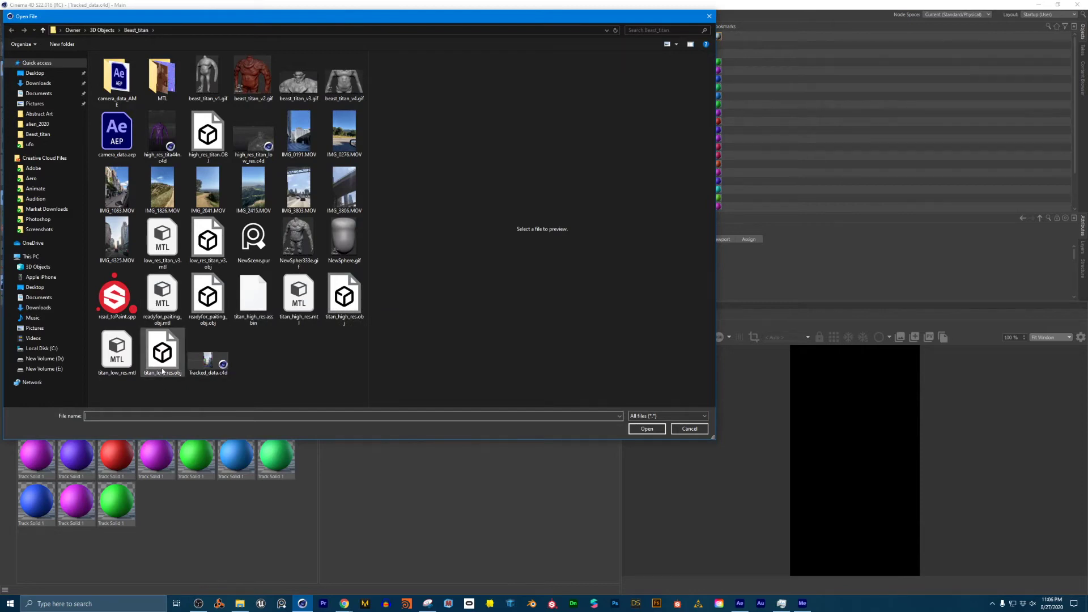
{"action": "left_click", "coordinate": [158, 245]}
{"action": "left_click", "coordinate": [206, 249]}
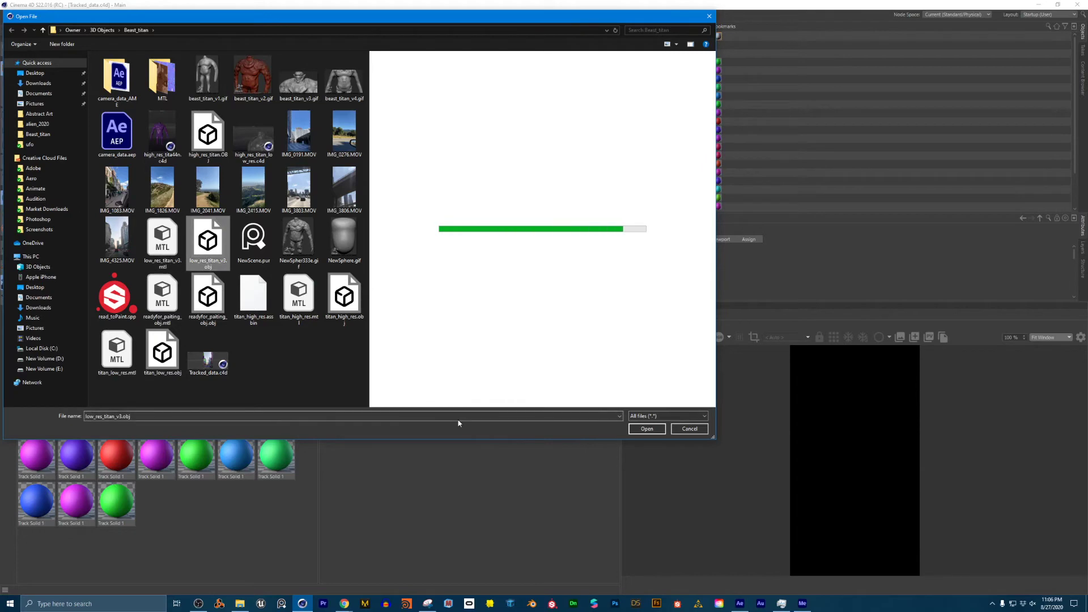
{"action": "left_click", "coordinate": [646, 428]}
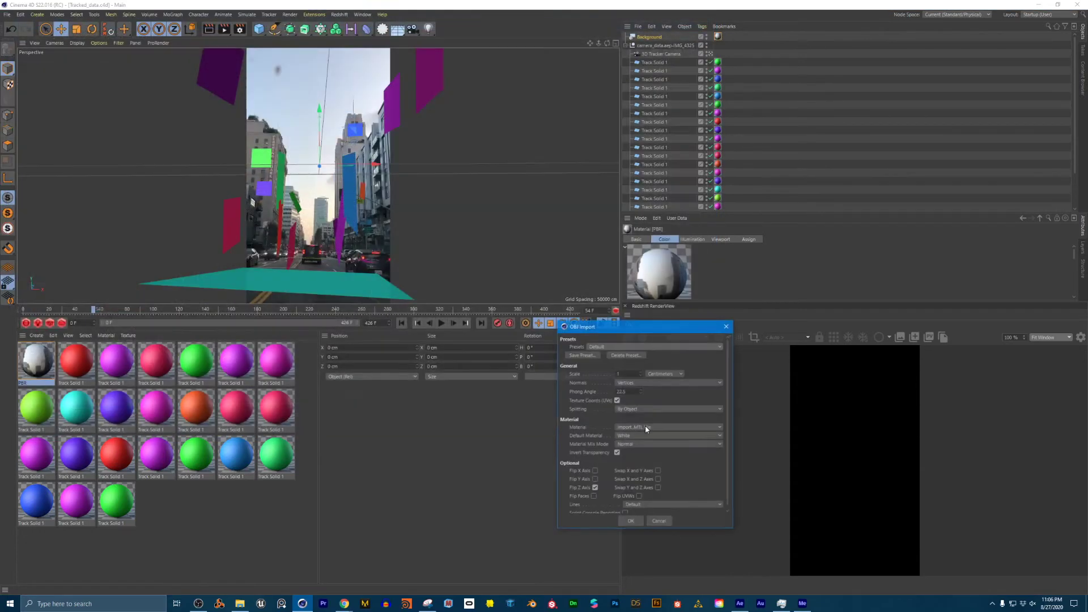
{"action": "left_click_drag", "start_coordinate": [618, 333], "coordinate": [471, 254]}
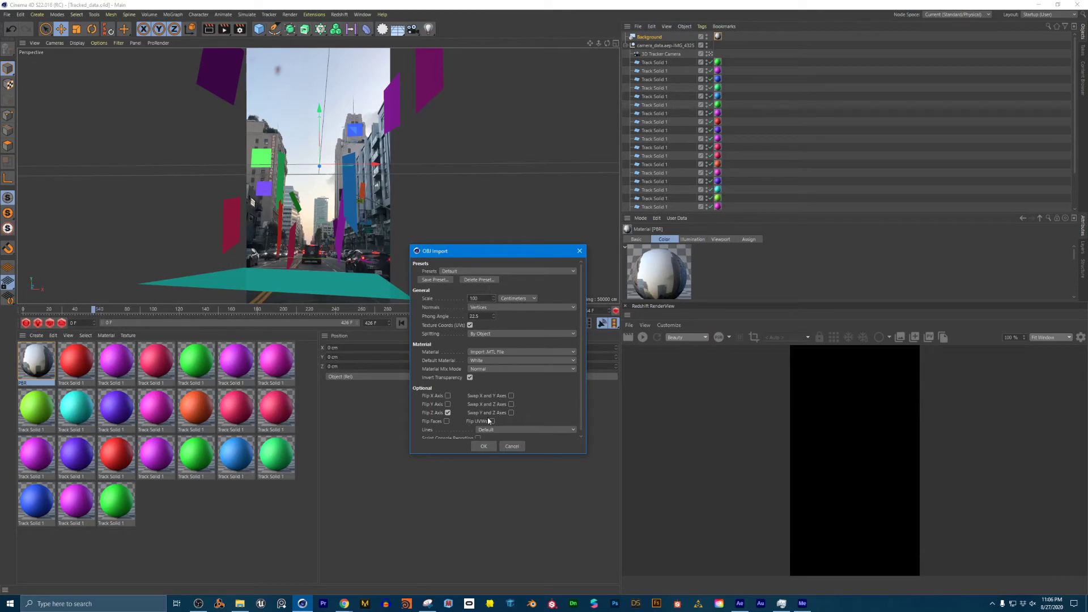
{"action": "left_click", "coordinate": [483, 446]}
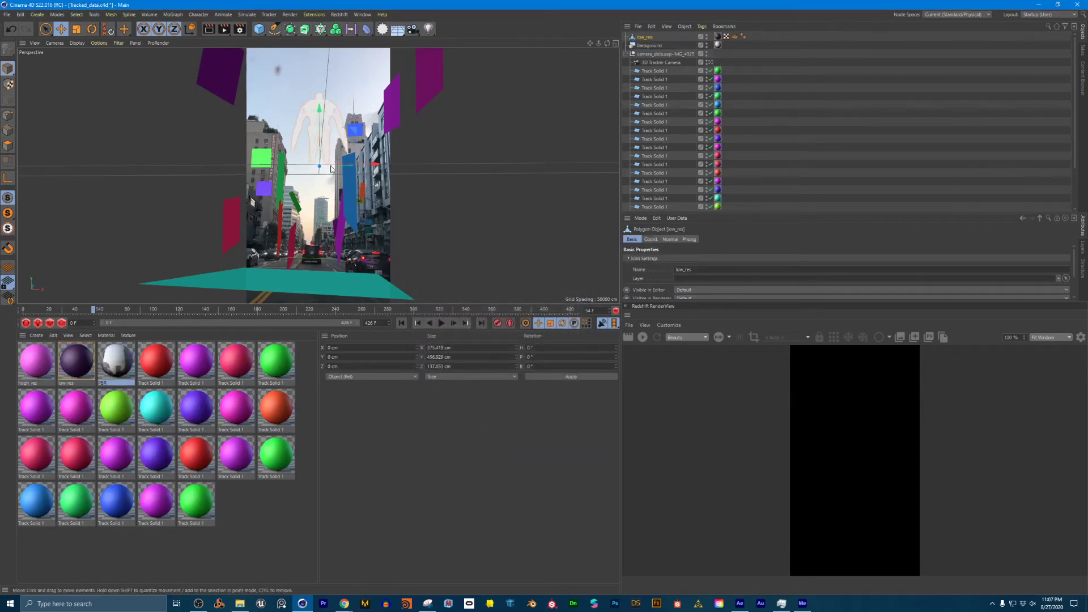
Lower the imported titan to street level, at about Y -728 cm, and scrub to frame 98 to check its placement
{"action": "left_click_drag", "start_coordinate": [112, 309], "coordinate": [70, 301]}
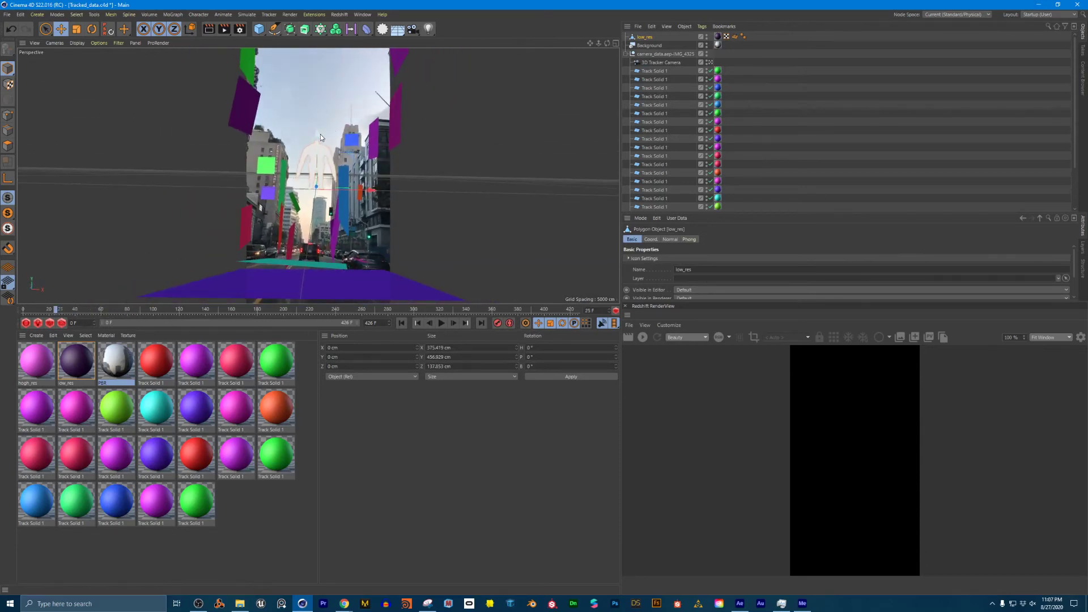
{"action": "left_click_drag", "start_coordinate": [318, 134], "coordinate": [315, 215]}
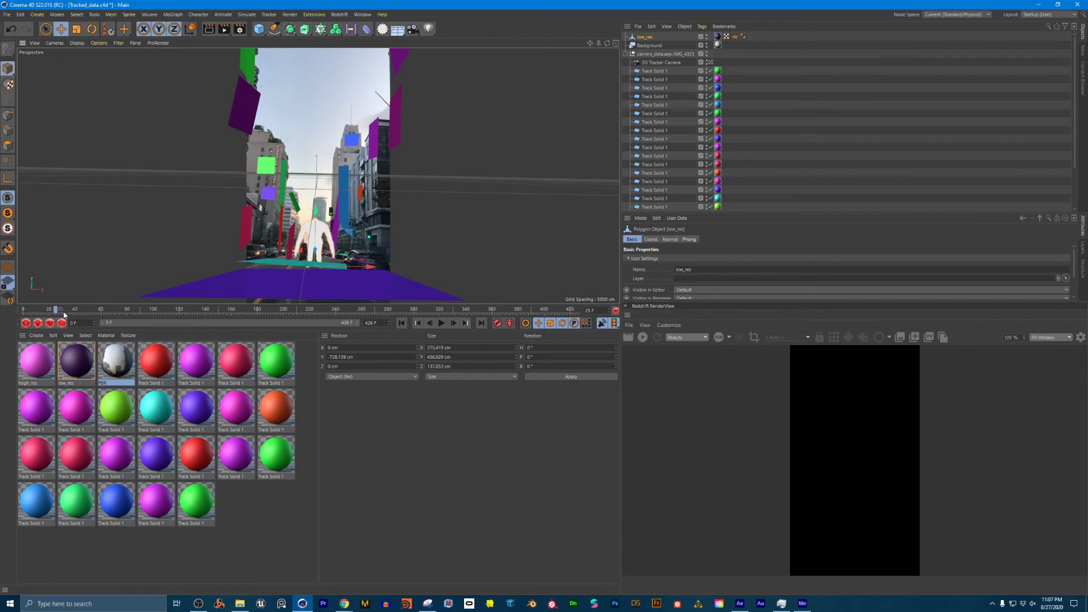
{"action": "left_click_drag", "start_coordinate": [68, 310], "coordinate": [150, 309]}
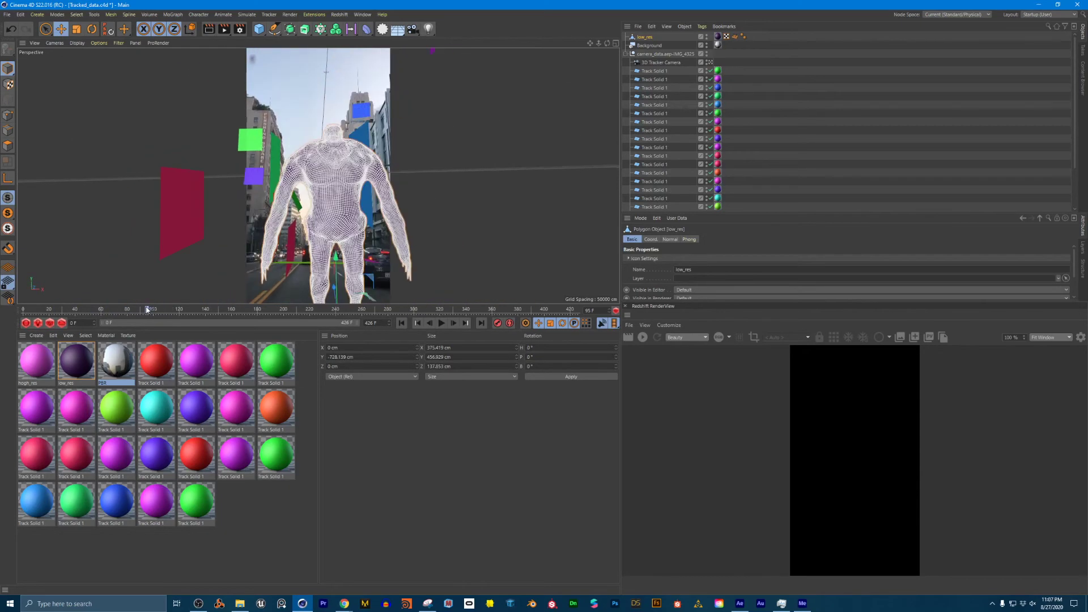
{"action": "left_click", "coordinate": [522, 136]}
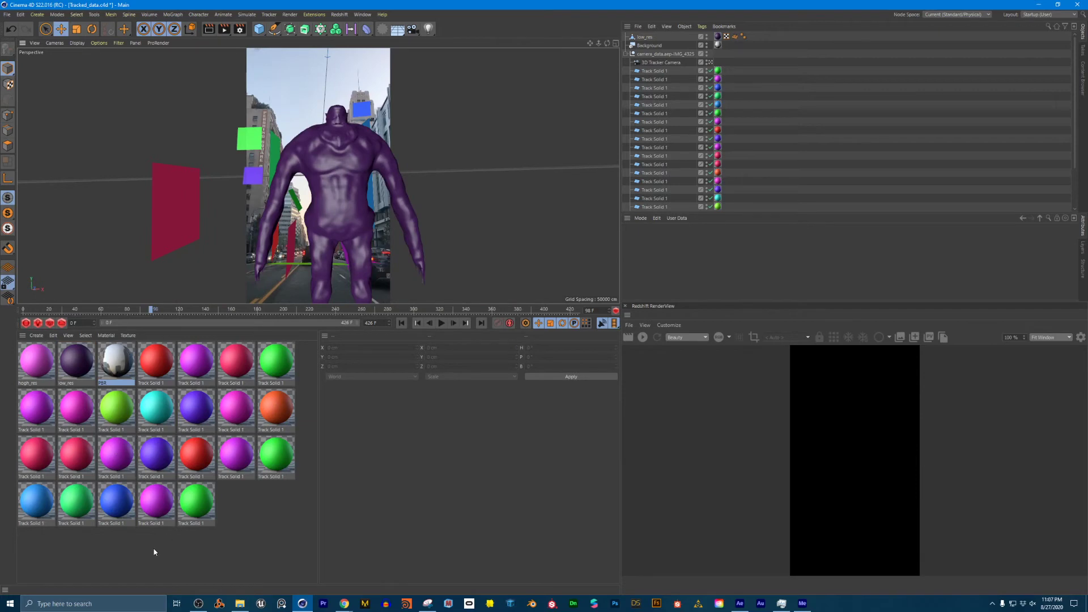
Review the low_res material's Color channel and remove that material from the titan object
{"action": "double_click", "coordinate": [85, 357]}
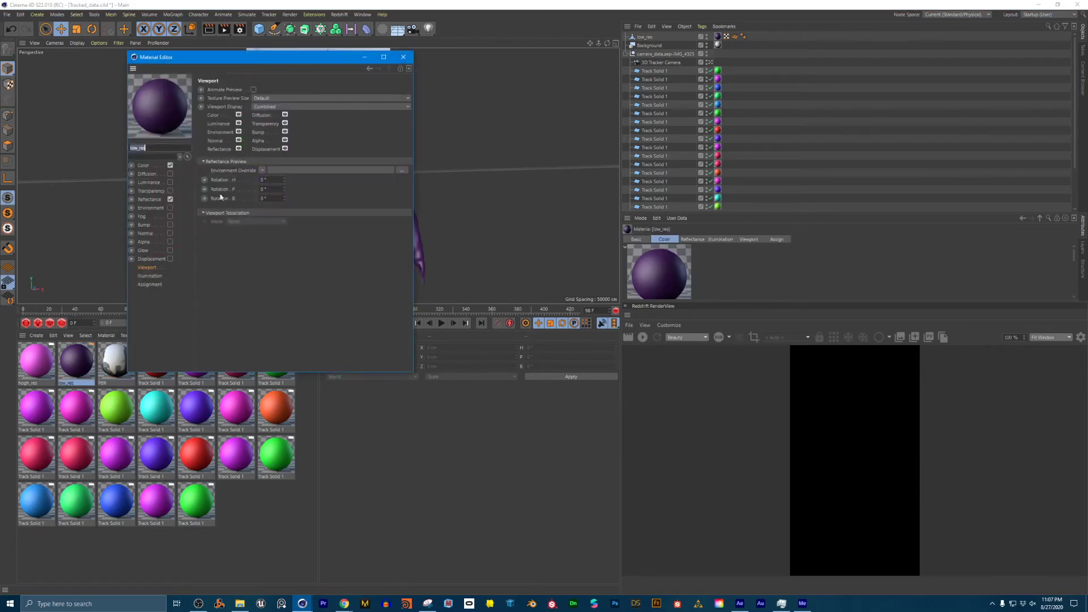
{"action": "left_click_drag", "start_coordinate": [283, 56], "coordinate": [578, 62]}
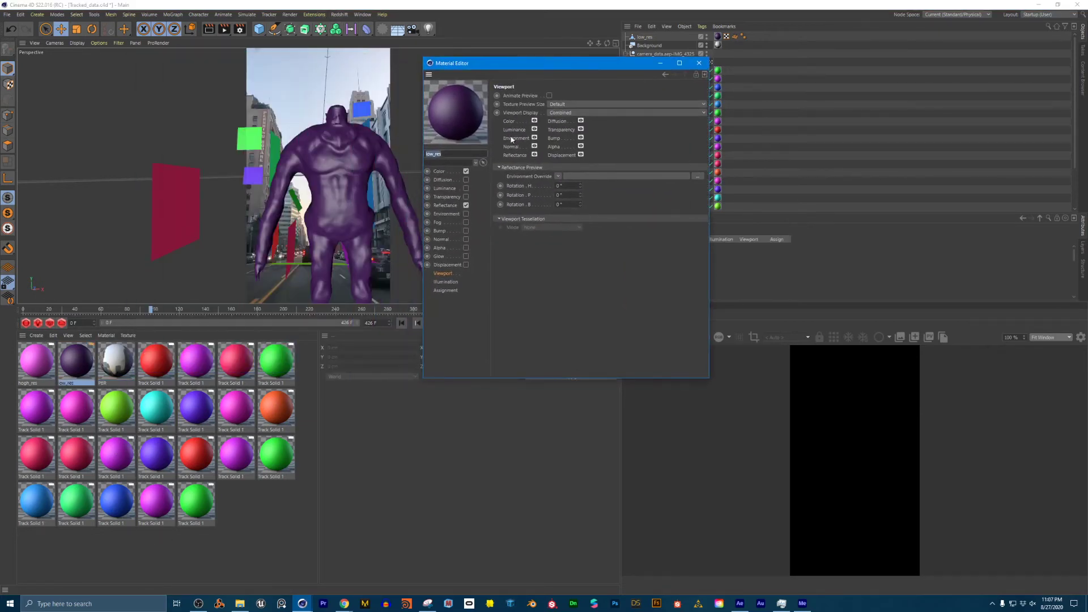
{"action": "left_click", "coordinate": [440, 171]}
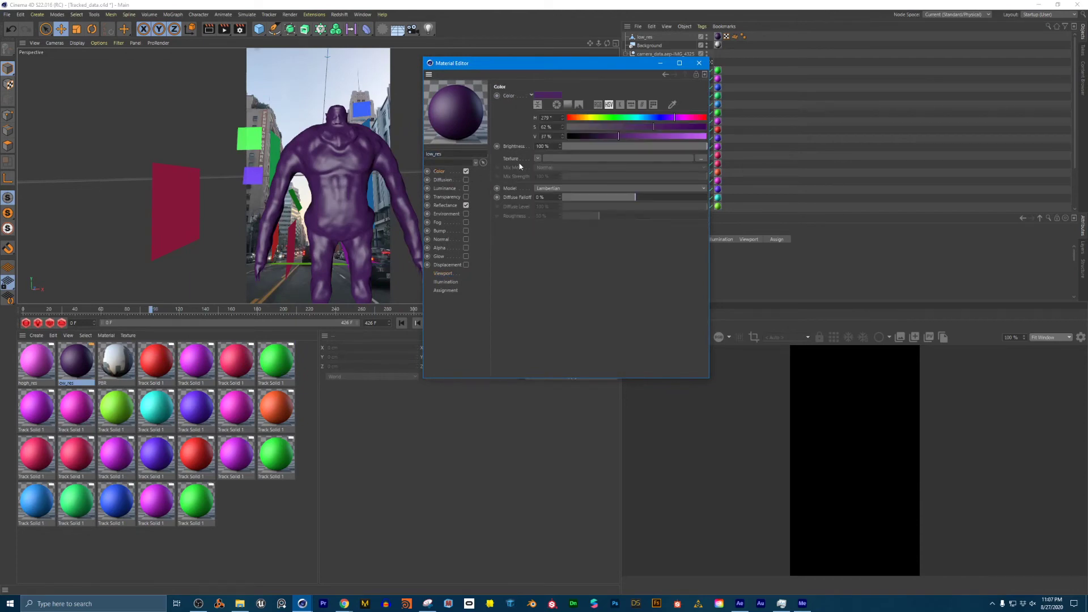
{"action": "left_click", "coordinate": [700, 64]}
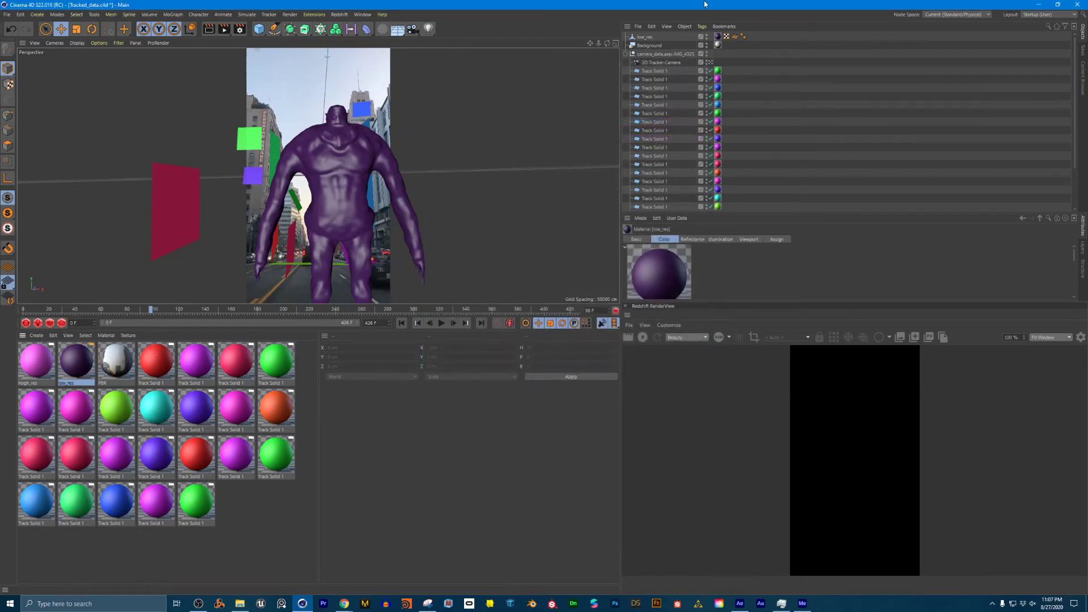
{"action": "left_click", "coordinate": [717, 37]}
{"action": "key", "text": "Delete"}
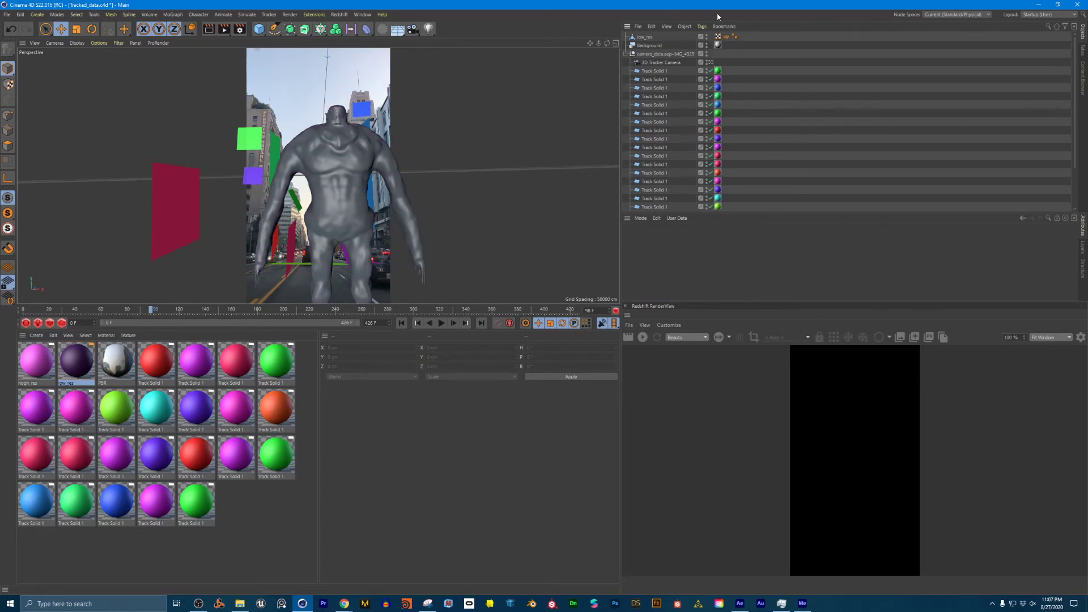
Create a new Redshift Material and apply it to the titan model
{"action": "left_click", "coordinate": [44, 563]}
{"action": "left_click", "coordinate": [37, 335]}
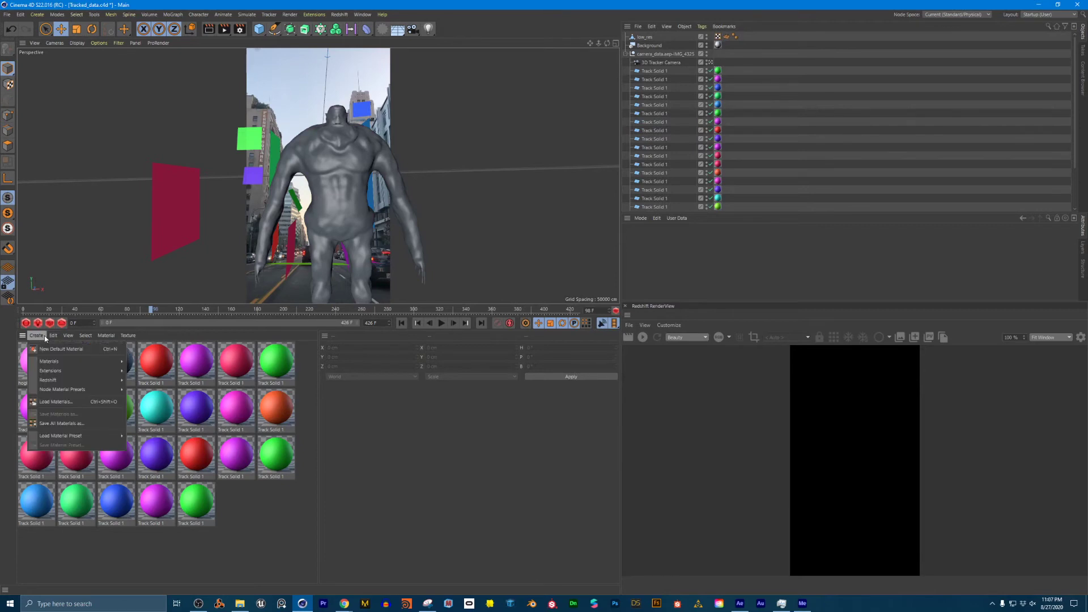
{"action": "mouse_move", "coordinate": [65, 335]}
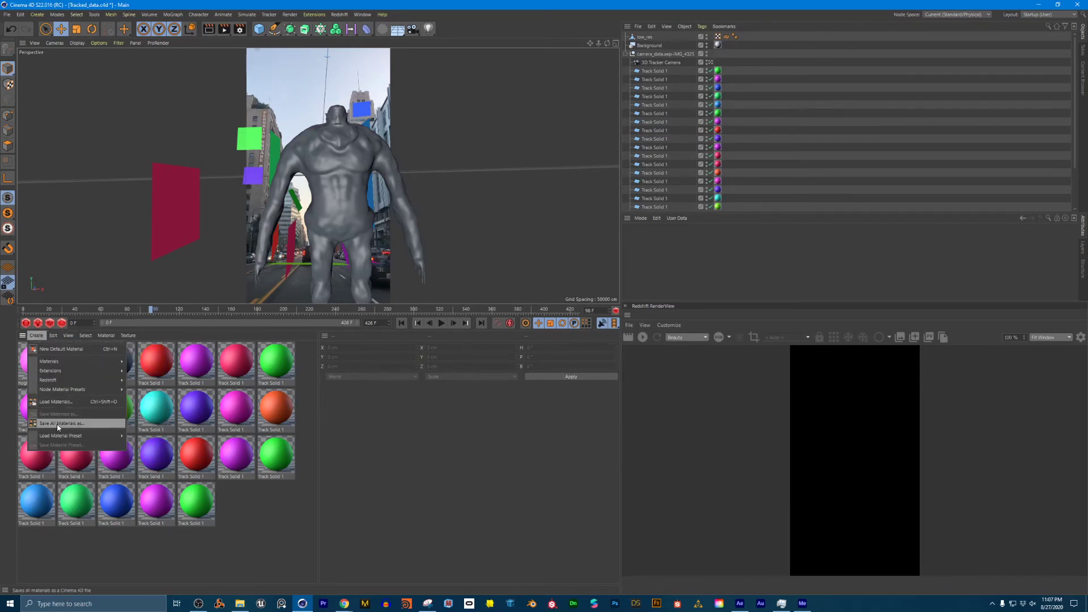
{"action": "mouse_move", "coordinate": [58, 440]}
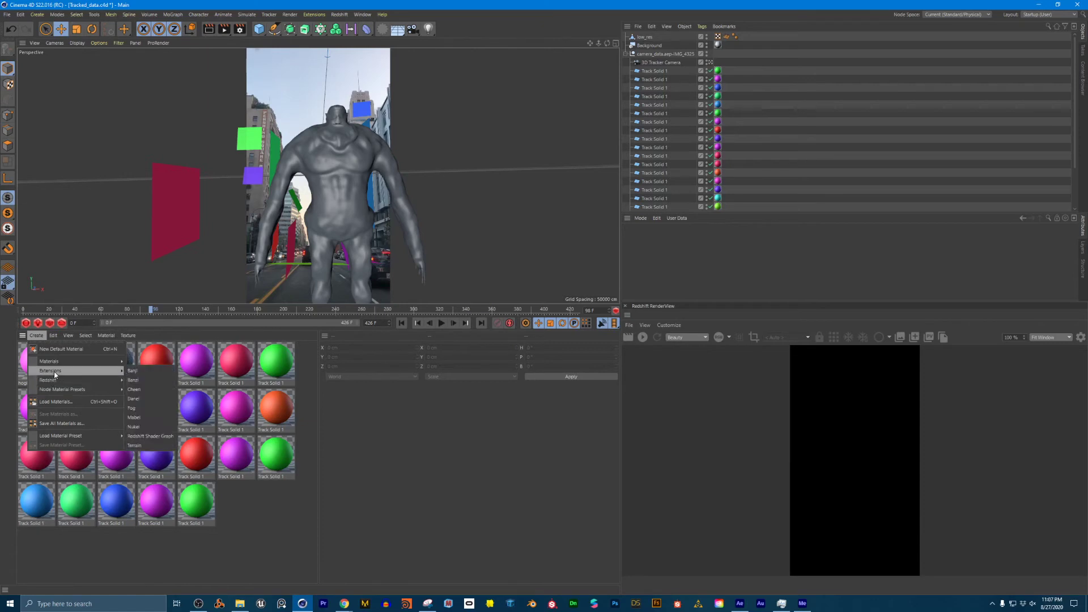
{"action": "mouse_move", "coordinate": [55, 379]}
{"action": "mouse_move", "coordinate": [141, 380]}
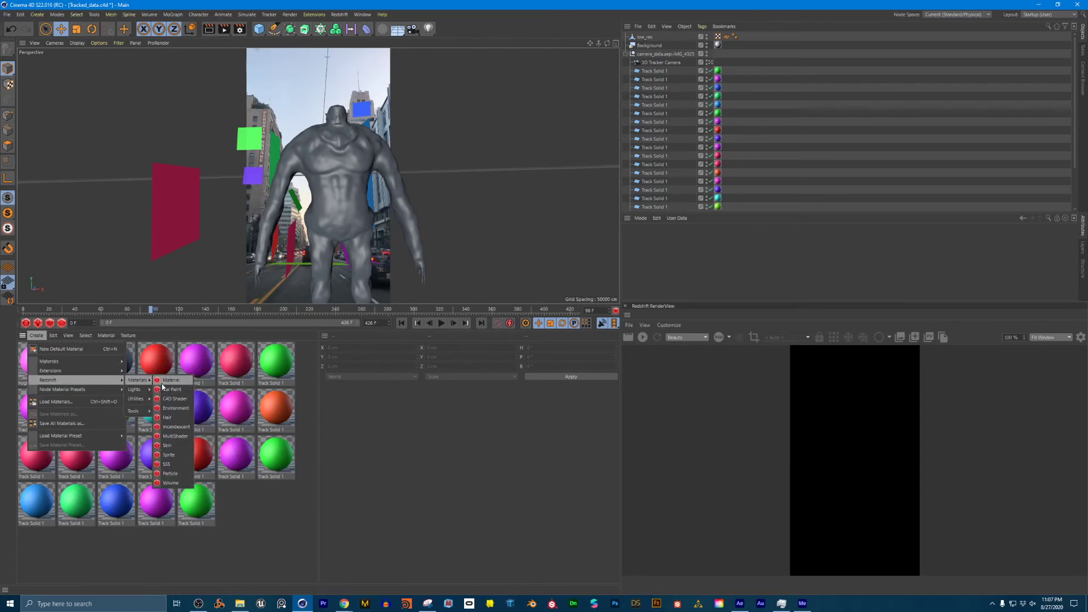
{"action": "left_click", "coordinate": [162, 384]}
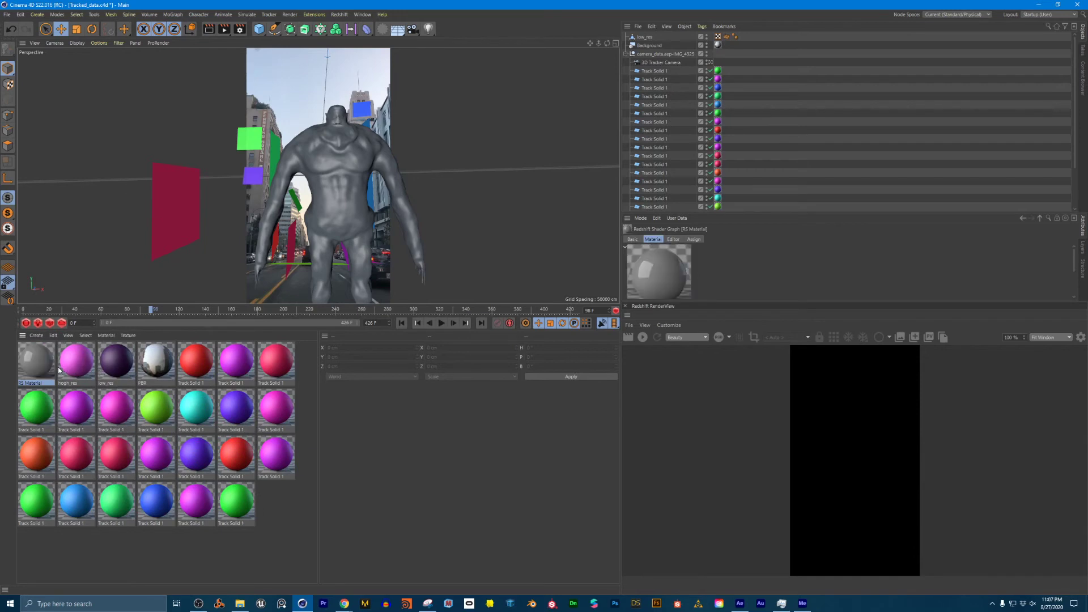
{"action": "left_click_drag", "start_coordinate": [23, 361], "coordinate": [334, 179]}
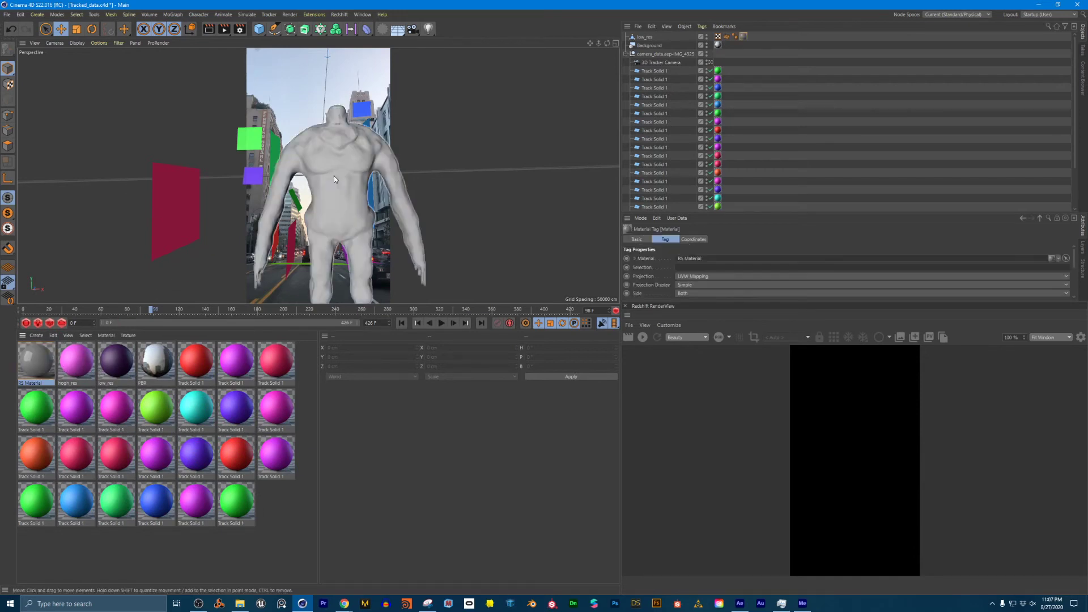
Open the RS Material's shader graph in an enlarged window and open the Beast_titan MTL texture folder in File Explorer
{"action": "double_click", "coordinate": [42, 356]}
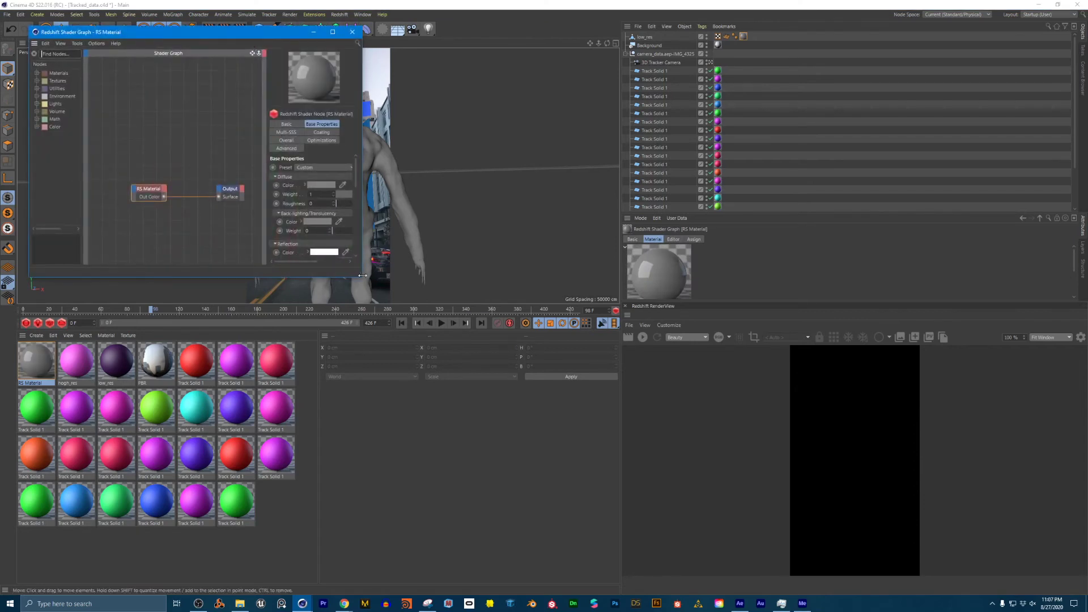
{"action": "left_click_drag", "start_coordinate": [360, 277], "coordinate": [640, 471]}
{"action": "left_click", "coordinate": [238, 603]}
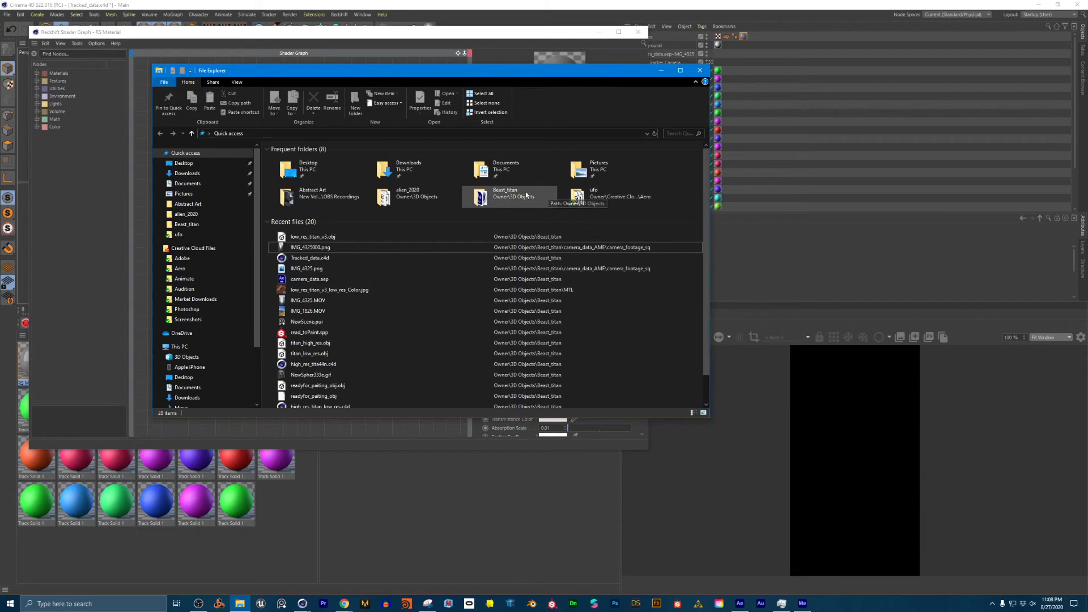
{"action": "double_click", "coordinate": [498, 196]}
{"action": "left_click", "coordinate": [328, 181]}
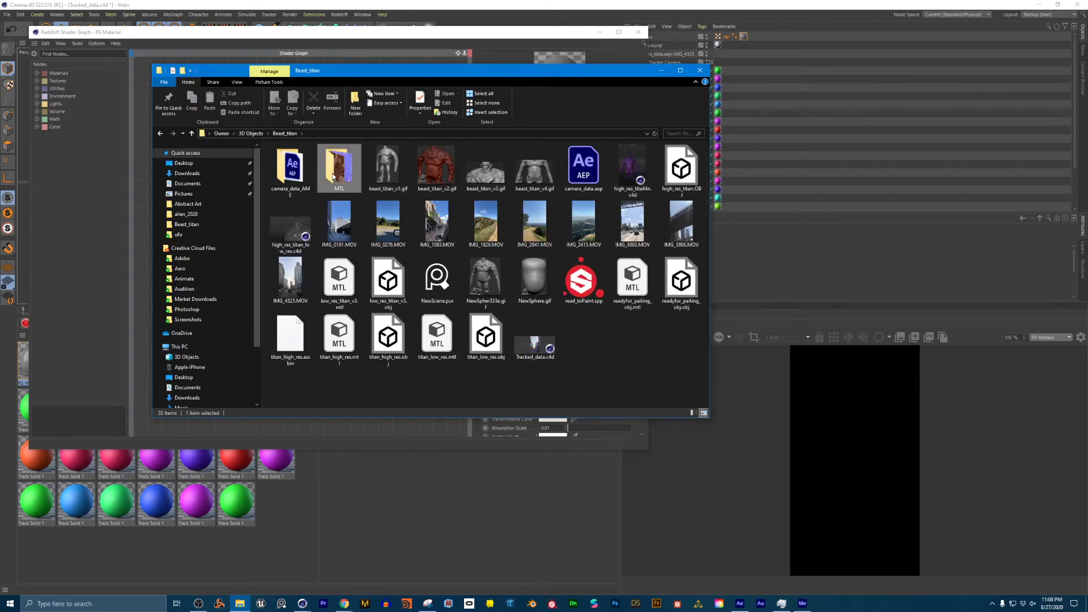
{"action": "double_click", "coordinate": [340, 179]}
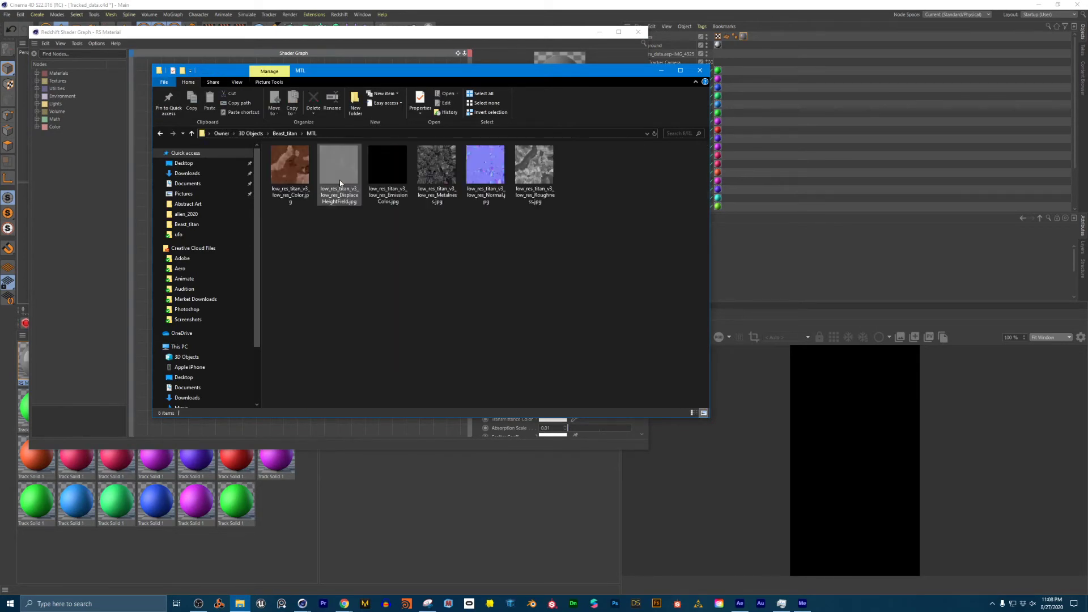
Examine the titan's emission, metalness, normal, roughness, displacement and color maps, and move the MTL folder window clear of the shader graph
{"action": "double_click", "coordinate": [384, 176]}
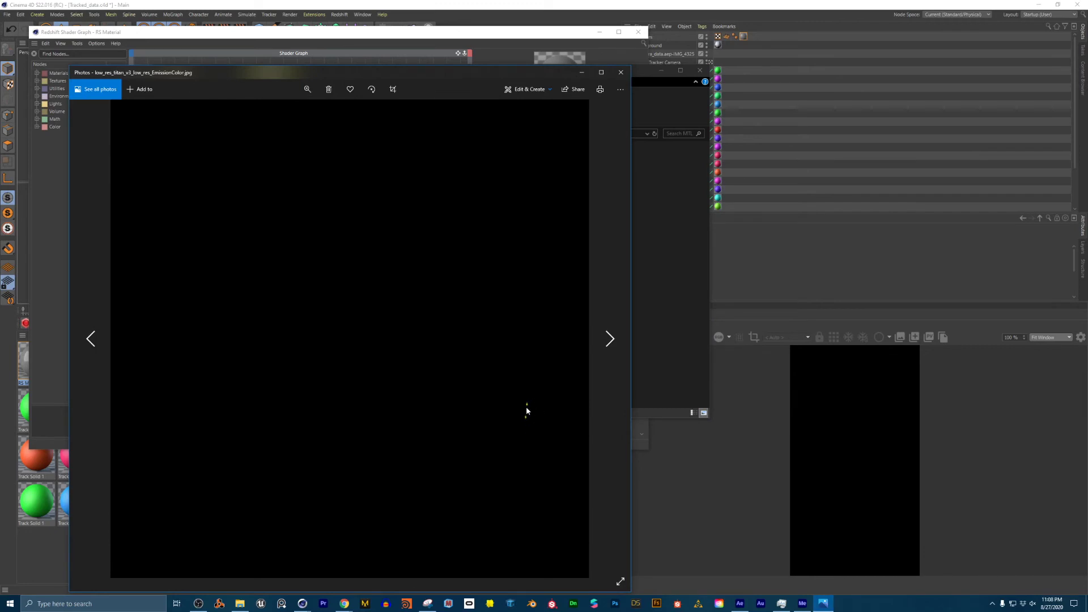
{"action": "left_click", "coordinate": [614, 350]}
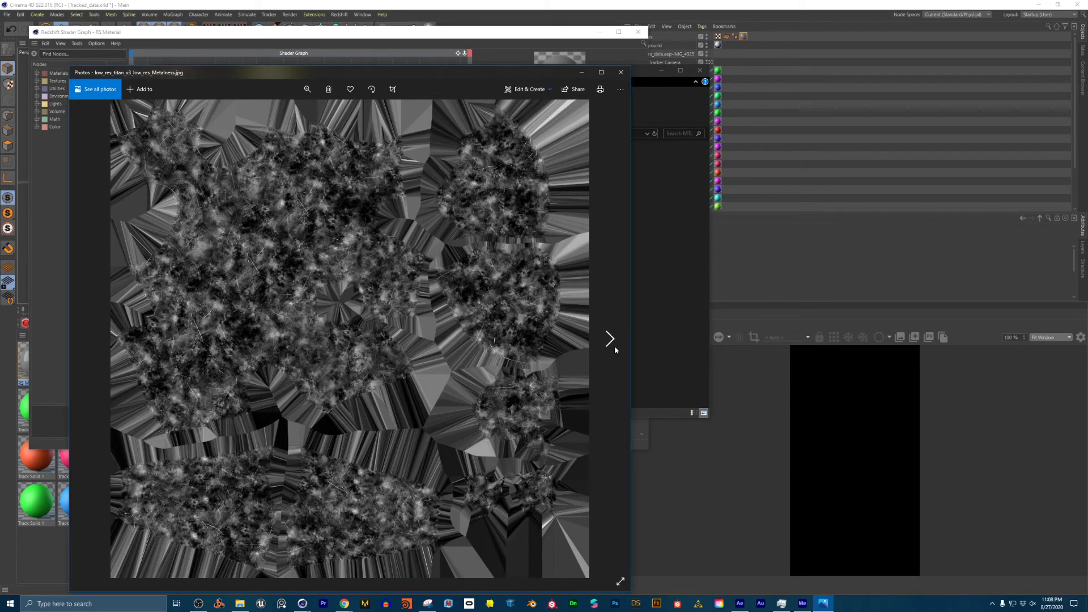
{"action": "left_click", "coordinate": [615, 349]}
{"action": "left_click", "coordinate": [615, 346]}
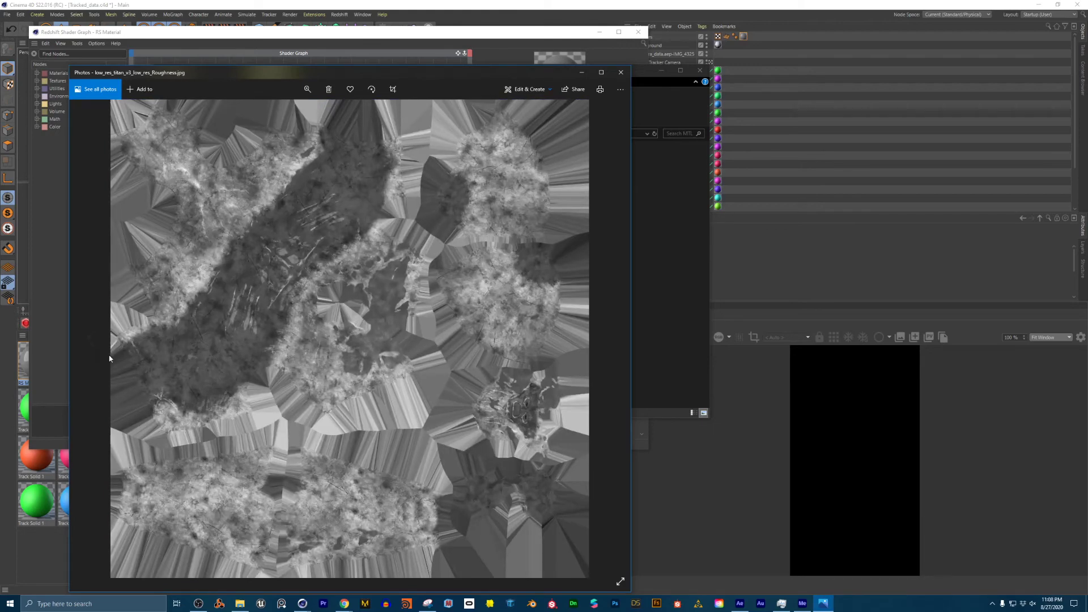
{"action": "left_click", "coordinate": [89, 338]}
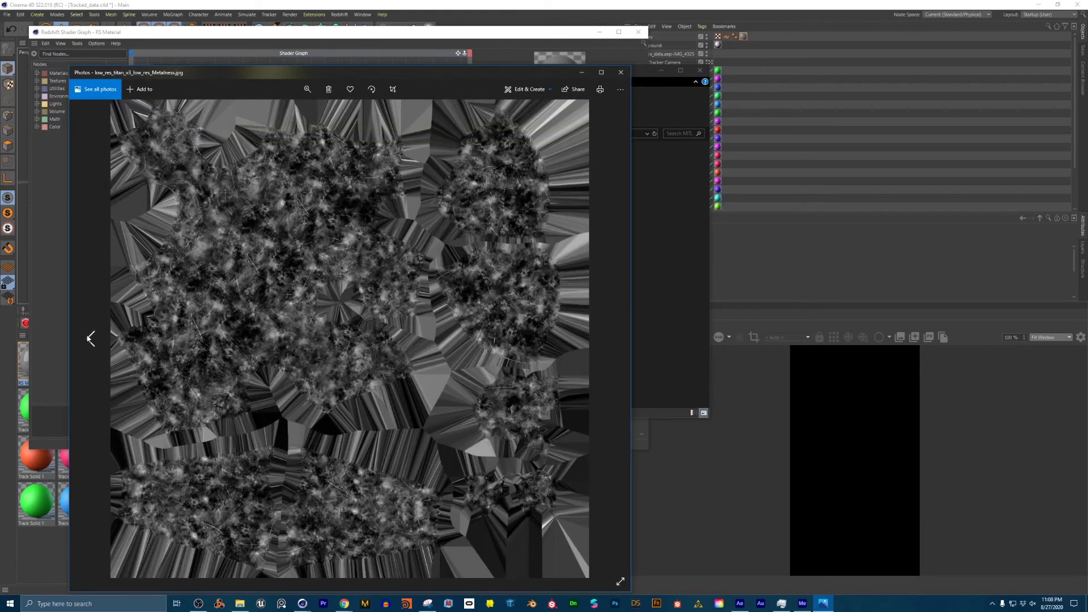
{"action": "left_click", "coordinate": [90, 339]}
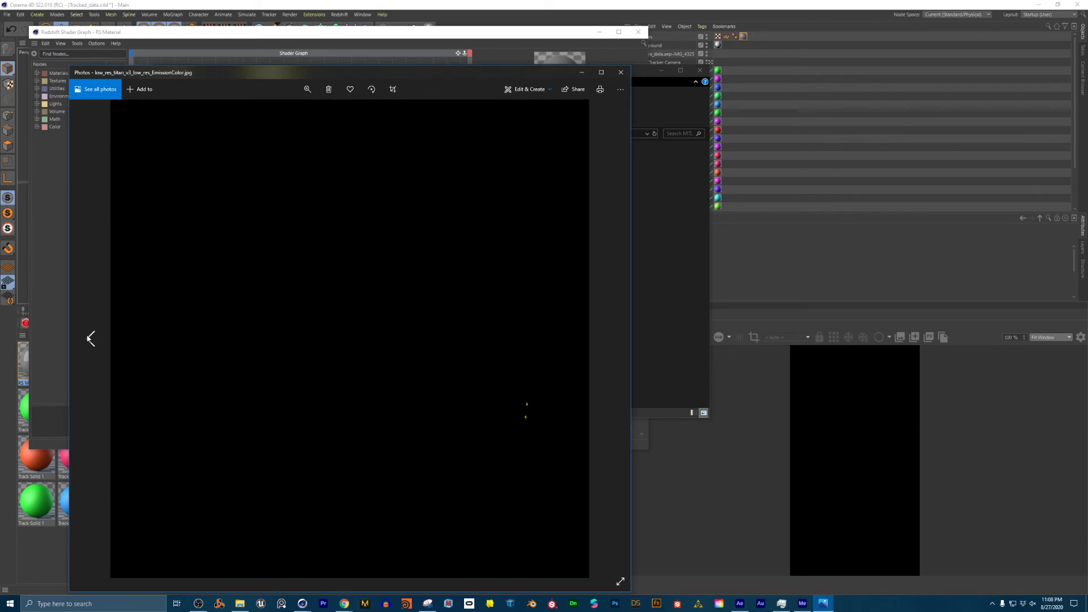
{"action": "left_click", "coordinate": [89, 339]}
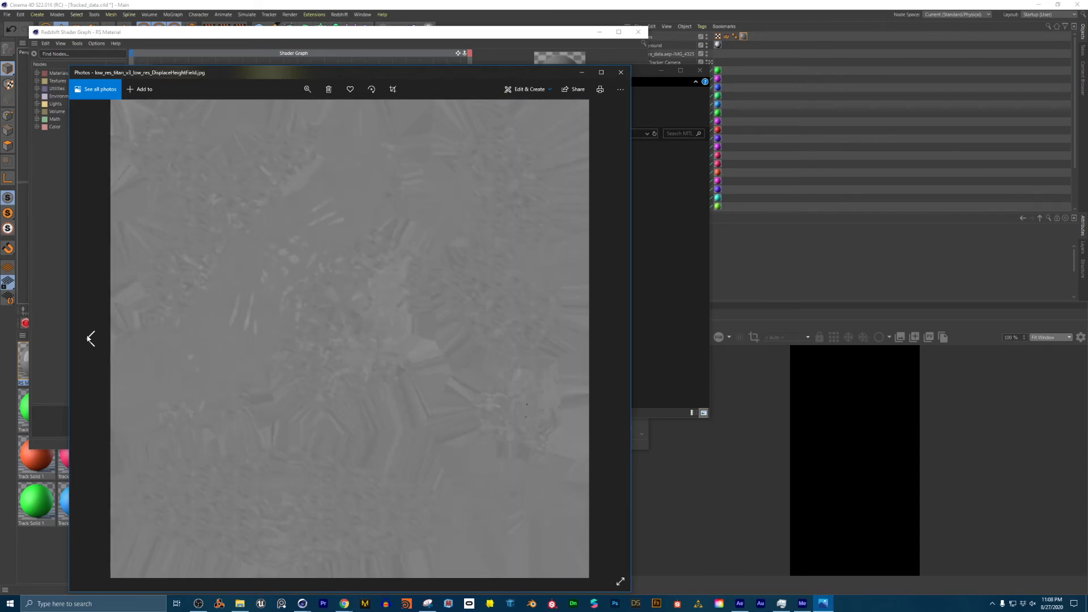
{"action": "left_click", "coordinate": [89, 338]}
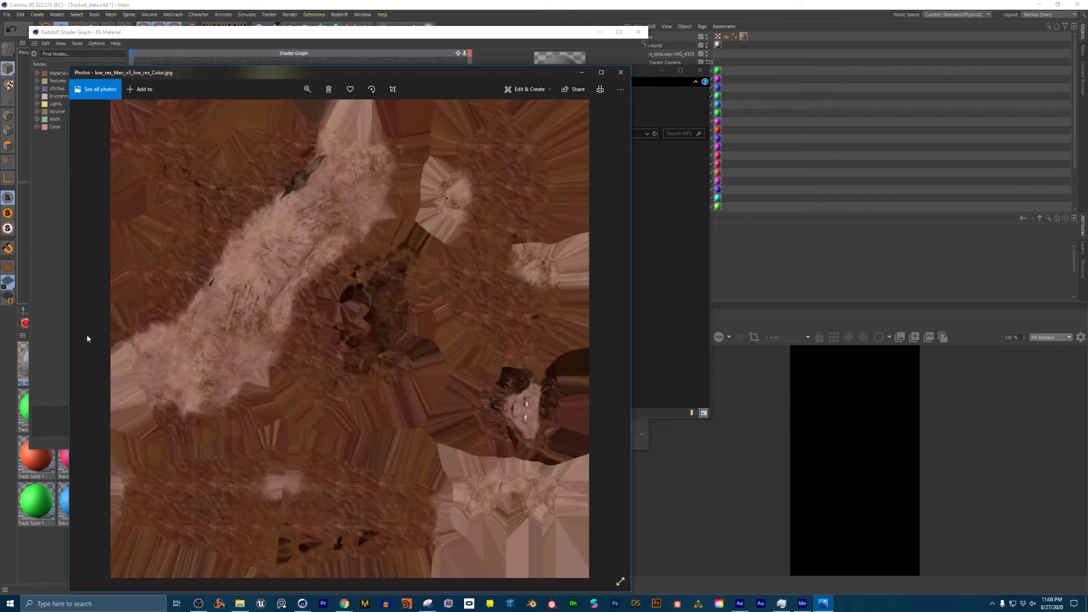
{"action": "left_click", "coordinate": [621, 72]}
{"action": "left_click_drag", "start_coordinate": [447, 76], "coordinate": [482, 273]}
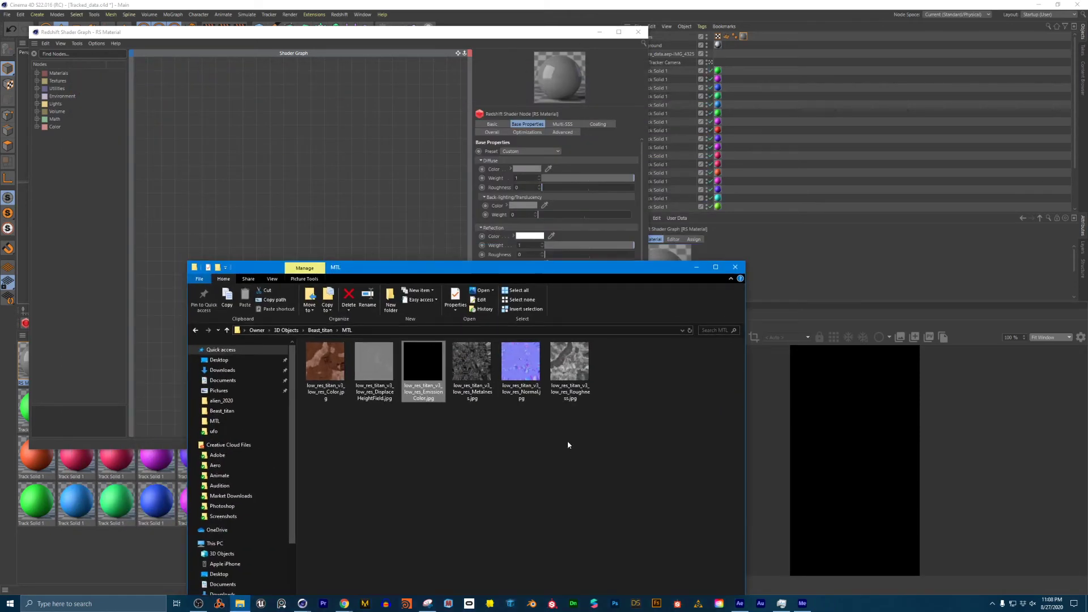
Add the six titan maps from the MTL folder to the RS Material's shader graph, copying the images to the project location
{"action": "left_click_drag", "start_coordinate": [569, 442], "coordinate": [220, 146]}
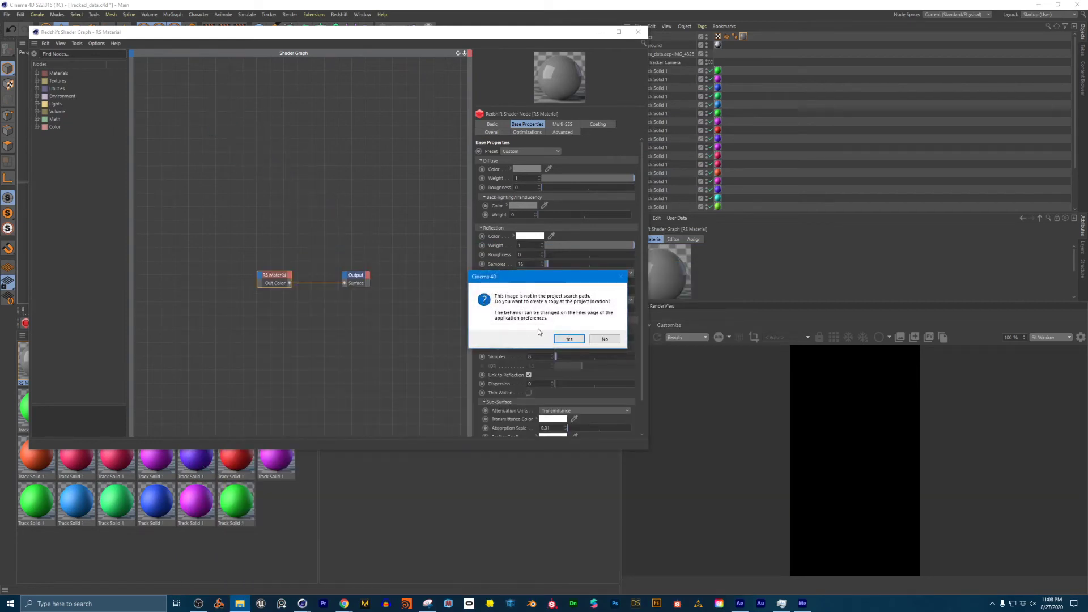
{"action": "key", "text": "Return"}
{"action": "key", "text": "Return"}
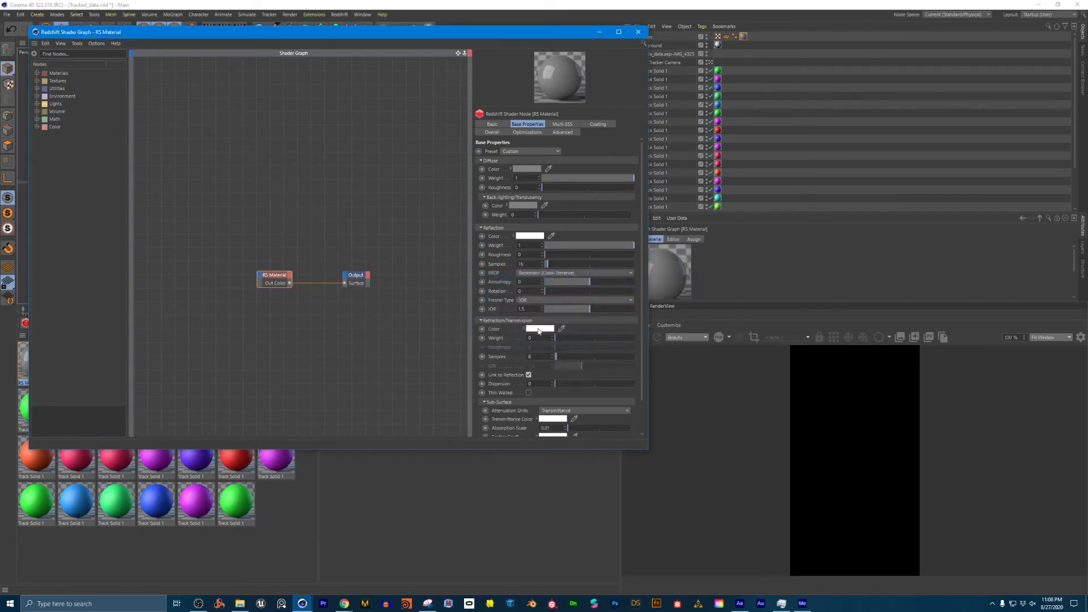
{"action": "key", "text": "Return"}
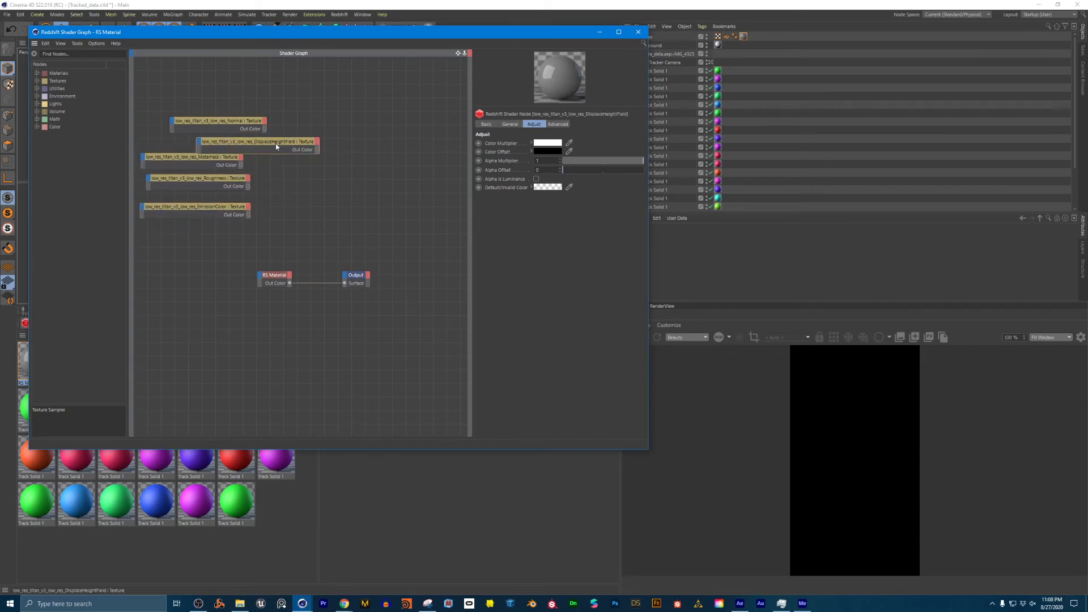
Spread out the overlapping texture nodes in the shader graph and move the graph window towards the middle of the workspace
{"action": "left_click_drag", "start_coordinate": [264, 141], "coordinate": [227, 141]}
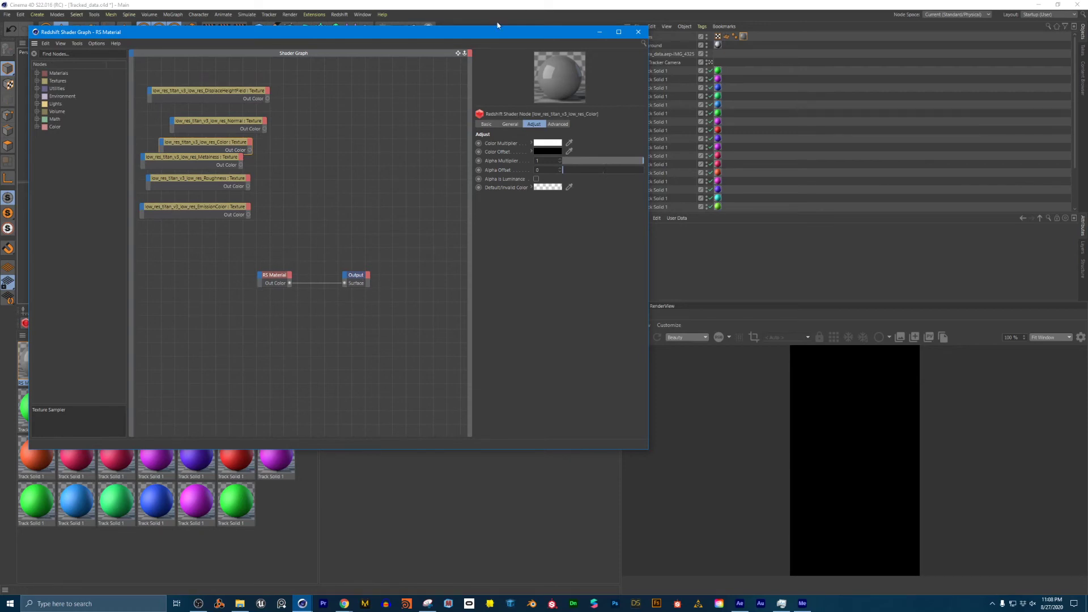
{"action": "left_click_drag", "start_coordinate": [497, 25], "coordinate": [697, 249]}
{"action": "left_click_drag", "start_coordinate": [409, 258], "coordinate": [326, 89]}
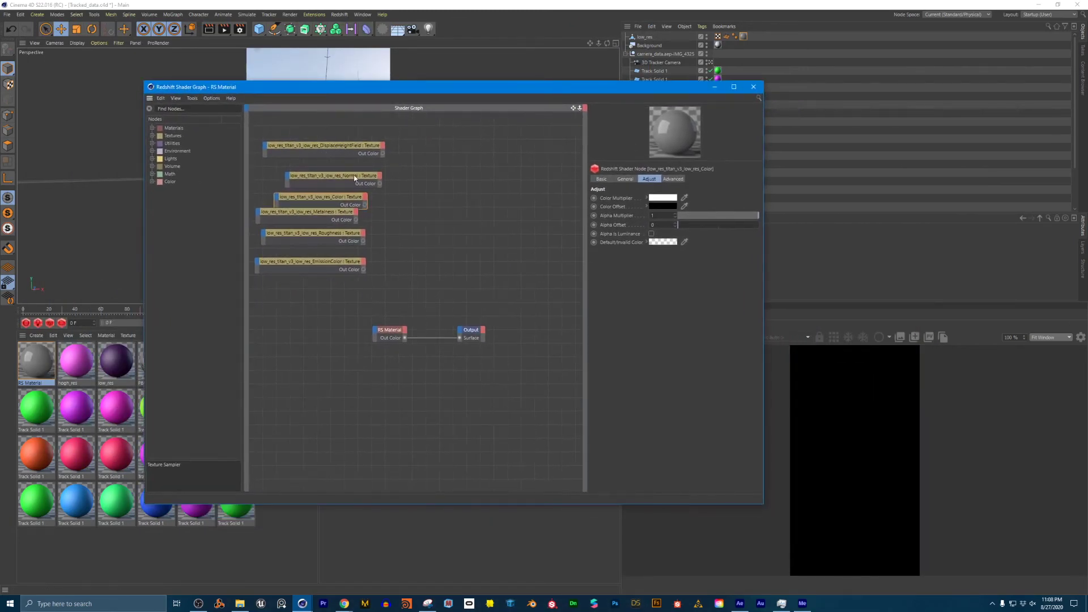
{"action": "left_click_drag", "start_coordinate": [342, 193], "coordinate": [325, 196]}
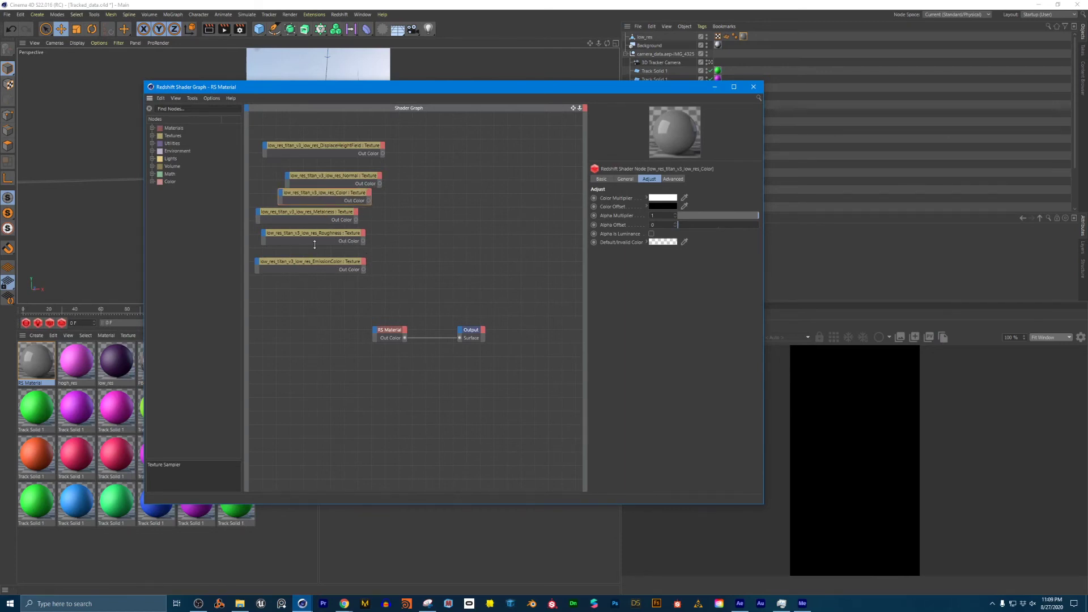
Connect the Color texture to the RS Material's Diffuse Color, uncover the viewport, and place the Color node beside the material node
{"action": "left_click_drag", "start_coordinate": [331, 195], "coordinate": [373, 327]}
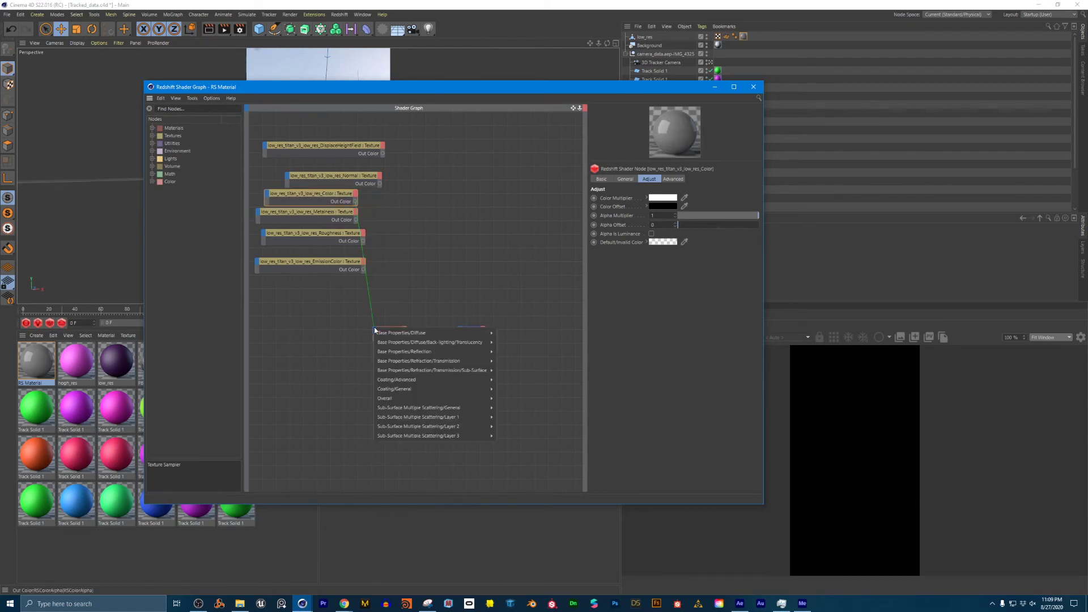
{"action": "mouse_move", "coordinate": [452, 334]}
{"action": "left_click", "coordinate": [510, 335]}
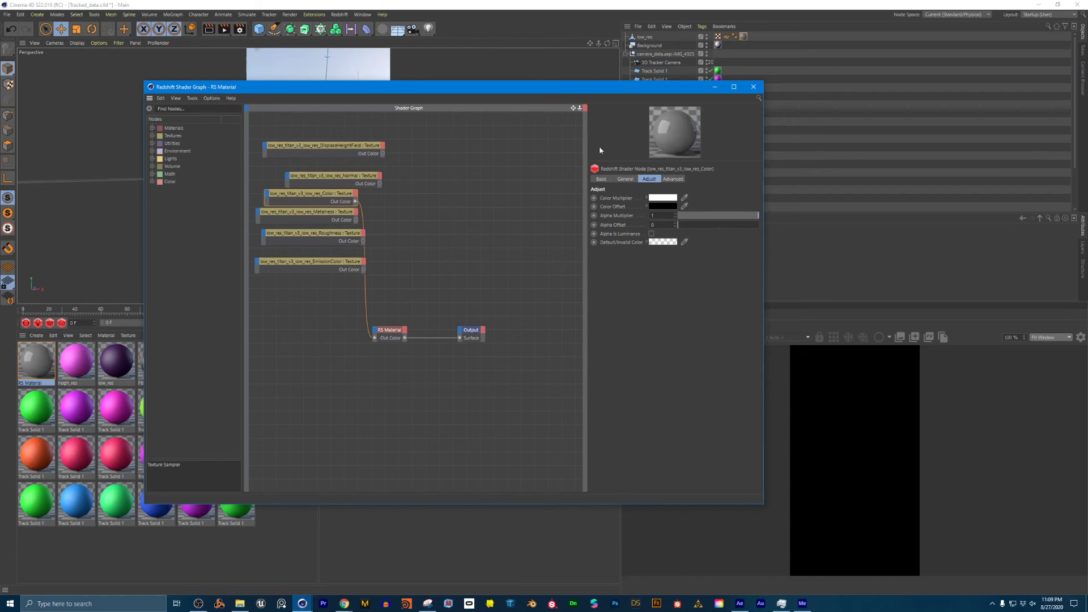
{"action": "left_click_drag", "start_coordinate": [398, 96], "coordinate": [658, 83]}
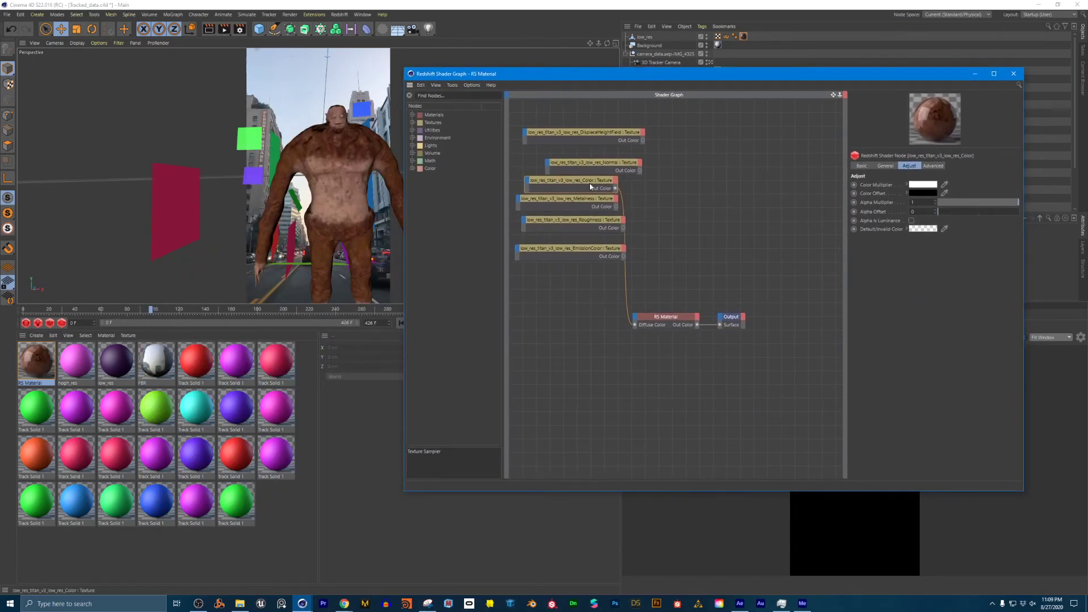
{"action": "left_click_drag", "start_coordinate": [595, 185], "coordinate": [581, 334]}
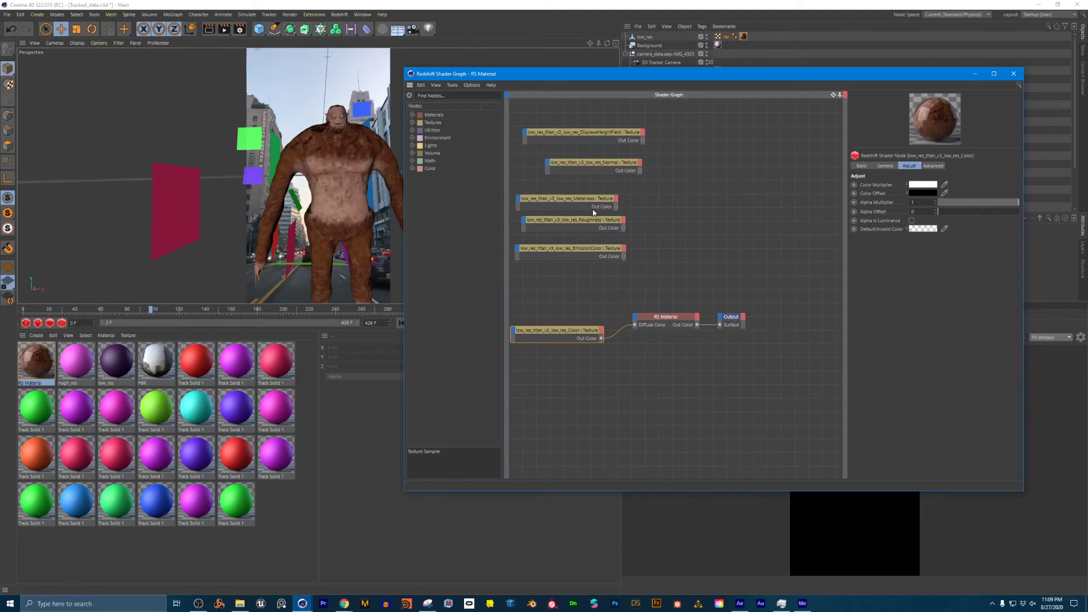
Connect the EmissionColor texture to the RS Material's Overall Emission Color and place its node just above the Color node
{"action": "left_click_drag", "start_coordinate": [618, 164], "coordinate": [595, 160]}
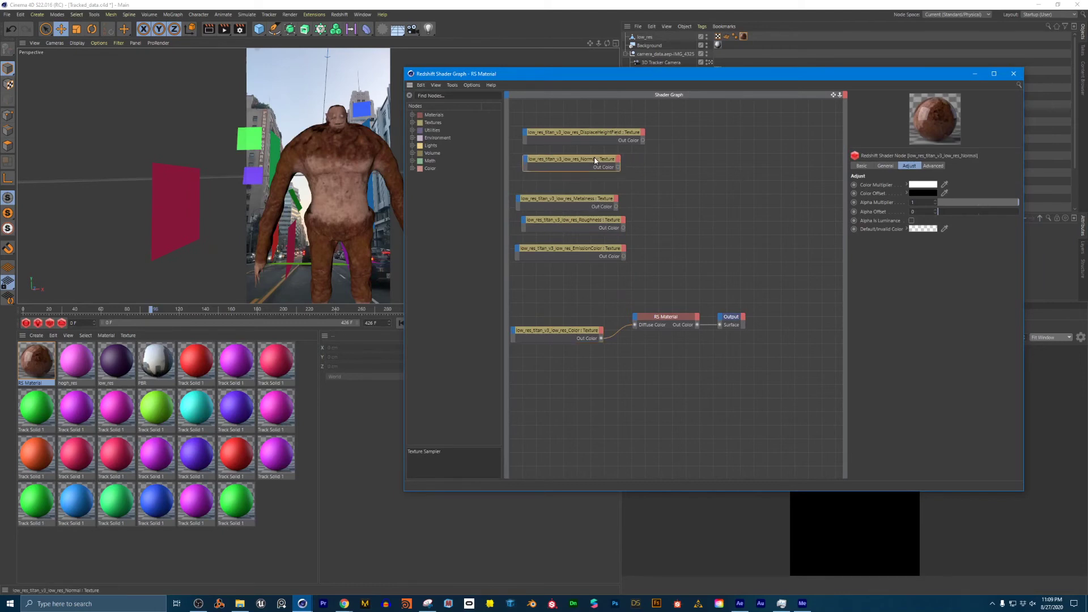
{"action": "left_click_drag", "start_coordinate": [584, 247], "coordinate": [579, 243]}
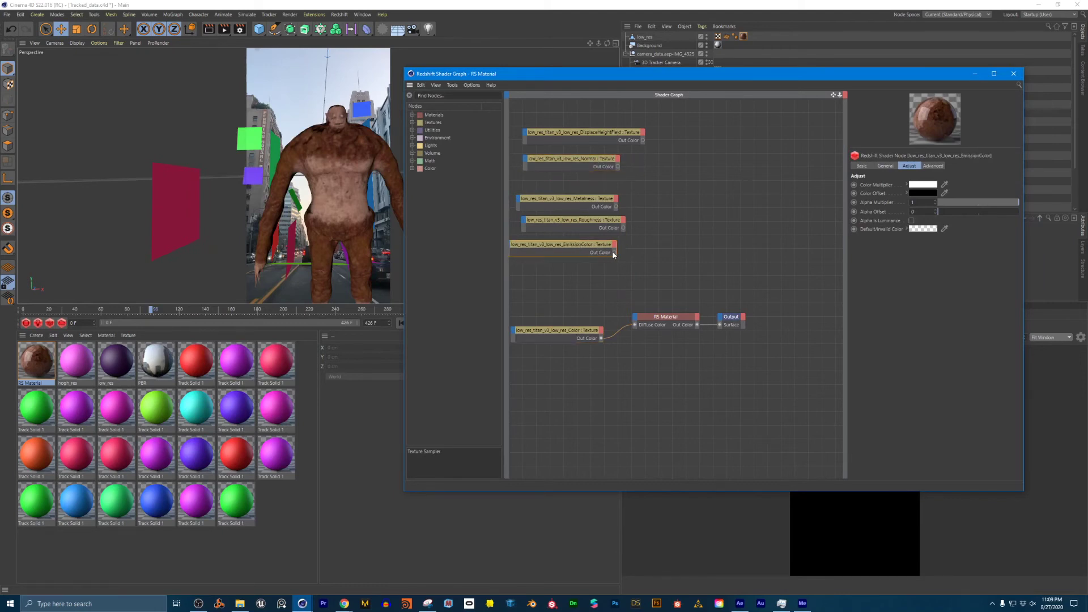
{"action": "left_click_drag", "start_coordinate": [614, 304], "coordinate": [635, 317]}
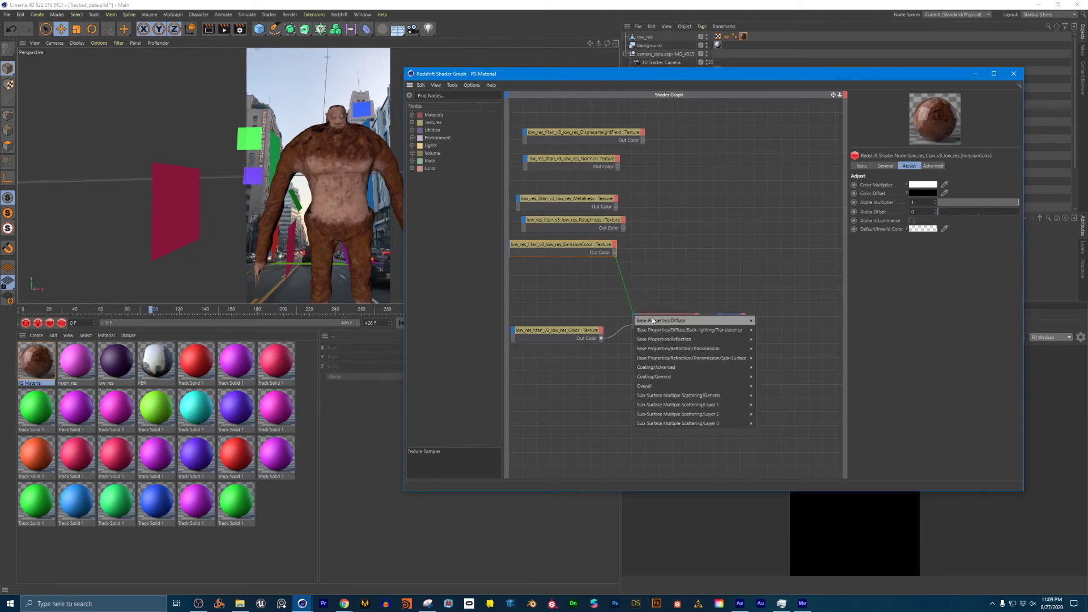
{"action": "mouse_move", "coordinate": [665, 322]}
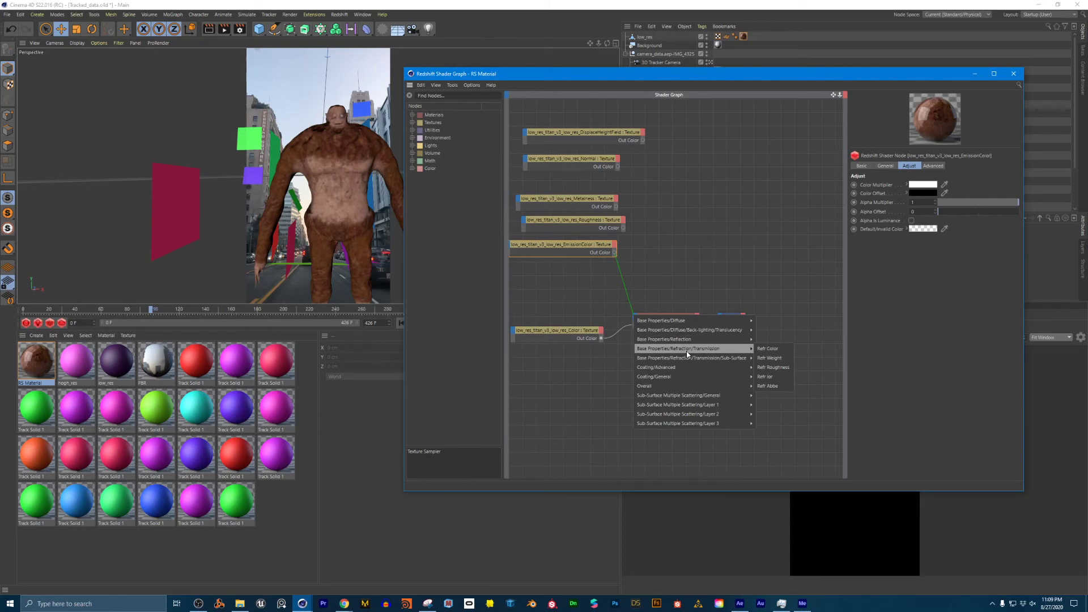
{"action": "mouse_move", "coordinate": [678, 381]}
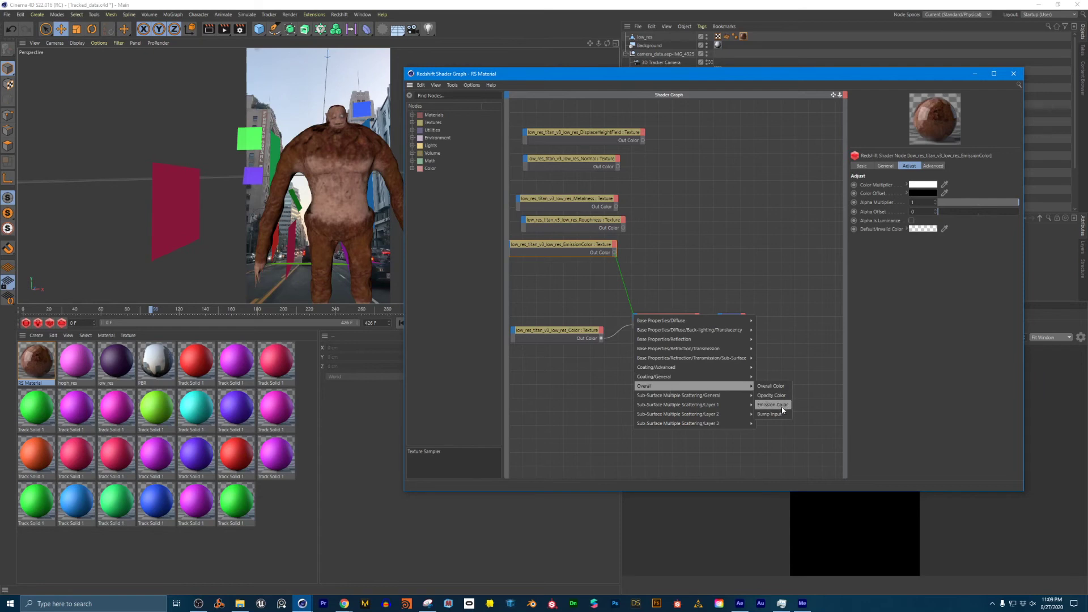
{"action": "left_click", "coordinate": [773, 405]}
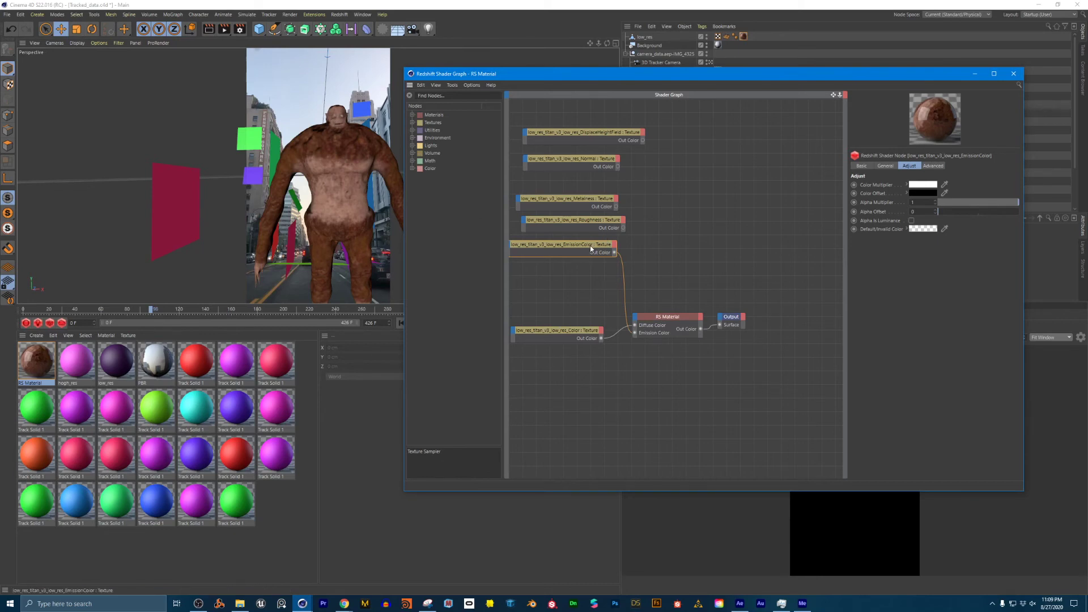
{"action": "left_click_drag", "start_coordinate": [604, 252], "coordinate": [595, 302]}
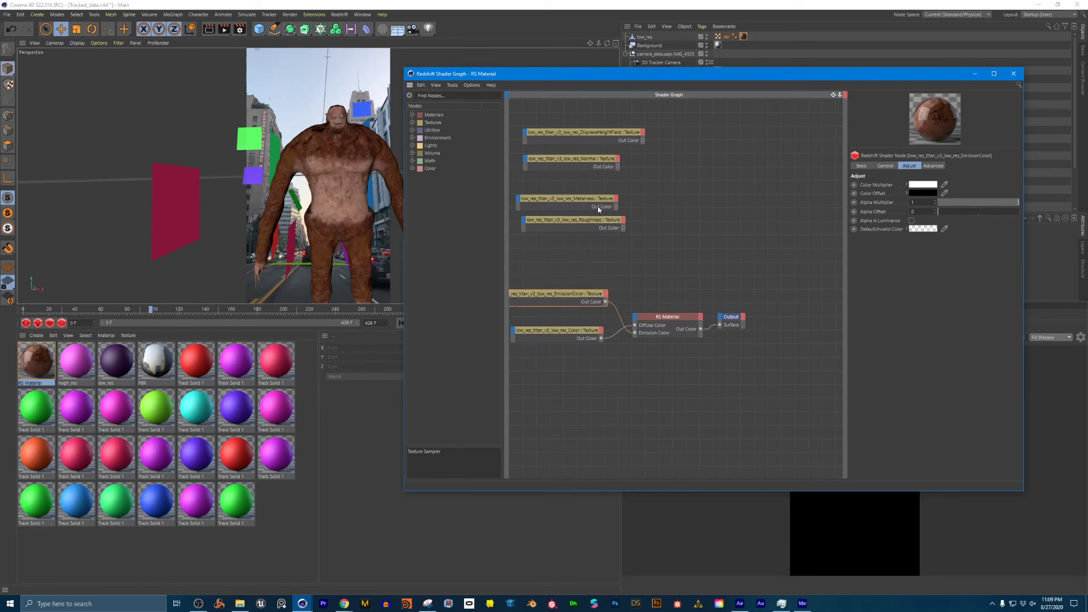
Connect the Roughness texture to the RS Material's Refr Roughness input under Refraction/Transmission
{"action": "left_click_drag", "start_coordinate": [606, 221], "coordinate": [609, 234]}
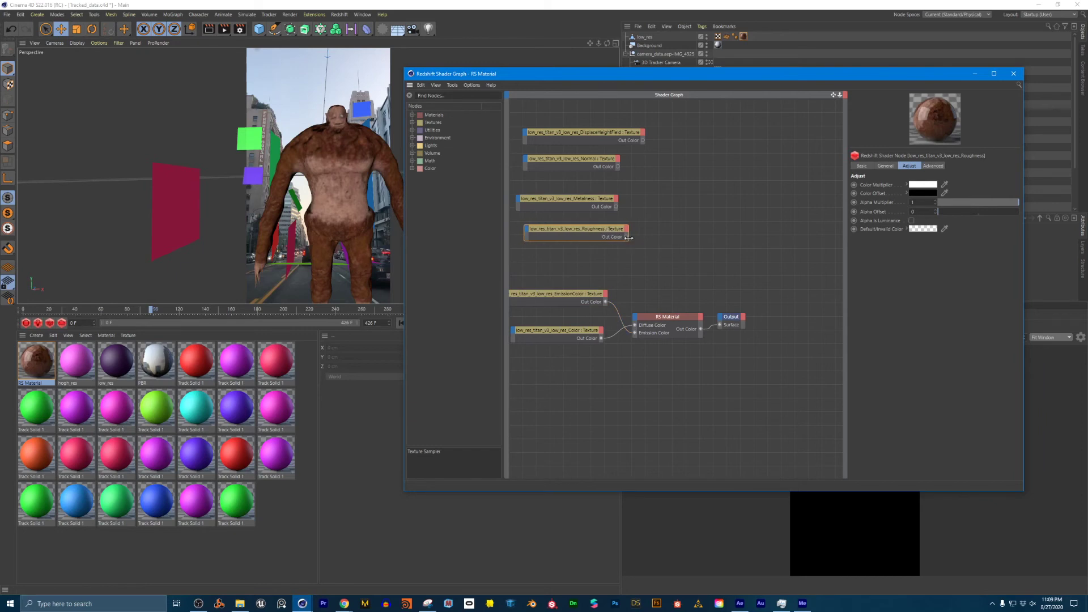
{"action": "left_click_drag", "start_coordinate": [643, 306], "coordinate": [635, 317]}
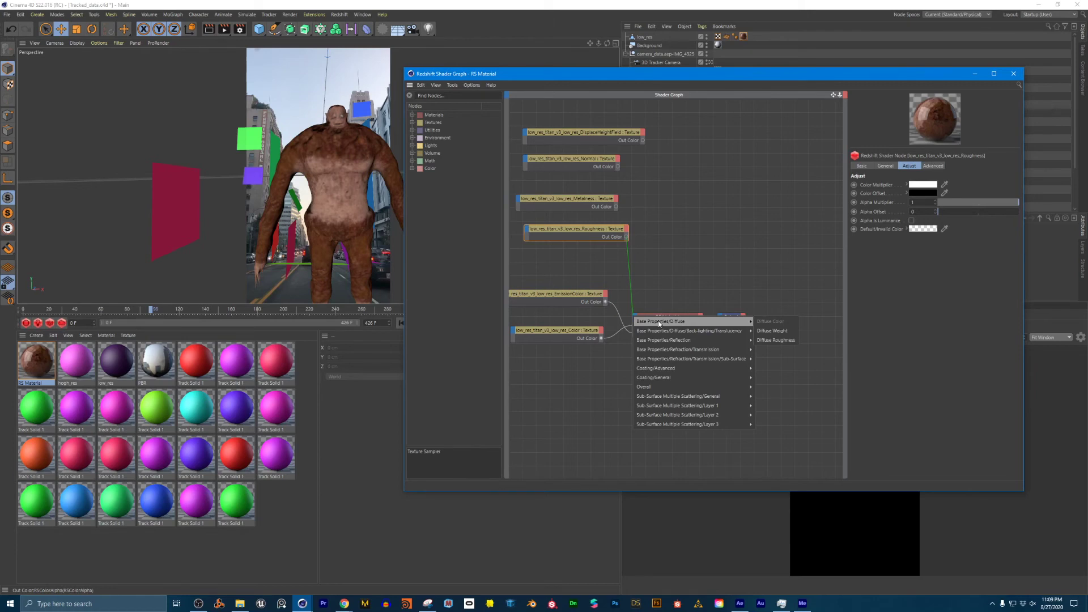
{"action": "mouse_move", "coordinate": [673, 369]}
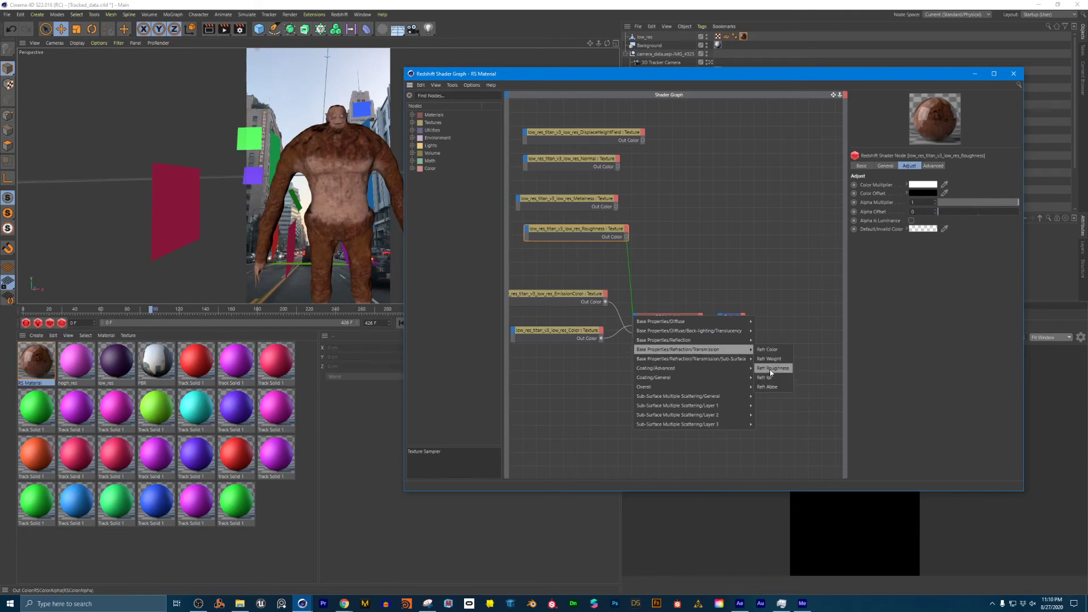
{"action": "left_click", "coordinate": [773, 368]}
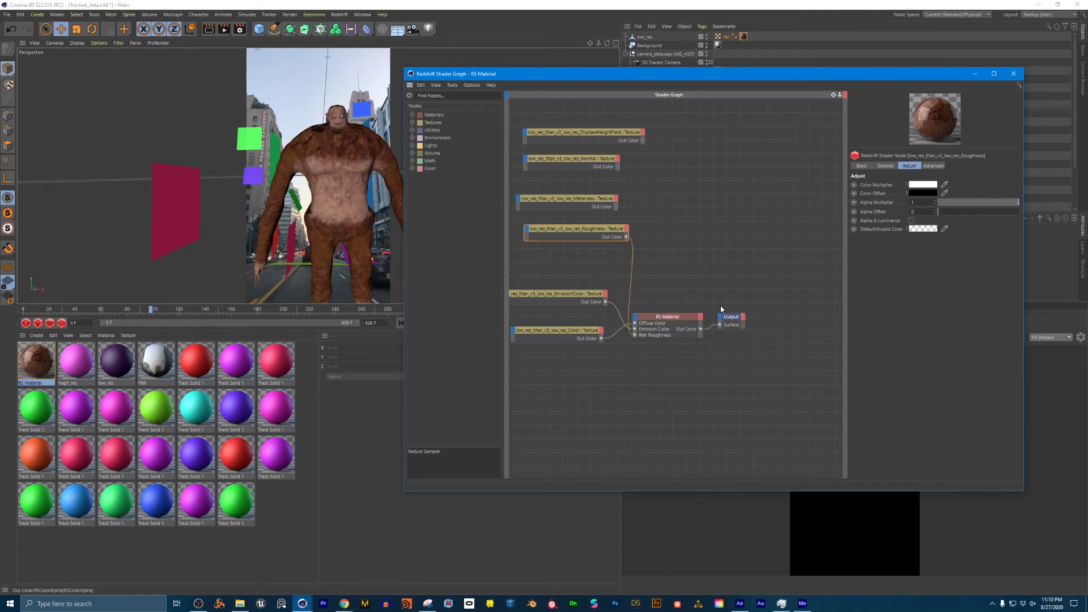
Connect the Metalness texture to the RS Material's Refl Metalness input and place its node between the Roughness and EmissionColor nodes
{"action": "left_click", "coordinate": [592, 198]}
{"action": "left_click_drag", "start_coordinate": [615, 206], "coordinate": [635, 316]}
{"action": "mouse_move", "coordinate": [664, 322]}
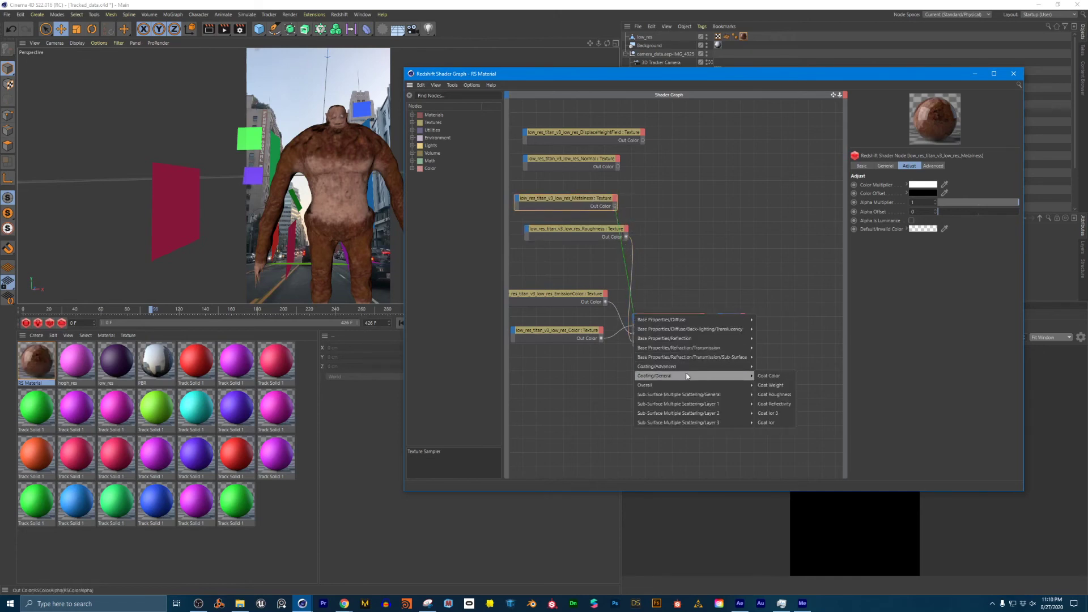
{"action": "mouse_move", "coordinate": [677, 371]}
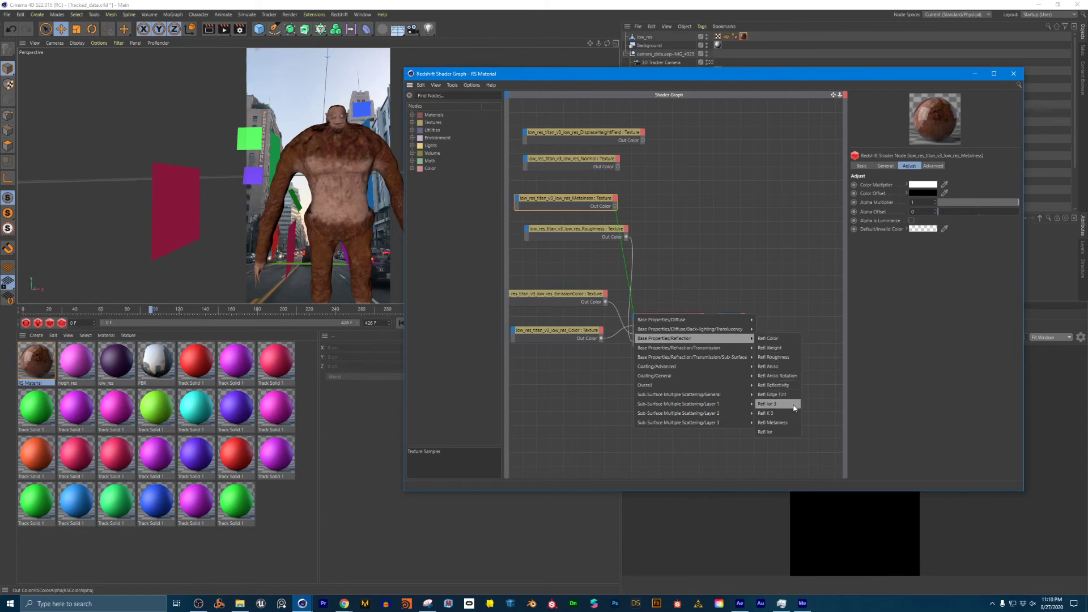
{"action": "left_click", "coordinate": [777, 423]}
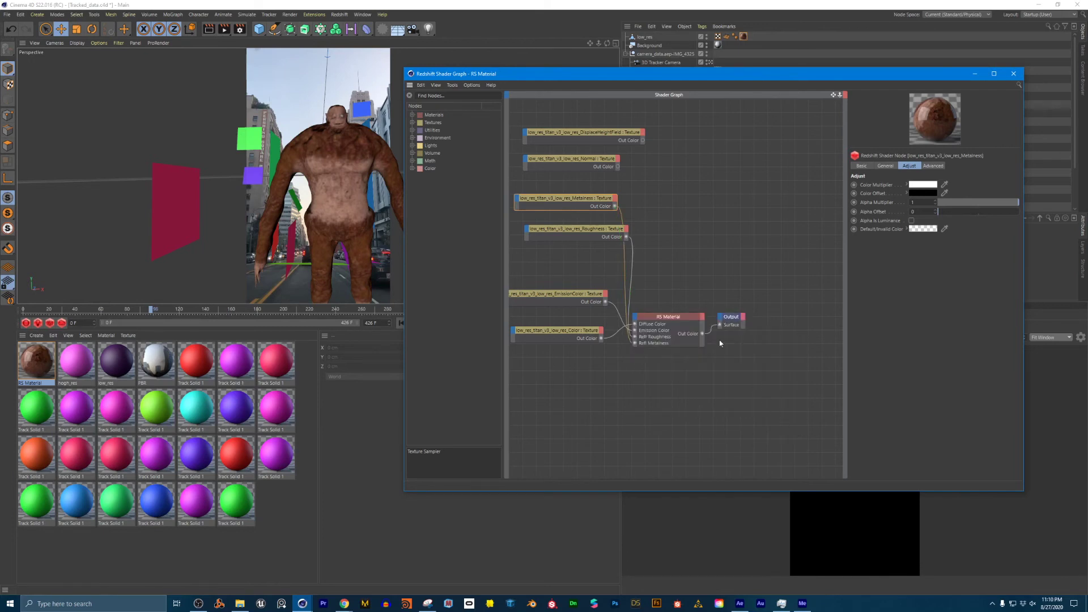
{"action": "left_click_drag", "start_coordinate": [585, 200], "coordinate": [582, 262]}
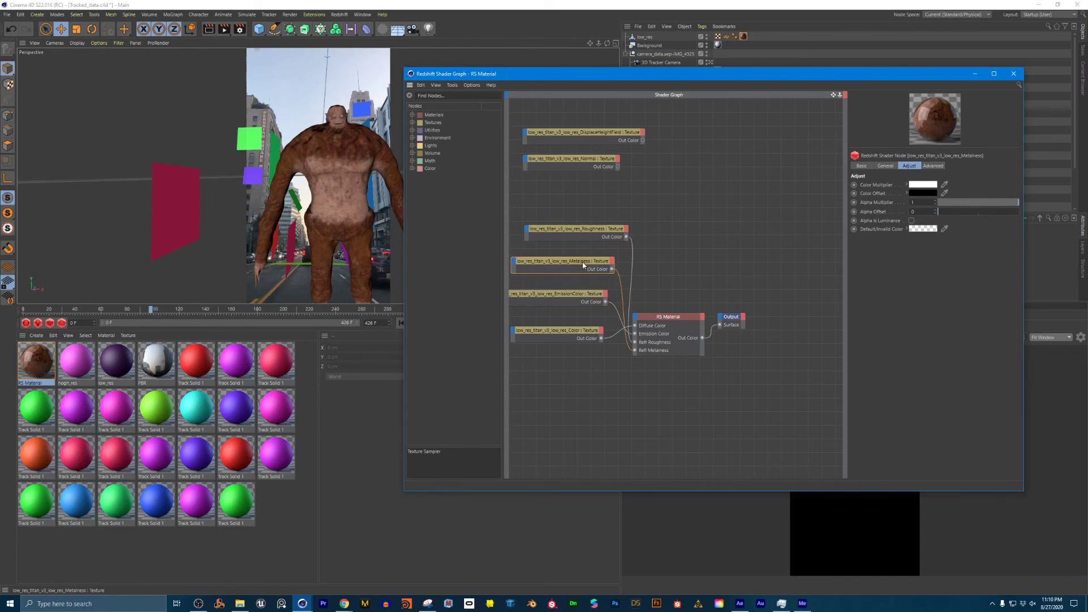
Add a Bump Map node, route the Normal texture through it into the RS Material's Bump Input, and reposition the material node for clarity
{"action": "left_click", "coordinate": [592, 231]}
{"action": "left_click_drag", "start_coordinate": [592, 171], "coordinate": [594, 174]}
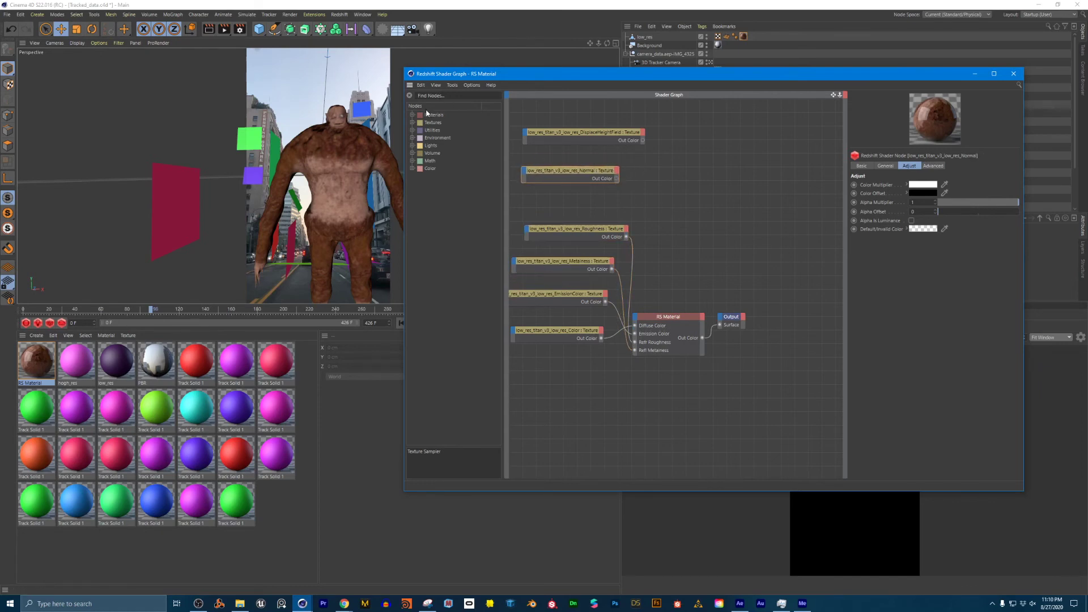
{"action": "left_click", "coordinate": [443, 97]}
{"action": "type", "text": "bump"}
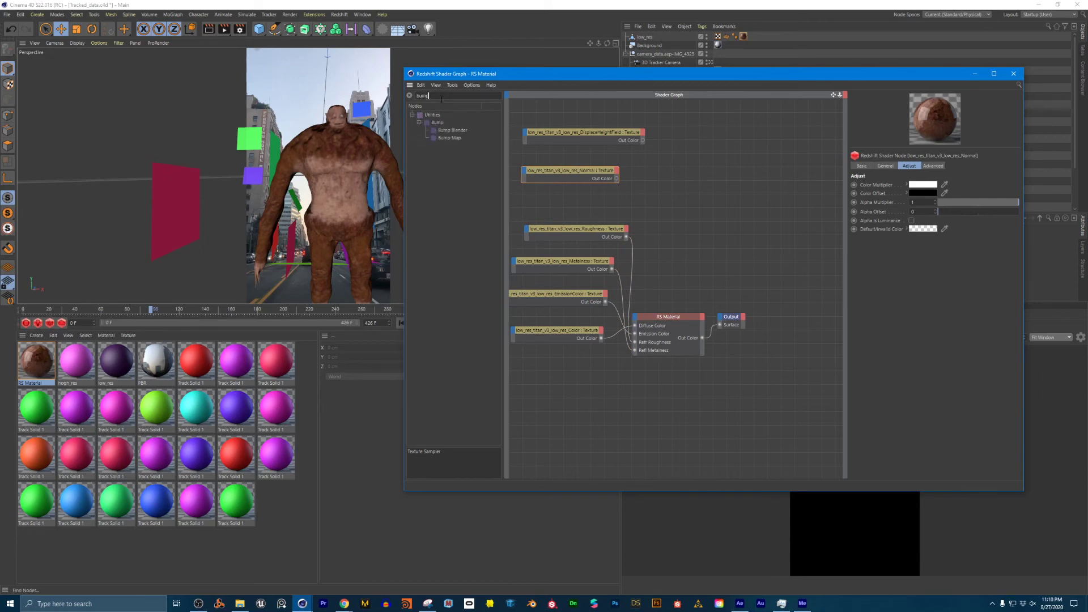
{"action": "left_click", "coordinate": [442, 138]}
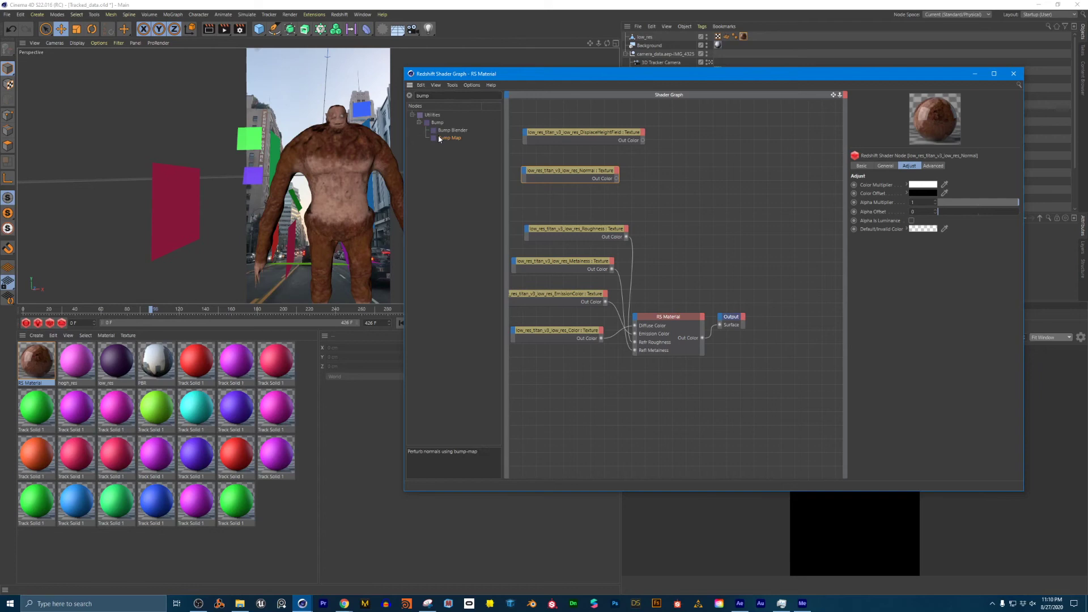
{"action": "left_click", "coordinate": [653, 172]}
{"action": "left_click_drag", "start_coordinate": [587, 173], "coordinate": [575, 170]}
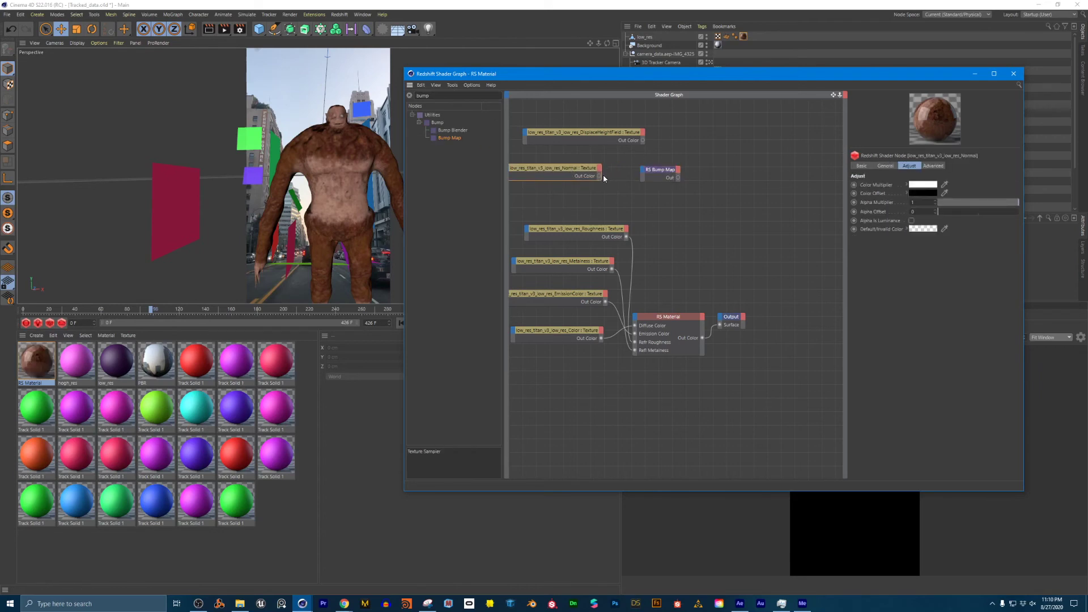
{"action": "left_click_drag", "start_coordinate": [642, 172], "coordinate": [772, 416]}
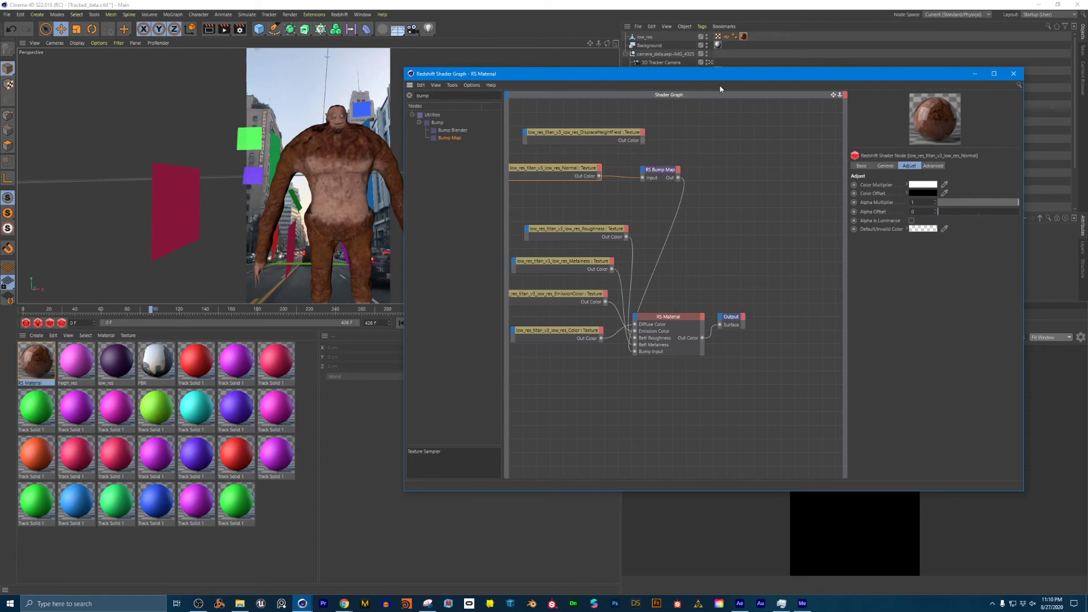
{"action": "left_click", "coordinate": [669, 318]}
{"action": "left_click_drag", "start_coordinate": [672, 318], "coordinate": [709, 253]}
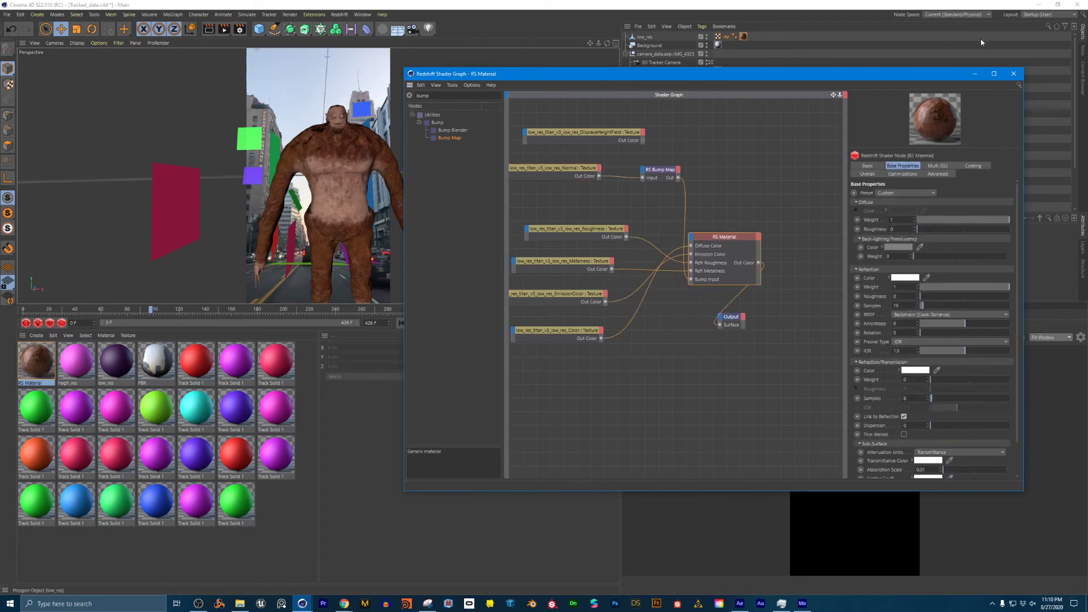
Close the shader graph and start the interactive render of the titan in an enlarged Redshift RenderView
{"action": "left_click_drag", "start_coordinate": [980, 74], "coordinate": [860, 67]}
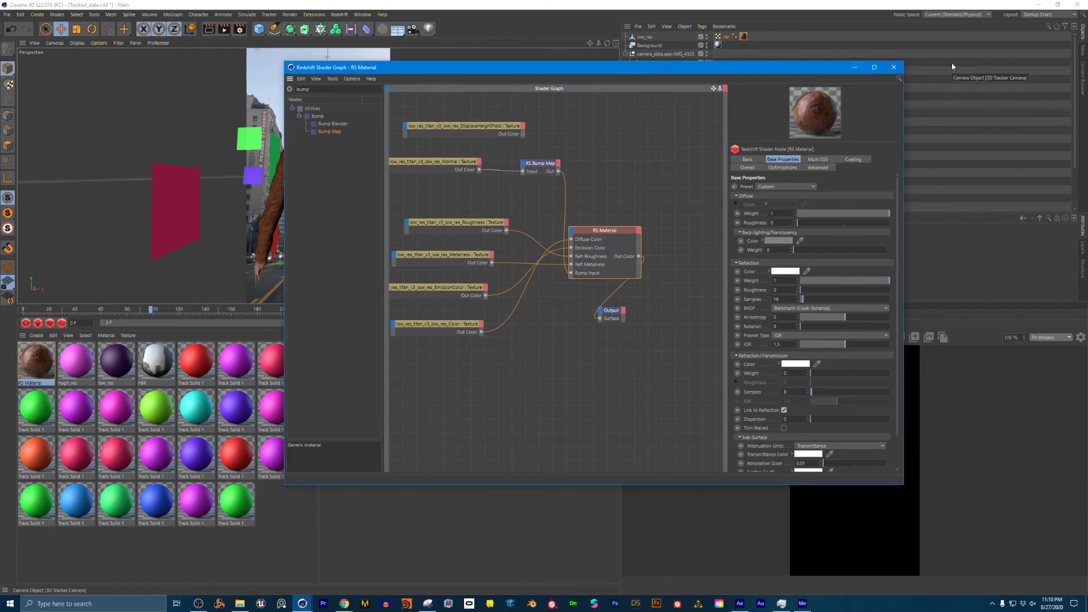
{"action": "left_click", "coordinate": [894, 68]}
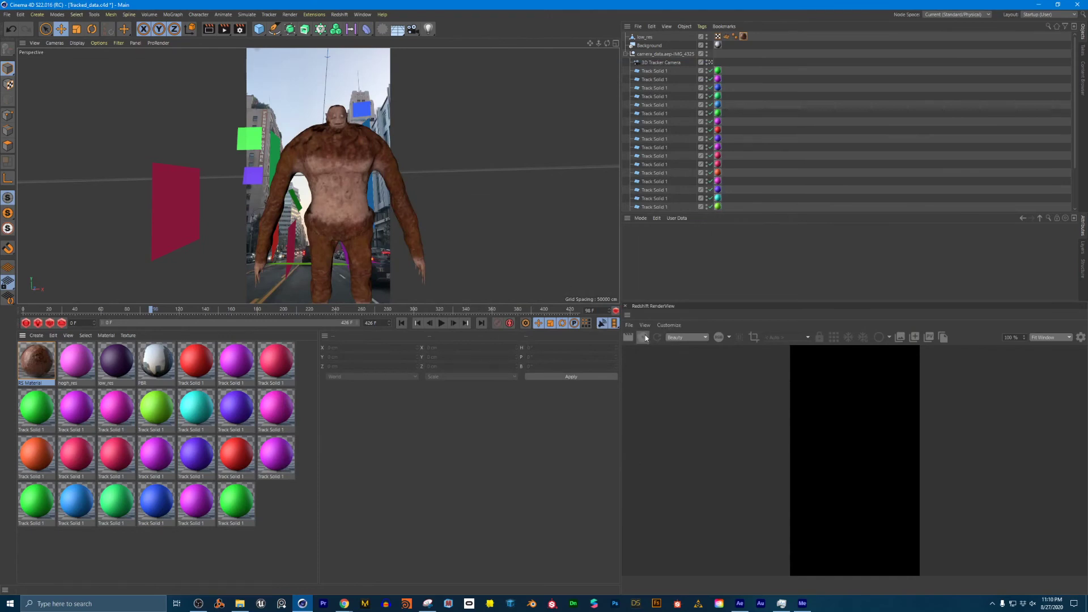
{"action": "left_click", "coordinate": [644, 338]}
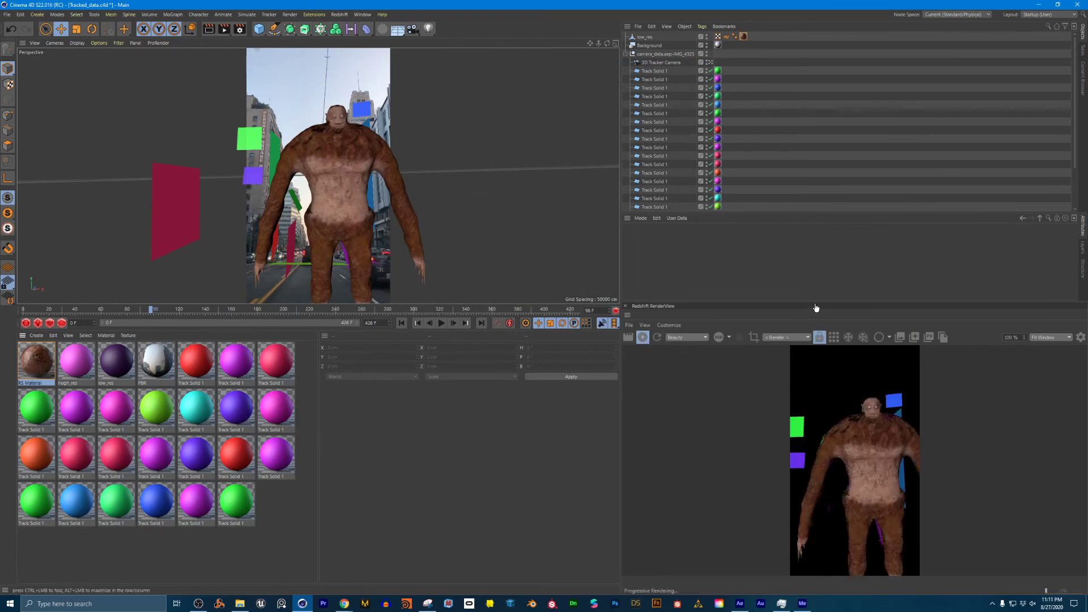
{"action": "left_click_drag", "start_coordinate": [814, 303], "coordinate": [814, 128]}
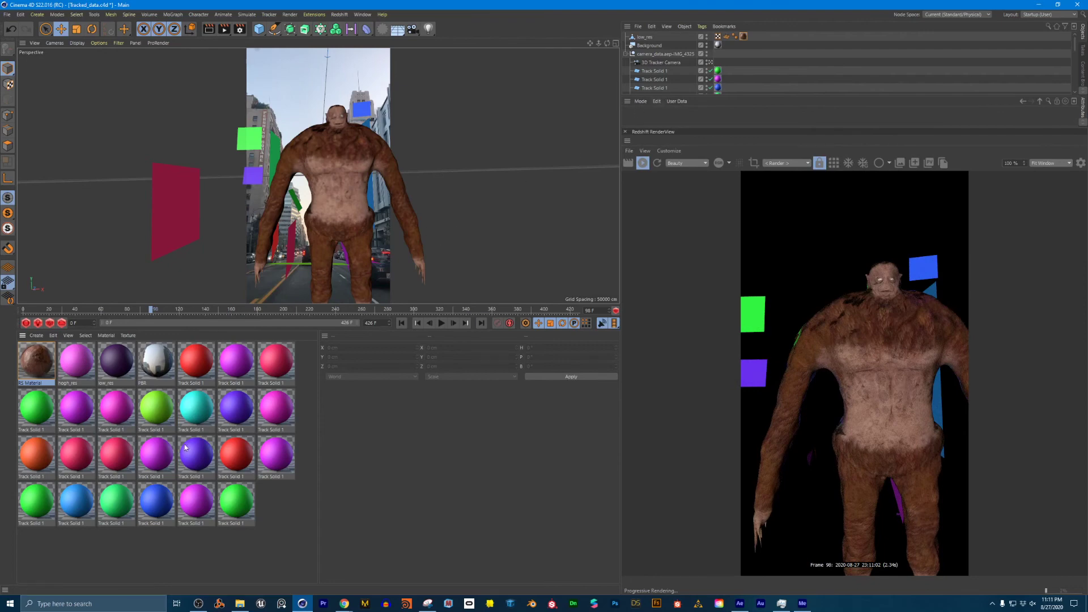
Play through the animation to check the titan in the render, return to frame 97 and enlarge the render image
{"action": "left_click_drag", "start_coordinate": [145, 315], "coordinate": [5, 330]}
{"action": "left_click", "coordinate": [446, 327]}
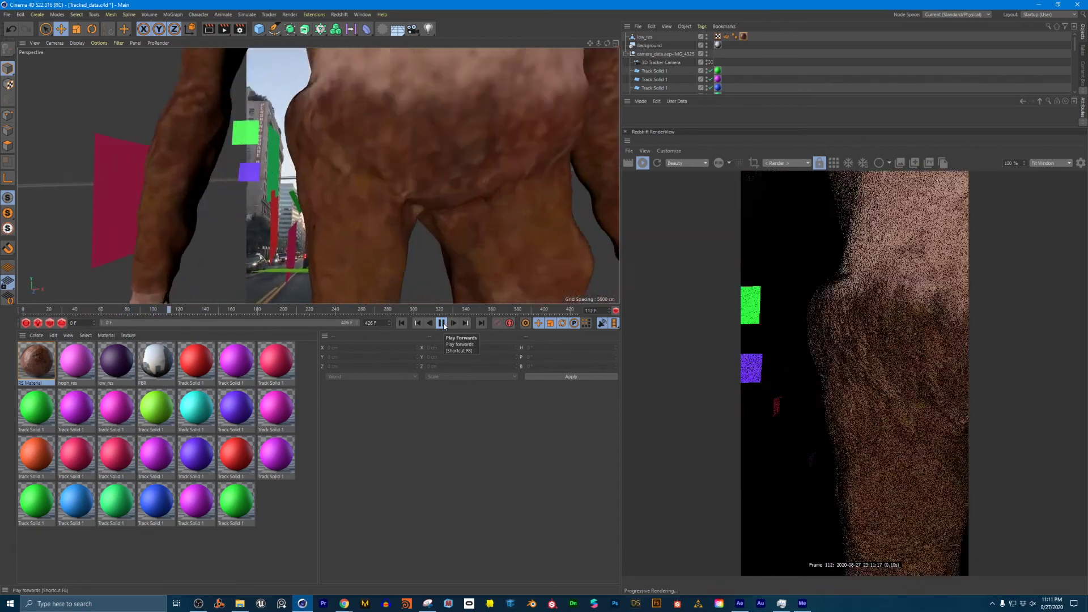
{"action": "left_click", "coordinate": [443, 323]}
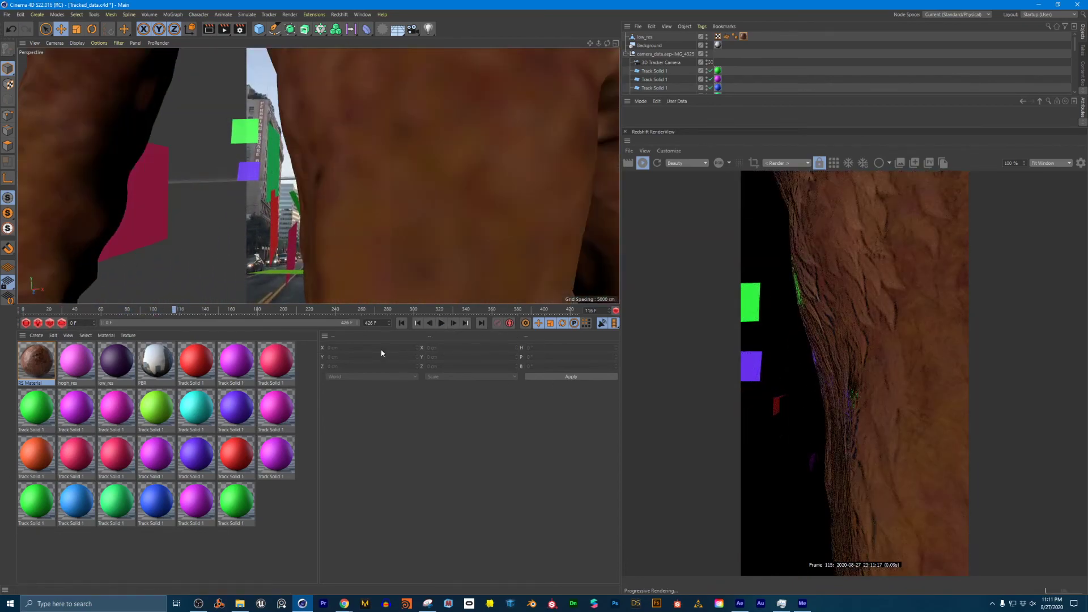
{"action": "left_click_drag", "start_coordinate": [173, 311], "coordinate": [150, 311]}
{"action": "scroll", "coordinate": [923, 325], "scroll_direction": "up", "scroll_amount": 3}
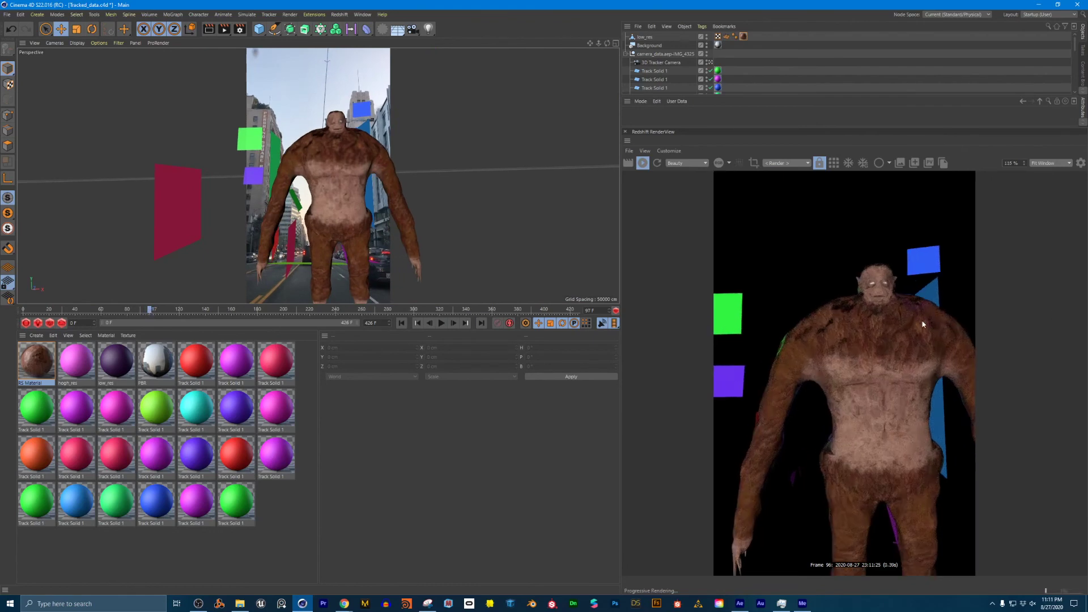
Try connecting the DisplaceHeightField texture to the RS Material's Coat Thickness input under Coating/Advanced, and undo the connection
{"action": "double_click", "coordinate": [27, 384]}
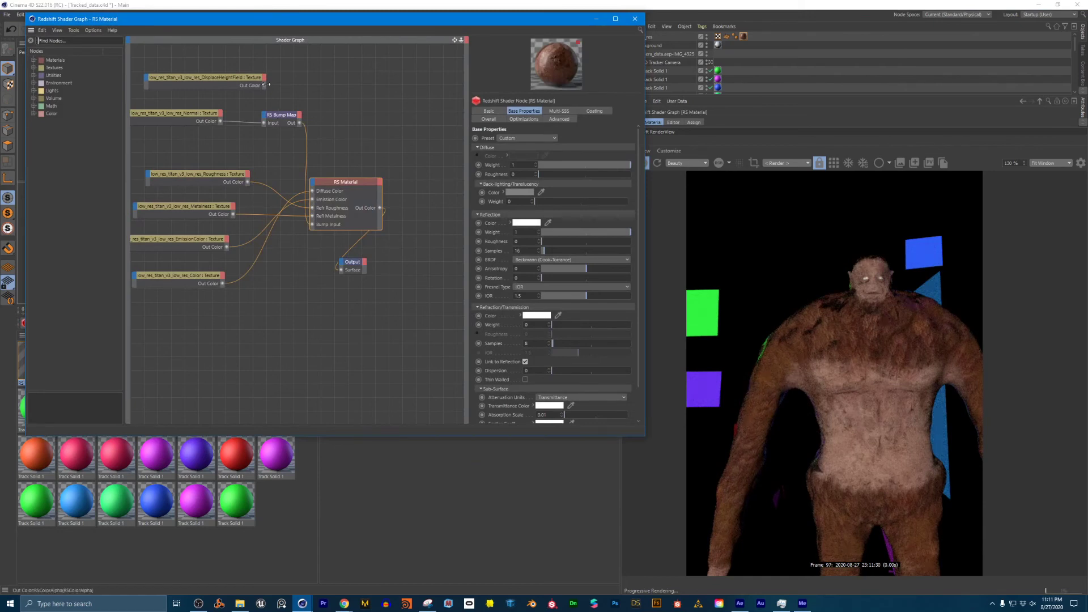
{"action": "left_click_drag", "start_coordinate": [274, 90], "coordinate": [313, 183]}
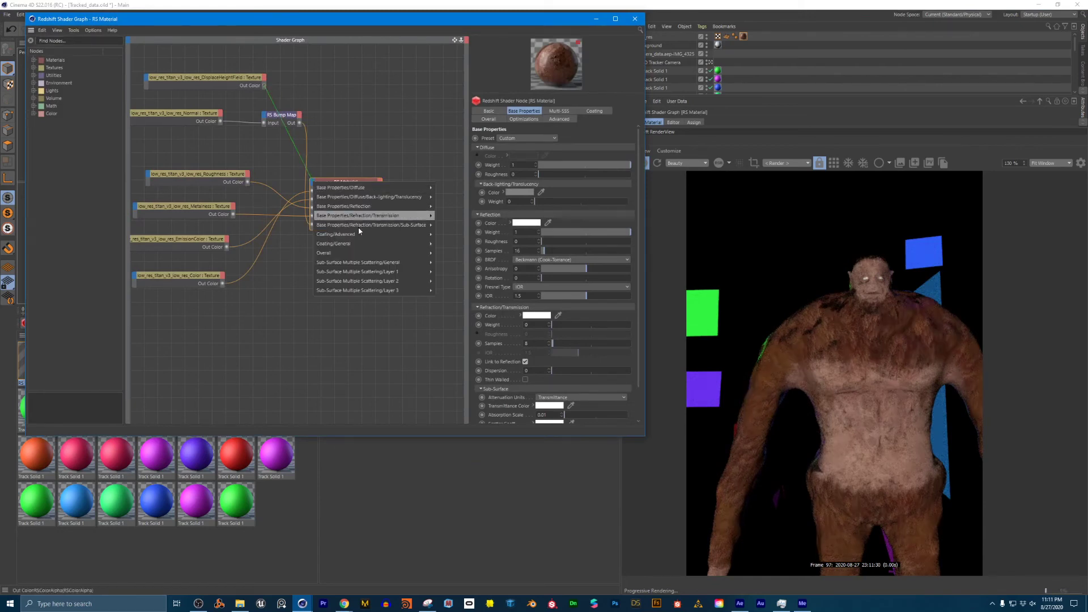
{"action": "mouse_move", "coordinate": [349, 256]}
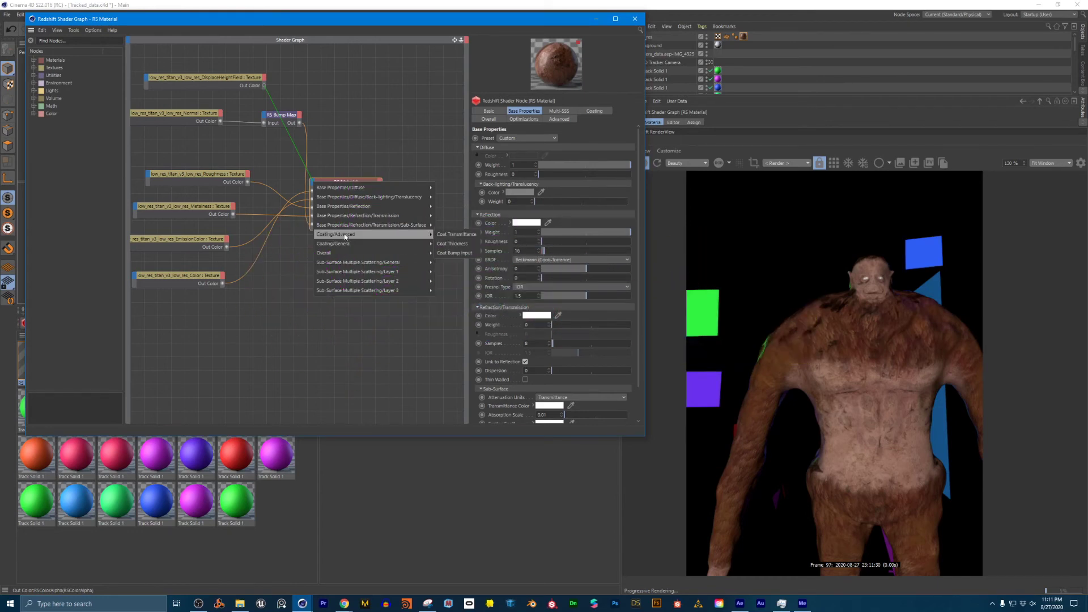
{"action": "left_click", "coordinate": [447, 243]}
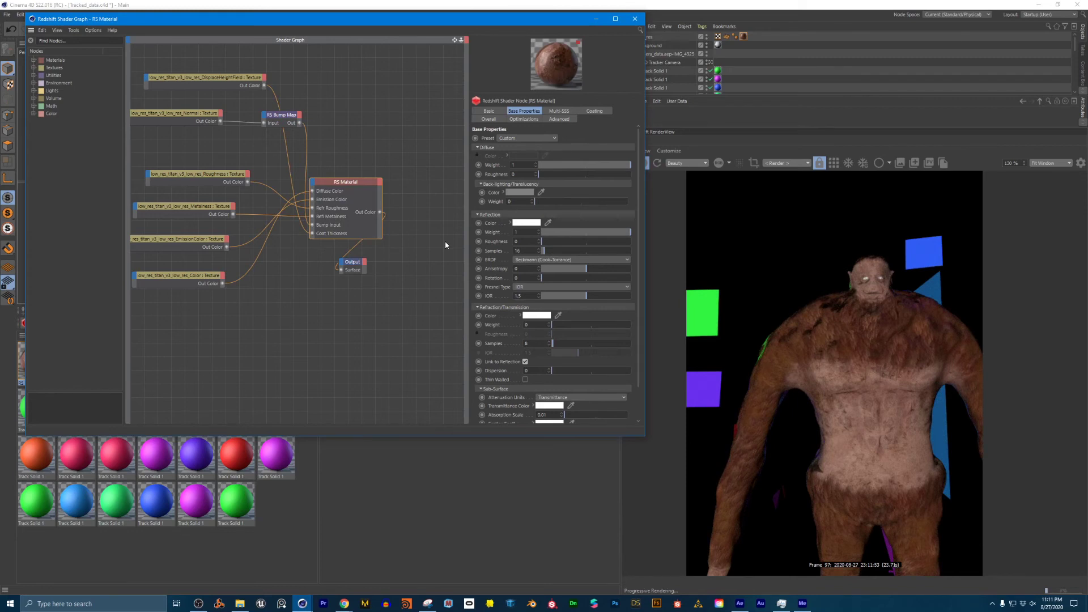
{"action": "key", "text": "ctrl+z"}
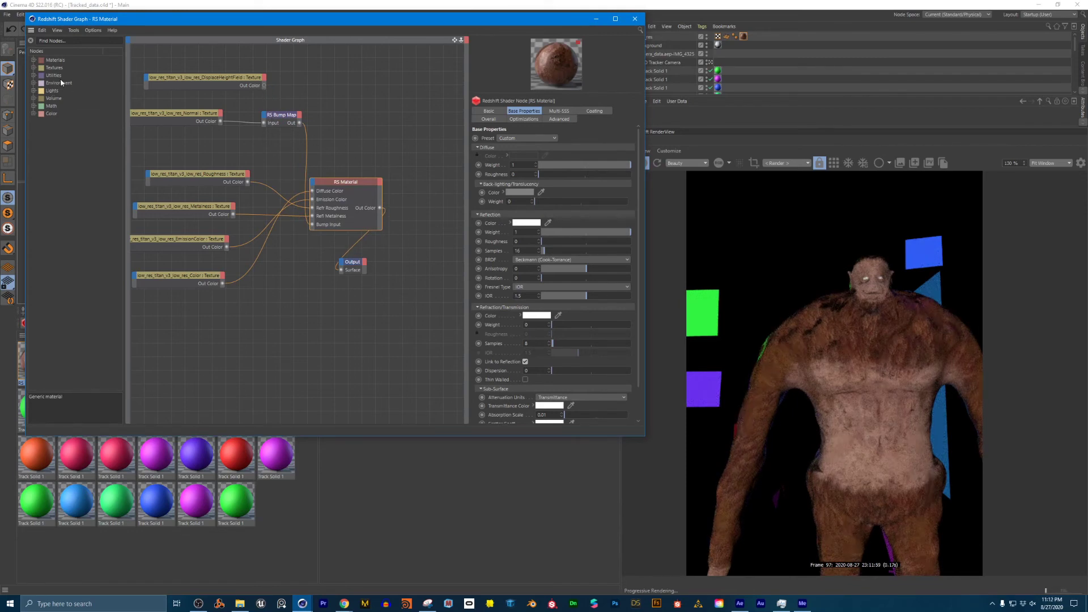
Search the shader graph's node list for a node suited to the height map, and clear the search
{"action": "left_click", "coordinate": [66, 40]}
{"action": "type", "text": "he"}
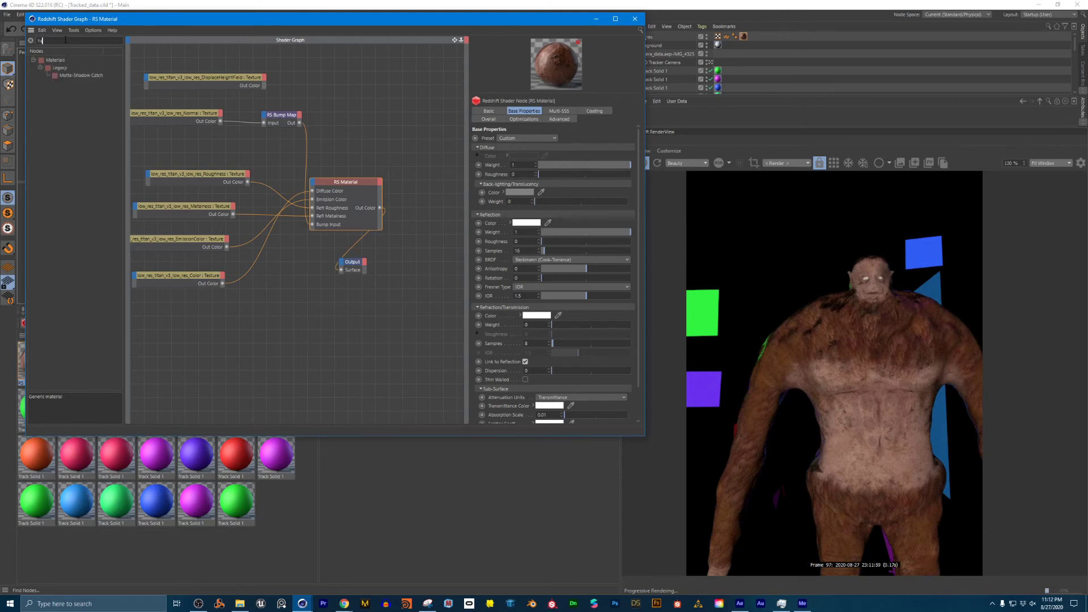
{"action": "type", "text": "lp"}
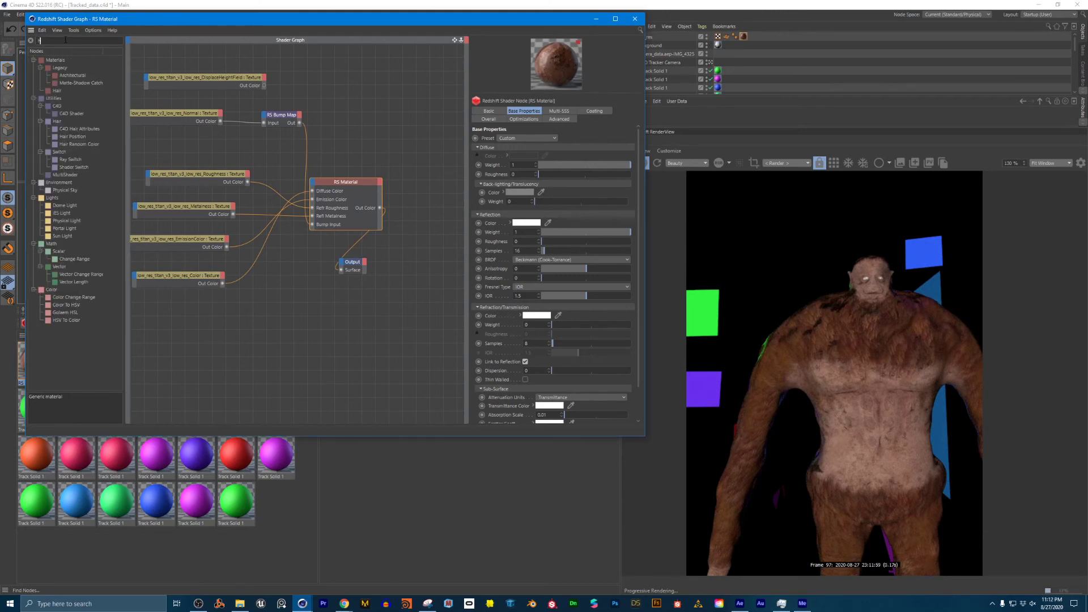
{"action": "key", "text": "BackSpace"}
{"action": "key", "text": "BackSpace"}
{"action": "key", "text": "BackSpace"}
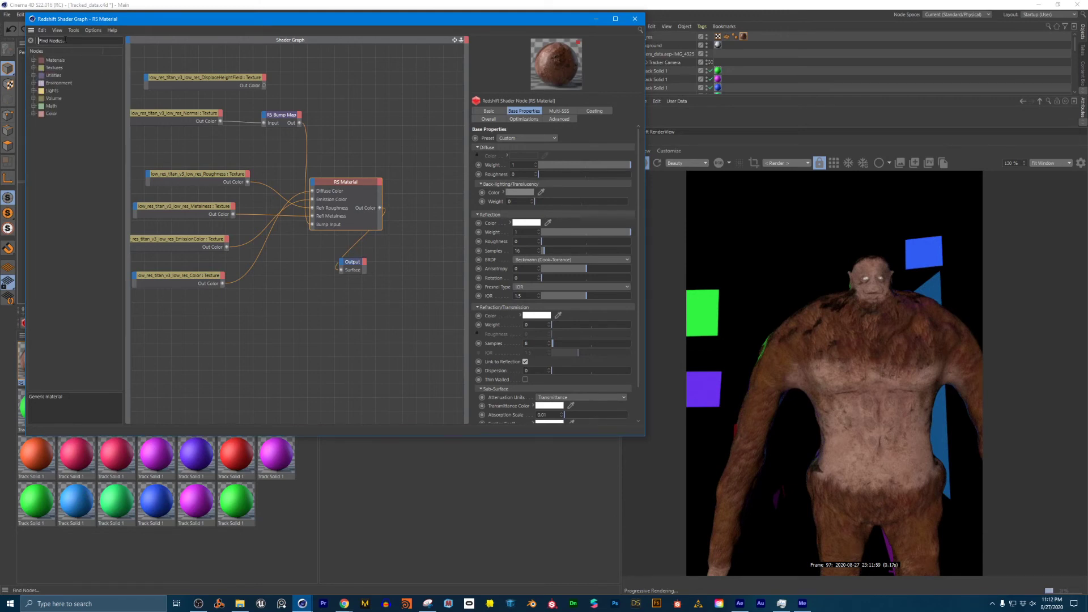
Try connecting the DisplaceHeightField texture to the RS Material's Coat Bump Input under Coating/Advanced, and undo the connection
{"action": "left_click_drag", "start_coordinate": [238, 85], "coordinate": [240, 81]}
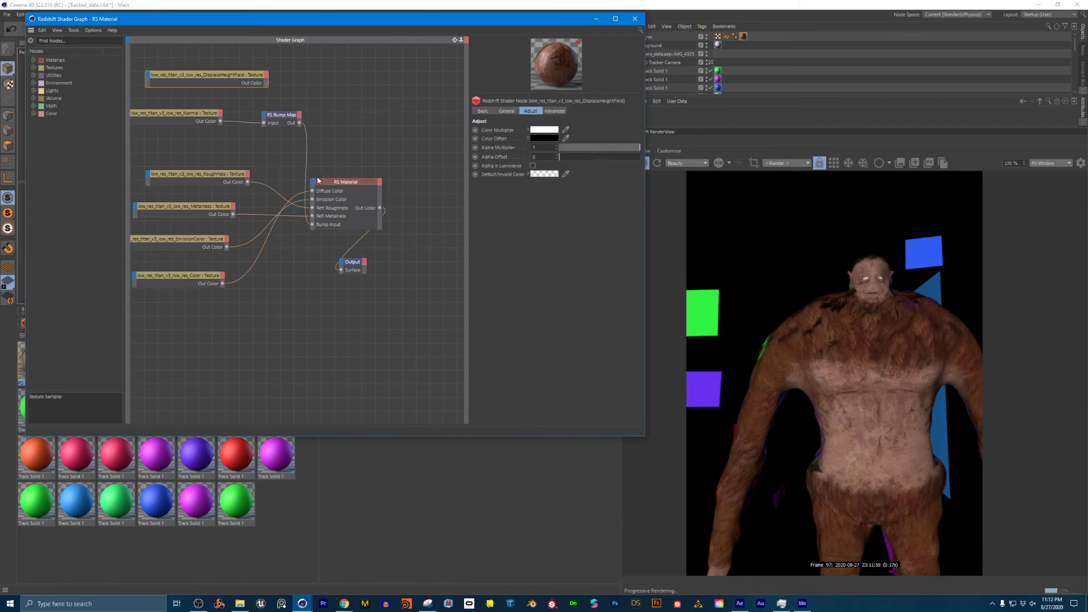
{"action": "left_click_drag", "start_coordinate": [266, 83], "coordinate": [312, 182]}
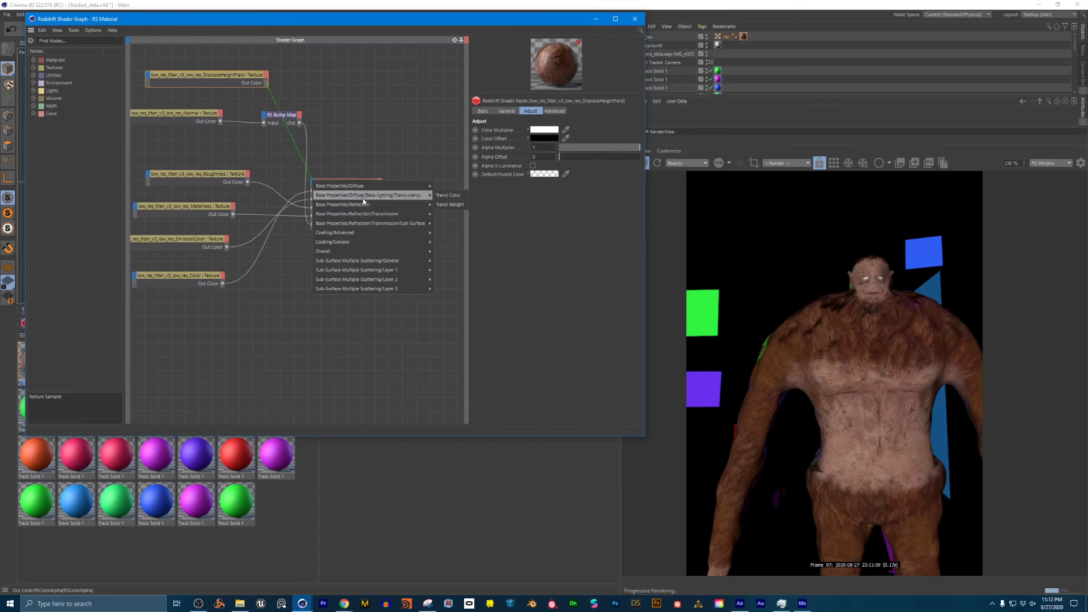
{"action": "mouse_move", "coordinate": [376, 238]}
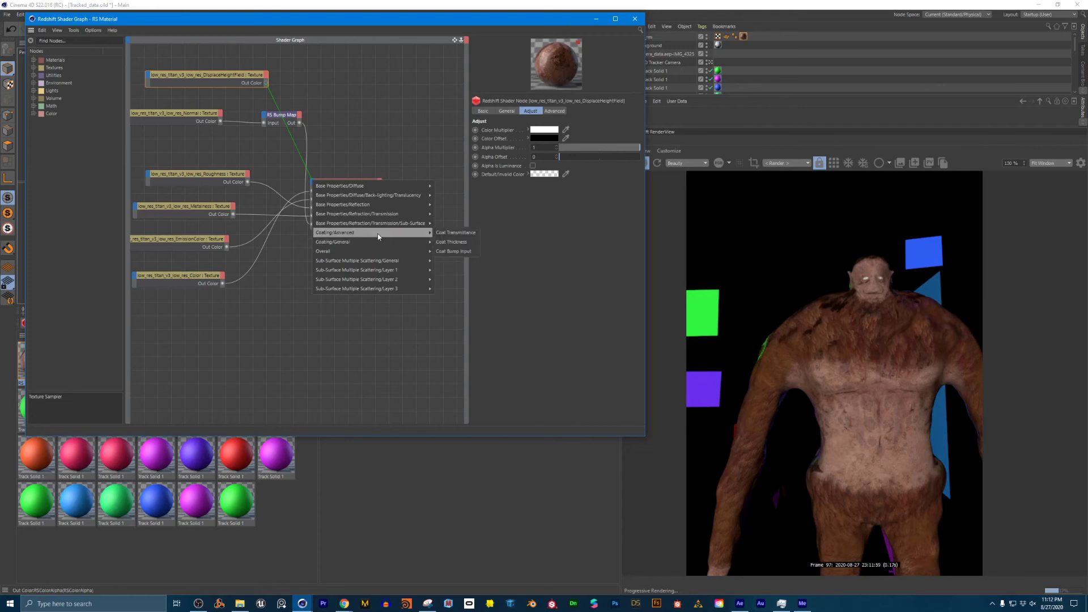
{"action": "left_click", "coordinate": [449, 252]}
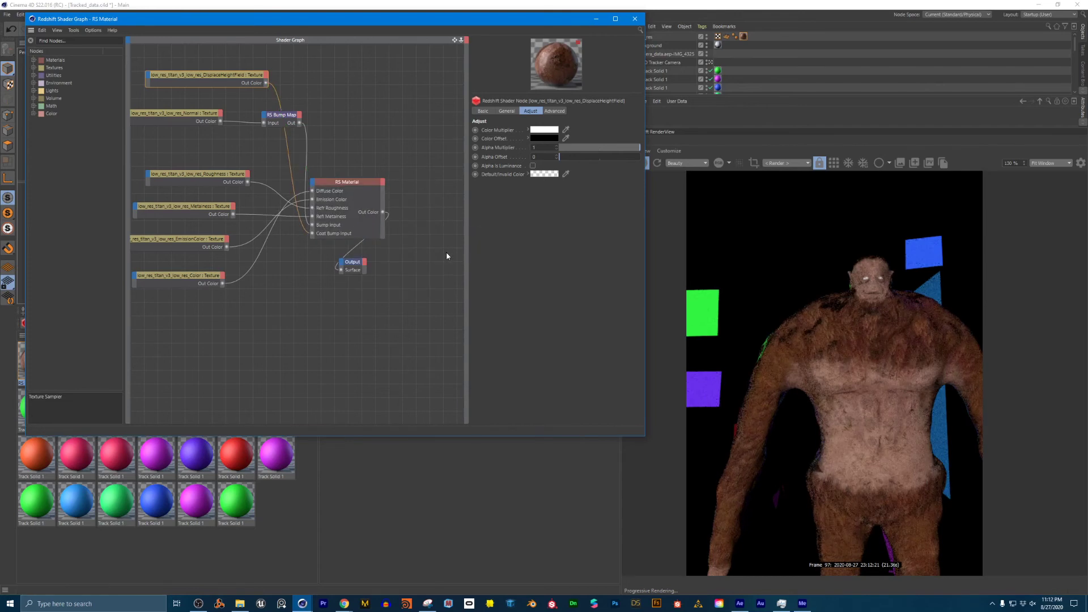
{"action": "key", "text": "ctrl+z"}
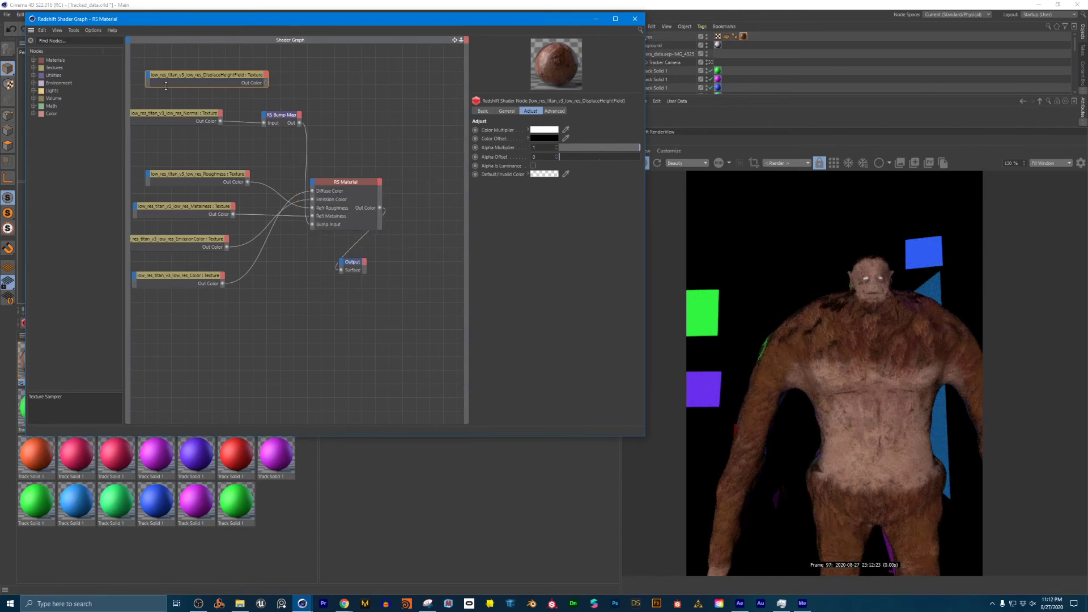
Look through the Materials and Utilities node categories, and close the titan material's shader graph
{"action": "left_click", "coordinate": [33, 61]}
{"action": "left_click", "coordinate": [33, 60]}
{"action": "left_click", "coordinate": [33, 74]}
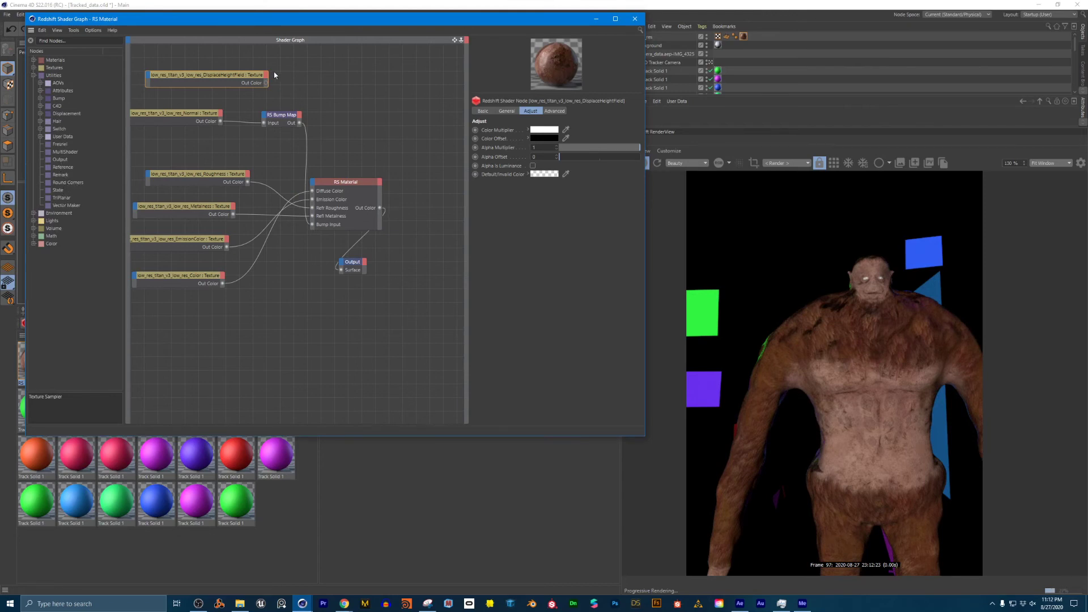
{"action": "left_click", "coordinate": [635, 18]}
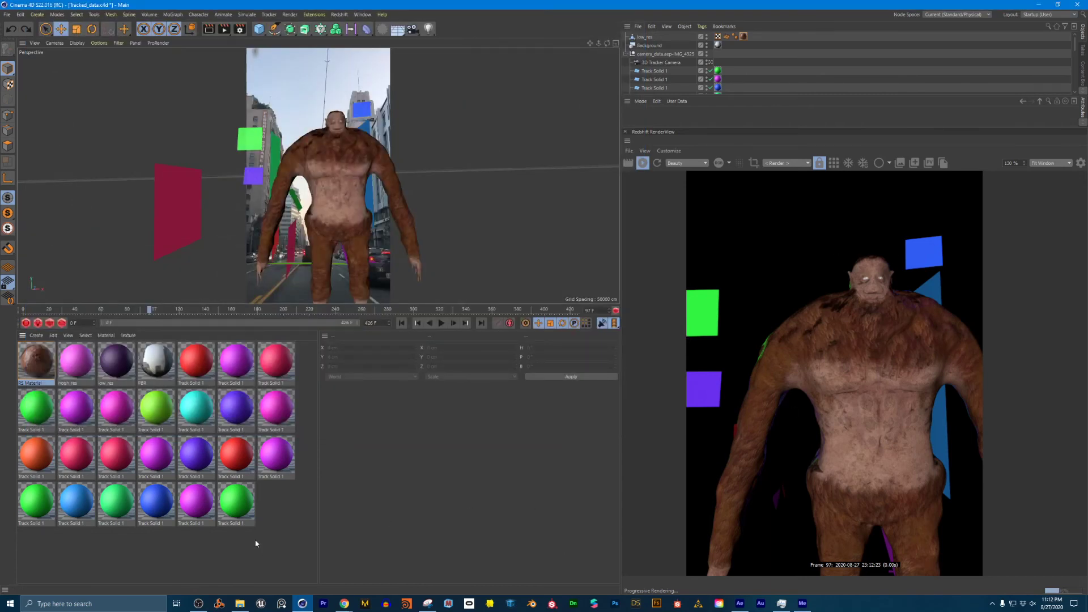
Add a Redshift Dome Light to the scene, move to frame 92 and enlarge the area showing the light's attributes
{"action": "left_click", "coordinate": [192, 554]}
{"action": "left_click", "coordinate": [339, 14]}
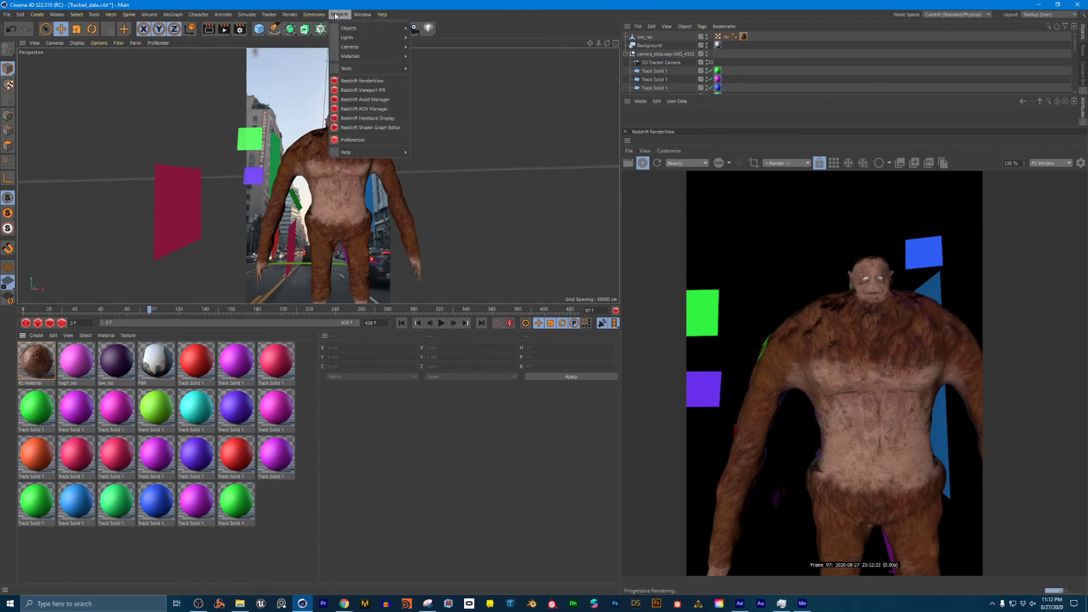
{"action": "mouse_move", "coordinate": [381, 40]}
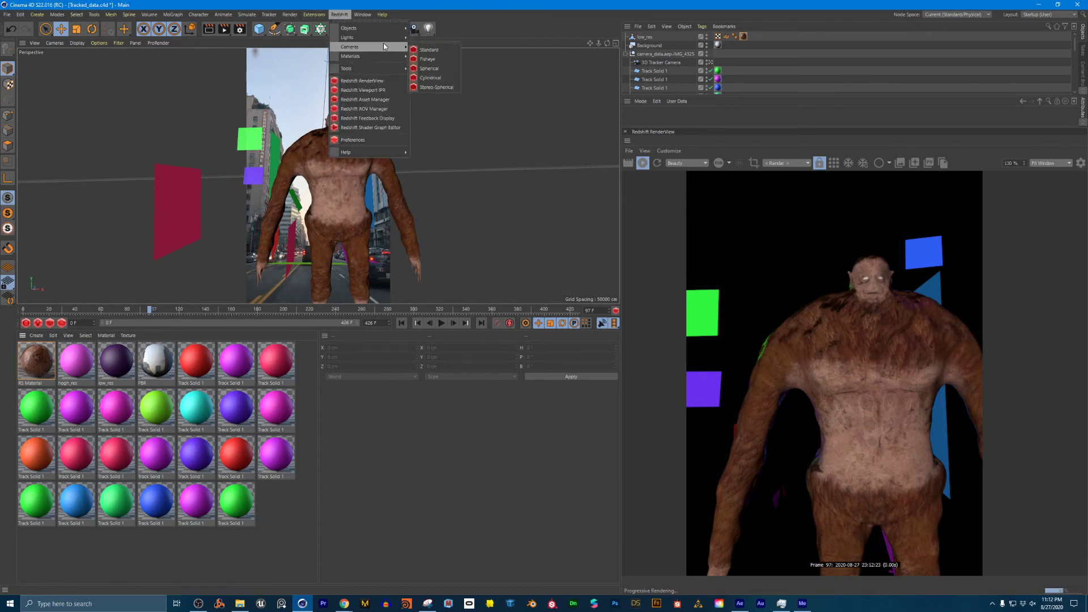
{"action": "left_click", "coordinate": [432, 78]}
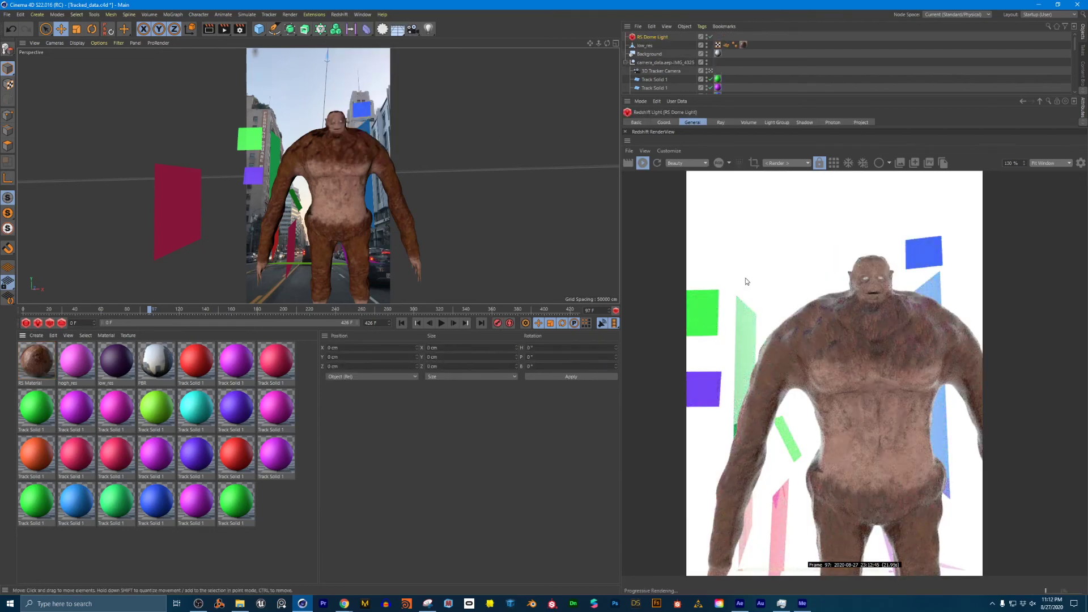
{"action": "mouse_move", "coordinate": [157, 311]}
{"action": "left_mouse_down"}
{"action": "mouse_move", "coordinate": [122, 315]}
{"action": "mouse_move", "coordinate": [144, 311]}
{"action": "left_mouse_up"}
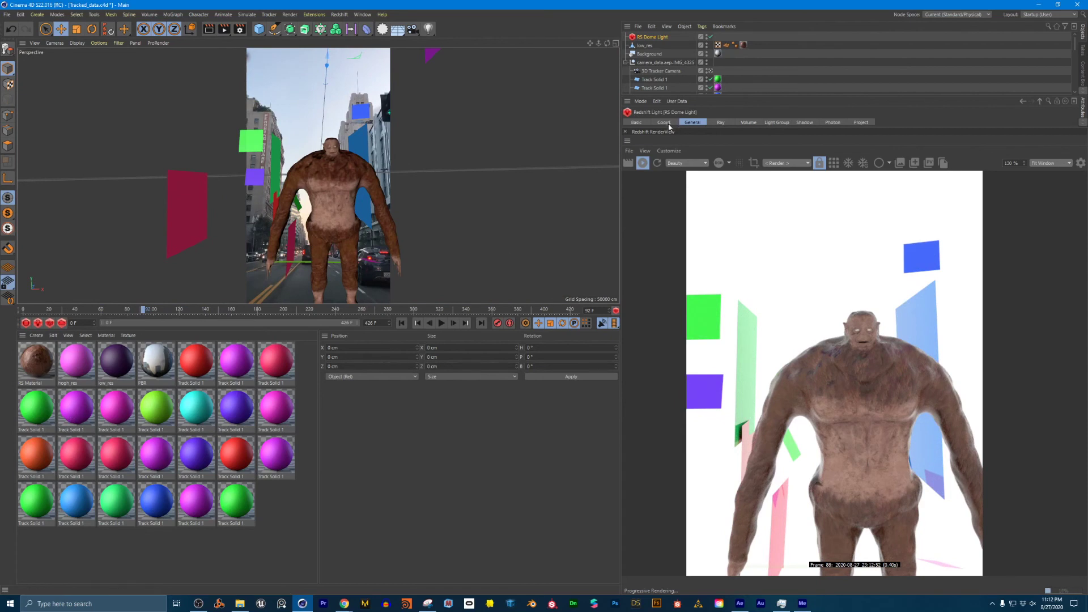
{"action": "left_click_drag", "start_coordinate": [668, 128], "coordinate": [668, 208]}
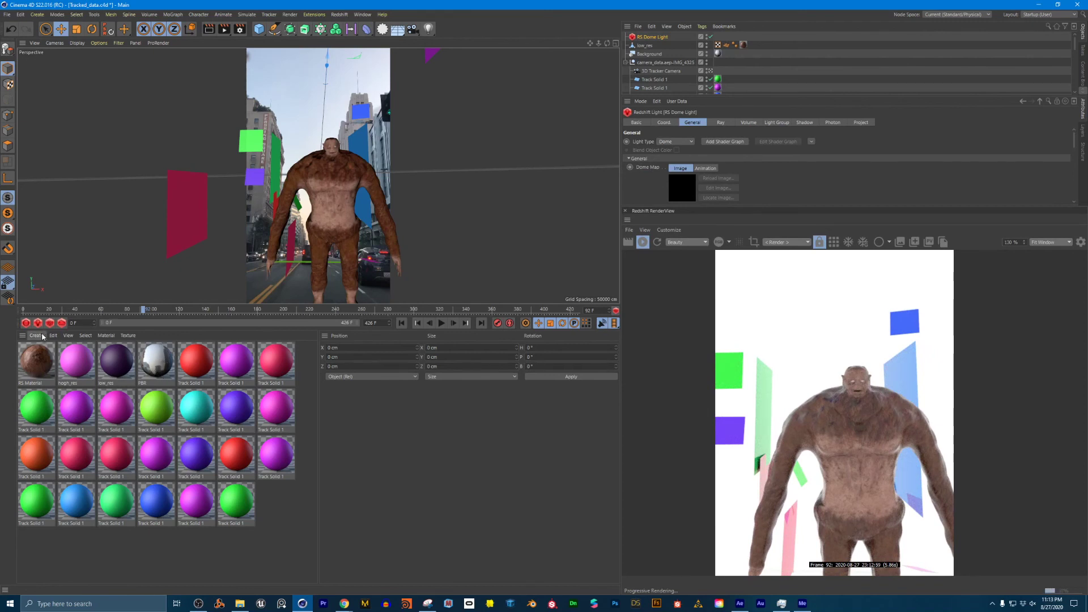
Create a second Redshift Material and open it in the shader graph
{"action": "left_click", "coordinate": [106, 335]}
{"action": "mouse_move", "coordinate": [36, 335]}
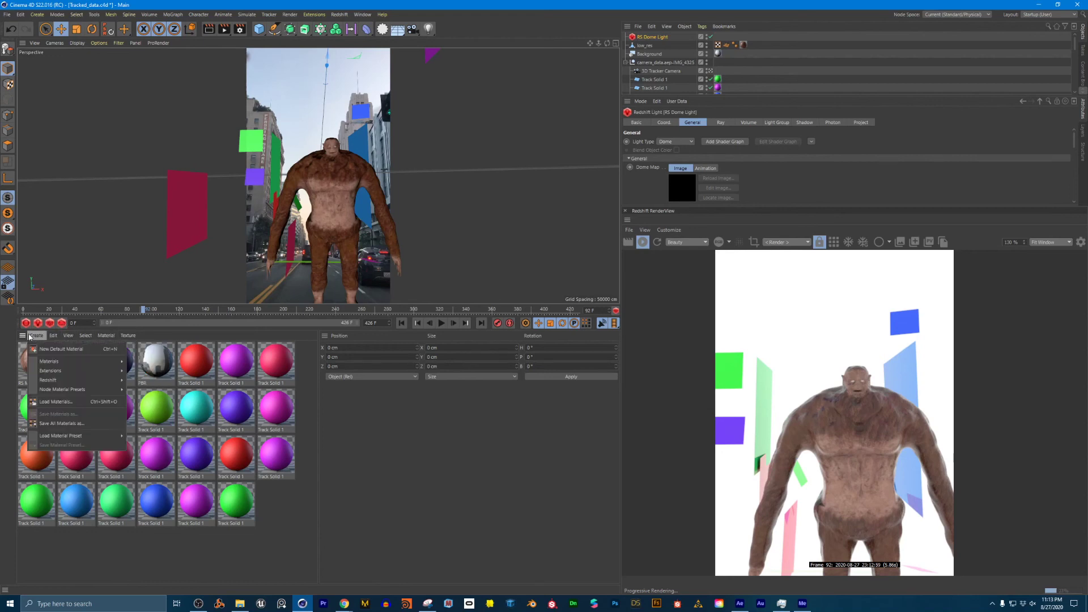
{"action": "mouse_move", "coordinate": [61, 380]}
{"action": "mouse_move", "coordinate": [136, 380]}
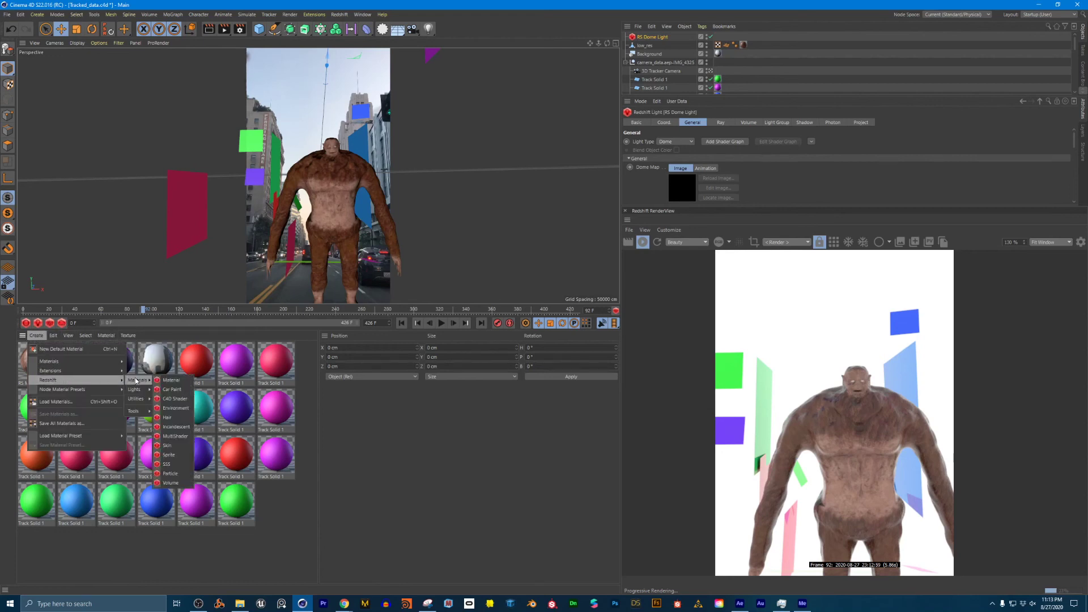
{"action": "left_click", "coordinate": [182, 381]}
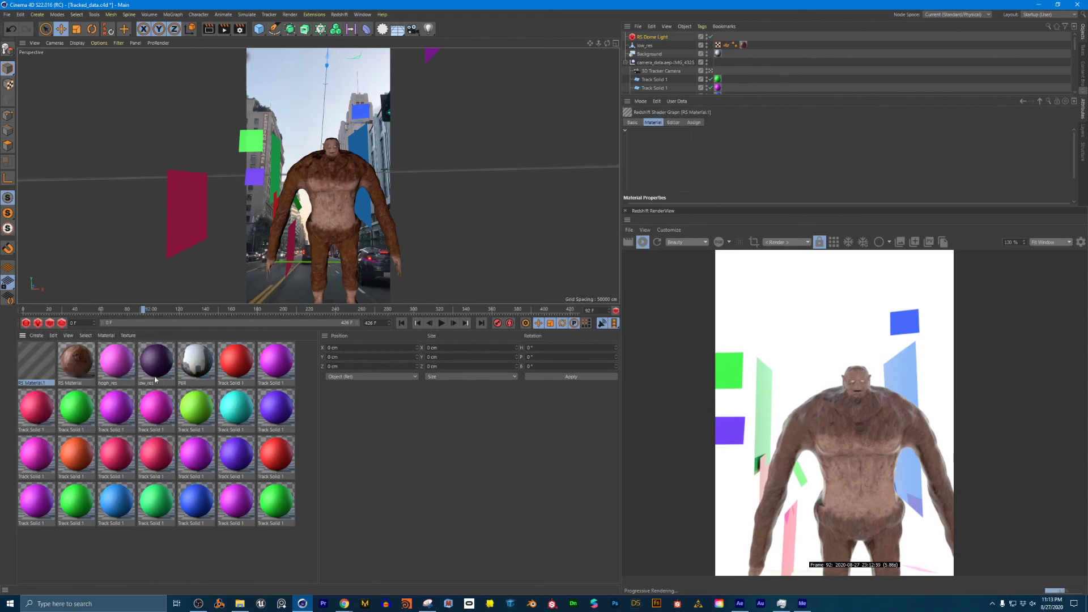
{"action": "double_click", "coordinate": [34, 353]}
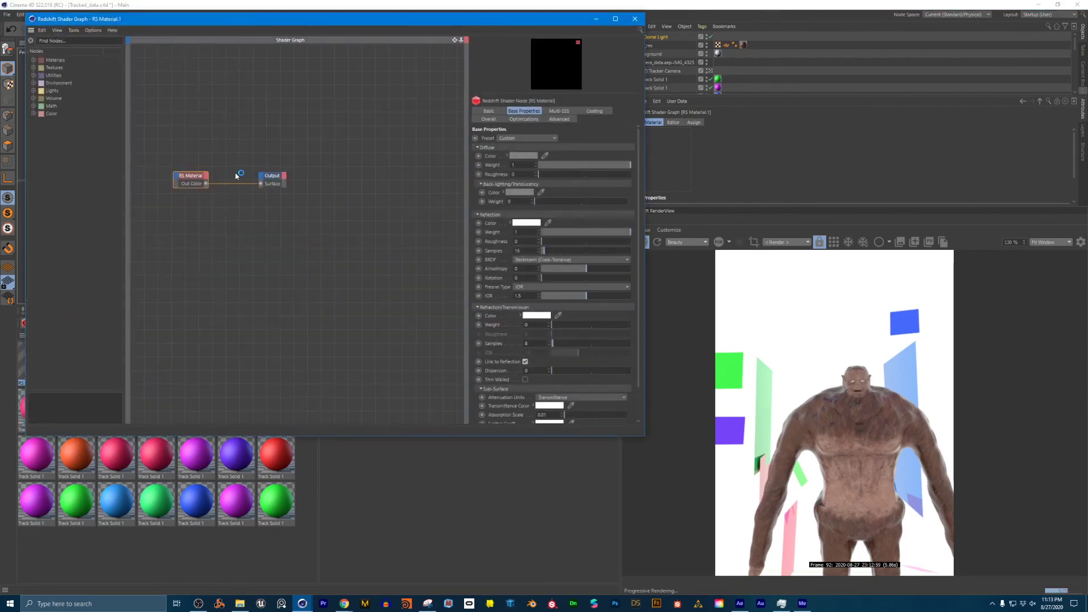
Examine the new RS Material node's property groups, shift the node slightly, and close the shader graph
{"action": "left_click_drag", "start_coordinate": [196, 177], "coordinate": [206, 169]}
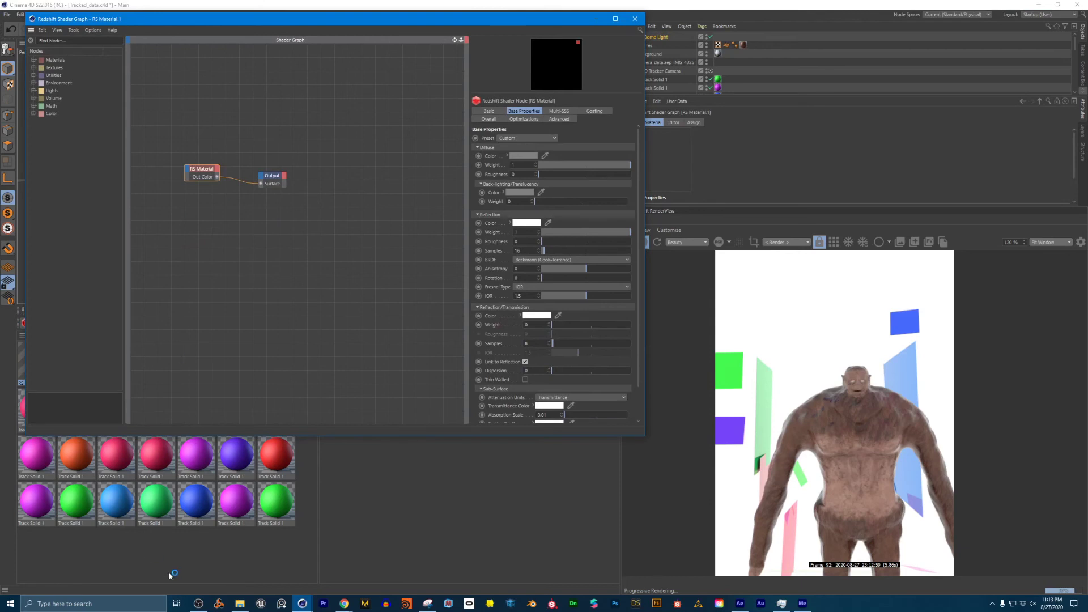
{"action": "right_click", "coordinate": [221, 104]}
{"action": "left_click", "coordinate": [202, 106]}
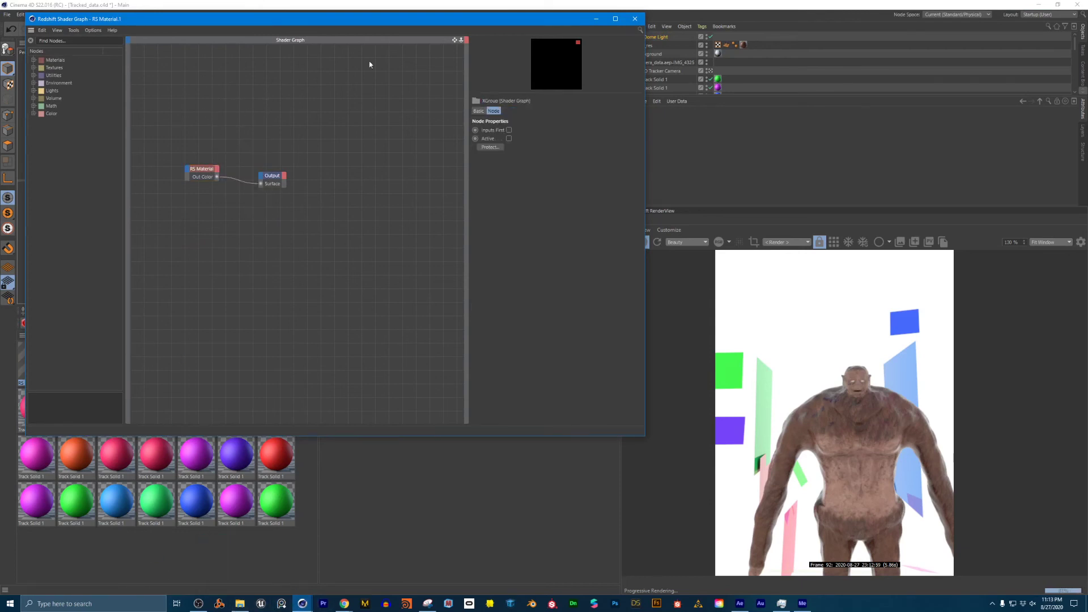
{"action": "left_click", "coordinate": [208, 171]}
{"action": "left_click_drag", "start_coordinate": [208, 172], "coordinate": [194, 166]}
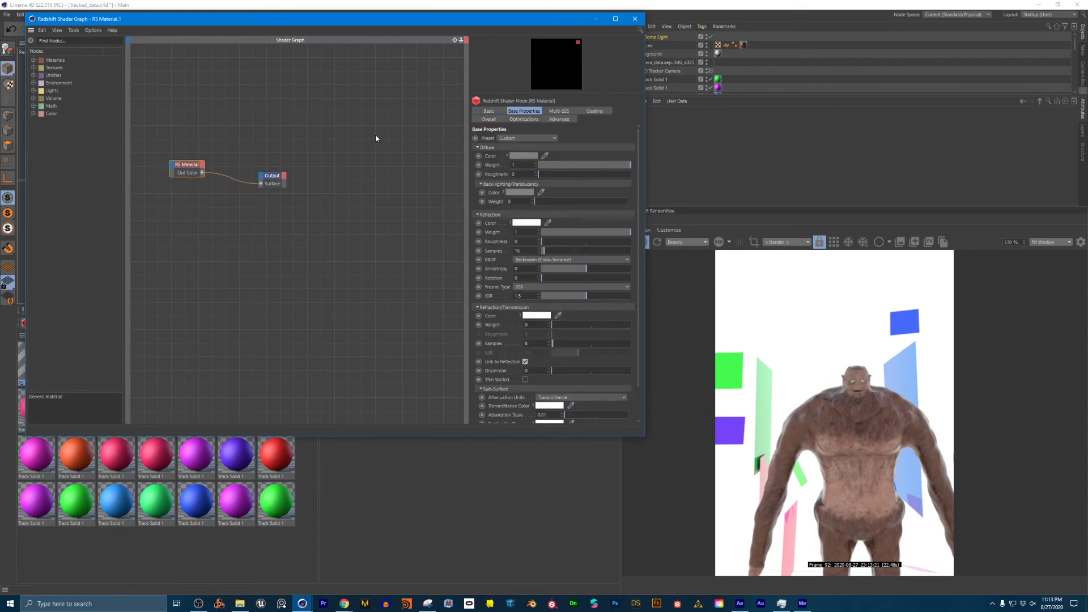
{"action": "left_click", "coordinate": [500, 110]}
{"action": "left_click", "coordinate": [527, 111]}
{"action": "left_click", "coordinate": [564, 110]}
{"action": "left_click", "coordinate": [532, 112]}
{"action": "left_click", "coordinate": [501, 108]}
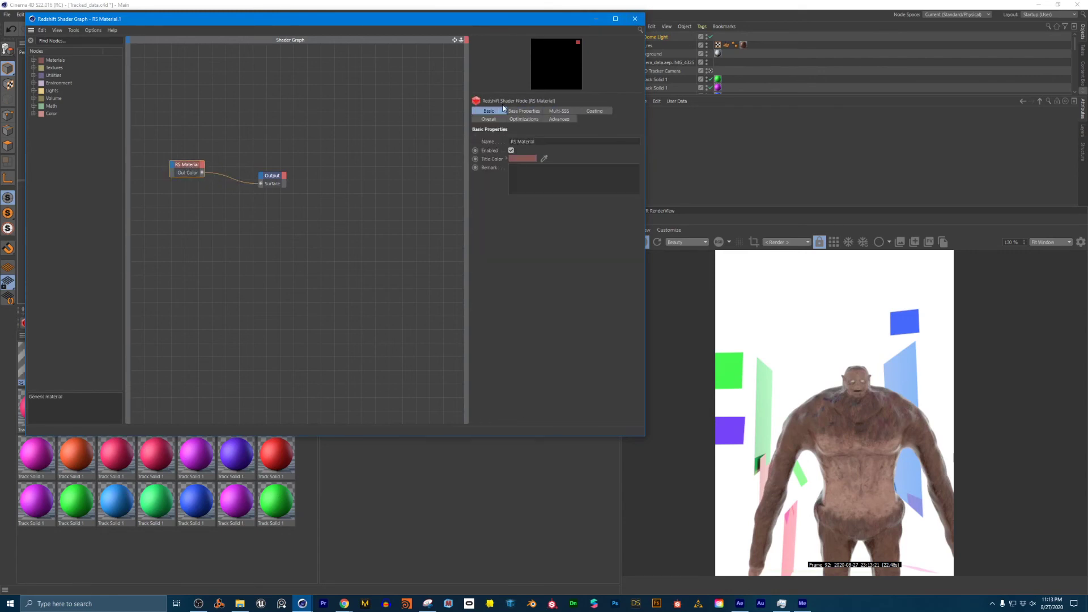
{"action": "left_click", "coordinate": [641, 20]}
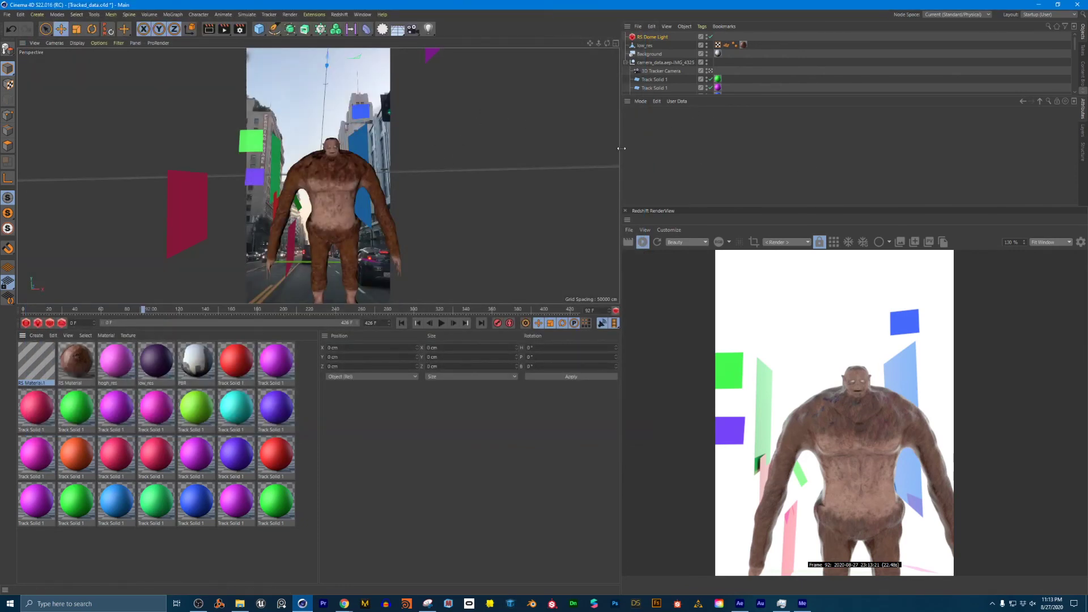
Enlarge the object list, select the RS Dome Light and expand its attributes area to expose the Dome Map settings
{"action": "left_click_drag", "start_coordinate": [678, 96], "coordinate": [677, 142]}
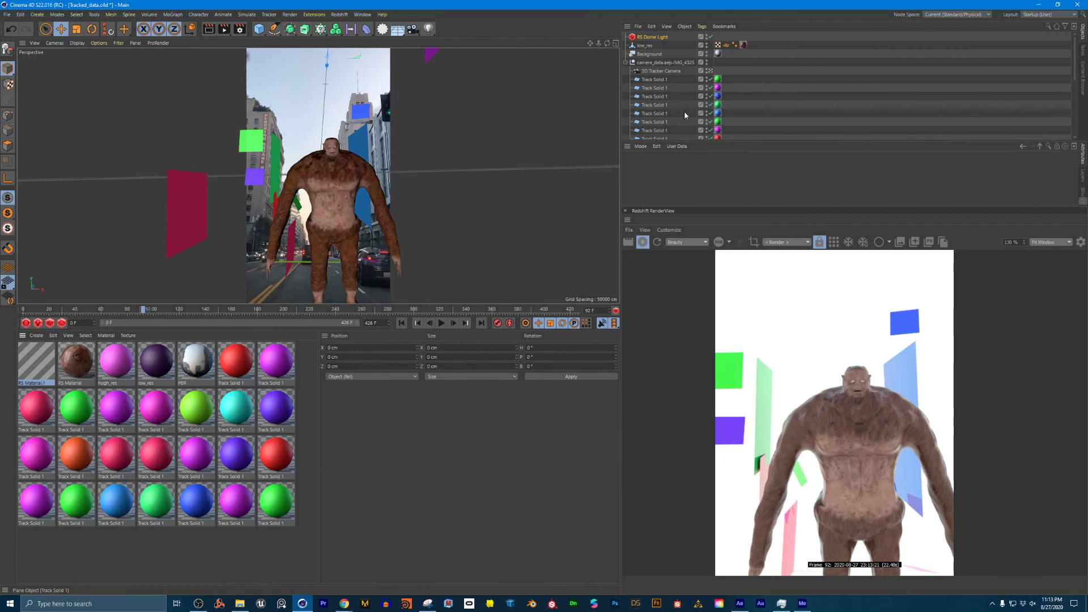
{"action": "left_click", "coordinate": [652, 37]}
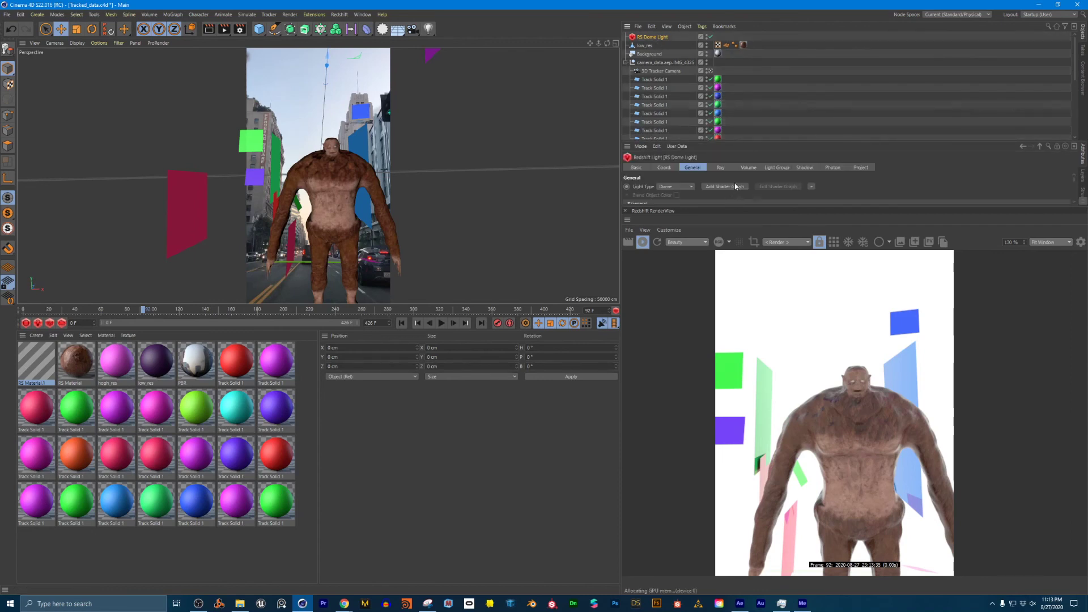
{"action": "left_click_drag", "start_coordinate": [728, 206], "coordinate": [728, 330]}
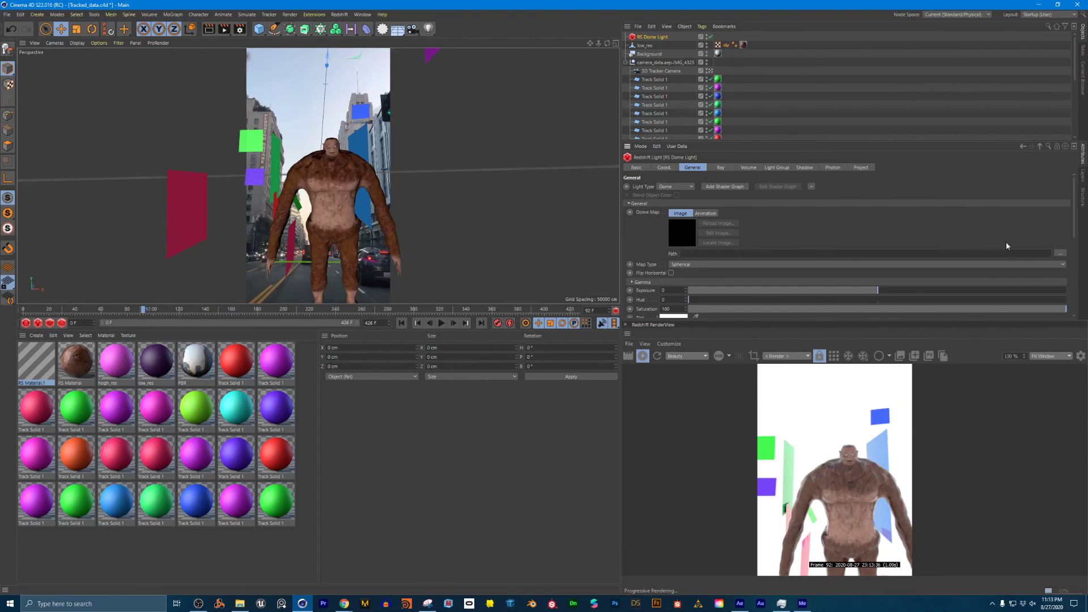
Load IMG_4325000.png from the camera_footage_sq folder as the dome light's Dome Map without copying it to the project location
{"action": "left_click", "coordinate": [1059, 255]}
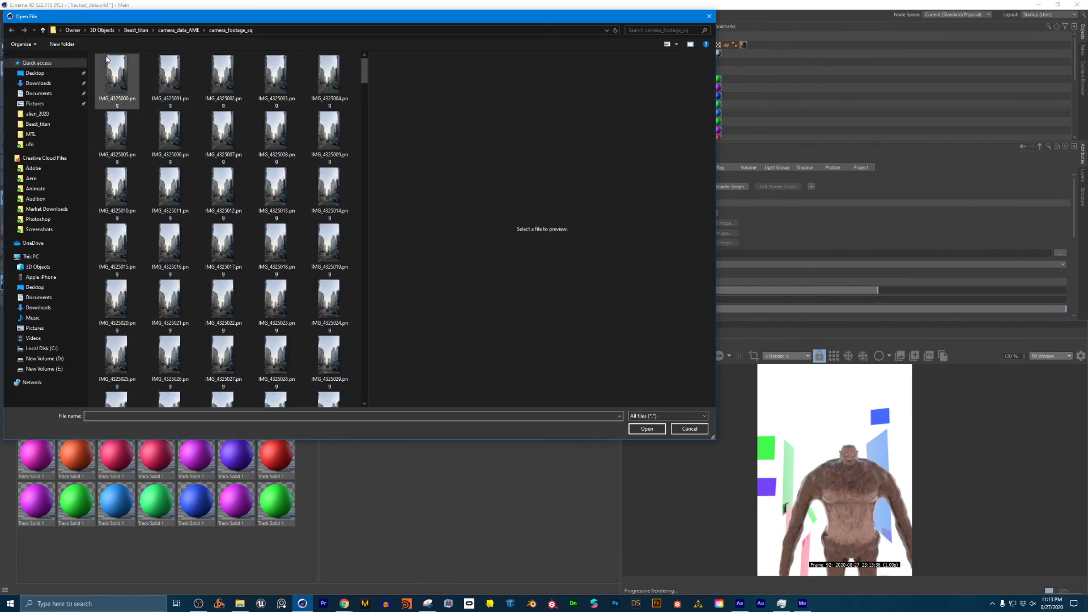
{"action": "left_click", "coordinate": [106, 61]}
{"action": "left_click", "coordinate": [657, 428]}
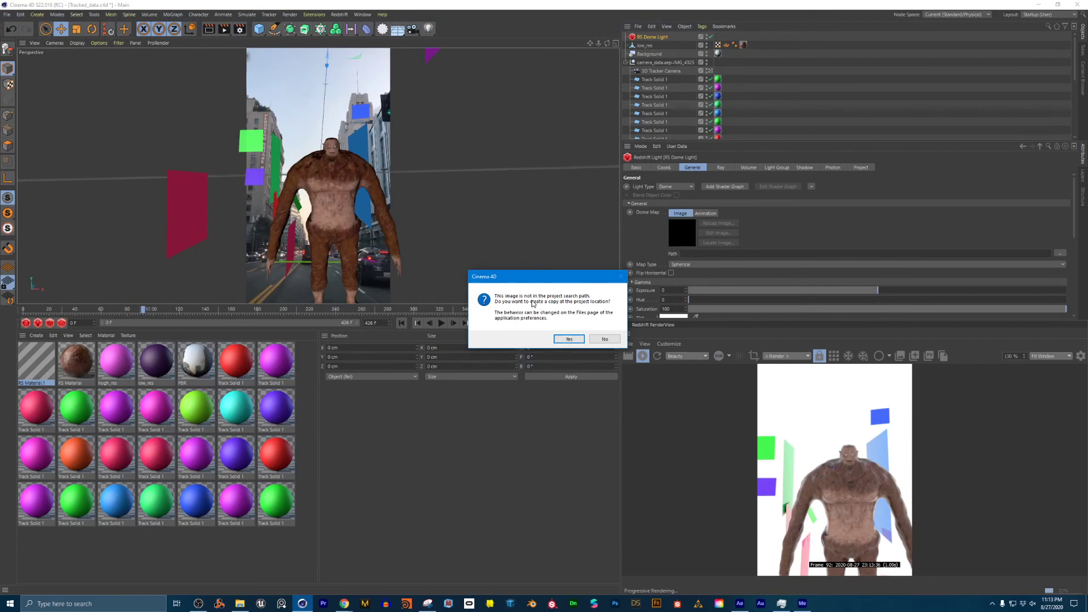
{"action": "left_click", "coordinate": [605, 339]}
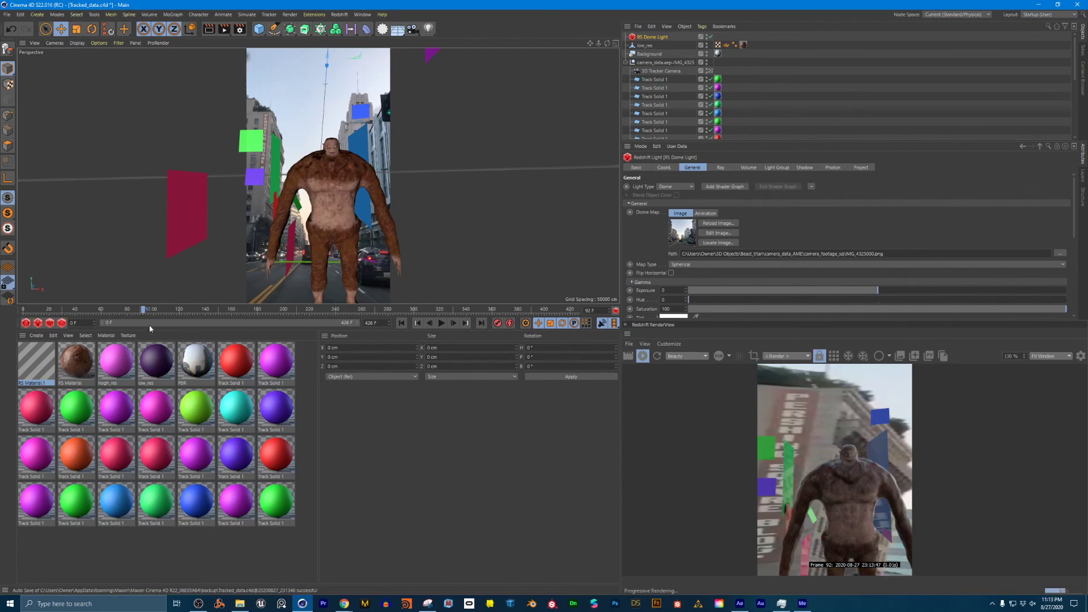
Move to frame 88 and rotate the RS Dome Light to a heading of about 83°
{"action": "mouse_move", "coordinate": [143, 312]}
{"action": "left_mouse_down"}
{"action": "mouse_move", "coordinate": [156, 311]}
{"action": "mouse_move", "coordinate": [107, 317]}
{"action": "mouse_move", "coordinate": [206, 312]}
{"action": "mouse_move", "coordinate": [138, 316]}
{"action": "left_mouse_up"}
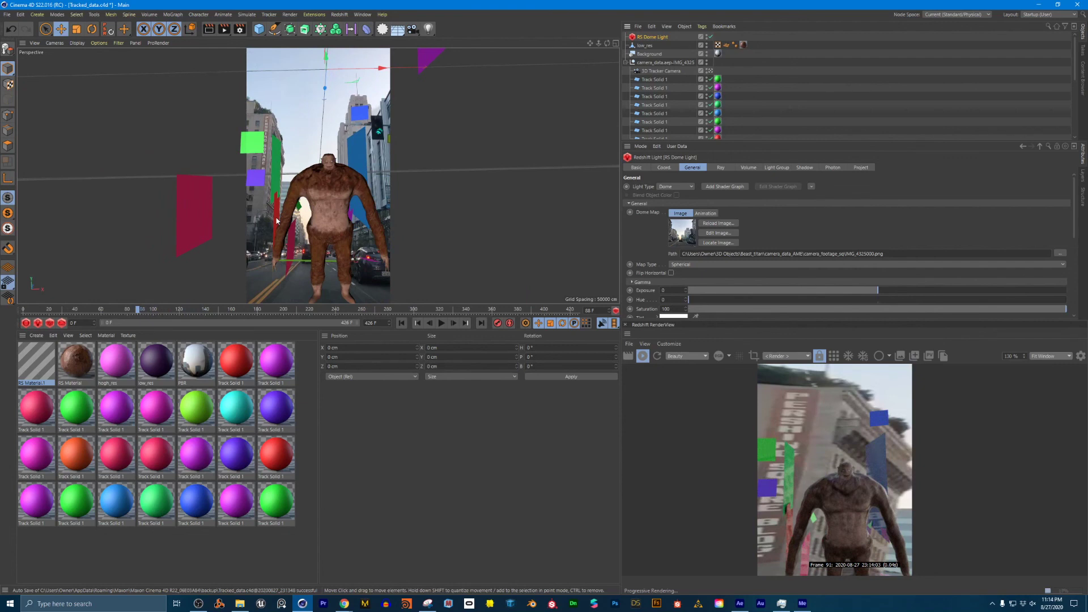
{"action": "key", "text": "r"}
{"action": "left_click_drag", "start_coordinate": [342, 53], "coordinate": [630, 139]}
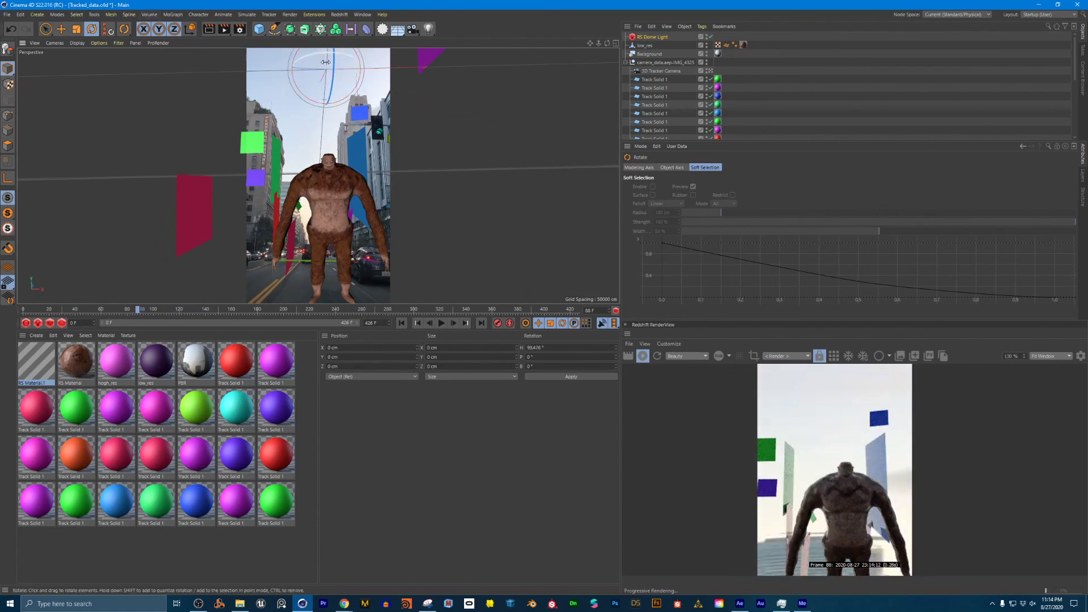
{"action": "left_click_drag", "start_coordinate": [329, 54], "coordinate": [172, 59]}
{"action": "left_click_drag", "start_coordinate": [342, 56], "coordinate": [389, 65]}
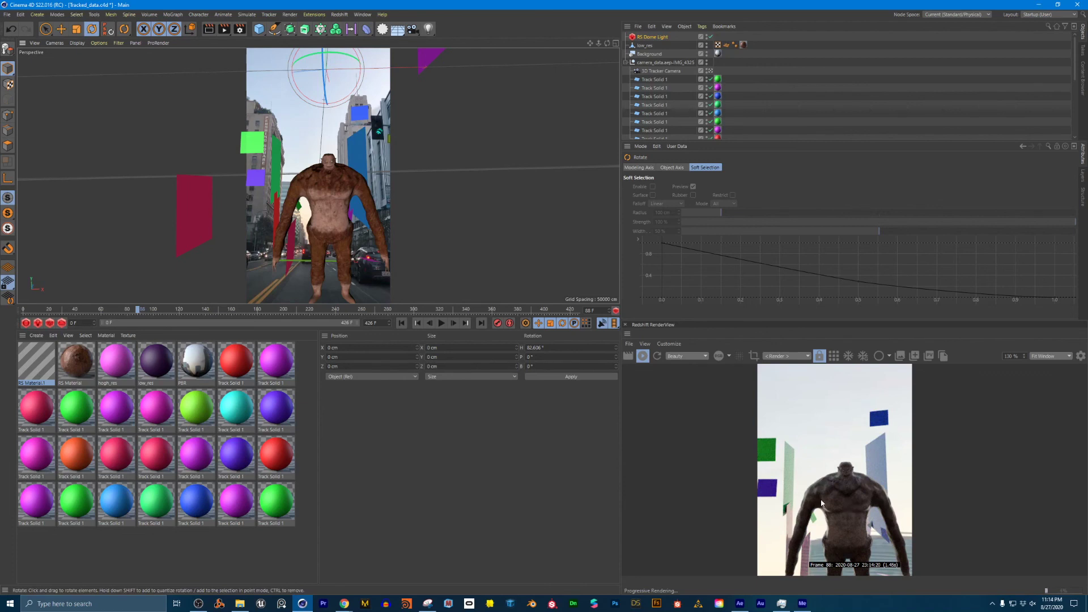
{"action": "scroll", "coordinate": [821, 503], "scroll_direction": "down", "scroll_amount": 3}
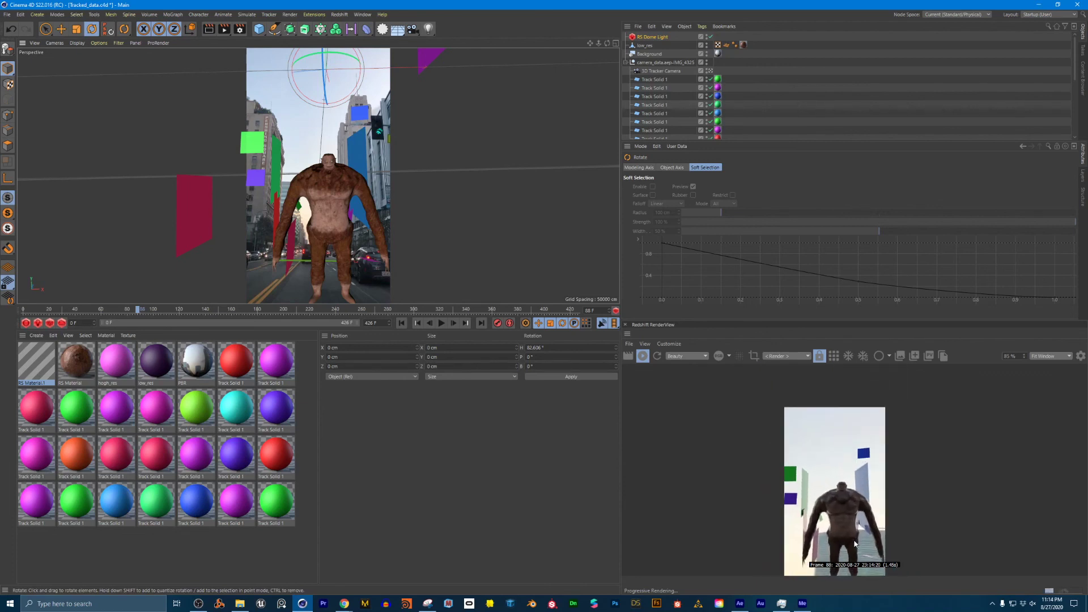
{"action": "scroll", "coordinate": [855, 544], "scroll_direction": "up", "scroll_amount": 2}
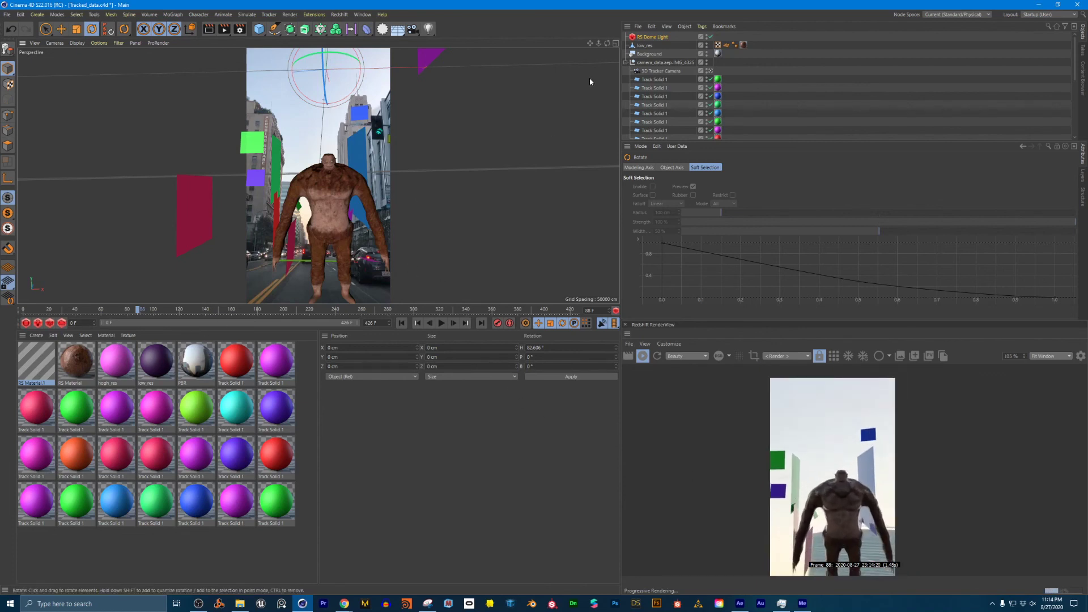
Leave the 3D Tracker Camera view and set the low_res model's X, Y and Z scale to 100
{"action": "left_click", "coordinate": [711, 71]}
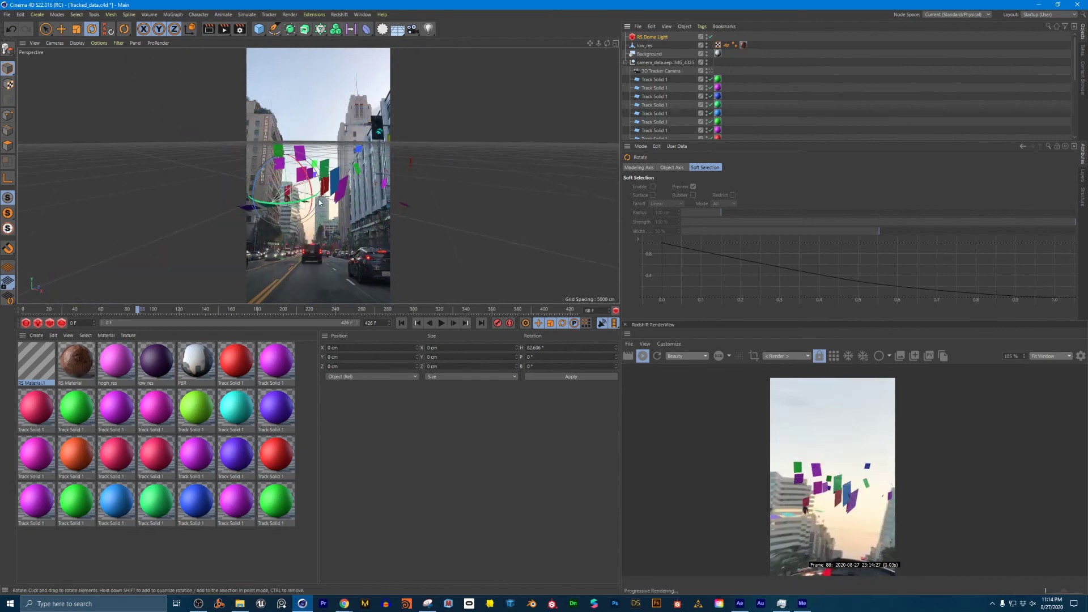
{"action": "scroll", "coordinate": [327, 202], "scroll_direction": "up", "scroll_amount": 5}
{"action": "scroll", "coordinate": [326, 202], "scroll_direction": "down", "scroll_amount": 5}
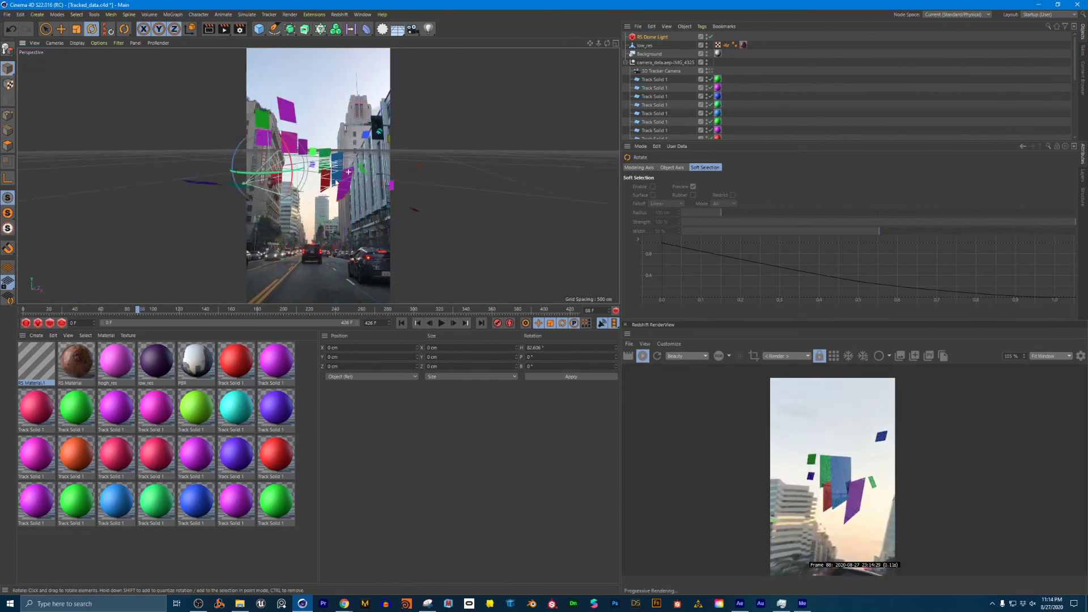
{"action": "left_click_drag", "start_coordinate": [327, 202], "coordinate": [335, 174], "text": "alt"}
{"action": "scroll", "coordinate": [336, 174], "scroll_direction": "up", "scroll_amount": 3}
{"action": "middle_click_drag", "start_coordinate": [336, 174], "coordinate": [325, 216], "text": "alt"}
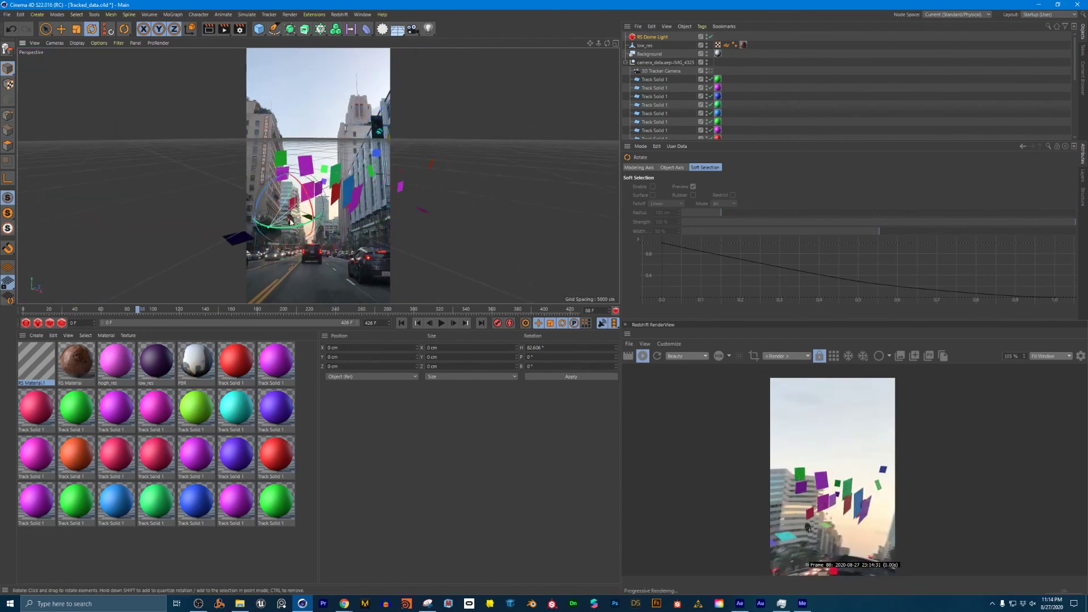
{"action": "left_click", "coordinate": [645, 46]}
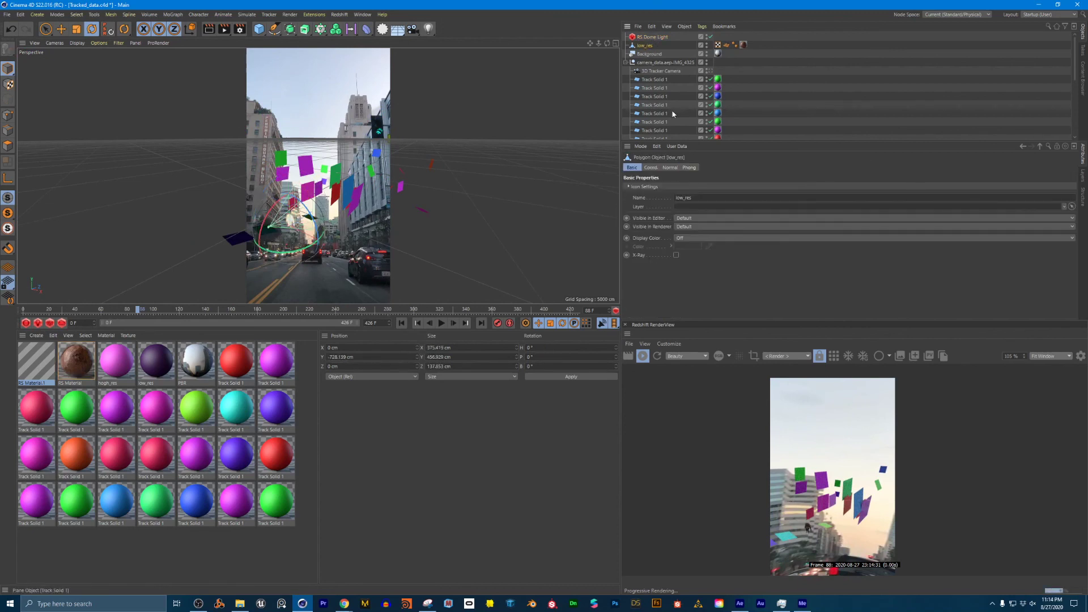
{"action": "left_click", "coordinate": [658, 167]}
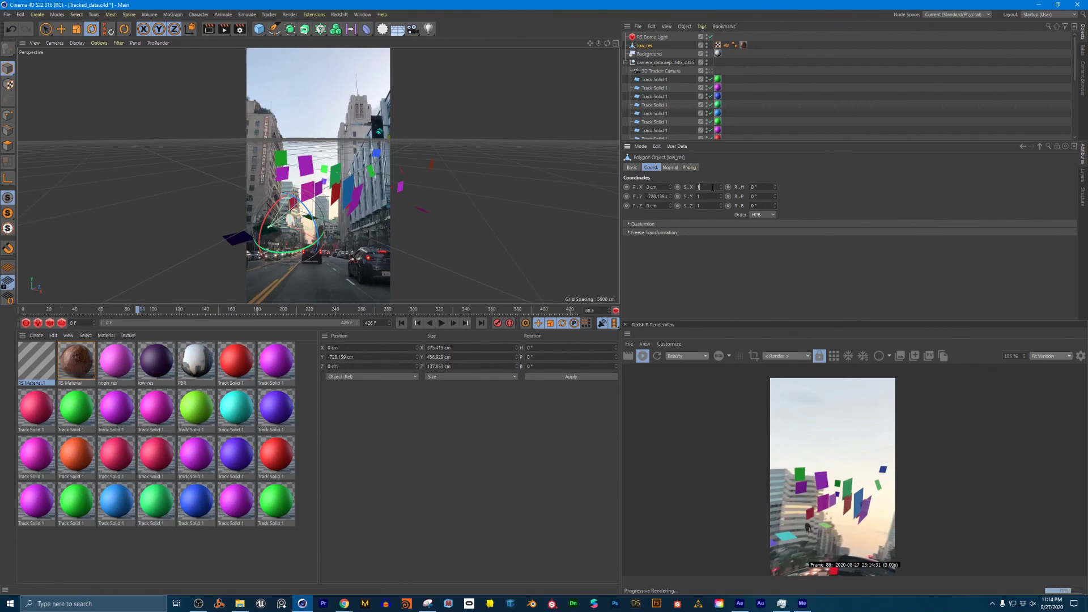
{"action": "type", "text": "00"}
{"action": "key", "text": "Tab"}
{"action": "type", "text": "100"}
{"action": "key", "text": "Tab"}
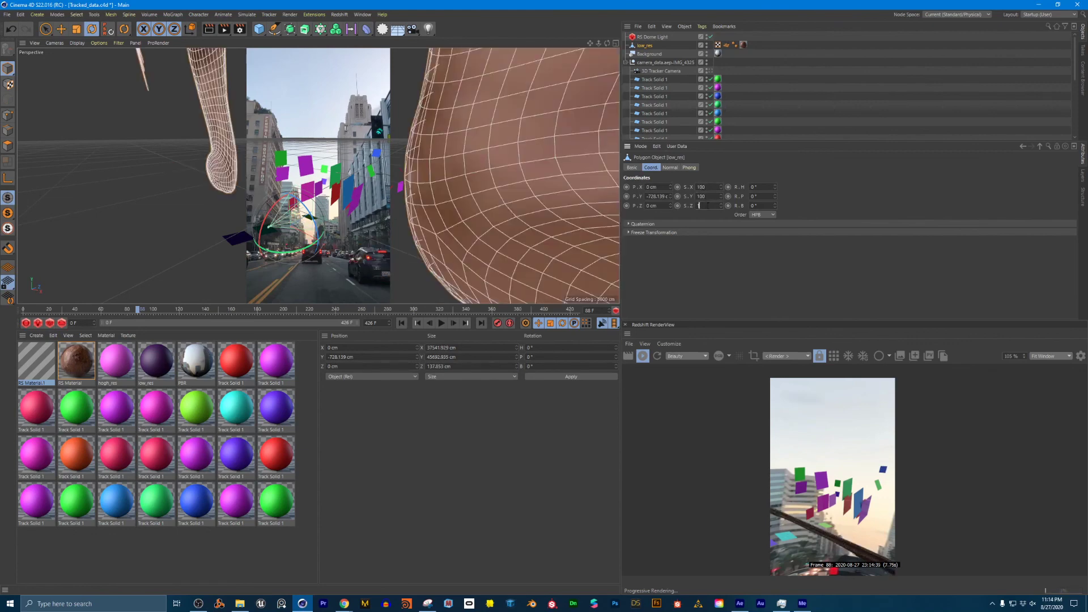
{"action": "type", "text": "100"}
{"action": "key", "text": "Return"}
Move the low_res model to about -13,600 cm in Y and 46,300 cm in Z, and return to the 3D Tracker Camera view
{"action": "scroll", "coordinate": [465, 165], "scroll_direction": "down", "scroll_amount": 12}
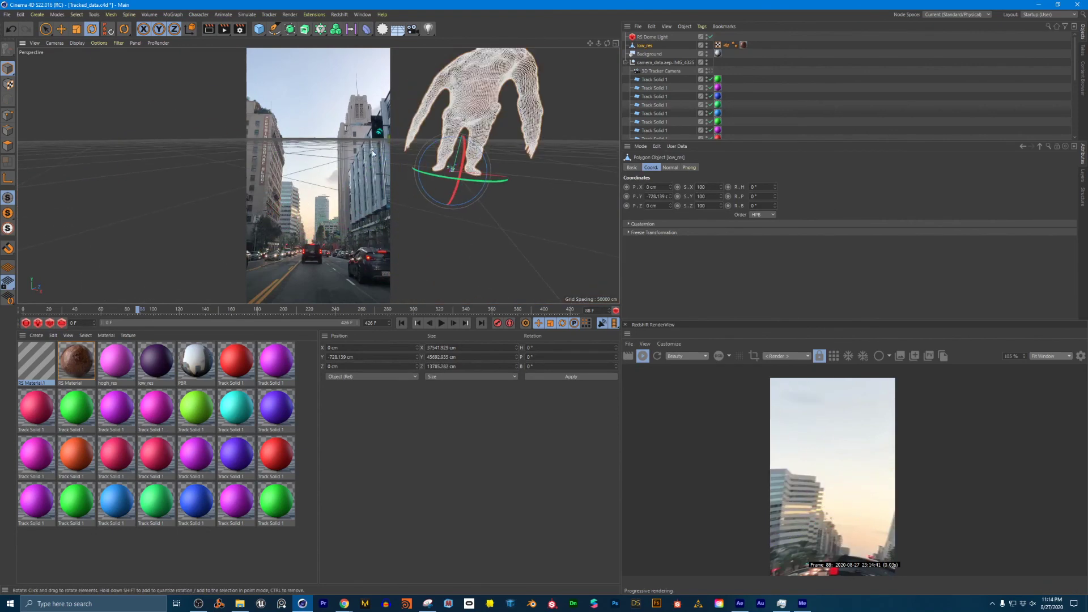
{"action": "scroll", "coordinate": [273, 207], "scroll_direction": "down", "scroll_amount": 5}
{"action": "left_click_drag", "start_coordinate": [273, 207], "coordinate": [405, 194]}
{"action": "key", "text": "e"}
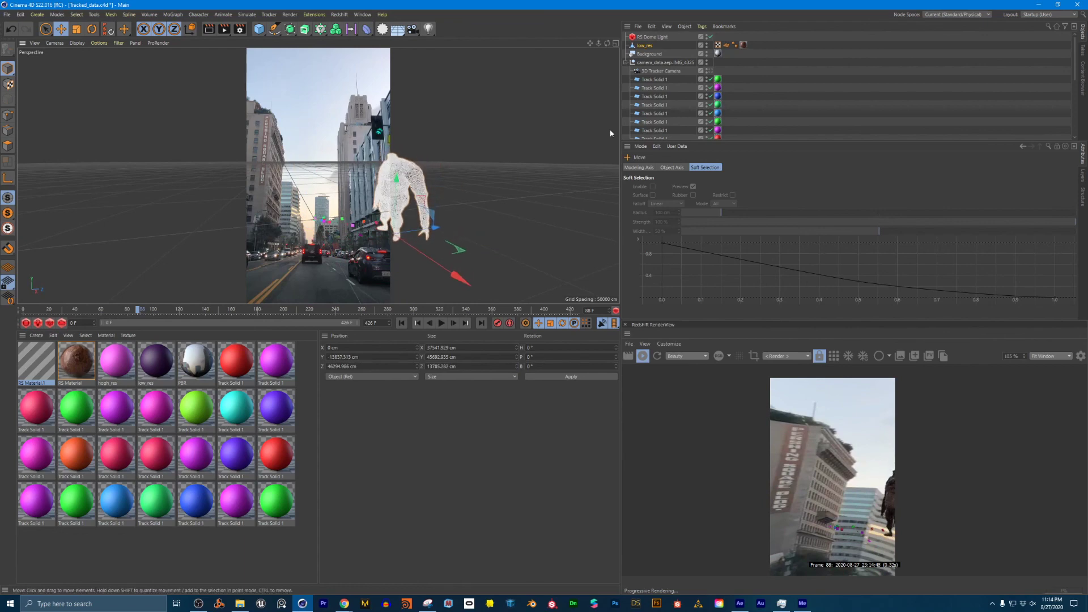
{"action": "left_click", "coordinate": [711, 70]}
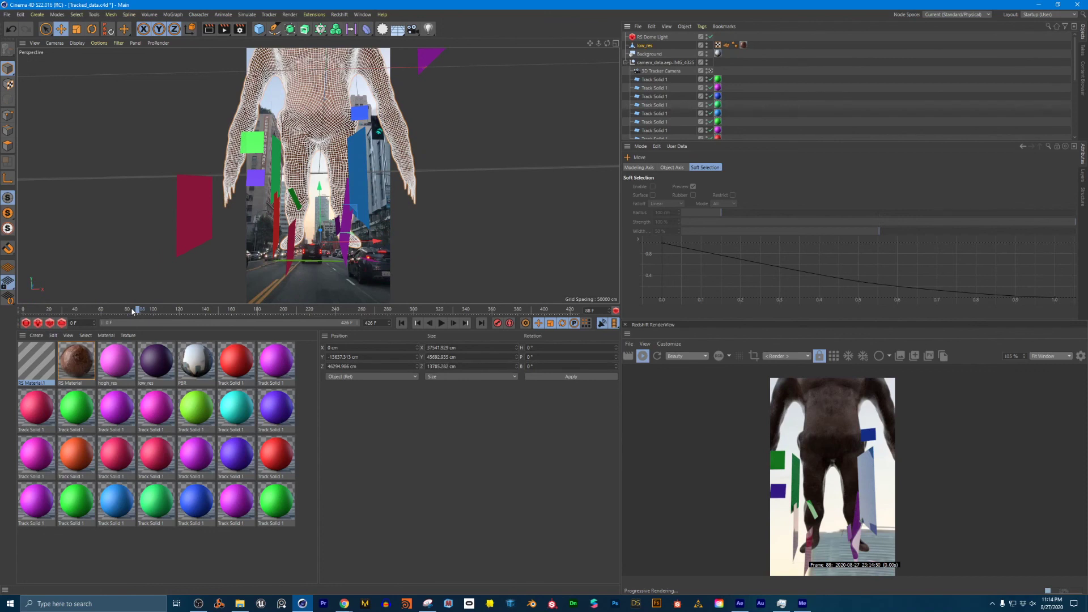
Select the RS Dome Light, enlarge the render preview, and check the light's basic properties, coordinates and effect by switching it off and on
{"action": "left_click", "coordinate": [651, 37]}
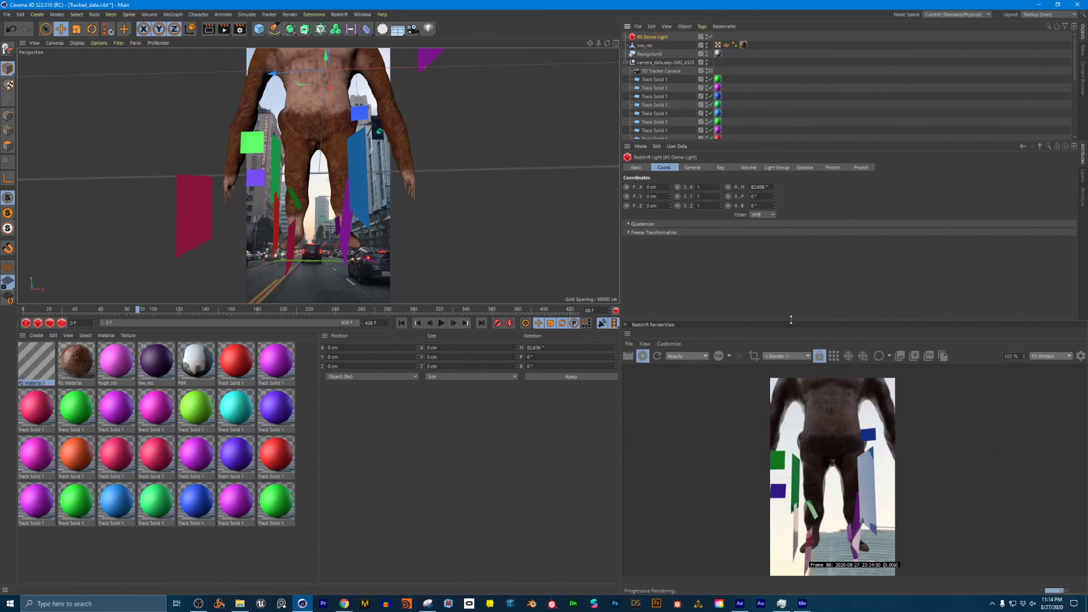
{"action": "left_click_drag", "start_coordinate": [791, 320], "coordinate": [791, 255]}
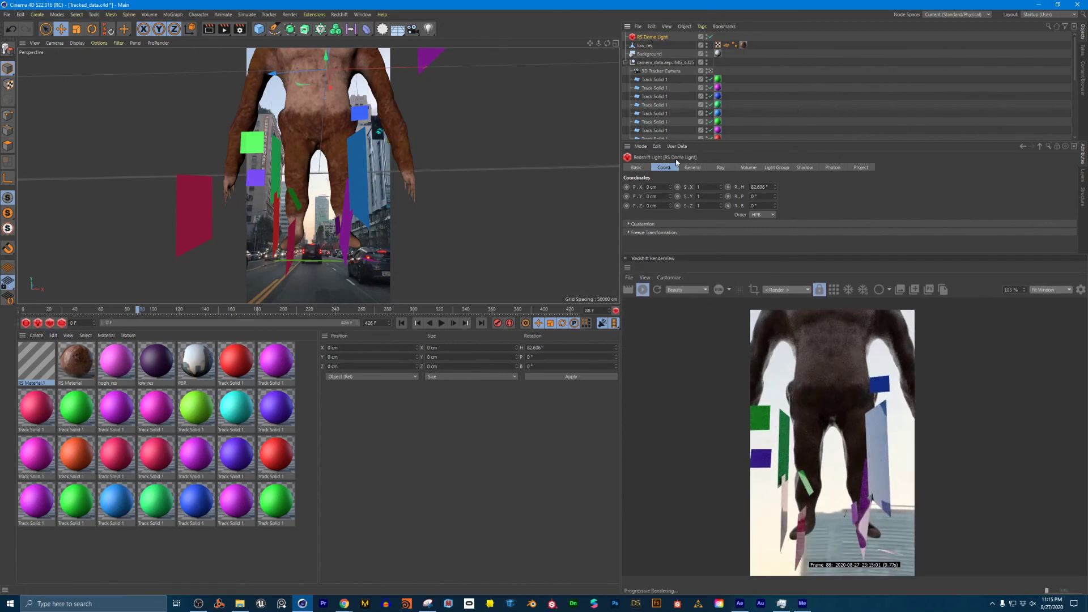
{"action": "left_click", "coordinate": [637, 168]}
{"action": "left_click", "coordinate": [672, 167]}
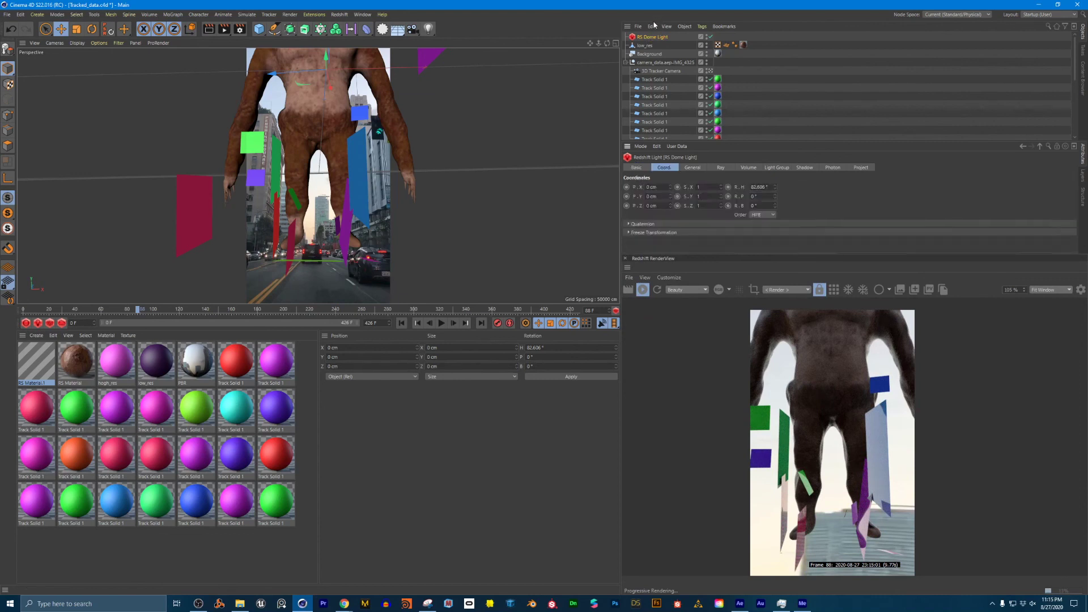
{"action": "left_click", "coordinate": [711, 37]}
{"action": "left_click", "coordinate": [711, 36]}
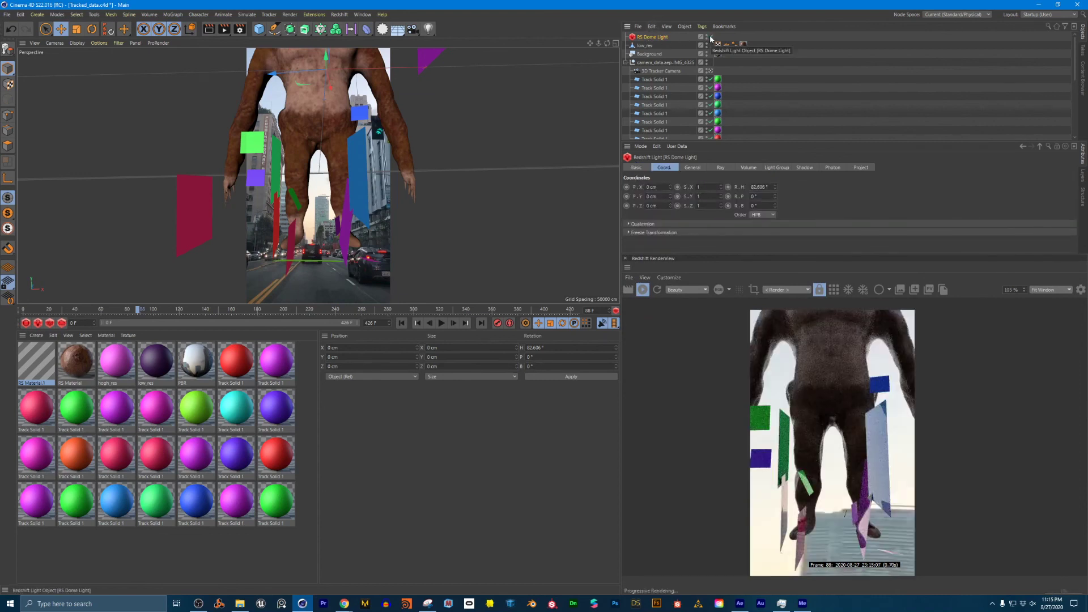
Add a Redshift Object tag to the RS Dome Light and enable its Visibility override
{"action": "right_click", "coordinate": [655, 40]}
{"action": "mouse_move", "coordinate": [701, 46]}
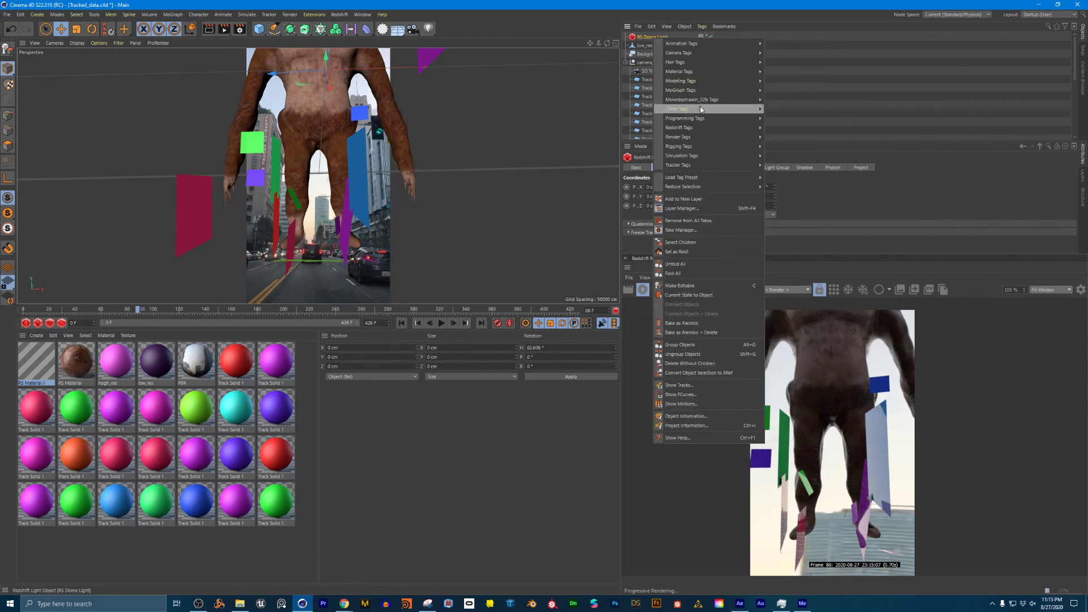
{"action": "mouse_move", "coordinate": [701, 80]}
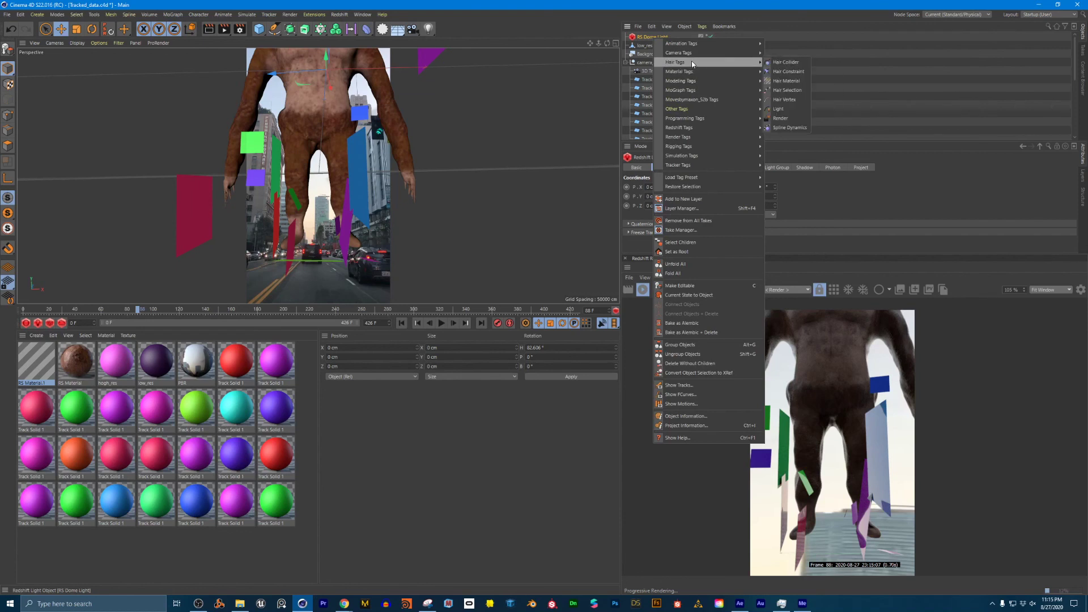
{"action": "mouse_move", "coordinate": [704, 129]}
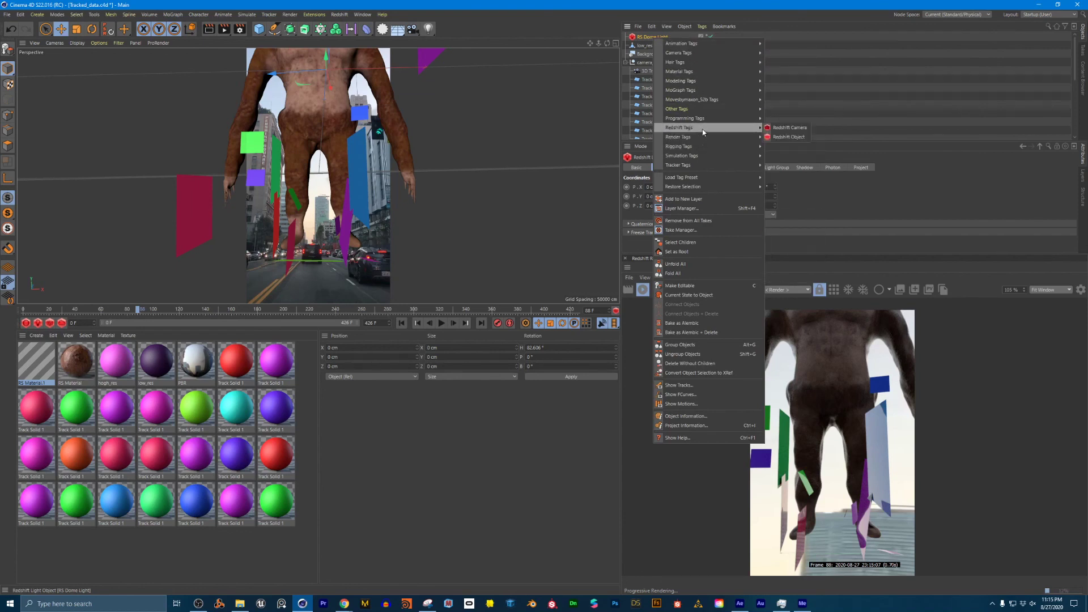
{"action": "left_click", "coordinate": [789, 137]}
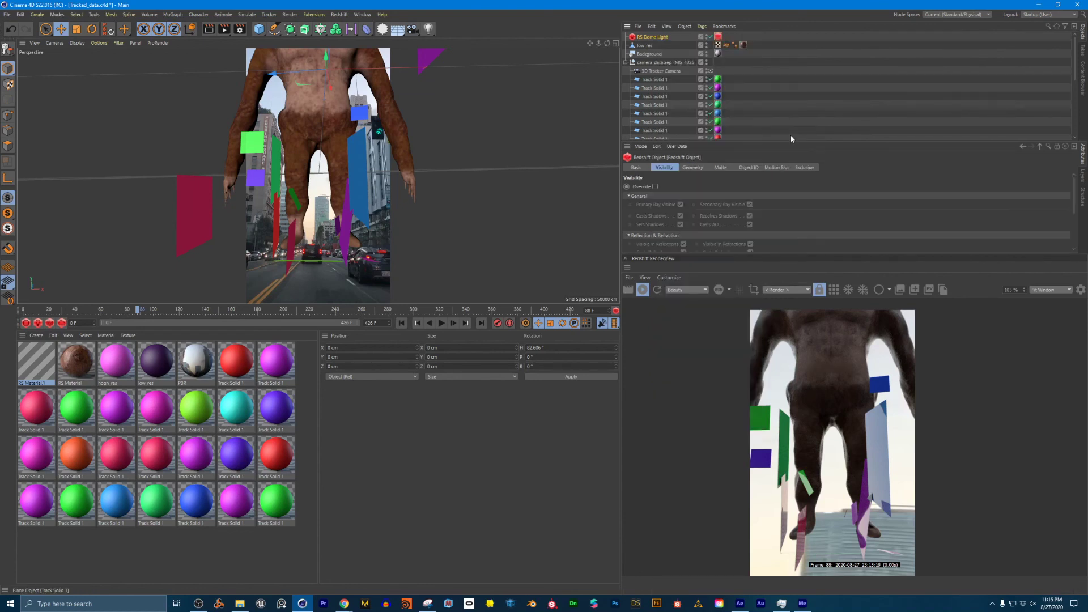
{"action": "left_click", "coordinate": [657, 187]}
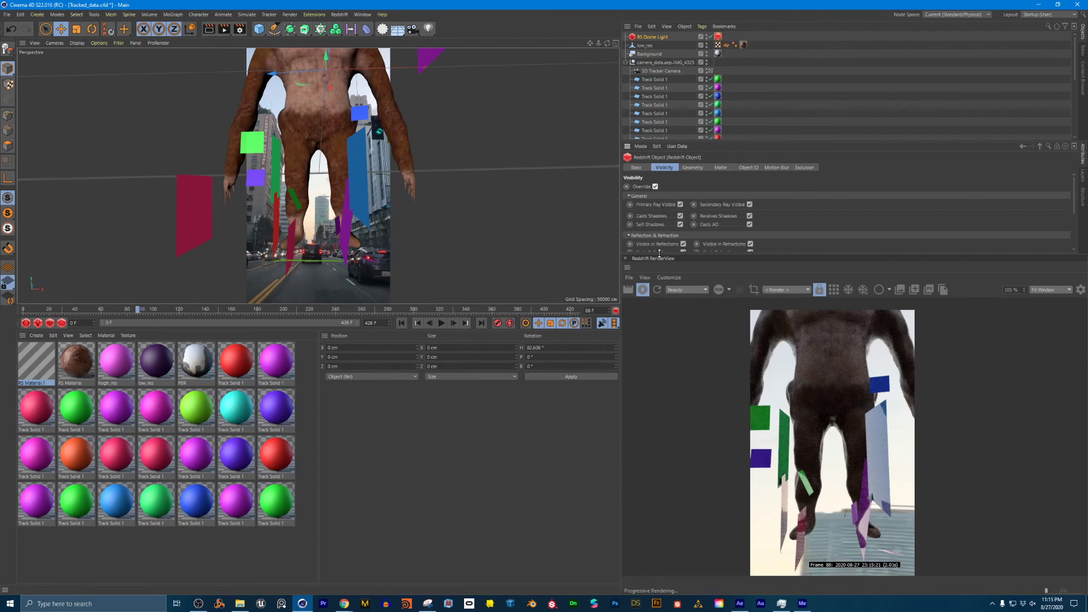
Enlarge the tag's attributes area and toggle Visible in Reflections, Receives GI Photons and Visible to GI Photons
{"action": "left_click_drag", "start_coordinate": [657, 254], "coordinate": [652, 334]}
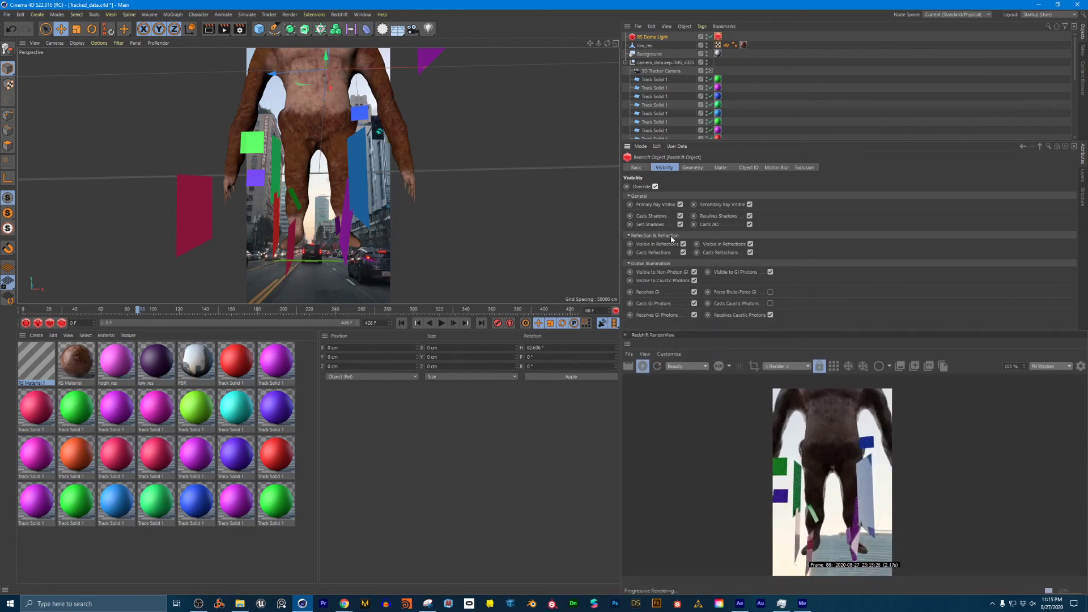
{"action": "left_click", "coordinate": [683, 244]}
{"action": "left_click", "coordinate": [684, 245]}
{"action": "left_click", "coordinate": [694, 315]}
{"action": "left_click", "coordinate": [770, 273]}
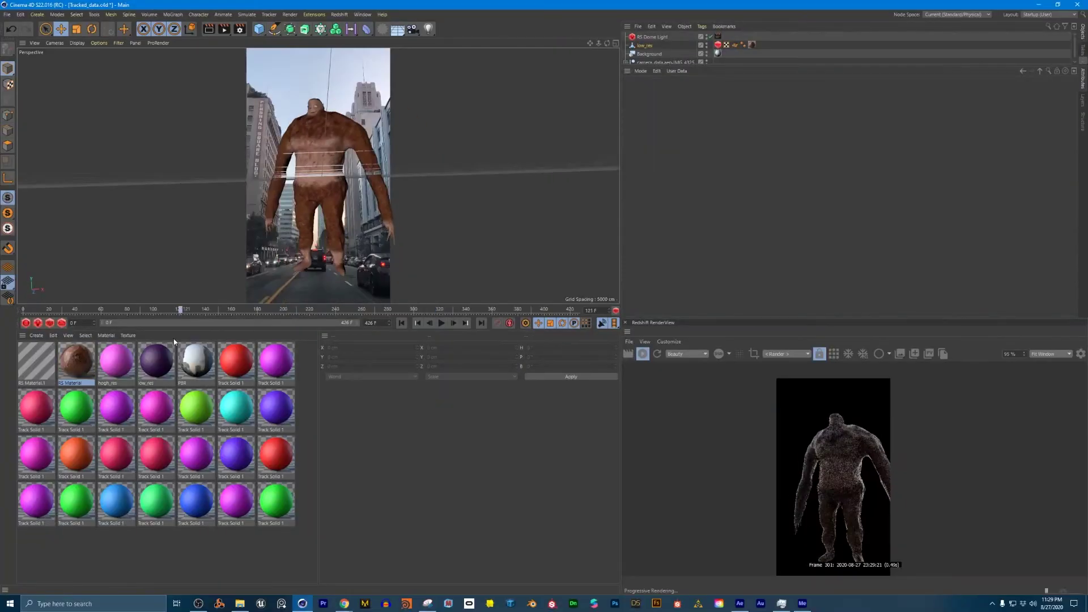
{"action": "left_click", "coordinate": [737, 245]}
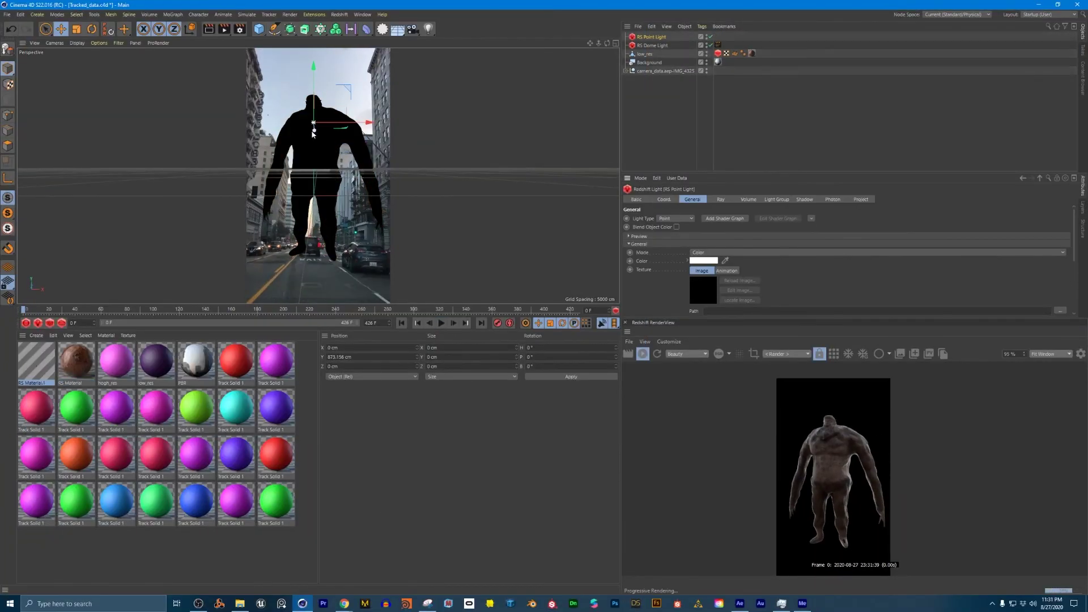